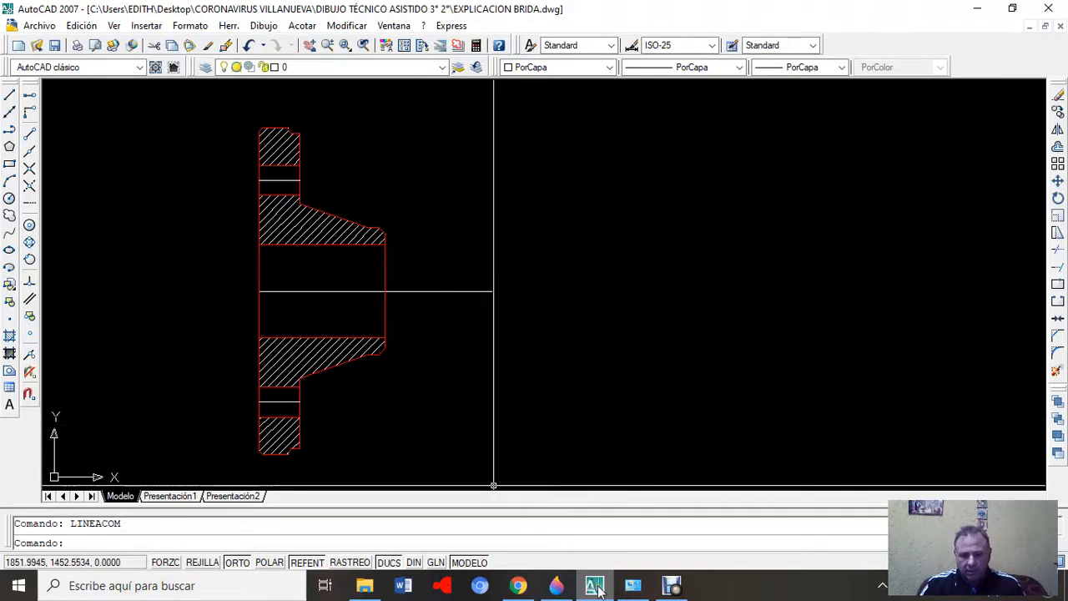
# - Switch to the BRIDA.dwg drawing and examine the dimensioned flange section beside its front view
pyautogui.click(1029, 26)
pyautogui.press('F8')
pyautogui.click(249, 491)
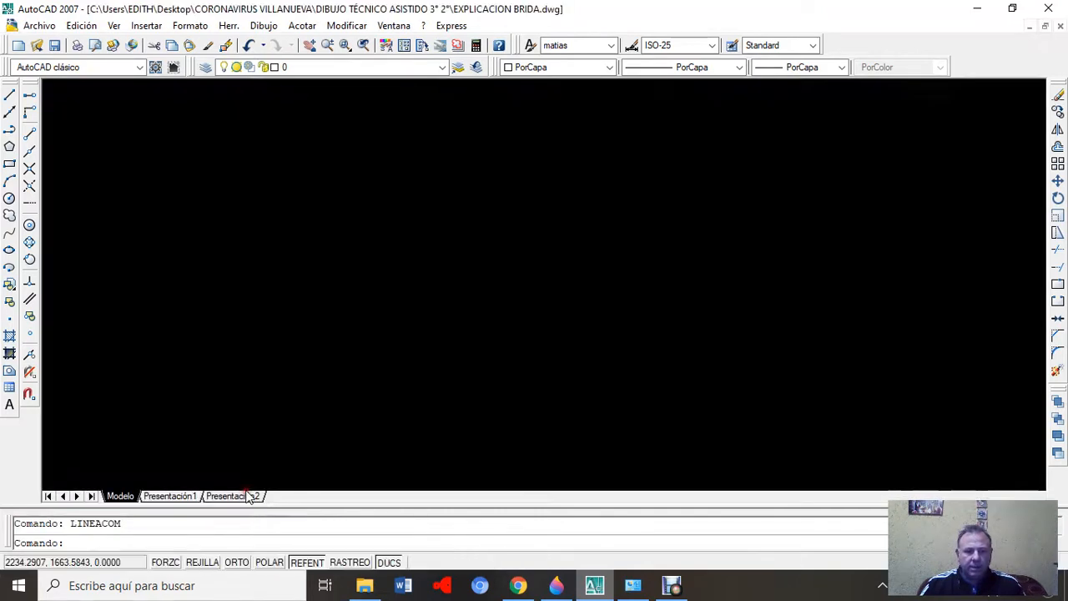
pyautogui.press('F8')
pyautogui.click(1029, 25)
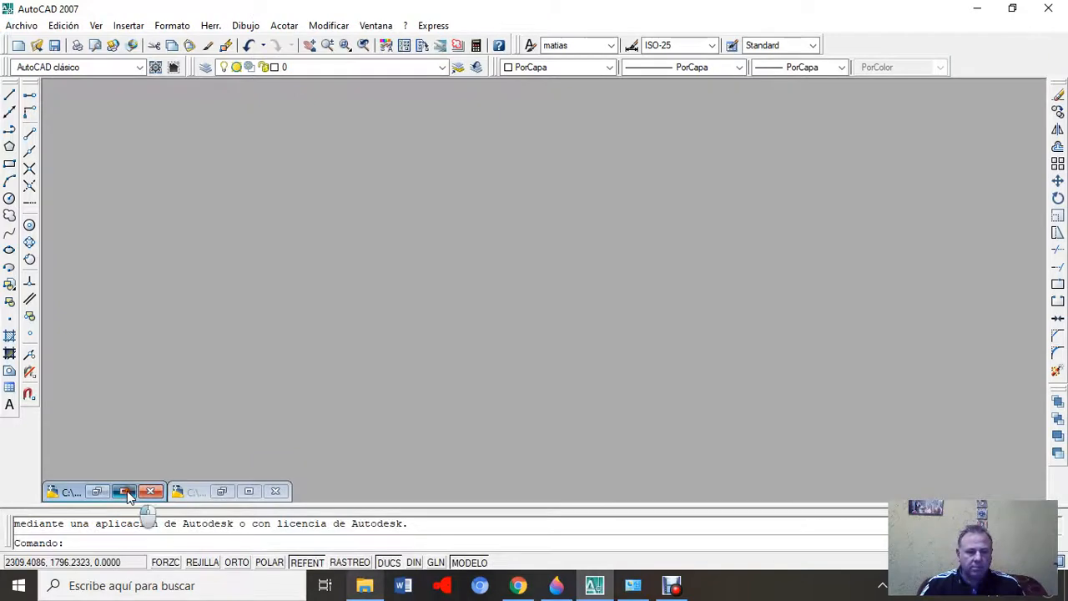
pyautogui.click(124, 492)
pyautogui.moveTo(893, 305); pyautogui.dragTo(888, 317, button='middle')
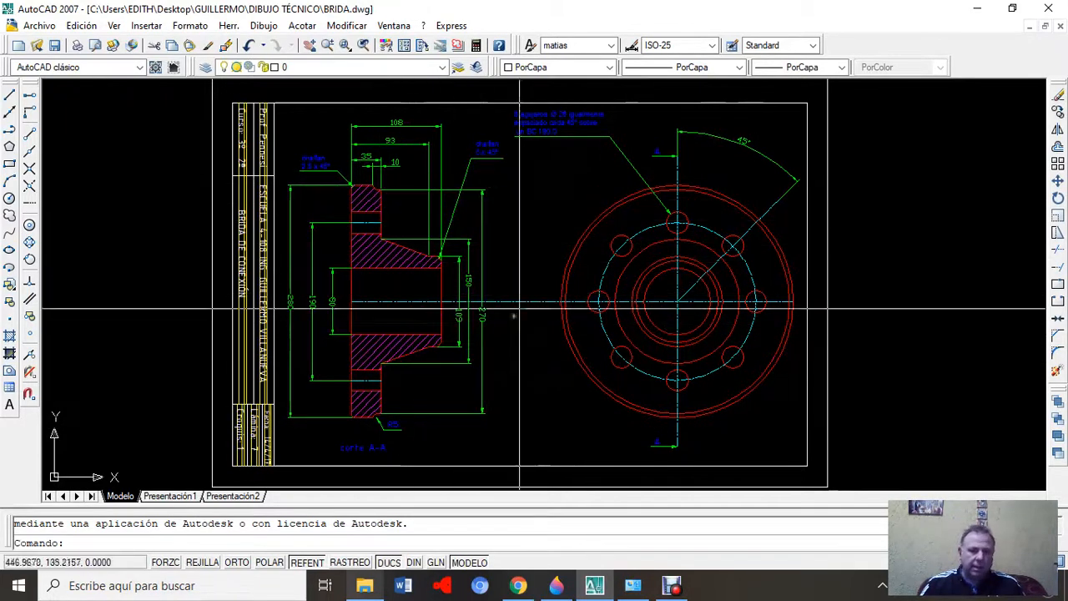
pyautogui.click(774, 361)
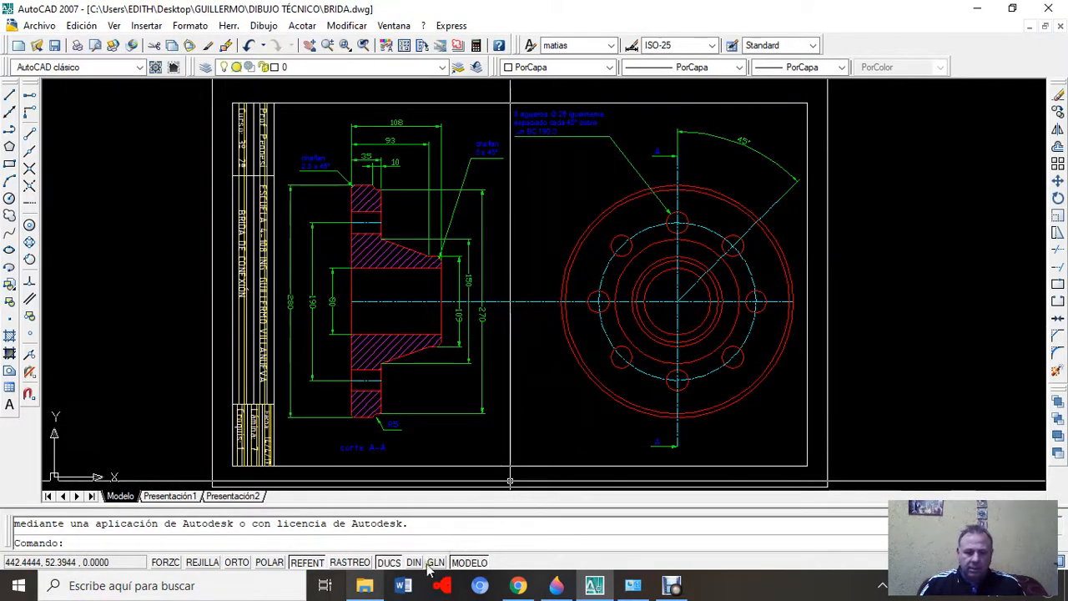
# - Return to the EXPLICACION BRIDA.dwg drawing and check which layers it already has
pyautogui.click(1029, 28)
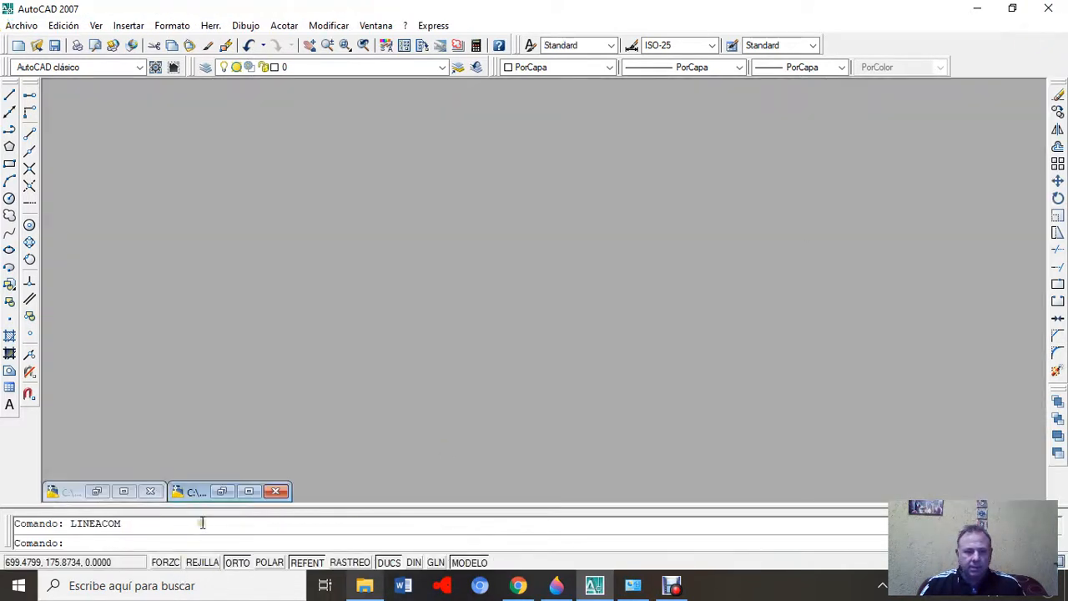
pyautogui.click(249, 491)
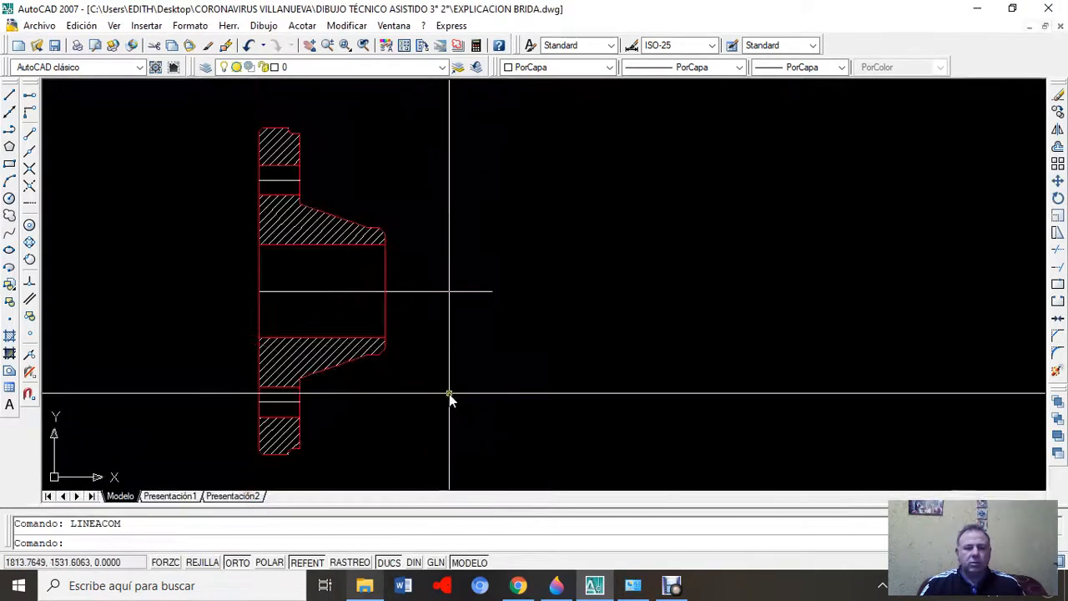
pyautogui.click(441, 68)
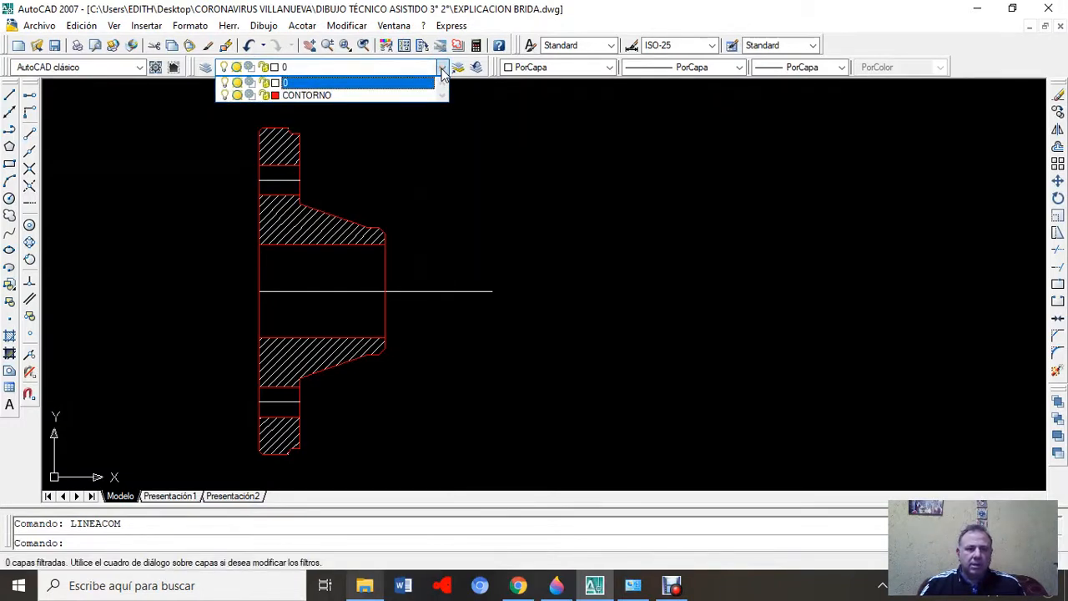
pyautogui.click(542, 233)
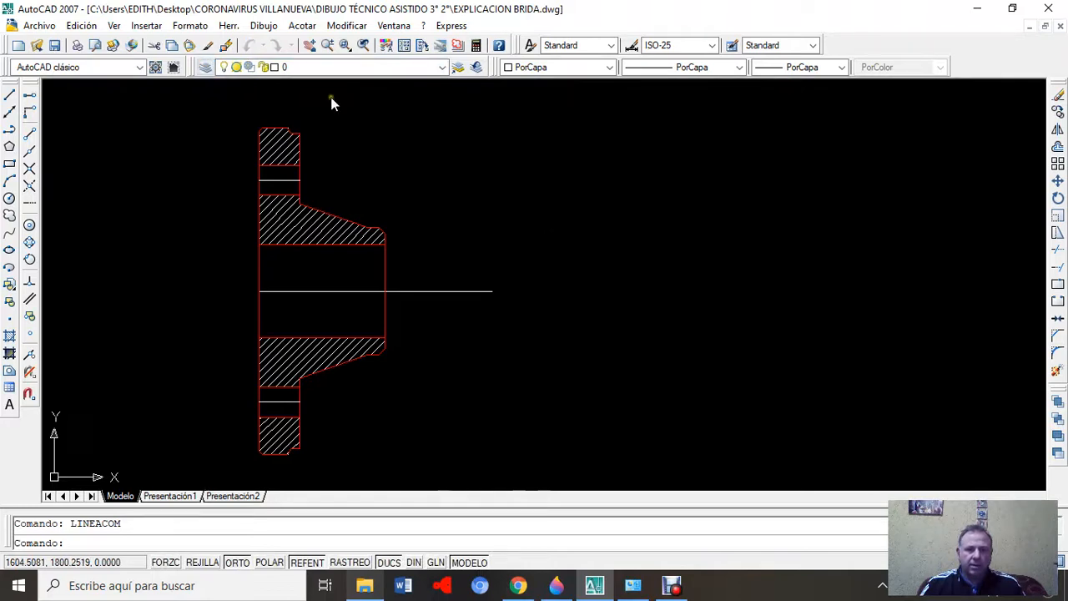
# - Create a new layer named RAYADO and set its colour to magenta
pyautogui.click(205, 67)
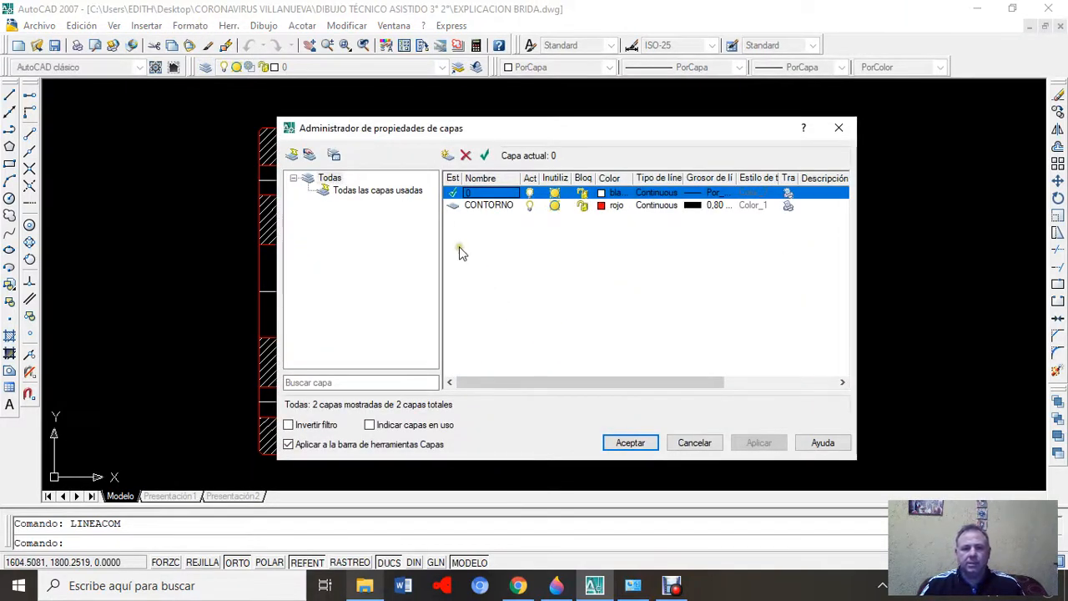
pyautogui.click(447, 156)
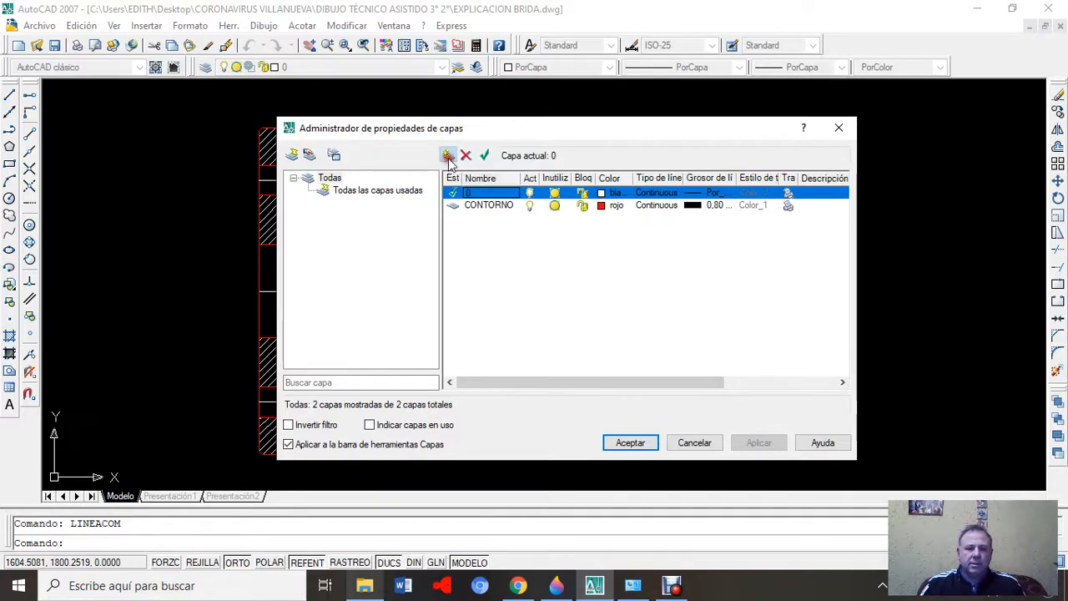
pyautogui.click(501, 220)
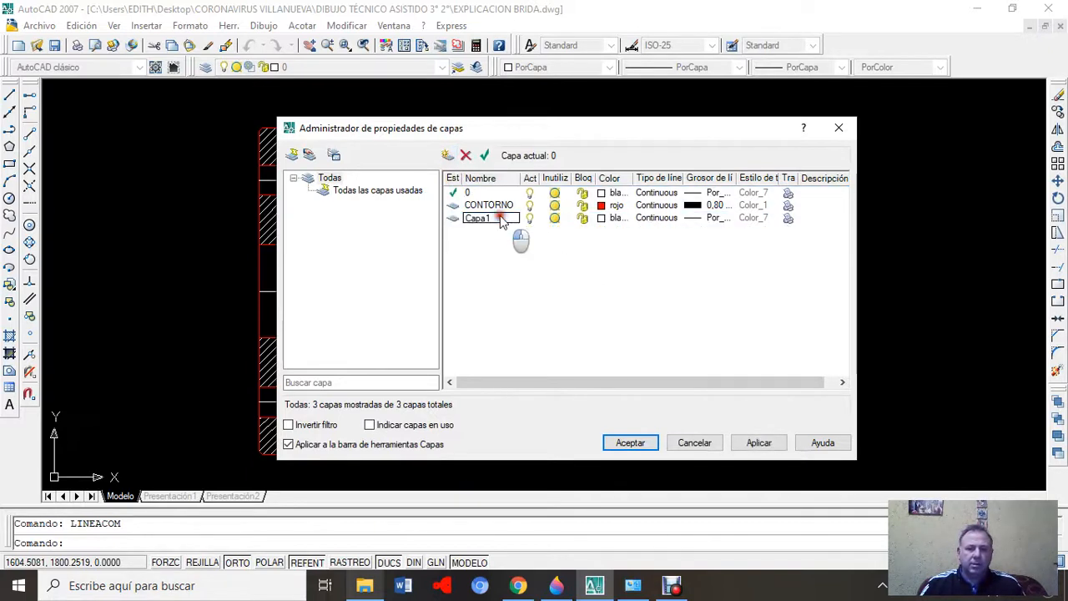
pyautogui.click(502, 219)
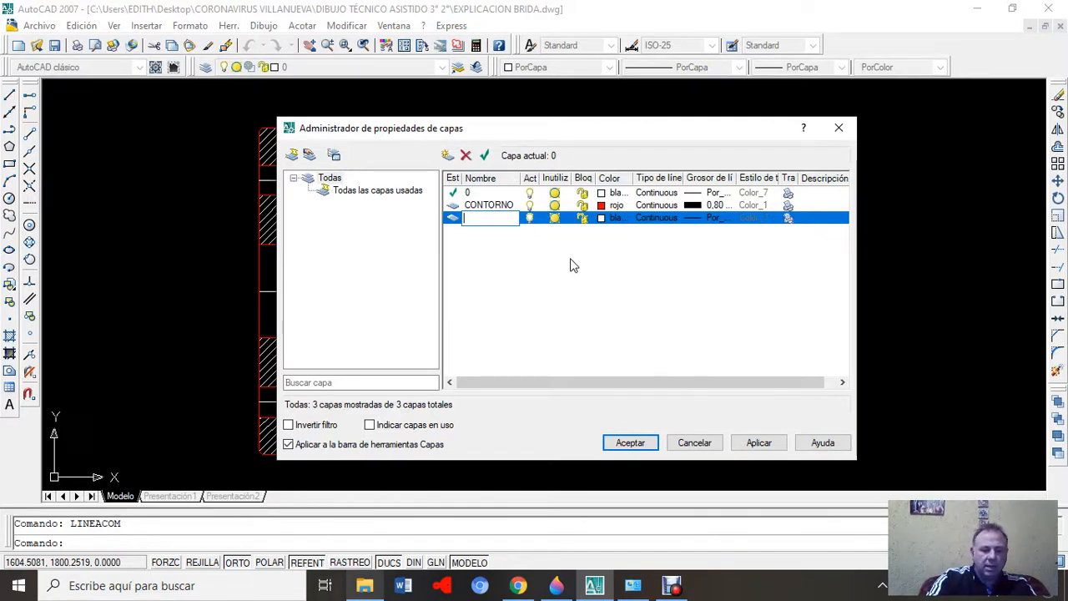
pyautogui.press('capslock')
pyautogui.write('RAYADO')
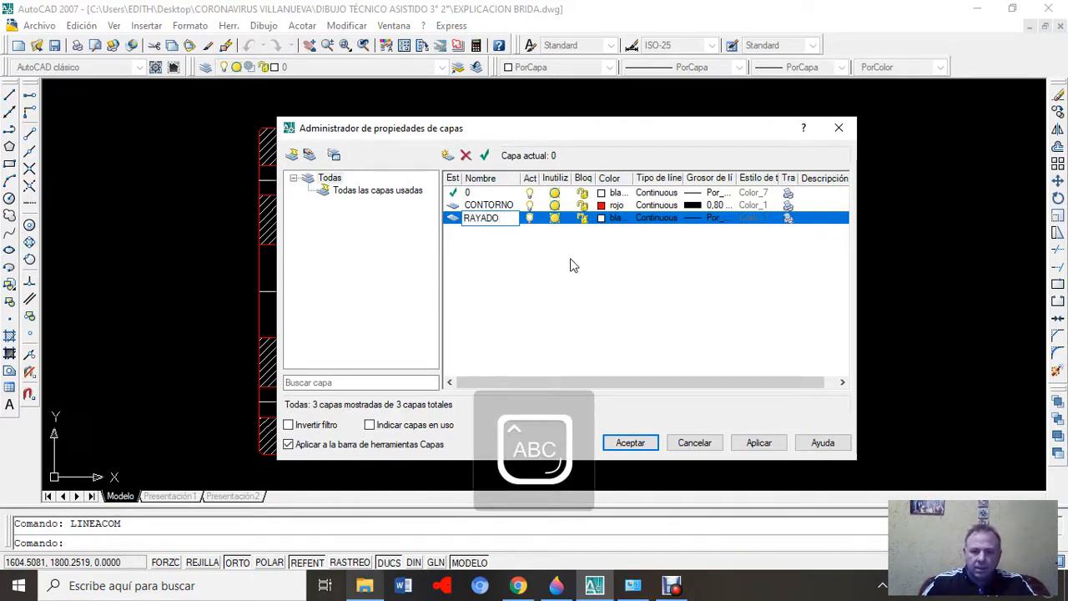
pyautogui.click(611, 218)
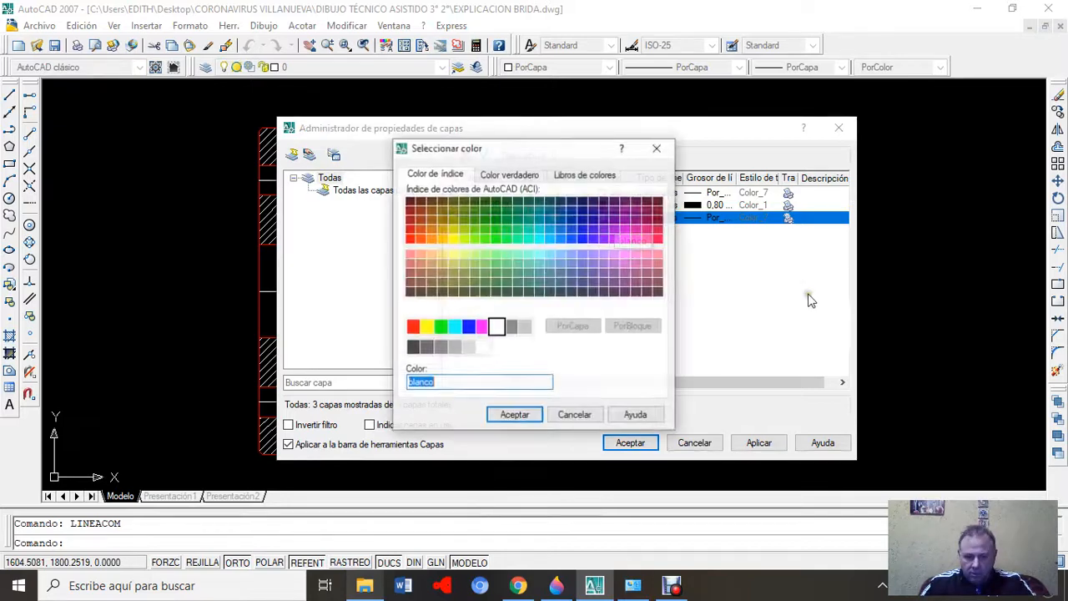
pyautogui.click(482, 326)
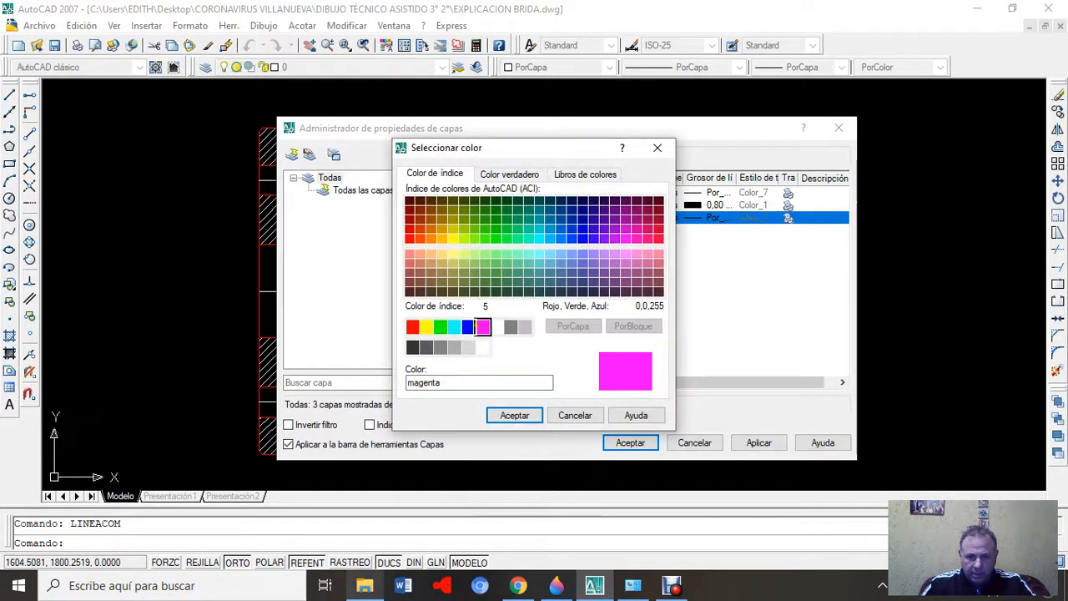
pyautogui.click(514, 416)
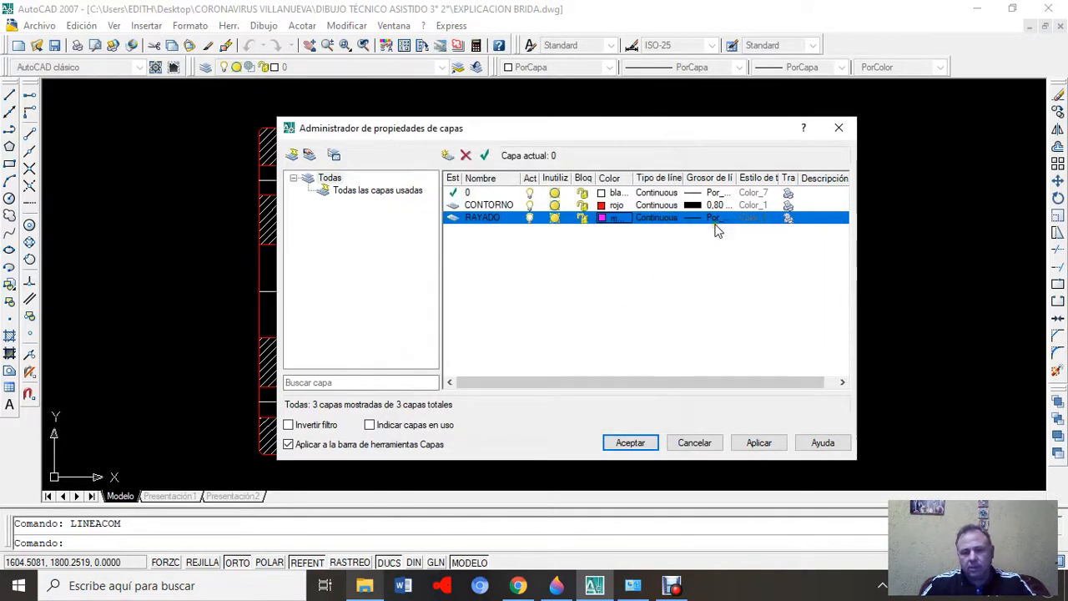
# - Create a new layer named EJES and set its colour to cyan (cián)
pyautogui.click(447, 156)
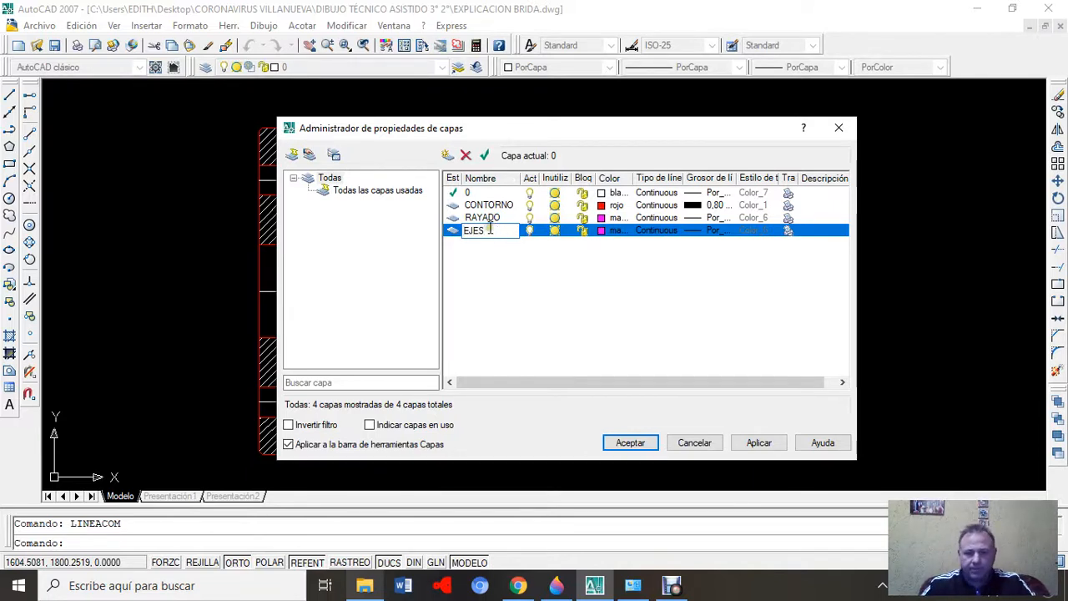
pyautogui.click(610, 241)
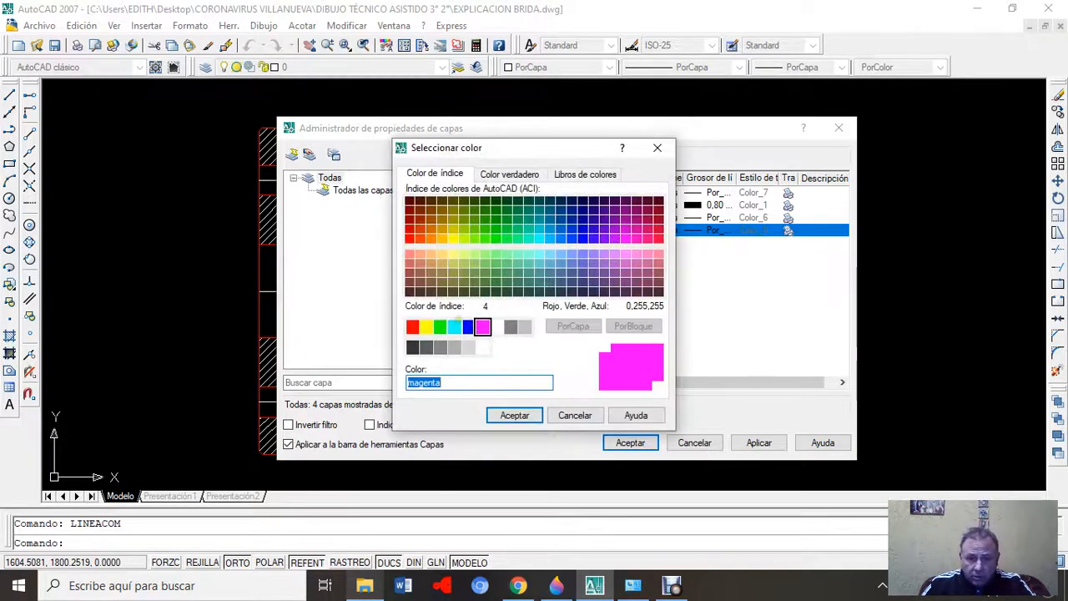
pyautogui.click(454, 326)
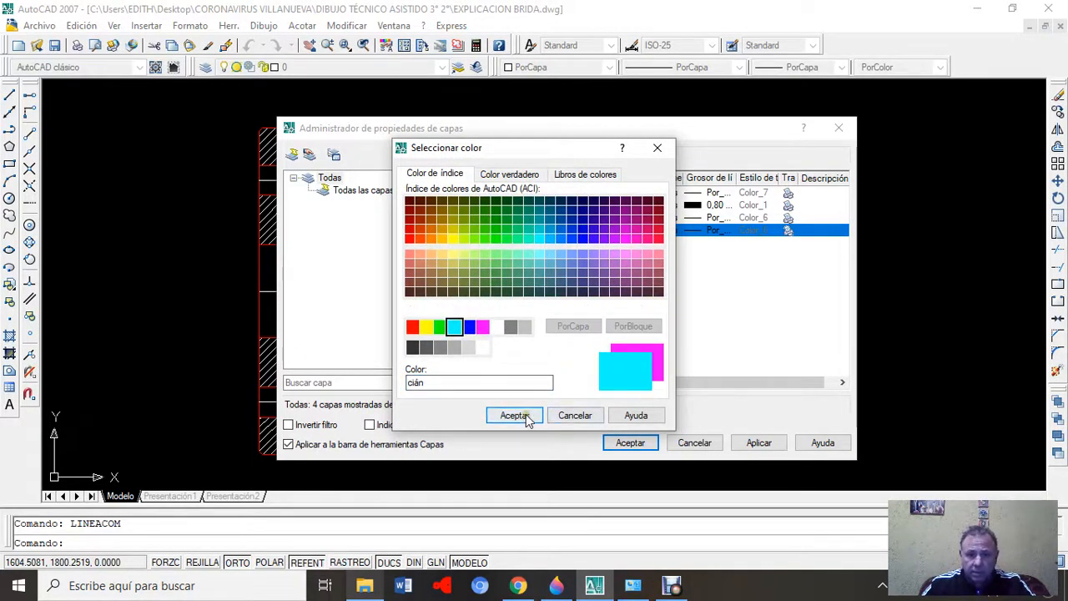
pyautogui.click(523, 414)
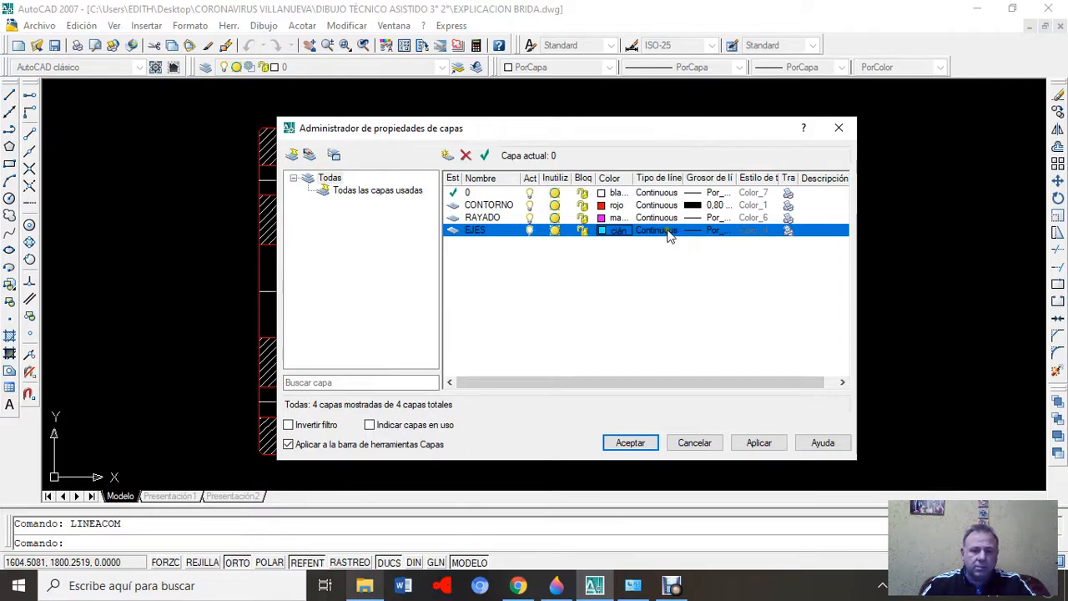
# - Load the CENTRO2 linetype from acadiso.lin and assign it to the EJES layer
pyautogui.click(667, 233)
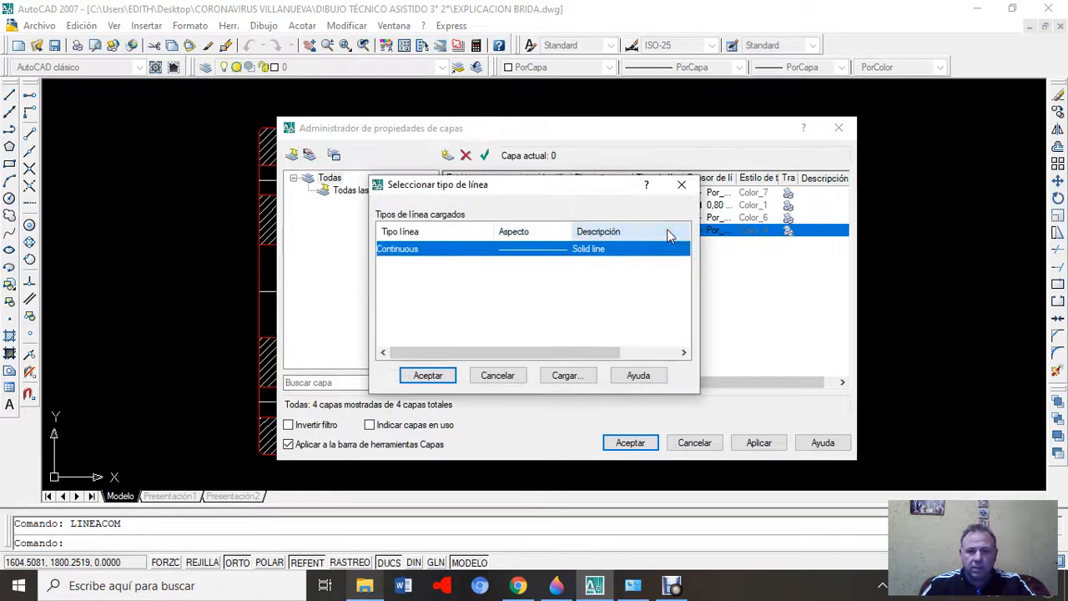
pyautogui.click(566, 376)
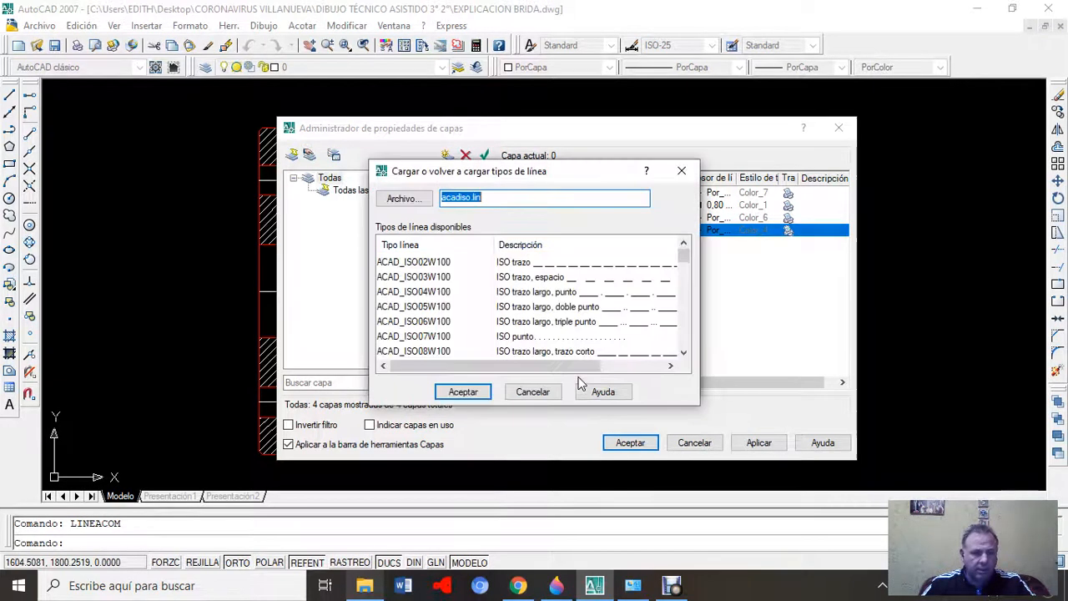
pyautogui.moveTo(684, 253); pyautogui.dragTo(684, 276)
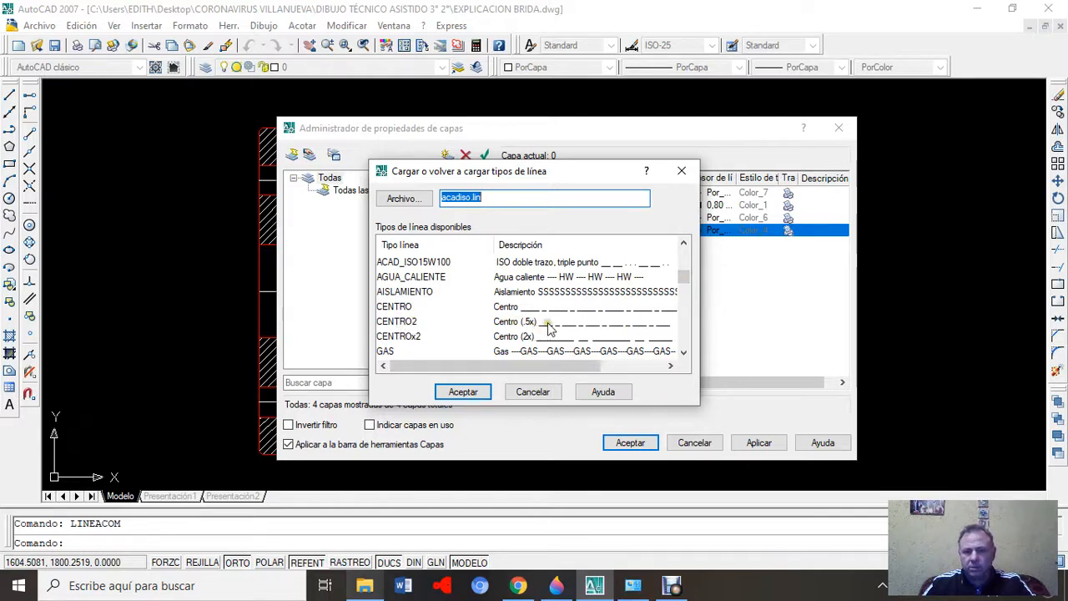
pyautogui.click(409, 321)
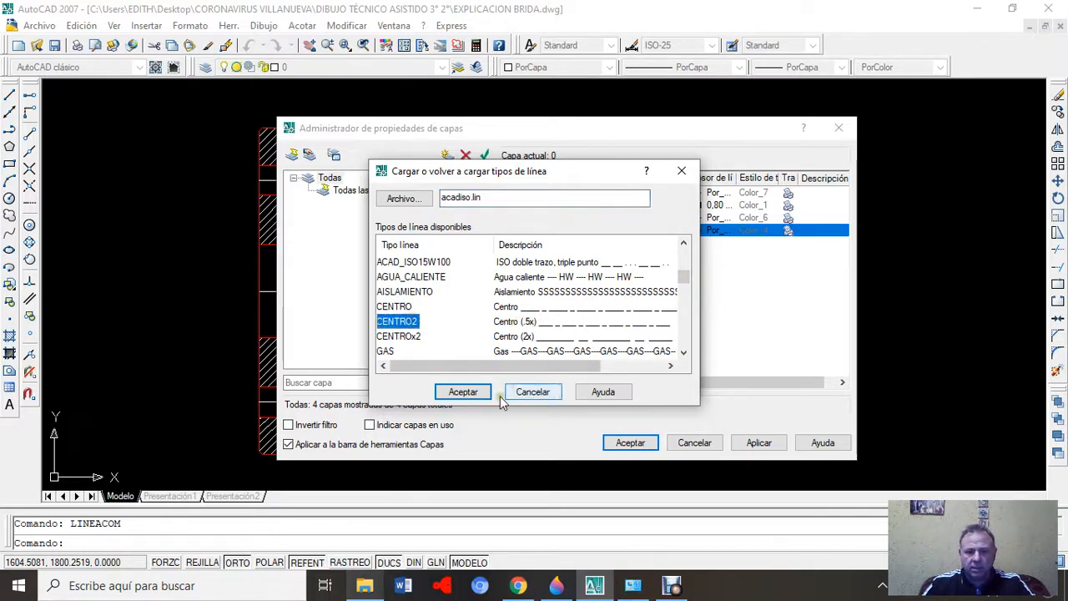
pyautogui.click(474, 392)
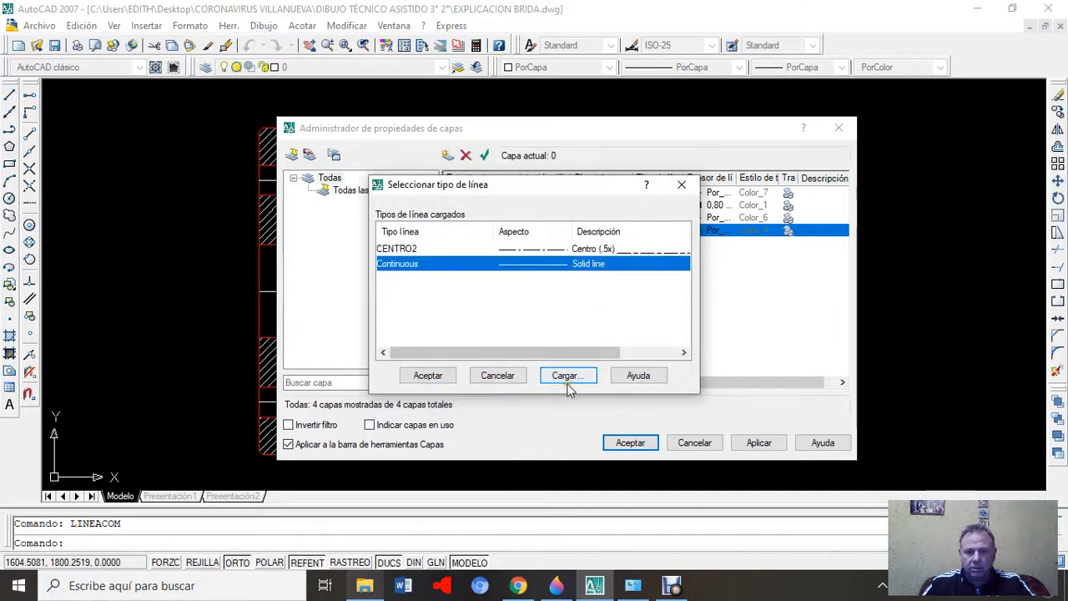
pyautogui.click(409, 251)
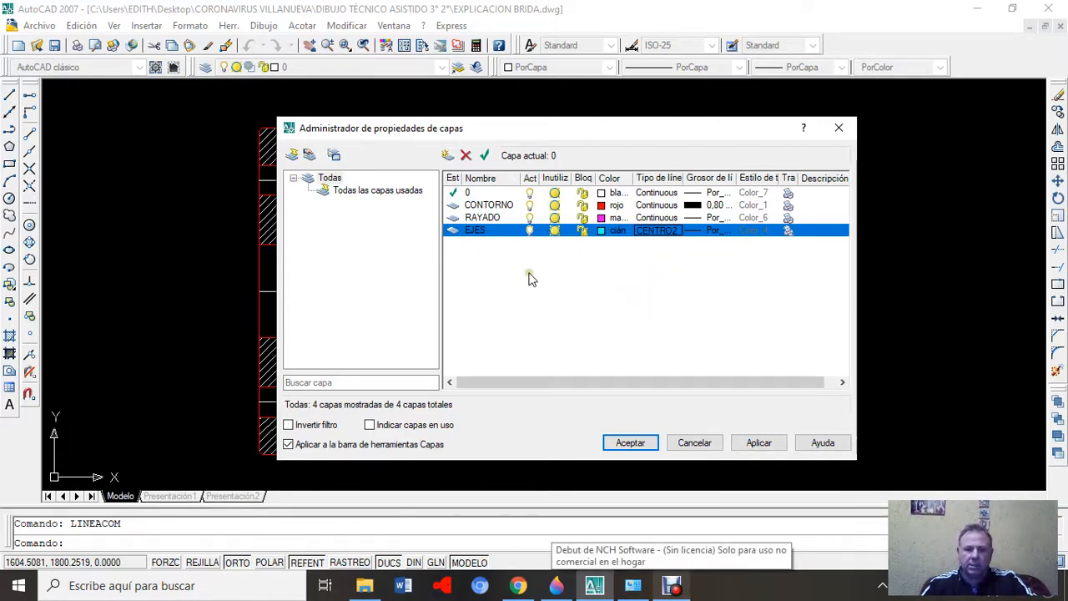
# - Create a new layer named TRAZOS and set its colour to blue (azul)
pyautogui.click(447, 155)
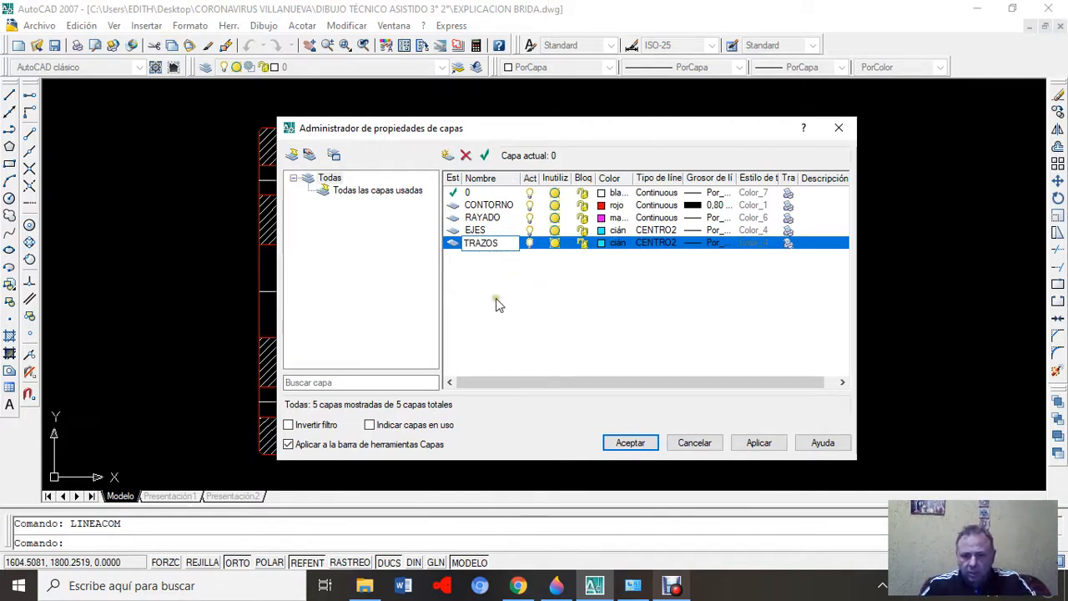
pyautogui.click(615, 245)
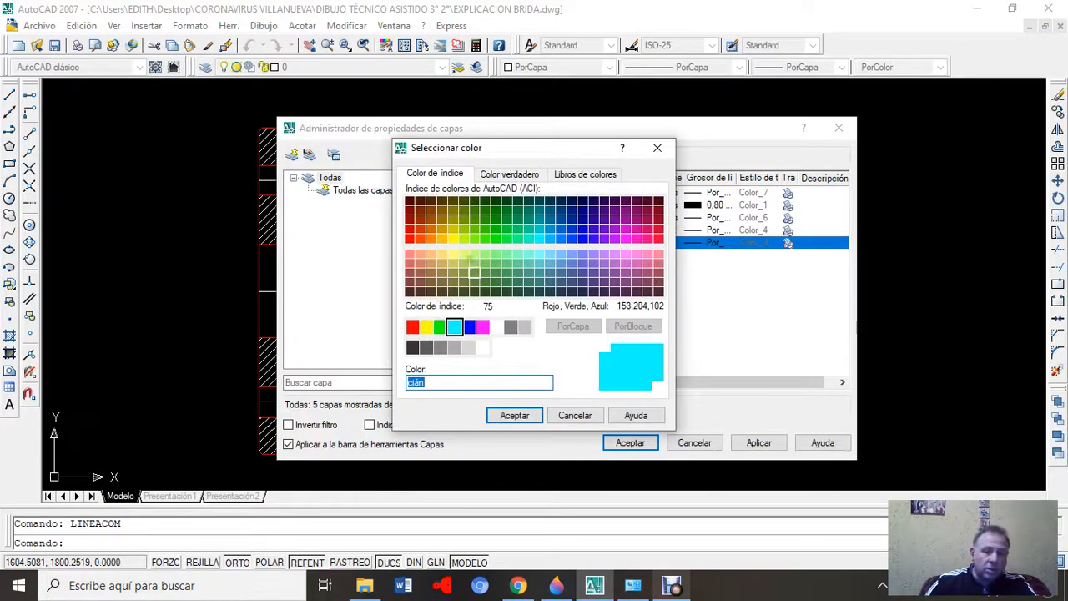
pyautogui.click(470, 326)
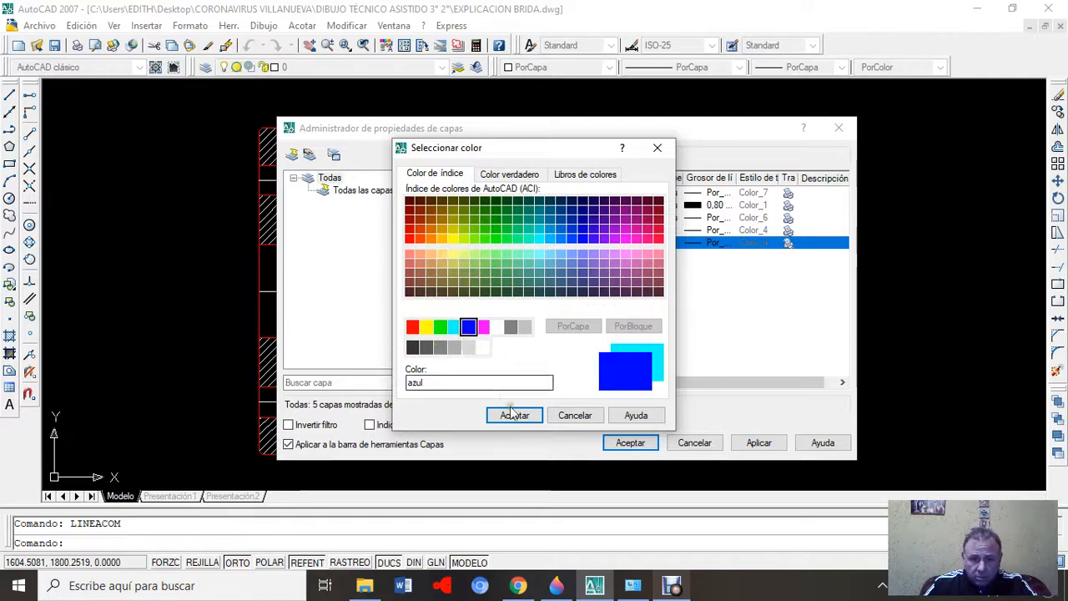
pyautogui.click(529, 418)
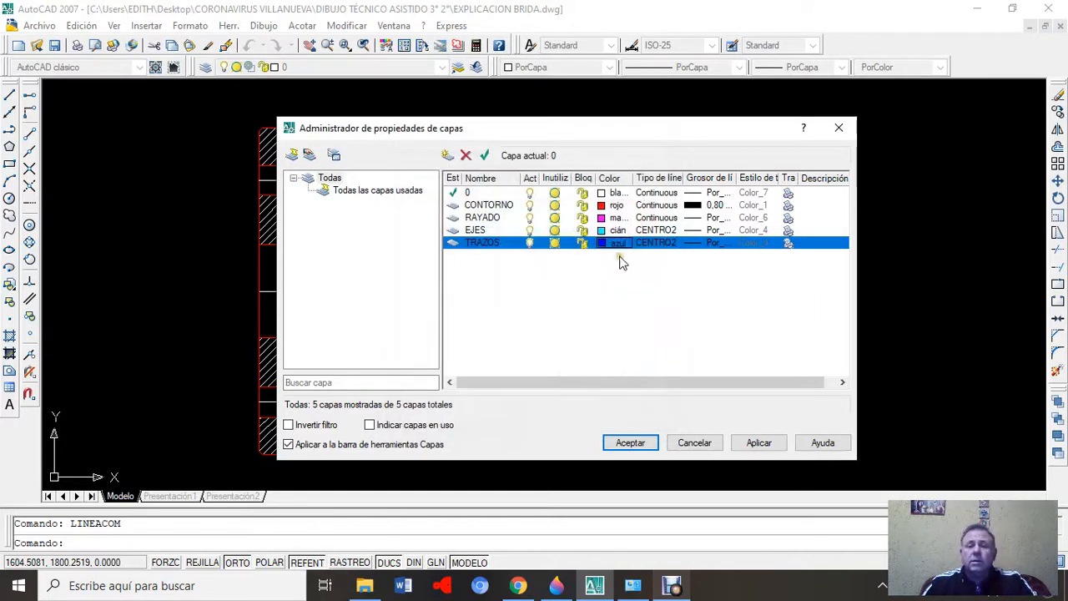
# - Load the TRAZOS2 linetype from acadiso.lin and assign it to the TRAZOS layer
pyautogui.click(665, 243)
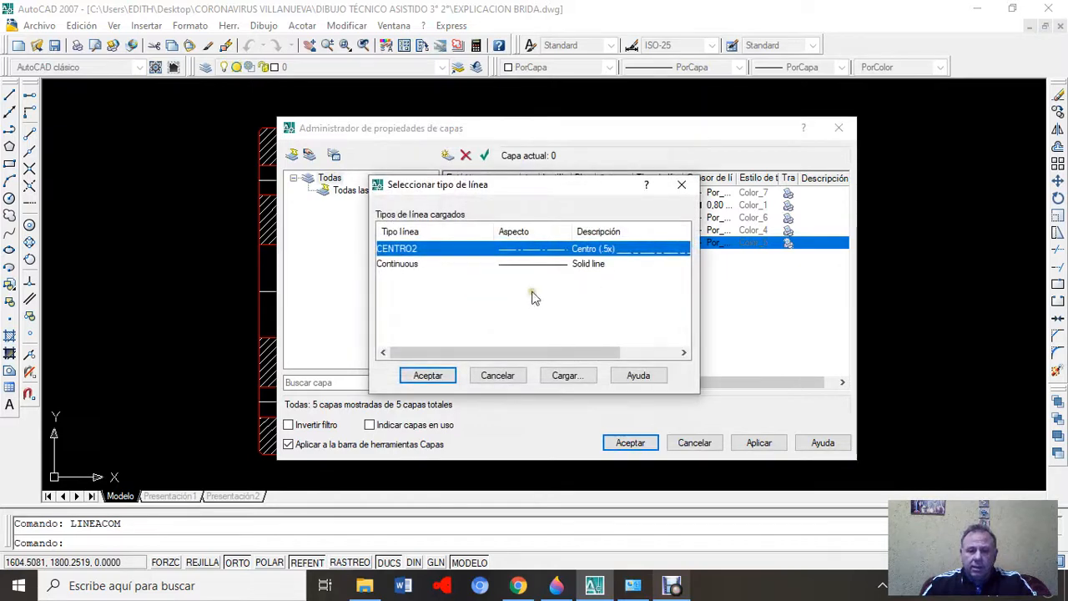
pyautogui.click(567, 375)
pyautogui.moveTo(680, 254); pyautogui.dragTo(686, 313)
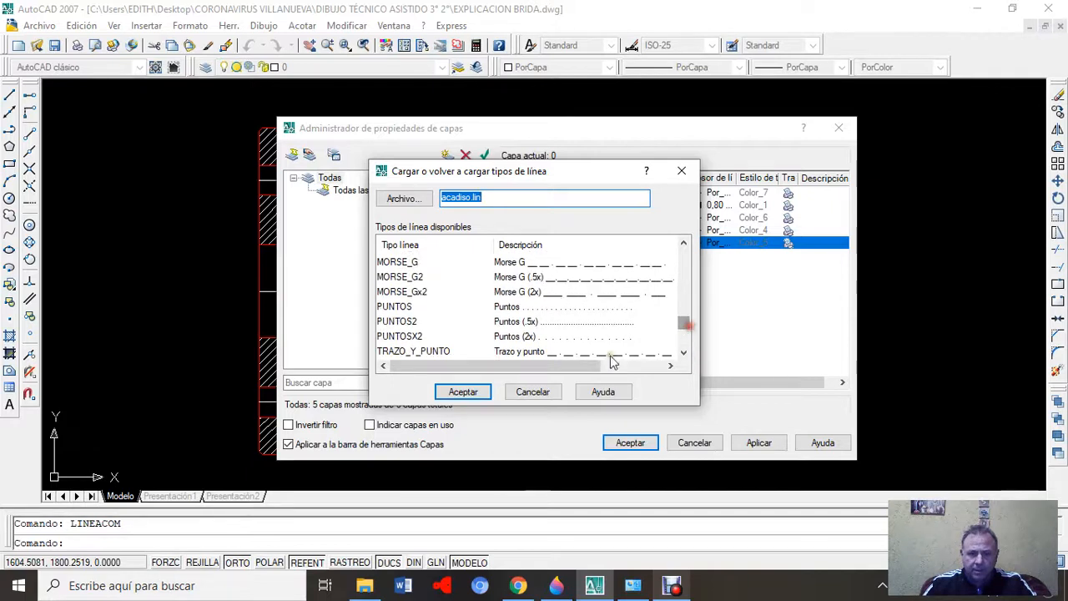
pyautogui.scroll(-1, 489, 319)
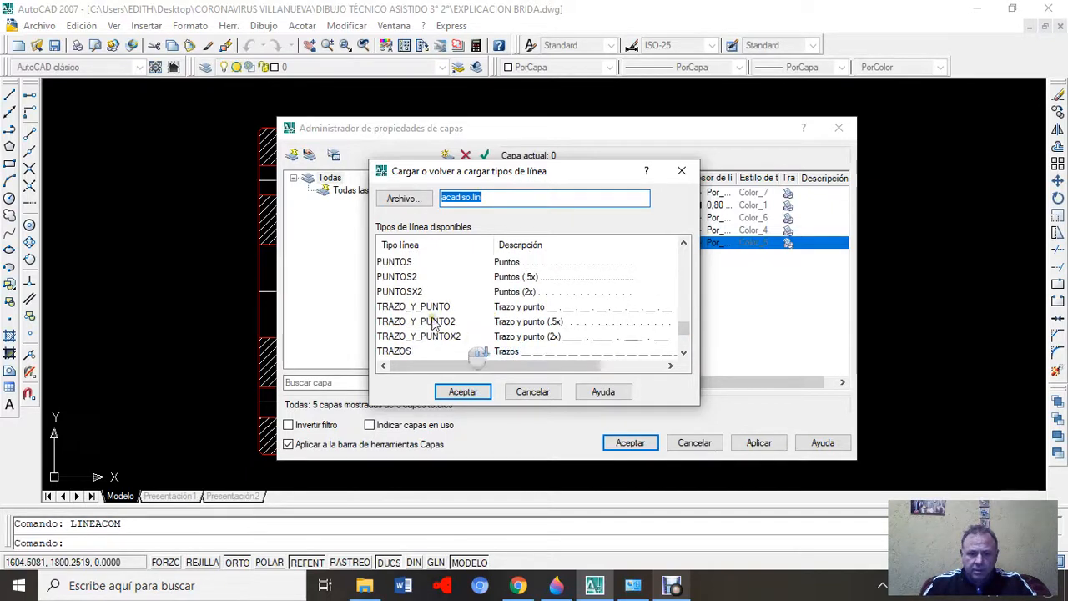
pyautogui.click(505, 278)
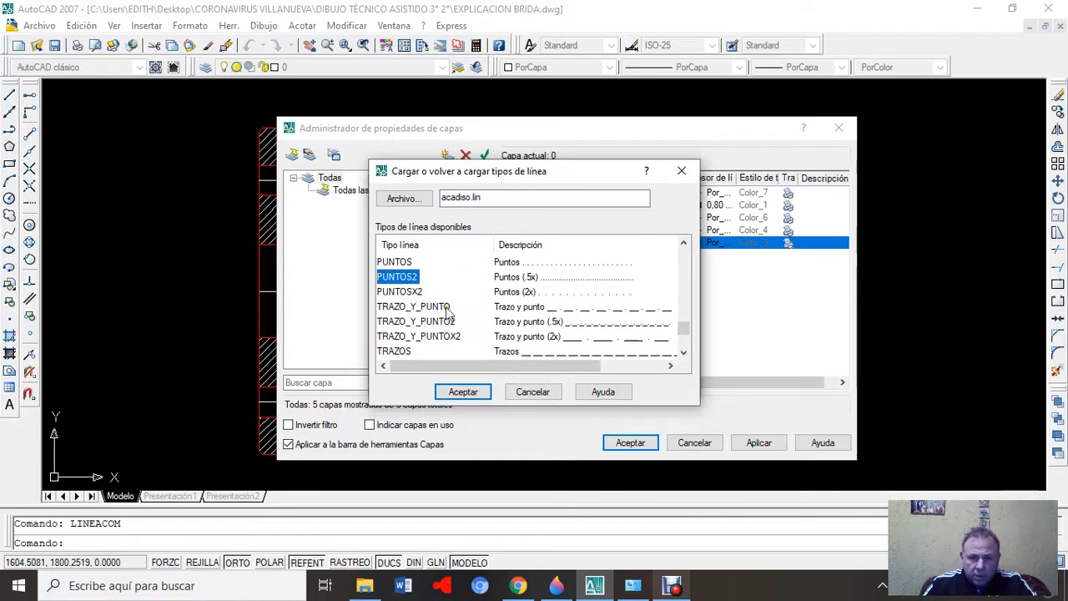
pyautogui.scroll(-1, 439, 349)
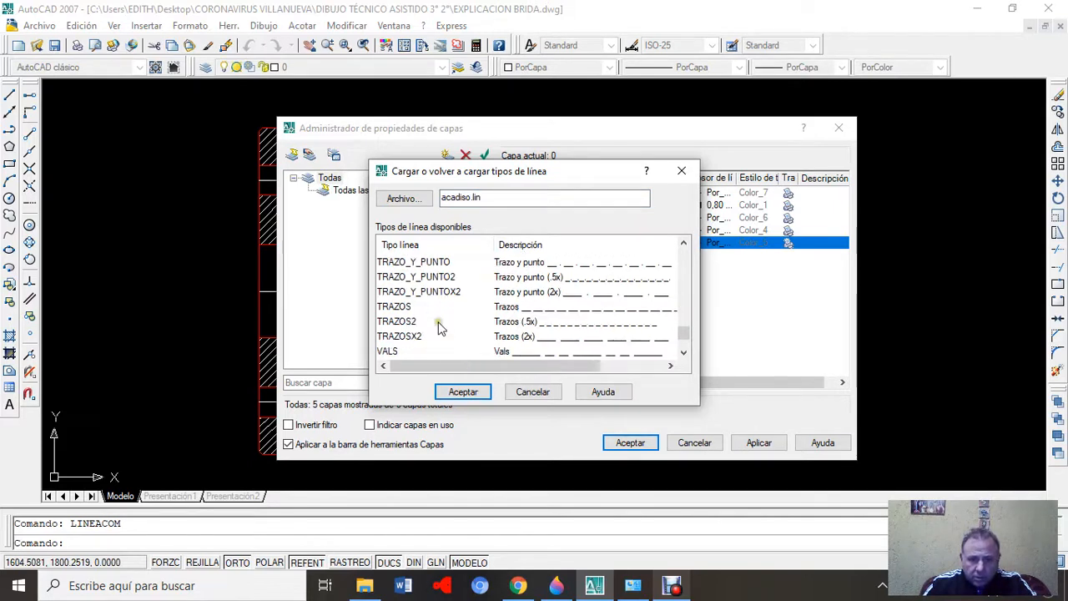
pyautogui.click(414, 323)
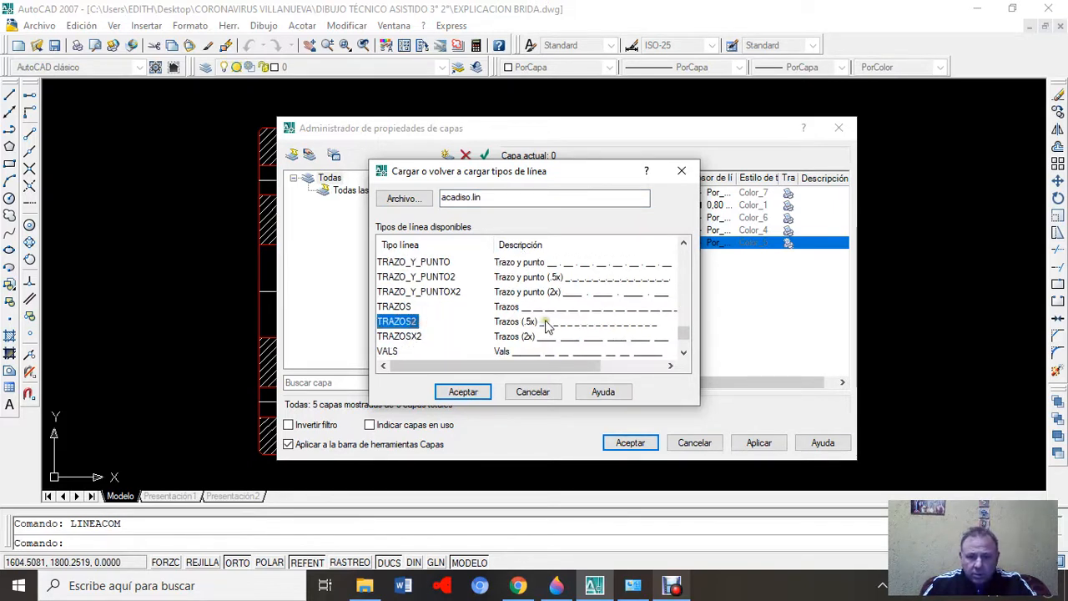
pyautogui.click(465, 391)
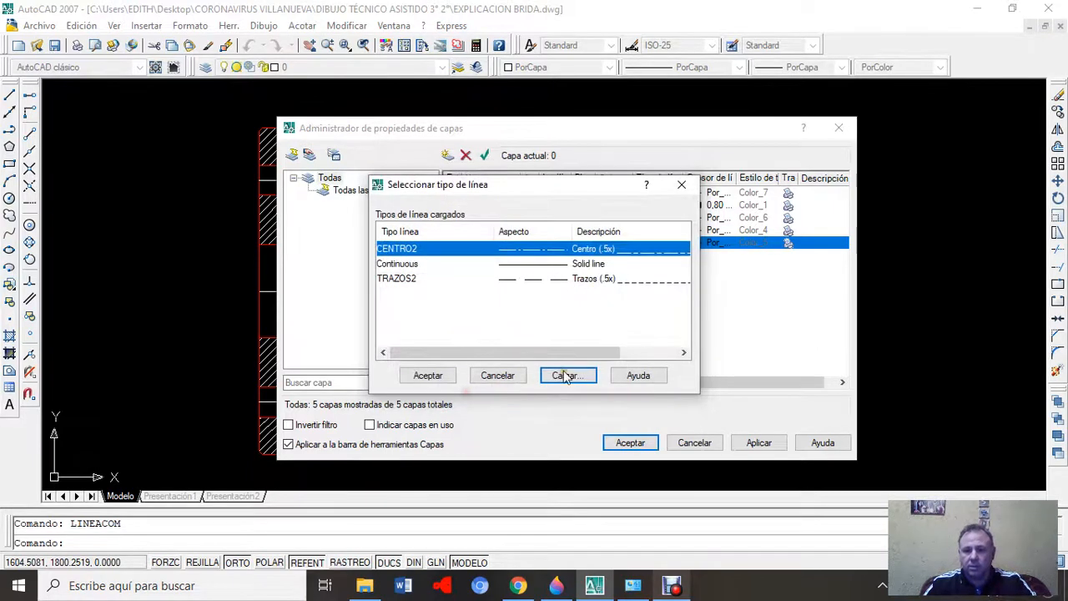
pyautogui.click(403, 279)
pyautogui.click(438, 376)
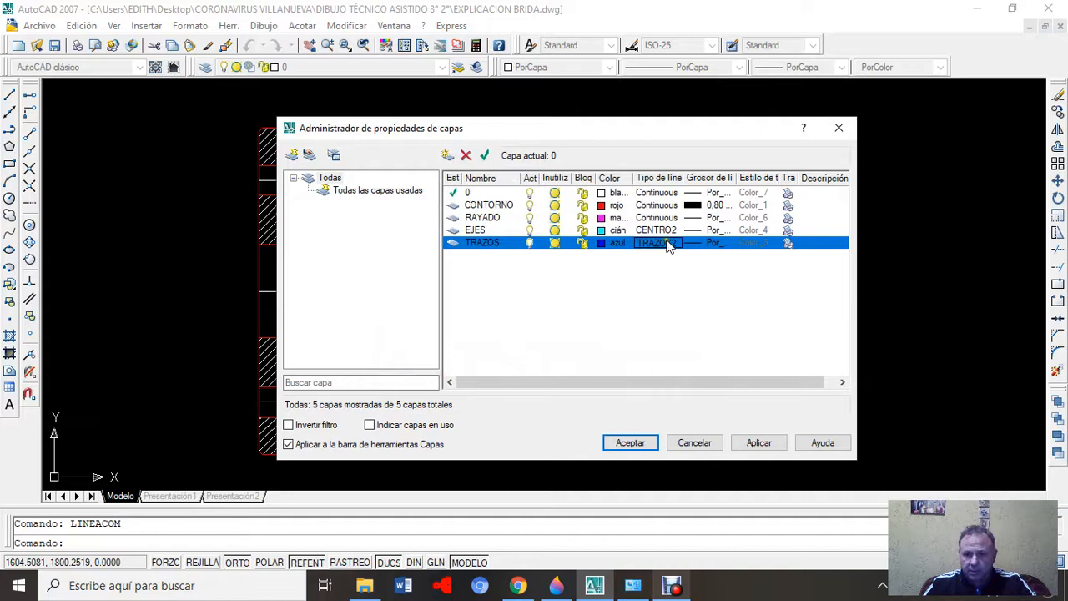
# - Create a new layer named CORTE and set its colour to green (verde)
pyautogui.click(447, 156)
pyautogui.click(505, 254)
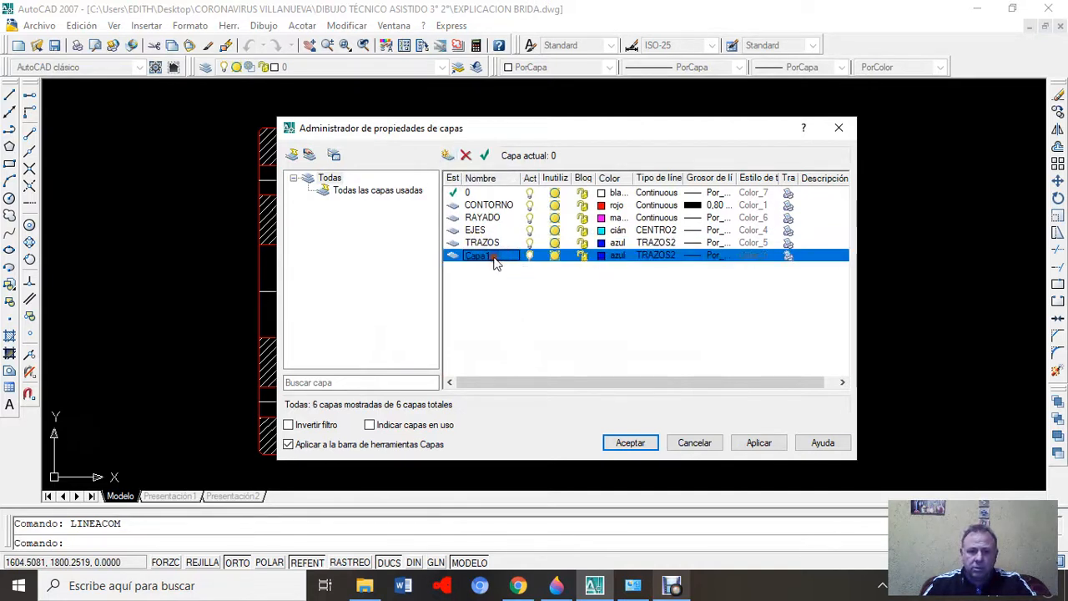
pyautogui.press('BackSpace')
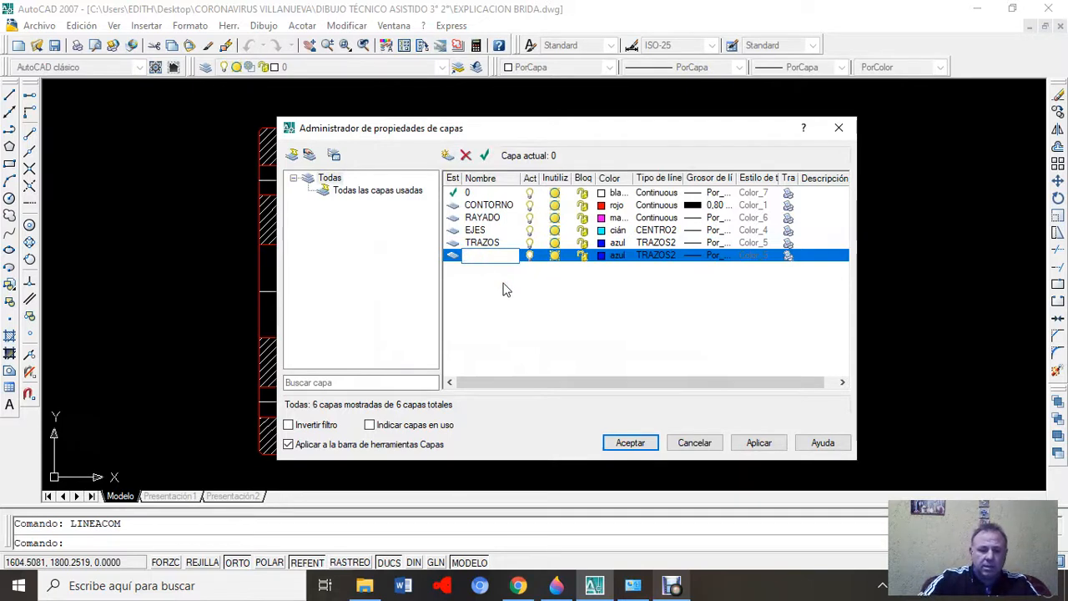
pyautogui.write('CORTE')
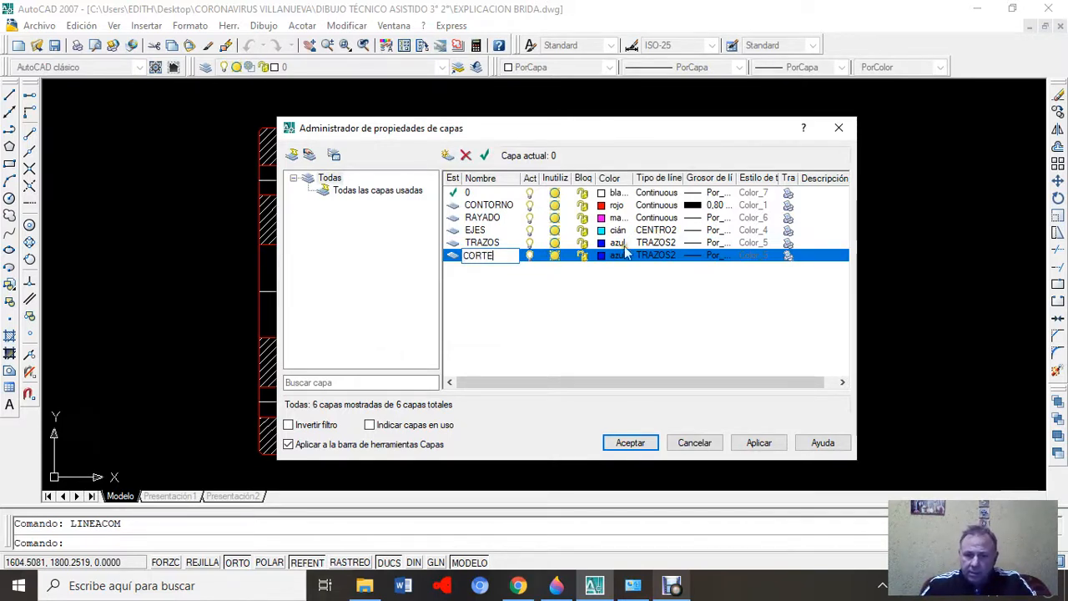
pyautogui.click(622, 254)
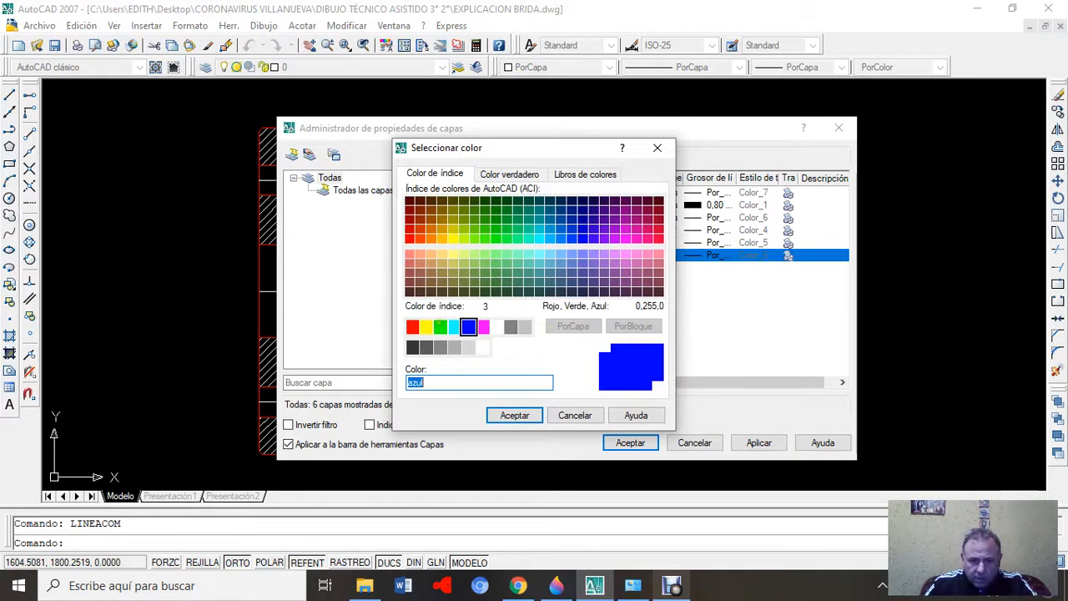
pyautogui.click(439, 327)
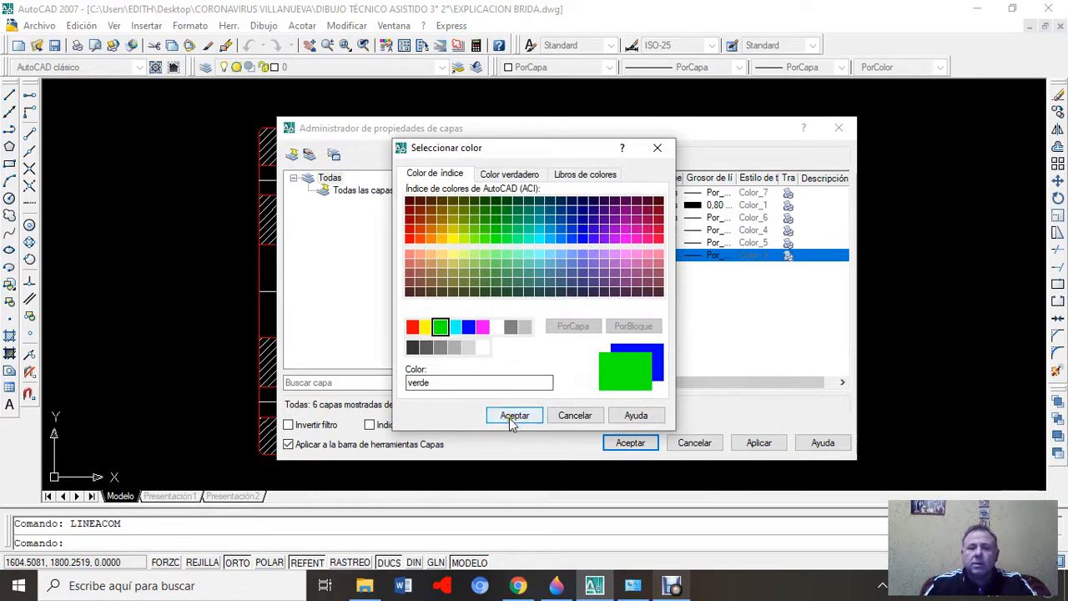
pyautogui.click(517, 414)
# - Load the VALS linetype from acadiso.lin and assign it to the CORTE layer
pyautogui.click(654, 255)
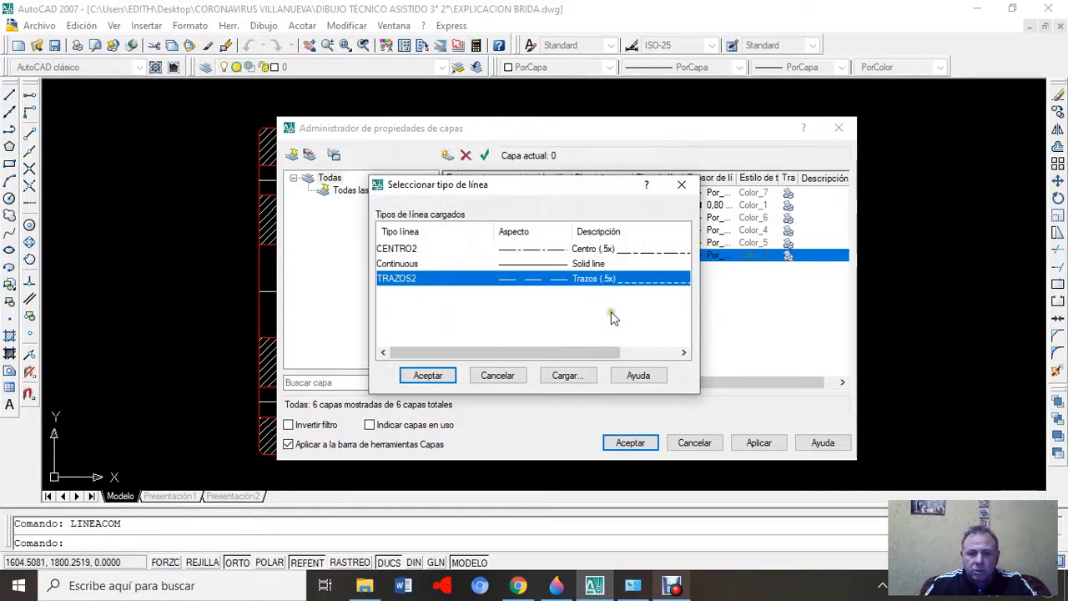
pyautogui.click(566, 375)
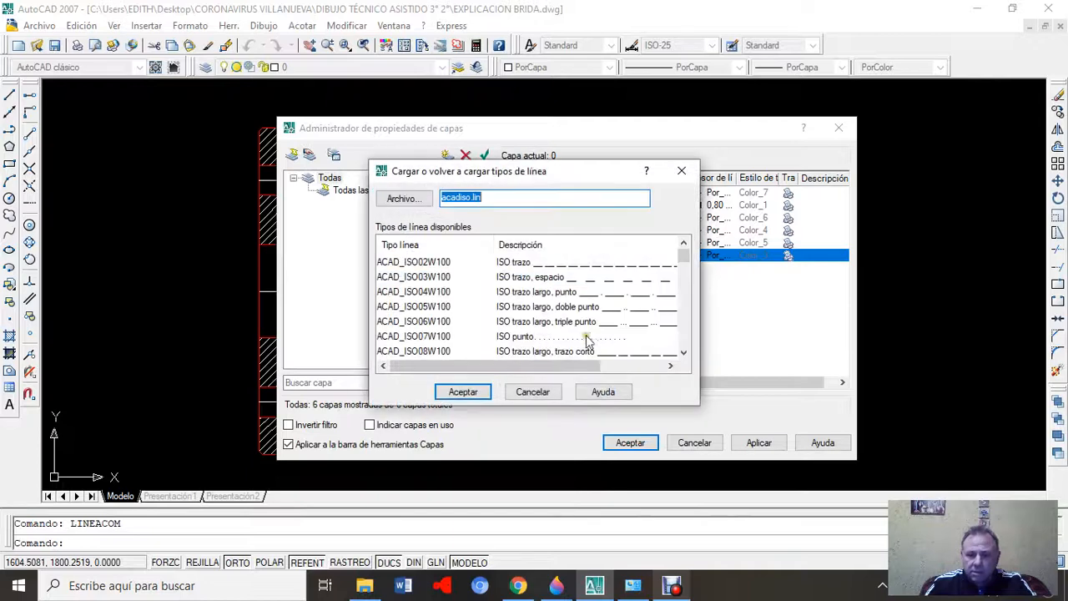
pyautogui.moveTo(683, 255); pyautogui.dragTo(684, 338)
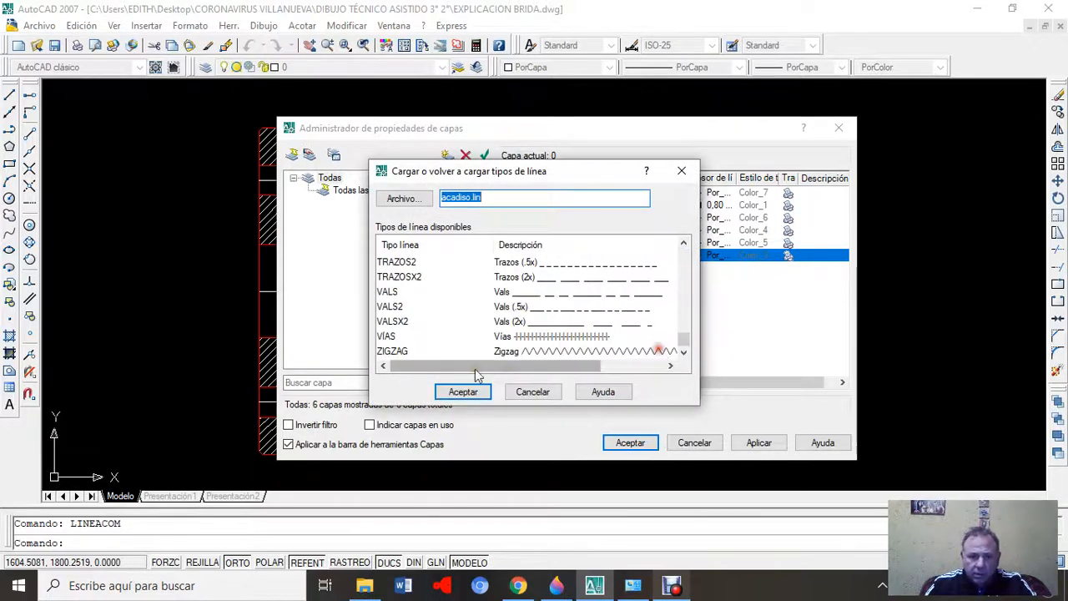
pyautogui.click(390, 294)
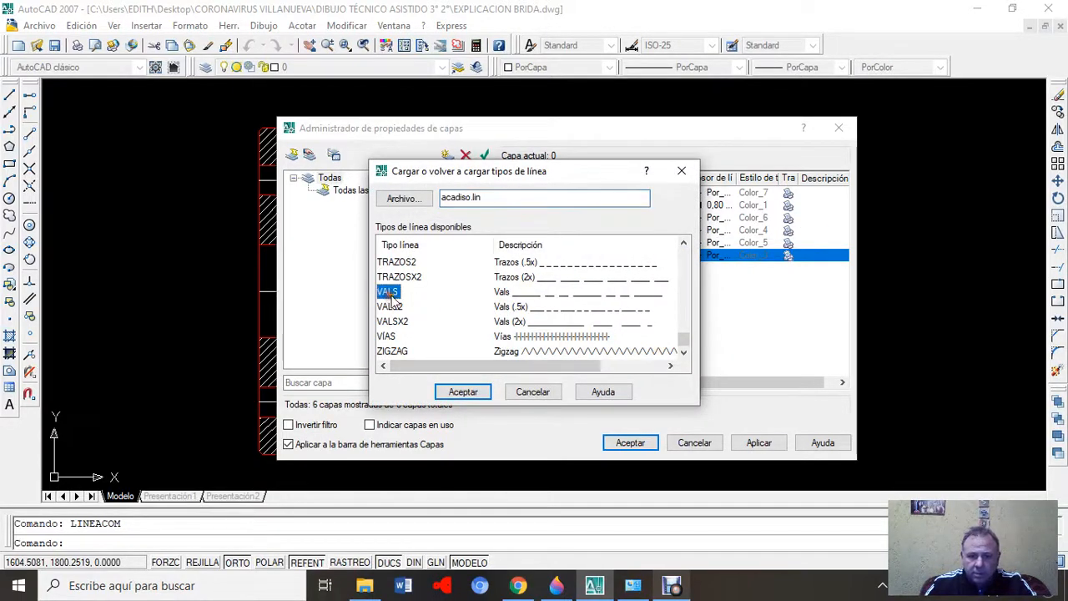
pyautogui.click(466, 392)
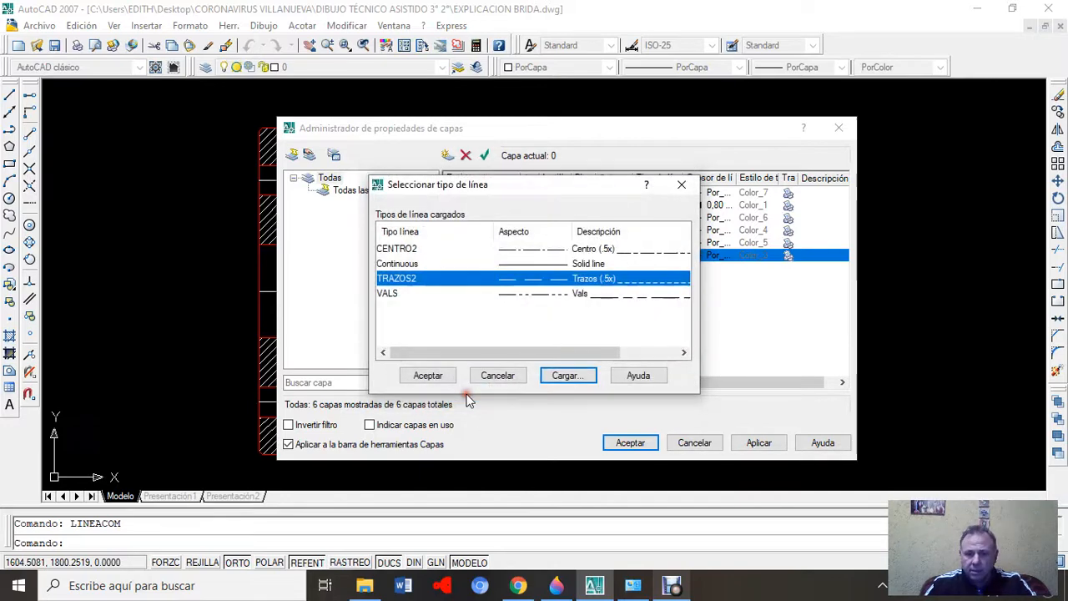
pyautogui.click(394, 293)
pyautogui.click(427, 376)
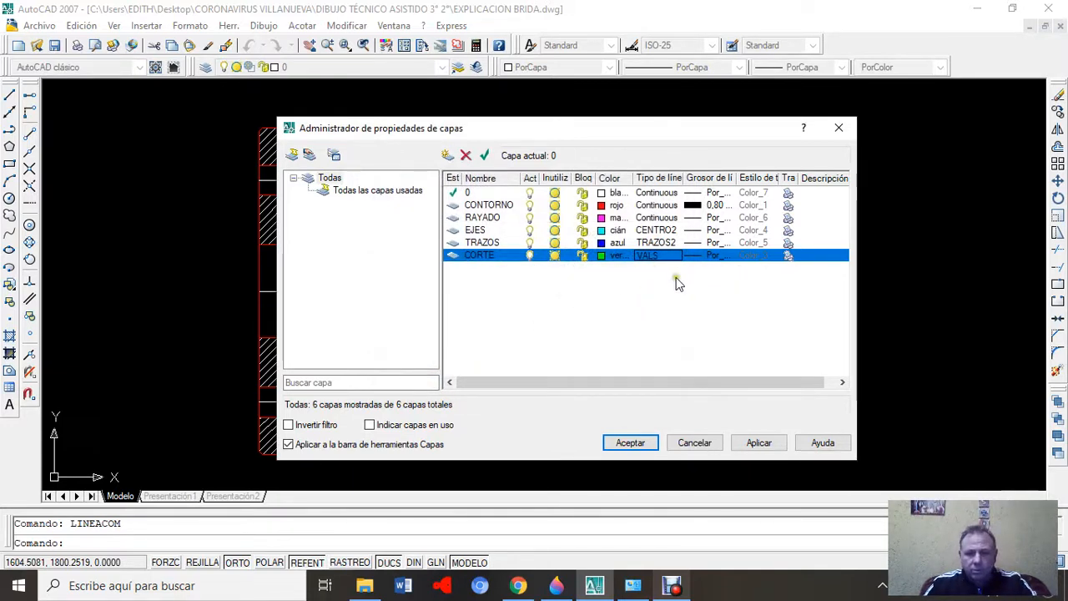
# - Create a new layer named TEXTO and set its colour to blue (azul)
pyautogui.click(447, 155)
pyautogui.click(499, 268)
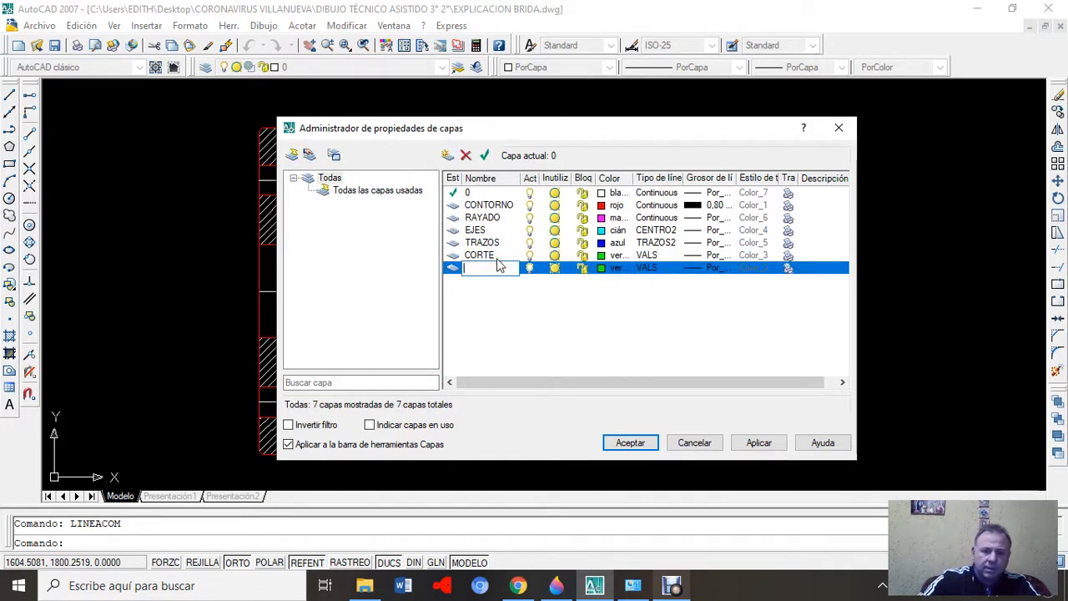
pyautogui.click(614, 268)
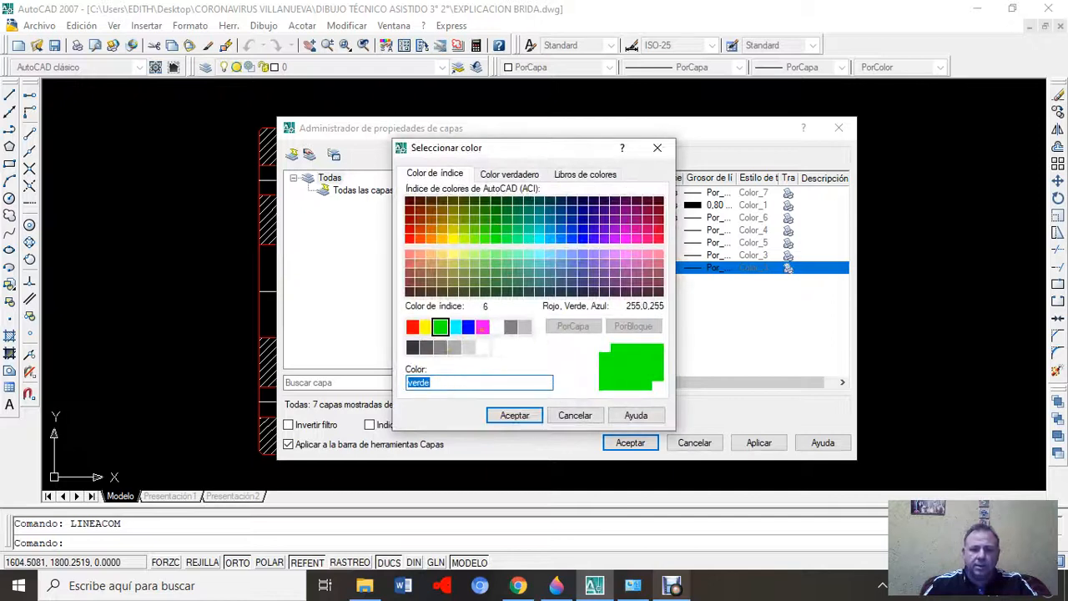
pyautogui.click(483, 327)
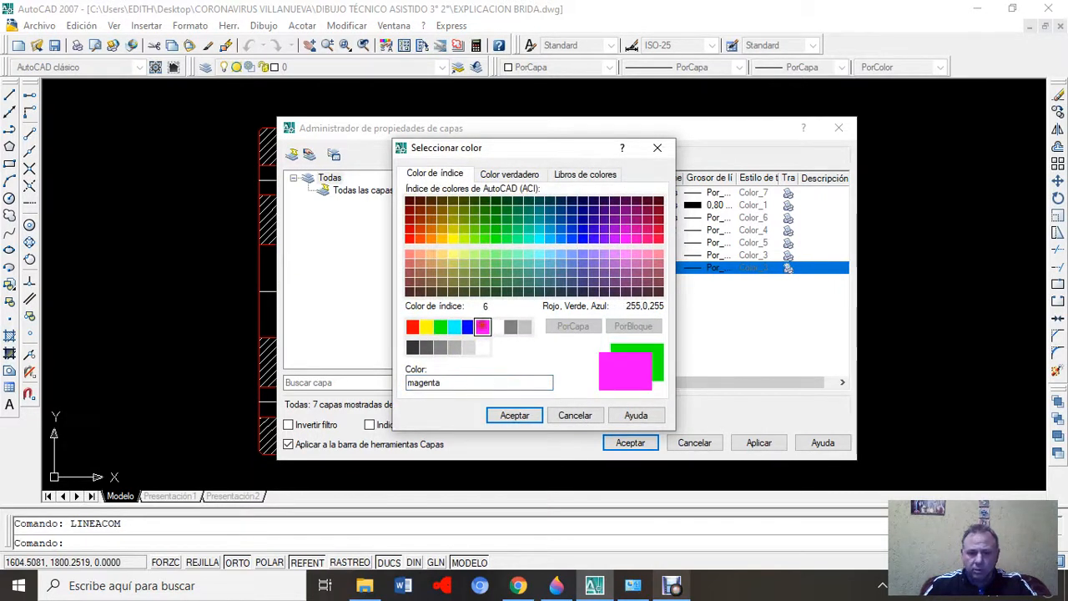
pyautogui.click(453, 327)
pyautogui.click(468, 327)
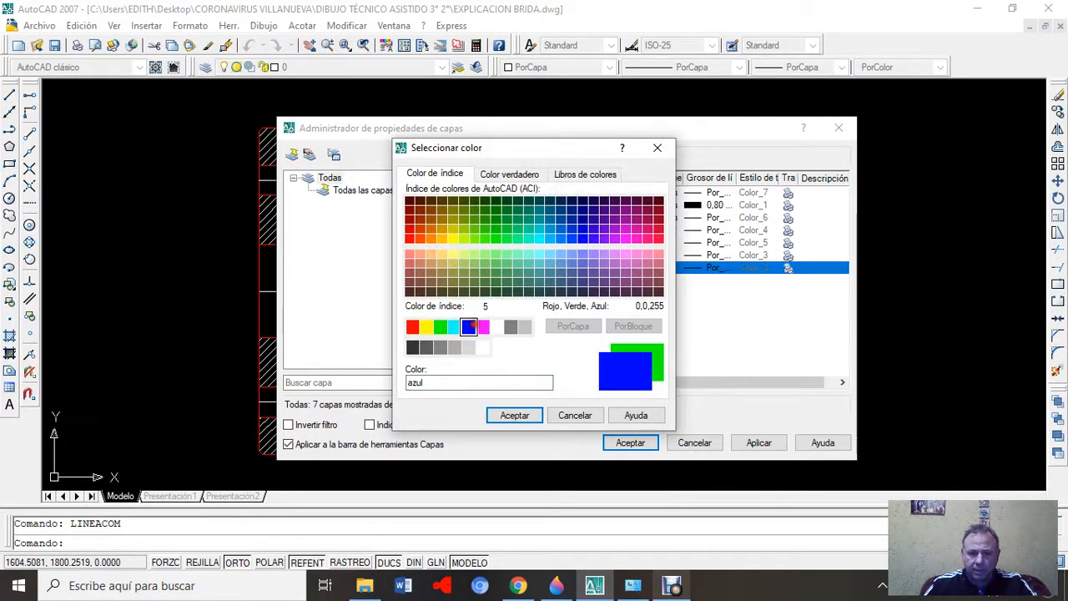
pyautogui.click(517, 415)
# - Assign the Continuous linetype to the TEXTO layer
pyautogui.click(655, 267)
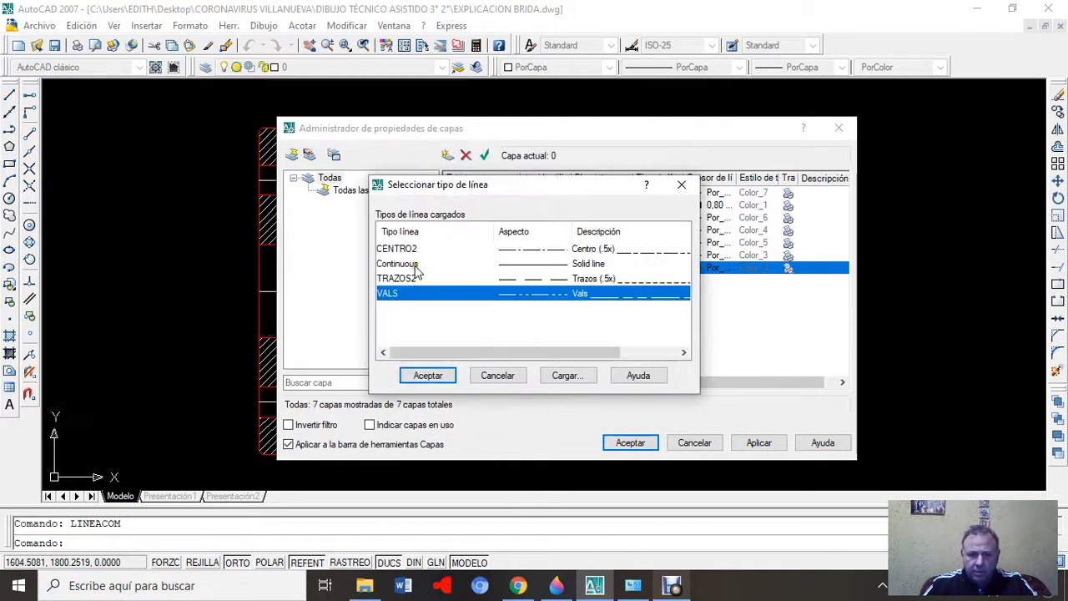
pyautogui.click(415, 264)
pyautogui.click(428, 375)
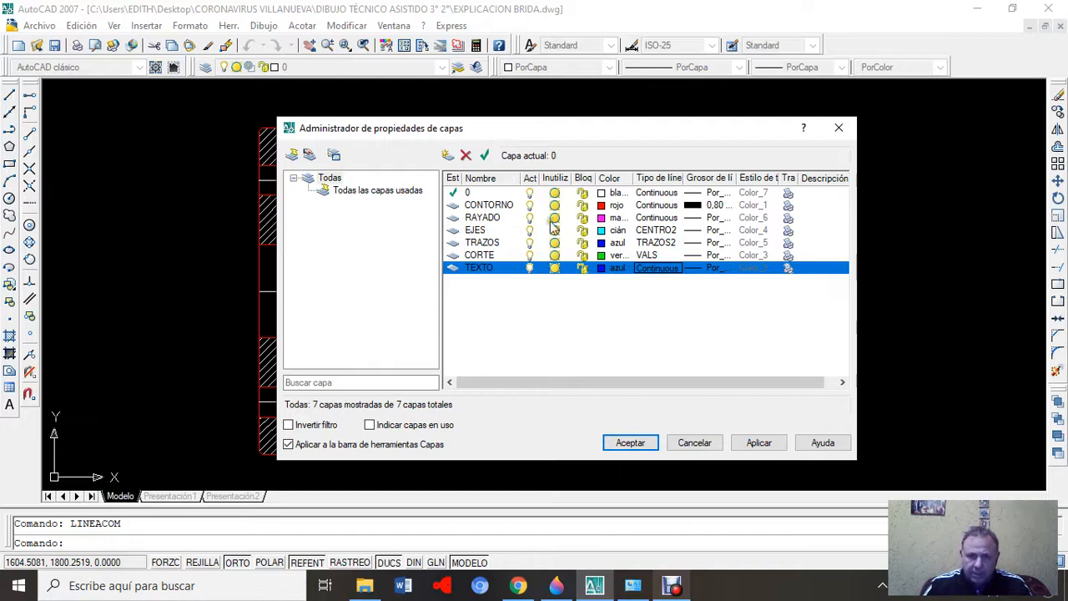
# - Set the lineweight of the TRAZOS layer to 0.40 mm
pyautogui.click(490, 244)
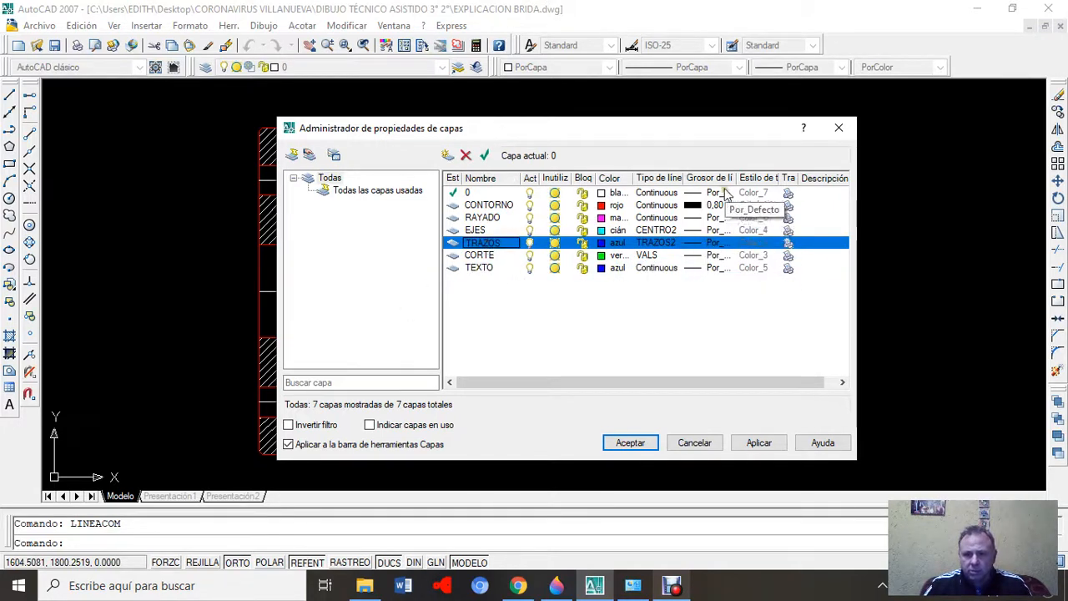
pyautogui.click(712, 246)
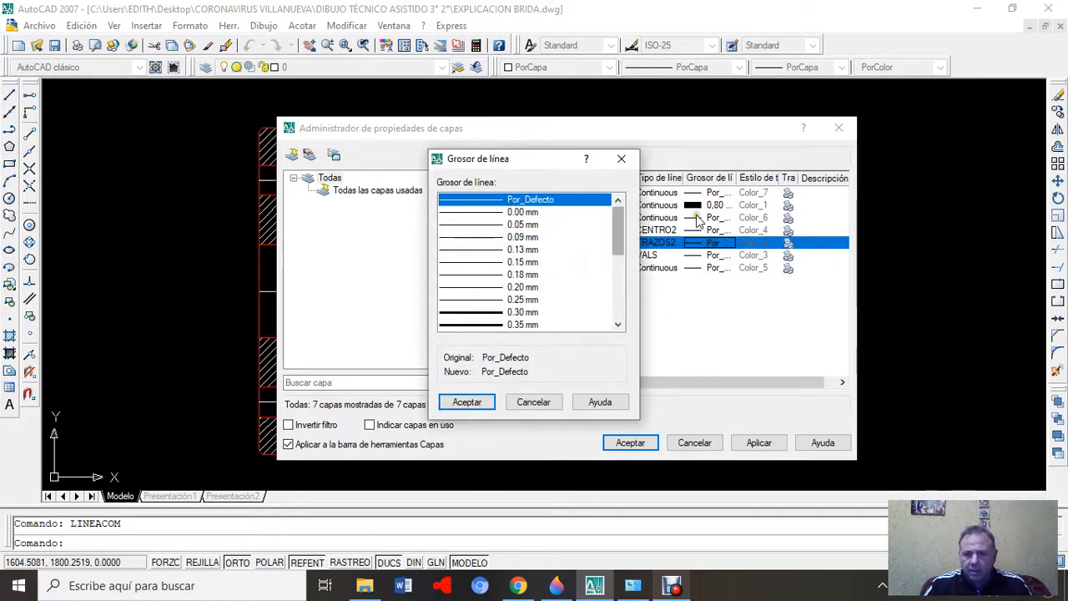
pyautogui.moveTo(619, 241); pyautogui.dragTo(616, 268)
pyautogui.click(489, 225)
pyautogui.click(484, 402)
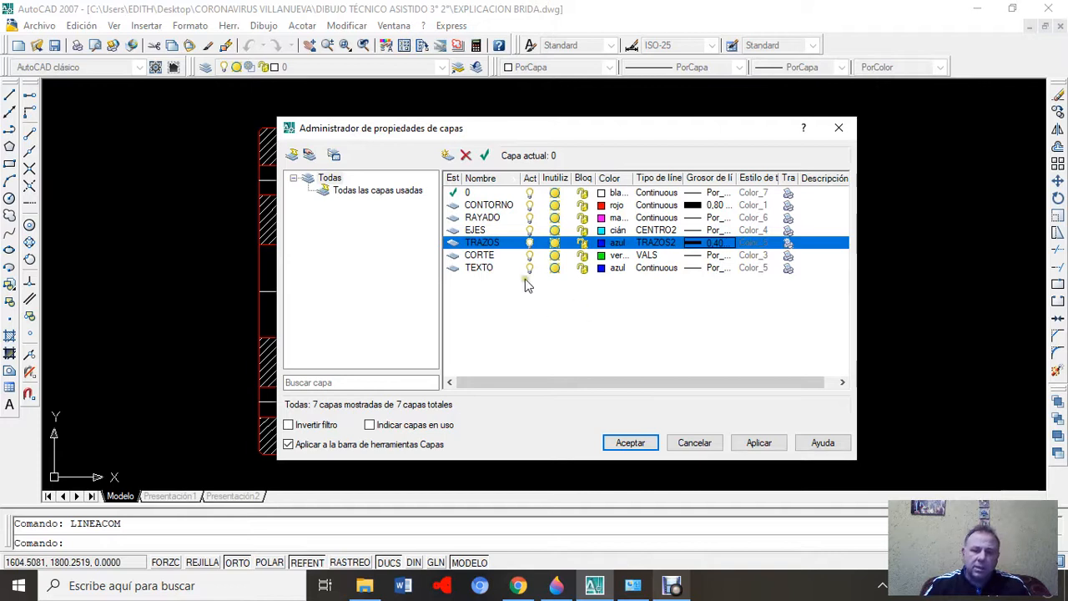
# - Create a new layer named COTAS and set its colour to green (verde)
pyautogui.click(448, 156)
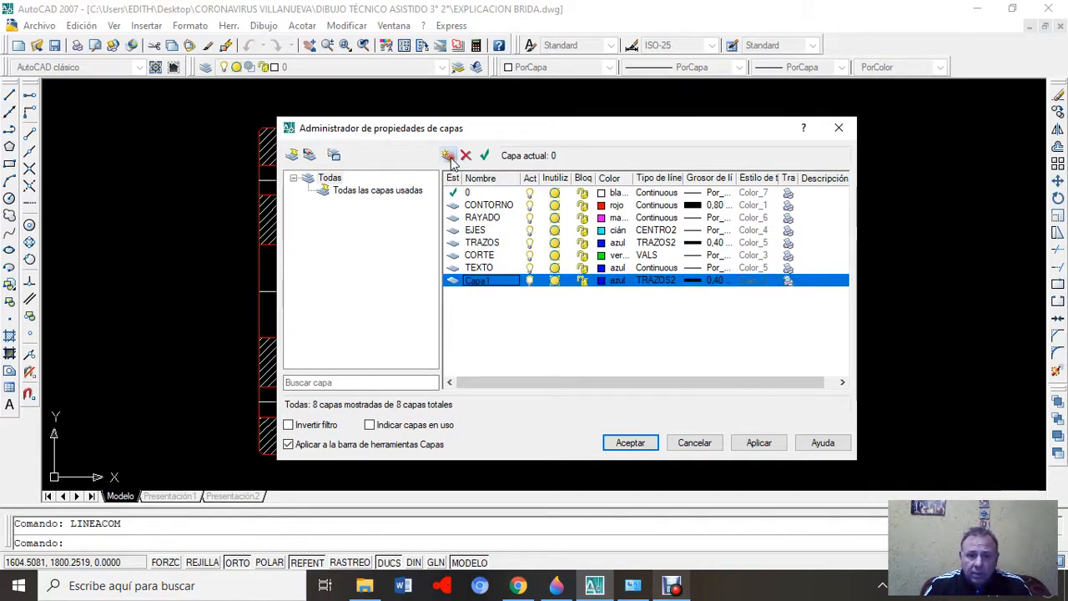
pyautogui.click(497, 280)
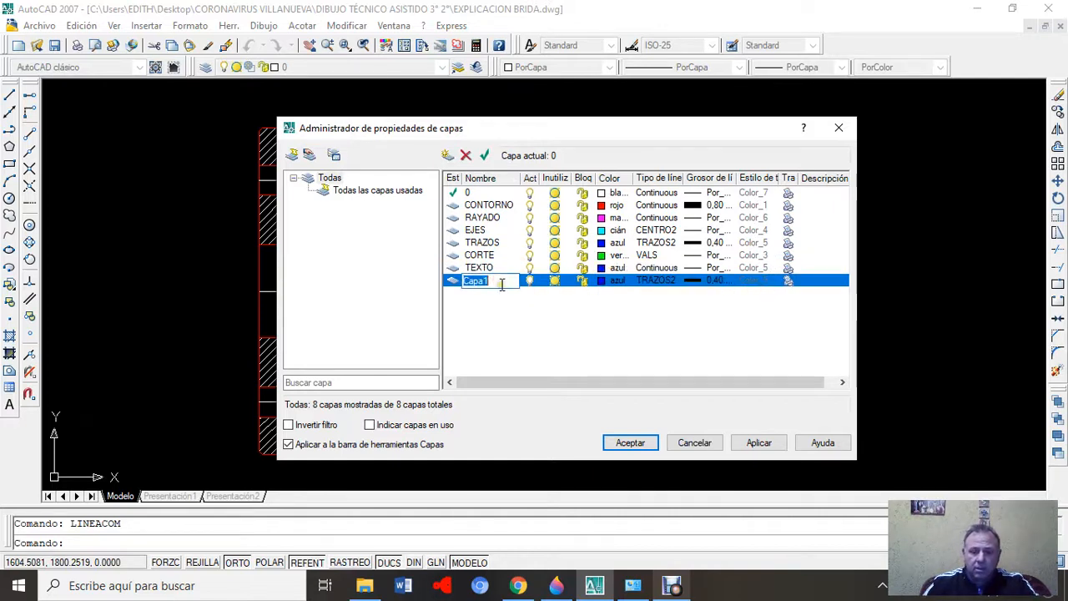
pyautogui.write('COTAS')
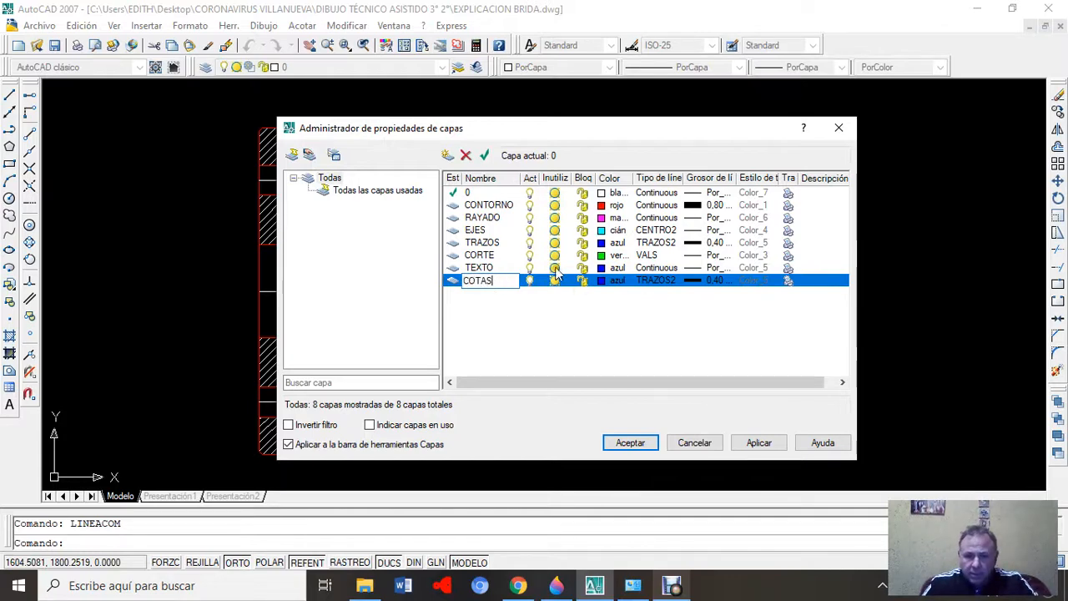
pyautogui.click(616, 280)
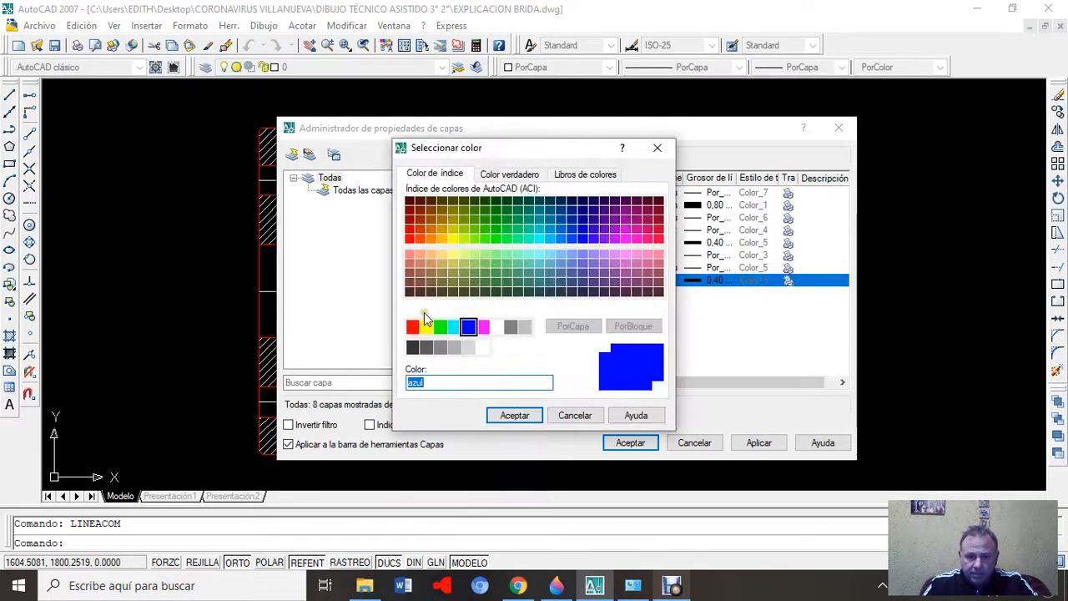
pyautogui.click(440, 326)
pyautogui.click(513, 416)
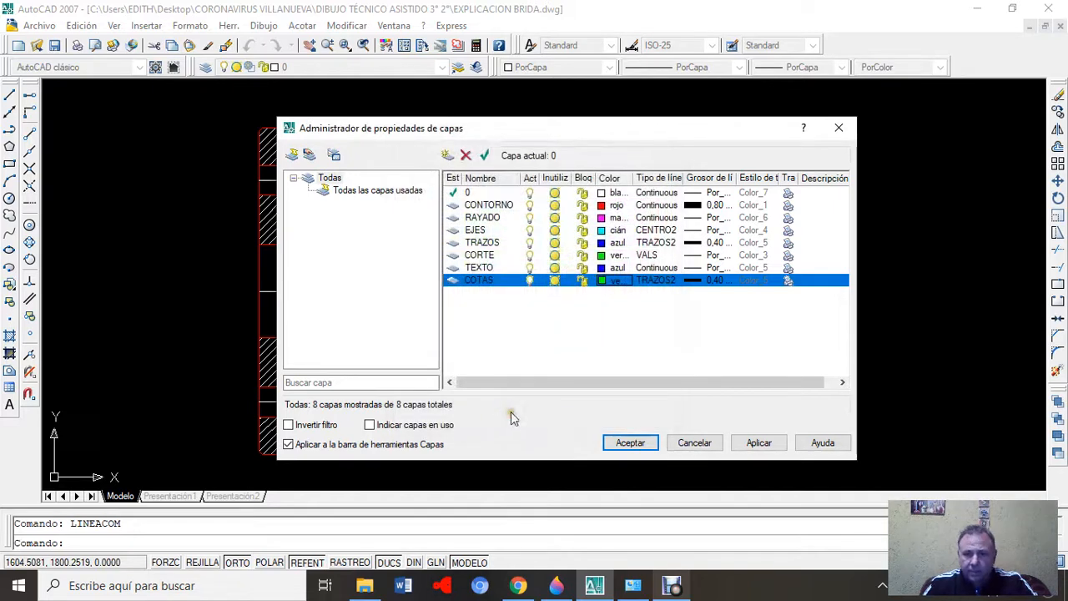
# - Assign the Continuous linetype to the COTAS layer
pyautogui.click(663, 281)
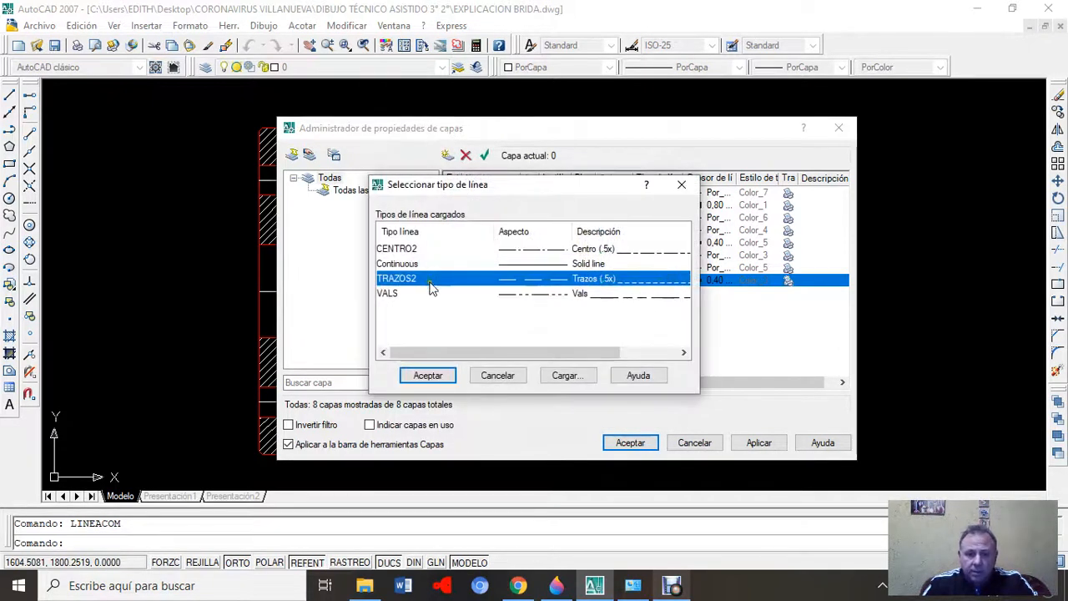
pyautogui.click(401, 264)
pyautogui.click(428, 375)
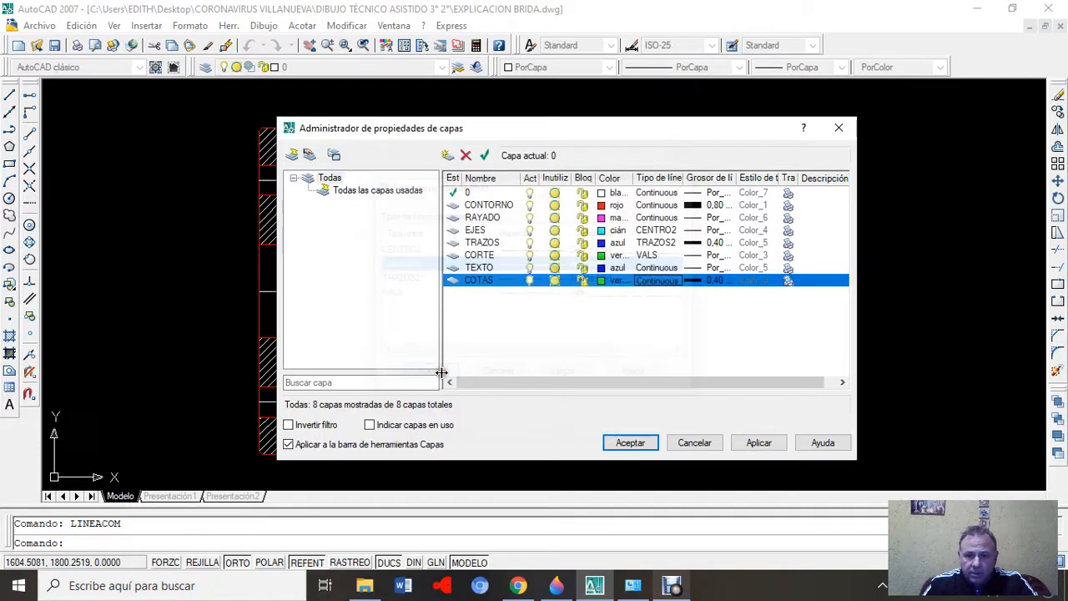
# - Set the lineweight of the COTAS layer to Por_Defecto and accept the layer settings
pyautogui.click(715, 281)
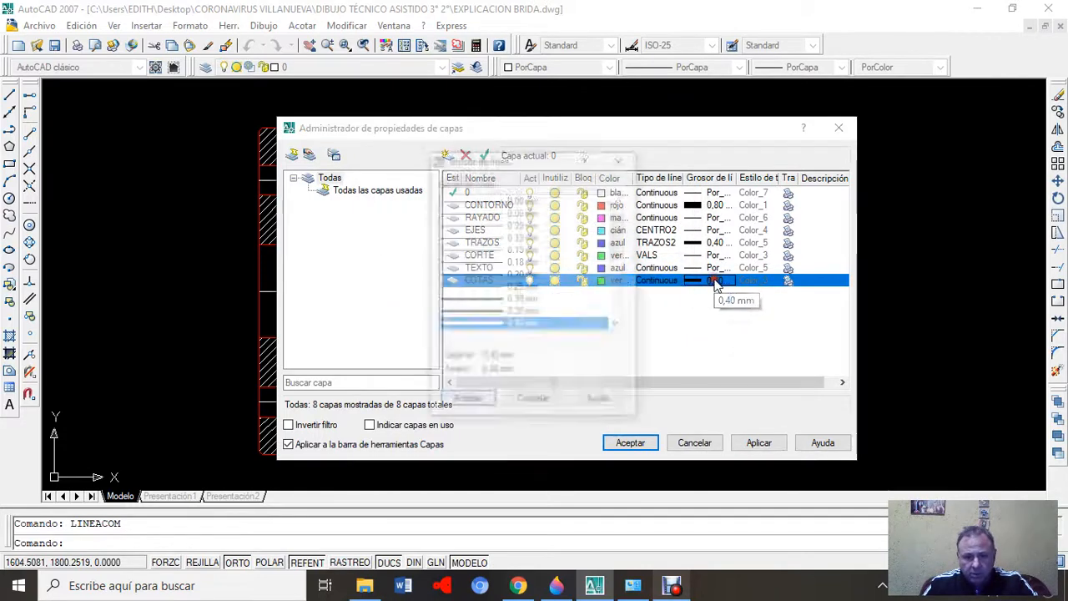
pyautogui.scroll(1, 623, 264)
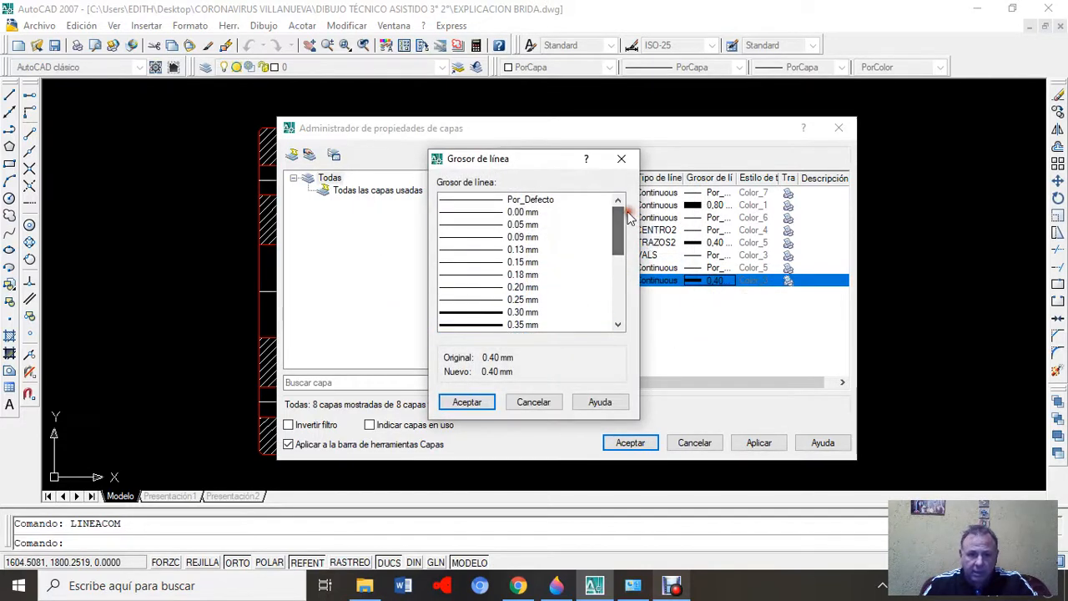
pyautogui.click(532, 288)
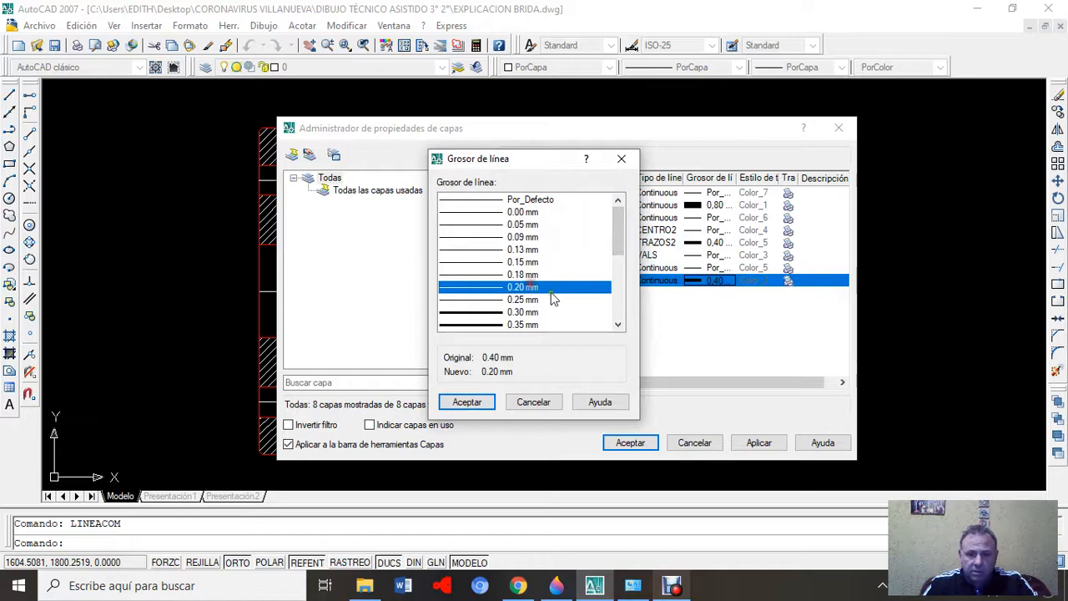
pyautogui.click(538, 200)
pyautogui.click(467, 402)
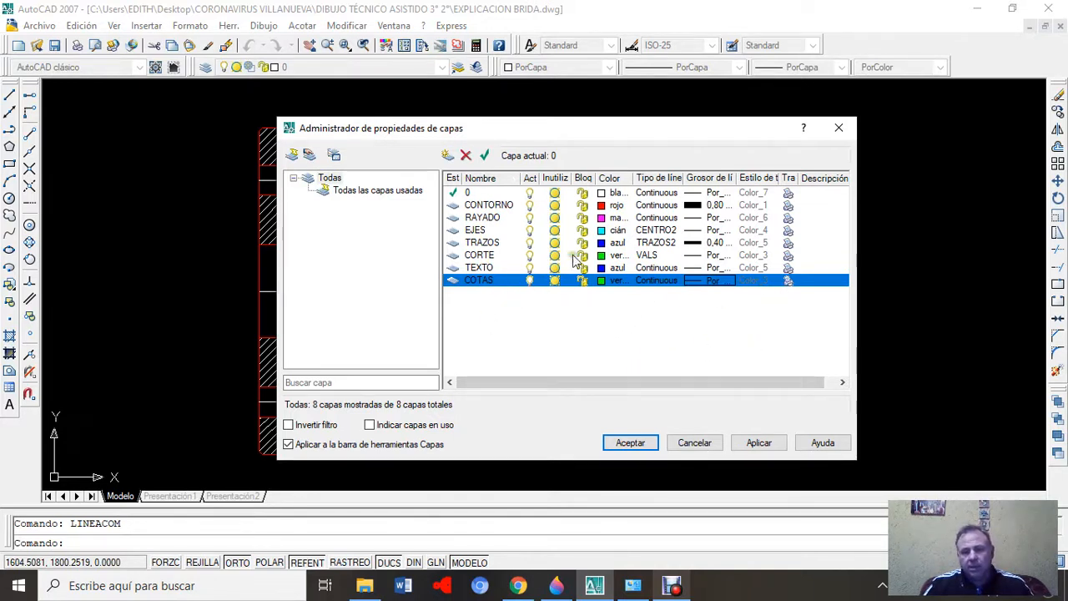
pyautogui.click(632, 444)
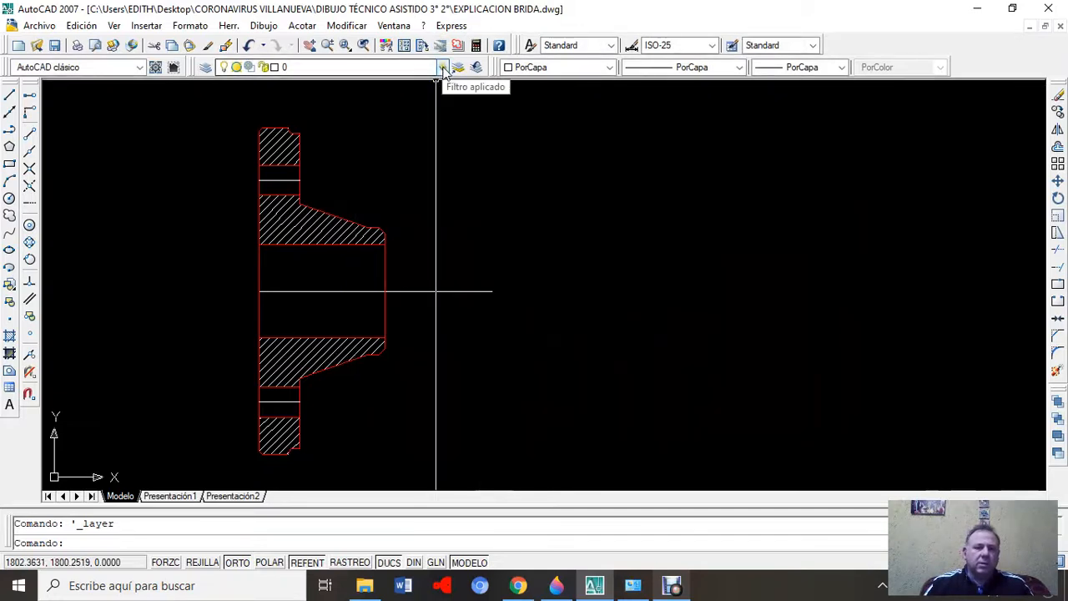
# - Move the hatching of the flange section to the RAYADO layer
pyautogui.click(441, 69)
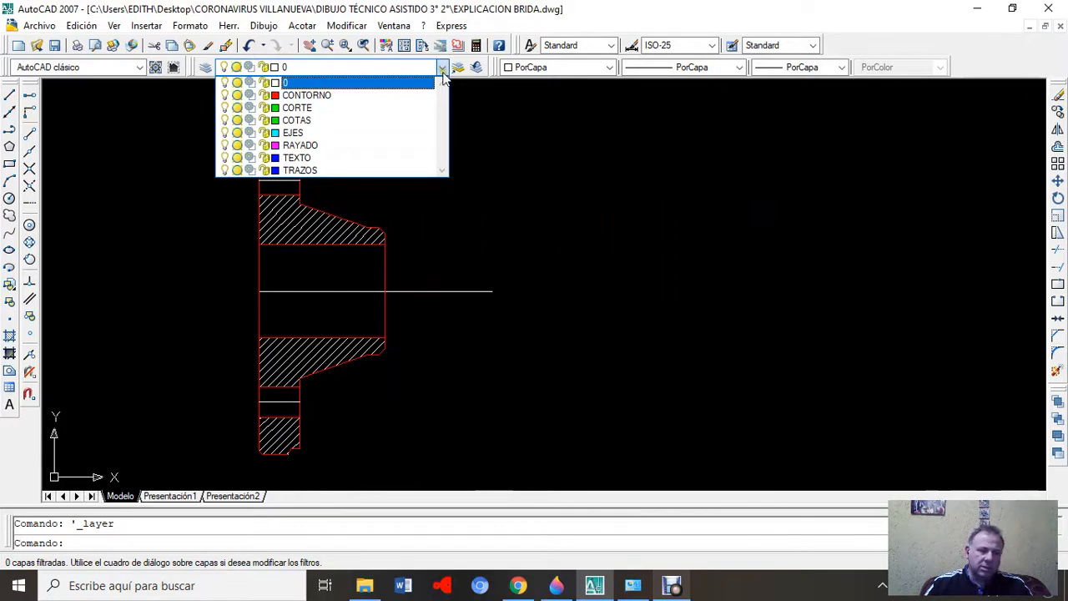
pyautogui.click(499, 161)
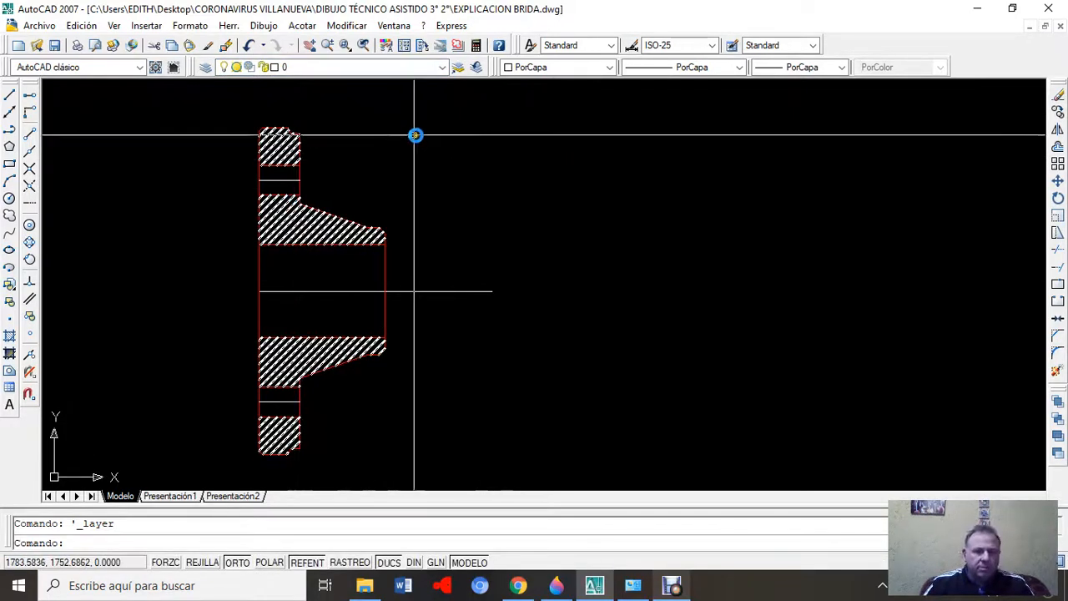
pyautogui.doubleClick(309, 224)
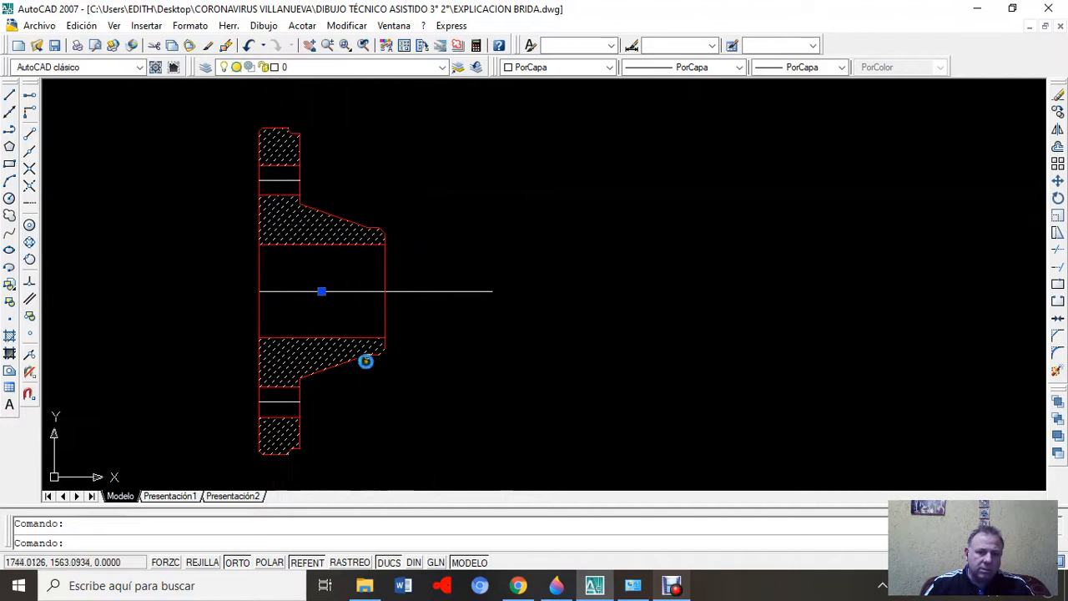
pyautogui.click(443, 66)
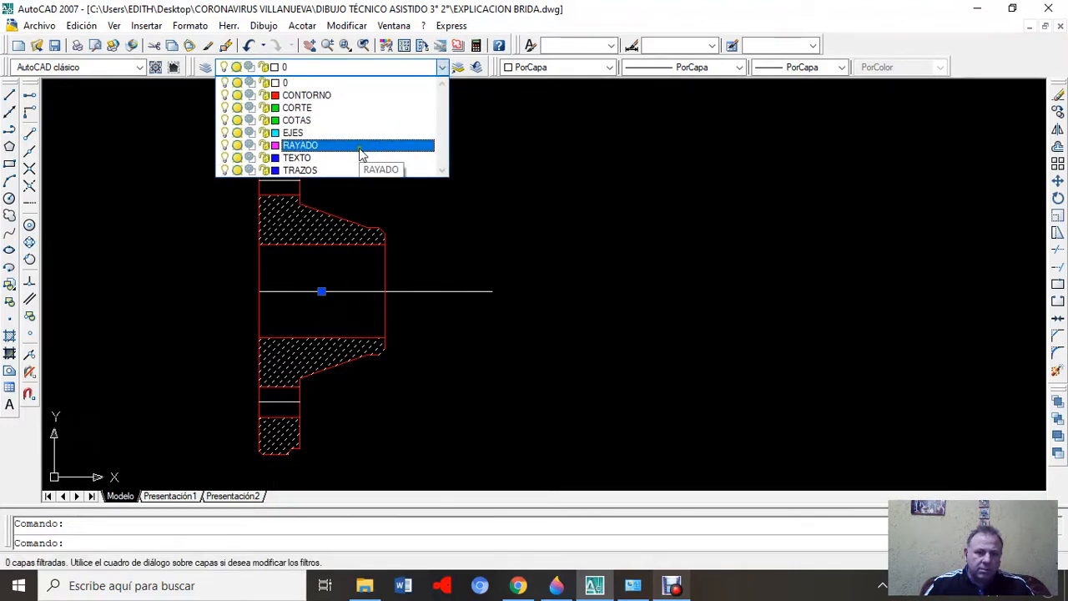
pyautogui.click(361, 146)
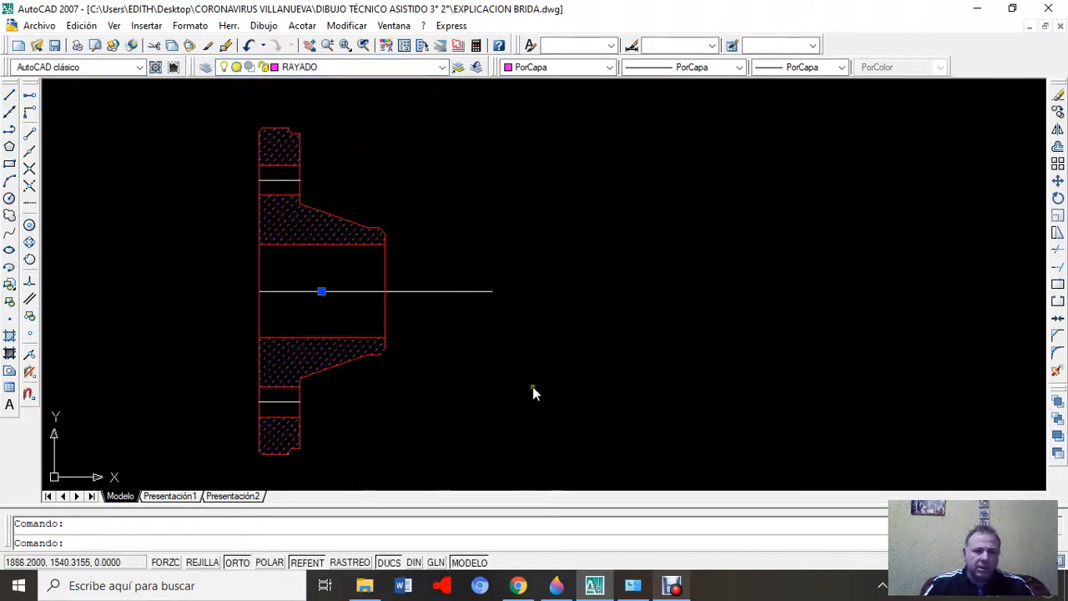
pyautogui.press('Escape')
pyautogui.press('Escape')
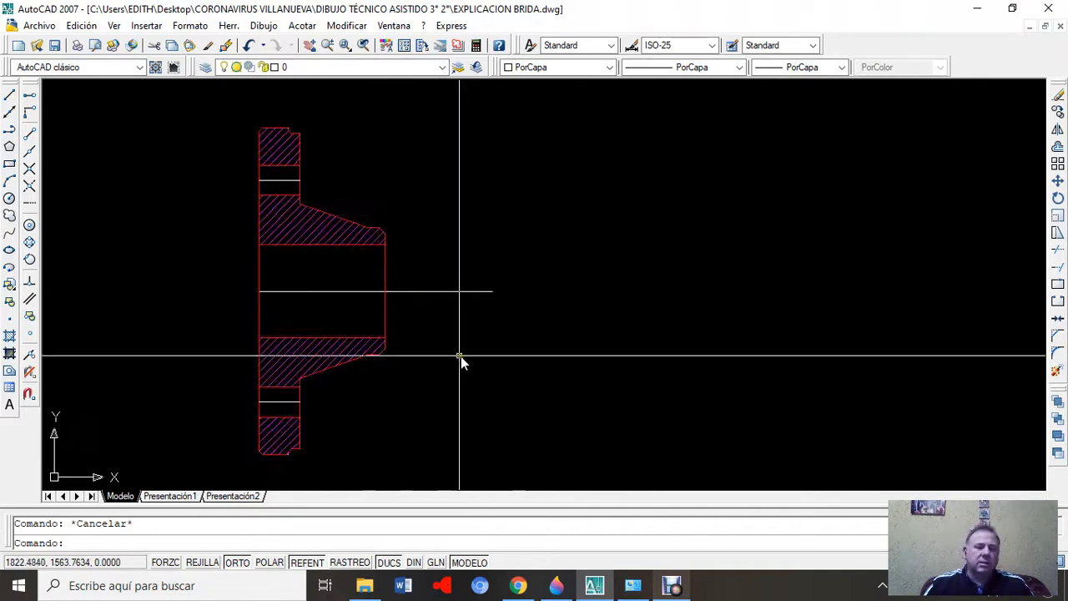
# - Display the lineweights of the flange section briefly to check the outline, and hide them again
pyautogui.click(436, 562)
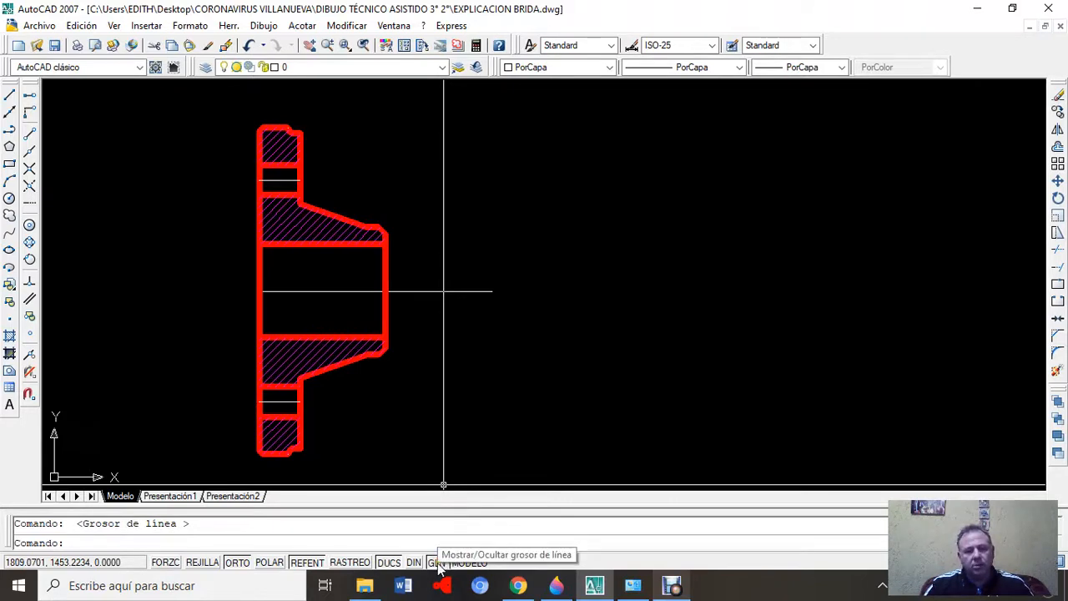
pyautogui.click(437, 563)
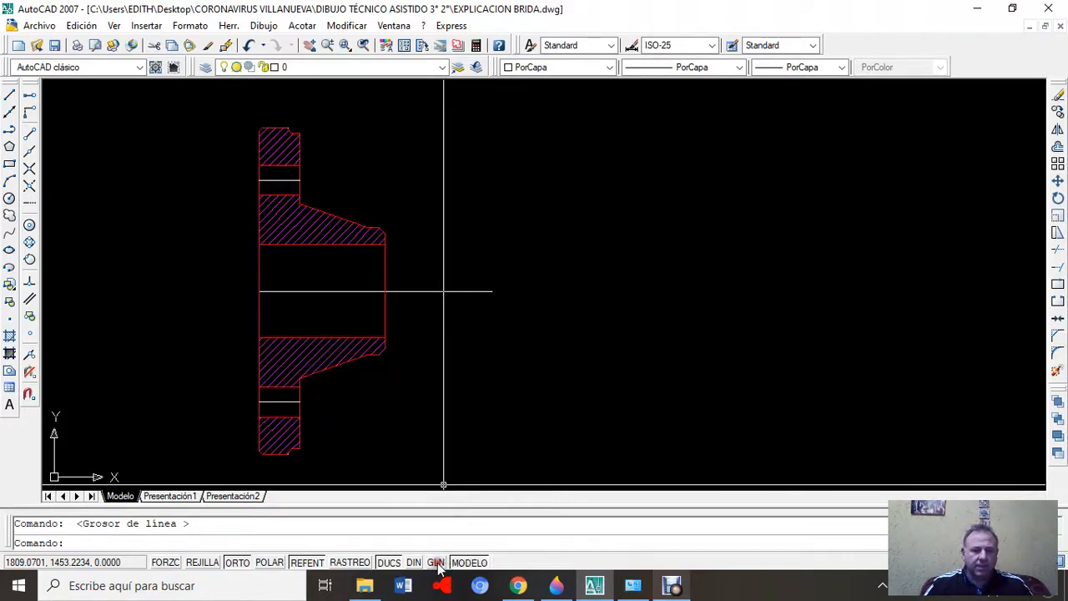
# - Move the main axis and the two bolt-hole centre lines to the EJES layer
pyautogui.click(291, 180)
pyautogui.click(338, 291)
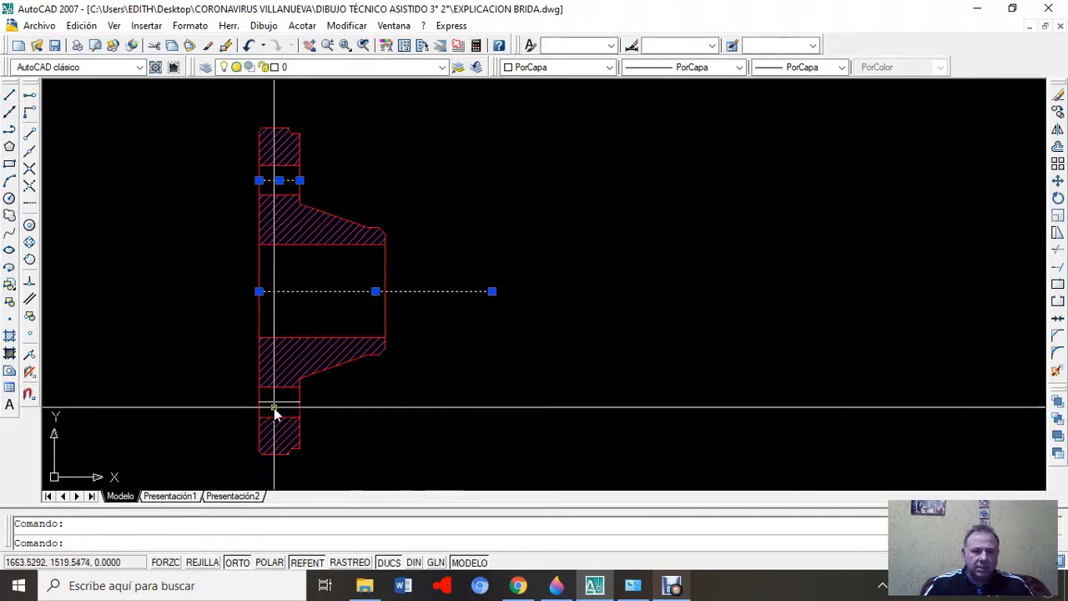
pyautogui.click(280, 404)
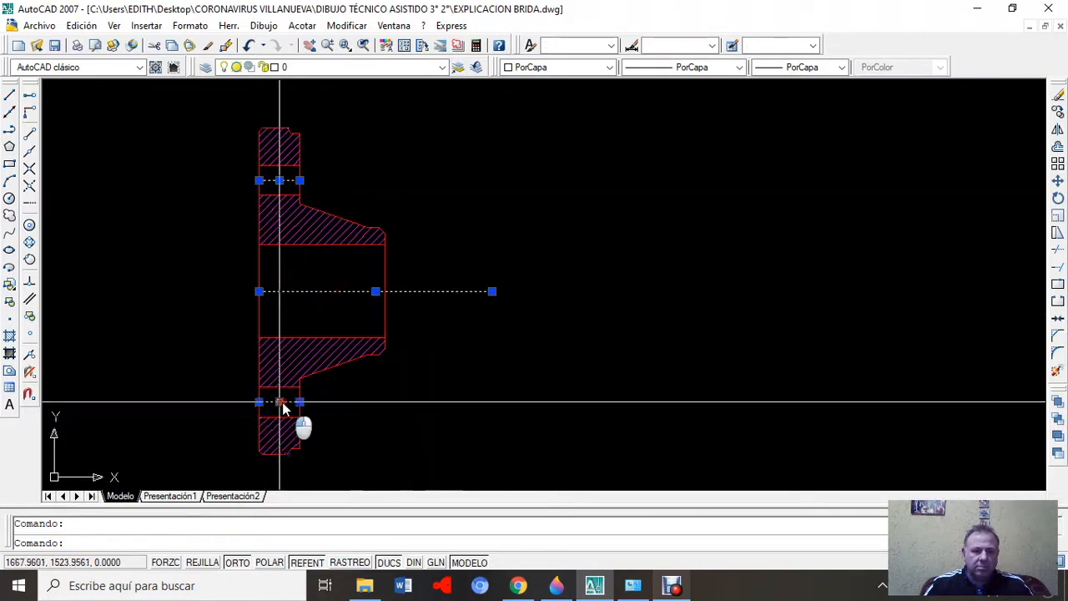
pyautogui.click(443, 67)
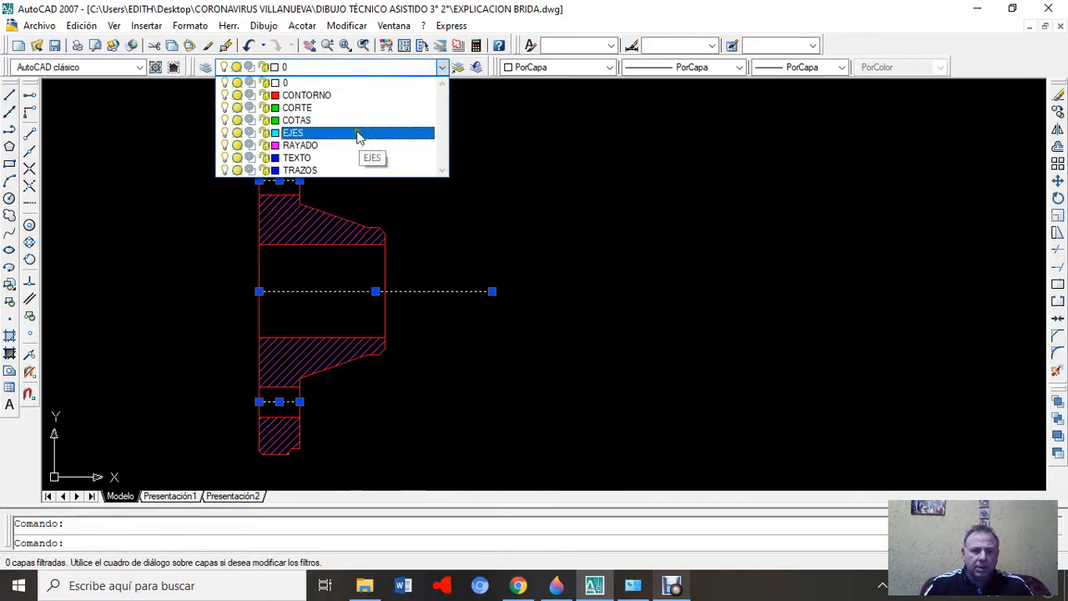
pyautogui.click(358, 134)
pyautogui.press('Escape')
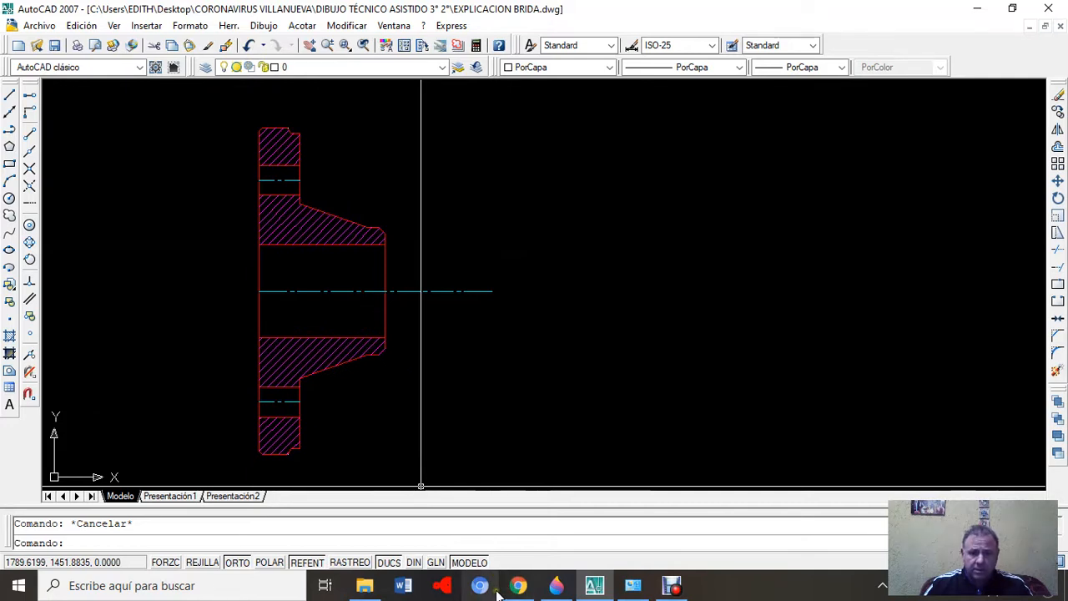
# - Examine the finished flange drawing in BRIDA.dwg as a reference and return to EXPLICACION BRIDA.dwg
pyautogui.click(1030, 25)
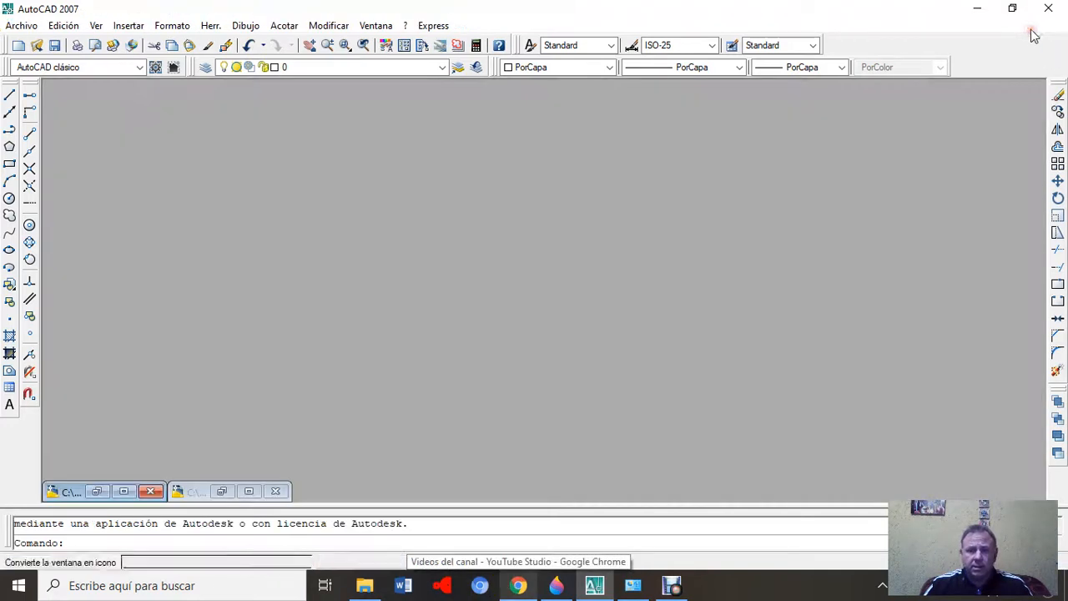
pyautogui.click(125, 493)
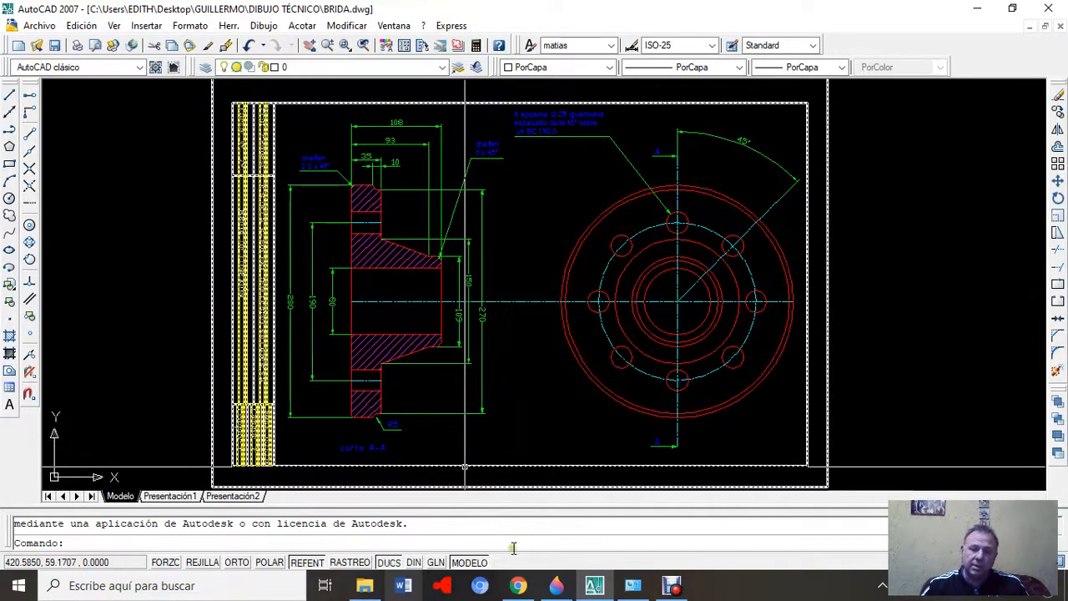
pyautogui.click(1032, 27)
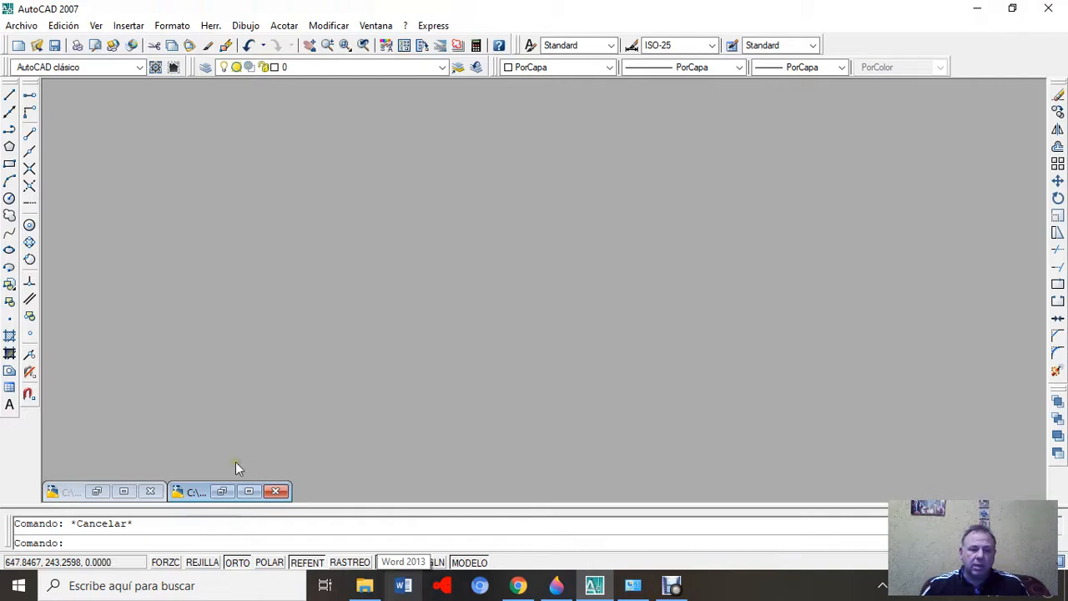
pyautogui.click(249, 491)
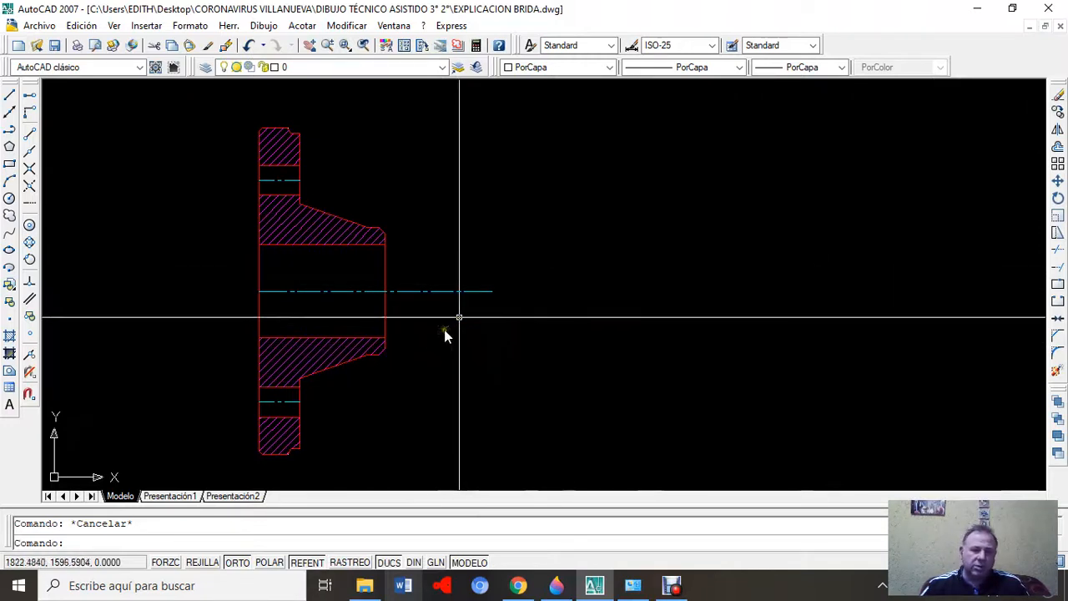
# - Lengthen the flange's main horizontal axis to a total length of 500 from its free end
pyautogui.click(346, 26)
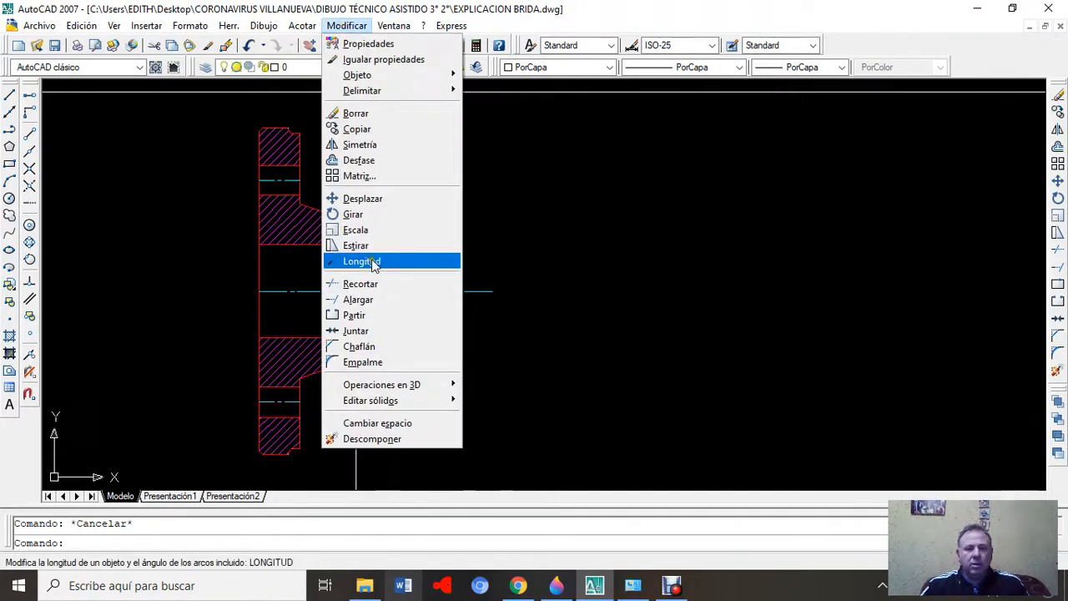
pyautogui.click(361, 261)
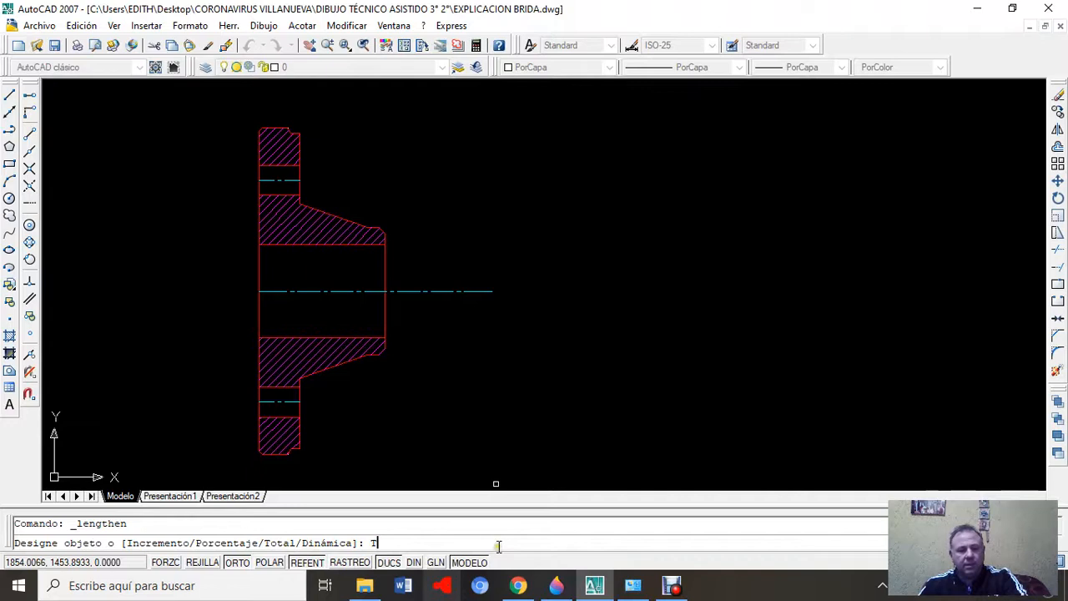
pyautogui.press('Return')
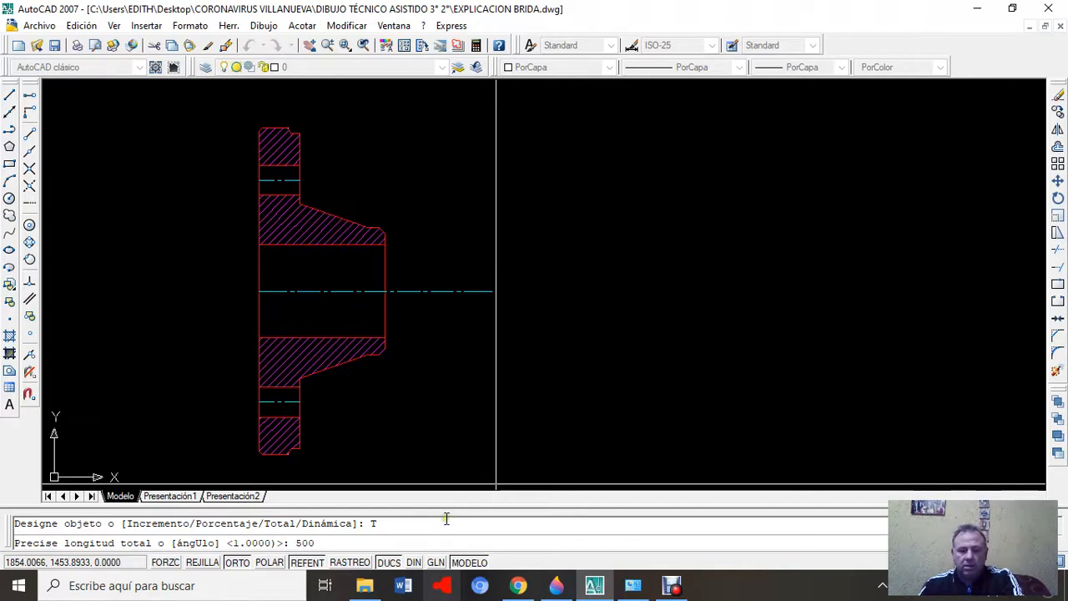
pyautogui.write('500')
pyautogui.press('Return')
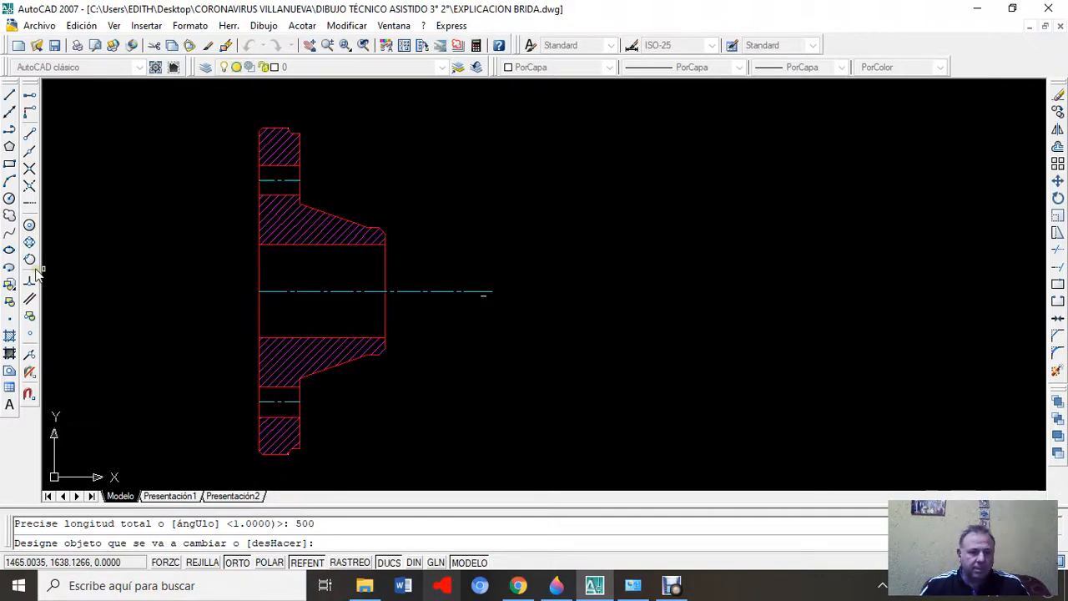
pyautogui.click(488, 291)
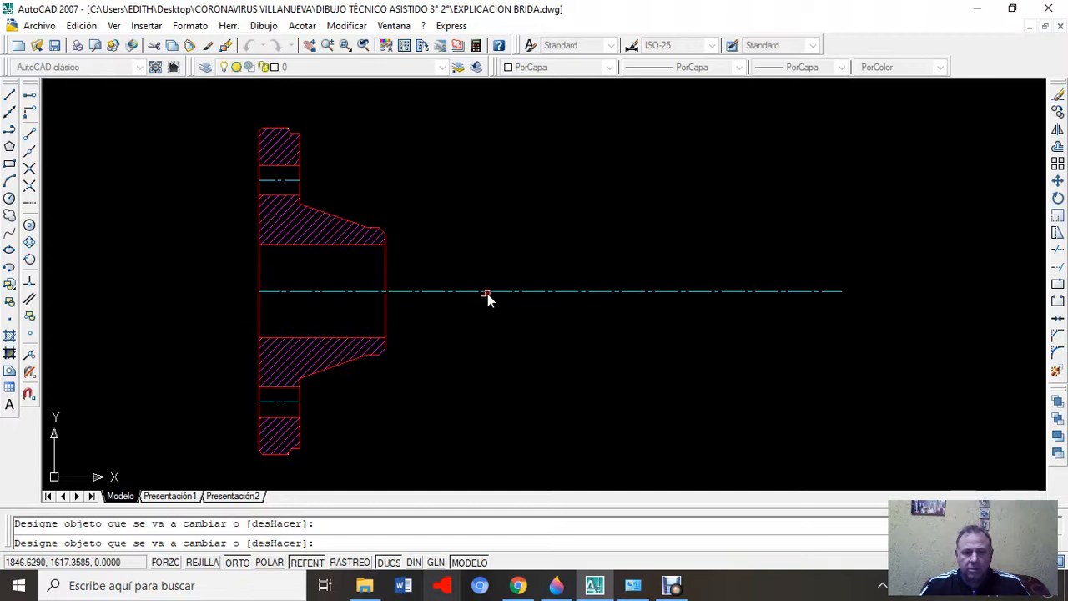
pyautogui.press('Escape')
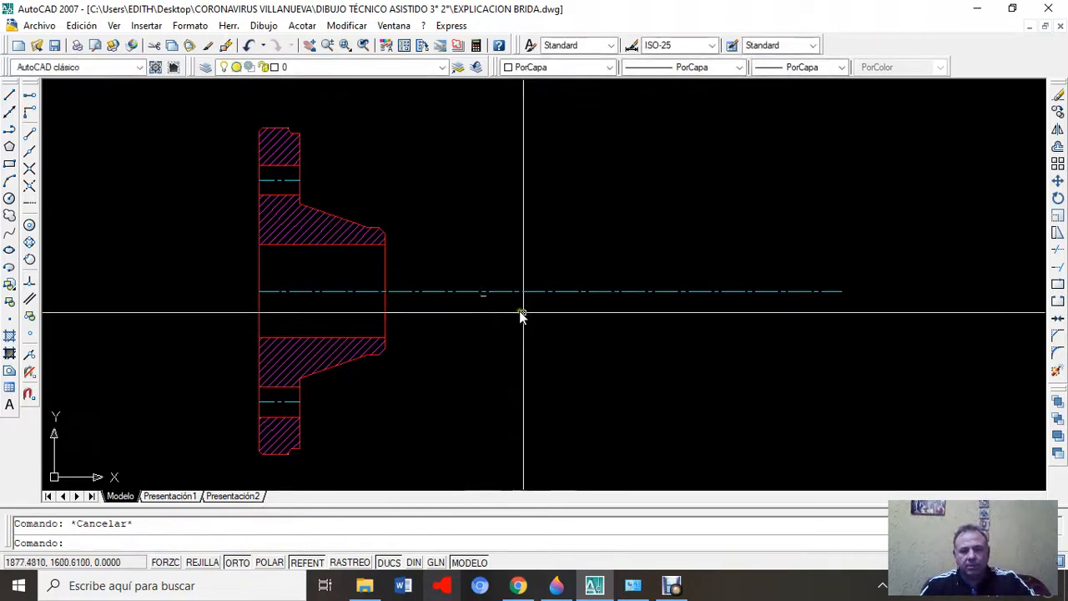
pyautogui.scroll(3, 520, 279)
pyautogui.scroll(-4, 510, 287)
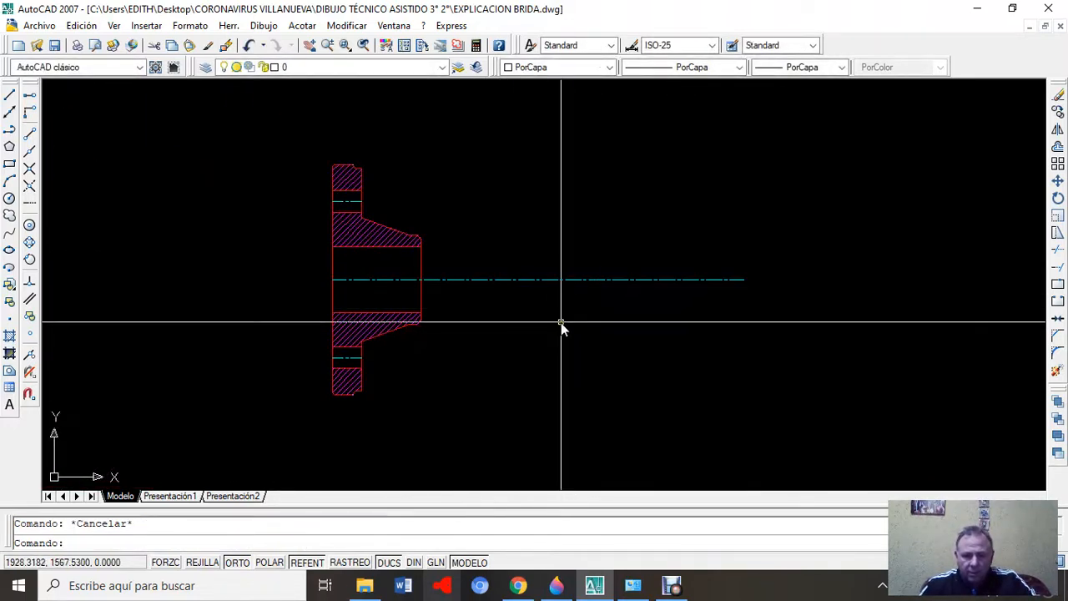
pyautogui.scroll(2, 561, 322)
pyautogui.moveTo(562, 324); pyautogui.dragTo(569, 346, button='middle')
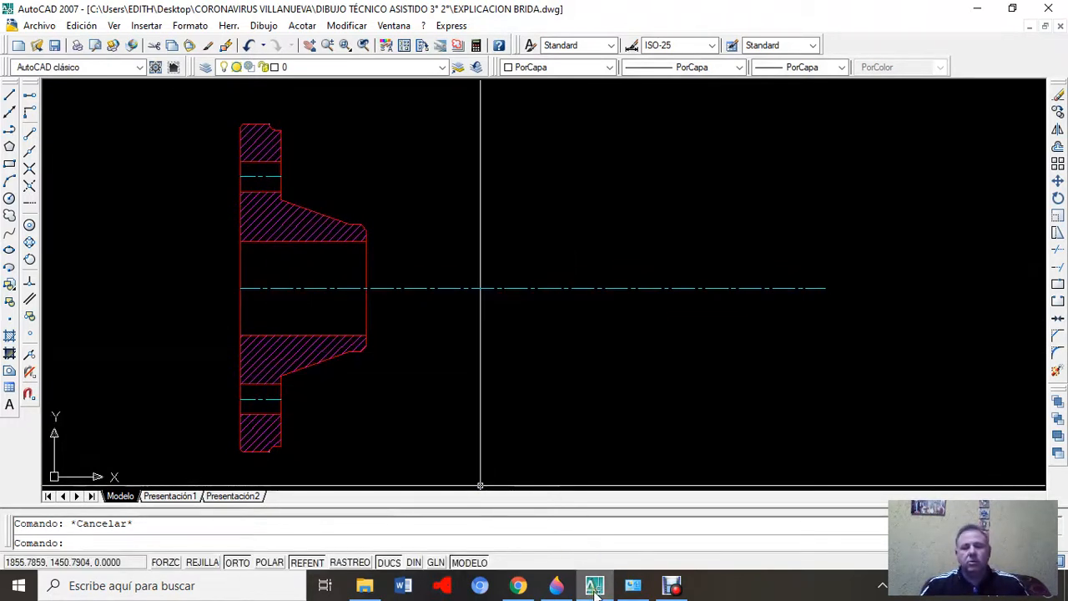
# - Examine the circular view and its dimensions in BRIDA.dwg, and return to EXPLICACION BRIDA.dwg
pyautogui.click(1031, 26)
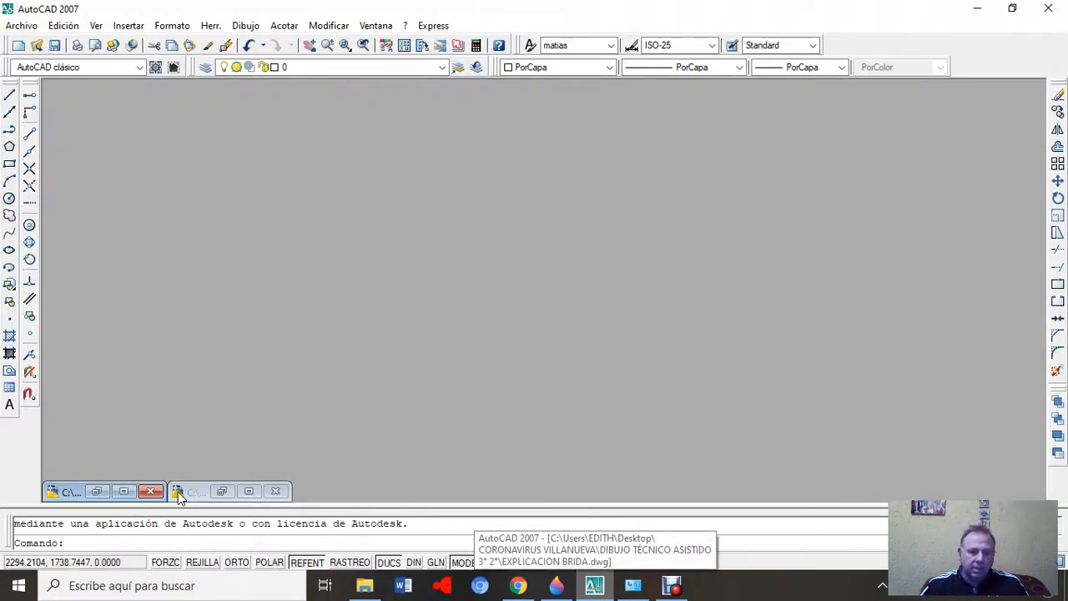
pyautogui.click(126, 491)
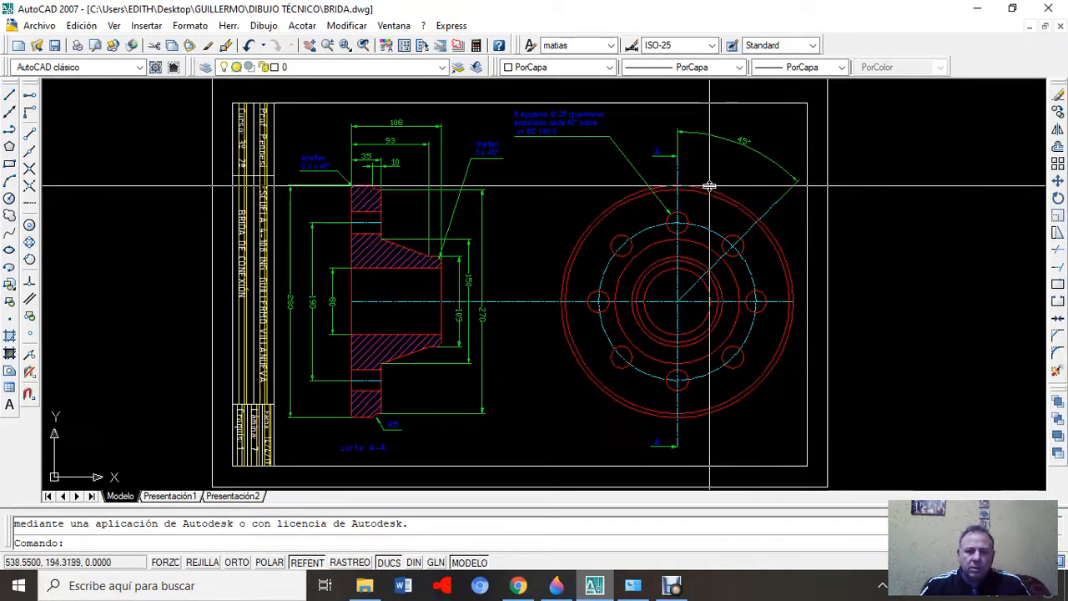
pyautogui.scroll(3, 710, 187)
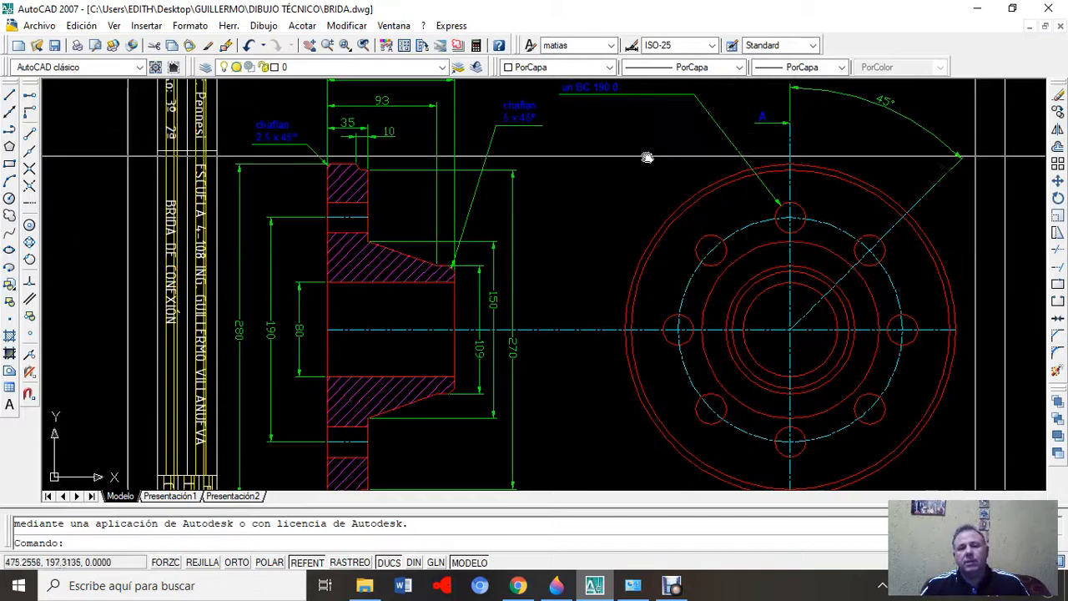
pyautogui.click(1029, 28)
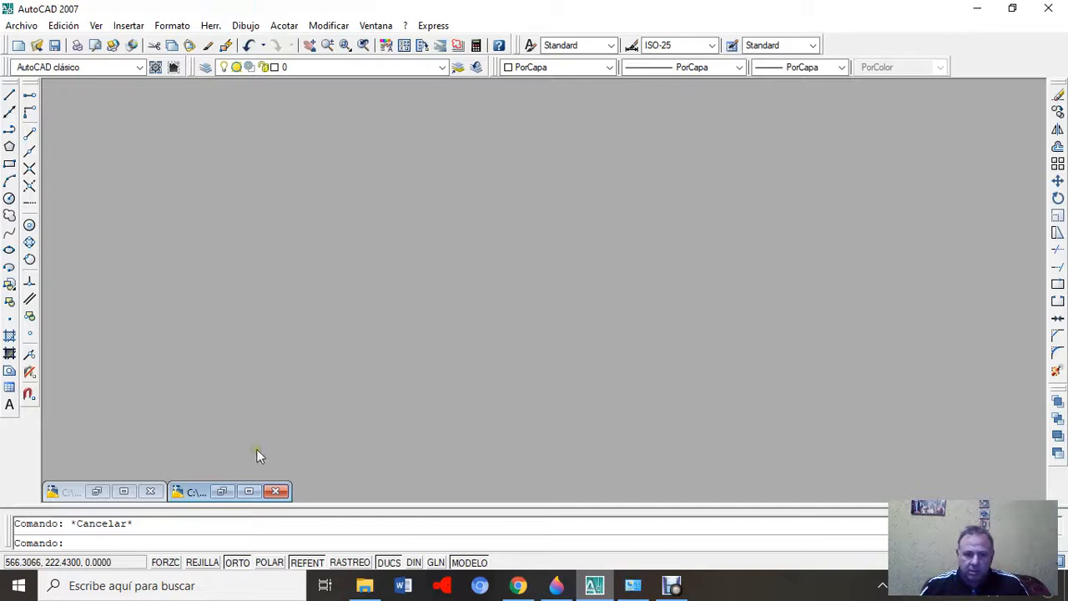
pyautogui.click(248, 490)
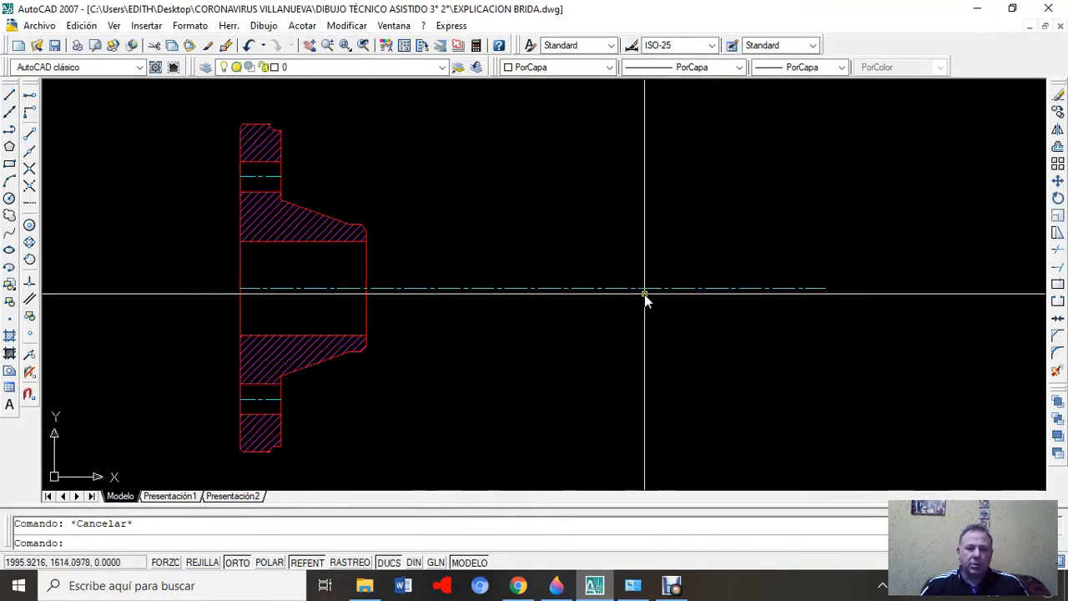
# - Draw a circle of diameter 280 centred at a nearest-snap point on the extended main axis, clear of the flange section
pyautogui.click(265, 27)
pyautogui.moveTo(350, 241)
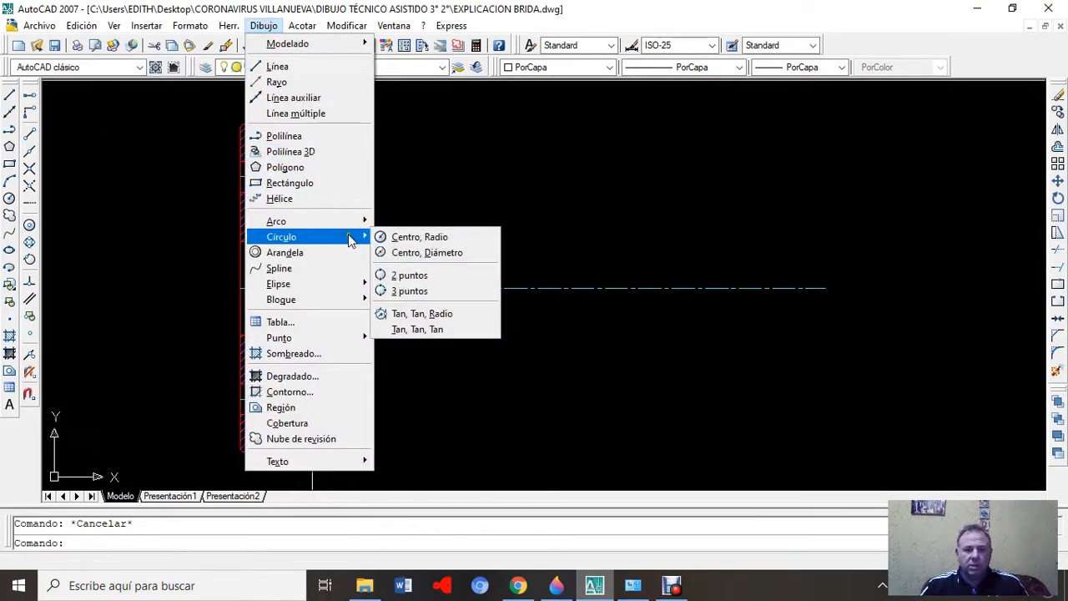
pyautogui.click(469, 259)
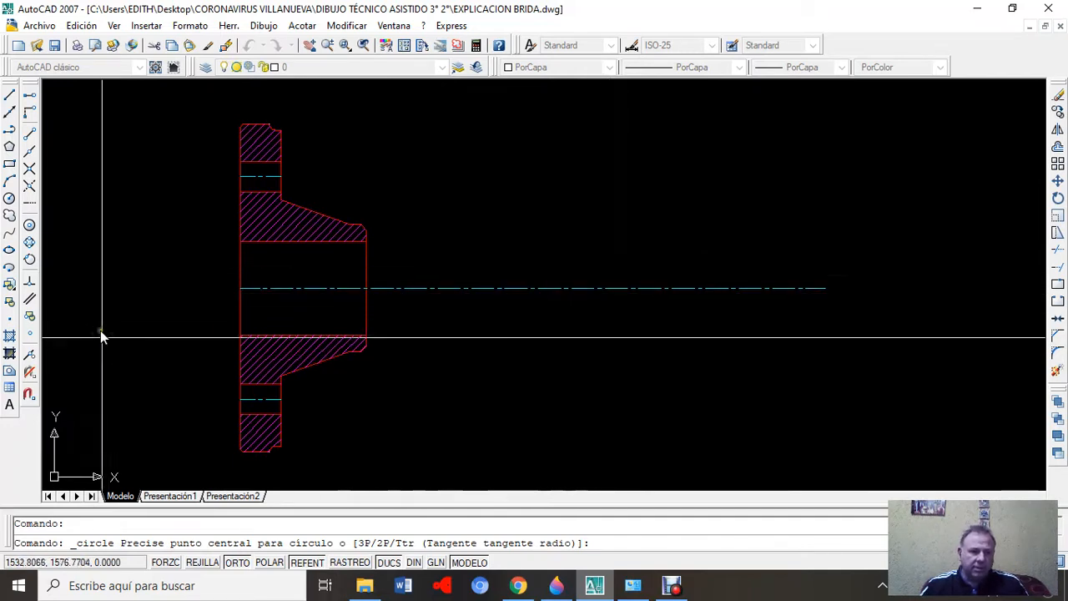
pyautogui.click(31, 357)
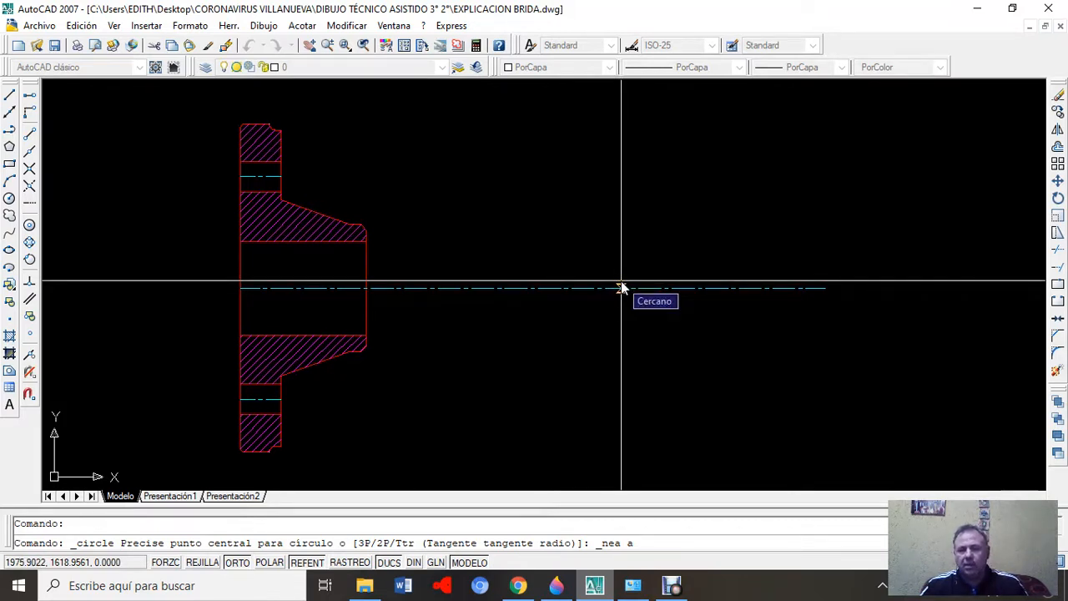
pyautogui.click(620, 288)
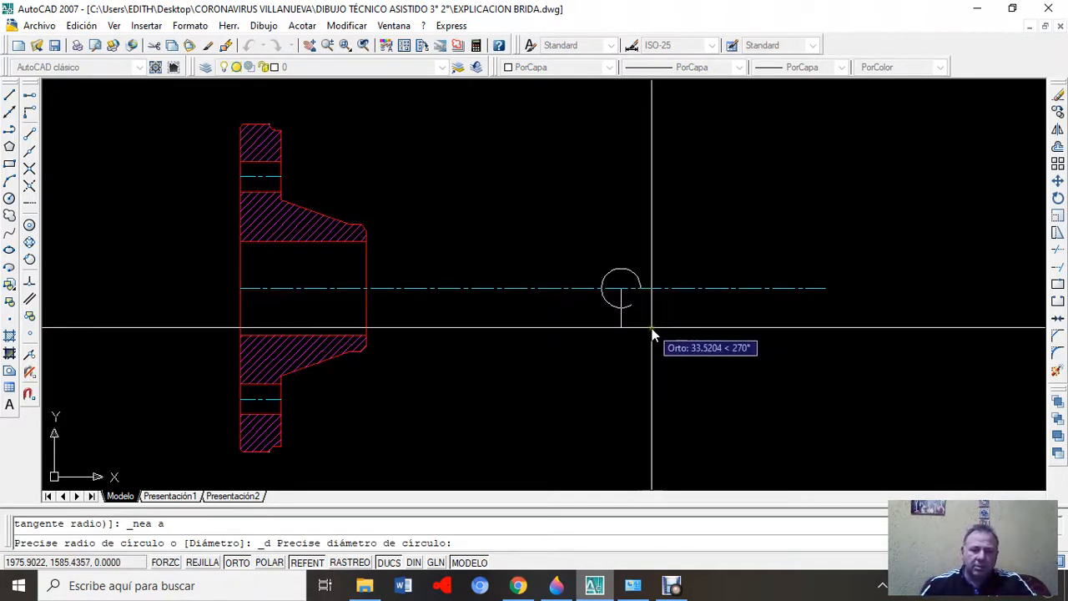
pyautogui.press('Return')
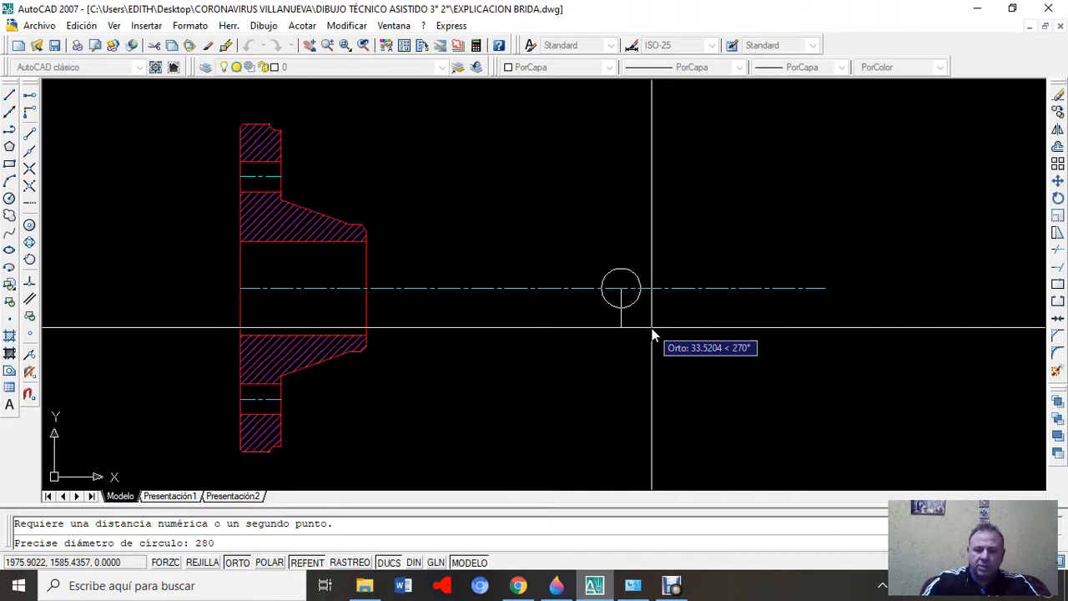
pyautogui.write('280')
pyautogui.press('Return')
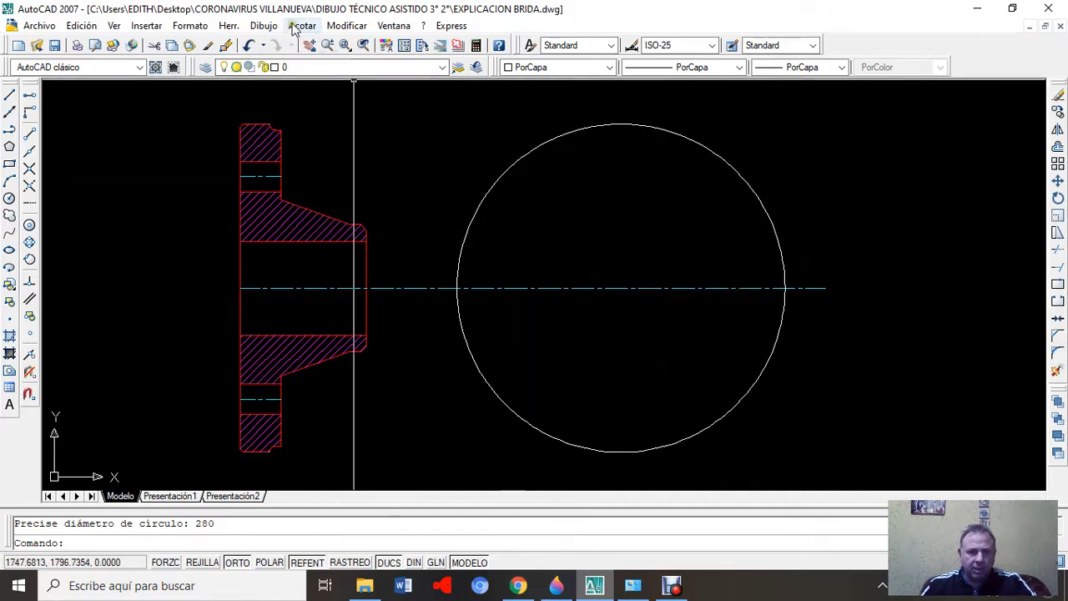
# - Erase the 280-diameter circle beside the flange section
pyautogui.click(263, 25)
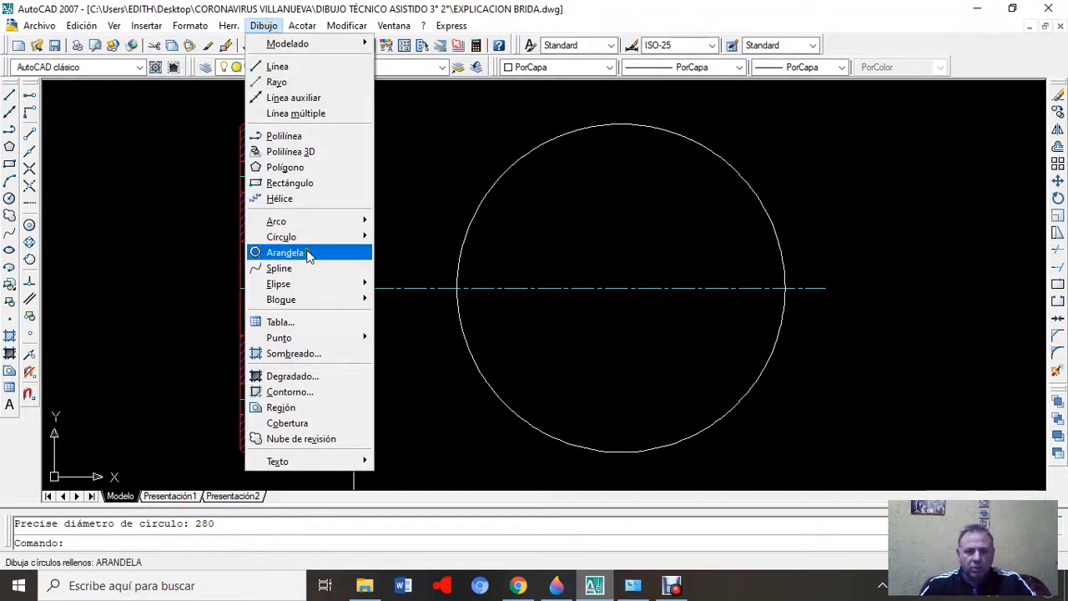
pyautogui.moveTo(320, 244)
pyautogui.press('Escape')
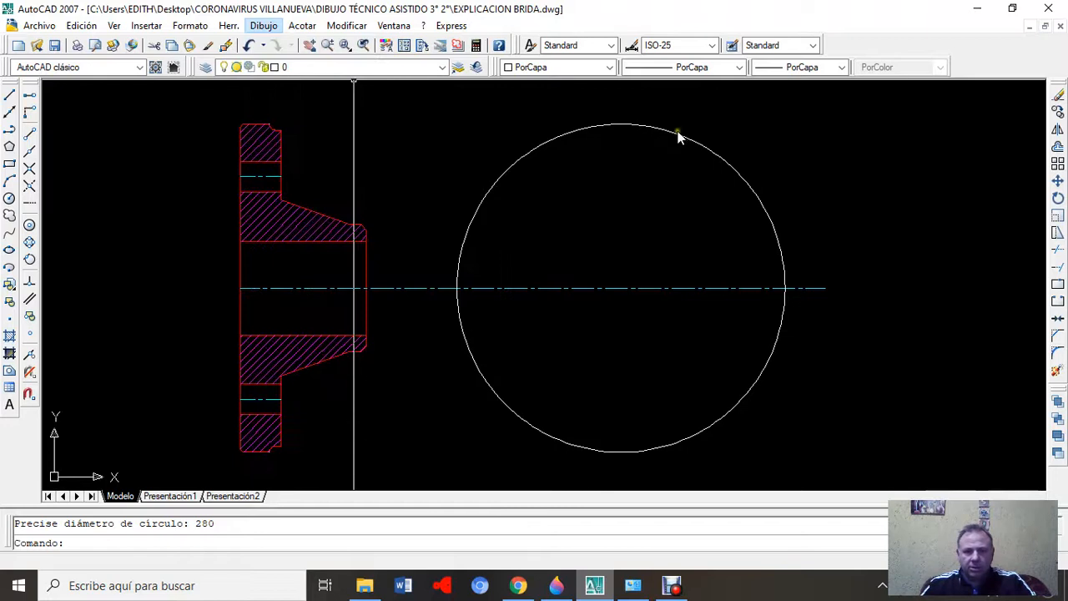
pyautogui.click(691, 143)
pyautogui.press('Delete')
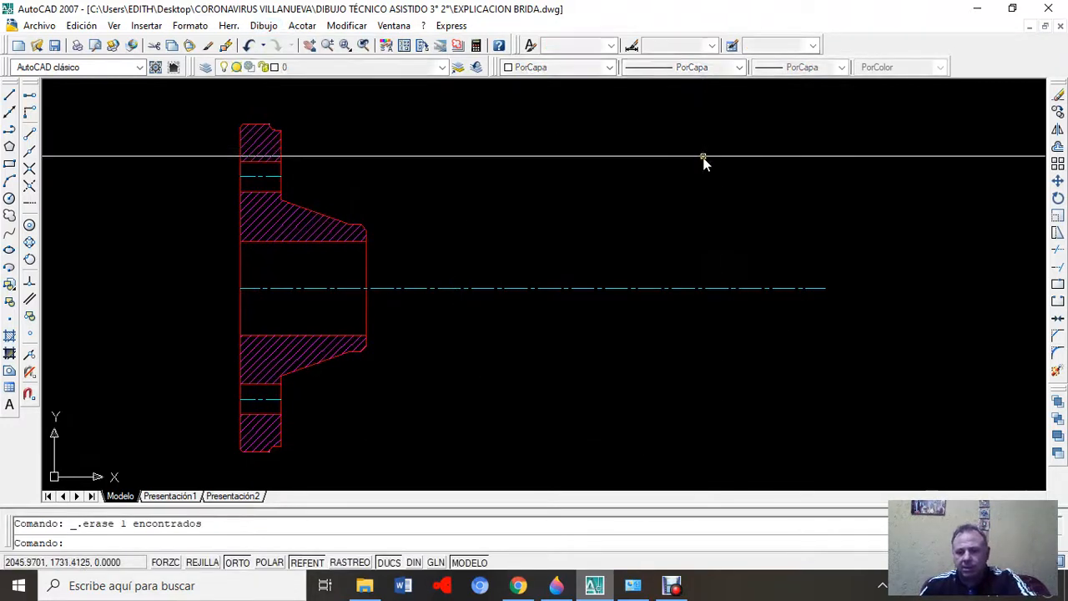
# - Redraw the 280-diameter circle with its centre snapped to the main axis, and erase it again
pyautogui.click(263, 25)
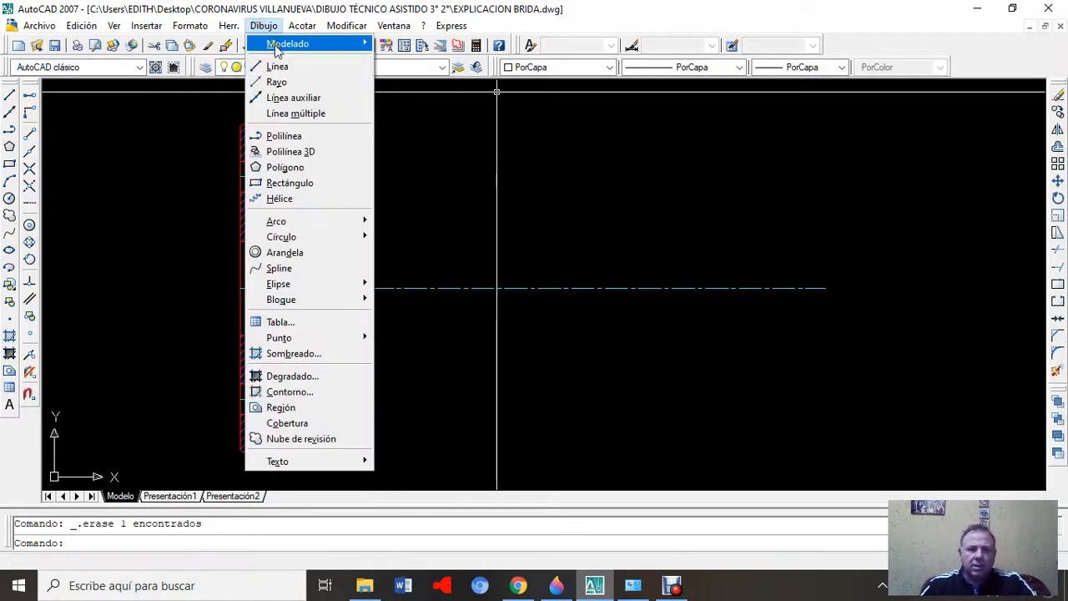
pyautogui.moveTo(341, 236)
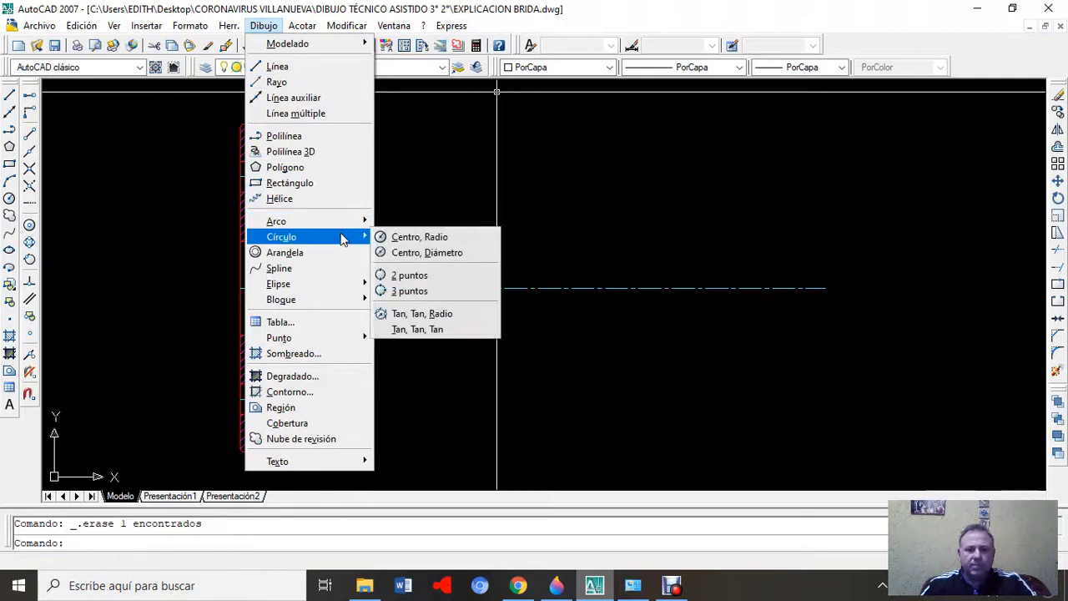
pyautogui.click(417, 251)
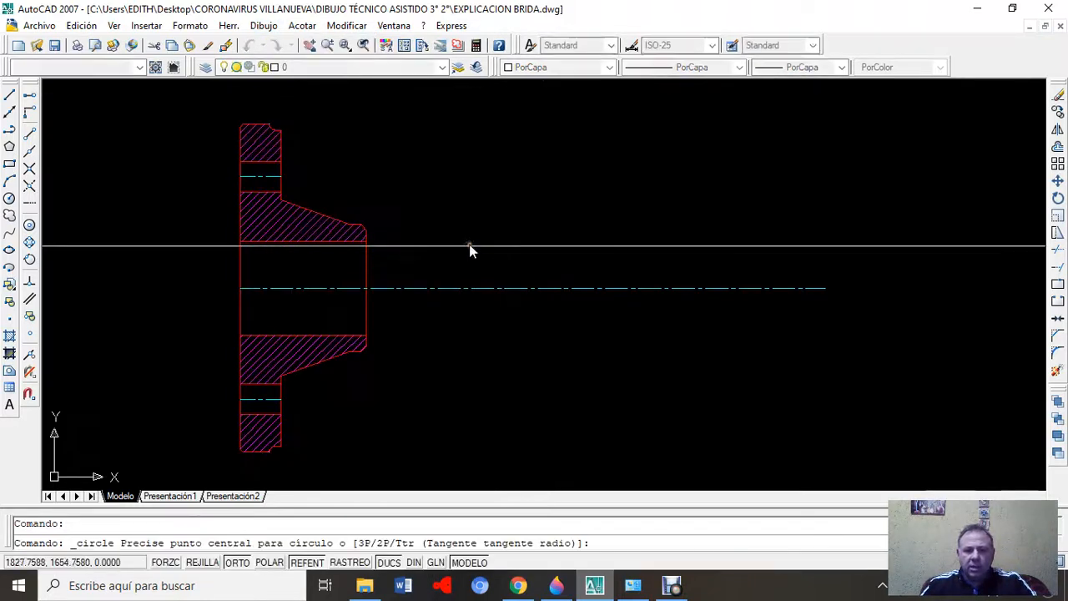
pyautogui.click(29, 355)
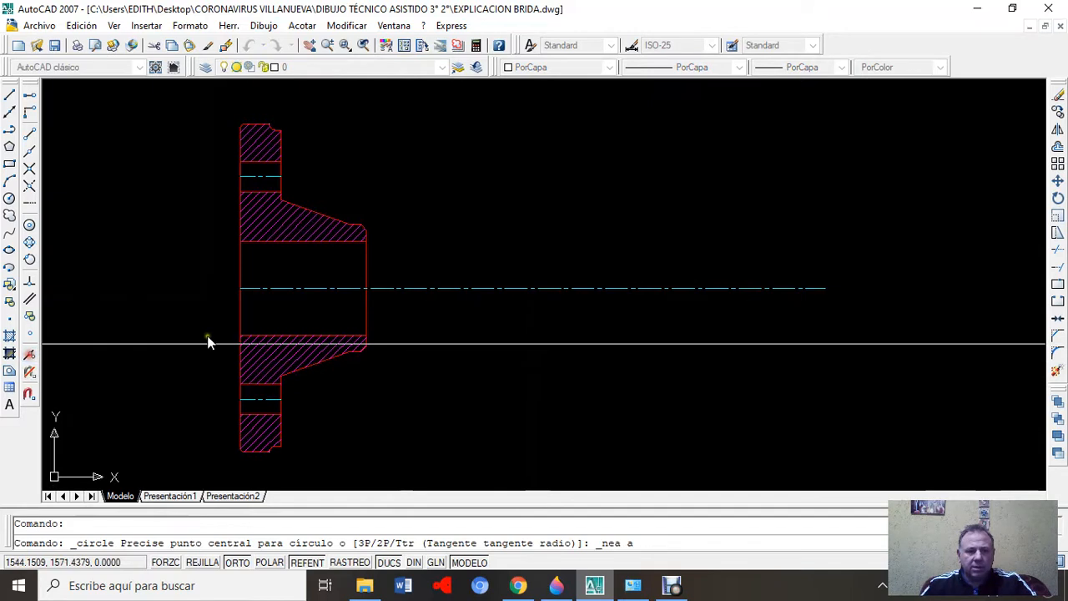
pyautogui.click(600, 289)
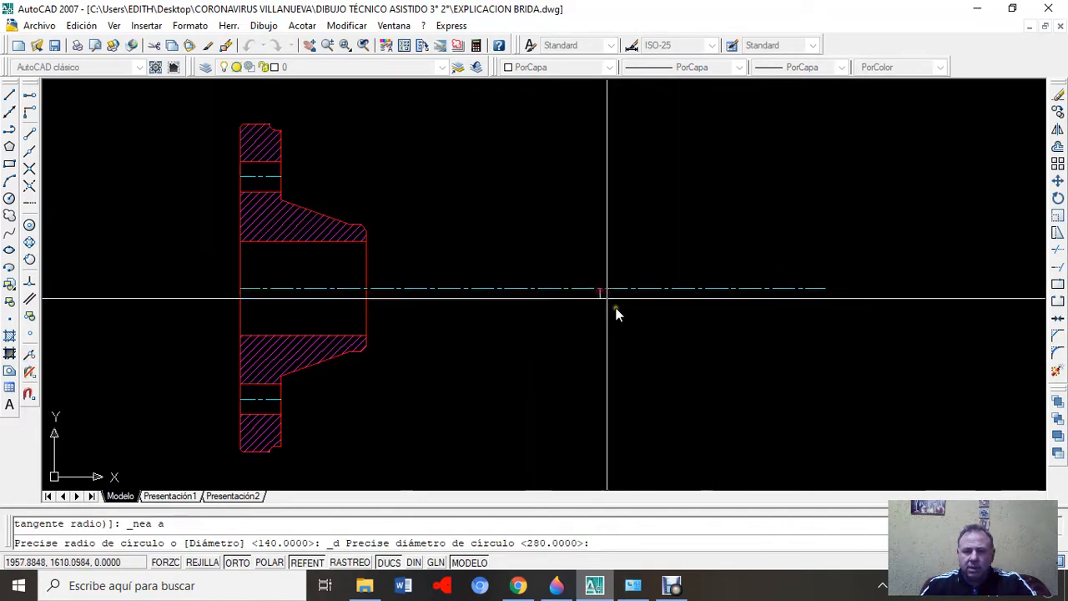
pyautogui.write('2')
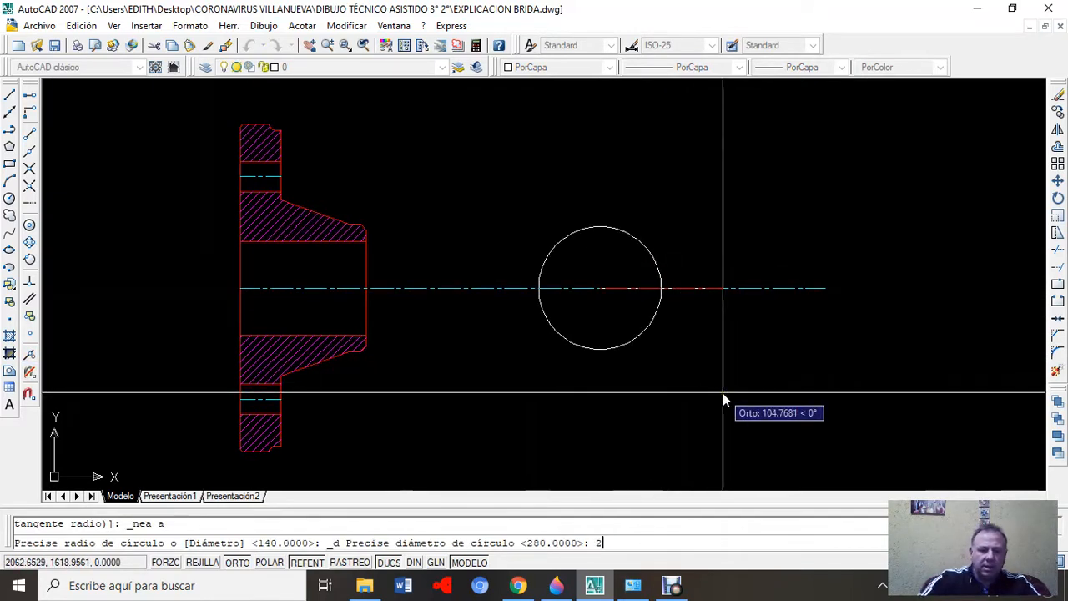
pyautogui.write('80')
pyautogui.press('Return')
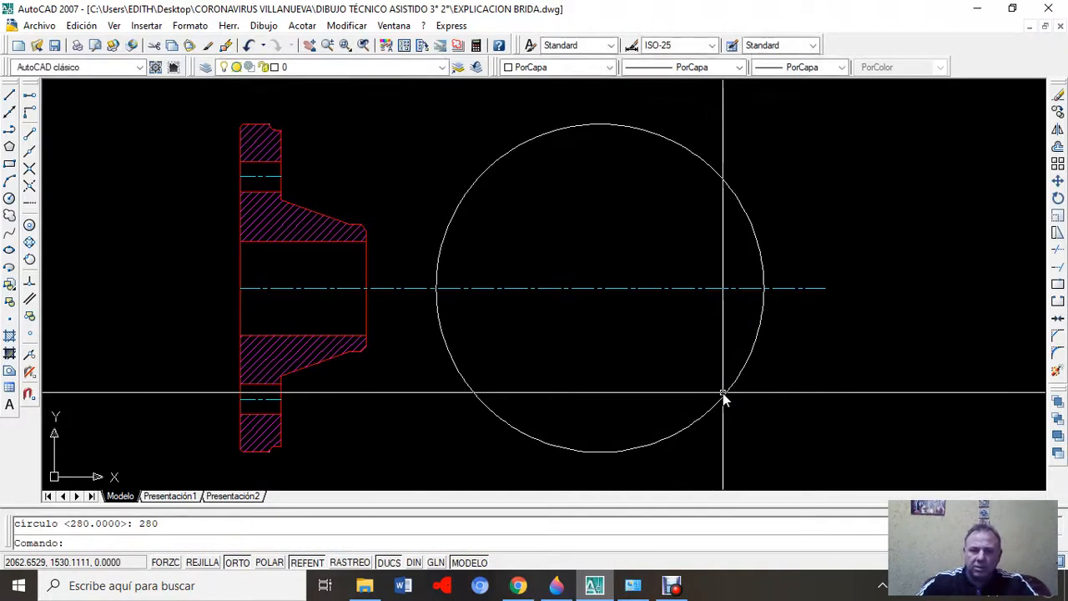
pyautogui.click(734, 195)
pyautogui.press('Delete')
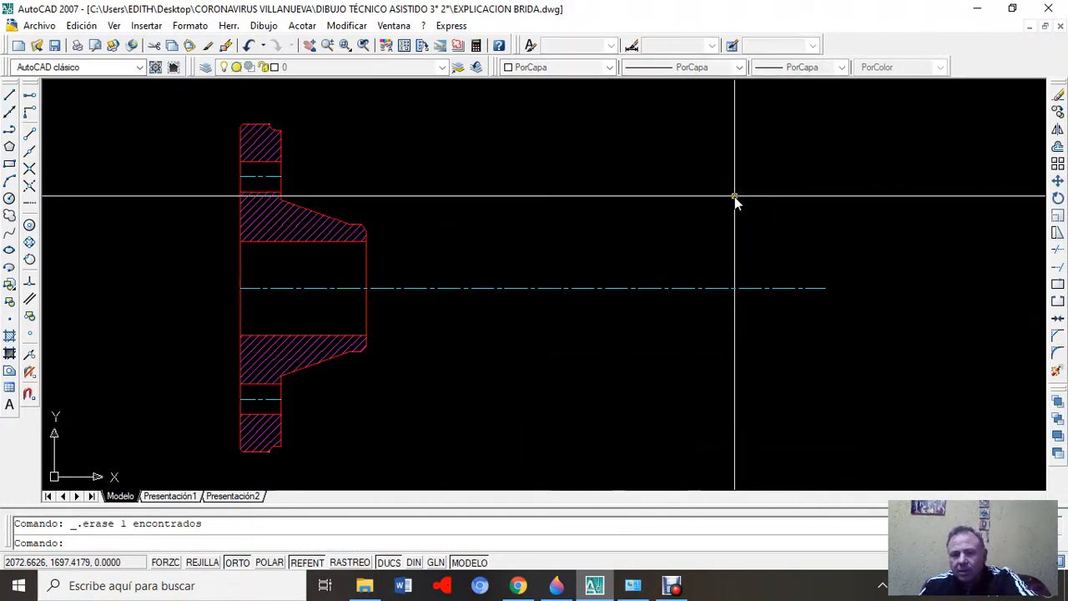
# - Draw a circle of diameter 560 centred at a nearest-snap point on the main axis
pyautogui.click(263, 26)
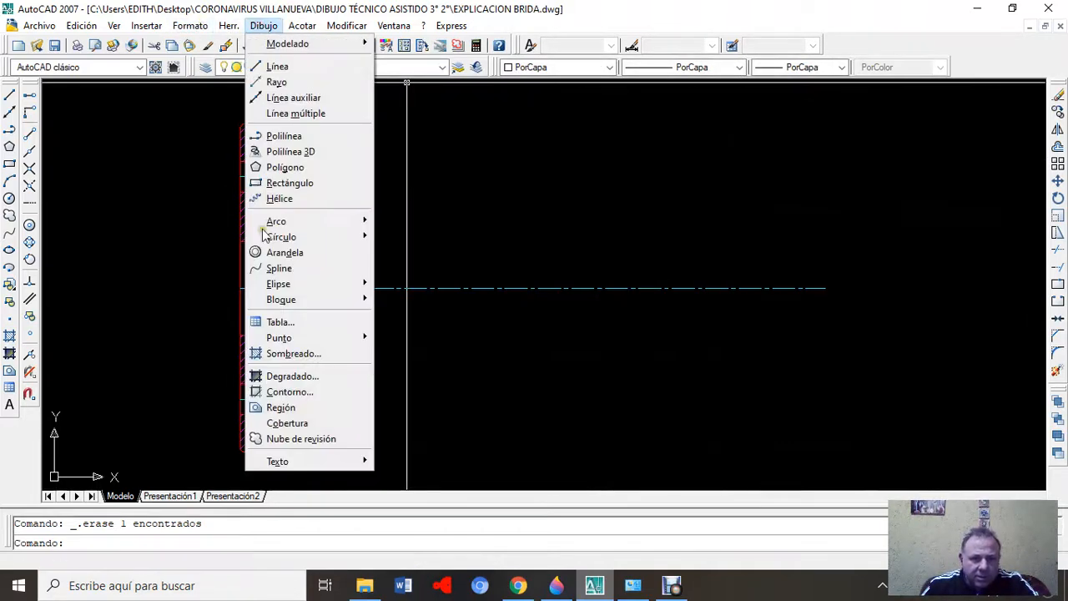
pyautogui.moveTo(319, 287)
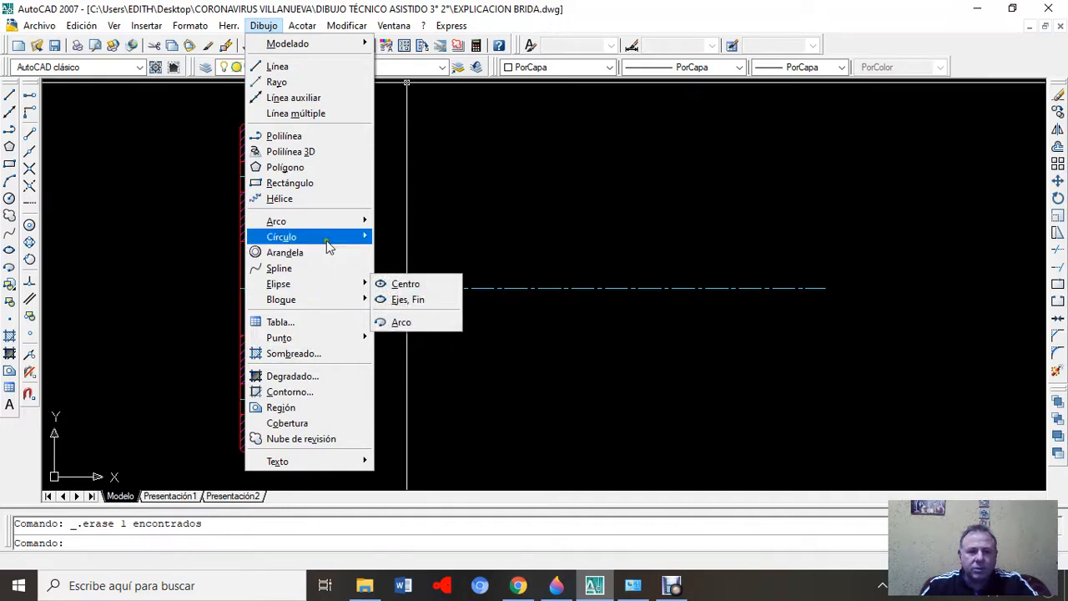
pyautogui.moveTo(338, 242)
pyautogui.click(425, 252)
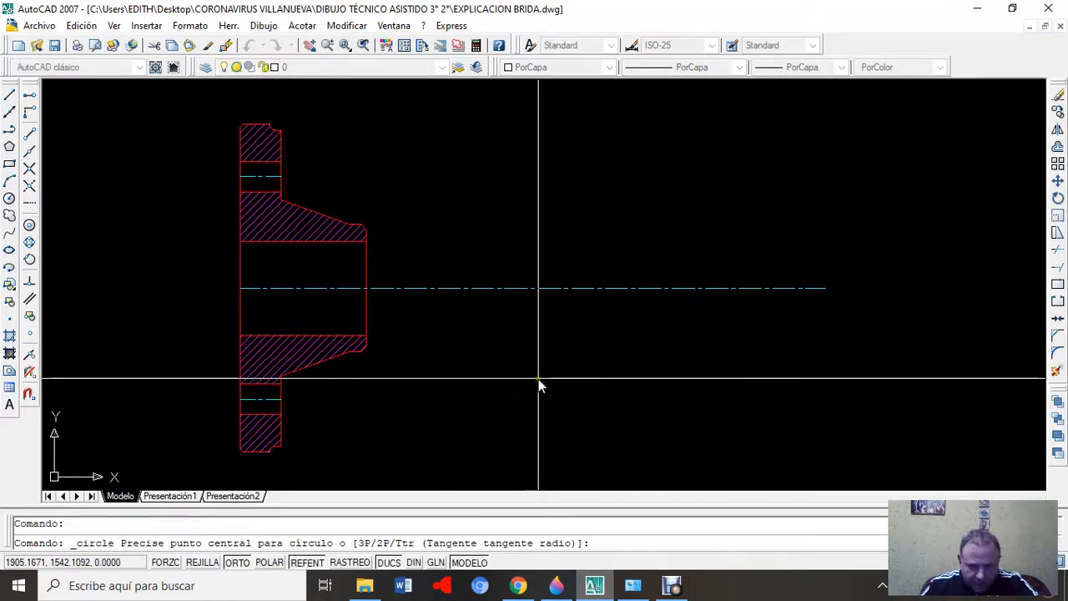
pyautogui.click(30, 369)
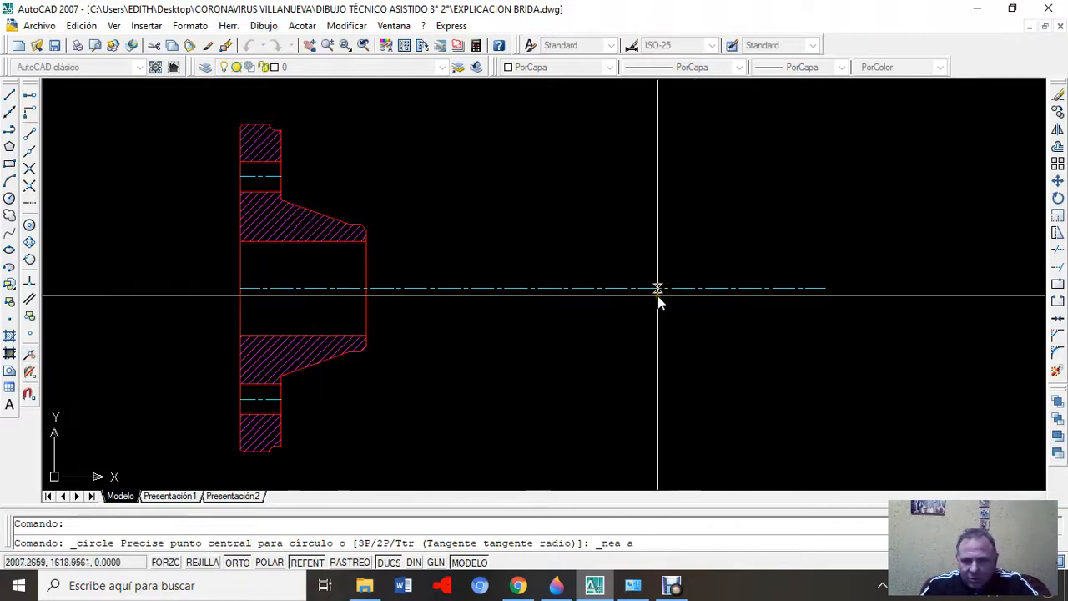
pyautogui.click(612, 292)
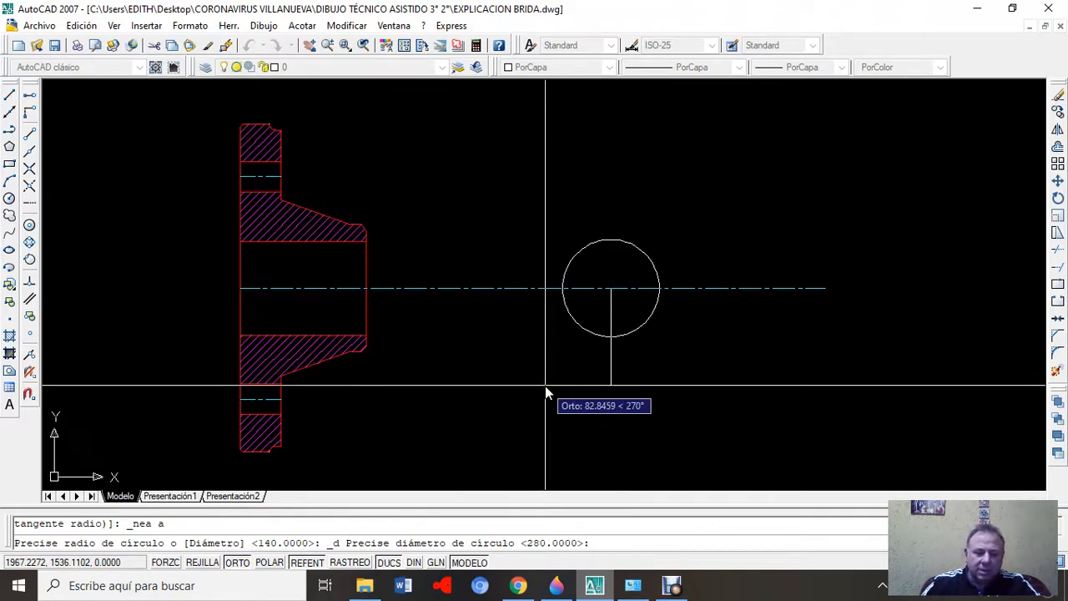
pyautogui.write('d')
pyautogui.press('Return')
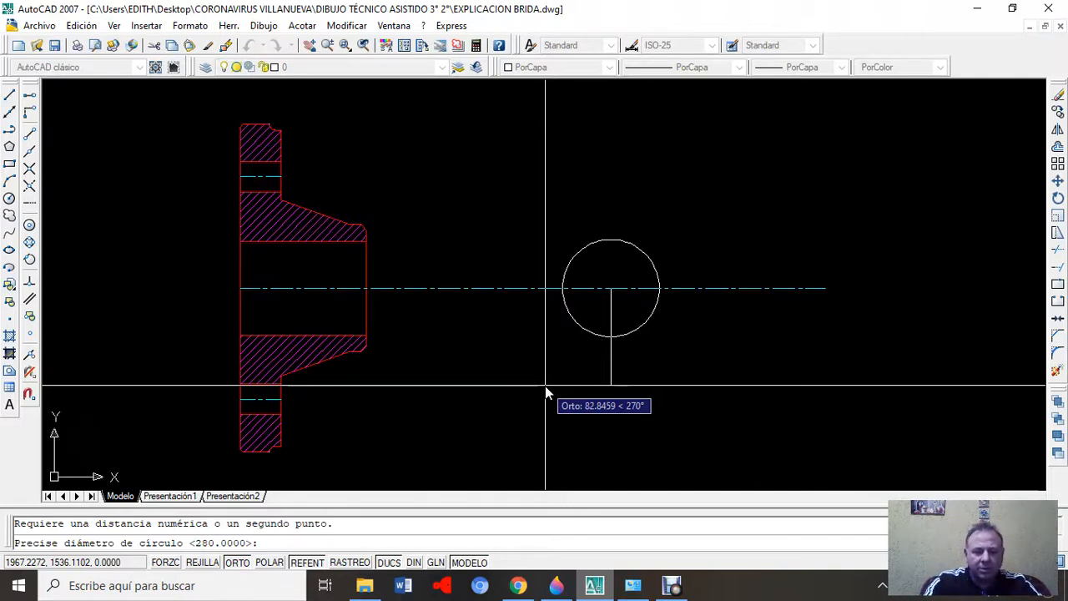
pyautogui.write('560')
pyautogui.press('Return')
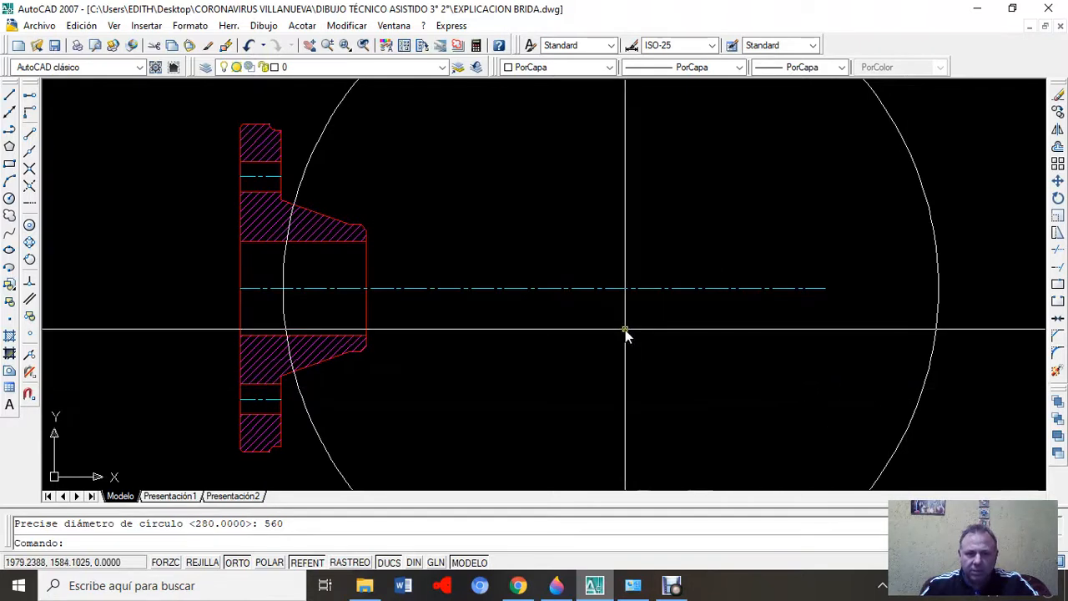
# - Undo the 560-diameter circle and the earlier erasing and redrawing, back to the first 280-diameter circle
pyautogui.scroll(1, 605, 347)
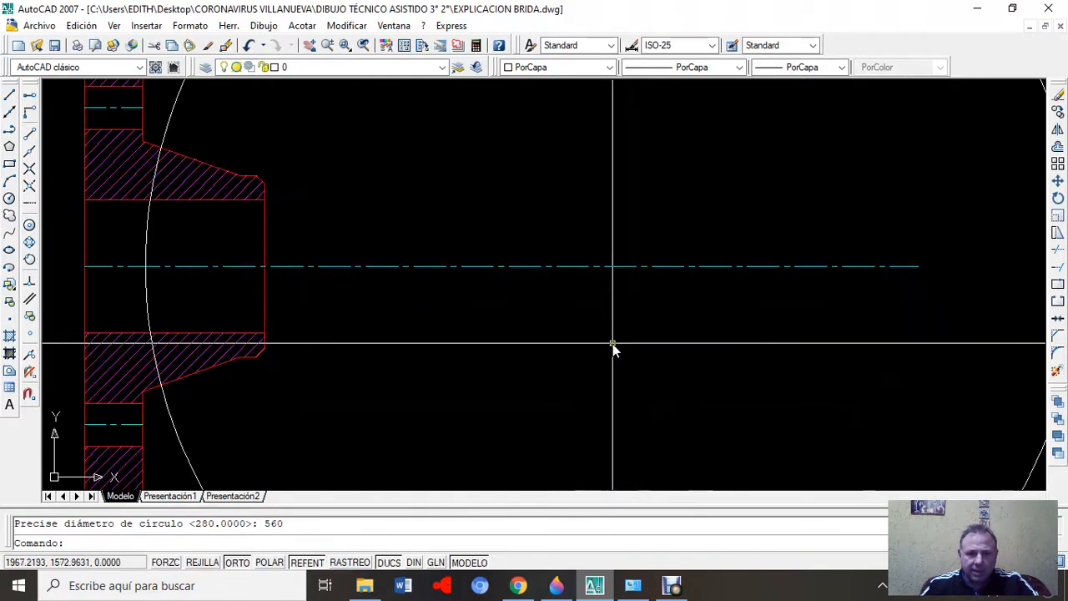
pyautogui.scroll(-3, 613, 349)
pyautogui.scroll(2, 621, 349)
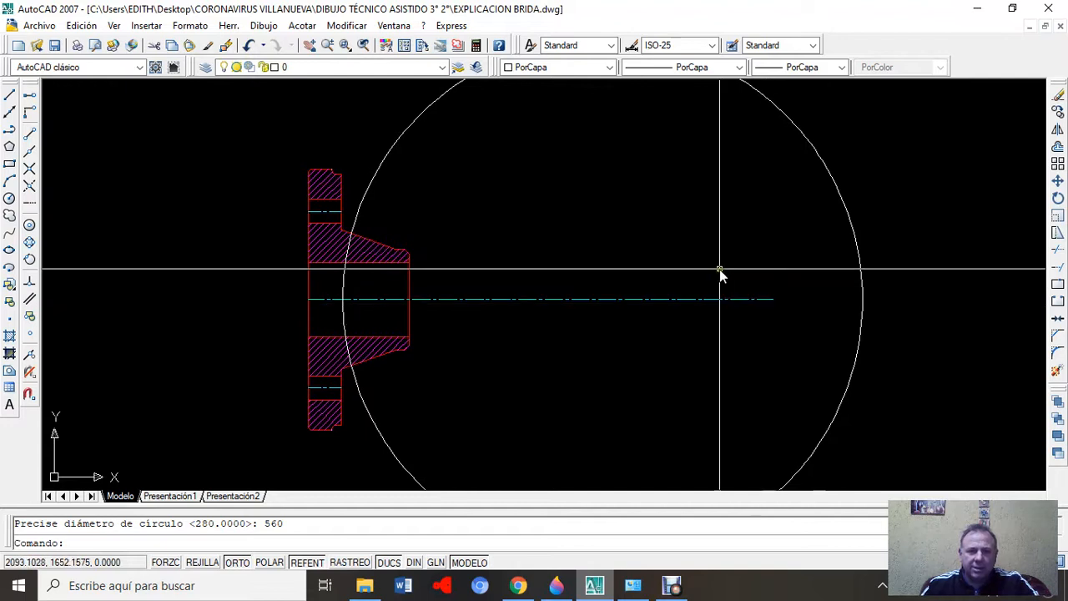
pyautogui.scroll(-4, 710, 261)
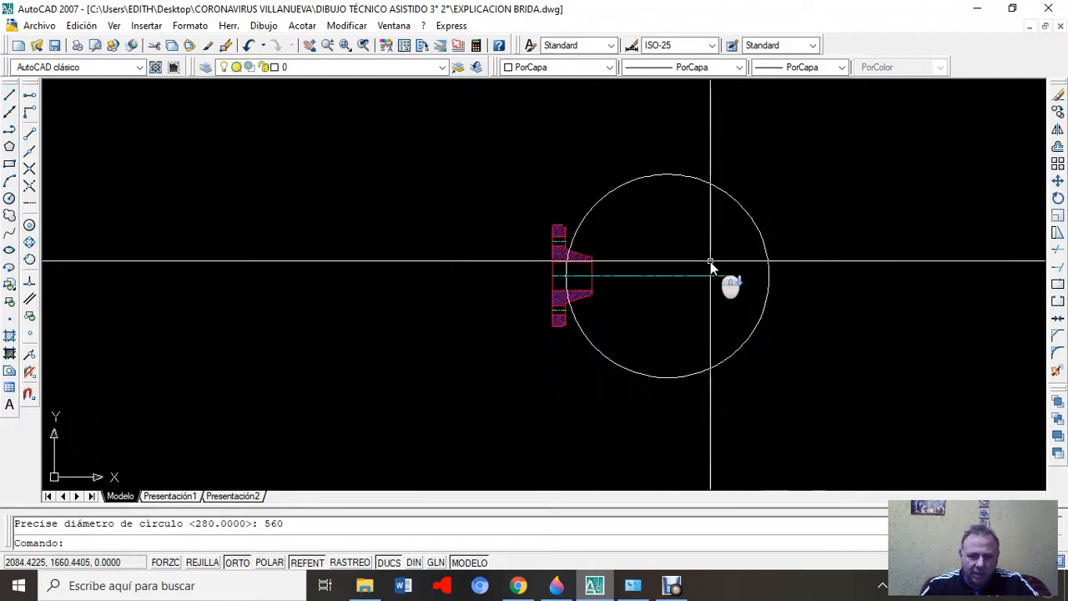
pyautogui.scroll(3, 707, 267)
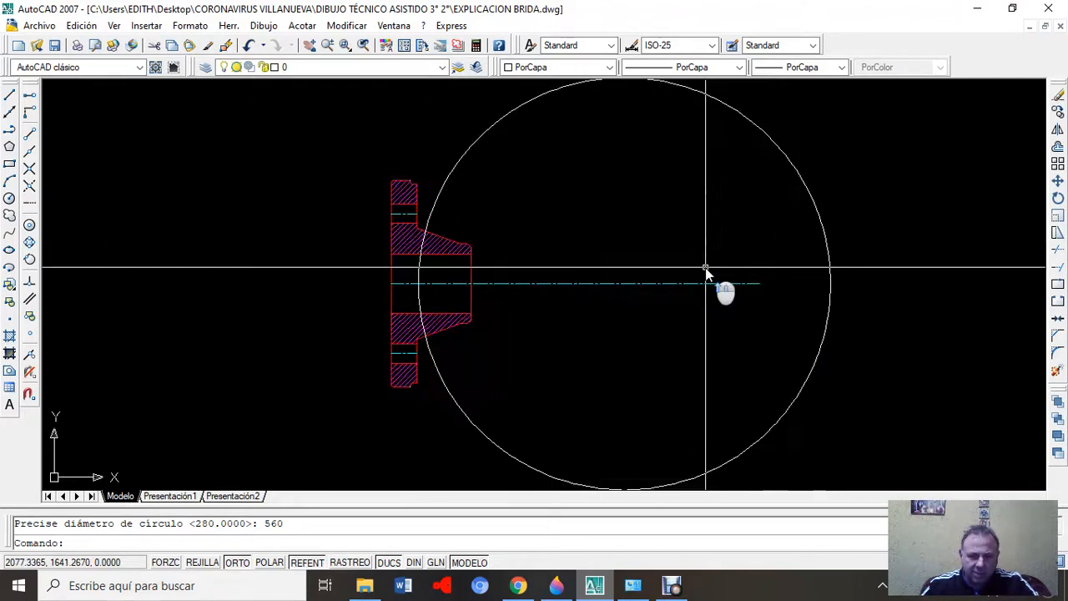
pyautogui.click(248, 47)
pyautogui.click(249, 46)
pyautogui.click(249, 46)
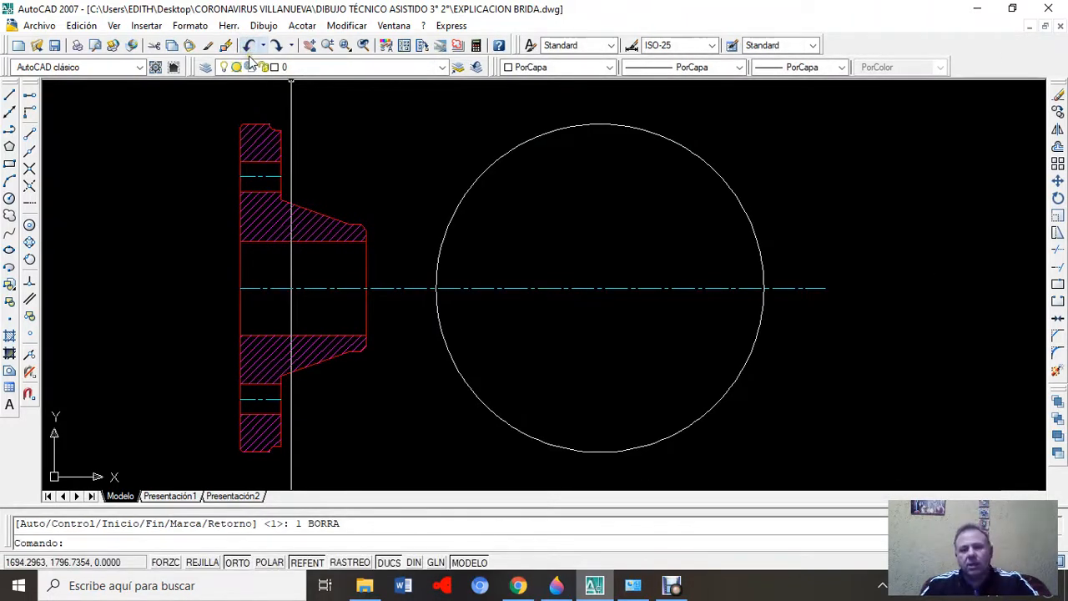
pyautogui.click(248, 47)
pyautogui.click(249, 46)
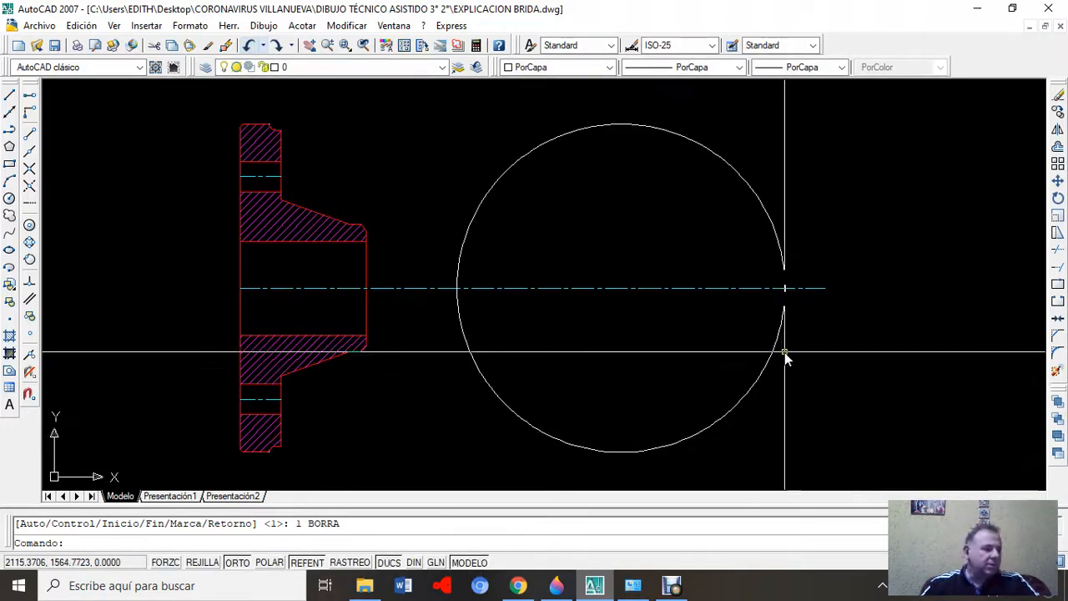
# - Switch to BRIDA.dwg and measure the horizontal gap between the section's hub face and the outer circle of the circular view
pyautogui.click(1031, 25)
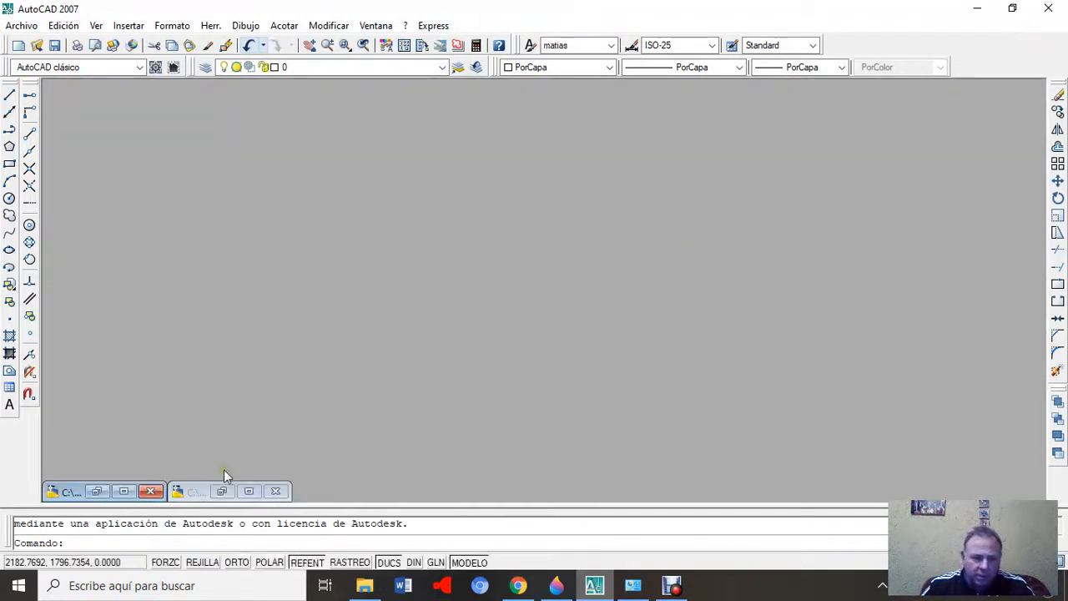
pyautogui.click(124, 491)
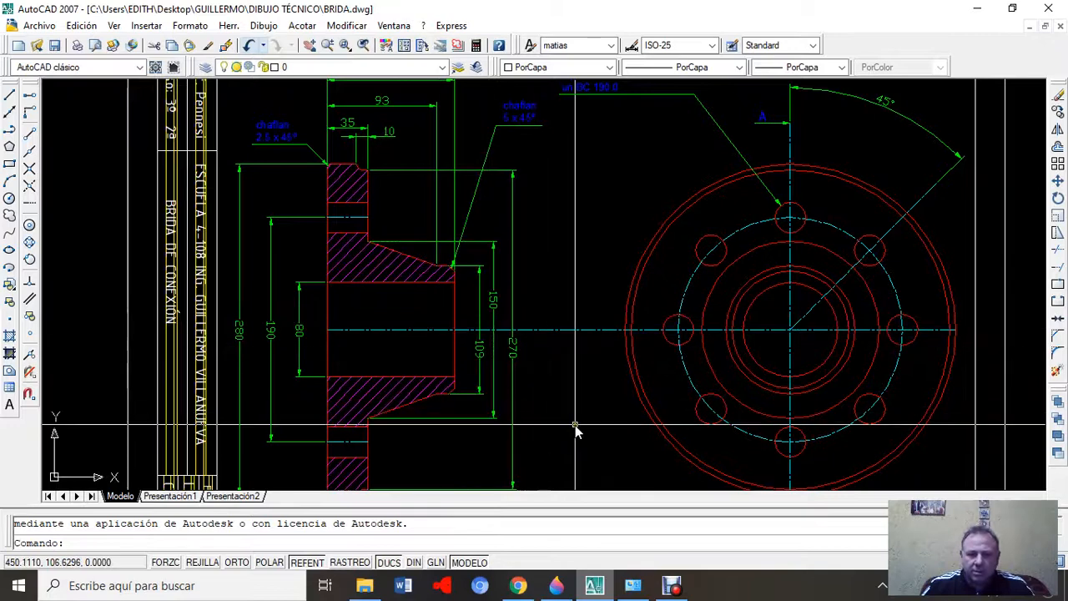
pyautogui.click(302, 25)
pyautogui.click(315, 66)
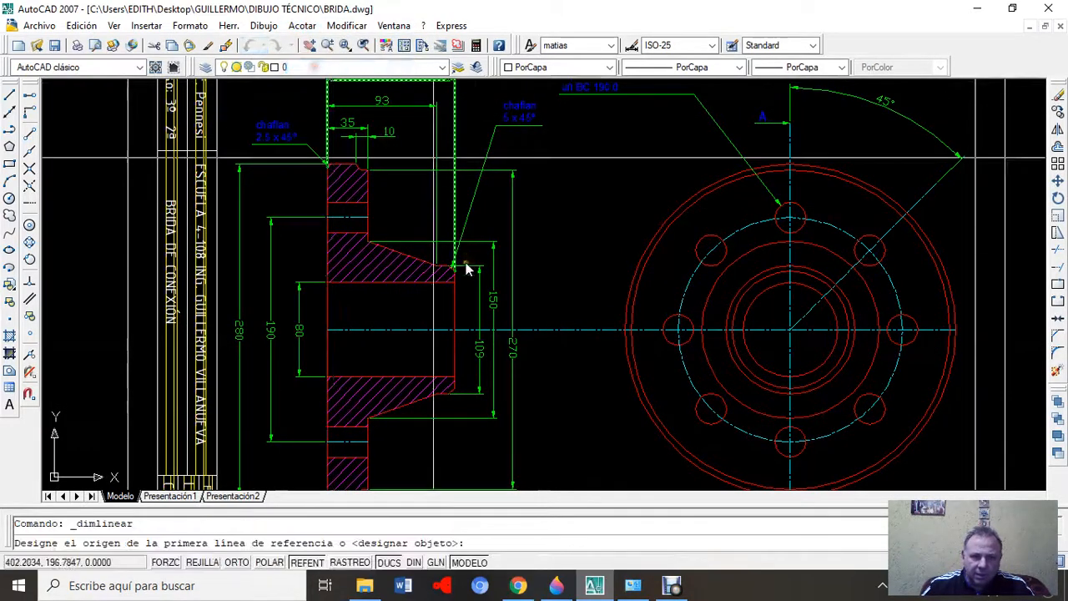
pyautogui.click(455, 330)
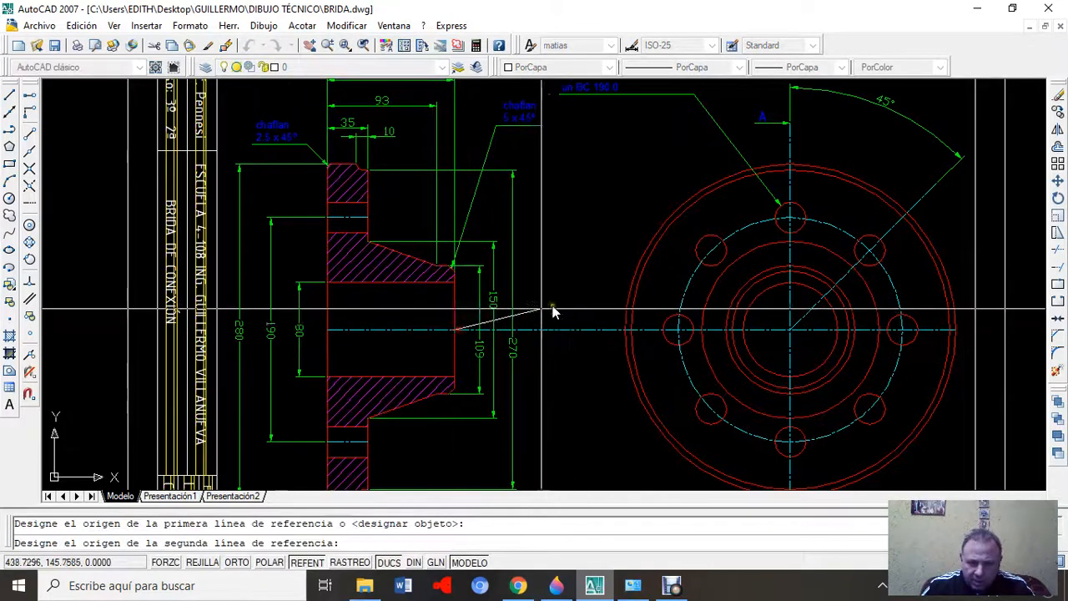
pyautogui.click(623, 329)
pyautogui.scroll(-1, 622, 331)
pyautogui.scroll(1, 619, 276)
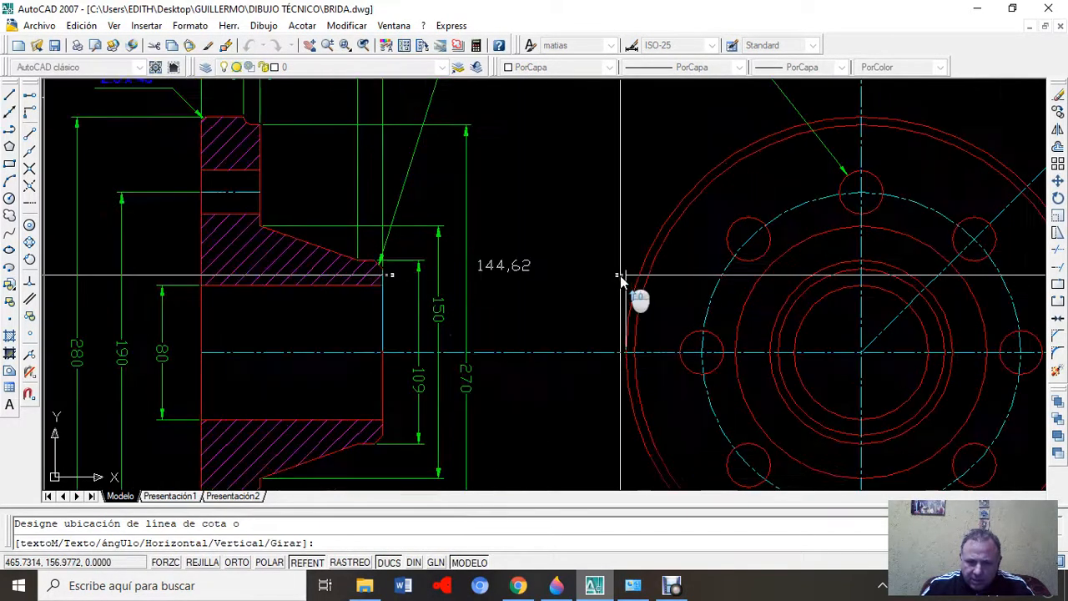
pyautogui.scroll(-1, 620, 279)
pyautogui.press('Escape')
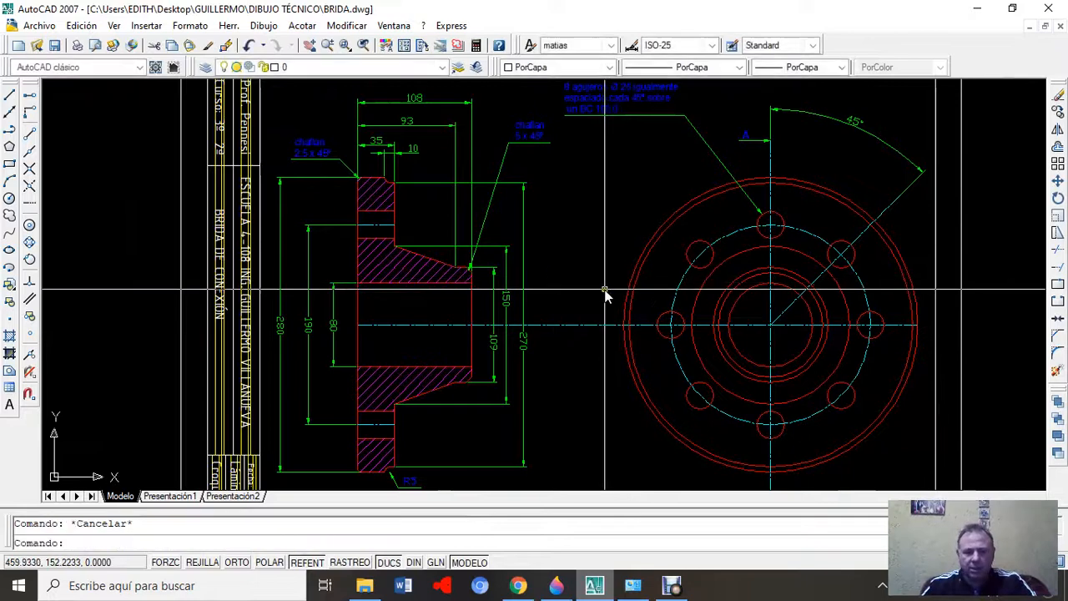
pyautogui.scroll(-2, 609, 301)
# - Return to EXPLICACION BRIDA.dwg and measure the horizontal gap between the section's hub face and the 280-diameter circle without placing a dimension
pyautogui.click(1029, 27)
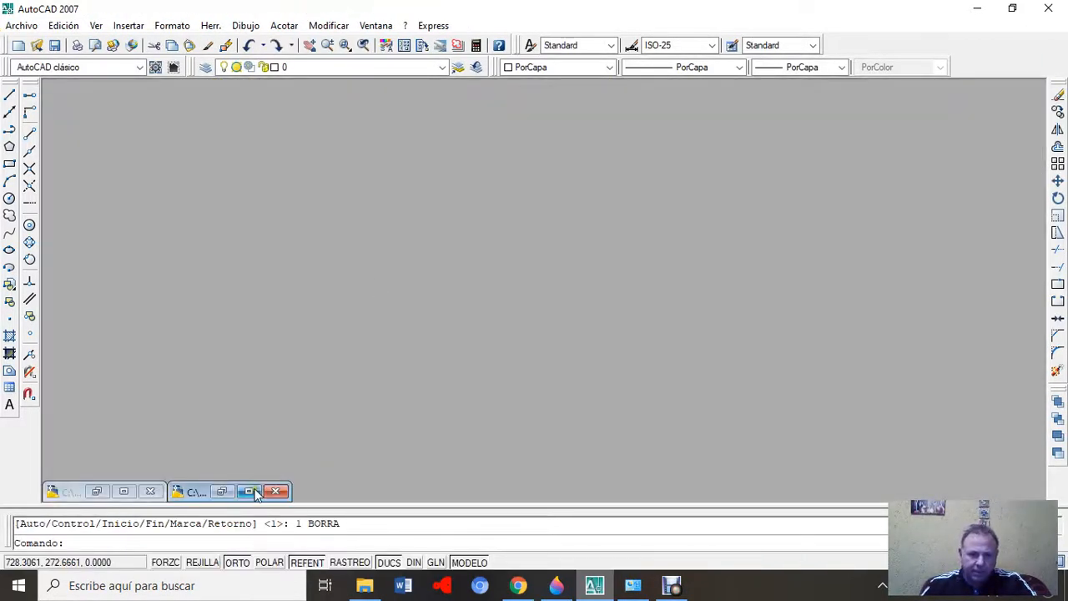
pyautogui.click(251, 491)
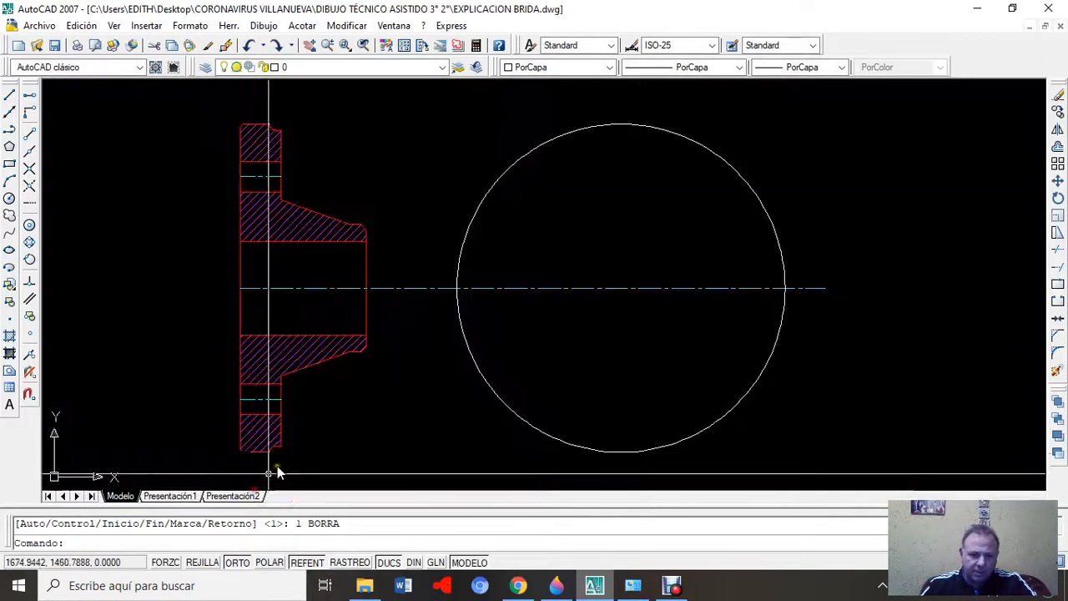
pyautogui.click(302, 26)
pyautogui.click(315, 68)
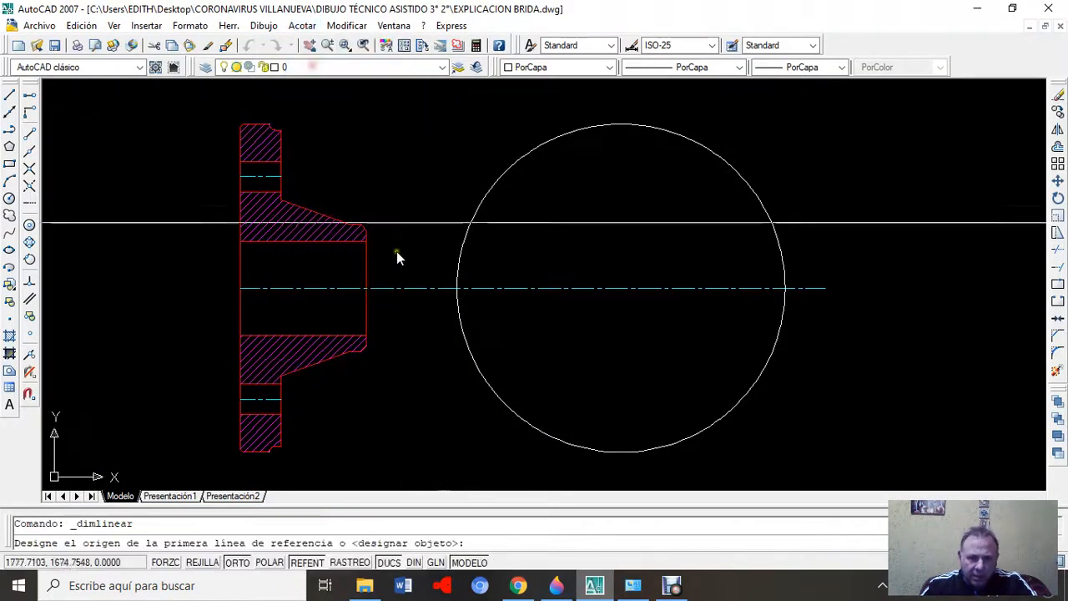
pyautogui.click(367, 287)
pyautogui.click(457, 289)
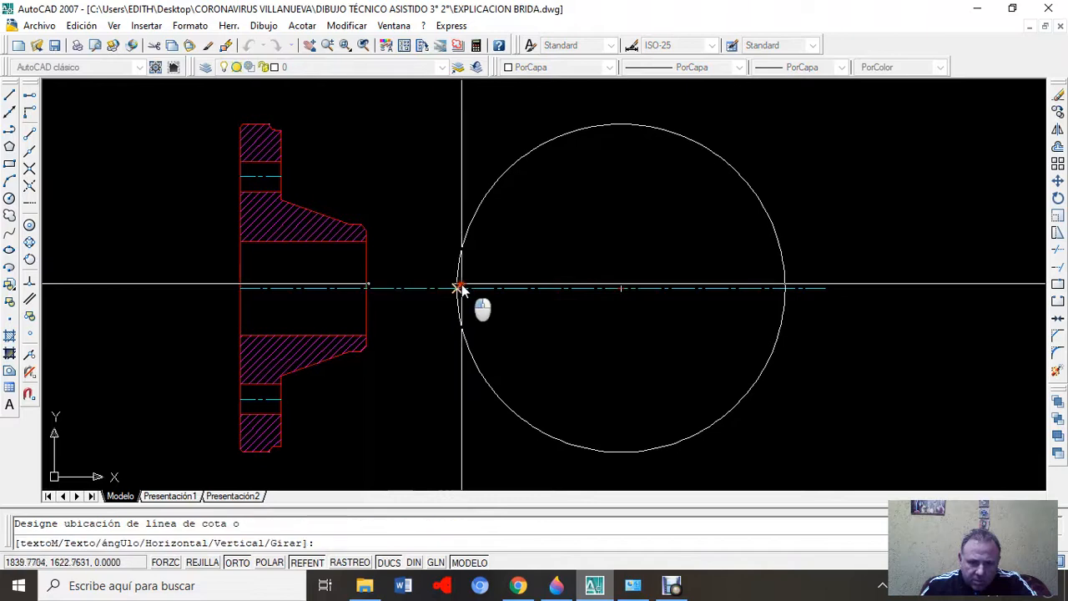
pyautogui.scroll(3, 470, 167)
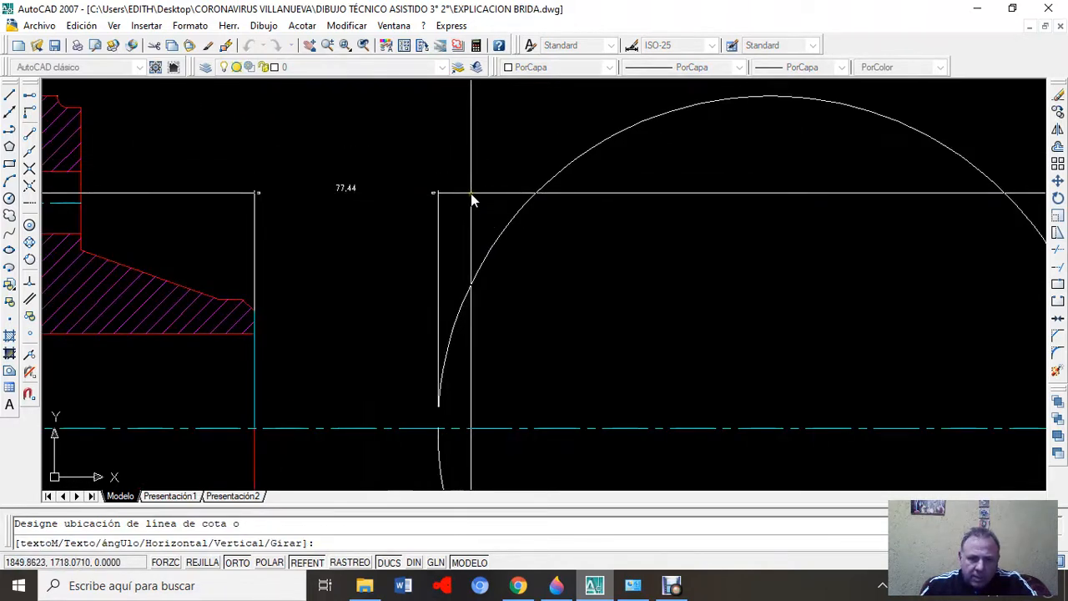
pyautogui.scroll(-3, 472, 200)
pyautogui.press('Escape')
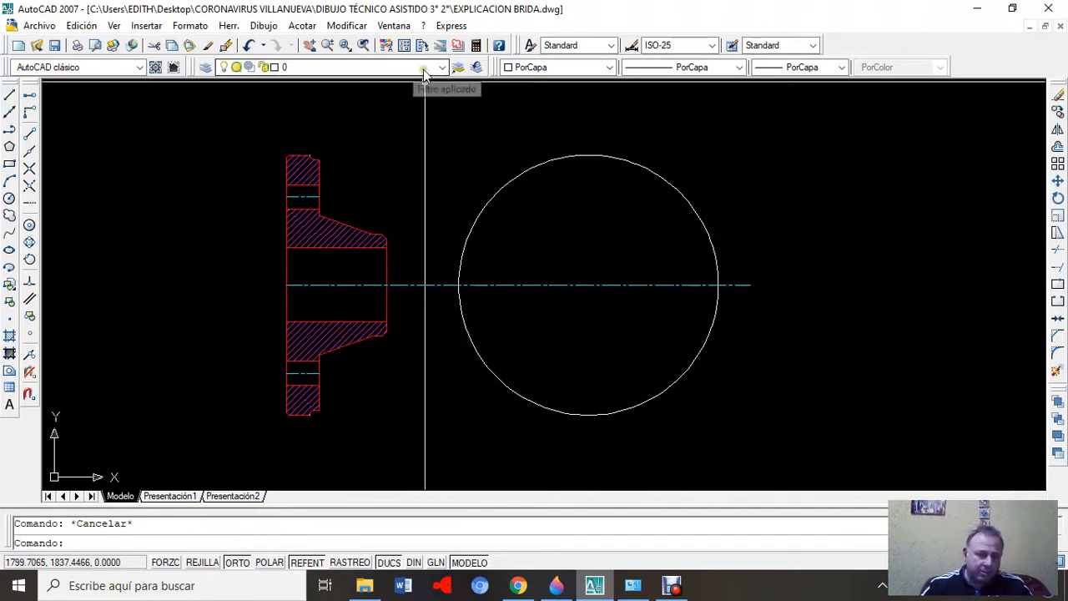
# - Move the 280-diameter circle by its centre farther from the section, to a nearest-snap point on the main axis
pyautogui.click(347, 26)
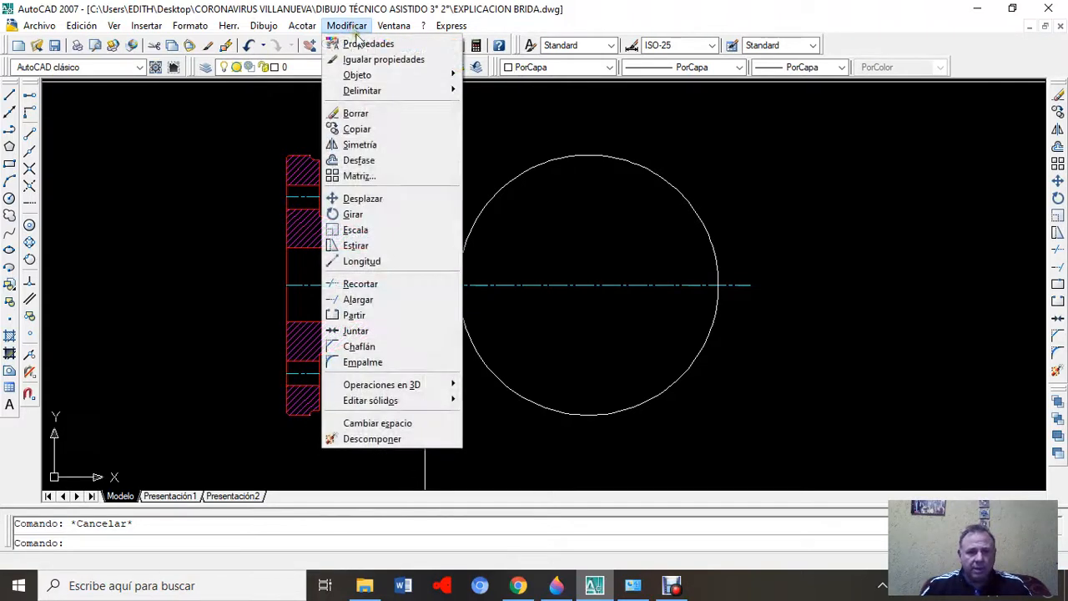
pyautogui.click(375, 199)
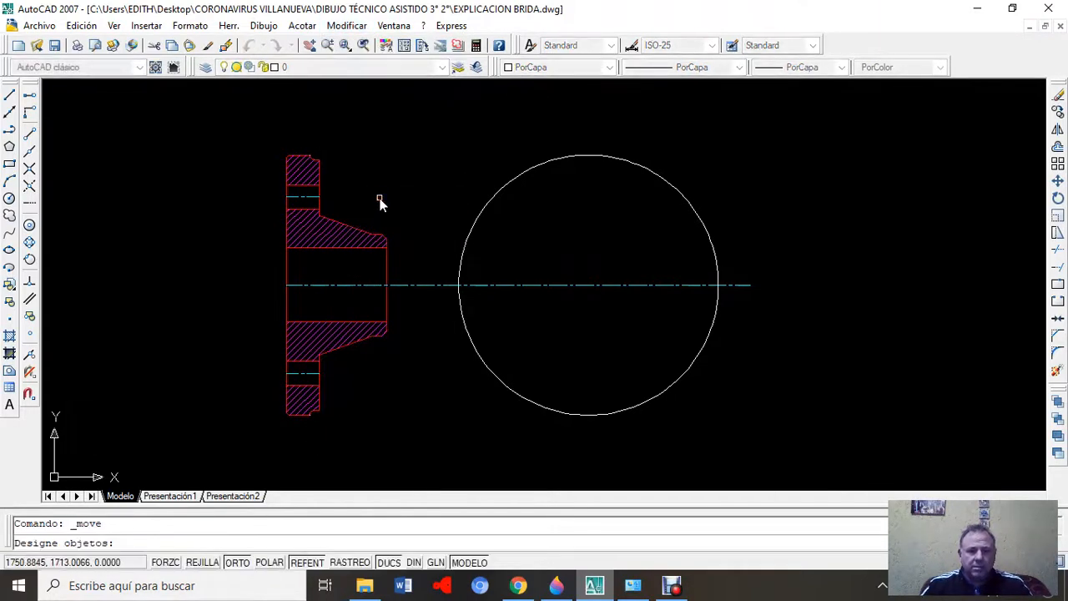
pyautogui.click(591, 157)
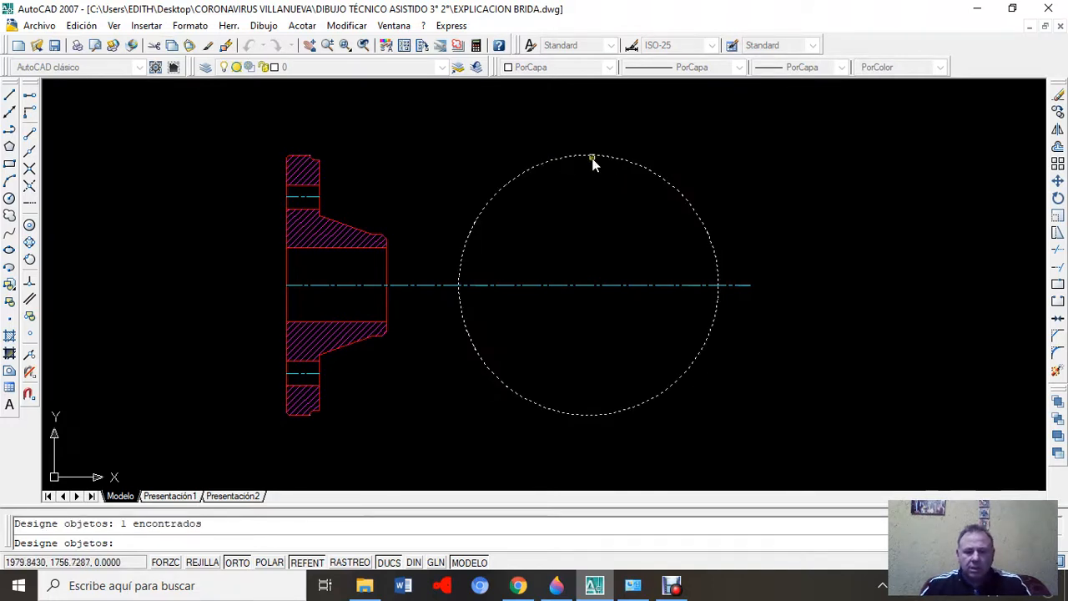
pyautogui.press('Return')
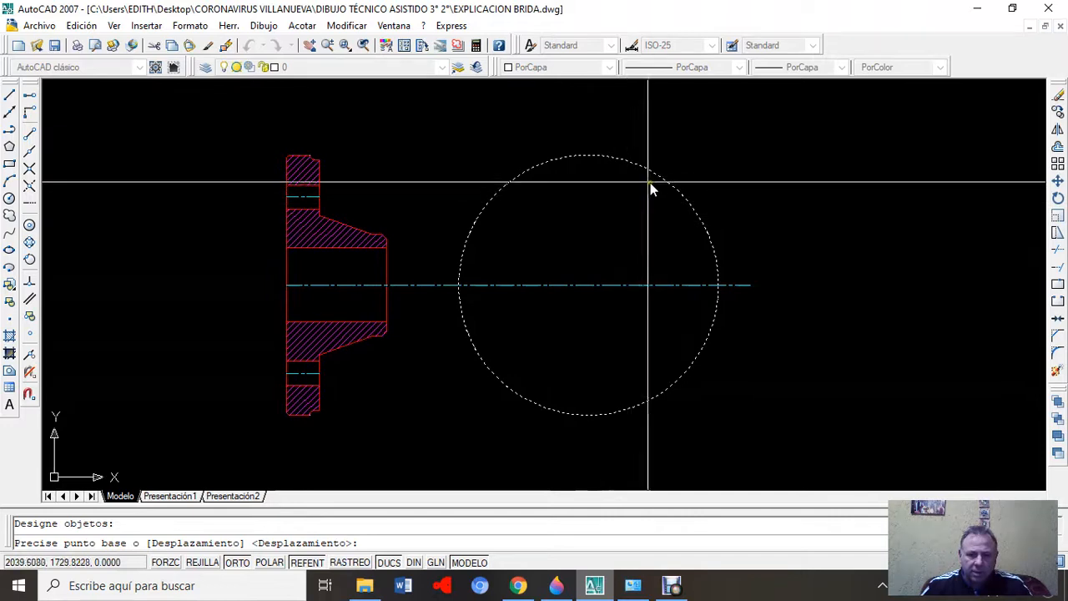
pyautogui.click(589, 286)
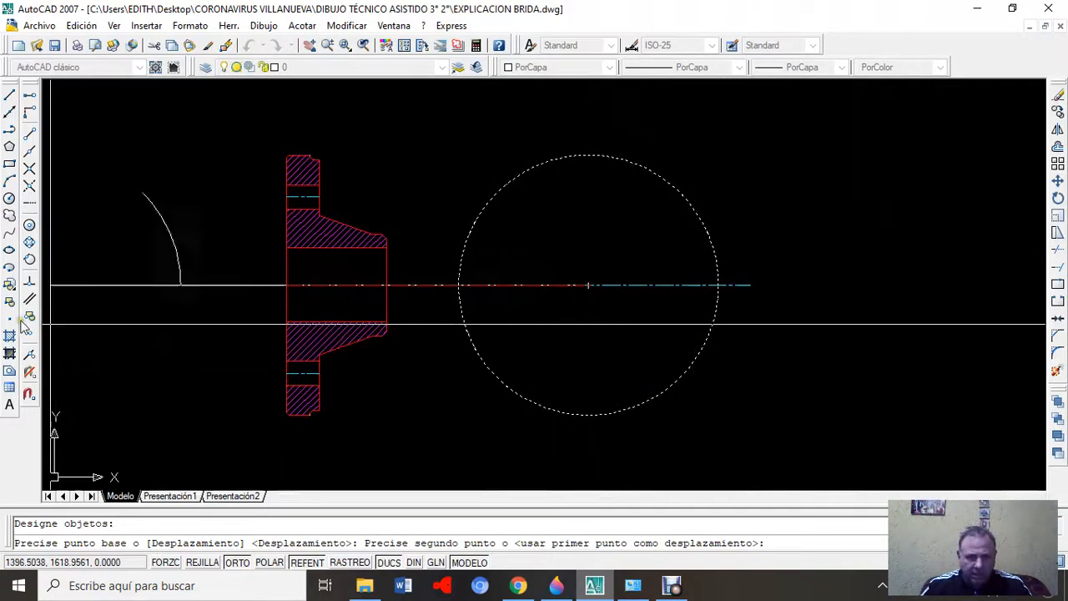
pyautogui.click(30, 356)
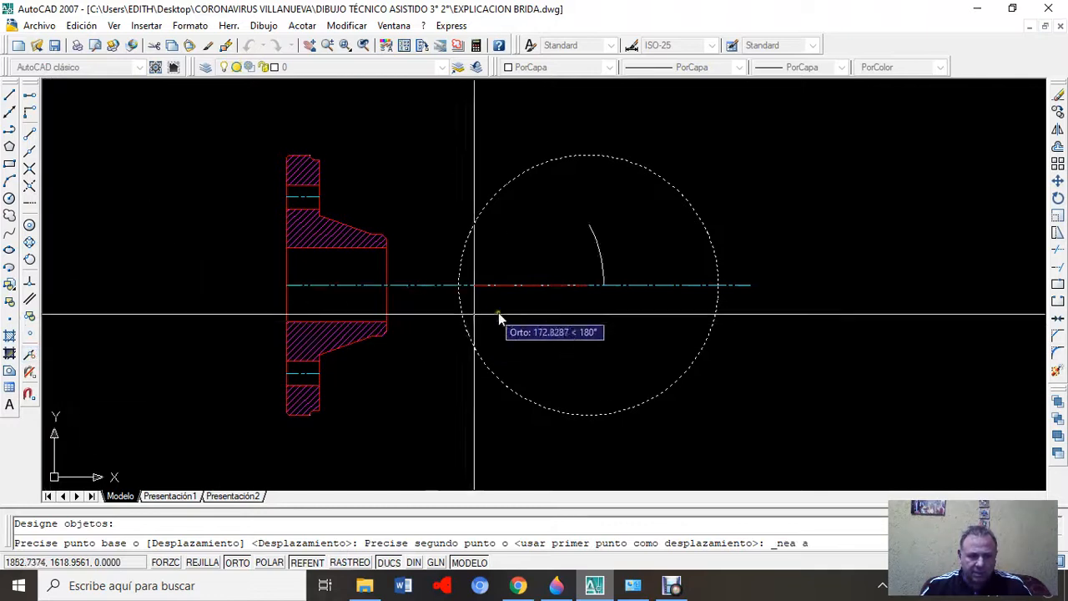
pyautogui.click(640, 286)
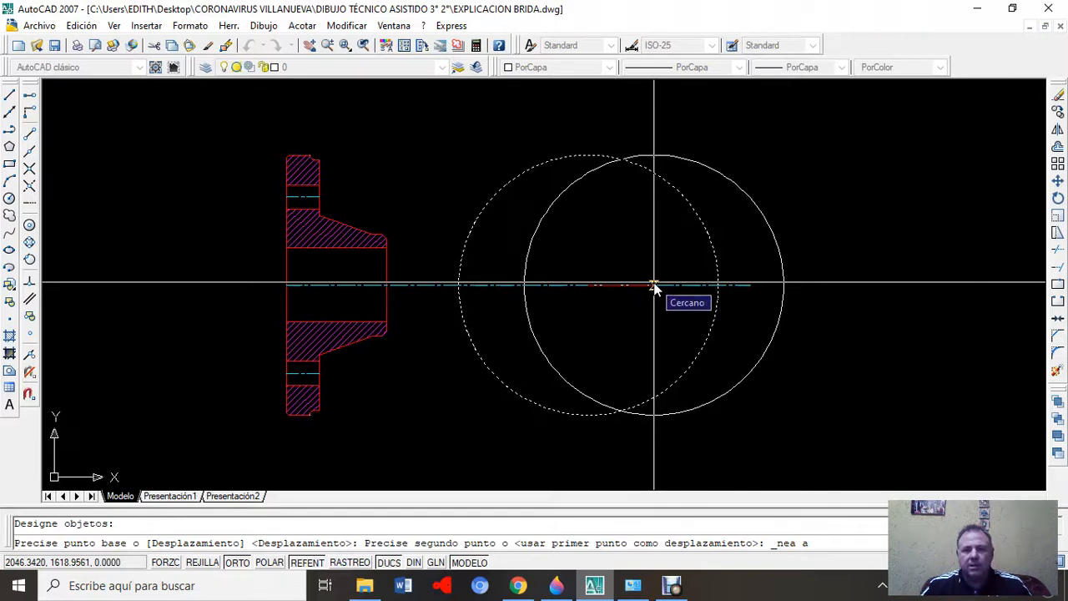
pyautogui.click(655, 286)
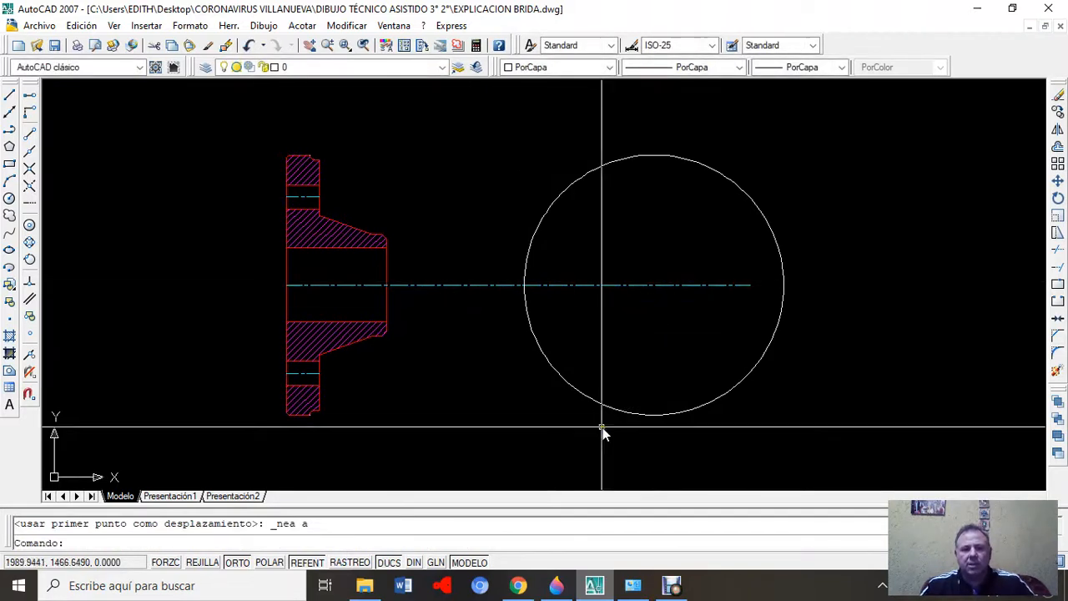
pyautogui.press('Escape')
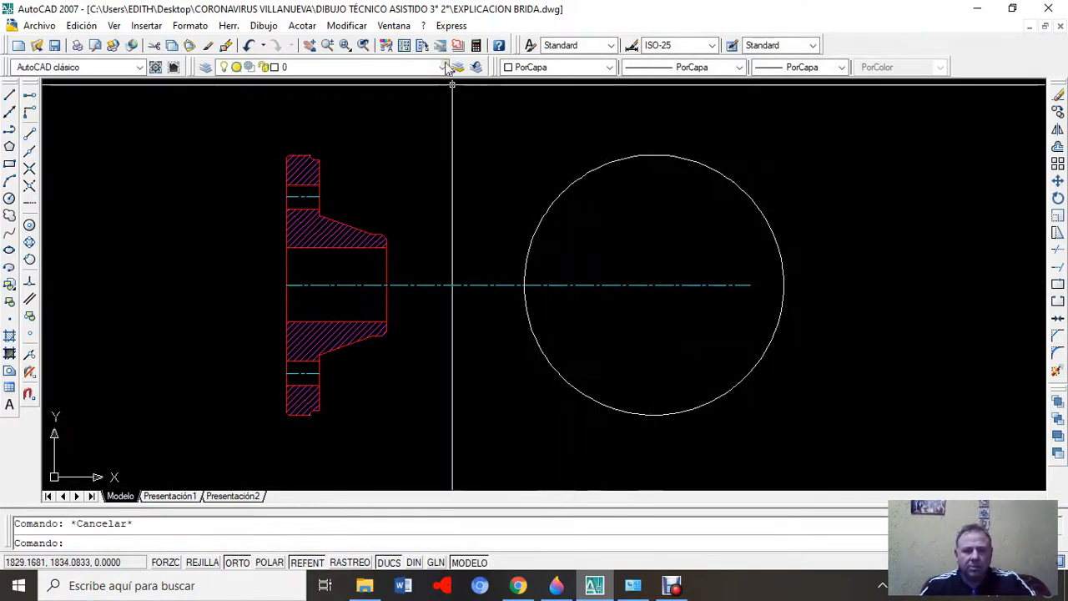
# - Measure the new gap between the hub face and the moved circle along the axis, without placing a dimension
pyautogui.click(302, 26)
pyautogui.click(318, 70)
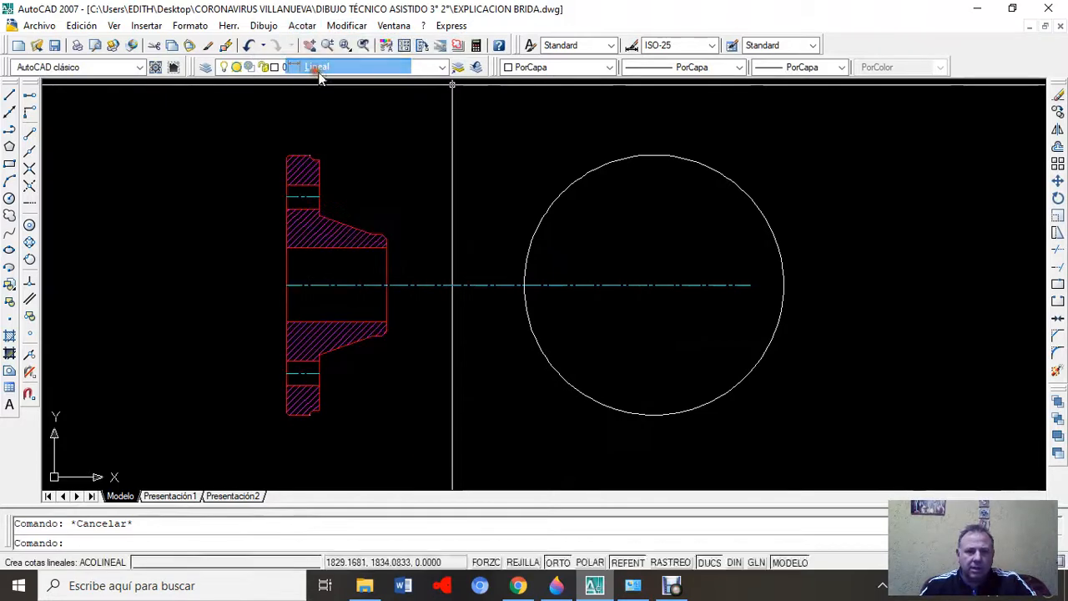
pyautogui.click(389, 285)
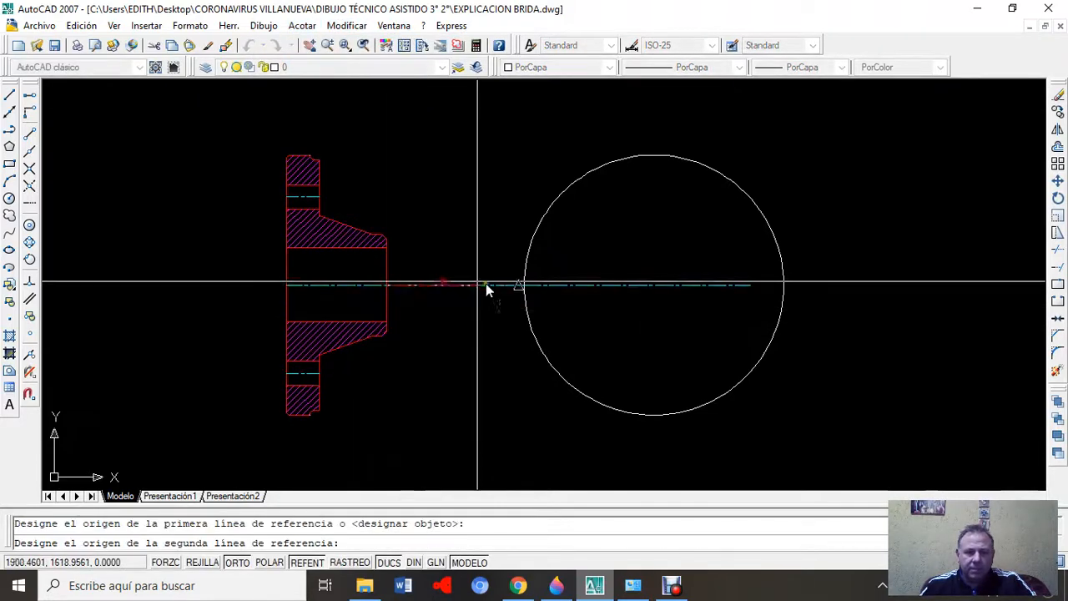
pyautogui.click(524, 284)
pyautogui.scroll(3, 473, 208)
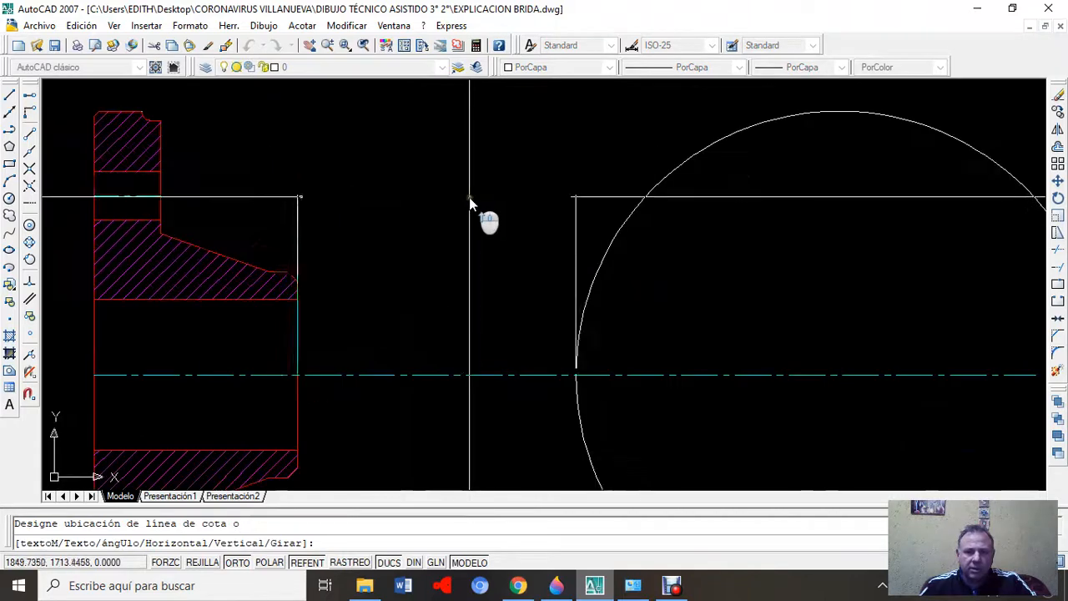
pyautogui.scroll(2, 472, 211)
pyautogui.scroll(-5, 487, 213)
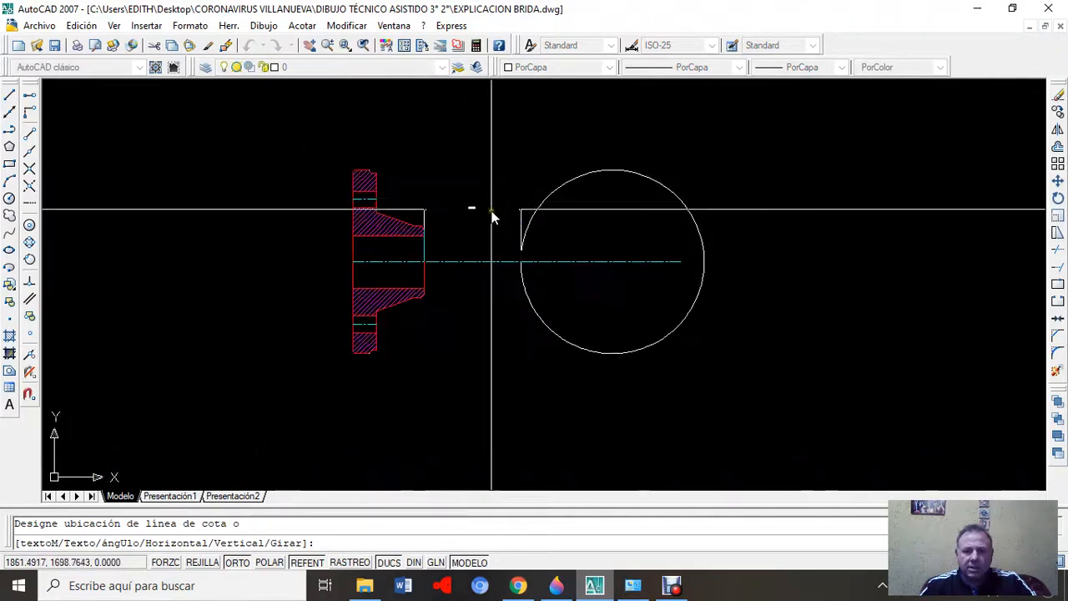
pyautogui.press('Escape')
# - Stretch the free end of the main axis horizontally so it extends slightly beyond the far side of the circle
pyautogui.moveTo(755, 280)
pyautogui.mouseDown(button='middle')
pyautogui.moveTo(663, 289)
pyautogui.moveTo(672, 272)
pyautogui.mouseUp(button='middle')
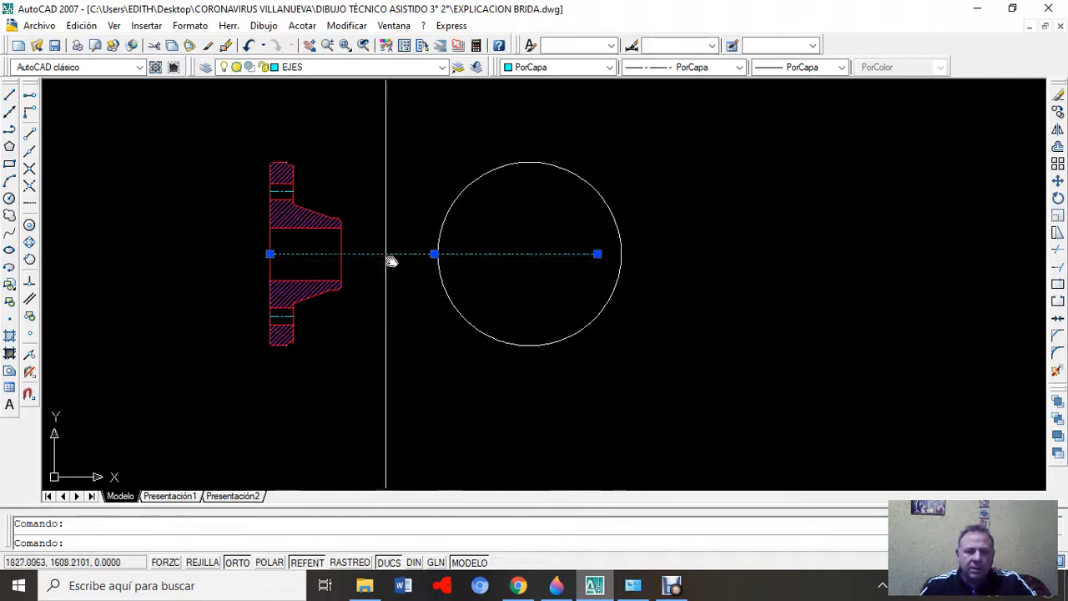
pyautogui.click(598, 254)
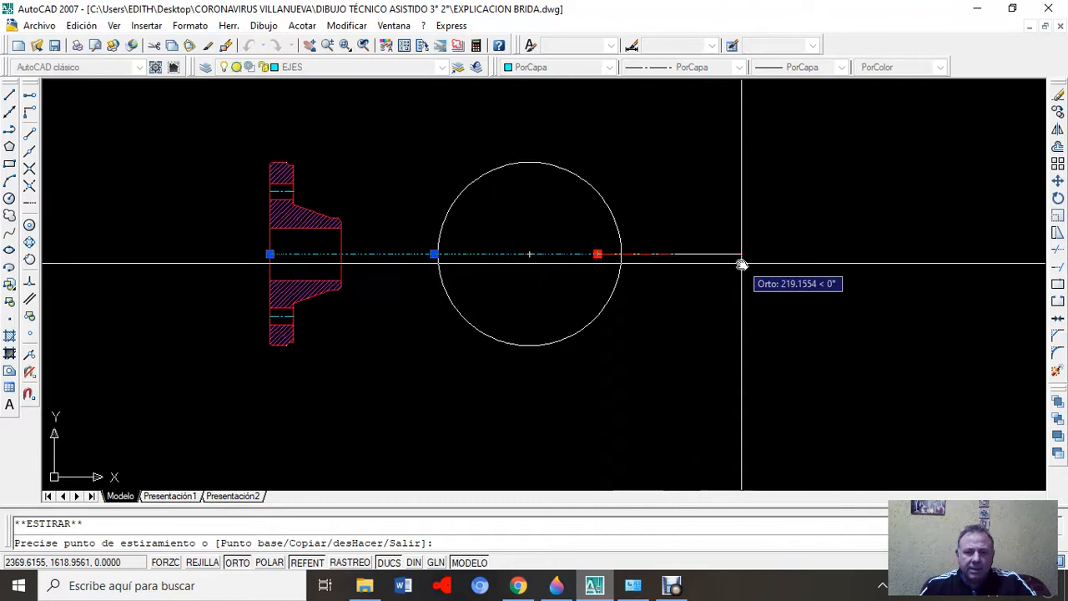
pyautogui.click(651, 260)
pyautogui.press('Escape')
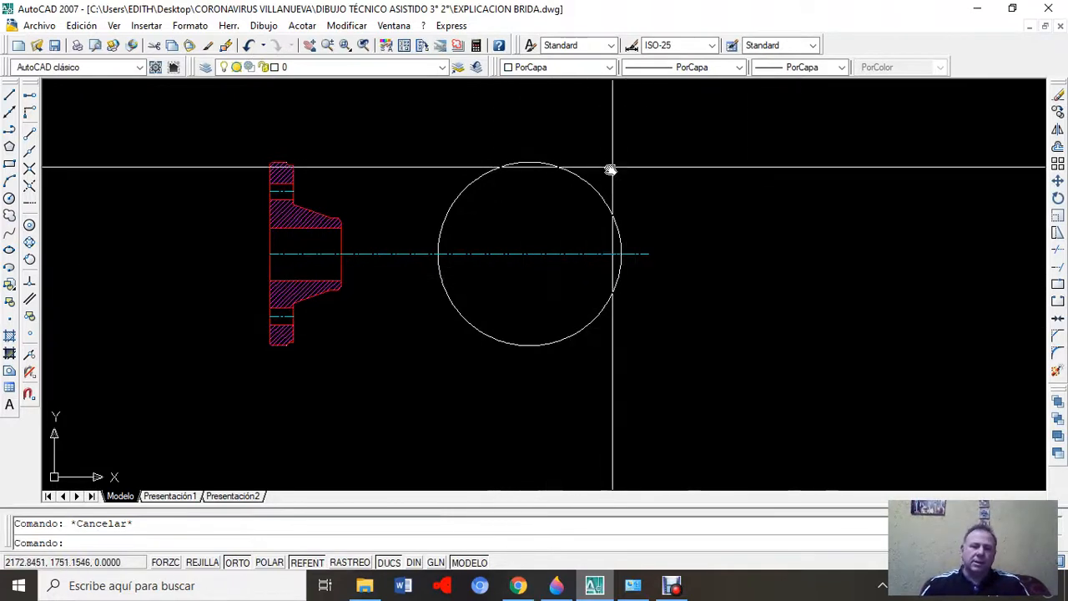
# - Assign the 280-diameter circle to the CONTORNO layer
pyautogui.click(602, 198)
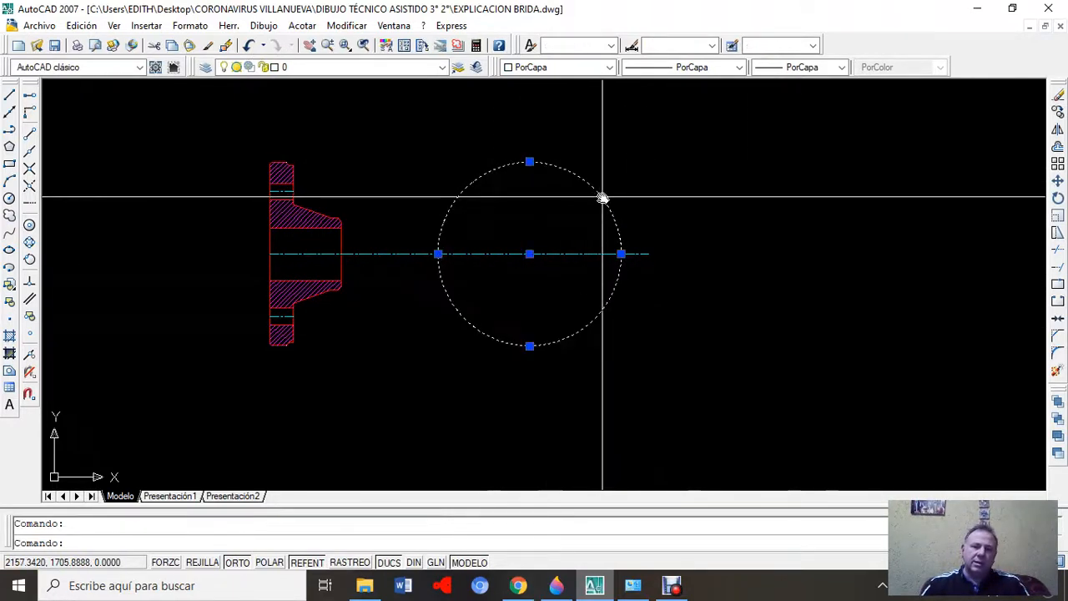
pyautogui.click(439, 67)
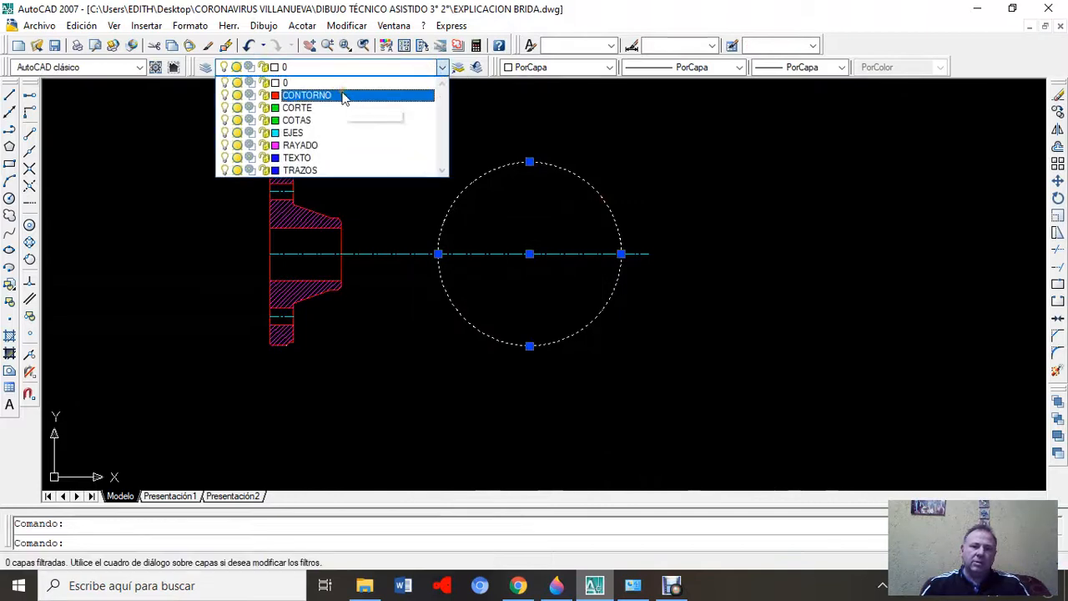
pyautogui.click(344, 95)
pyautogui.press('Escape')
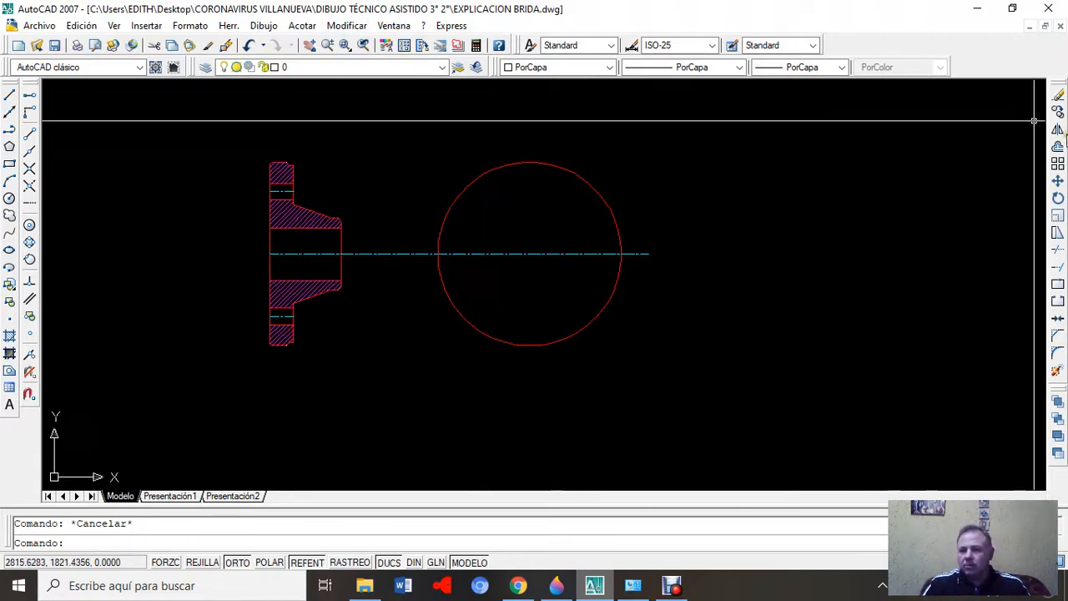
# - Offset the 280-diameter circle 5 units towards its inside
pyautogui.click(1057, 147)
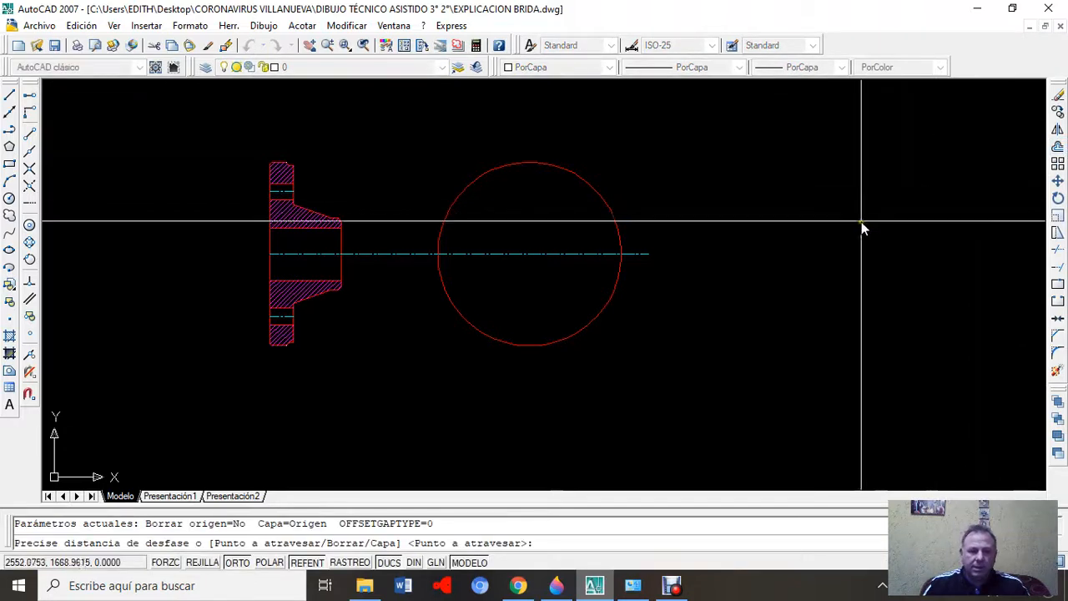
pyautogui.write('5')
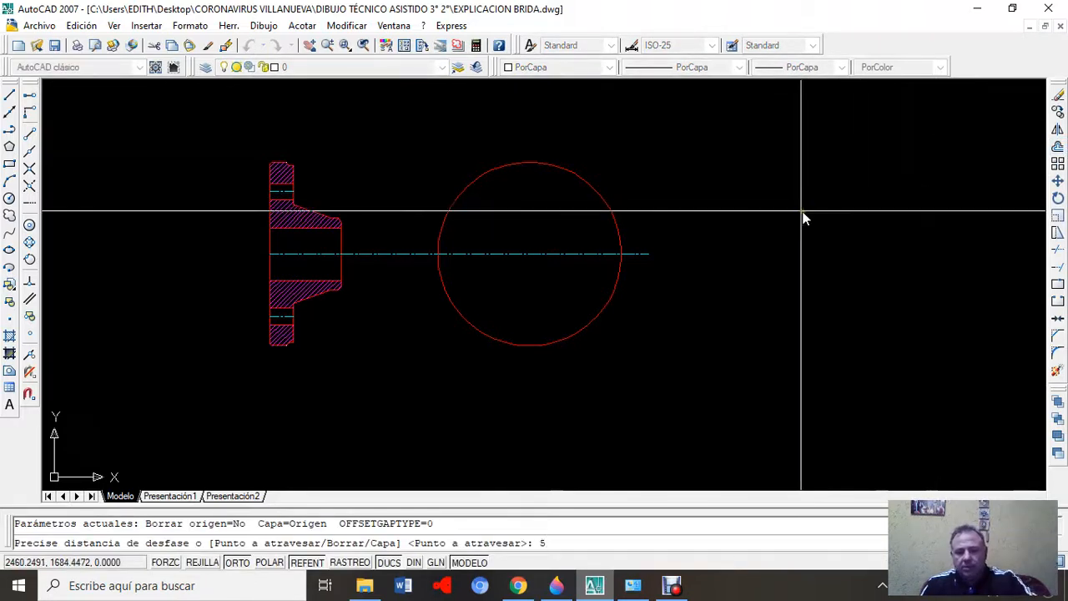
pyautogui.press('Return')
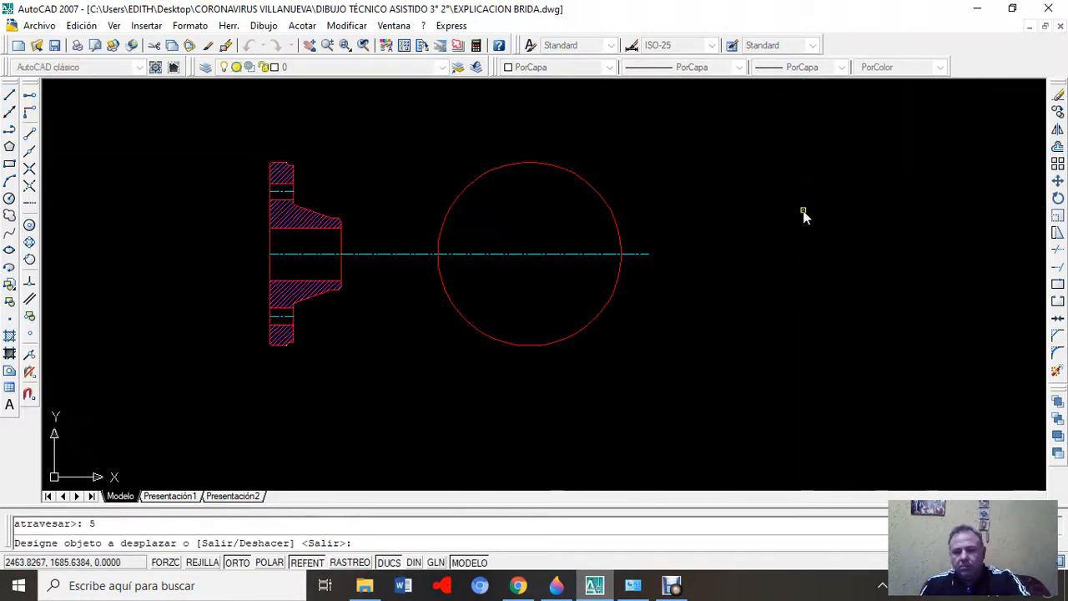
pyautogui.click(606, 208)
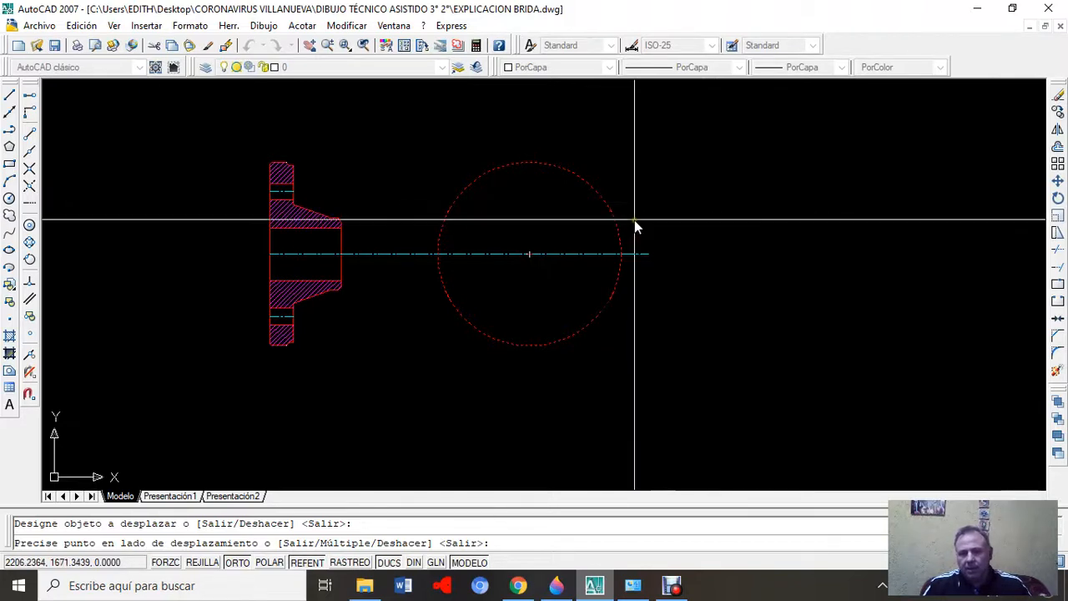
pyautogui.click(573, 222)
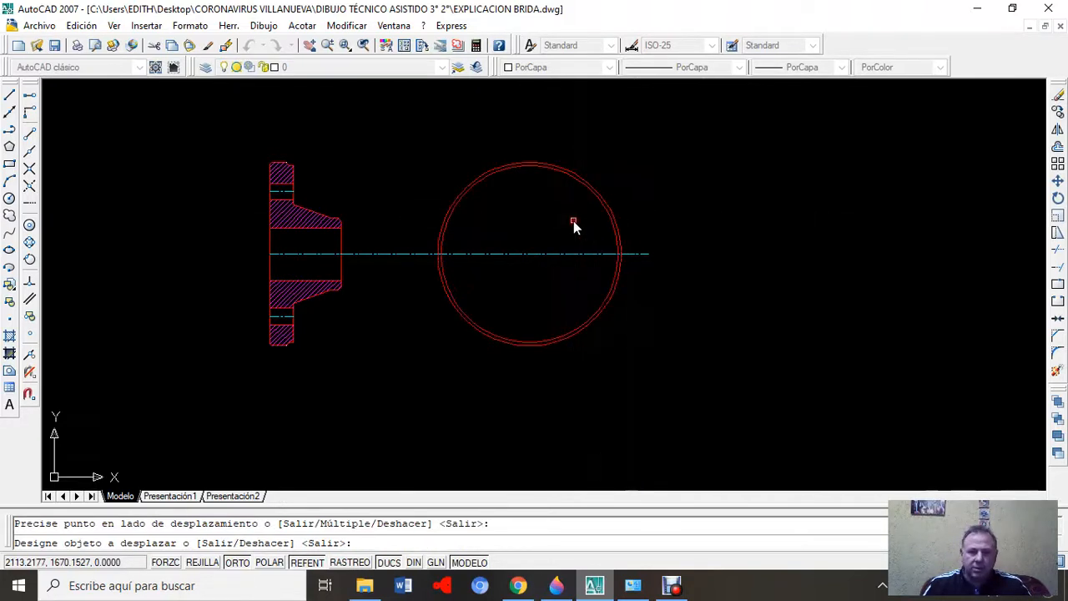
pyautogui.press('Escape')
# - Measure the diameter of the inner offset circle, without placing a dimension
pyautogui.scroll(3, 574, 204)
pyautogui.scroll(2, 580, 198)
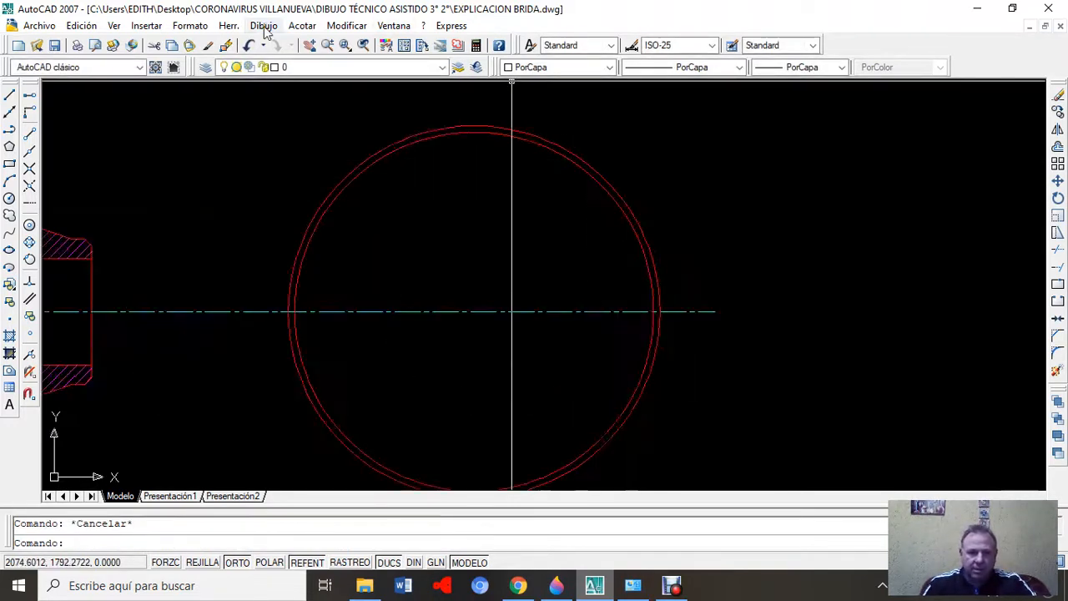
pyautogui.click(301, 26)
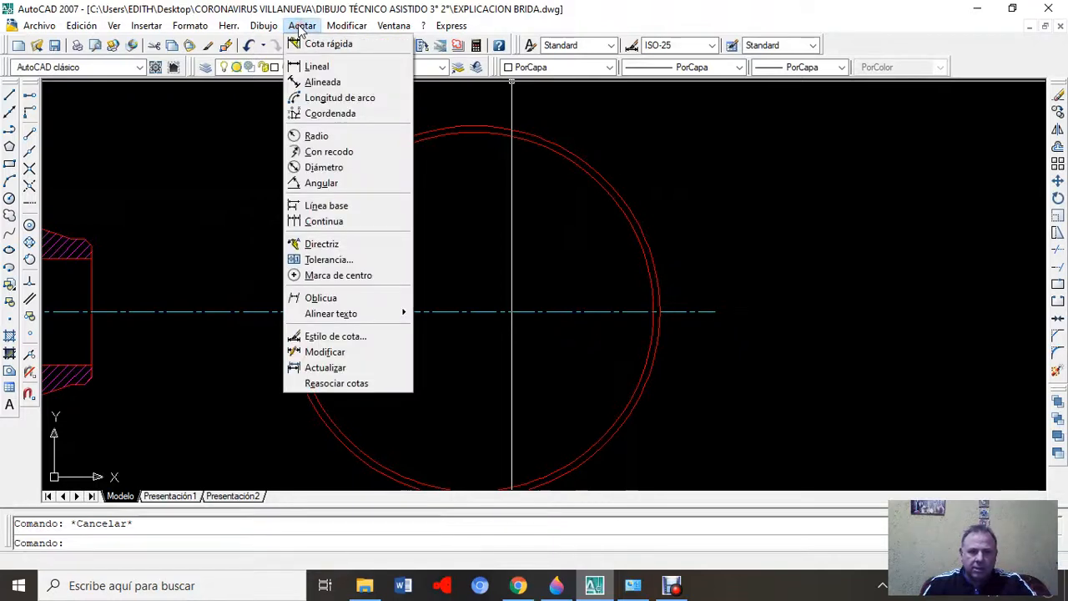
pyautogui.click(320, 170)
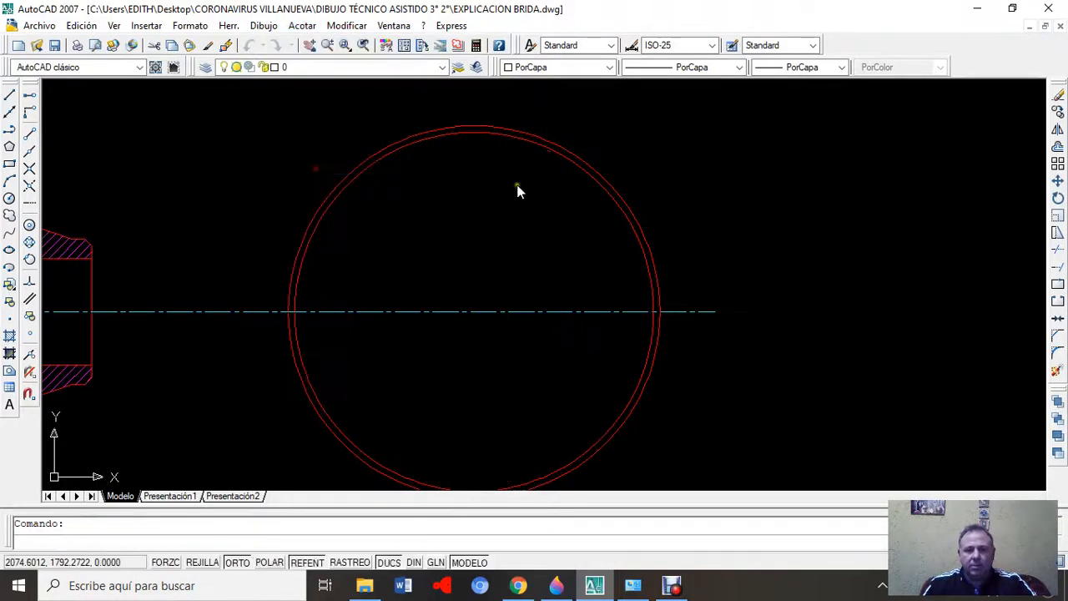
pyautogui.click(580, 171)
pyautogui.scroll(3, 587, 172)
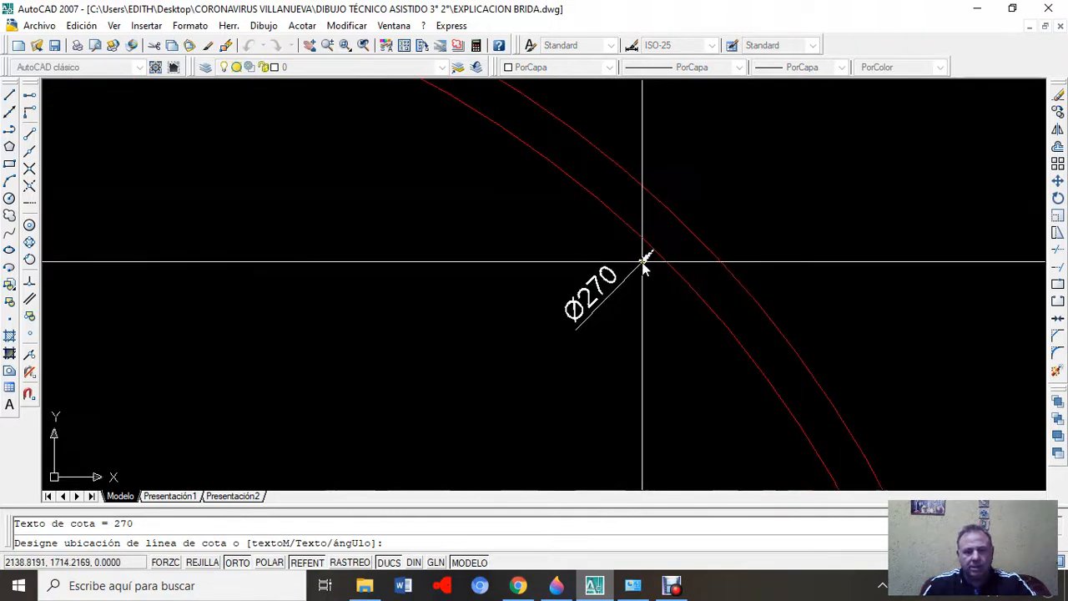
pyautogui.press('Escape')
pyautogui.press('Escape')
# - Erase the inner offset circle, keeping only the 280-diameter circle
pyautogui.scroll(-5, 641, 262)
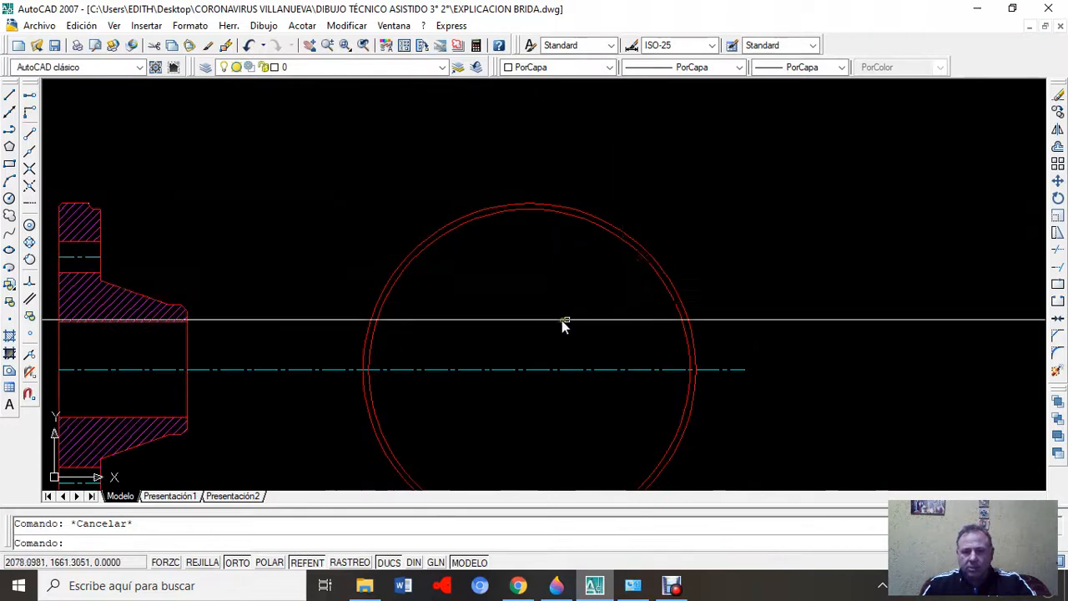
pyautogui.moveTo(558, 324); pyautogui.dragTo(568, 255, button='middle')
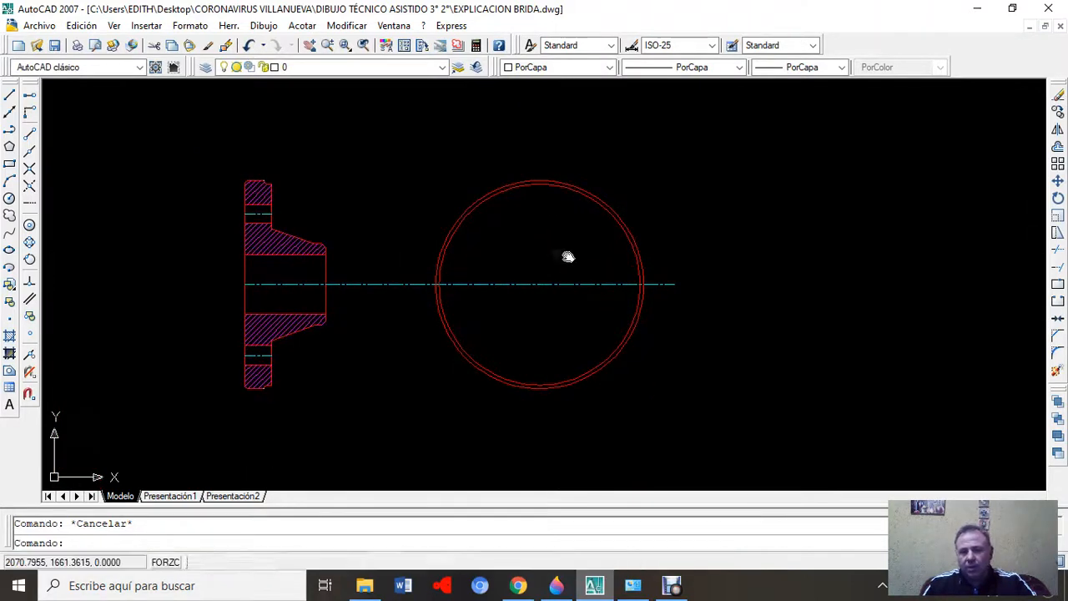
pyautogui.click(626, 245)
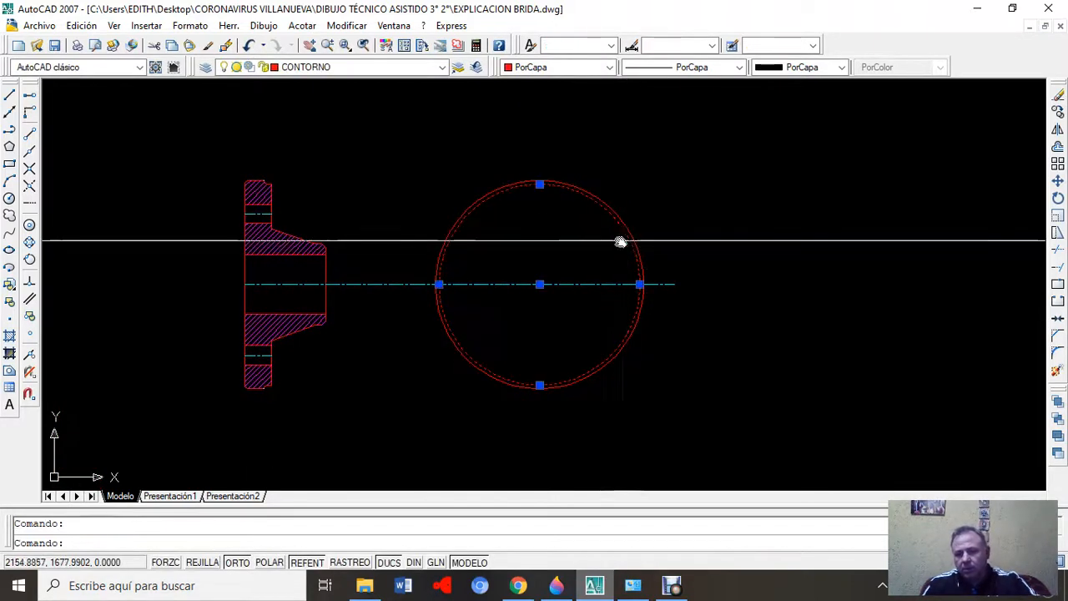
pyautogui.press('Delete')
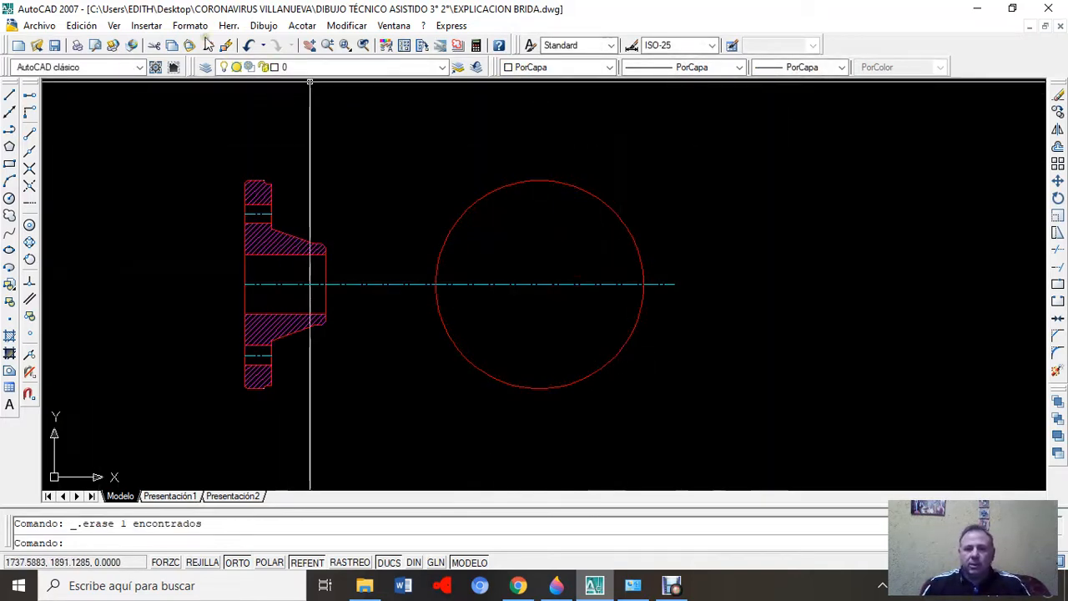
# - Draw a 270-diameter circle concentric with the 280-diameter circle, using the centre and diameter method
pyautogui.click(263, 26)
pyautogui.moveTo(317, 238)
pyautogui.click(408, 251)
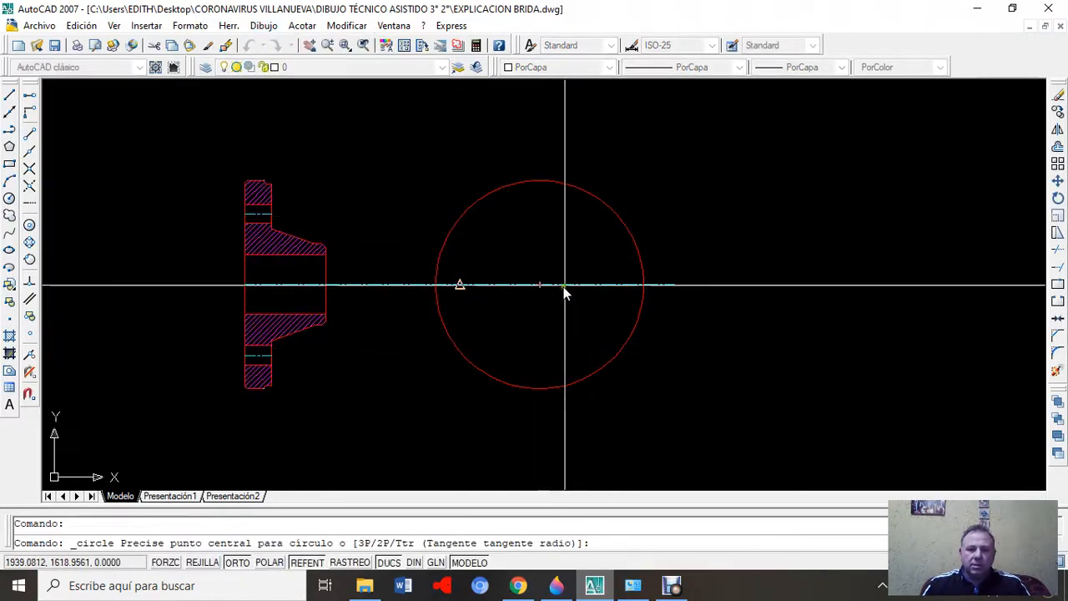
pyautogui.click(541, 287)
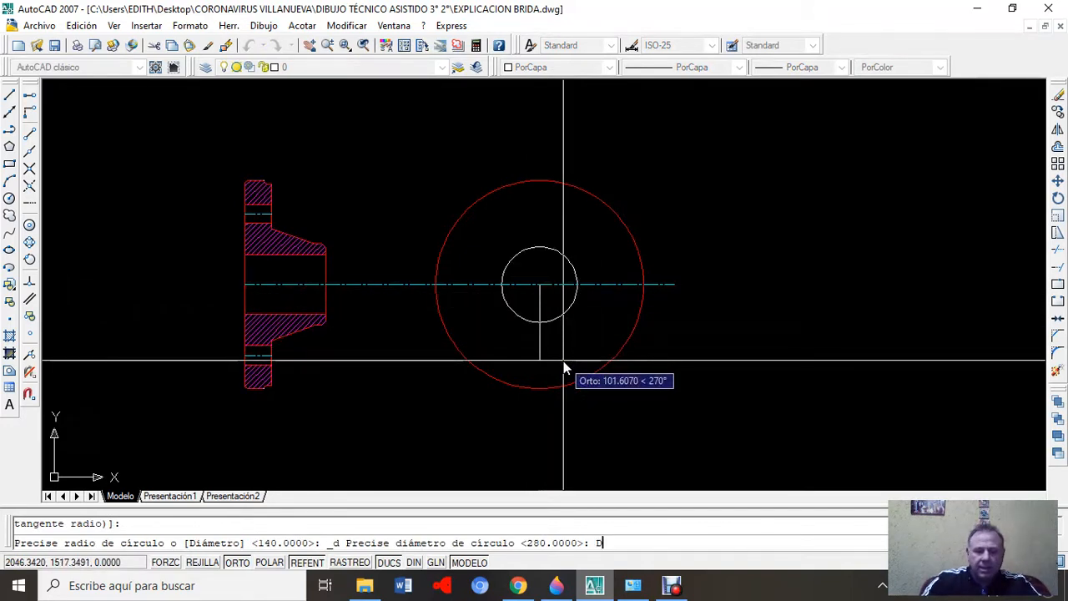
pyautogui.press('Return')
pyautogui.write('27')
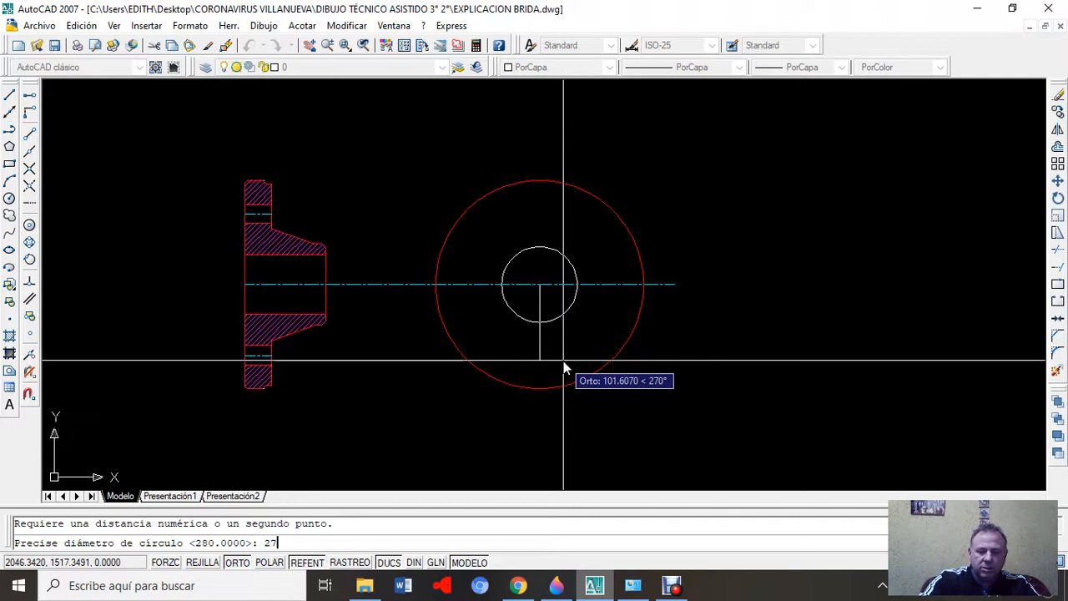
pyautogui.write('0')
pyautogui.press('Return')
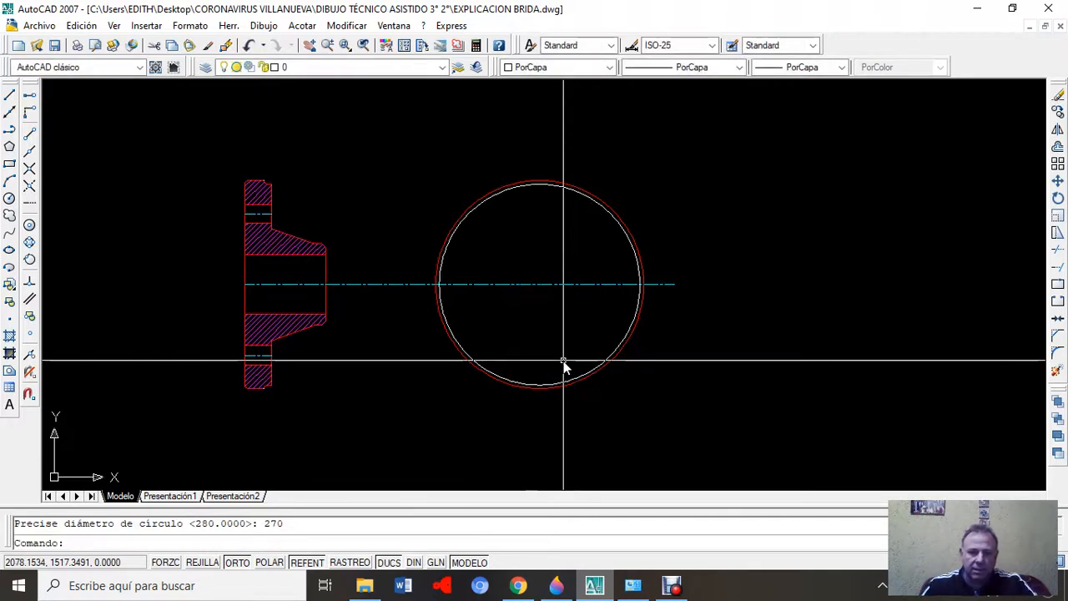
pyautogui.press('Escape')
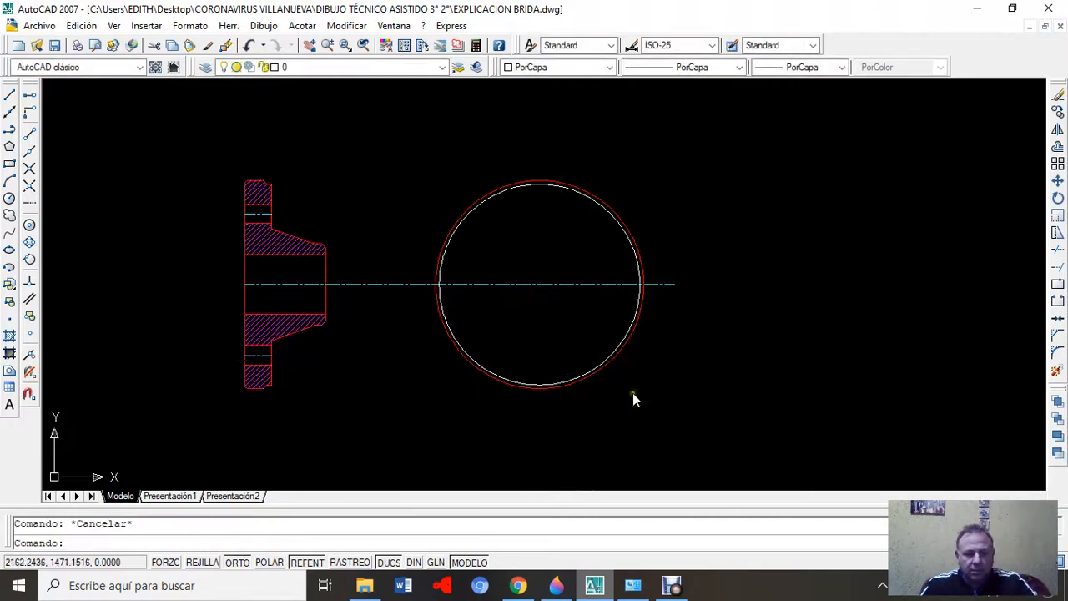
# - Assign the 270-diameter circle to the CONTORNO layer
pyautogui.click(597, 211)
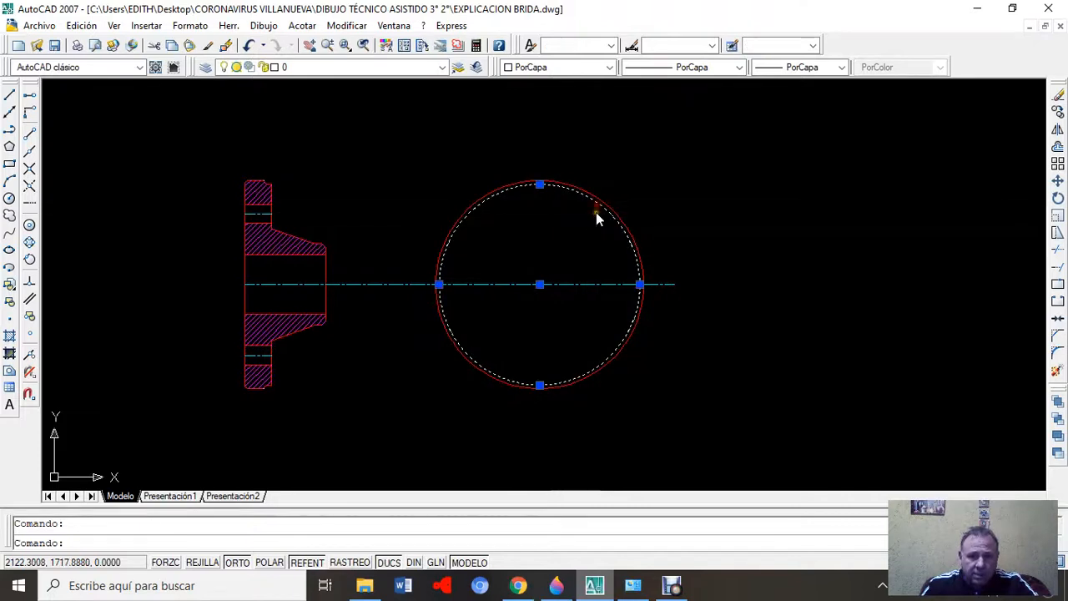
pyautogui.click(442, 68)
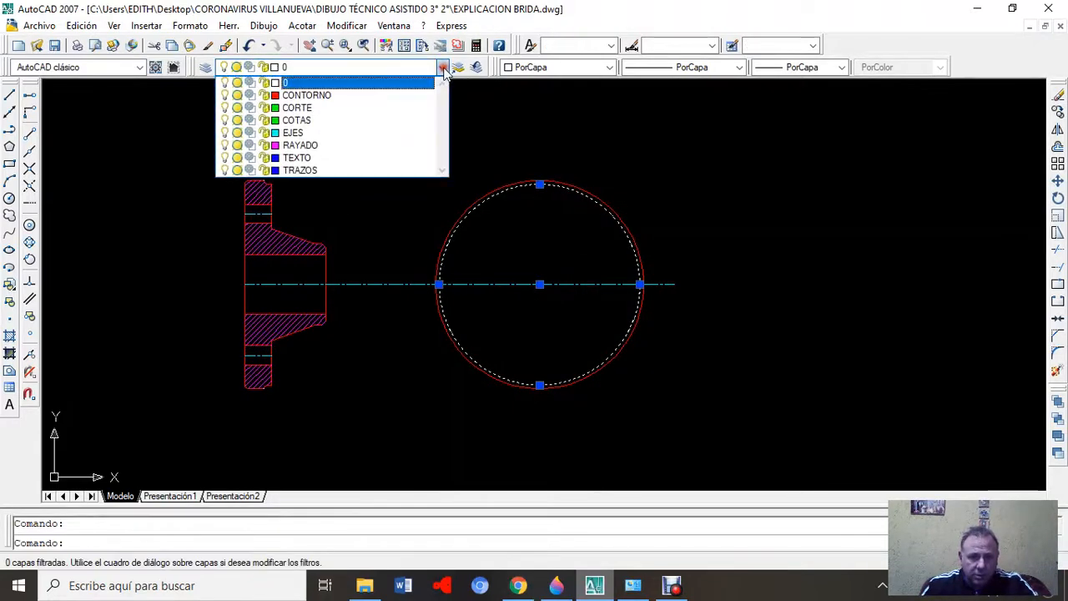
pyautogui.click(372, 95)
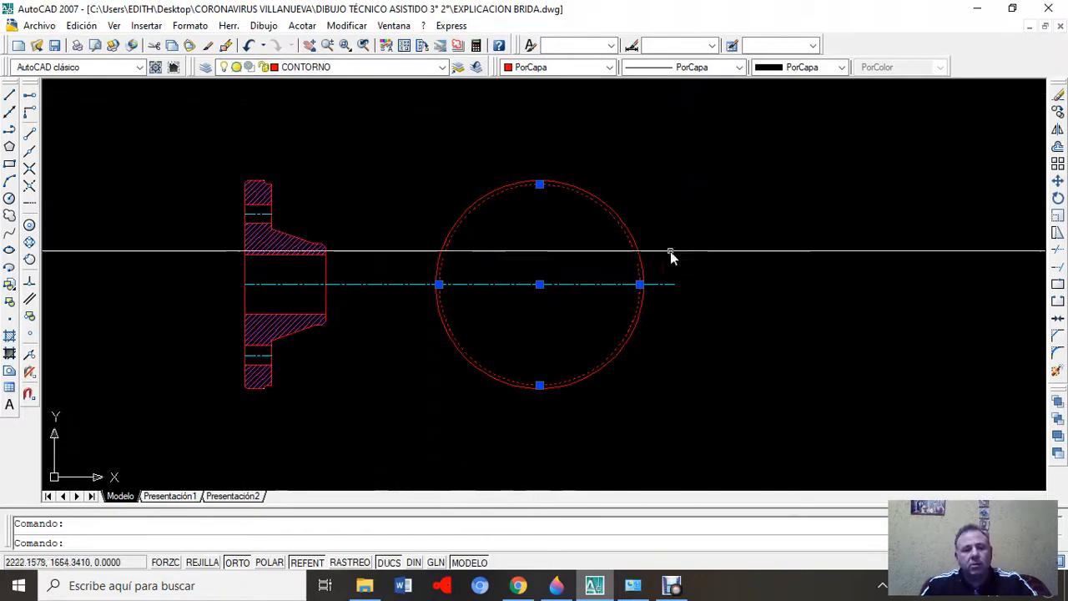
pyautogui.press('Escape')
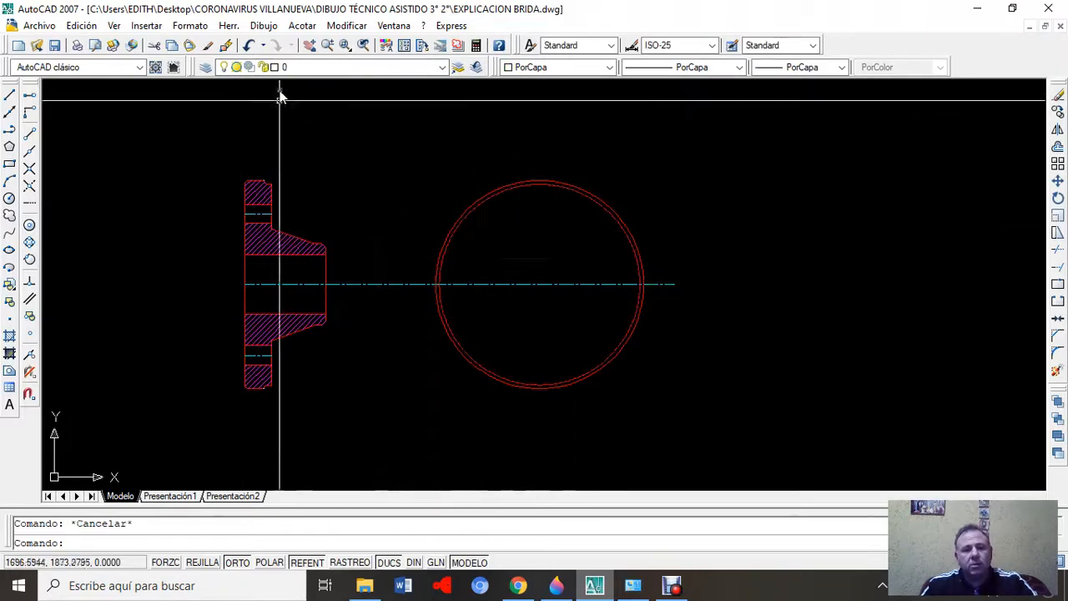
# - Make CONTORNO the current layer and apply the change
pyautogui.click(207, 69)
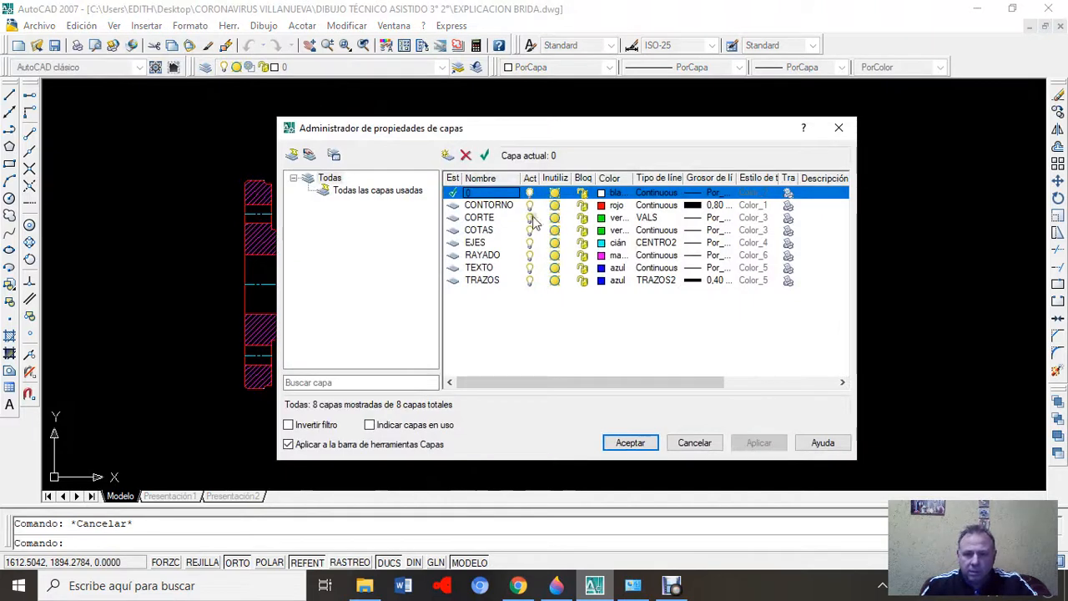
pyautogui.doubleClick(496, 206)
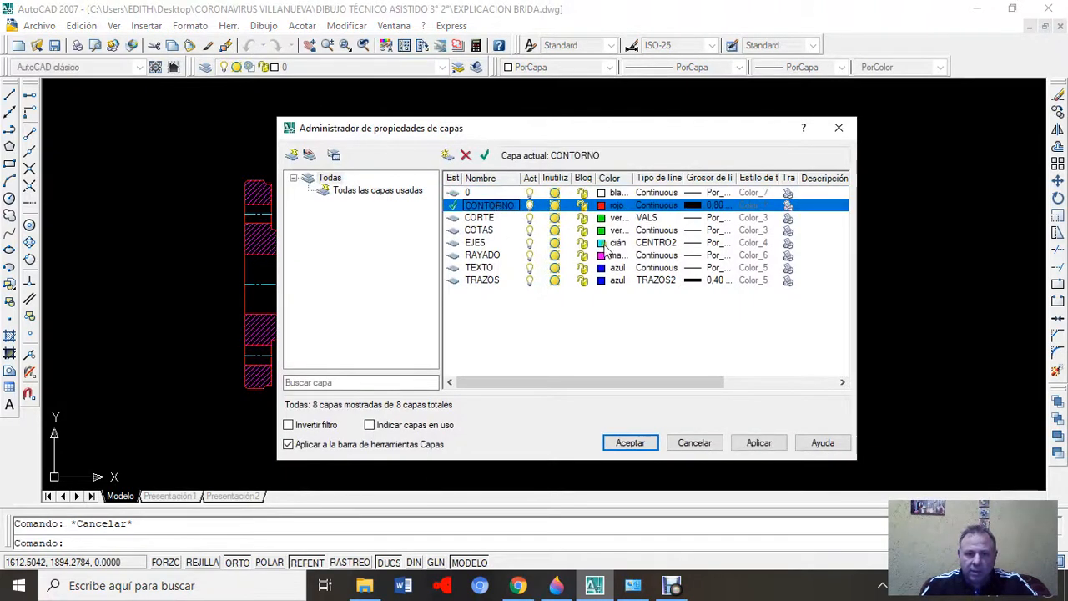
pyautogui.click(759, 443)
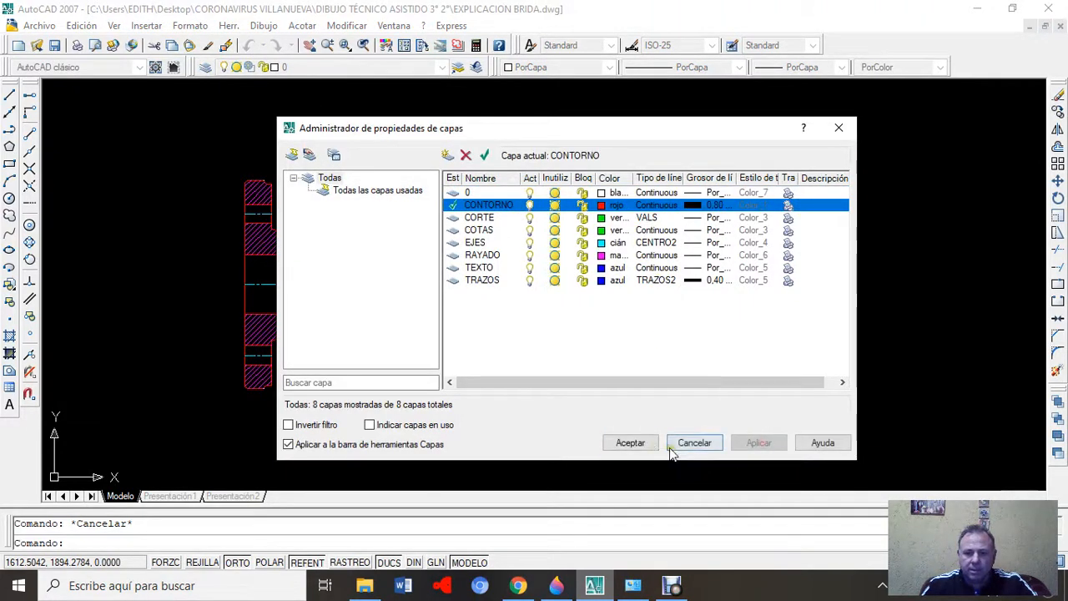
pyautogui.click(631, 443)
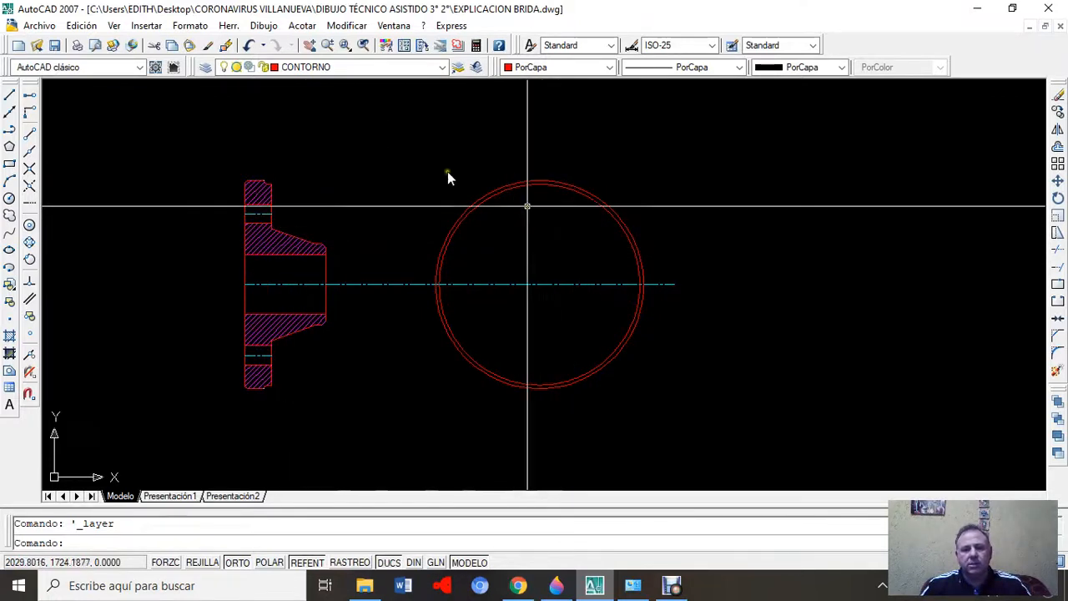
# - Draw a 190-diameter circle from the common centre of the two existing circles
pyautogui.click(265, 25)
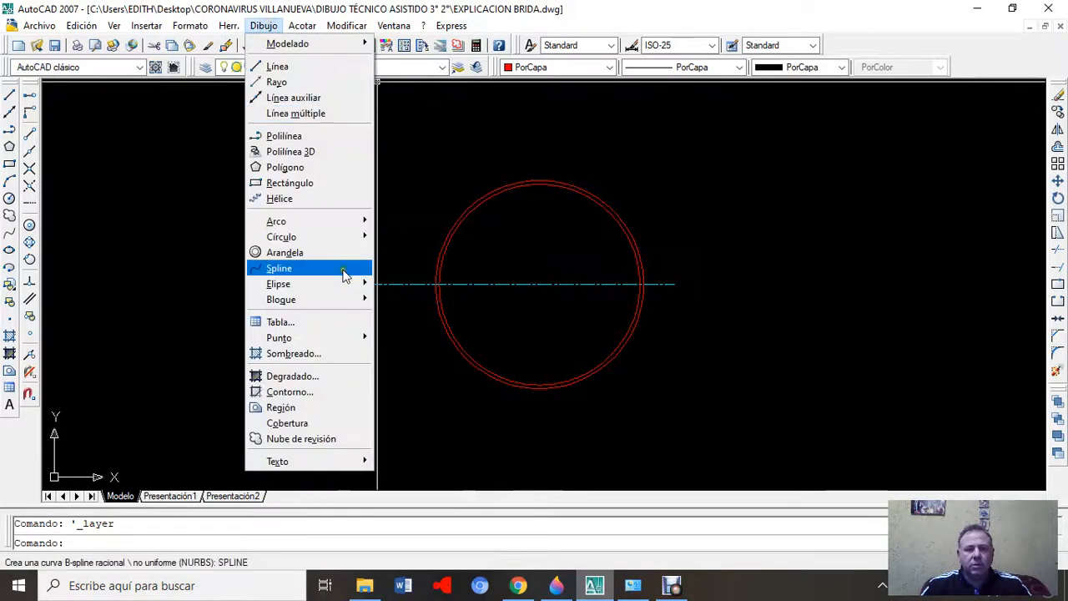
pyautogui.moveTo(333, 236)
pyautogui.click(423, 254)
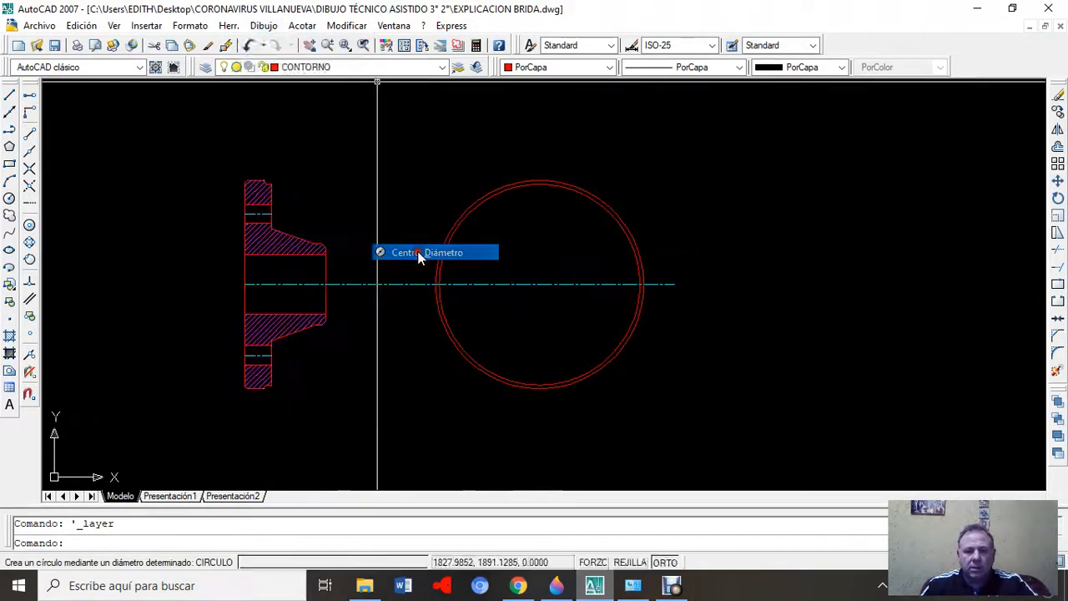
pyautogui.click(544, 284)
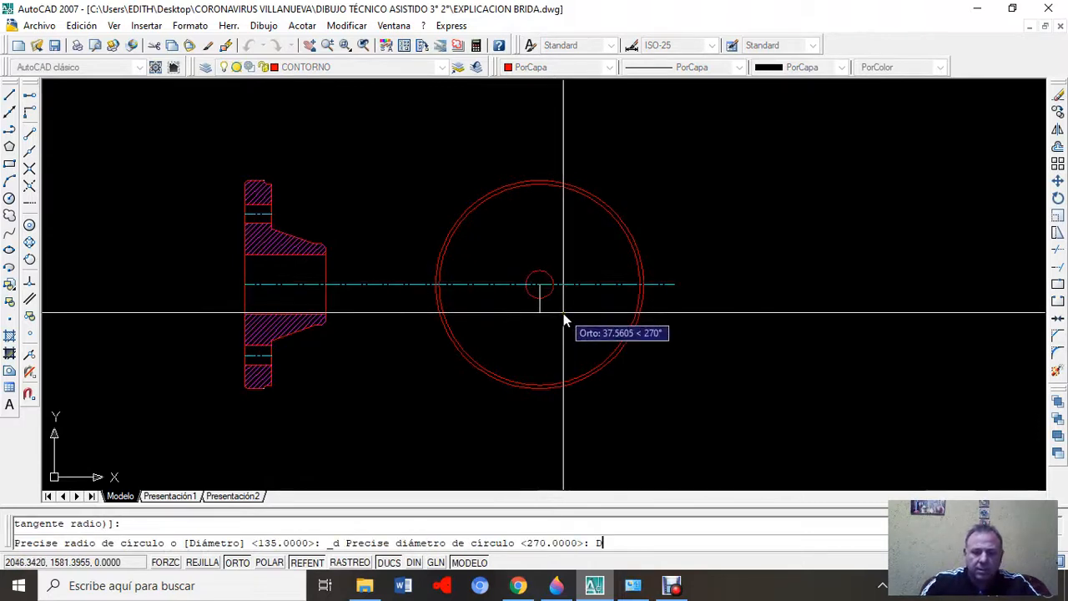
pyautogui.press('Return')
pyautogui.write('190')
pyautogui.press('Return')
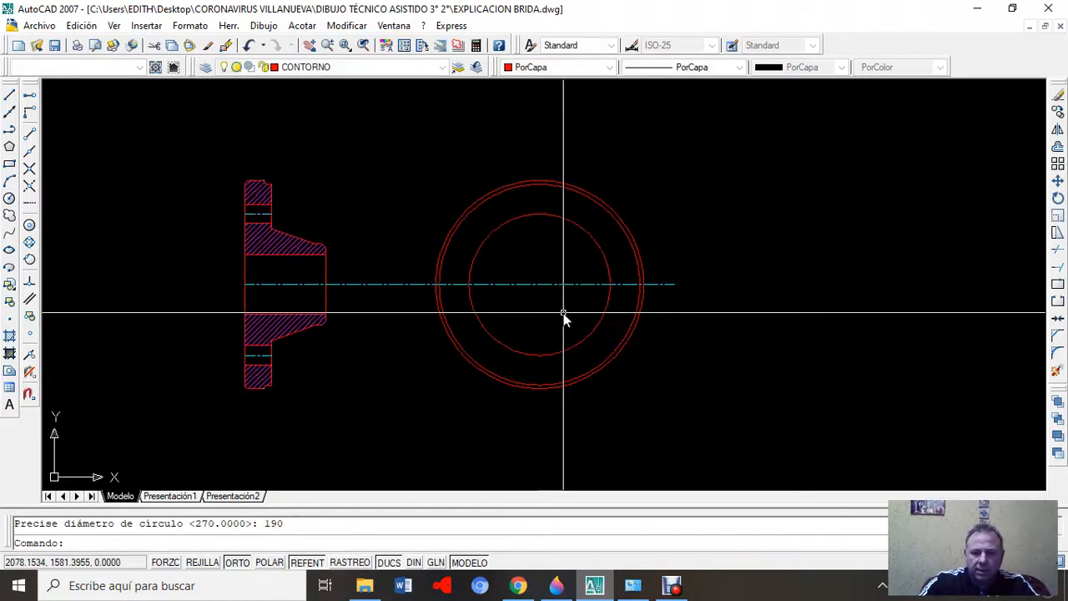
pyautogui.press('Escape')
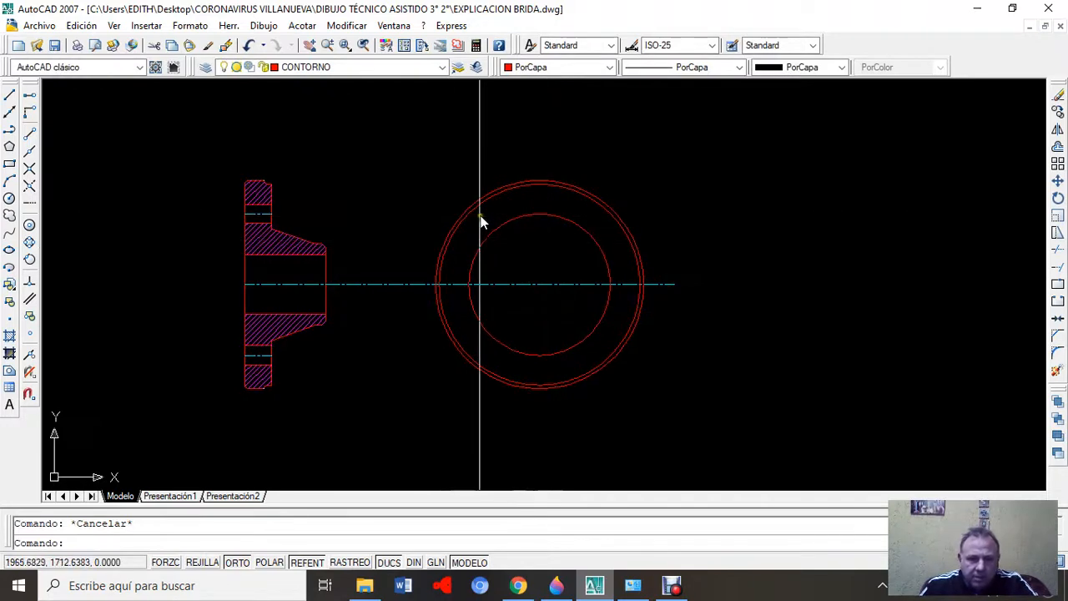
# - Switch to the reference drawing BRIDA.dwg and examine the section's diameter dimensions and the circles of its circular view
pyautogui.scroll(2, 482, 219)
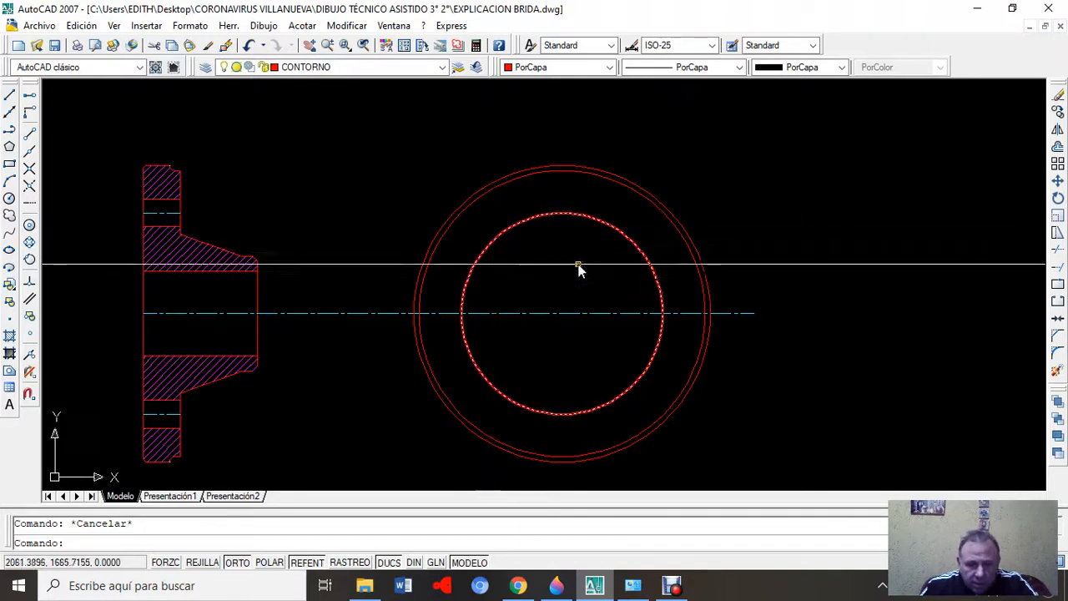
pyautogui.scroll(-2, 706, 327)
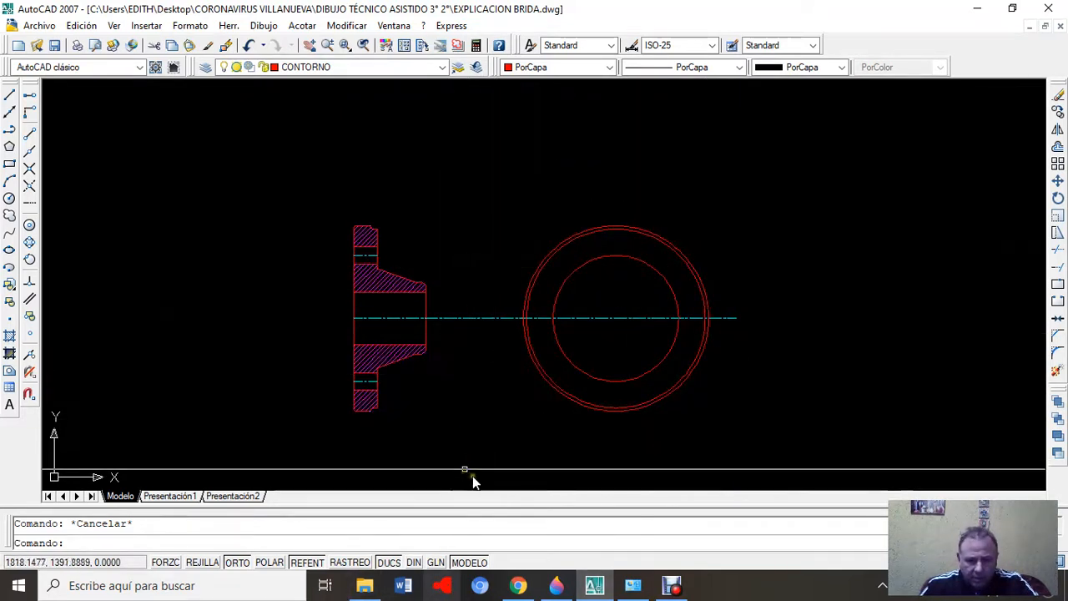
pyautogui.click(1029, 27)
pyautogui.click(123, 491)
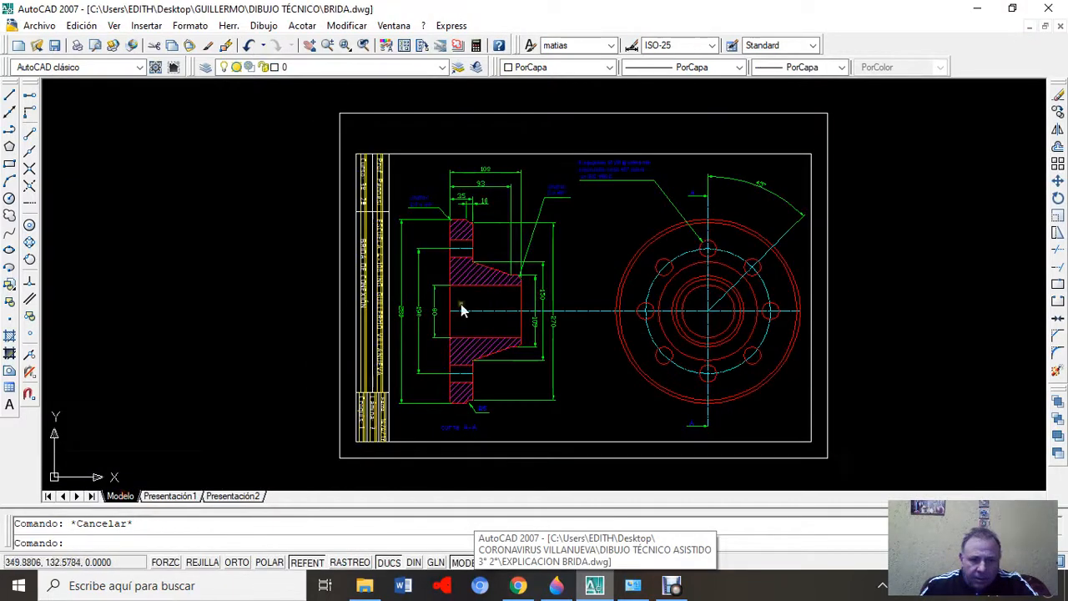
pyautogui.scroll(2, 593, 281)
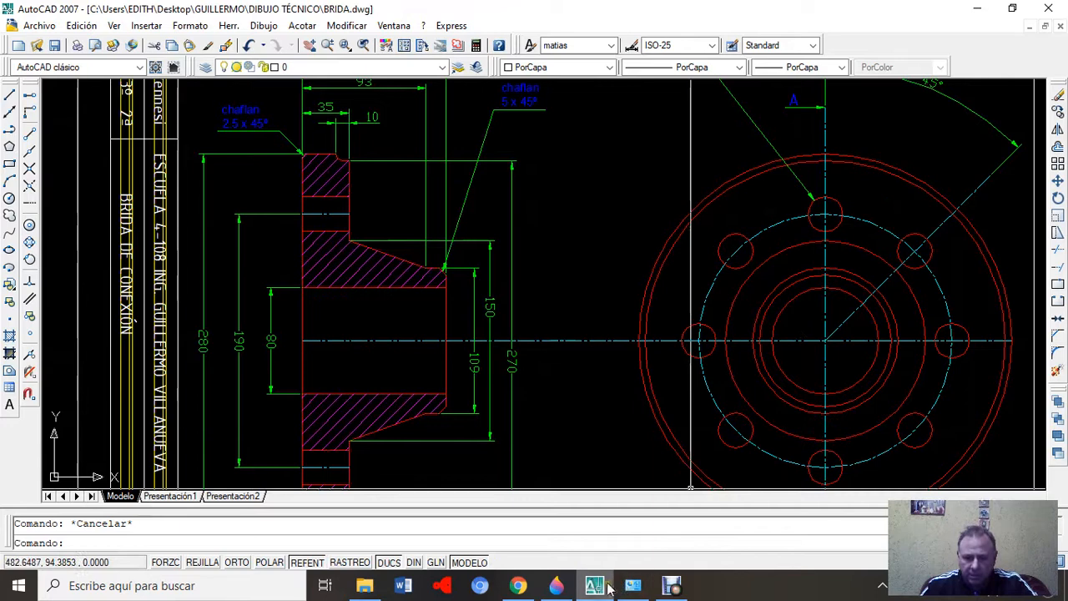
# - Switch back to EXPLICACION BRIDA.dwg and draw a 150-diameter circle from the common centre of the circular view
pyautogui.click(1032, 26)
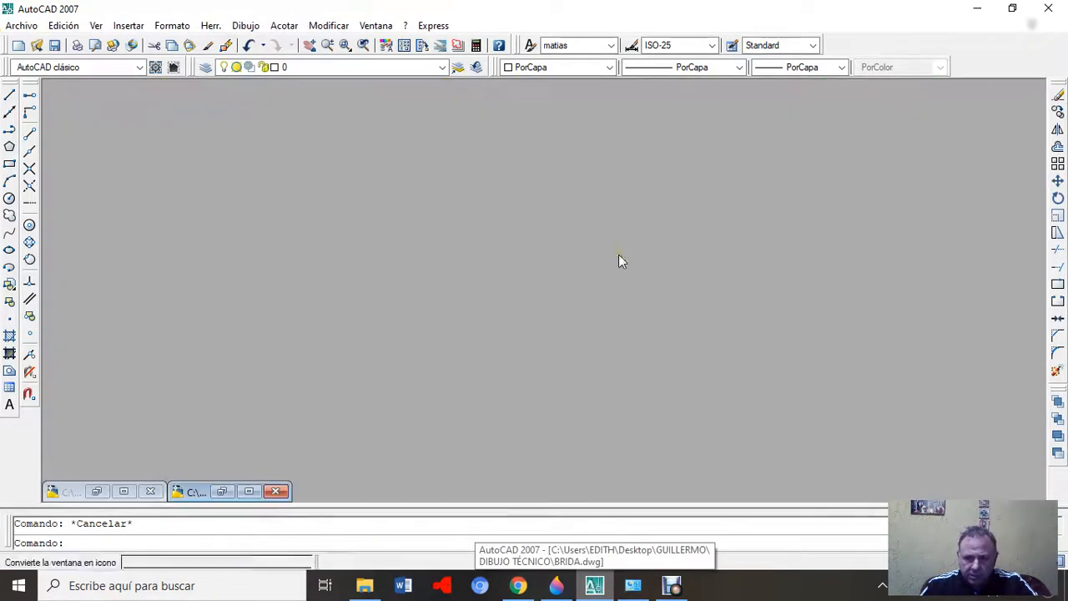
pyautogui.click(249, 492)
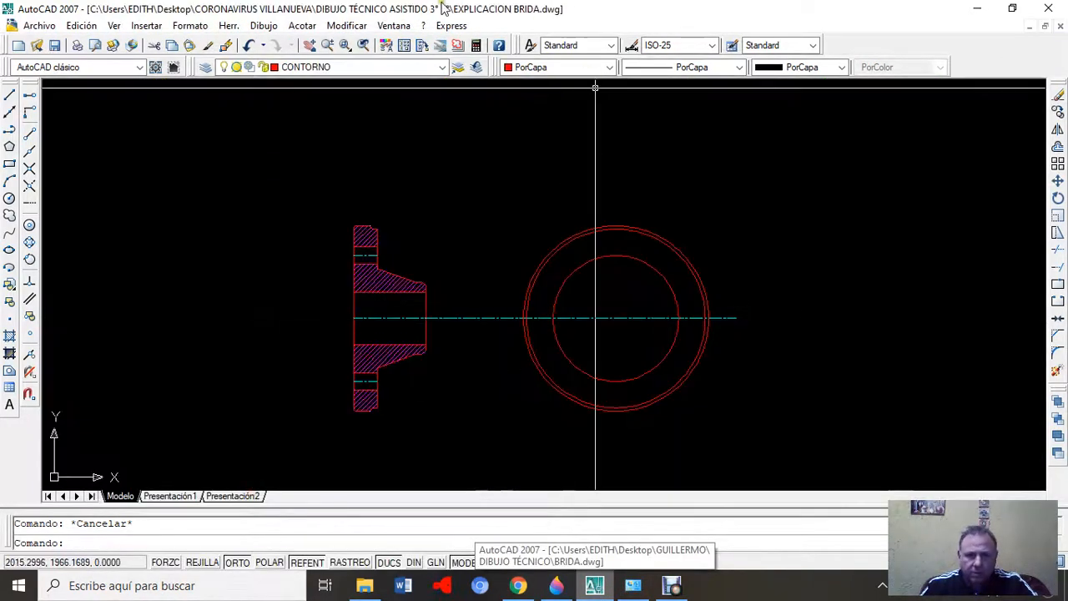
pyautogui.click(266, 27)
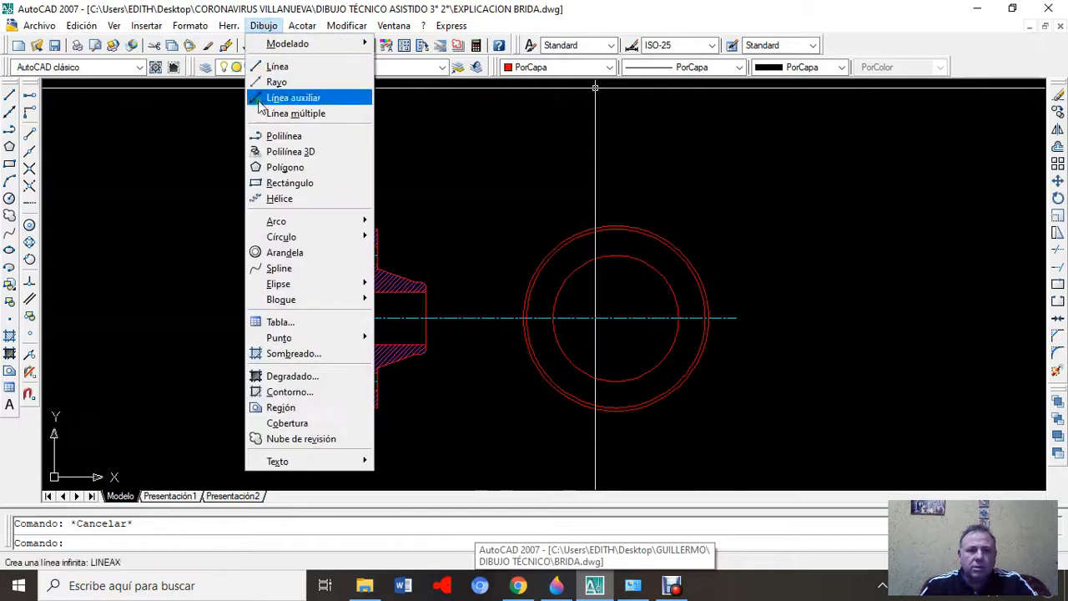
pyautogui.moveTo(317, 239)
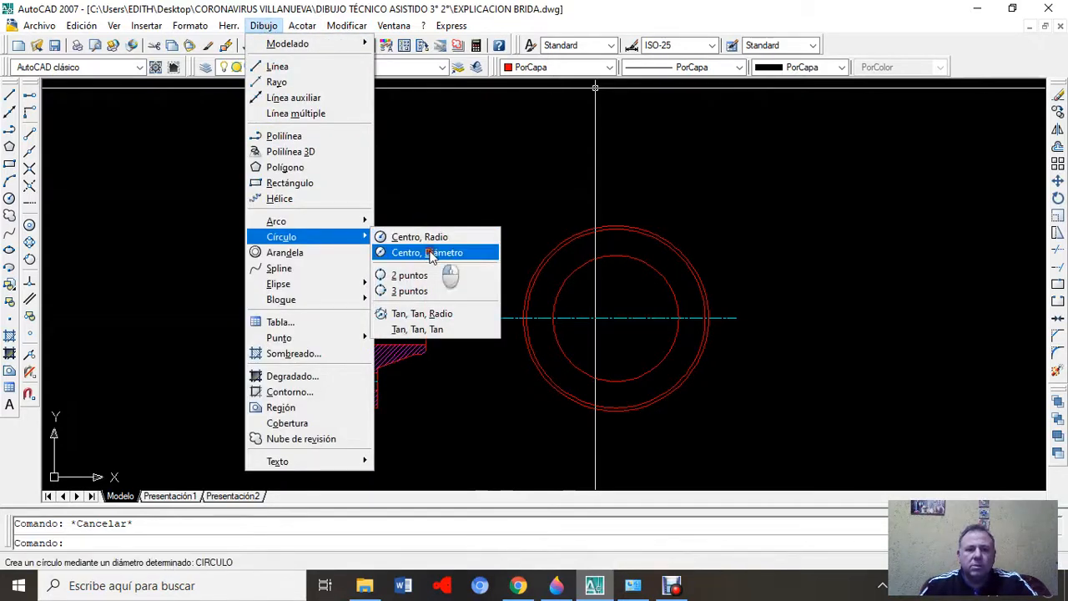
pyautogui.click(432, 253)
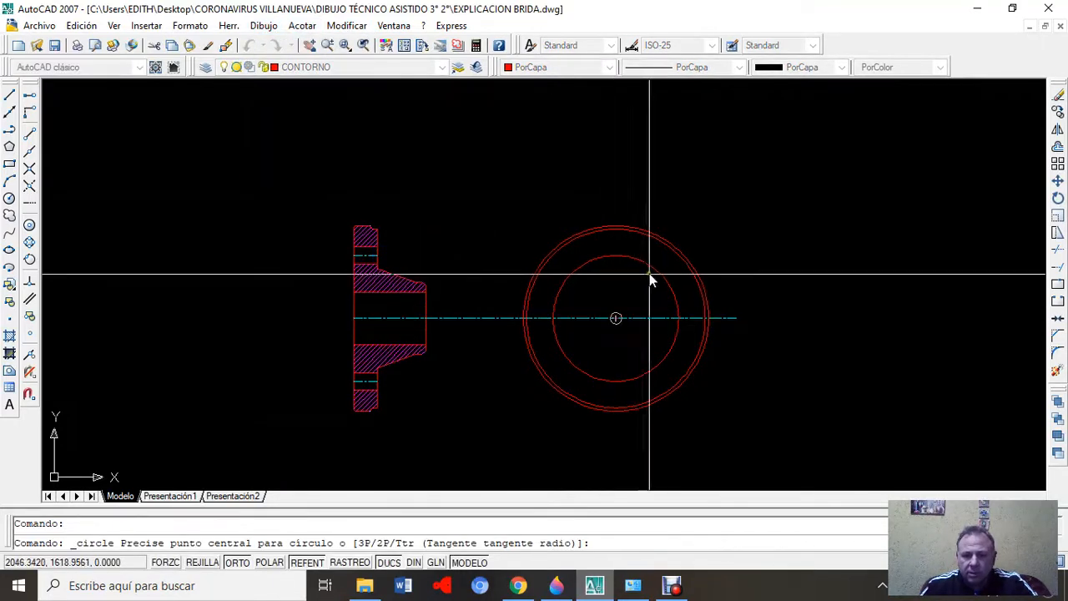
pyautogui.click(618, 318)
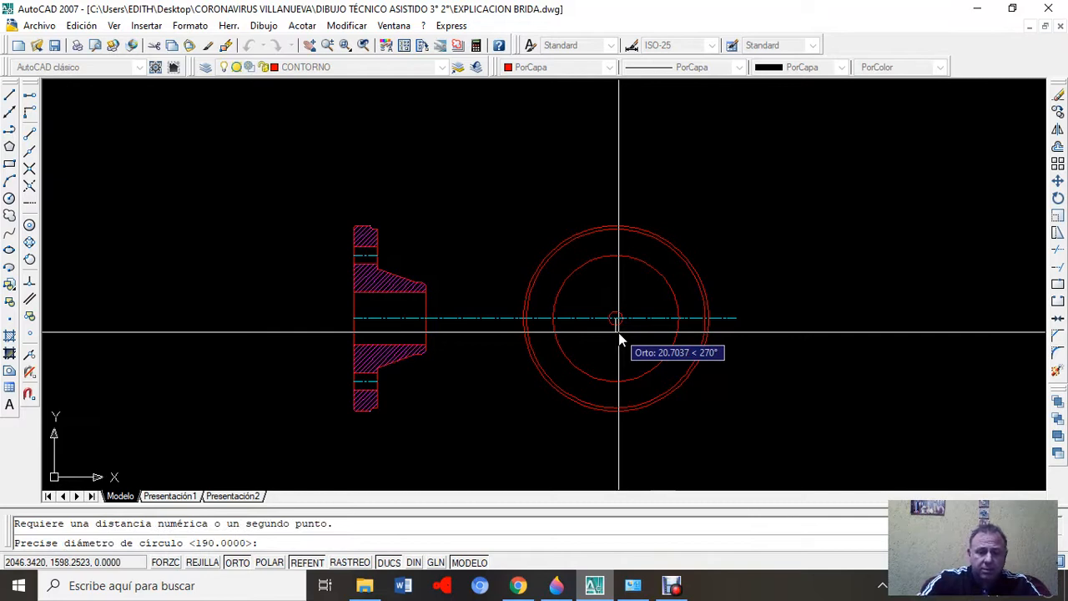
pyautogui.write('150')
pyautogui.press('Return')
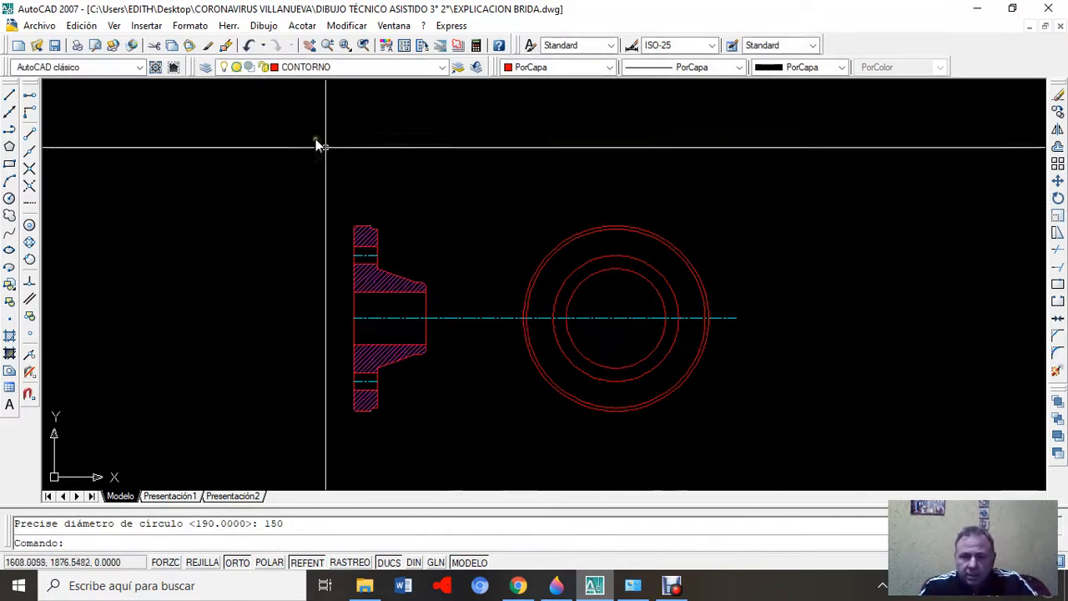
# - Draw a 109-diameter circle concentric with the others in the circular view
pyautogui.click(263, 26)
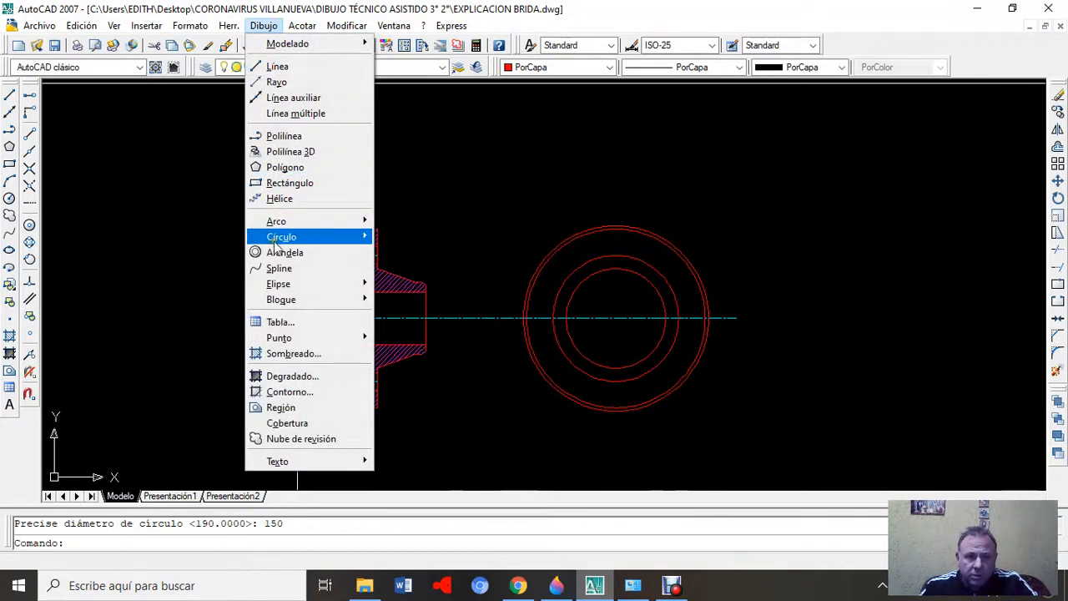
pyautogui.moveTo(277, 242)
pyautogui.click(410, 253)
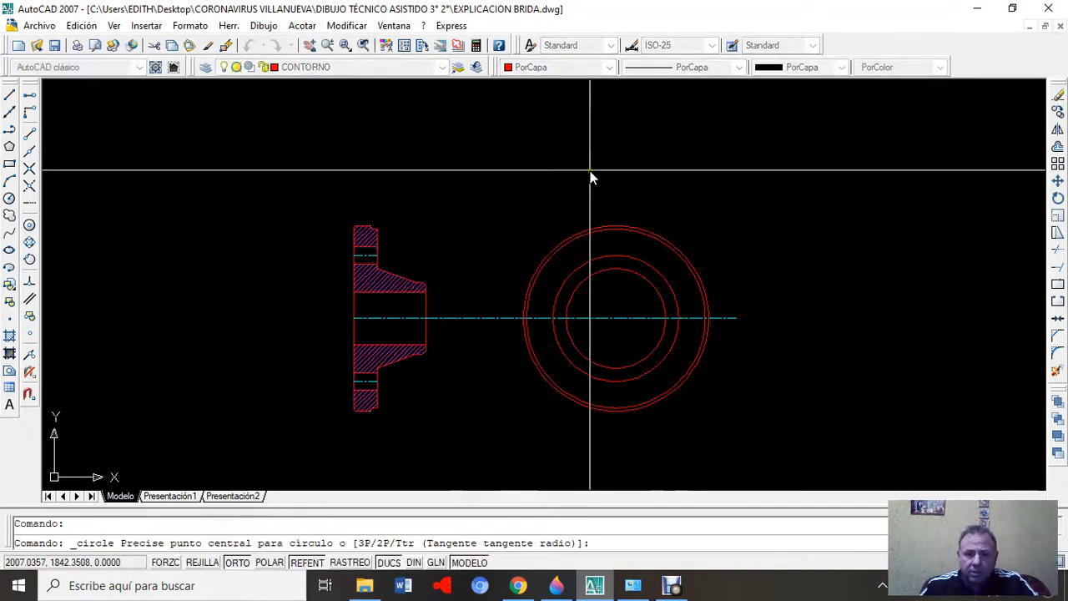
pyautogui.click(643, 297)
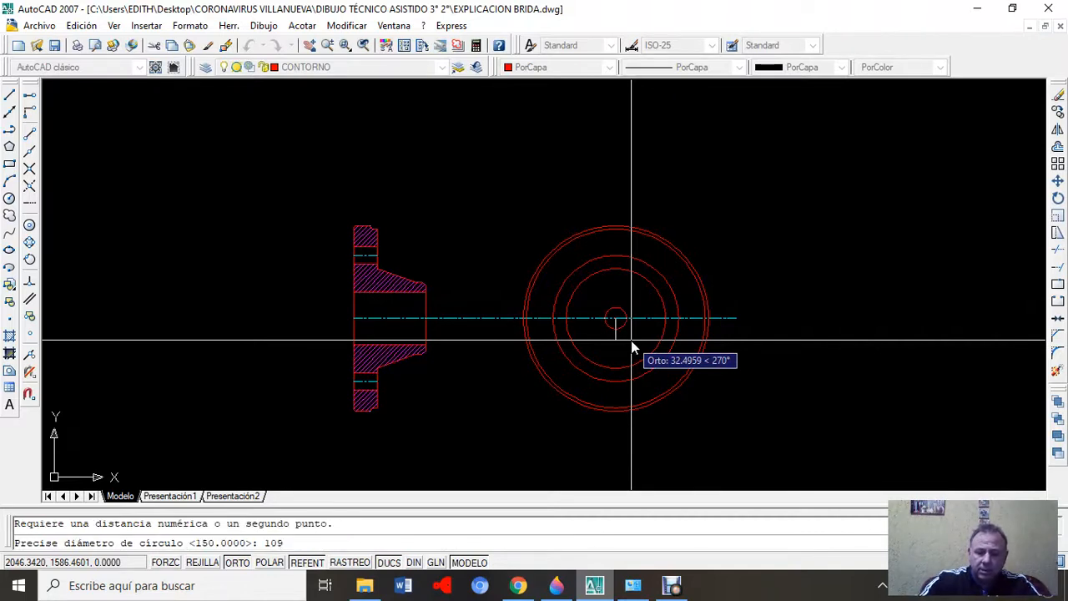
pyautogui.press('Return')
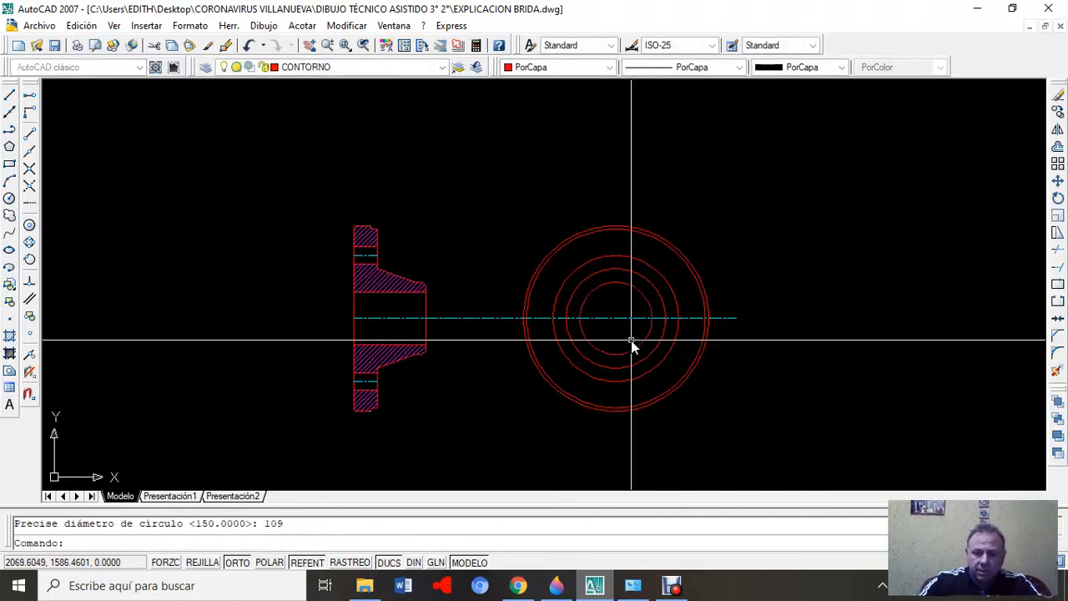
# - Draw a 99-diameter circle from the same centre, just inside the 109-diameter circle
pyautogui.click(264, 25)
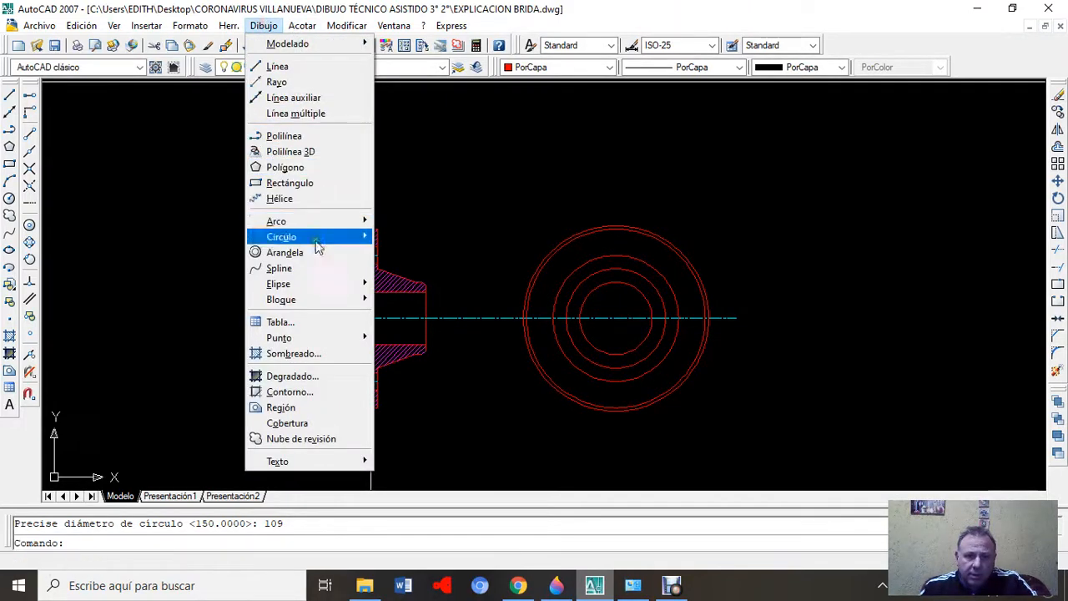
pyautogui.moveTo(326, 241)
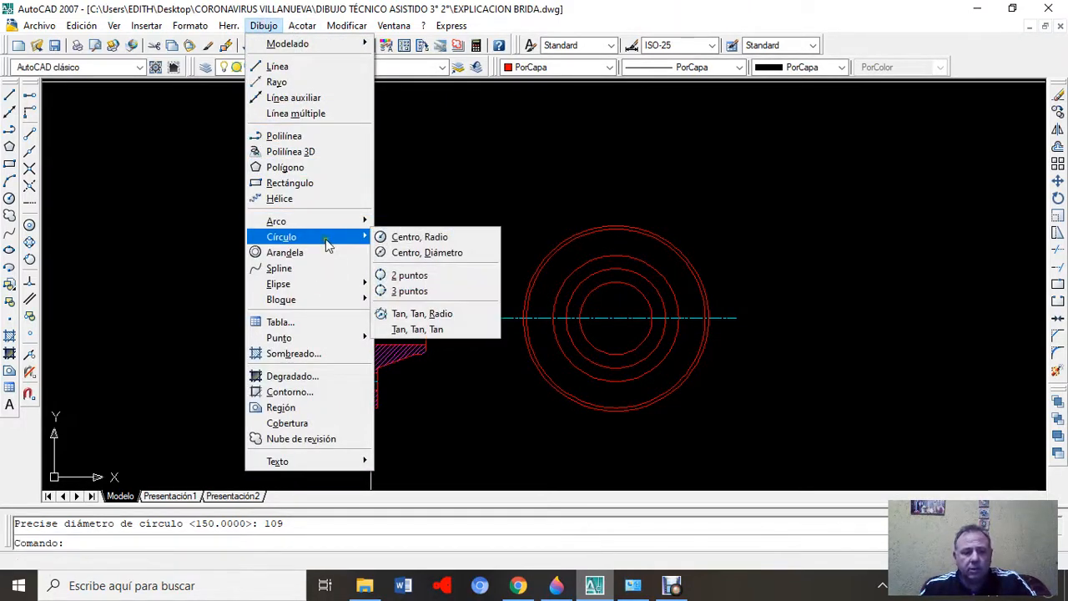
pyautogui.click(411, 255)
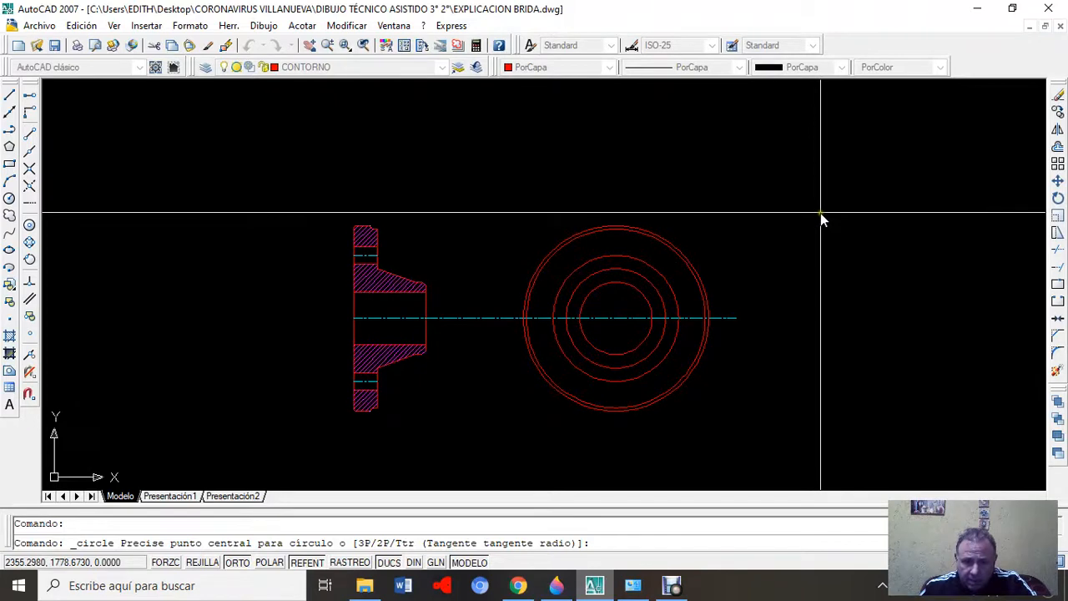
pyautogui.click(612, 273)
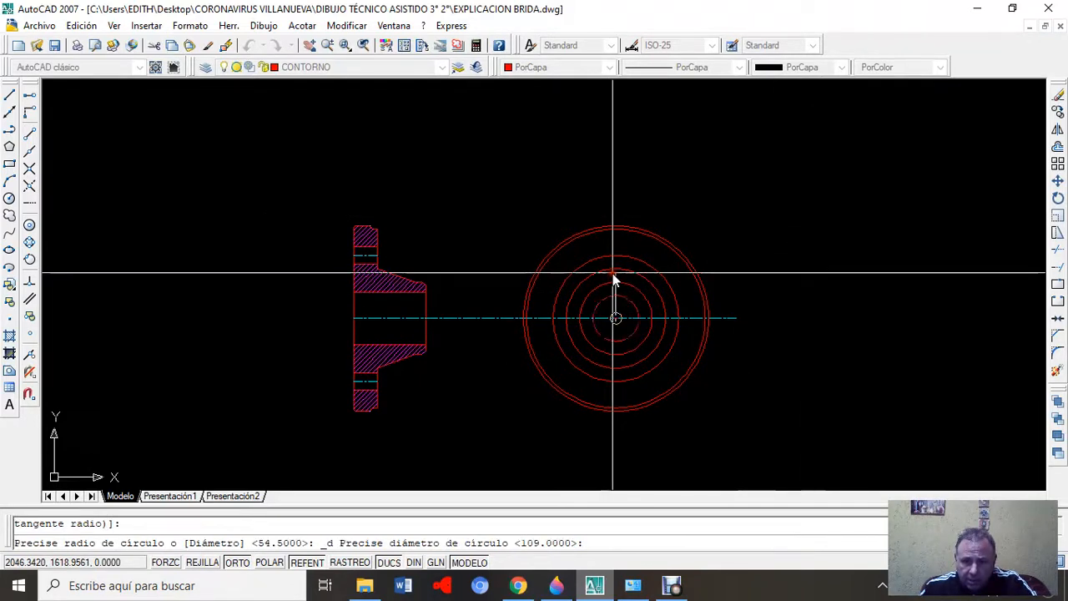
pyautogui.write('D')
pyautogui.press('Return')
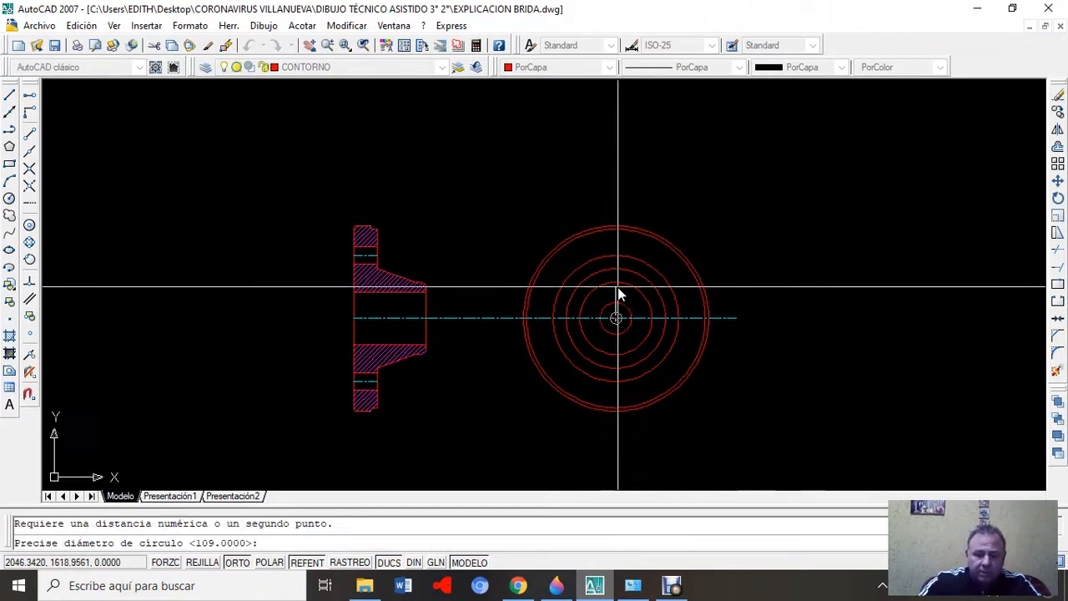
pyautogui.write('99')
pyautogui.press('Return')
# - Draw the innermost concentric circle of the circular view with a diameter of 80
pyautogui.scroll(4, 634, 326)
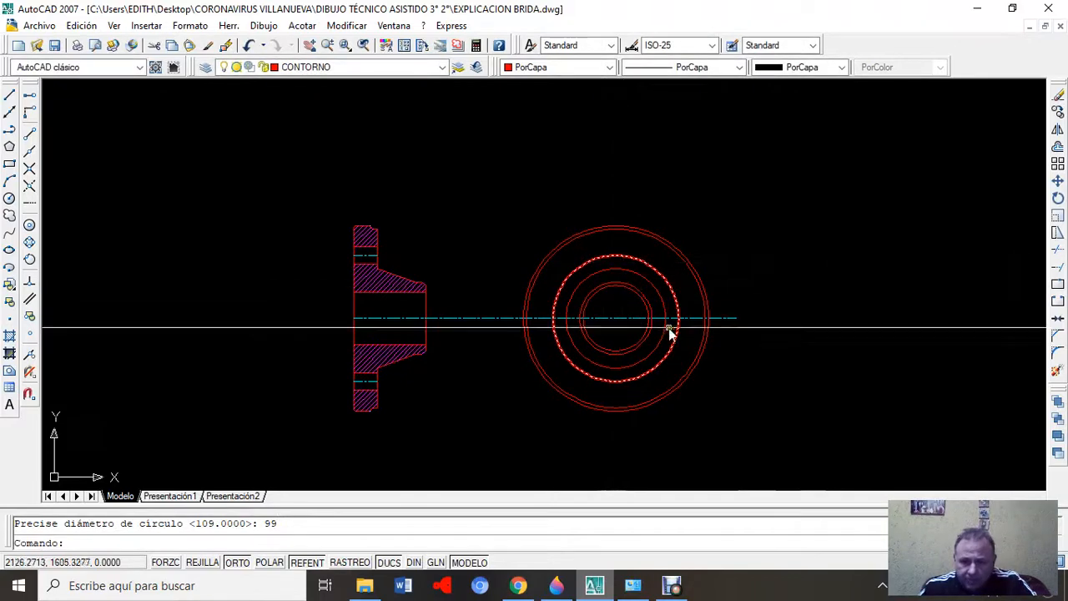
pyautogui.moveTo(595, 321); pyautogui.dragTo(640, 280, button='middle')
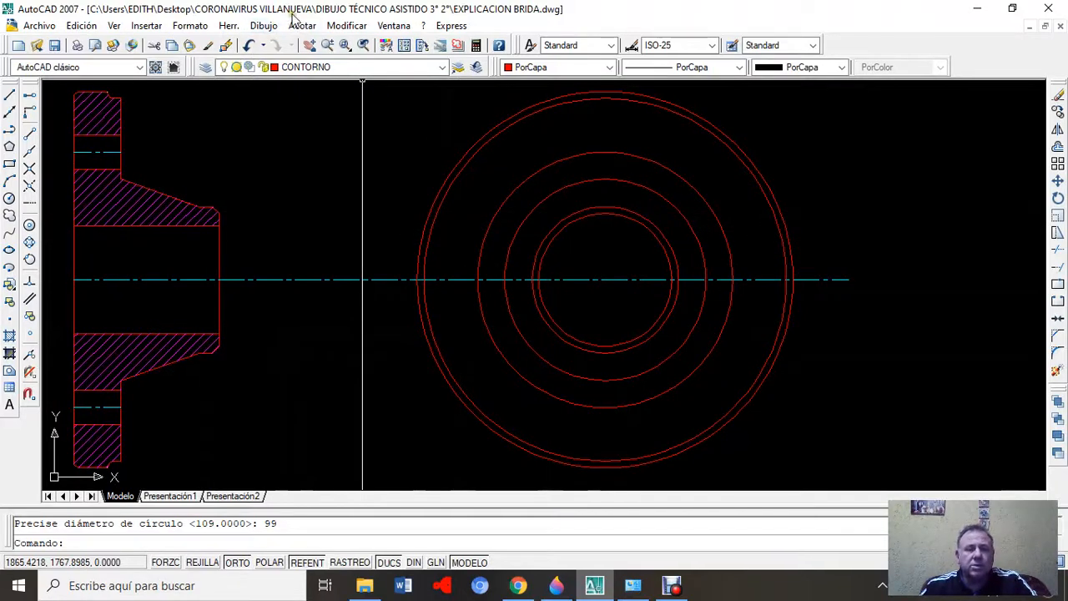
pyautogui.click(263, 26)
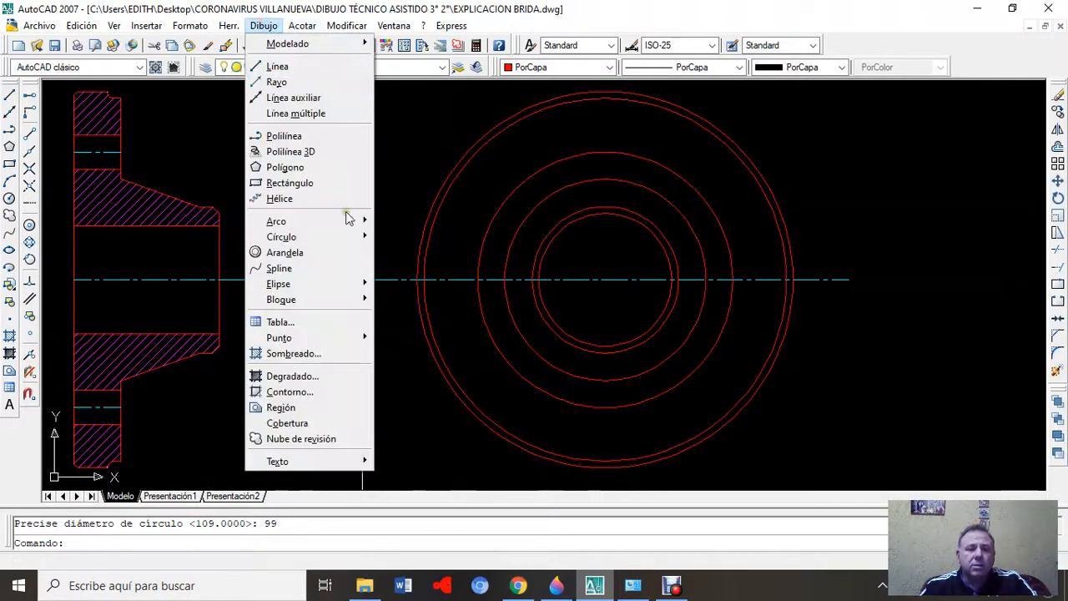
pyautogui.moveTo(363, 241)
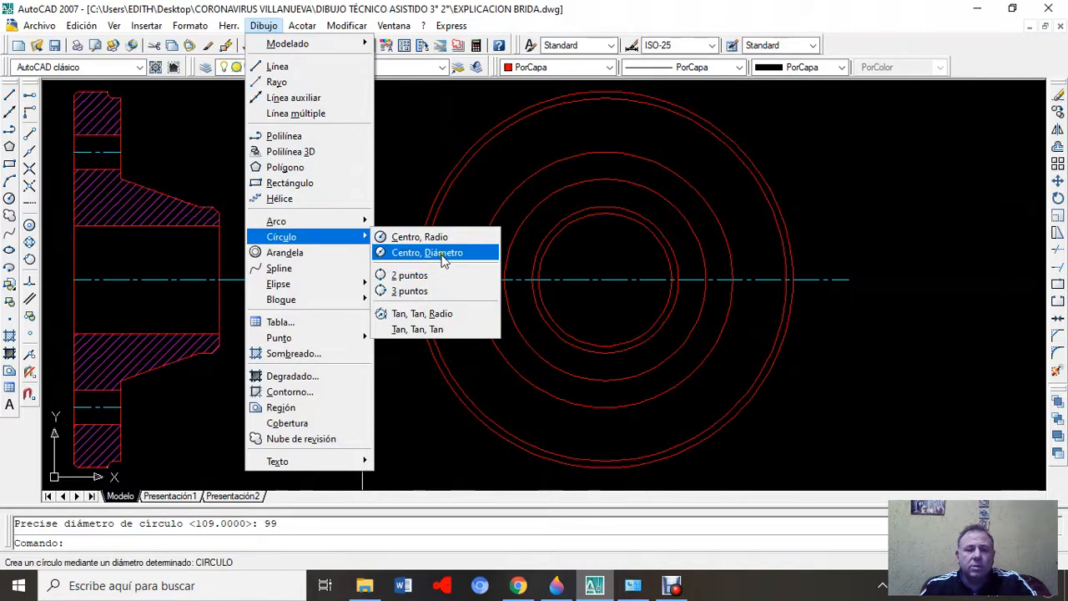
pyautogui.click(443, 254)
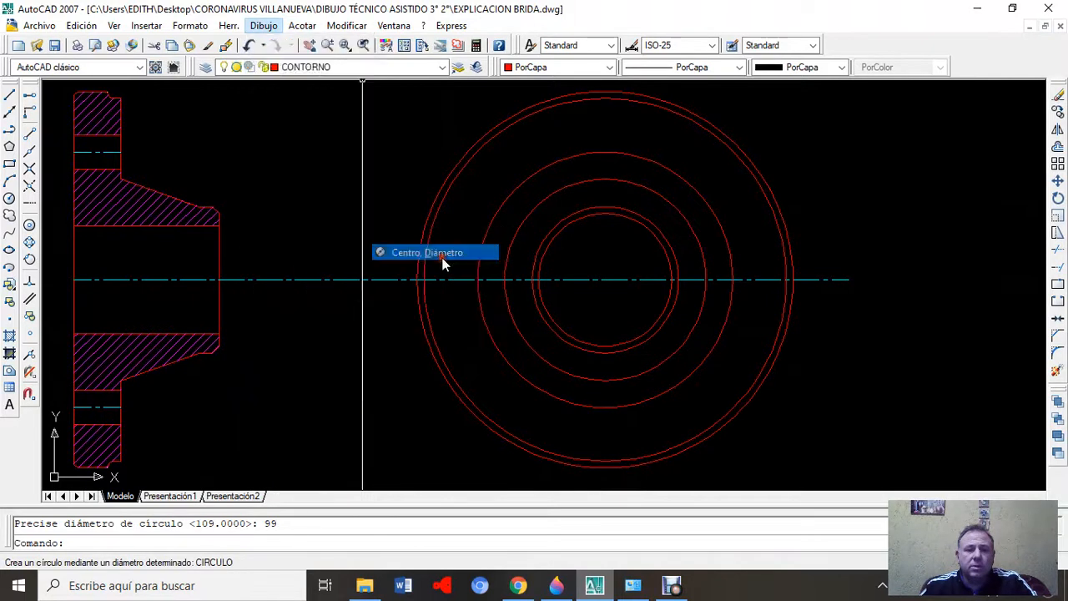
pyautogui.click(605, 282)
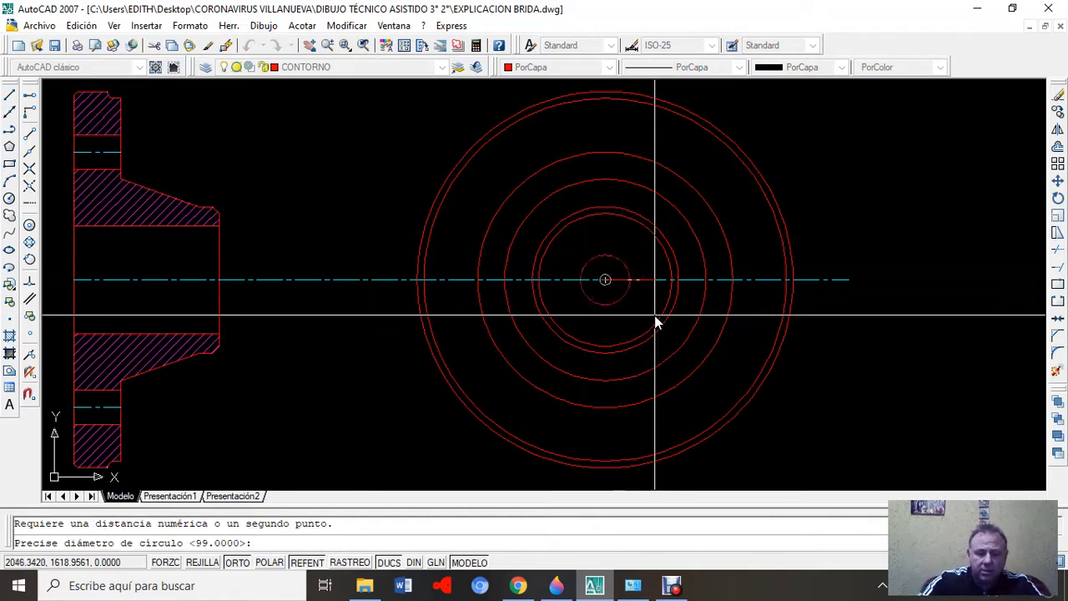
pyautogui.press('Return')
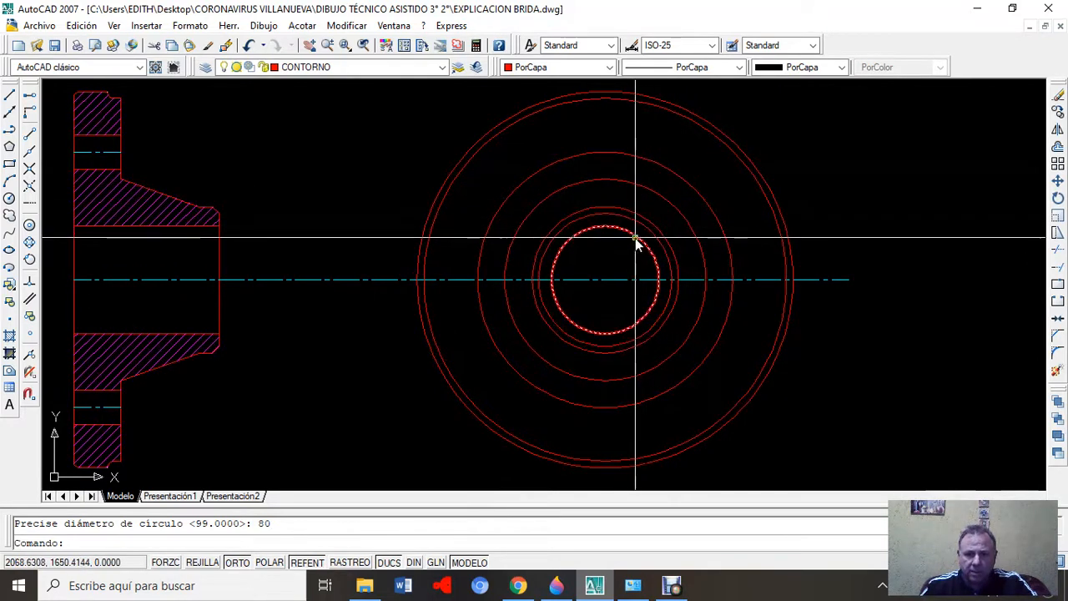
# - Compare the concentric circles with the circular view in BRIDA.dwg and return to EXPLICACION BRIDA.dwg
pyautogui.click(1029, 28)
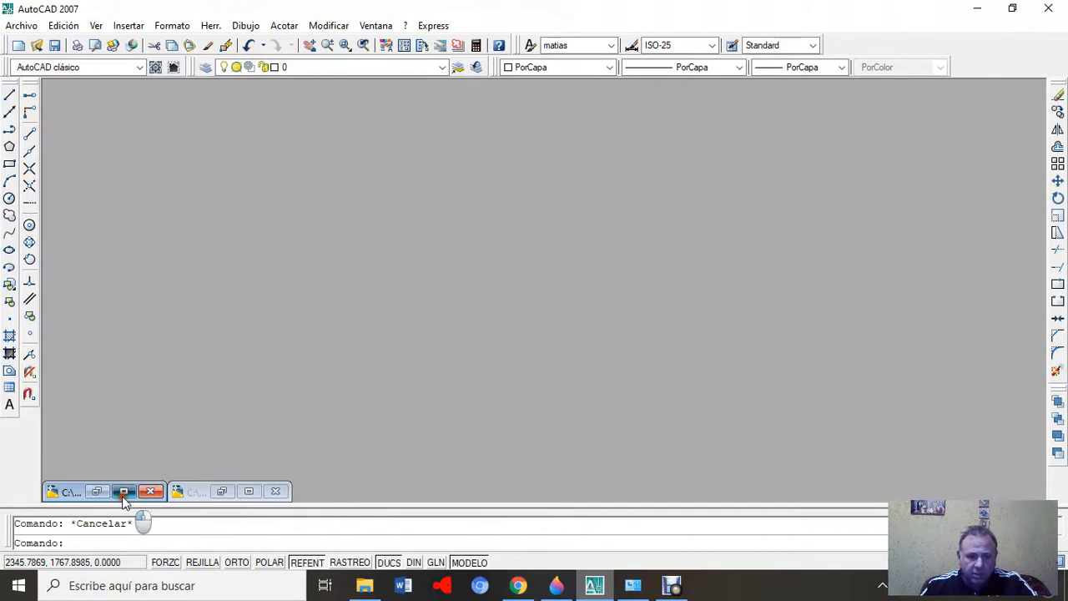
pyautogui.click(124, 492)
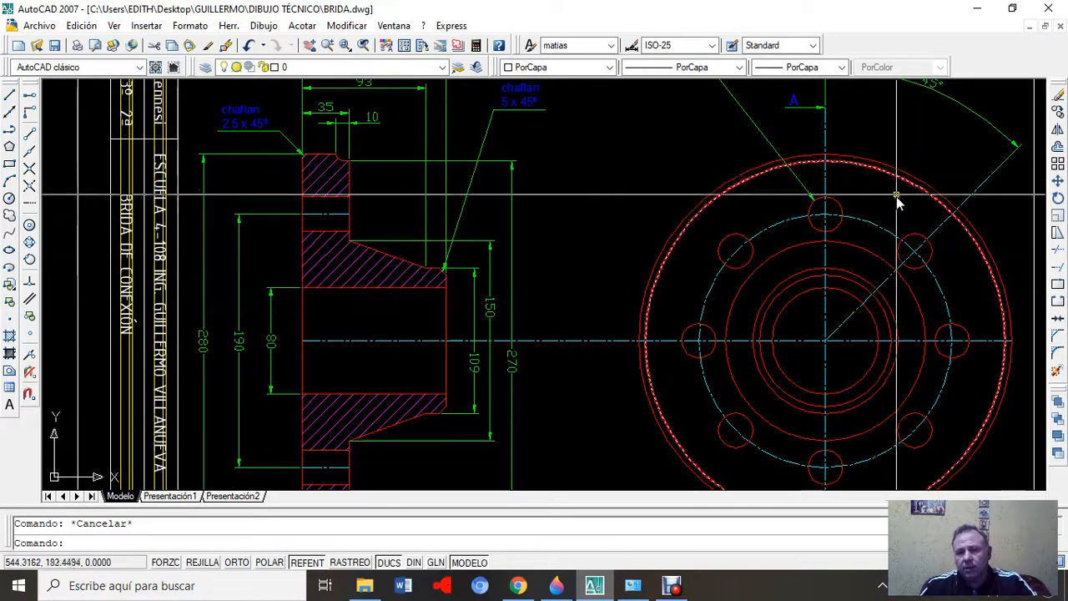
pyautogui.click(1032, 29)
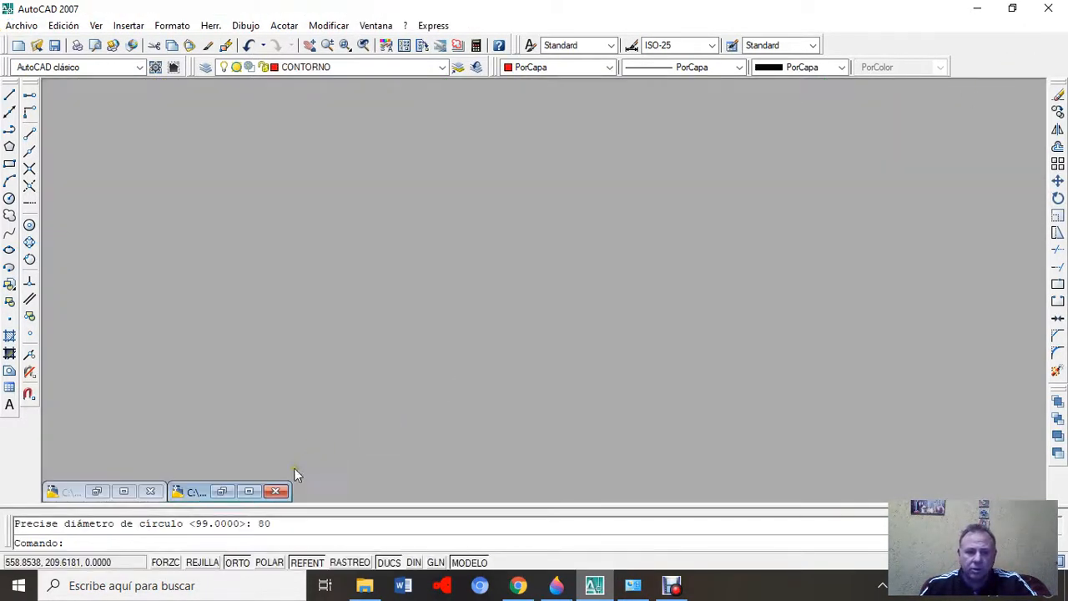
pyautogui.click(249, 492)
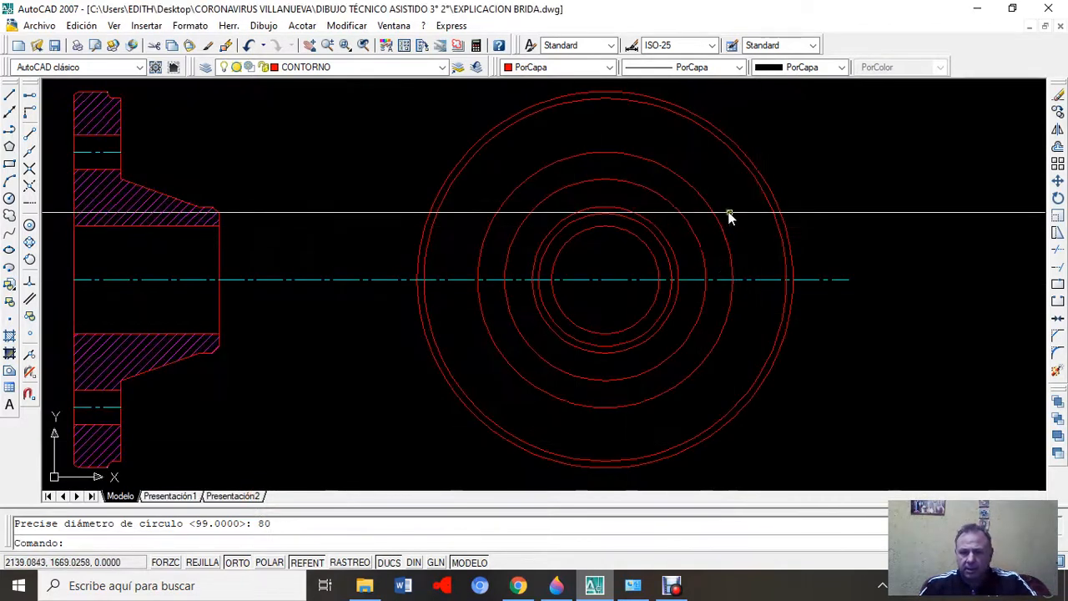
# - Assign the 190-diameter circle to the EJES layer and clear the selection
pyautogui.click(705, 198)
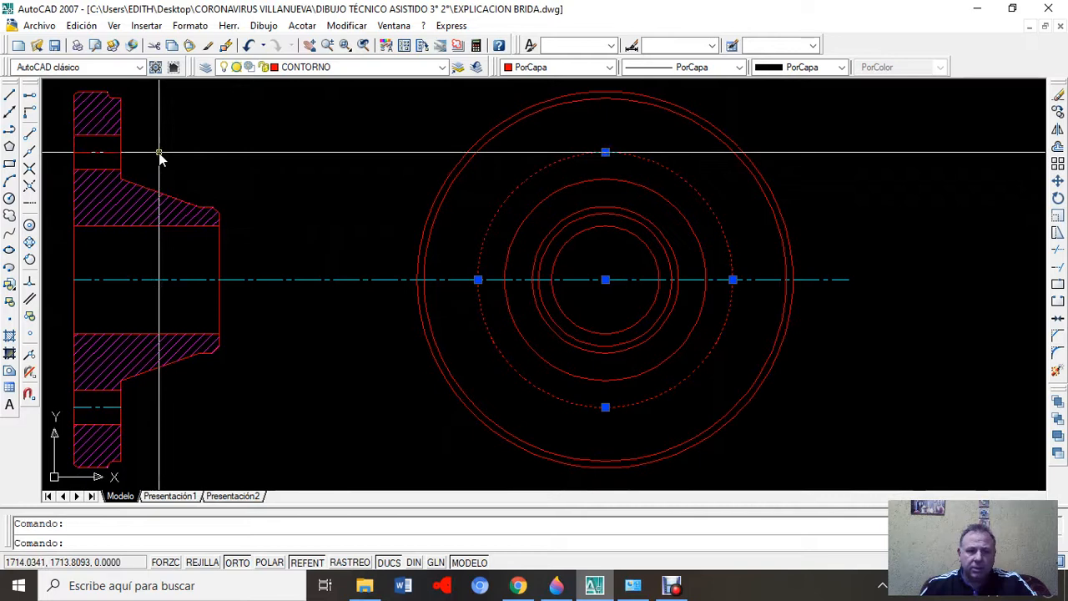
pyautogui.click(443, 69)
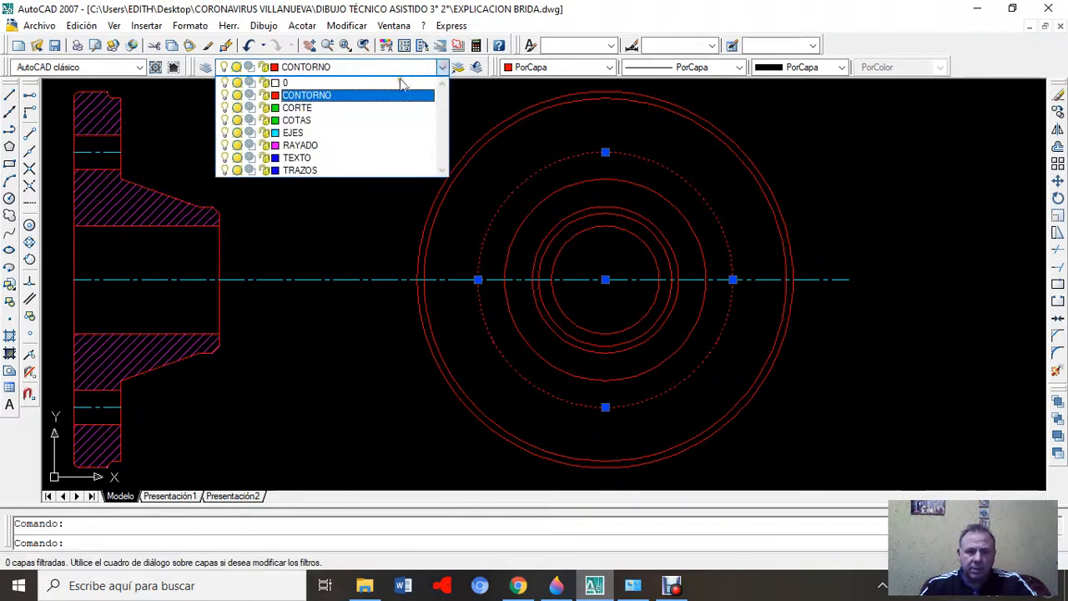
pyautogui.click(348, 133)
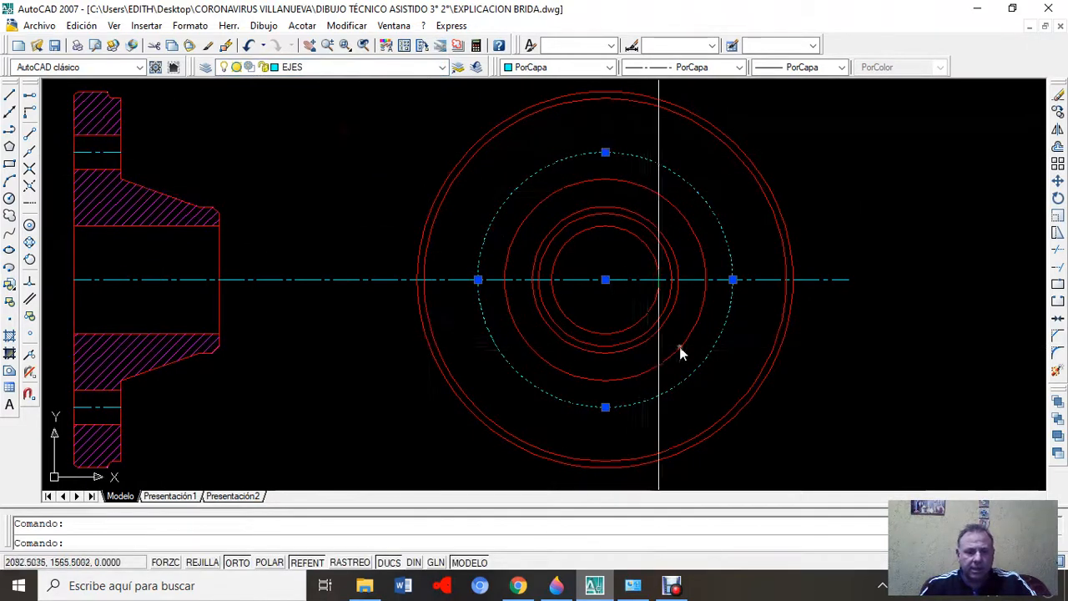
pyautogui.press('Escape')
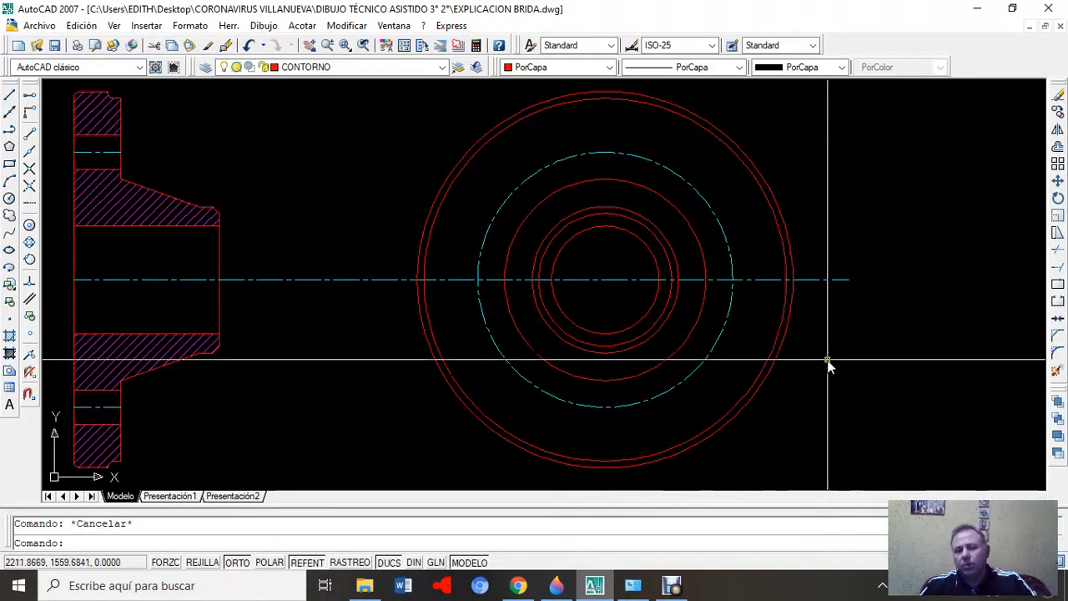
# - Switch to the reference drawing BRIDA.dwg and examine the bolt holes and centre lines of its circular view
pyautogui.scroll(-3, 834, 333)
pyautogui.scroll(1, 822, 343)
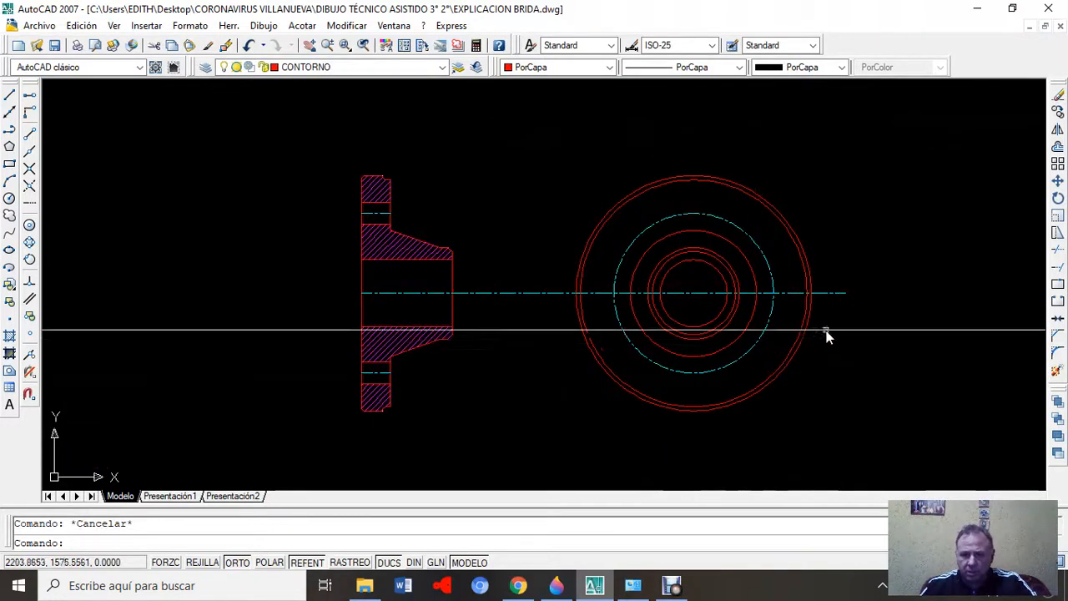
pyautogui.moveTo(863, 328); pyautogui.dragTo(768, 309, button='middle')
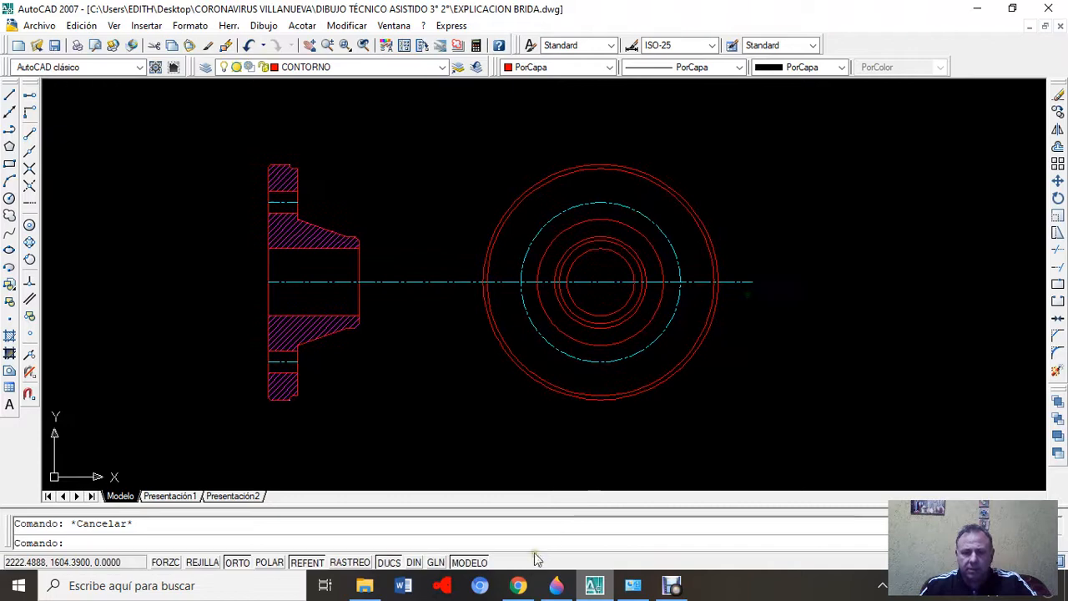
pyautogui.click(1029, 26)
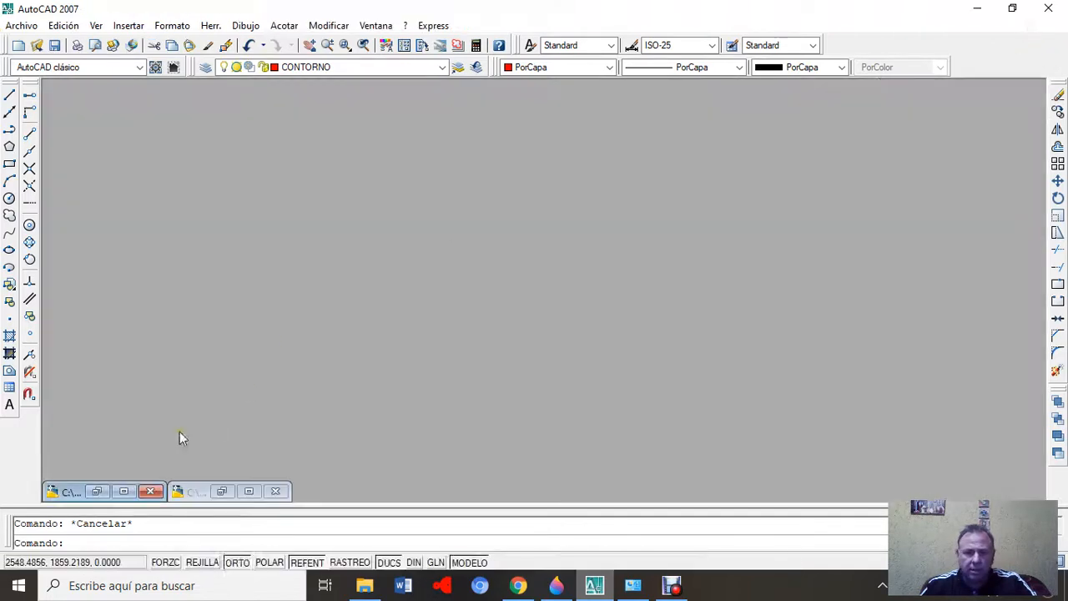
pyautogui.click(124, 491)
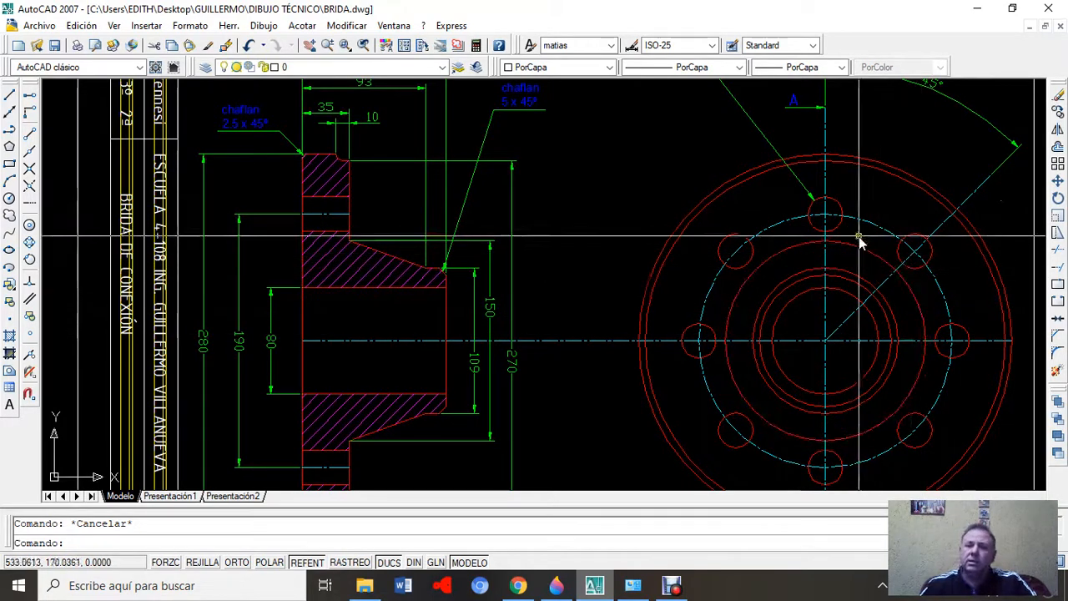
# - Read the bolt-hole note above the circular view in BRIDA.dwg and return to the circular view in EXPLICACION BRIDA.dwg
pyautogui.moveTo(737, 147)
pyautogui.mouseDown(button='middle')
pyautogui.moveTo(750, 162)
pyautogui.moveTo(690, 284)
pyautogui.mouseUp(button='middle')
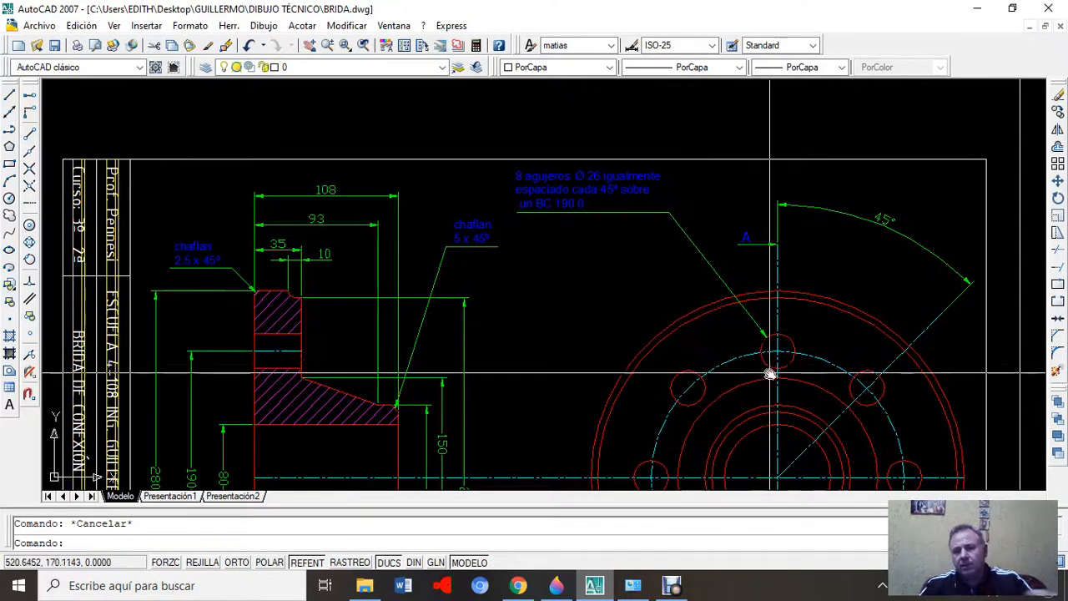
pyautogui.click(1031, 29)
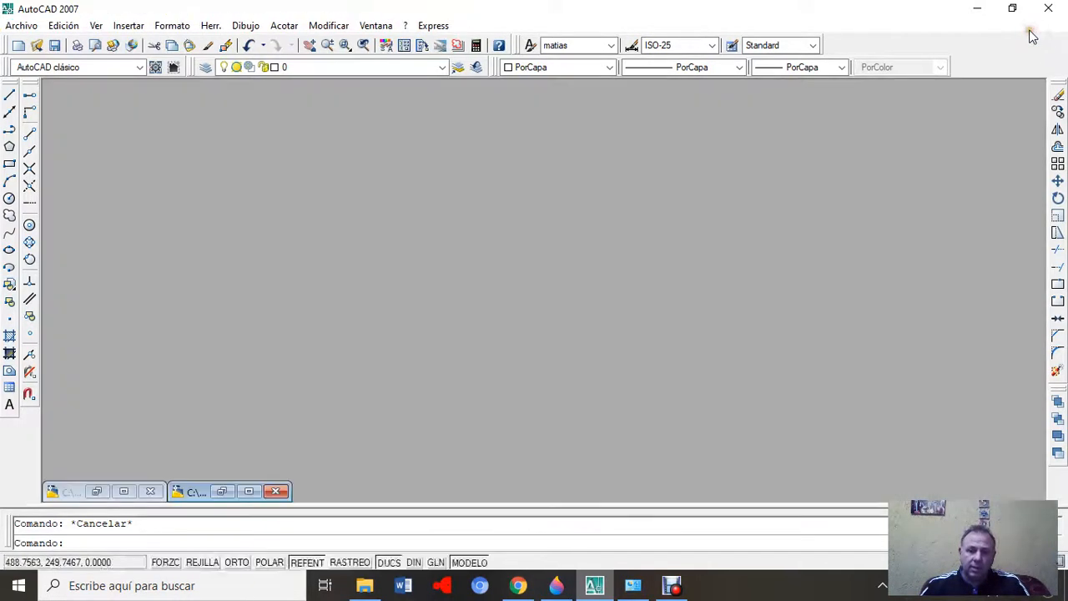
pyautogui.click(250, 492)
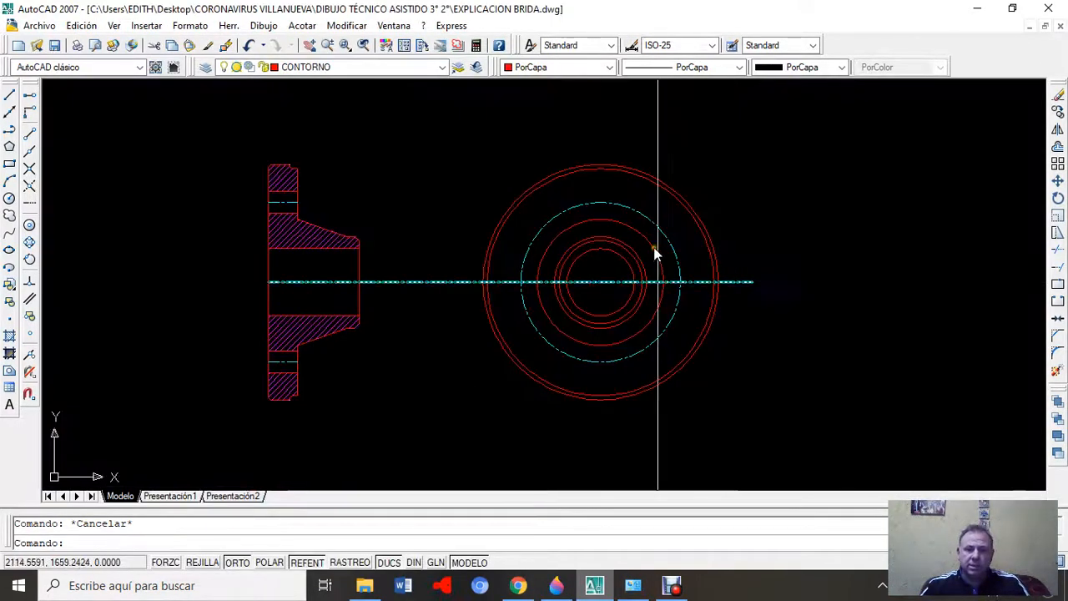
pyautogui.scroll(2, 753, 212)
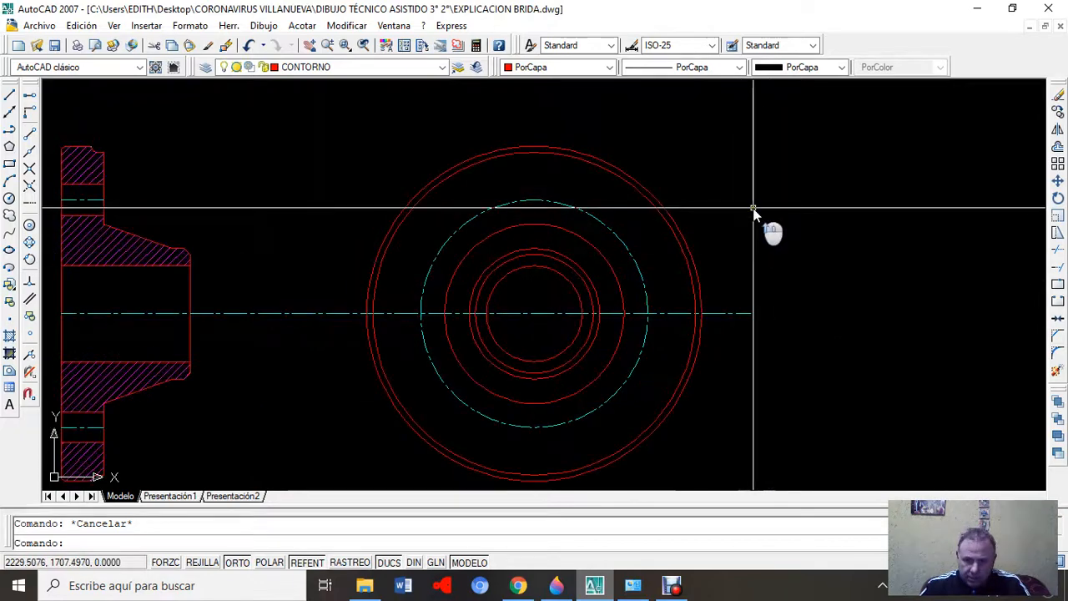
pyautogui.moveTo(754, 244)
pyautogui.mouseDown(button='middle')
pyautogui.moveTo(777, 258)
pyautogui.moveTo(741, 214)
pyautogui.moveTo(739, 191)
pyautogui.moveTo(729, 242)
pyautogui.mouseUp(button='middle')
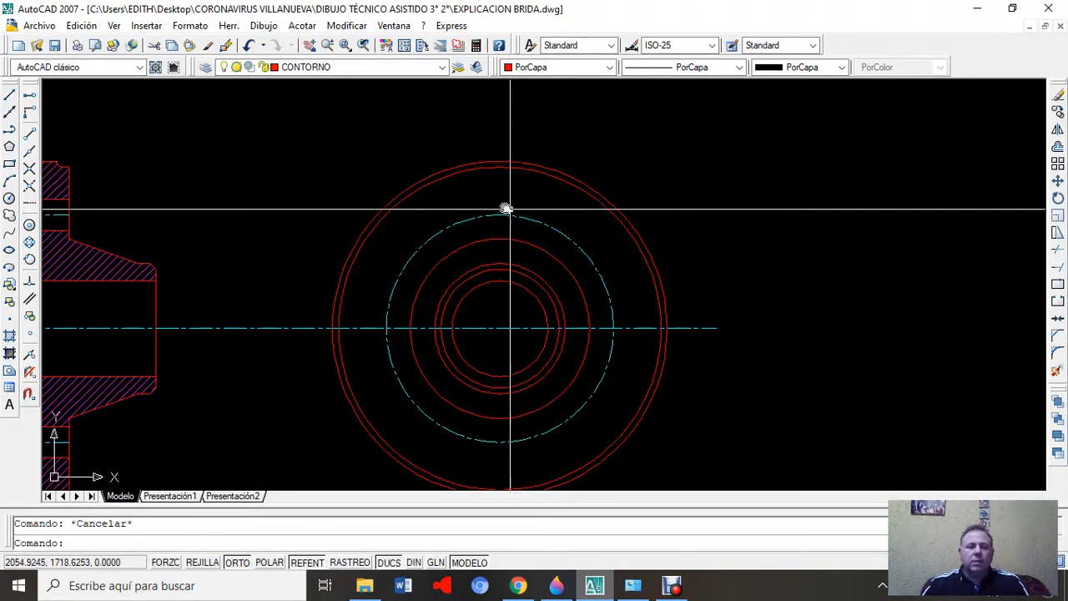
pyautogui.moveTo(695, 289)
pyautogui.mouseDown(button='middle')
pyautogui.moveTo(719, 250)
pyautogui.moveTo(702, 260)
pyautogui.moveTo(701, 276)
pyautogui.mouseUp(button='middle')
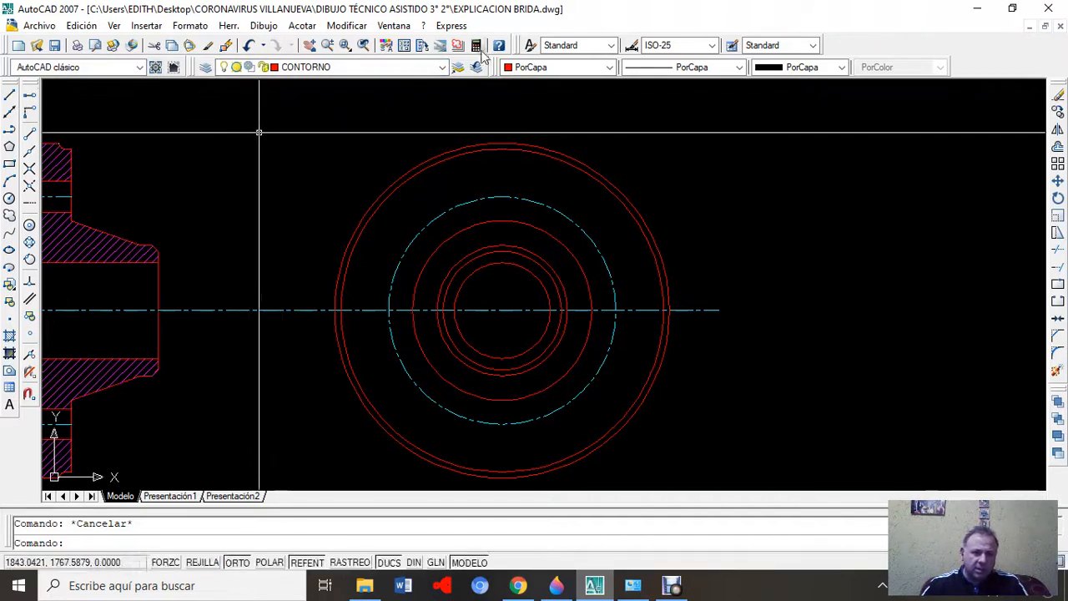
# - Make layer 0 current and draw a vertical auxiliary line from the concentric circles' centre up beyond the outer circle
pyautogui.click(439, 73)
pyautogui.click(362, 80)
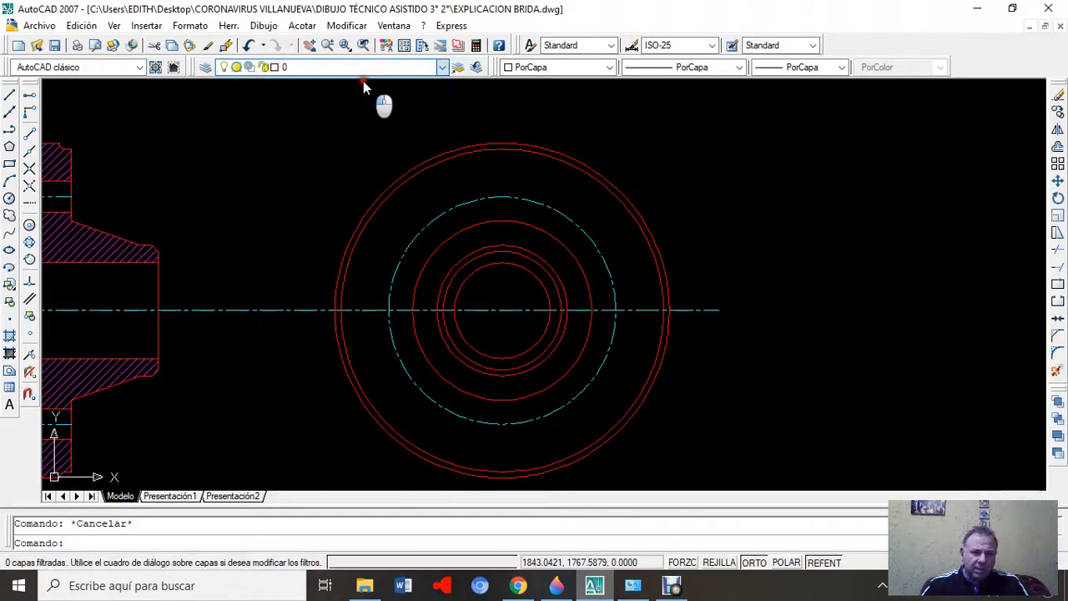
pyautogui.click(9, 94)
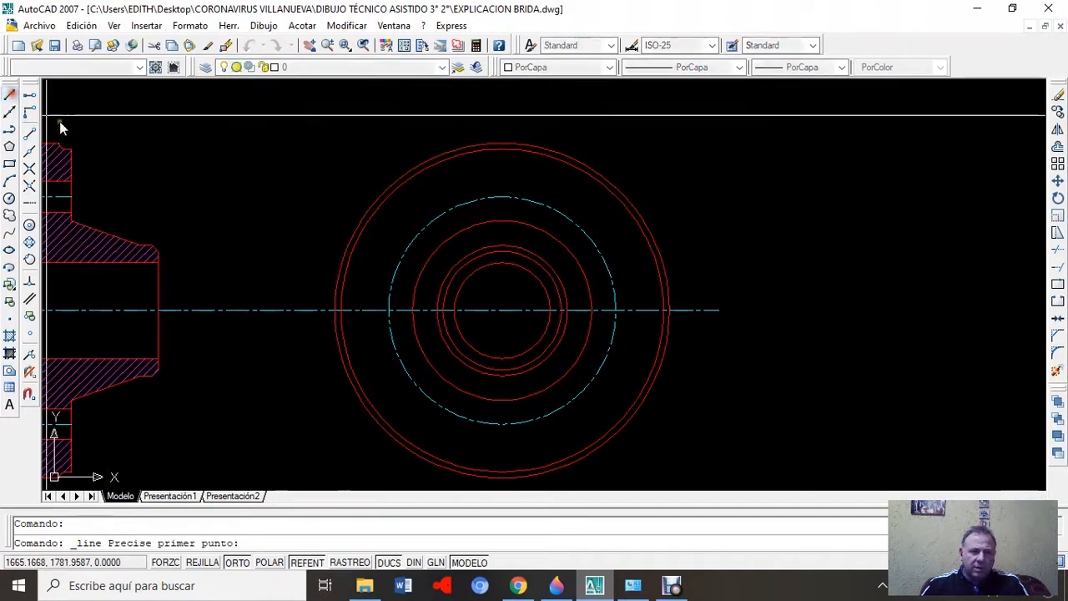
pyautogui.click(505, 312)
pyautogui.click(511, 105)
pyautogui.press('Escape')
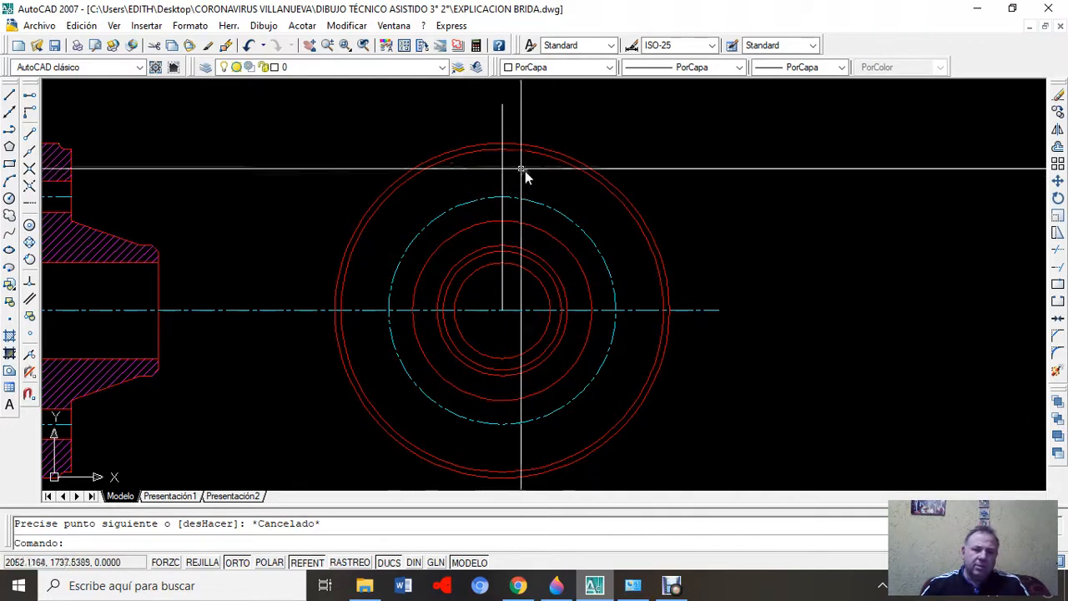
# - Make CONTORNO the current layer and draw a 26-diameter circle where the vertical line crosses the EJES bolt circle
pyautogui.click(417, 66)
pyautogui.click(330, 97)
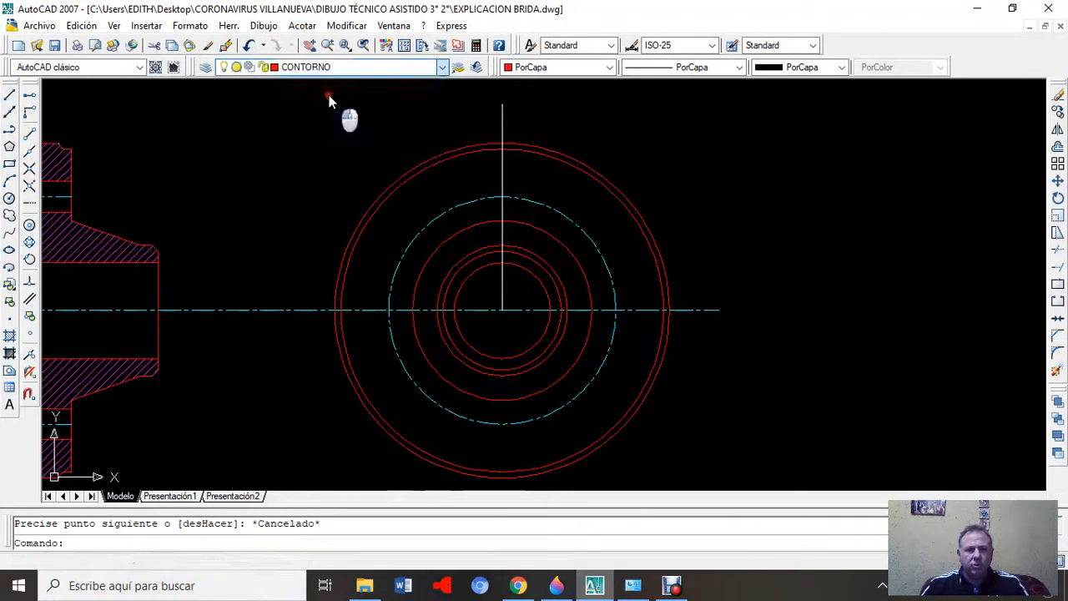
pyautogui.click(264, 26)
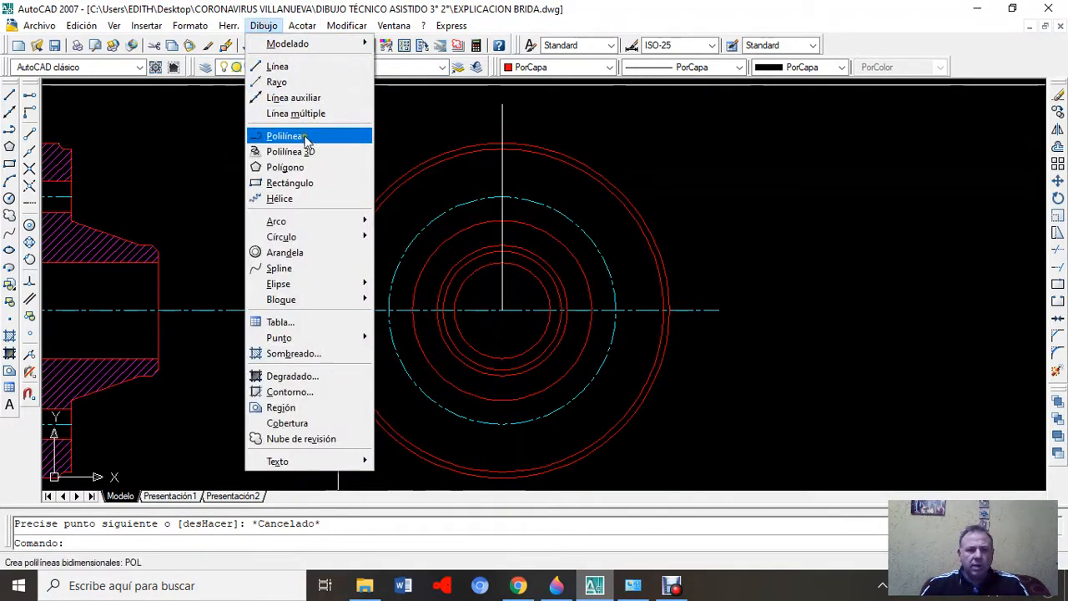
pyautogui.moveTo(321, 236)
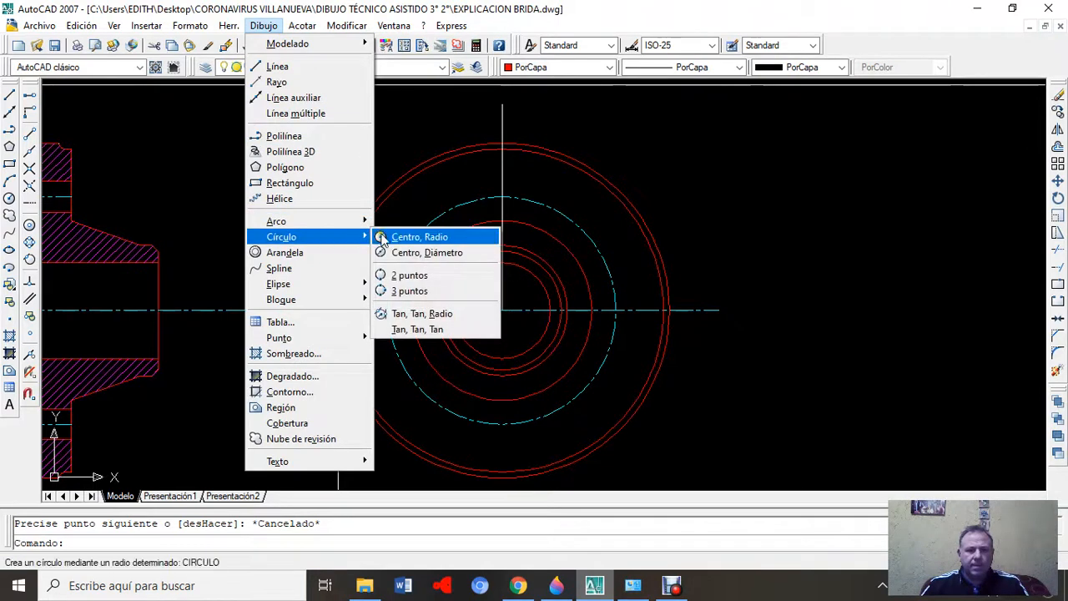
pyautogui.click(396, 255)
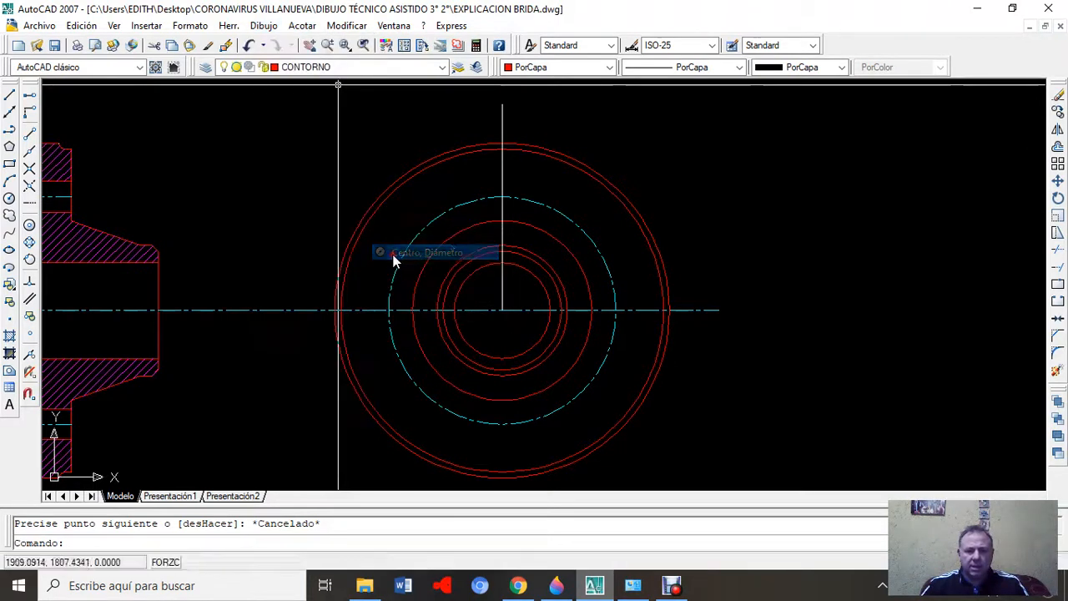
pyautogui.click(502, 199)
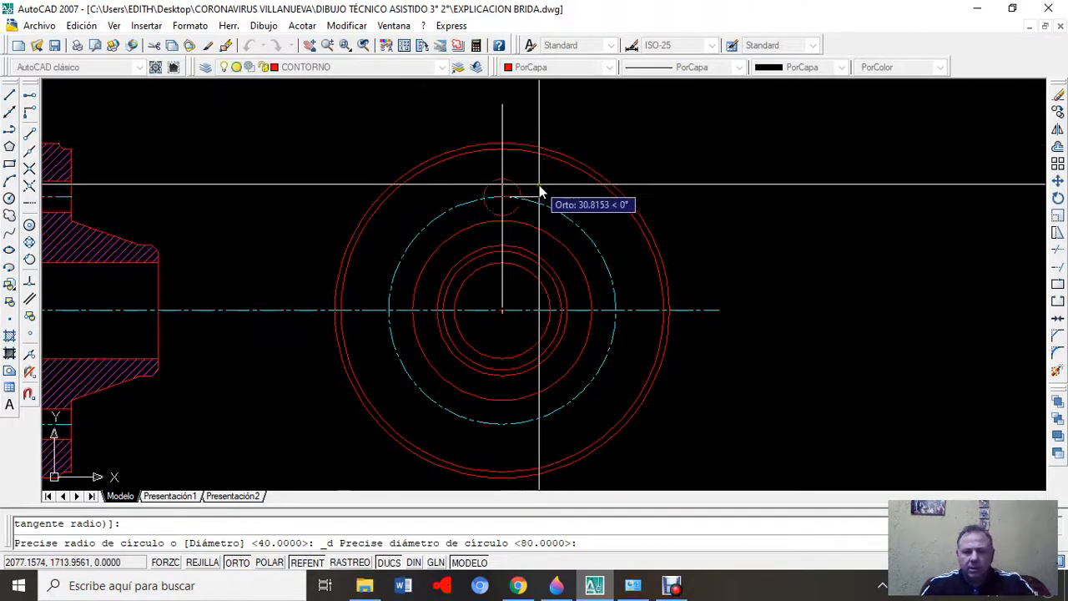
pyautogui.press('Return')
pyautogui.write('2')
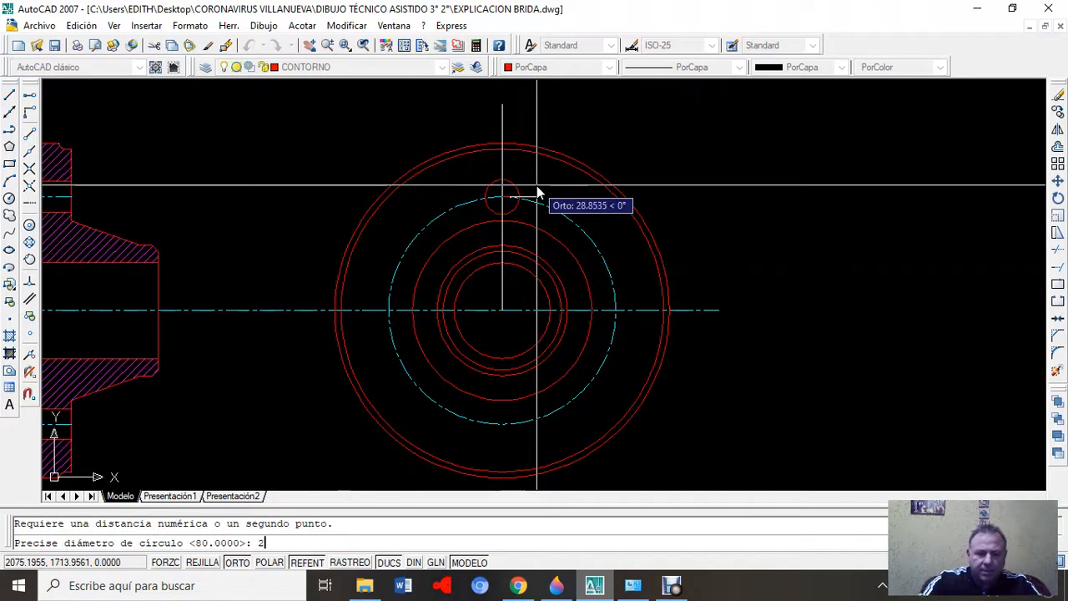
pyautogui.write('6')
pyautogui.press('Return')
pyautogui.press('Escape')
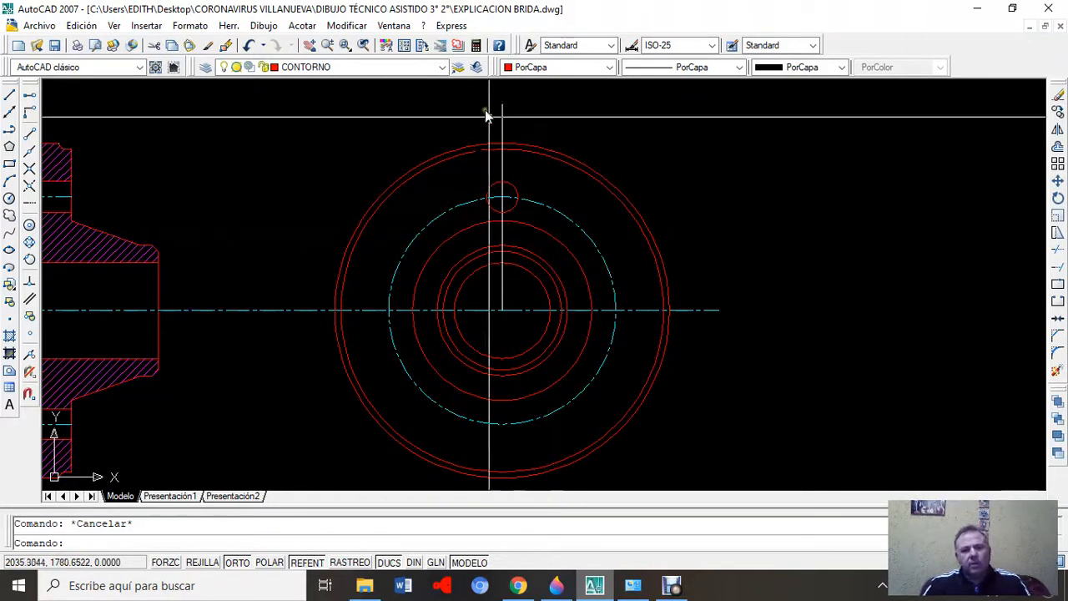
# - Start a polar array and set its centre point at the centre of the concentric circles
pyautogui.click(357, 28)
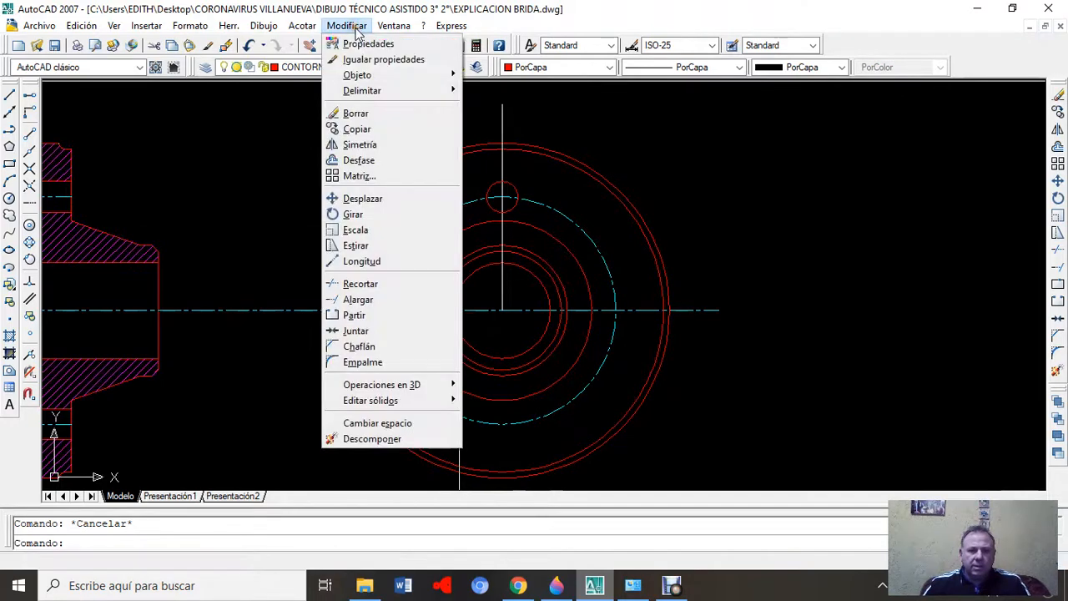
pyautogui.click(349, 175)
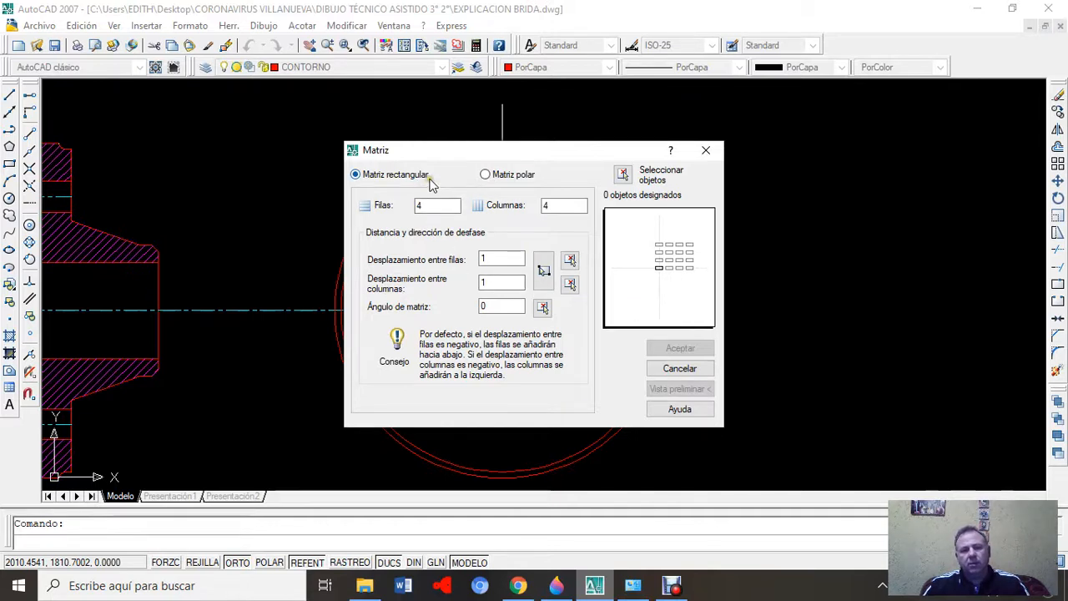
pyautogui.click(487, 176)
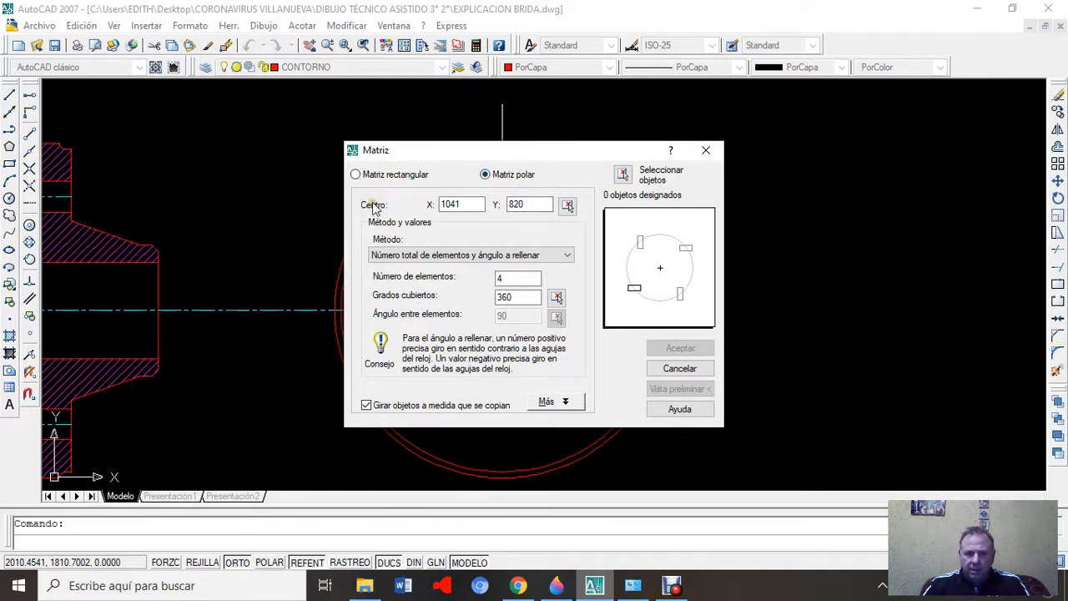
pyautogui.click(566, 206)
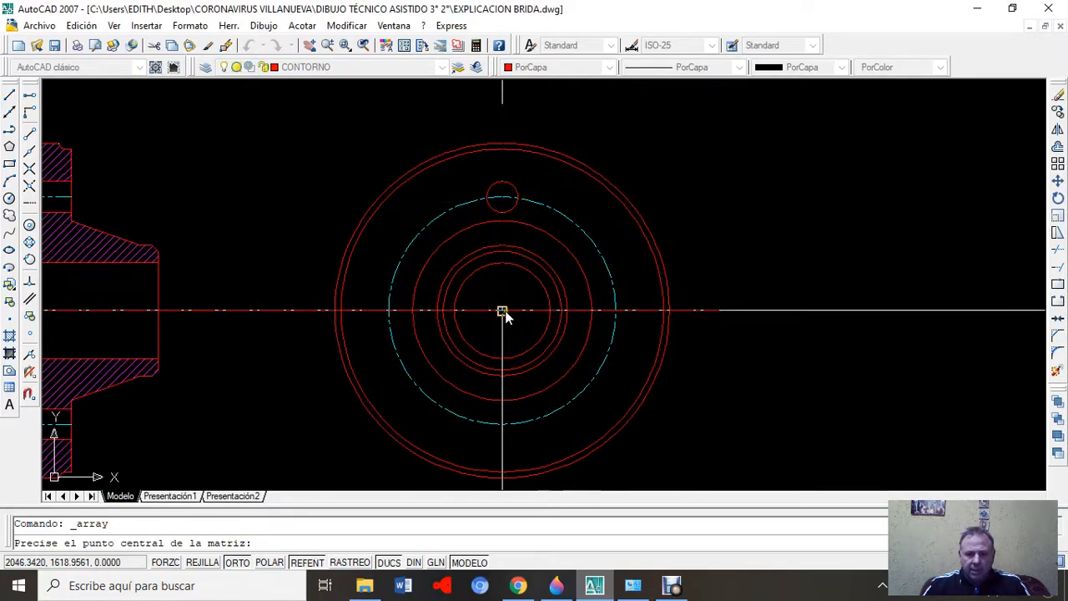
pyautogui.scroll(3, 505, 312)
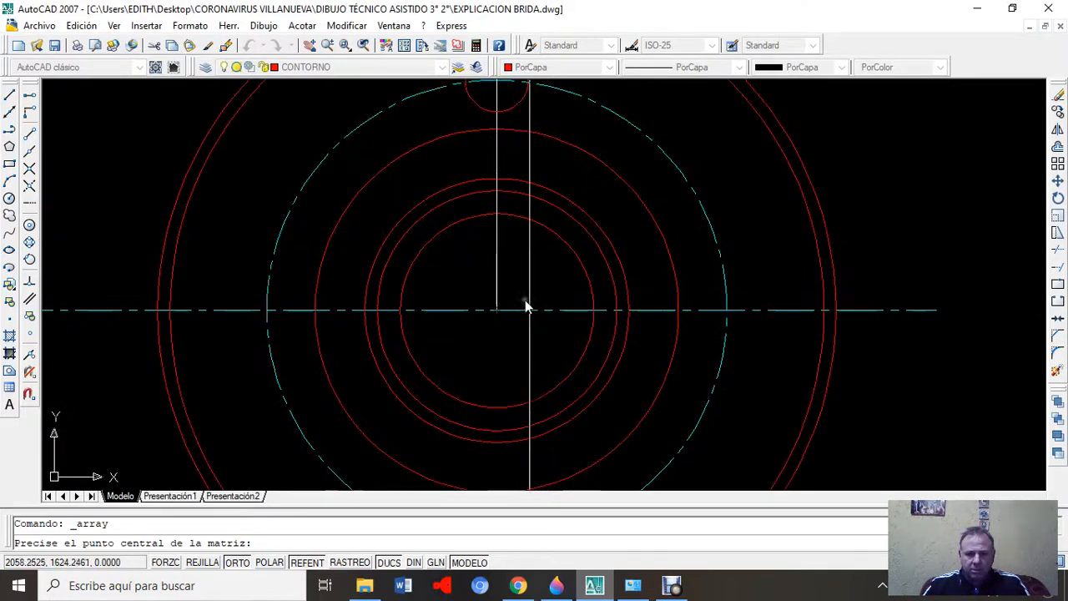
pyautogui.click(543, 235)
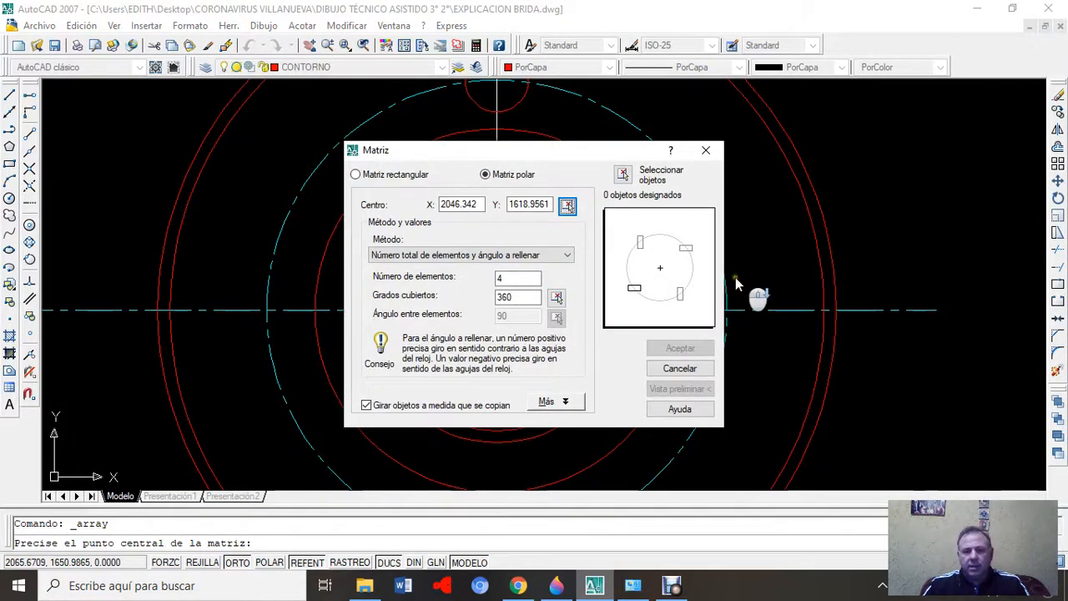
# - Set the array to 8 elements over 360 degrees, select the 26-diameter bolt hole and create the array
pyautogui.doubleClick(519, 278)
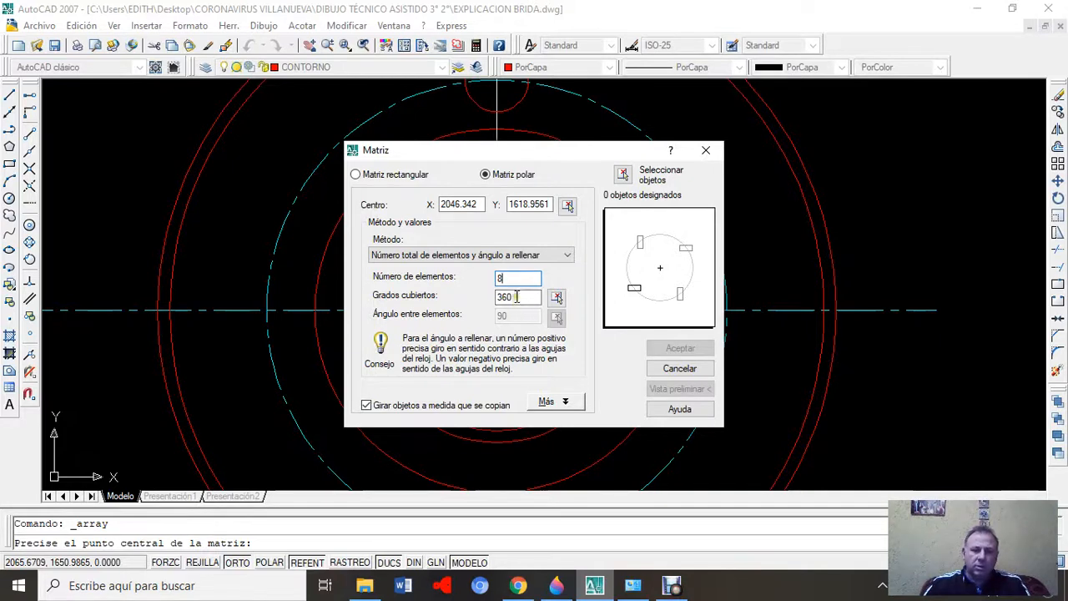
pyautogui.click(623, 176)
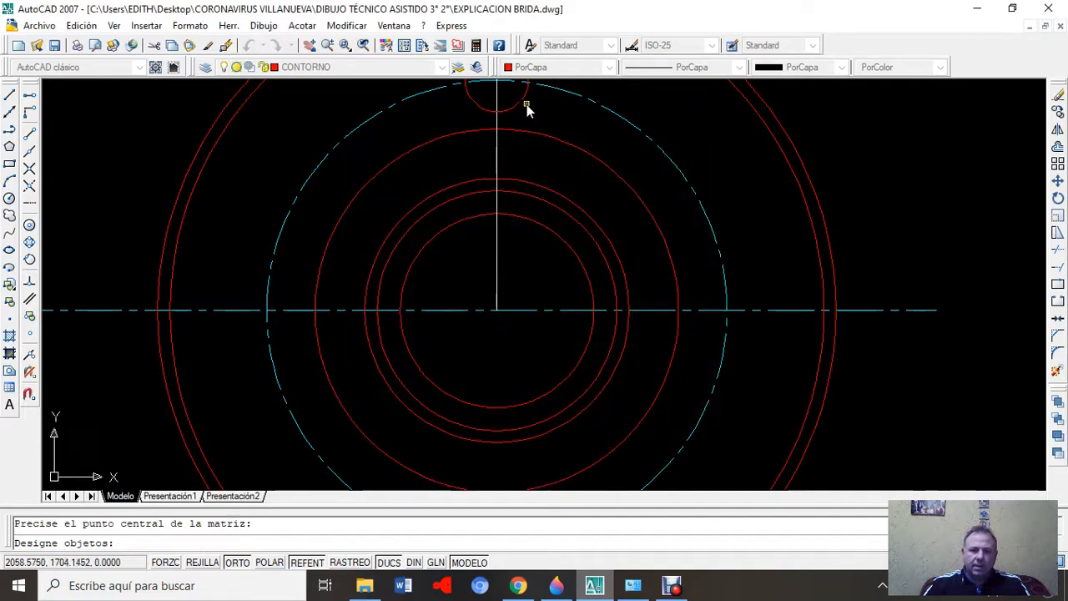
pyautogui.click(523, 100)
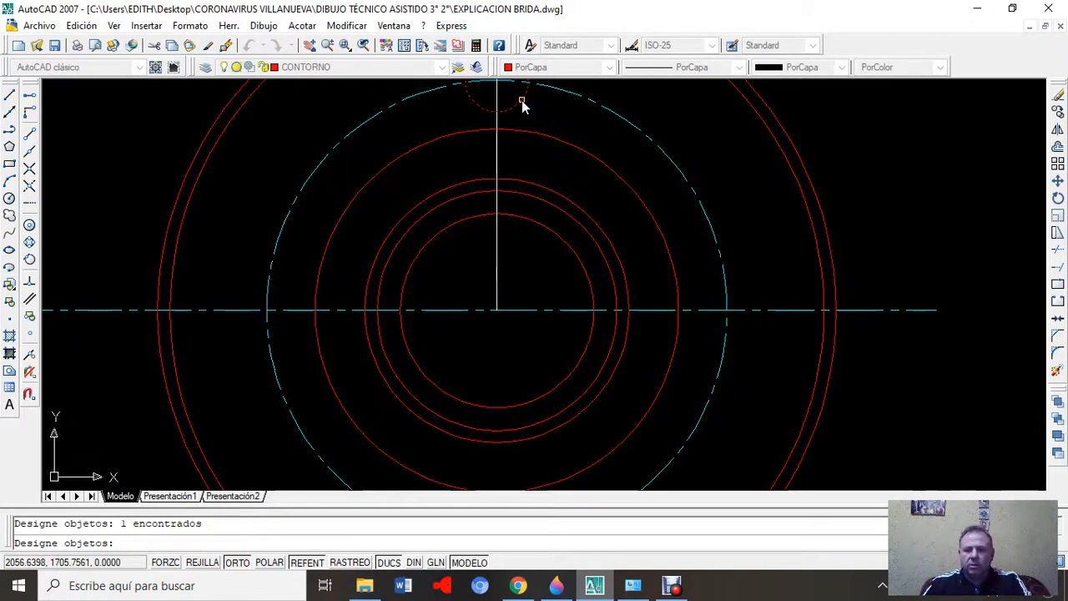
pyautogui.press('Return')
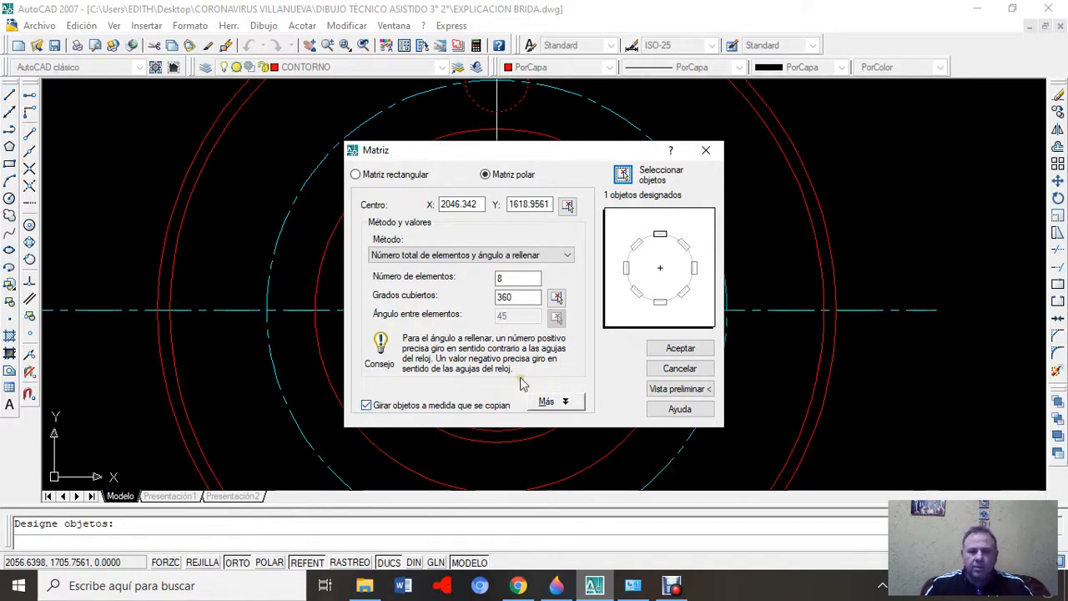
pyautogui.click(680, 348)
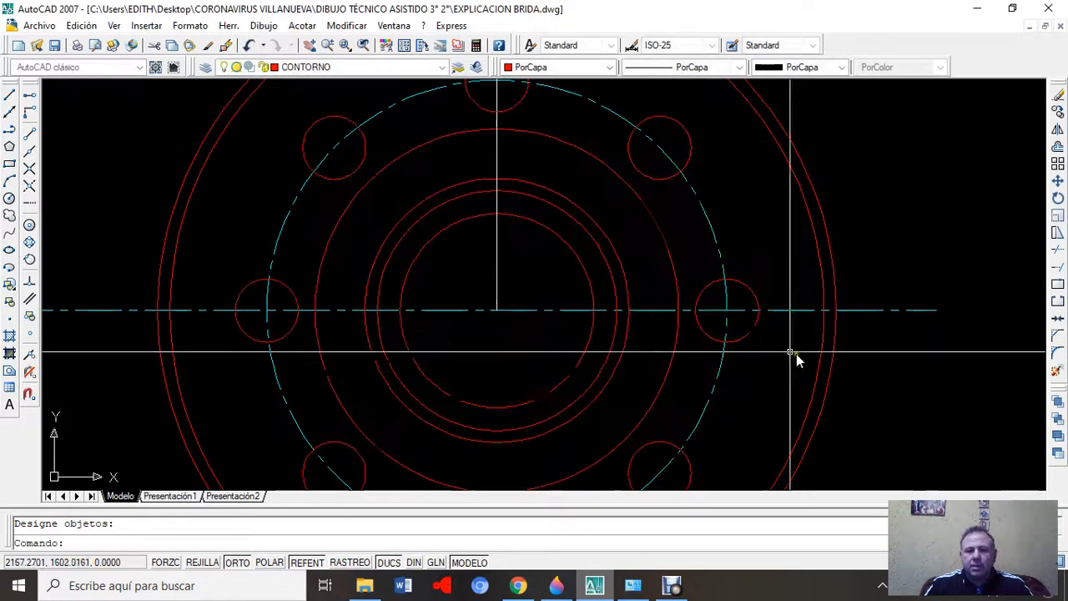
# - Display the line weights to check both flange views, and hide them again
pyautogui.scroll(-2, 882, 248)
pyautogui.moveTo(882, 248); pyautogui.dragTo(805, 248, button='middle')
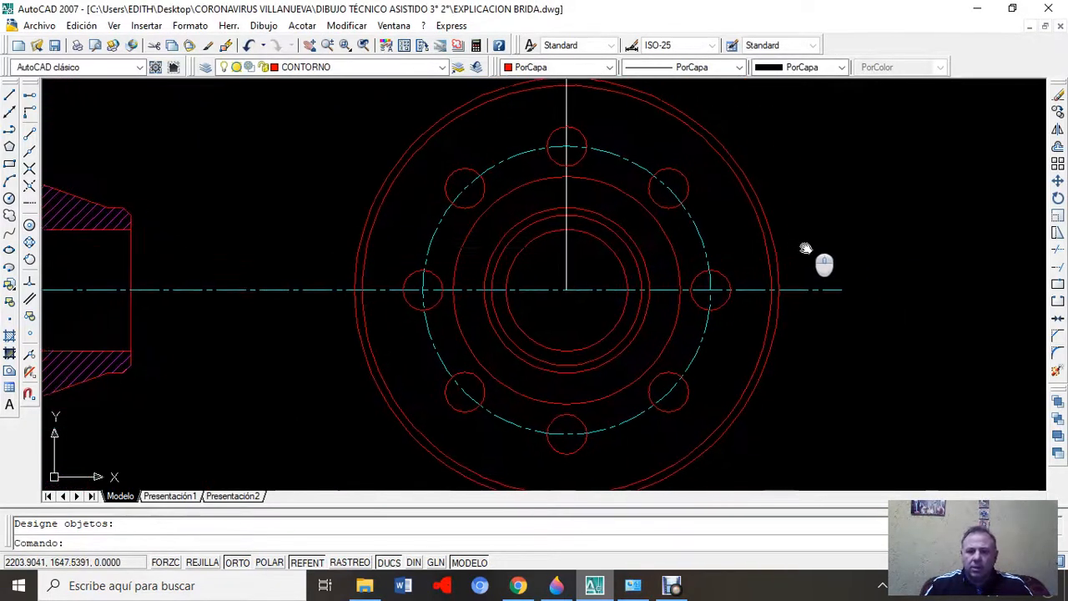
pyautogui.scroll(-2, 804, 241)
pyautogui.click(438, 562)
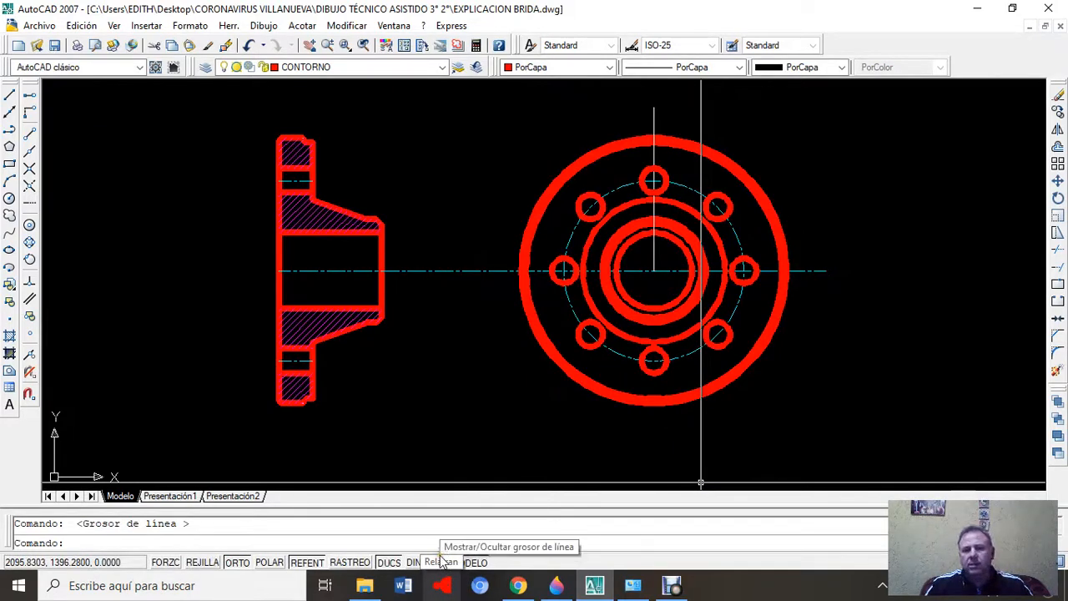
pyautogui.click(441, 563)
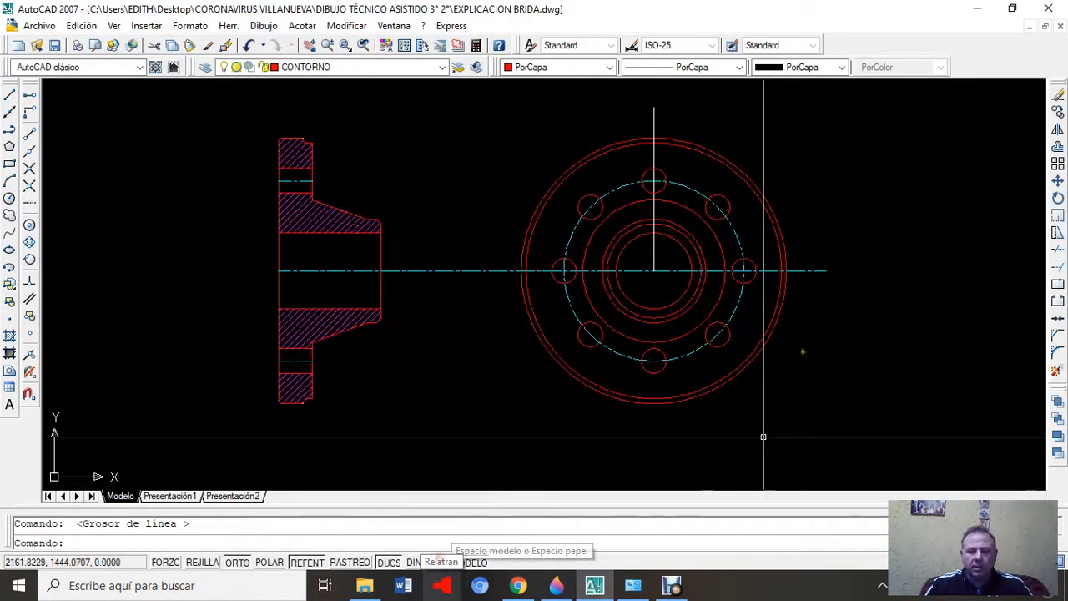
# - Delete the vertical auxiliary line from the circular view
pyautogui.moveTo(868, 265); pyautogui.dragTo(712, 298, button='middle')
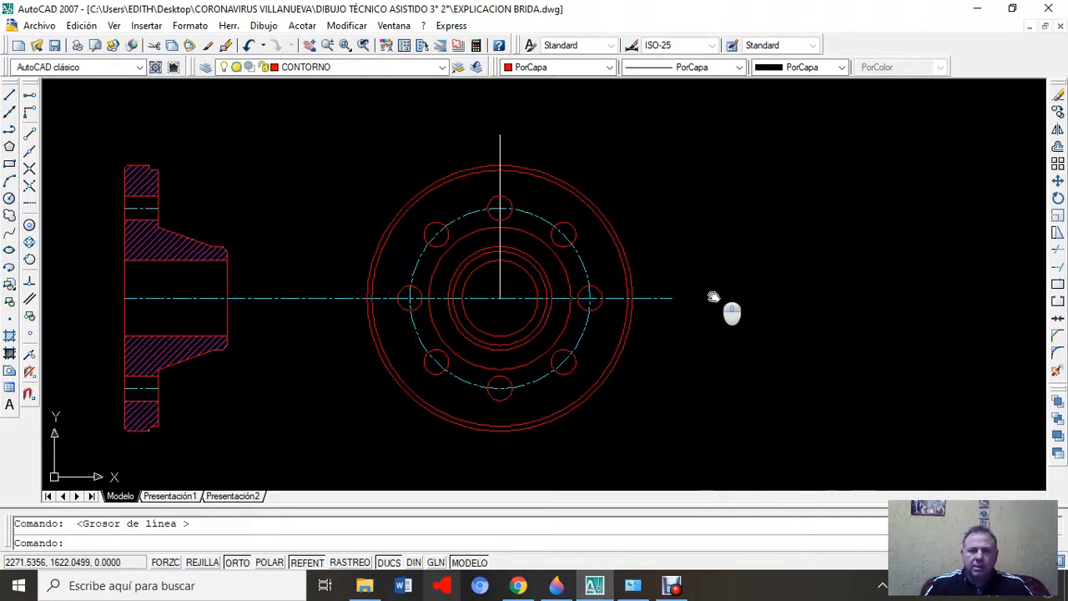
pyautogui.click(502, 234)
pyautogui.click(498, 239)
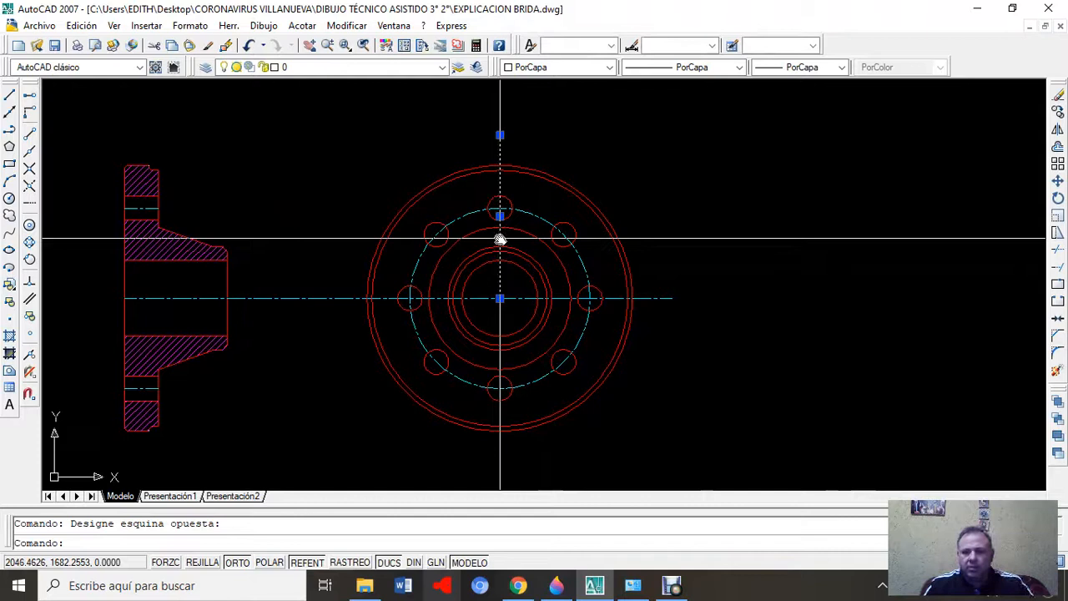
pyautogui.press('Delete')
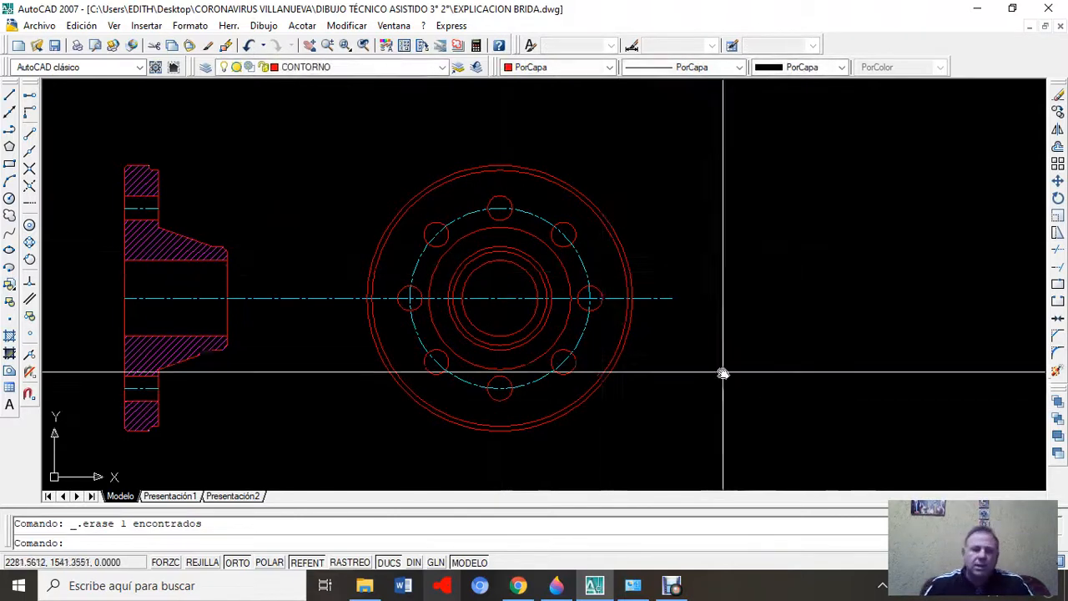
# - Switch to BRIDA.dwg to examine the cutting line and annotations of the finished flange, and return to EXPLICACION BRIDA.dwg
pyautogui.moveTo(713, 376); pyautogui.dragTo(780, 359, button='middle')
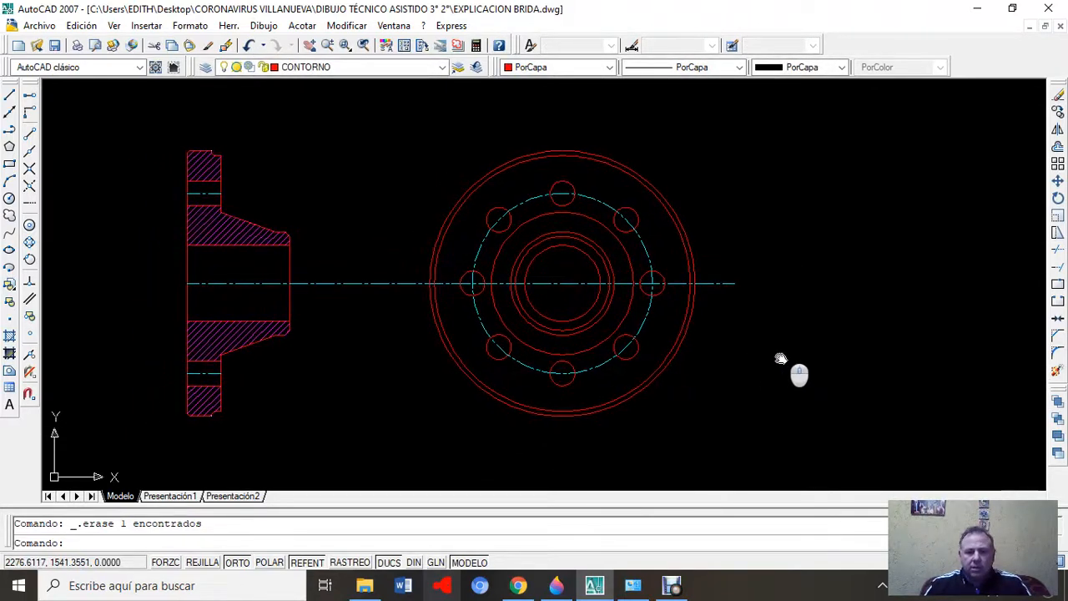
pyautogui.click(1030, 26)
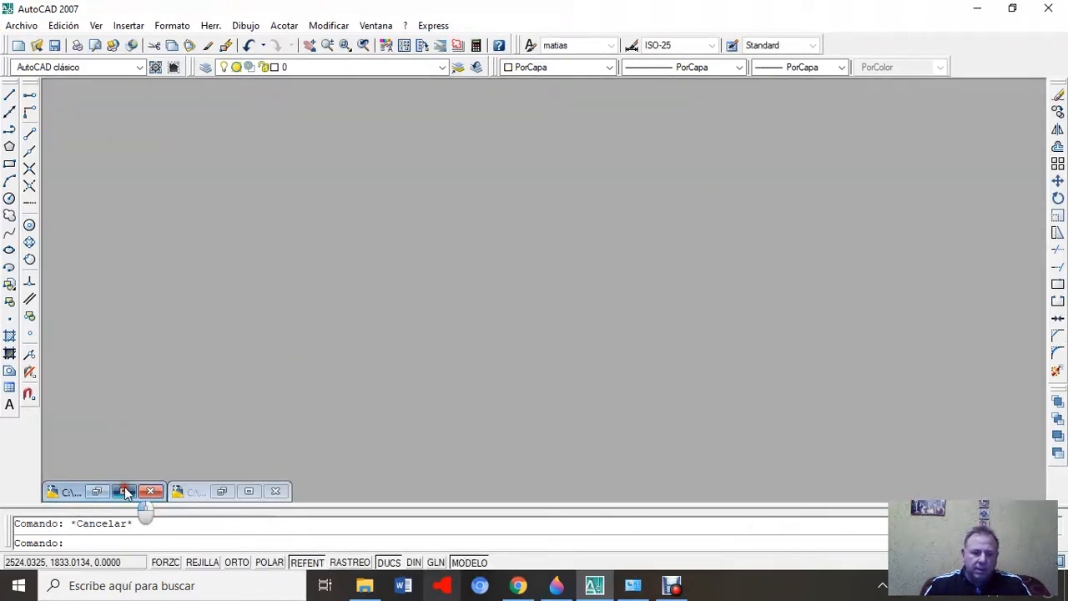
pyautogui.click(125, 490)
pyautogui.scroll(-3, 592, 375)
pyautogui.moveTo(592, 375); pyautogui.dragTo(567, 272, button='middle')
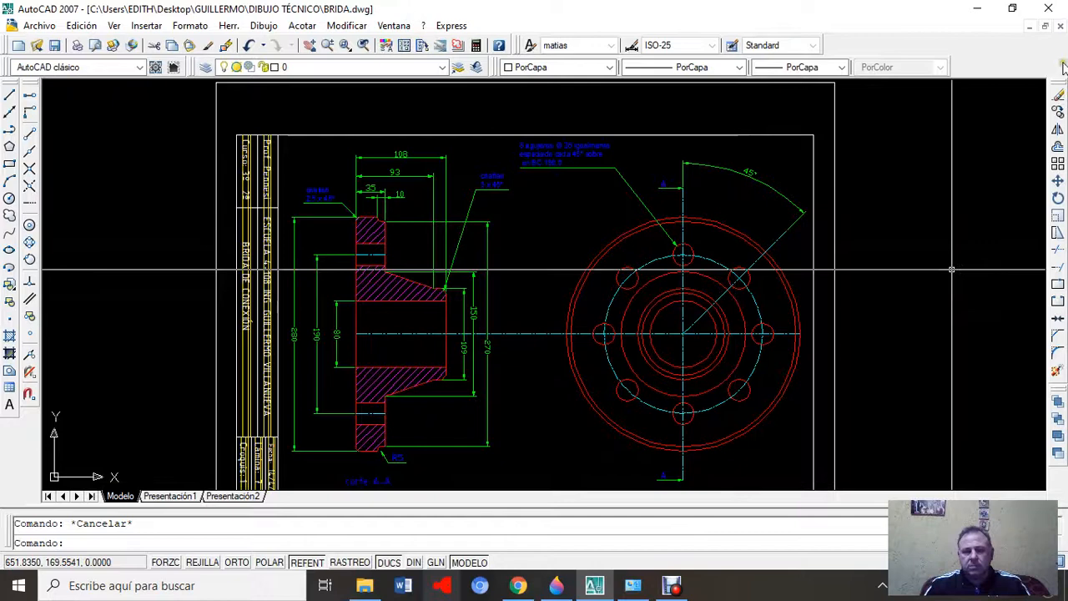
pyautogui.click(1033, 28)
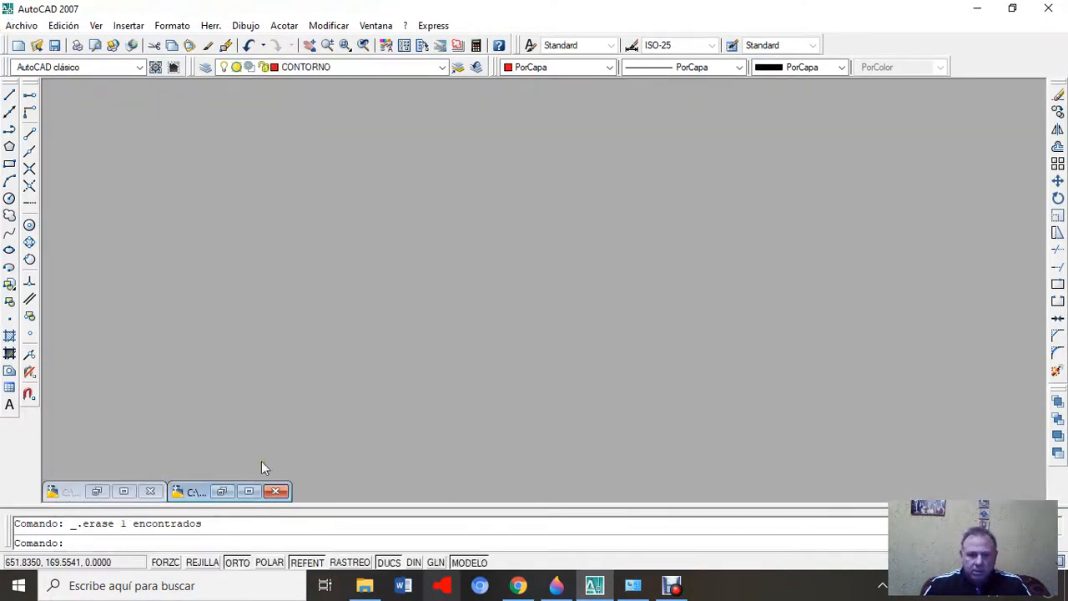
pyautogui.click(250, 492)
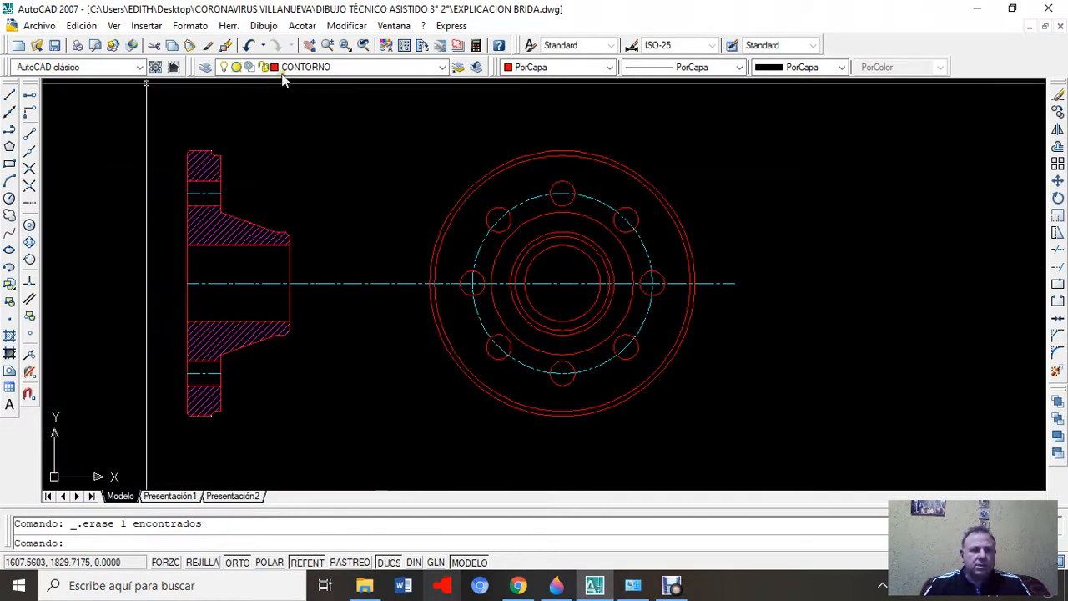
# - Make CORTE the current layer and draw a vertical line from the circular view's centre up past the outer circle
pyautogui.click(443, 68)
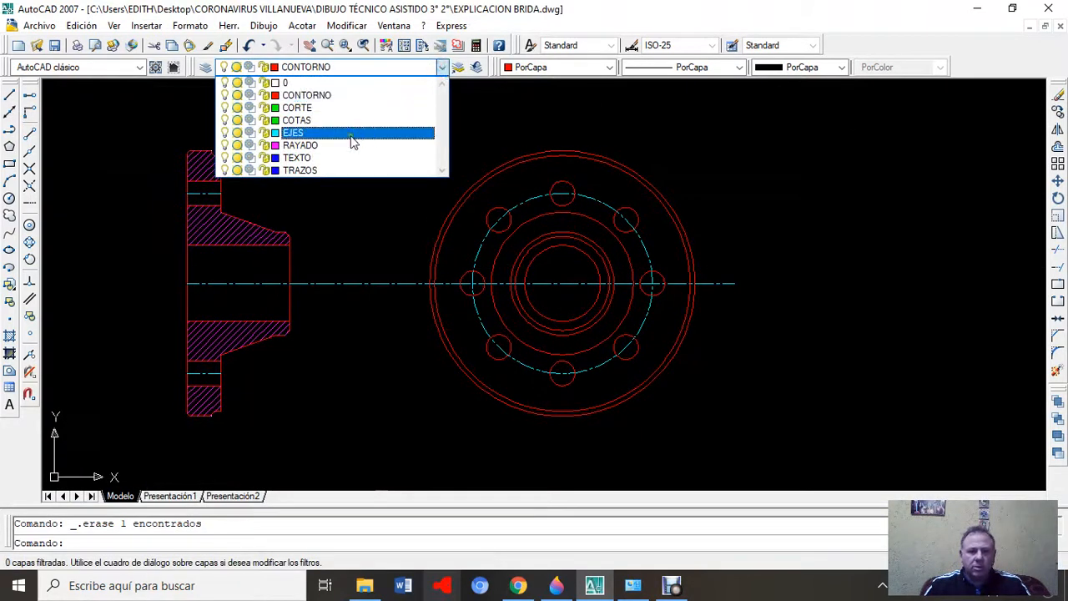
pyautogui.click(372, 109)
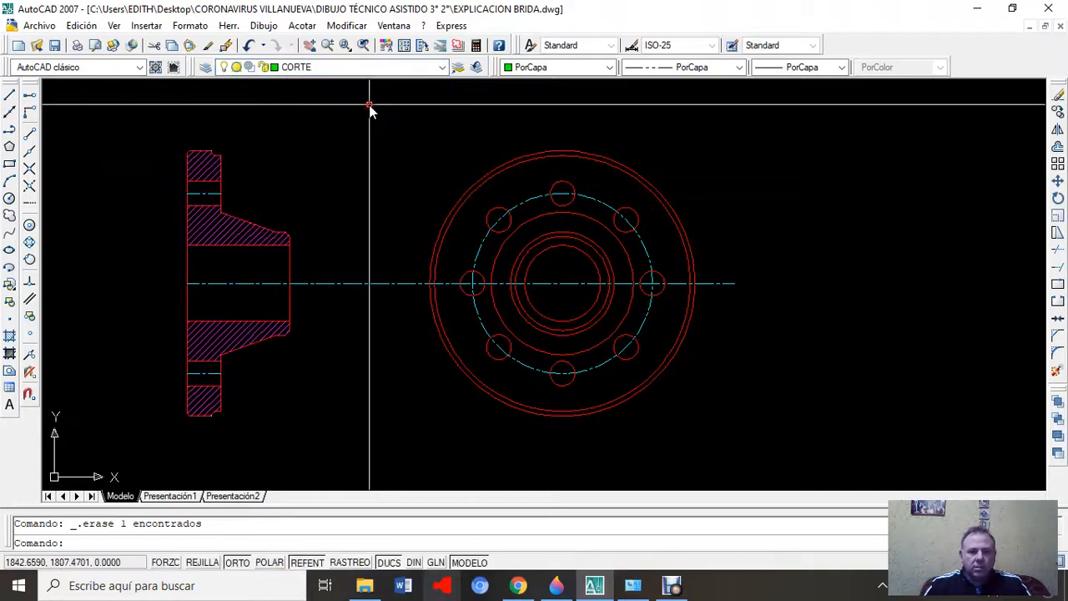
pyautogui.click(563, 284)
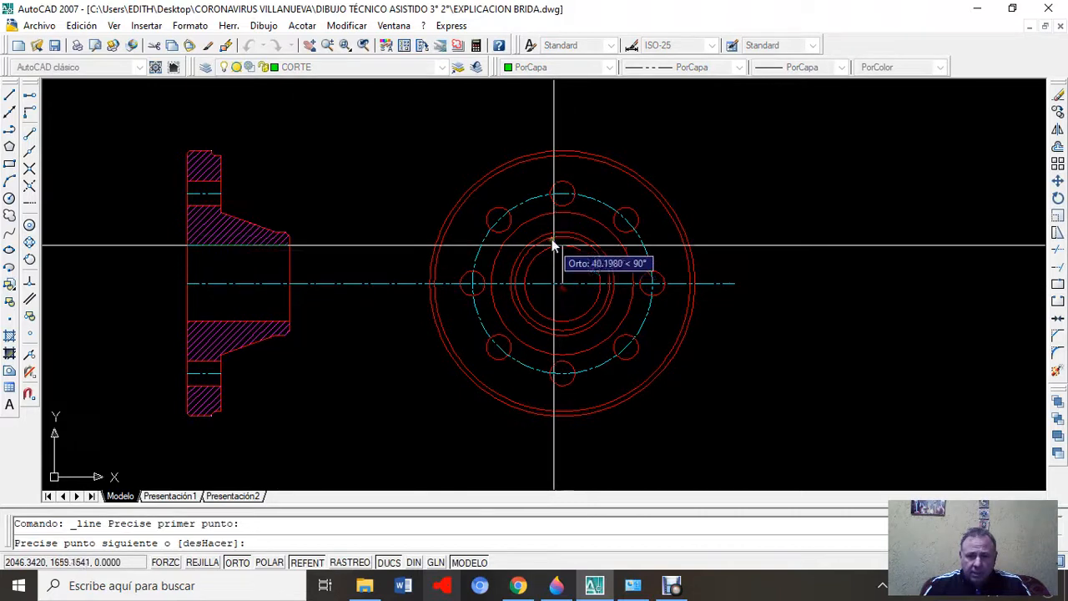
pyautogui.click(555, 114)
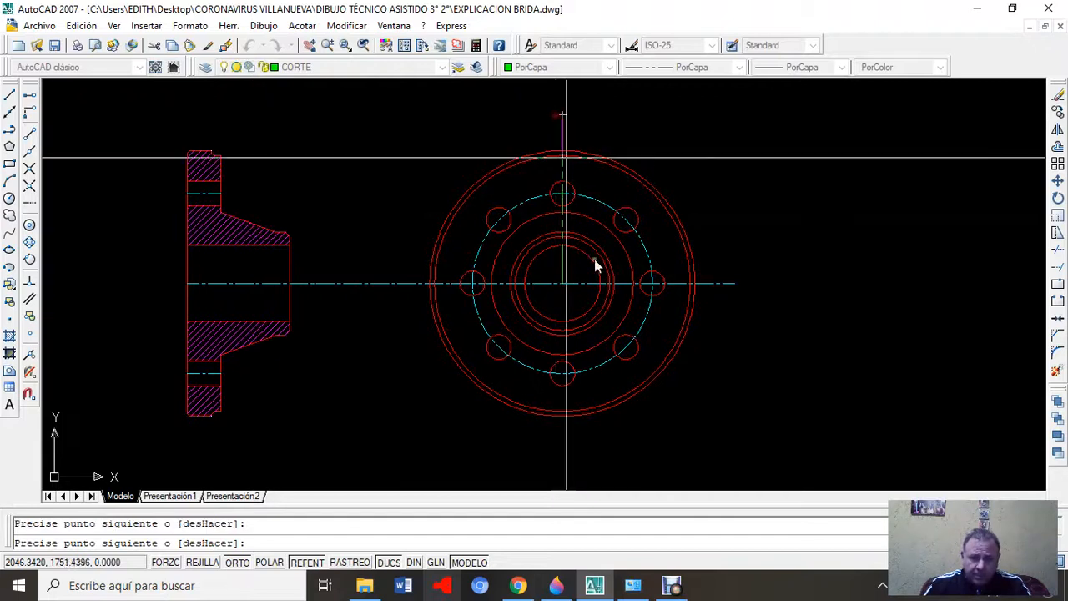
pyautogui.press('Escape')
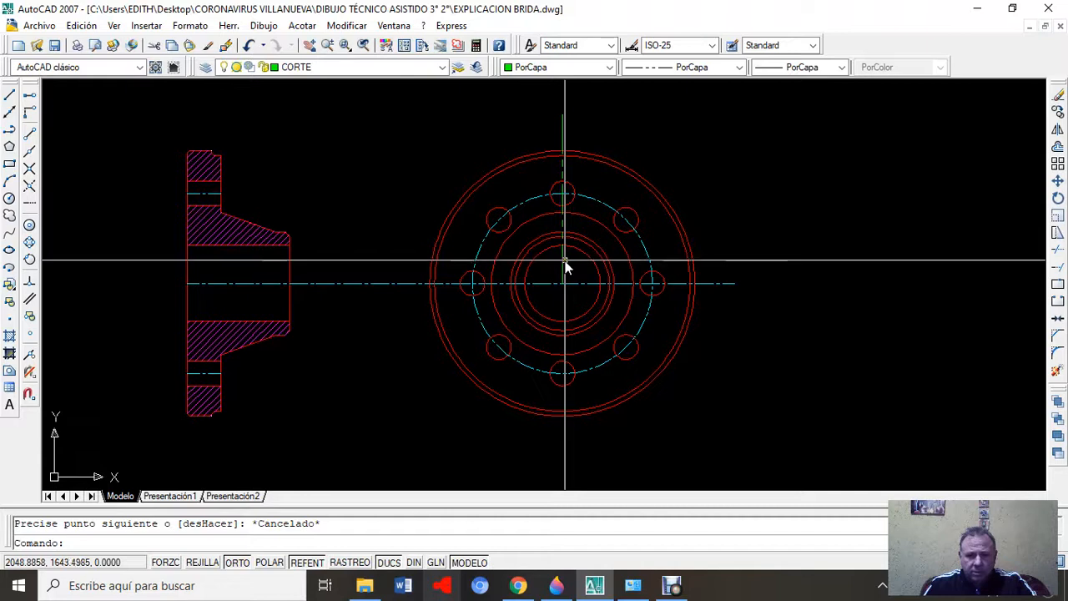
# - Stretch the lower end of the vertical cutting line straight down past the outer circle
pyautogui.click(561, 266)
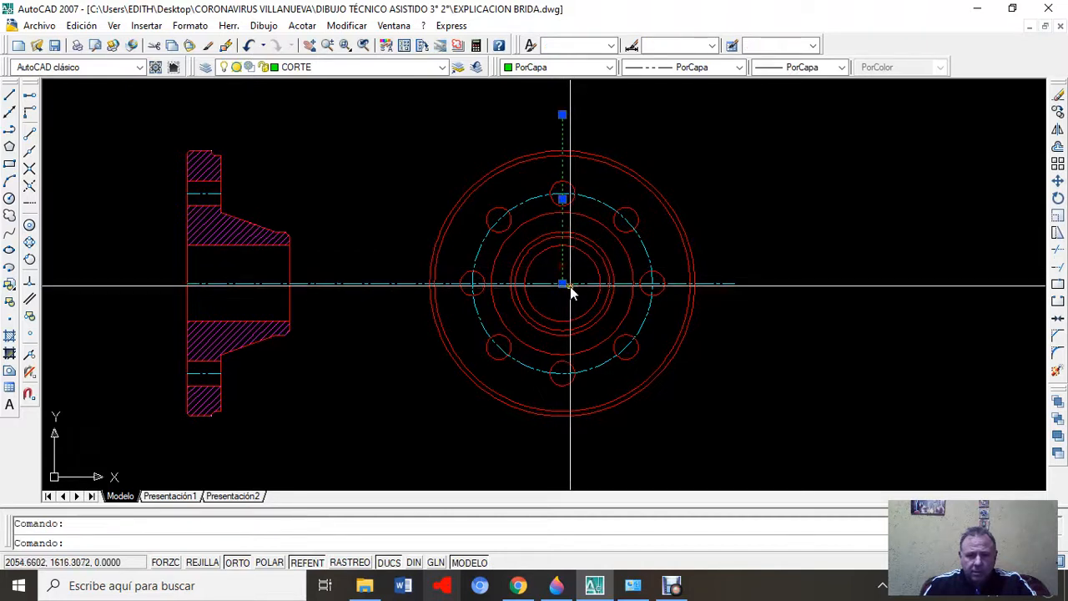
pyautogui.click(561, 284)
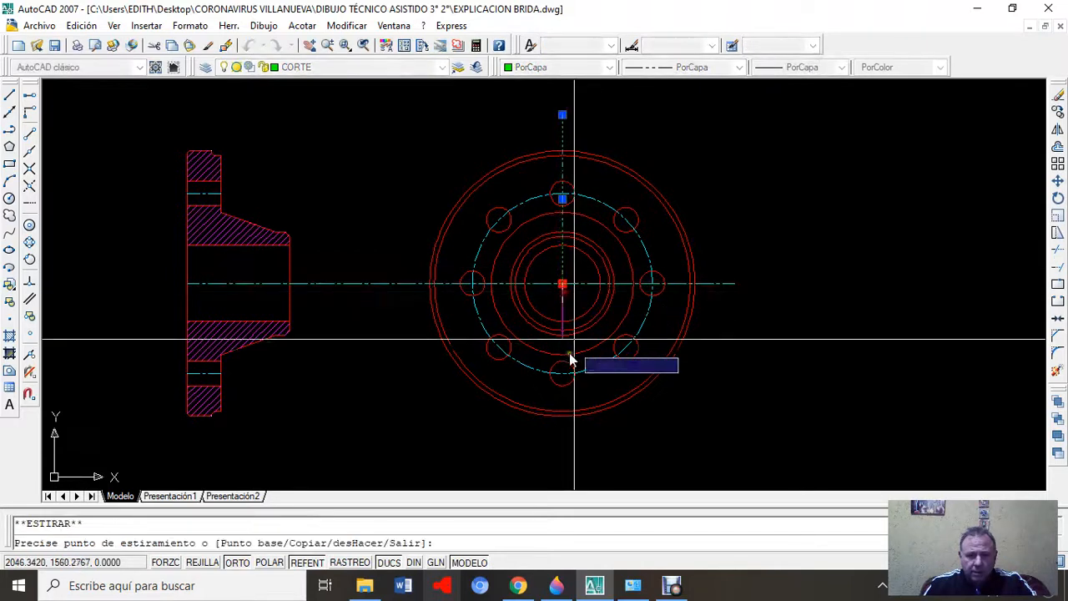
pyautogui.click(579, 469)
pyautogui.press('Escape')
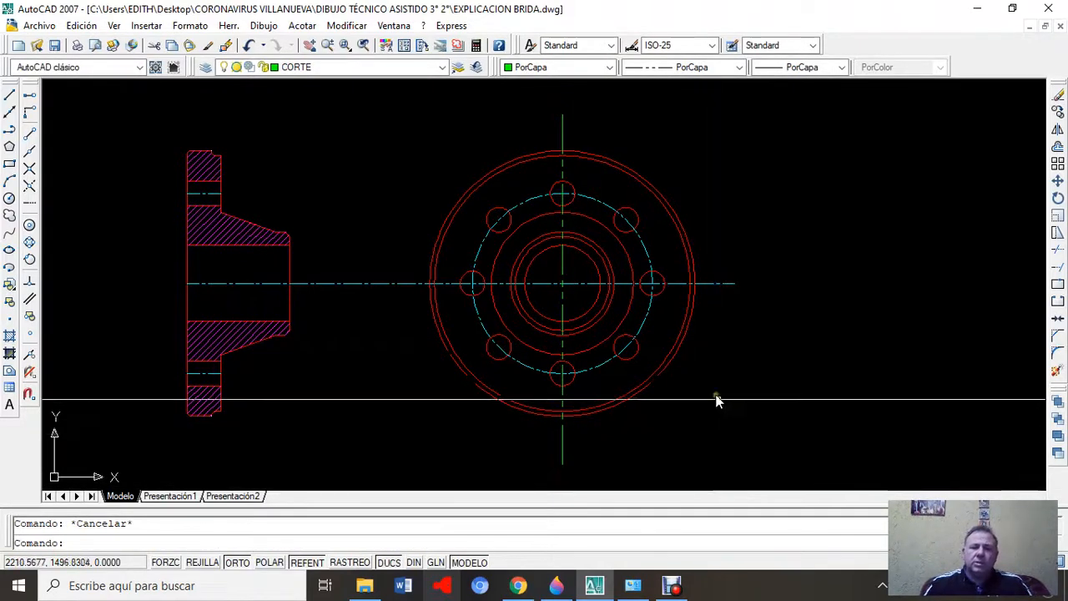
# - Draw a circle with a diameter of 340 centred on the circular view's concentric circles, on the CORTE layer
pyautogui.scroll(-1, 755, 343)
pyautogui.moveTo(756, 343)
pyautogui.mouseDown(button='middle')
pyautogui.moveTo(701, 325)
pyautogui.moveTo(691, 305)
pyautogui.moveTo(668, 325)
pyautogui.moveTo(672, 312)
pyautogui.moveTo(672, 332)
pyautogui.mouseUp(button='middle')
pyautogui.scroll(1, 651, 327)
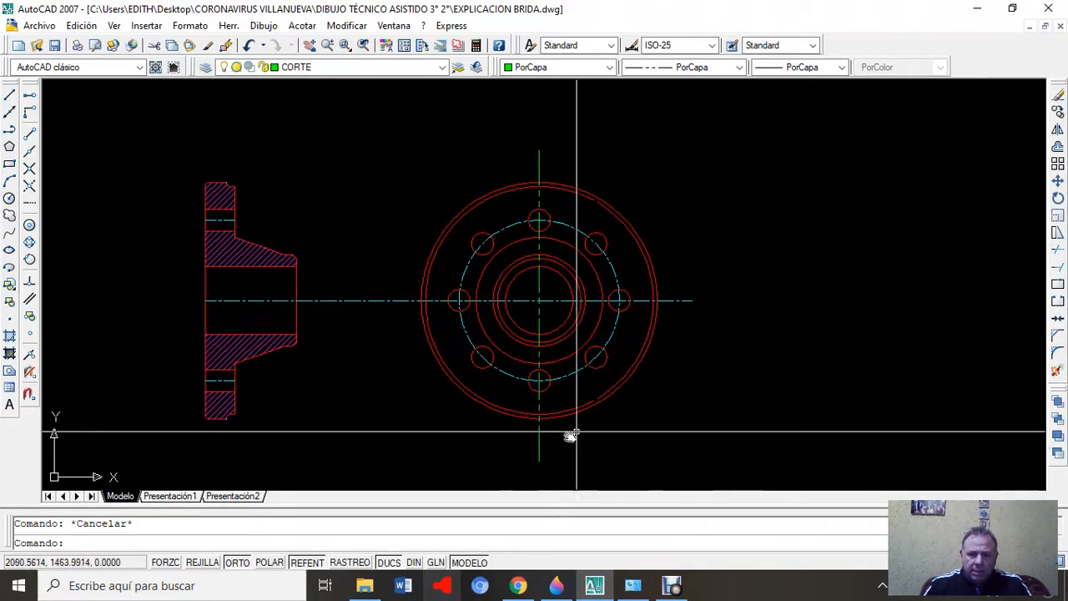
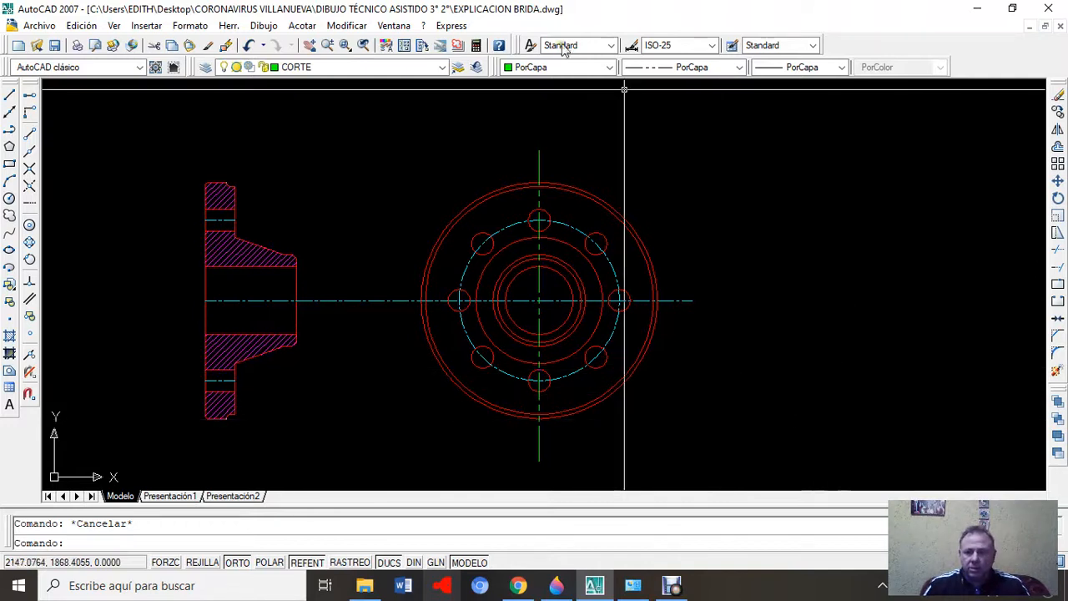
pyautogui.click(264, 26)
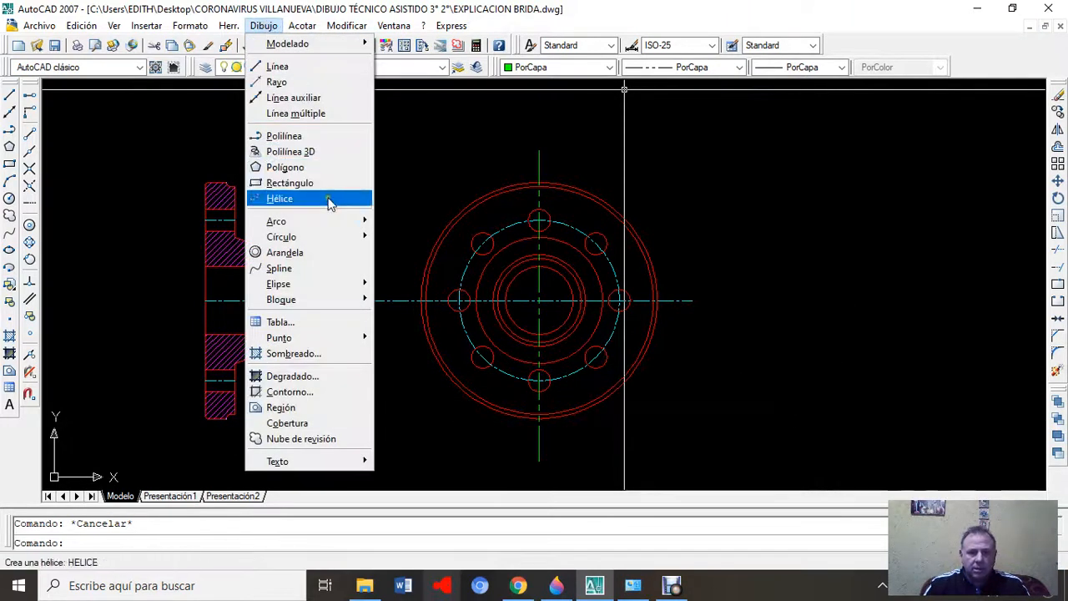
pyautogui.moveTo(367, 238)
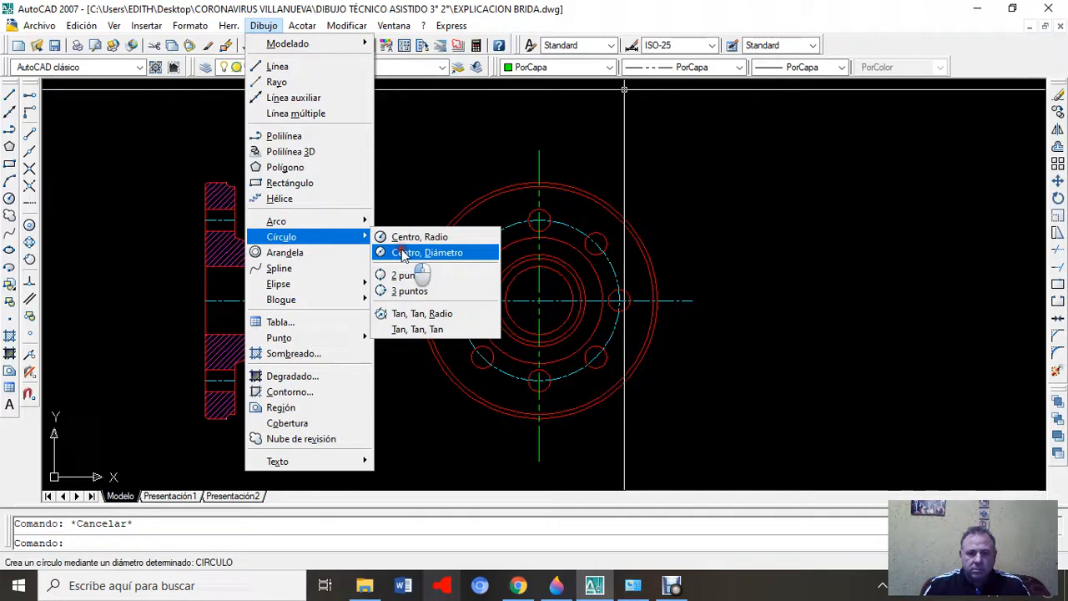
pyautogui.click(409, 252)
pyautogui.click(564, 312)
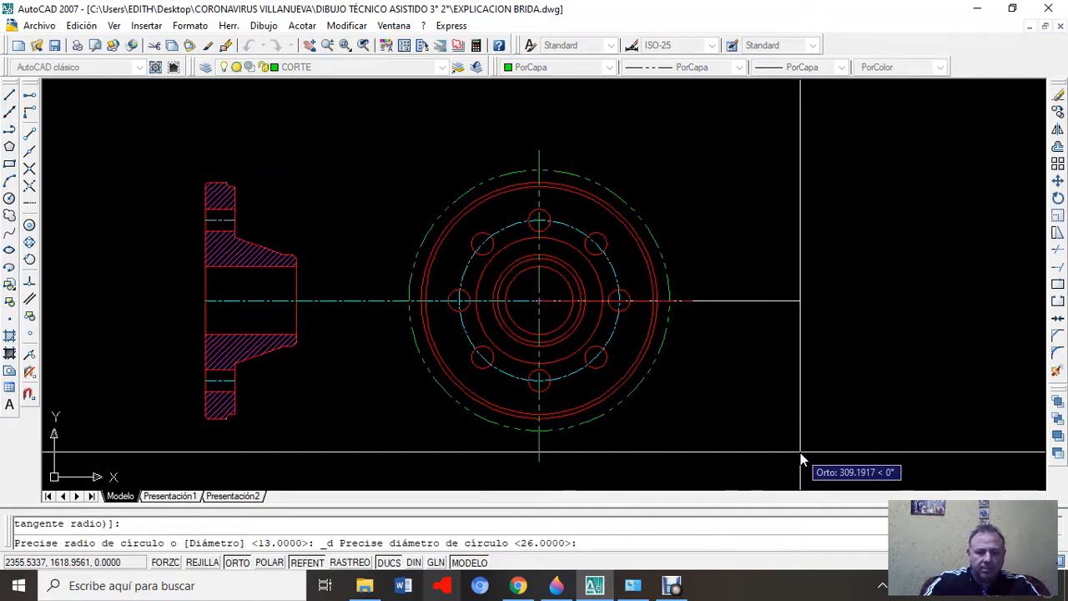
pyautogui.write('D')
pyautogui.press('Return')
pyautogui.write('340')
pyautogui.press('Return')
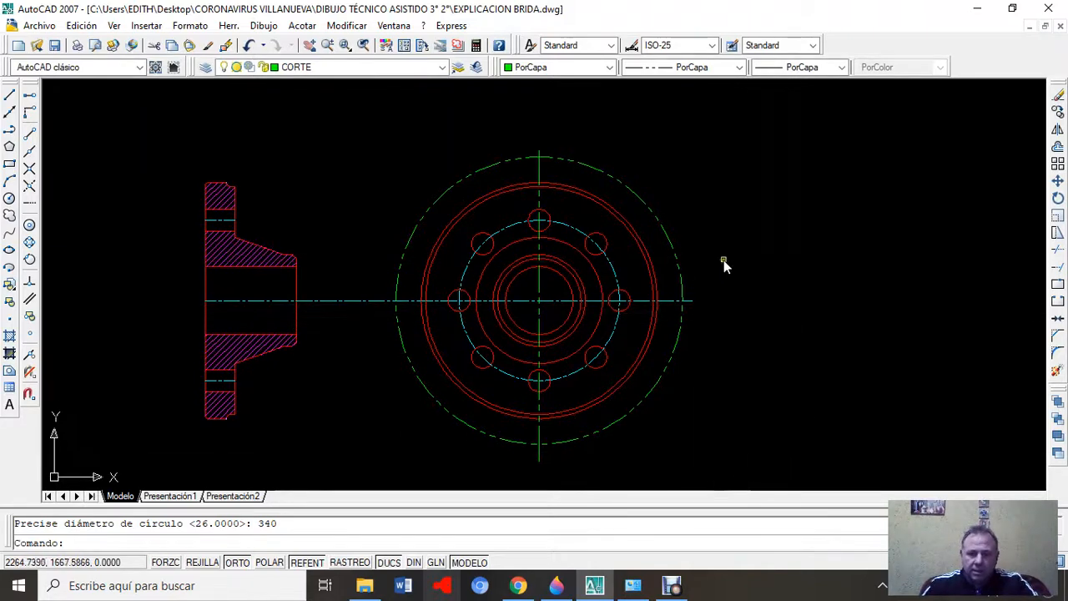
# - Trim the vertical centre line at the outermost dashed green circle of the front view and delete that auxiliary circle
pyautogui.click(1057, 253)
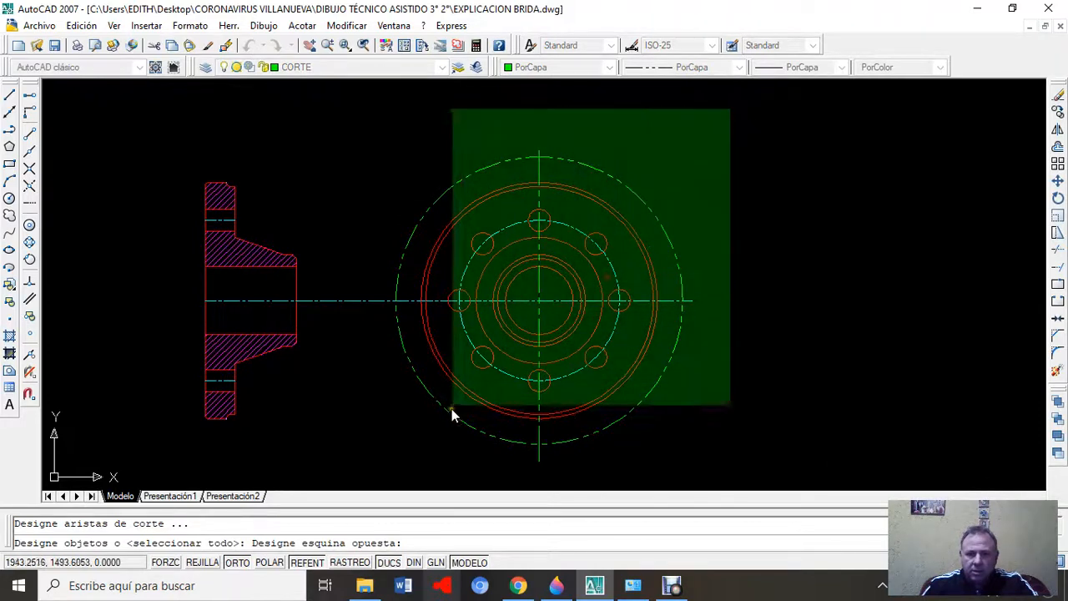
pyautogui.click(355, 475)
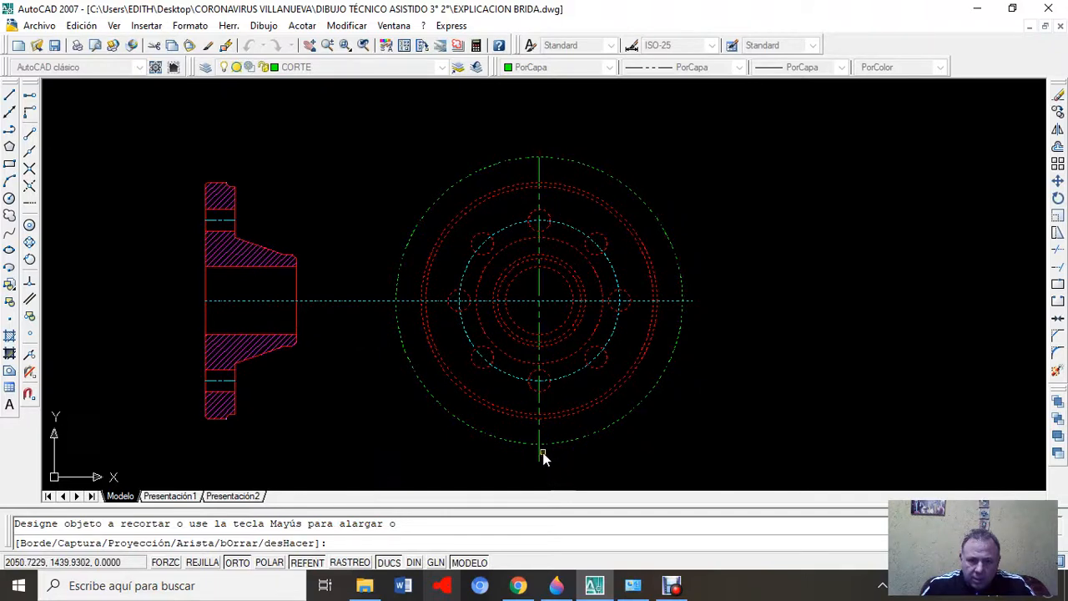
pyautogui.press('Escape')
pyautogui.press('Escape')
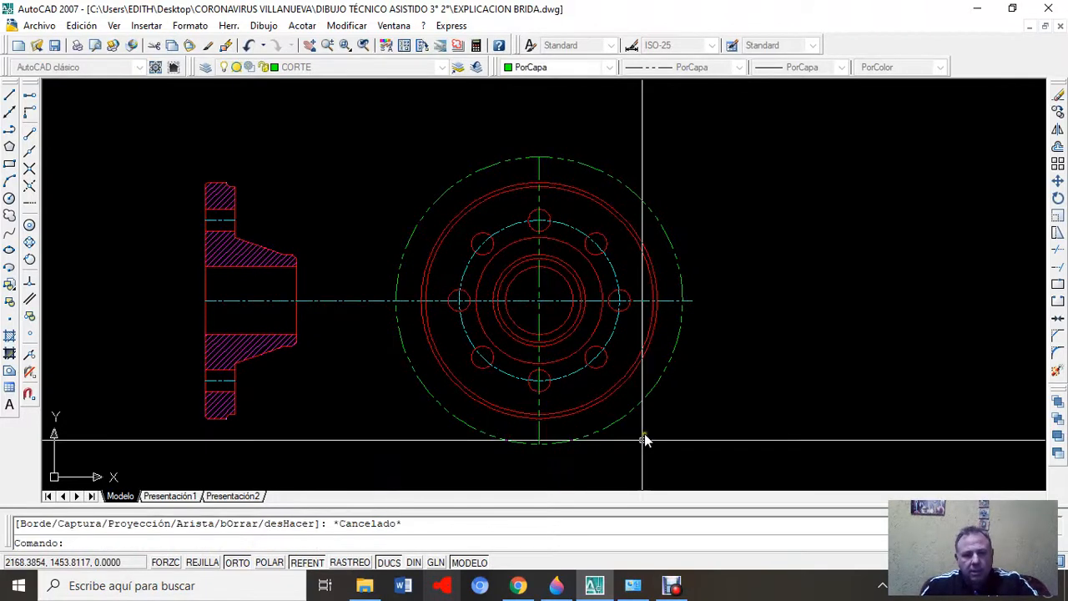
pyautogui.click(665, 369)
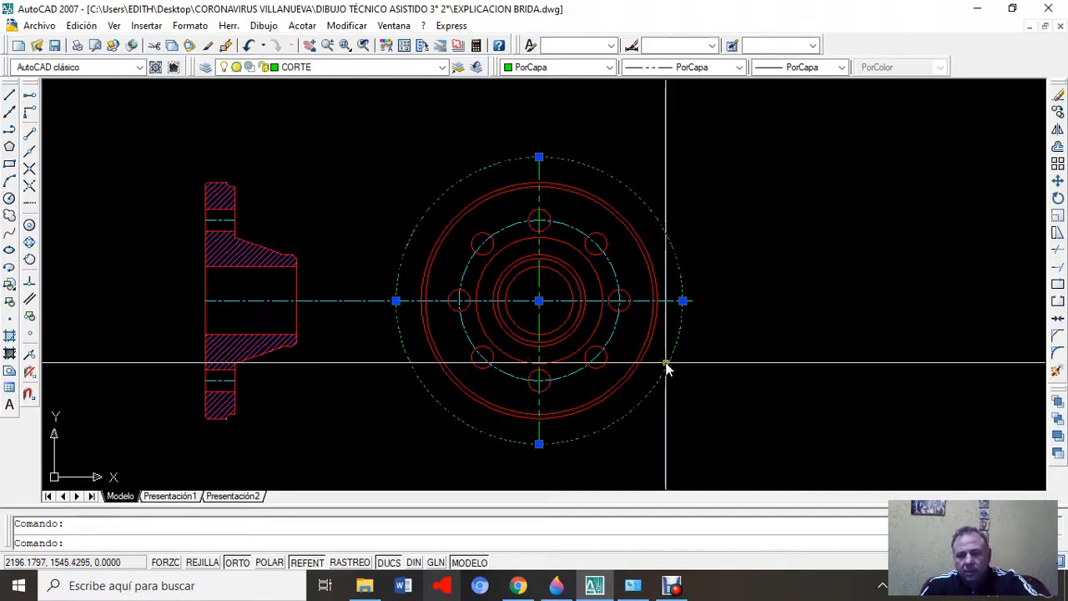
pyautogui.press('Delete')
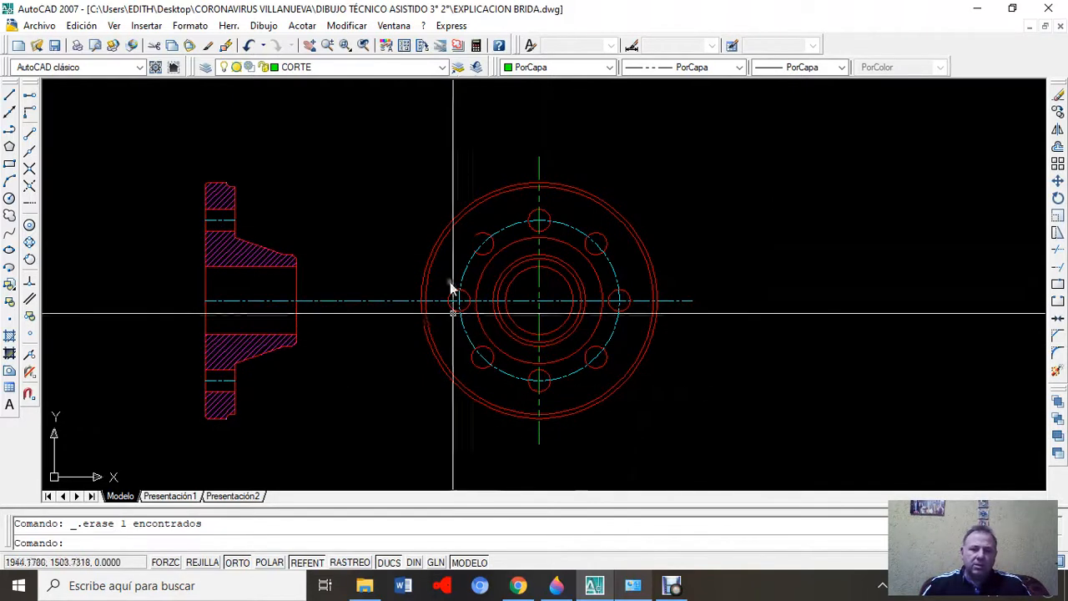
# - Make COTAS the current layer and draw a line from the flange centre to the centre of the upper-right bolt hole
pyautogui.click(442, 67)
pyautogui.click(373, 122)
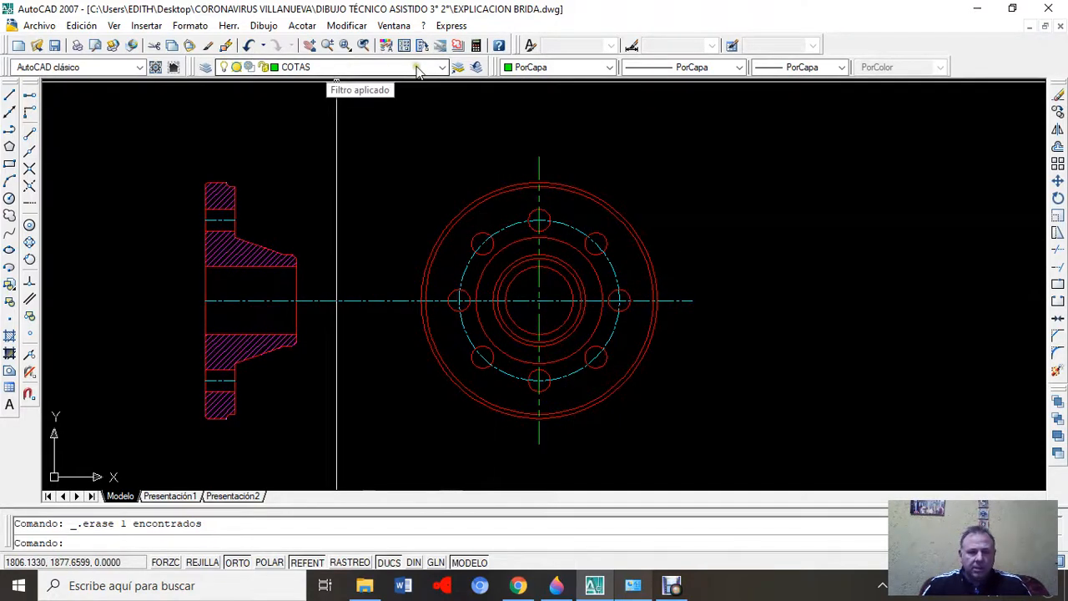
pyautogui.click(9, 95)
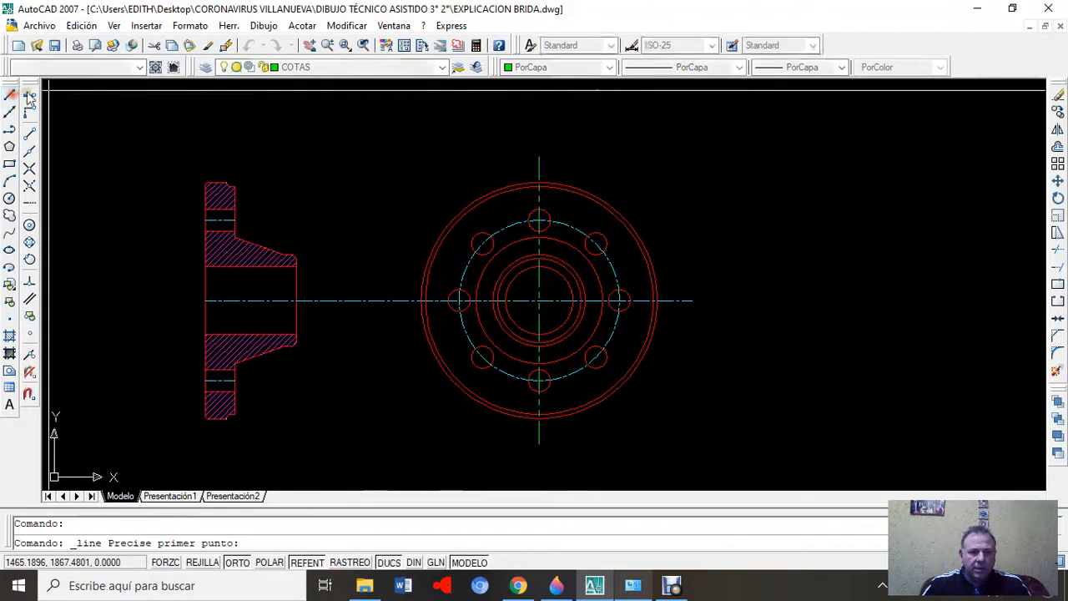
pyautogui.click(556, 279)
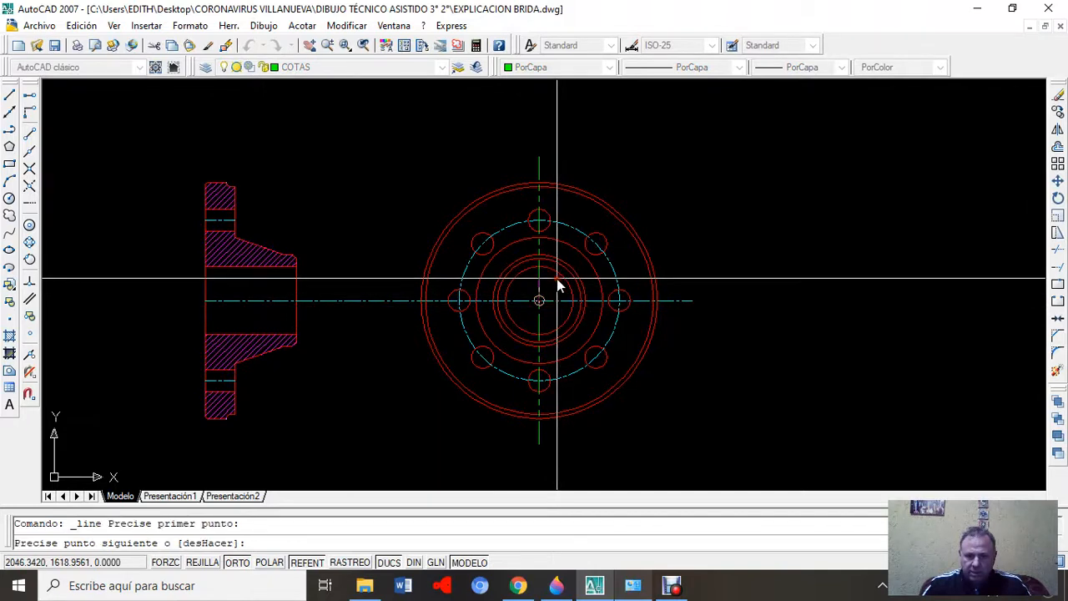
pyautogui.click(595, 245)
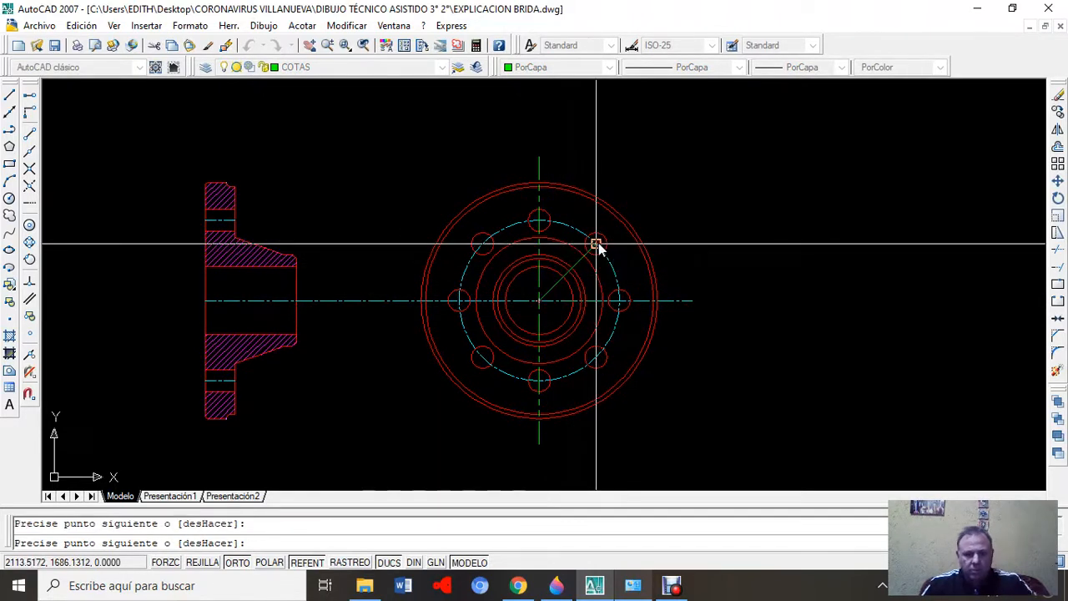
pyautogui.press('Escape')
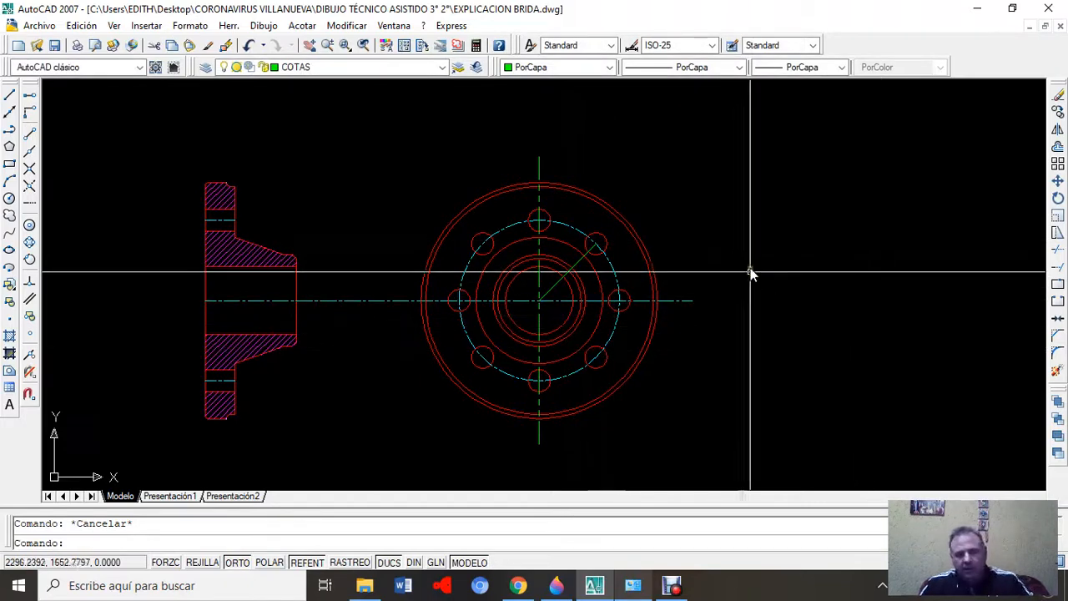
# - Extend the diagonal line through the upper-right bolt hole out to the flange's outermost circle
pyautogui.scroll(3, 642, 227)
pyautogui.scroll(-1, 575, 247)
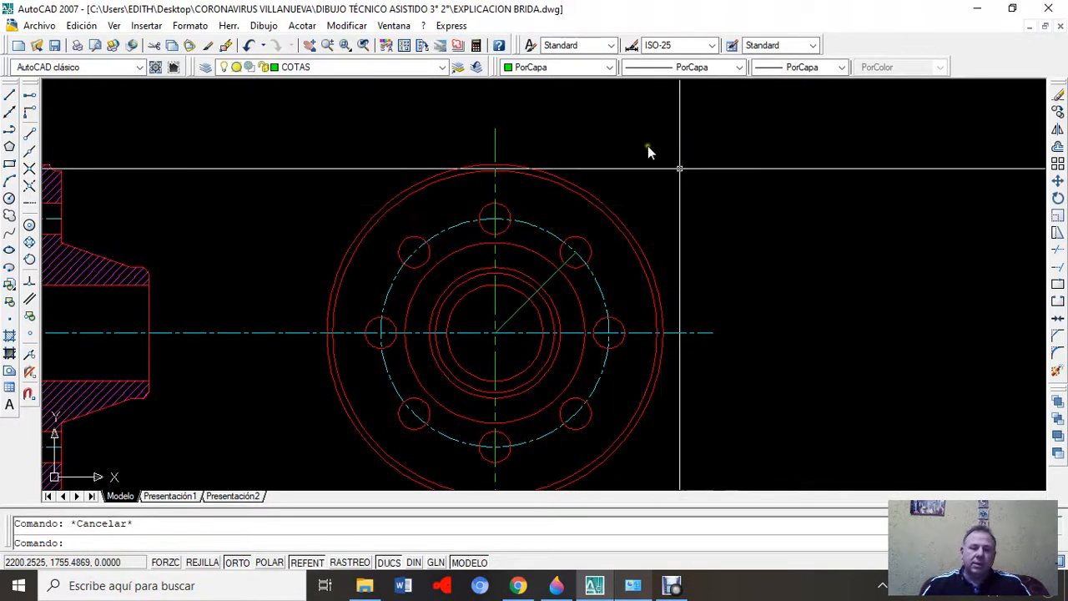
pyautogui.click(342, 28)
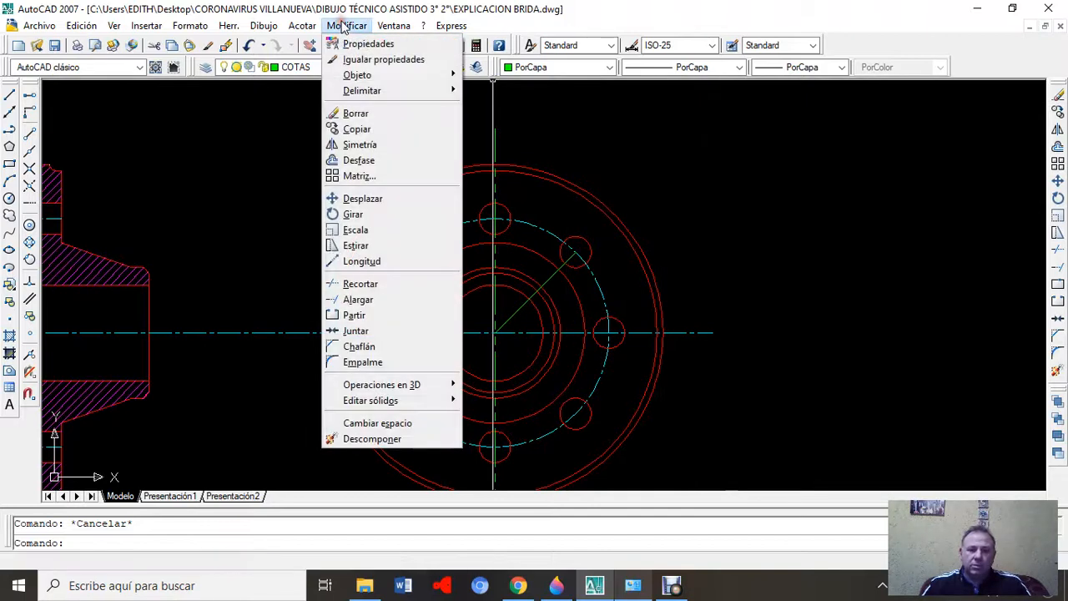
pyautogui.click(359, 299)
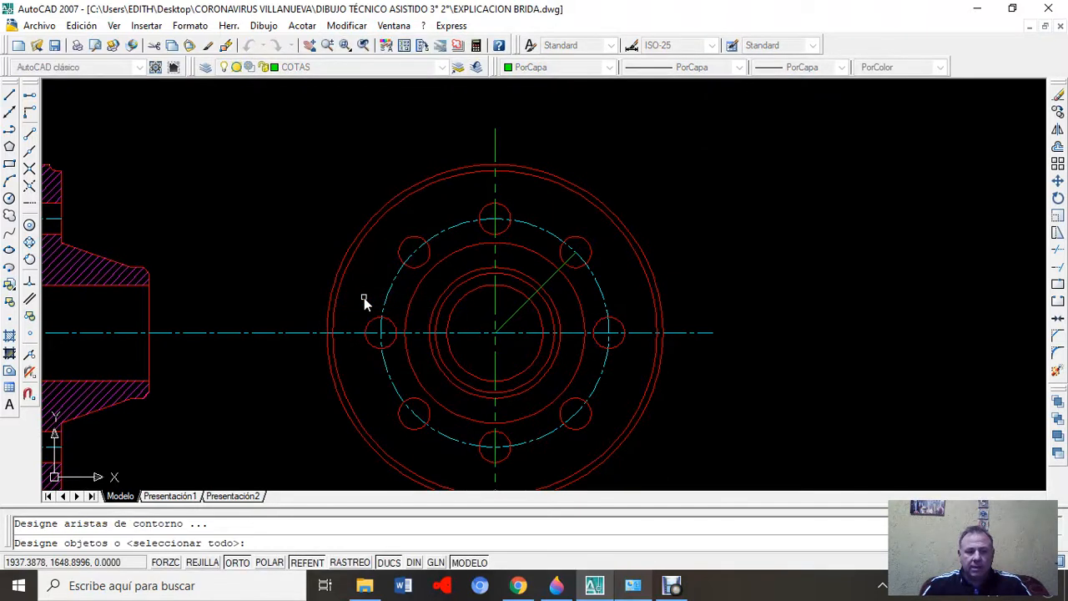
pyautogui.click(634, 241)
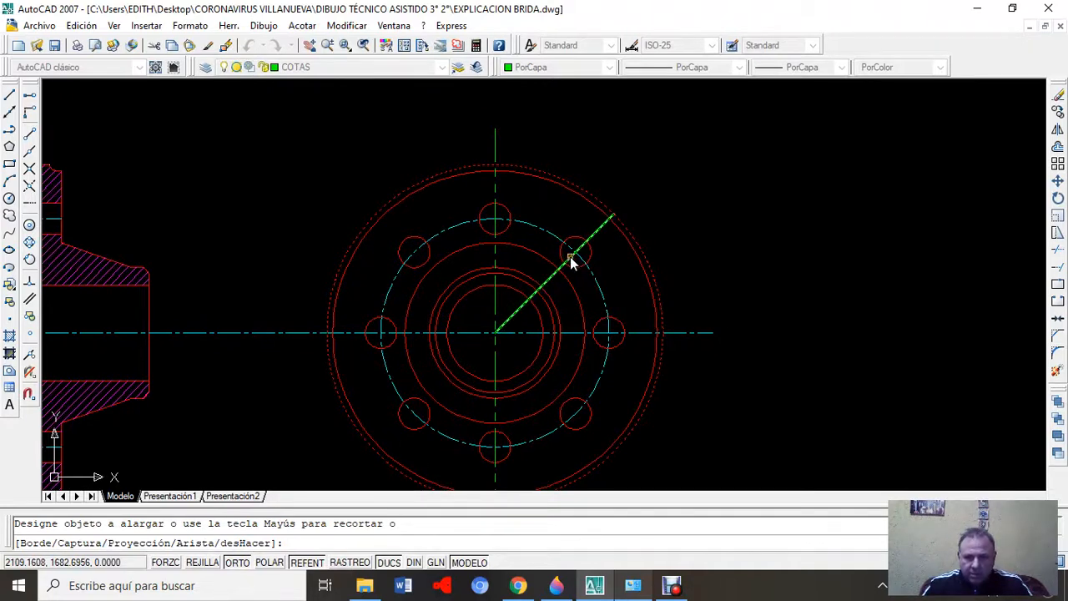
pyautogui.press('Escape')
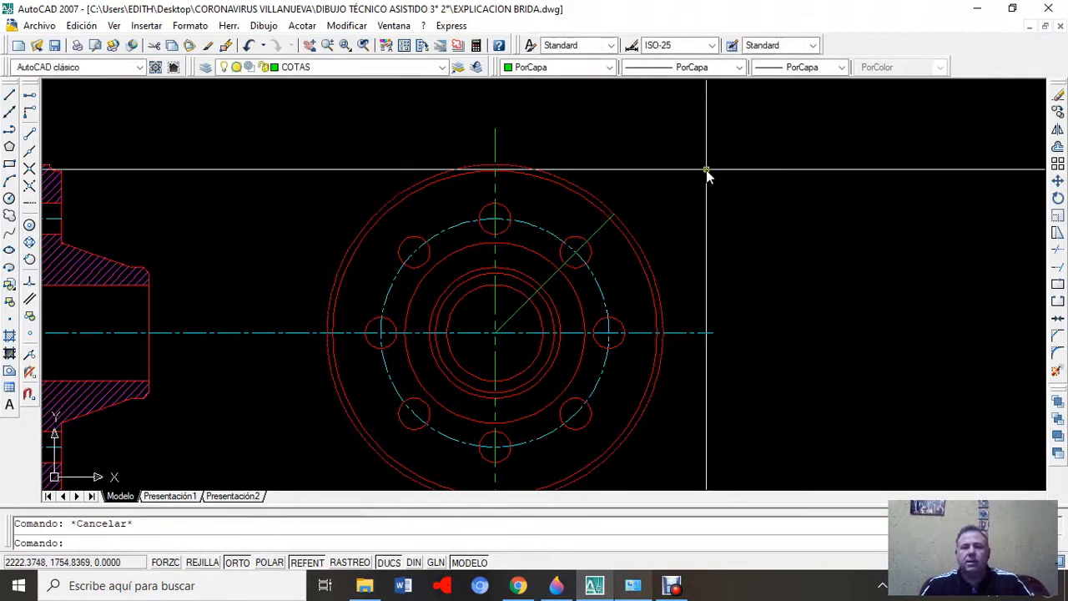
pyautogui.moveTo(712, 174)
pyautogui.mouseDown(button='middle')
pyautogui.moveTo(681, 187)
pyautogui.moveTo(727, 195)
pyautogui.moveTo(767, 145)
pyautogui.mouseUp(button='middle')
pyautogui.scroll(-3, 759, 167)
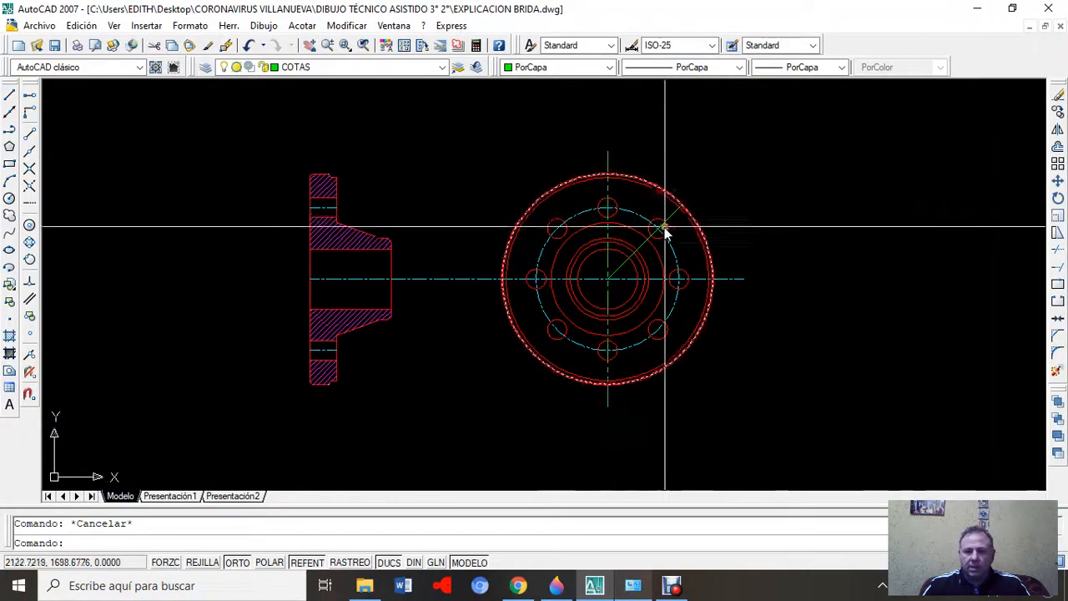
pyautogui.scroll(2, 705, 211)
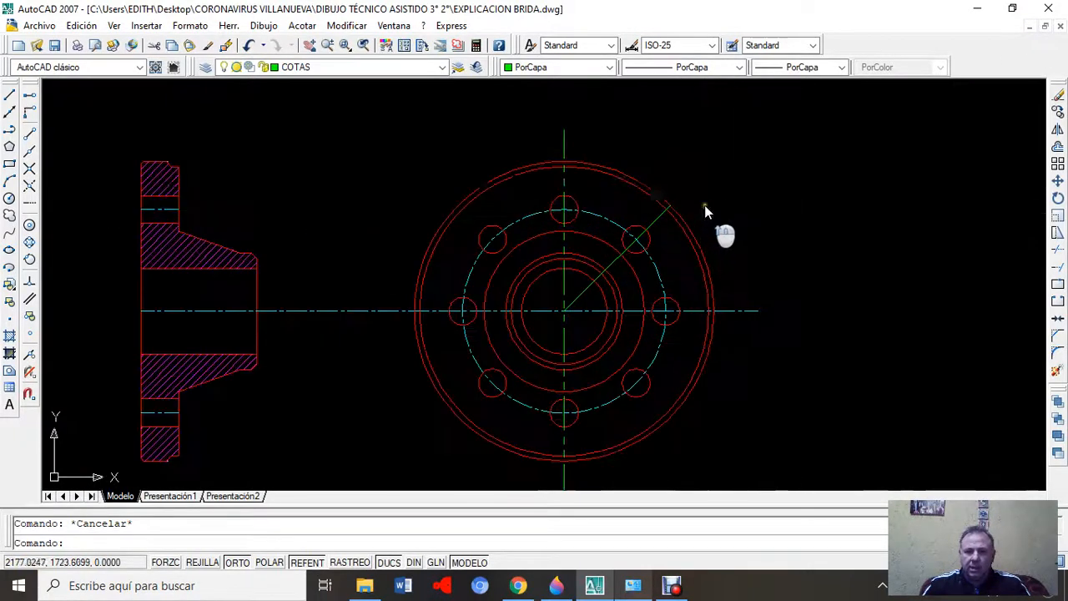
pyautogui.click(301, 26)
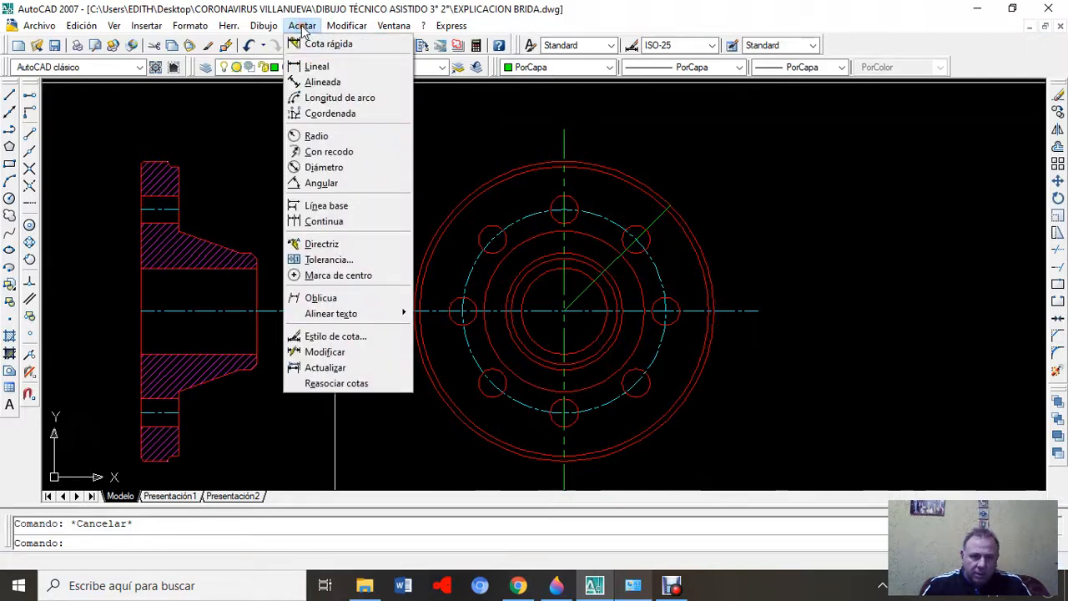
pyautogui.click(335, 183)
pyautogui.click(561, 135)
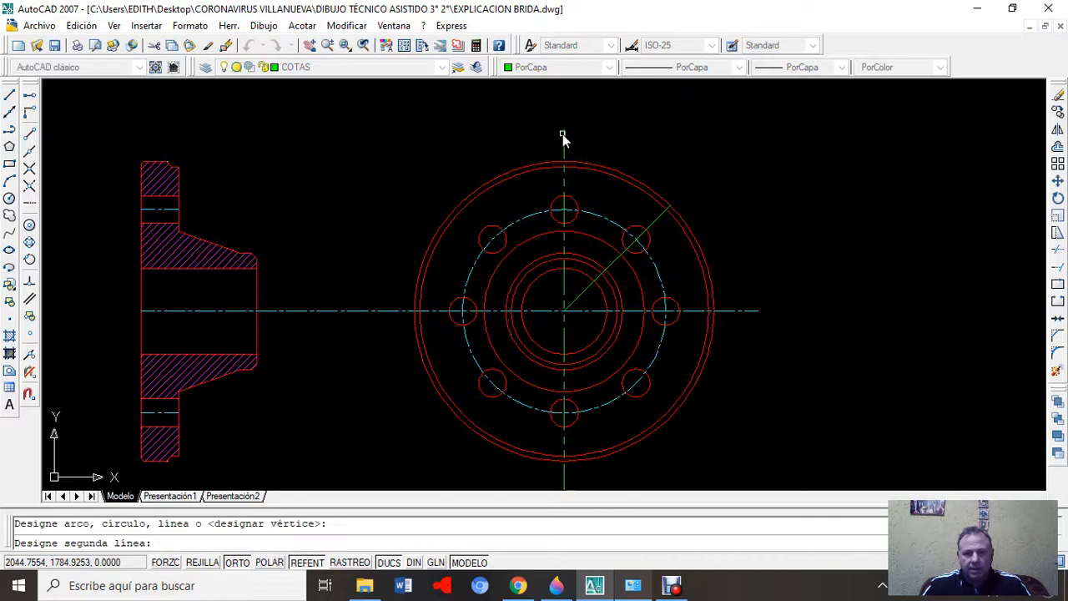
pyautogui.click(660, 217)
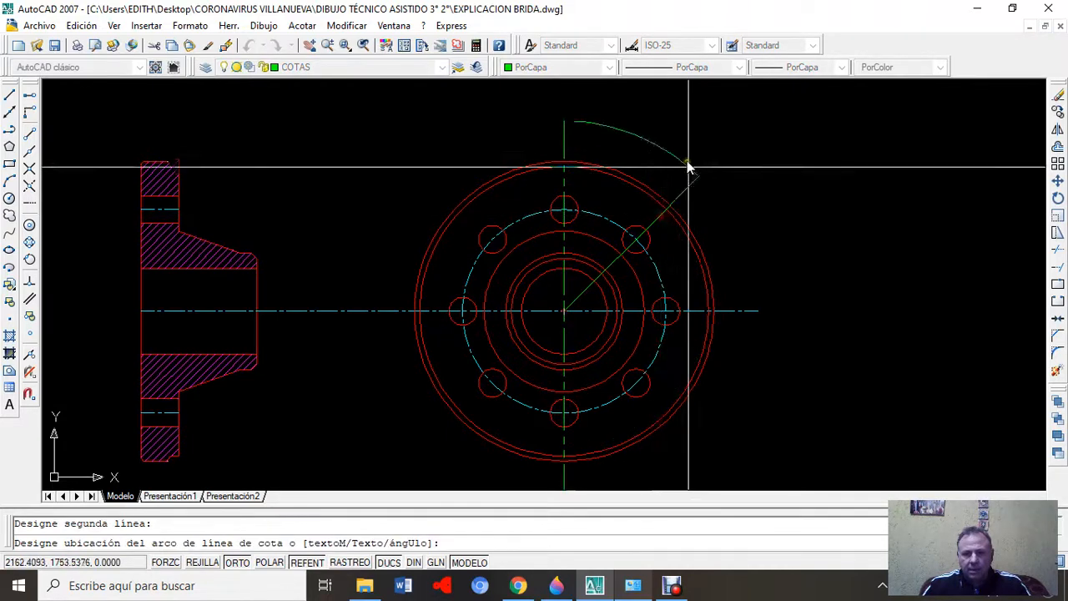
pyautogui.scroll(3, 709, 137)
pyautogui.scroll(2, 717, 240)
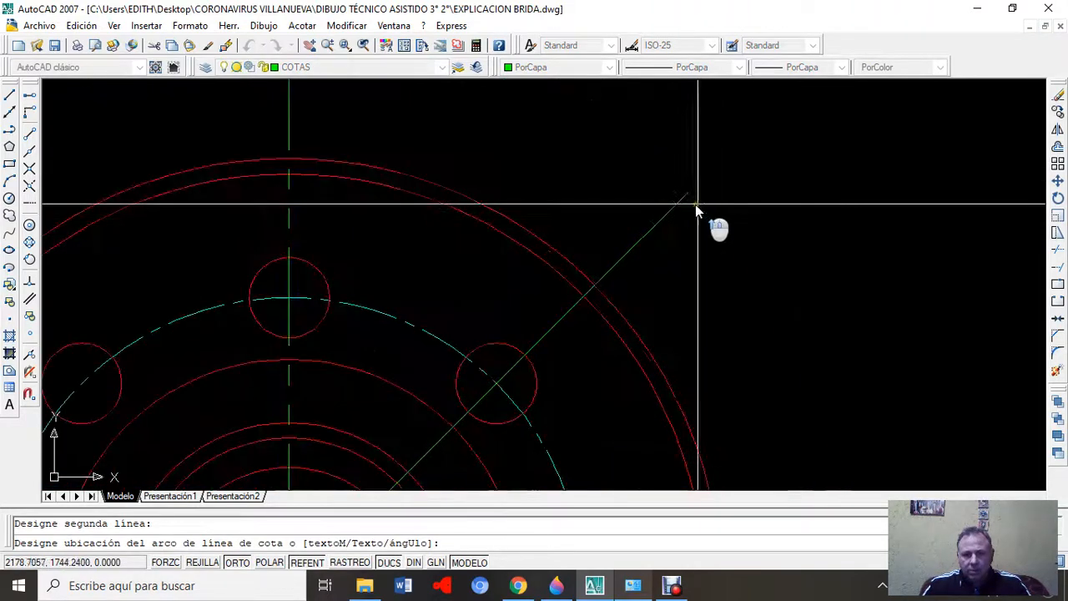
pyautogui.moveTo(641, 155)
pyautogui.mouseDown(button='middle')
pyautogui.moveTo(694, 200)
pyautogui.moveTo(702, 292)
pyautogui.mouseUp(button='middle')
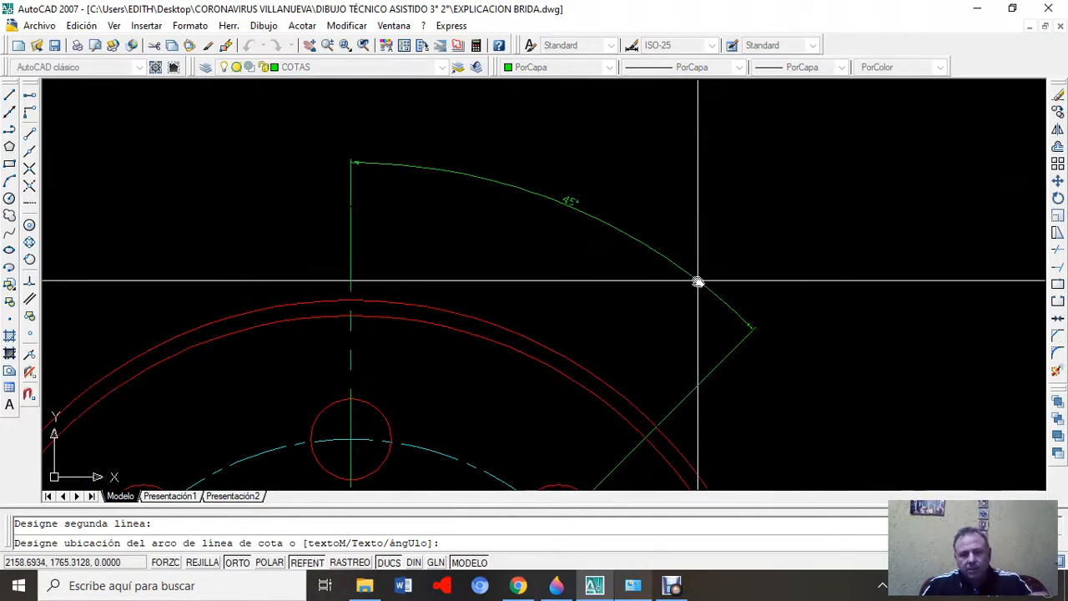
pyautogui.scroll(-3, 698, 282)
pyautogui.press('Escape')
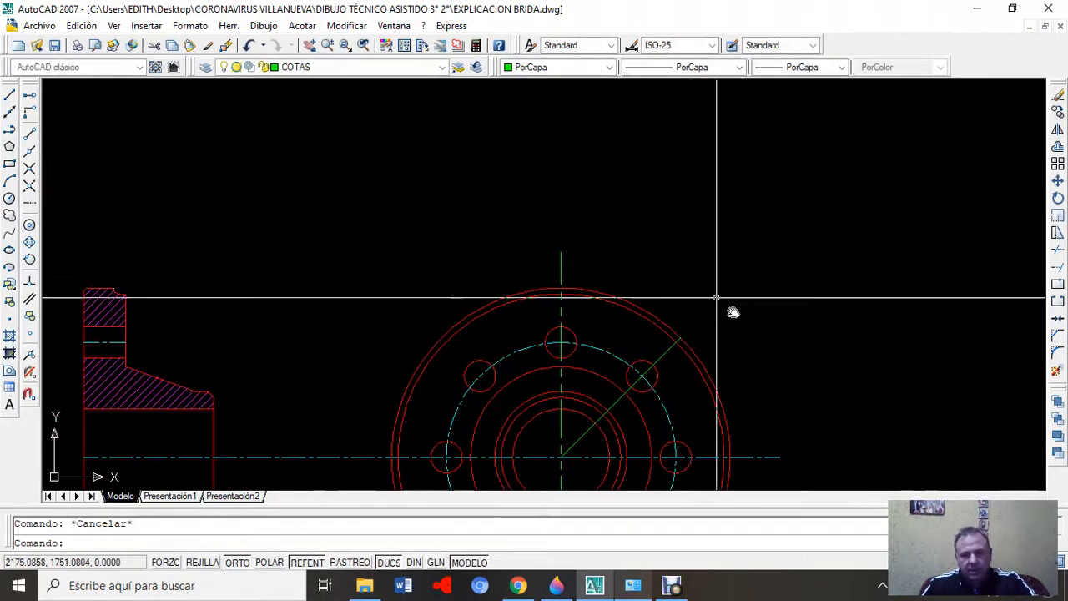
# - Cycle through the stretch, move, scale and mirror grip modes on the outer end of the horizontal centre line, without applying any
pyautogui.scroll(-5, 734, 312)
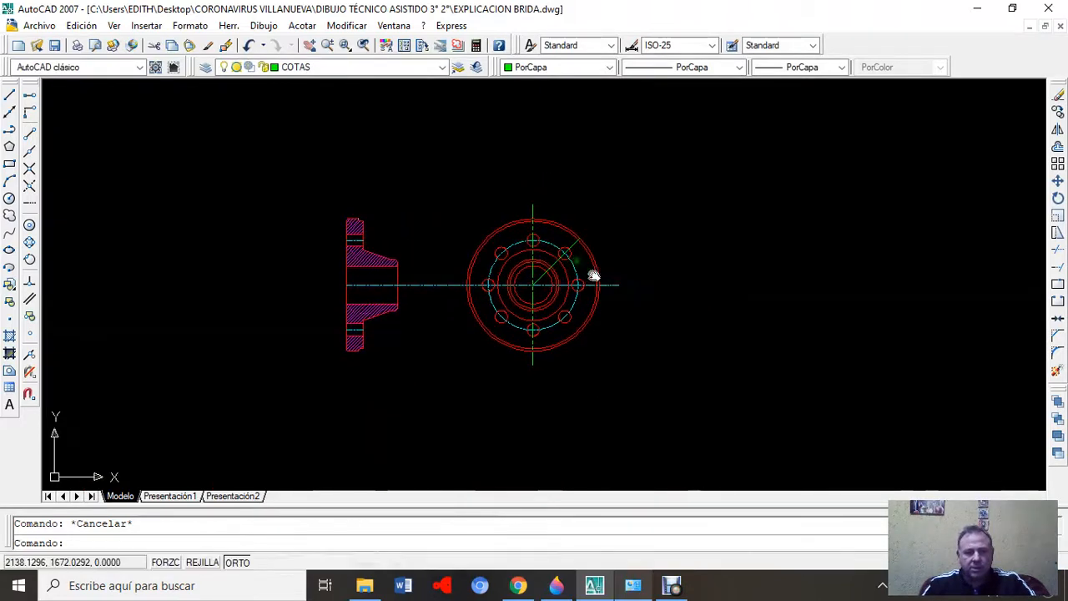
pyautogui.scroll(4, 612, 267)
pyautogui.moveTo(612, 267); pyautogui.dragTo(696, 262, button='middle')
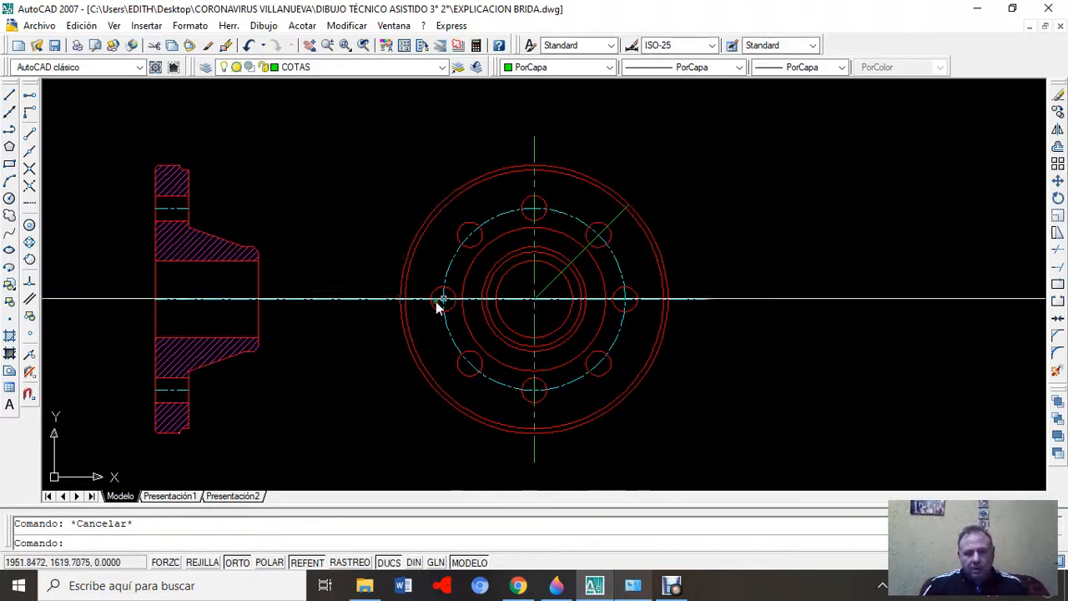
pyautogui.click(359, 300)
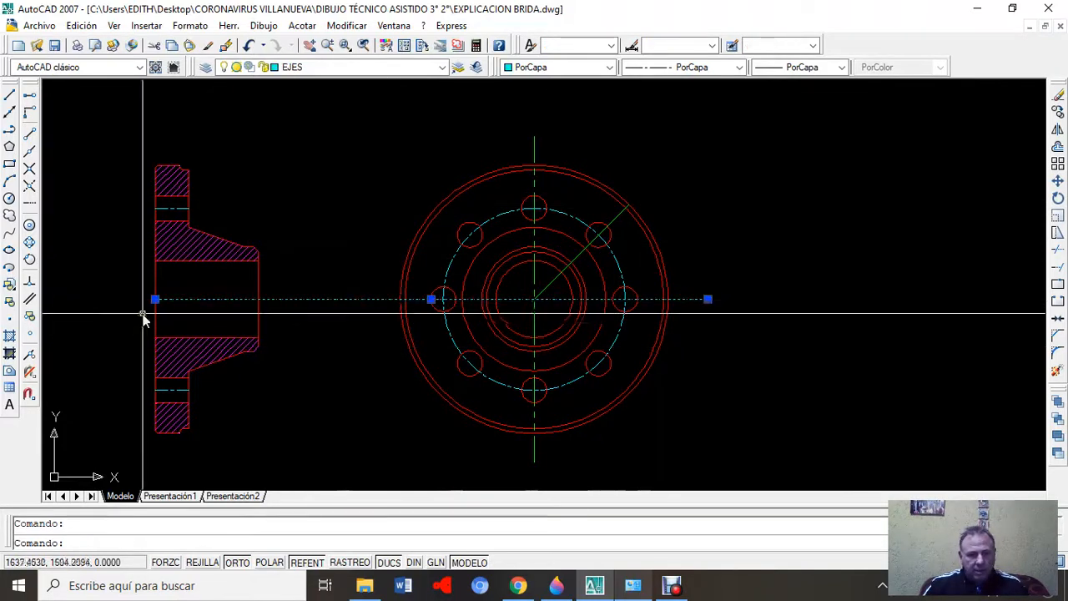
pyautogui.click(433, 299)
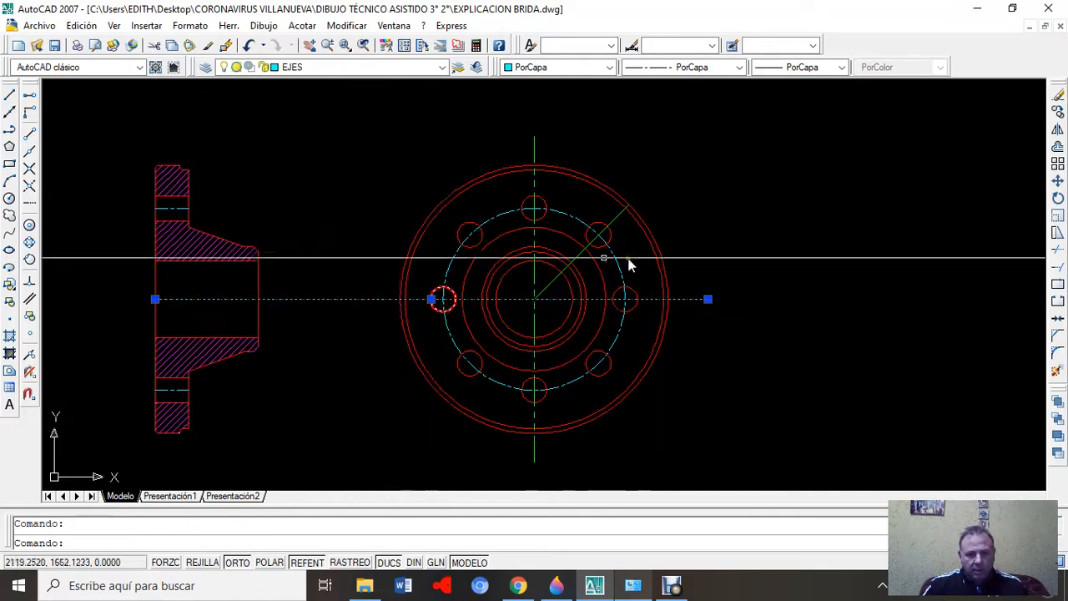
pyautogui.click(709, 300)
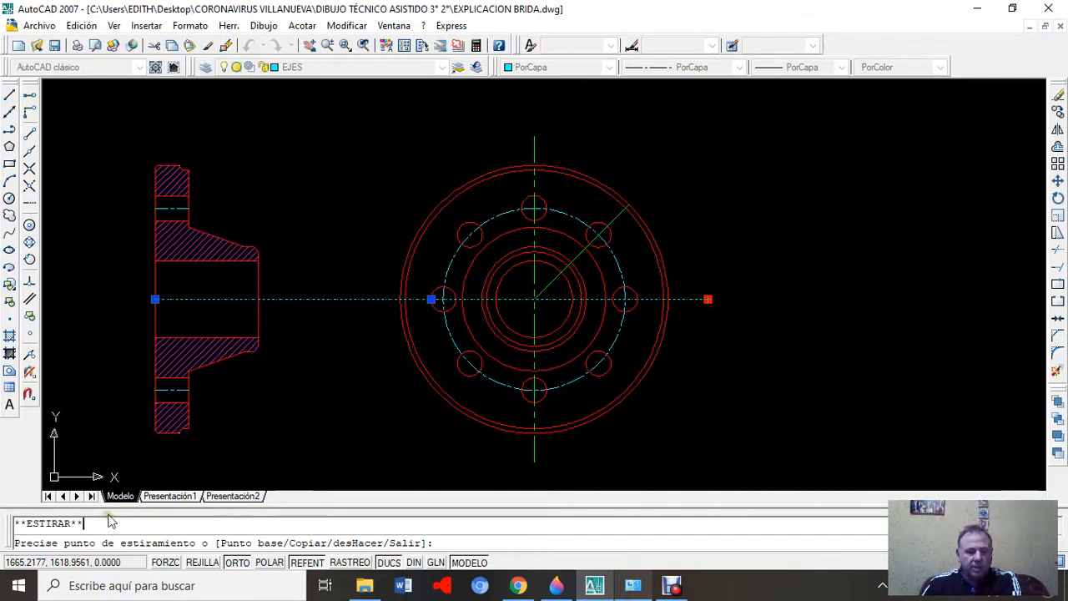
pyautogui.press('space')
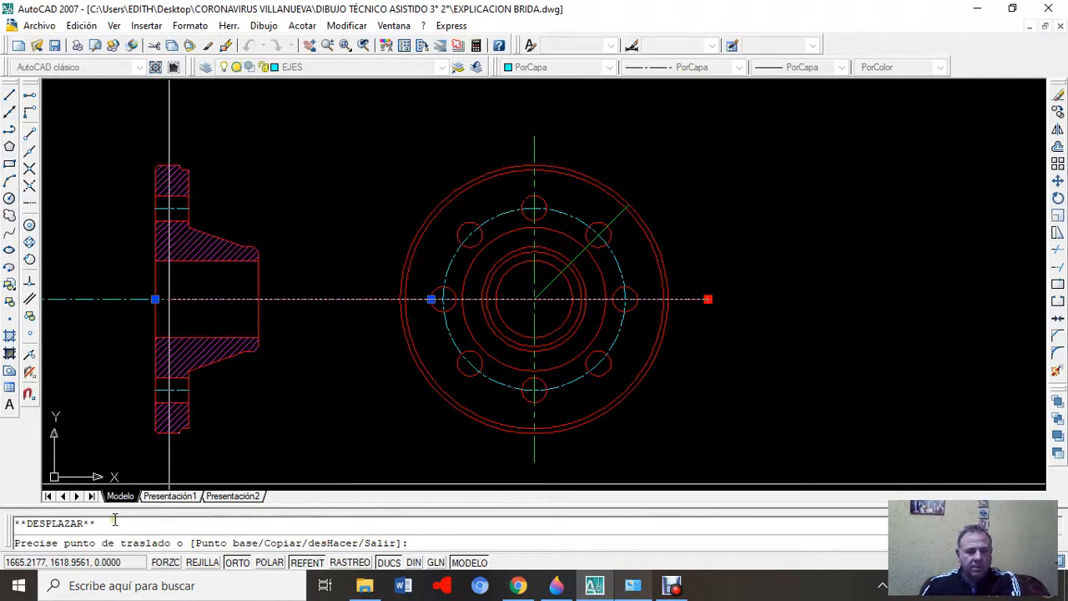
pyautogui.press('space')
pyautogui.press('space')
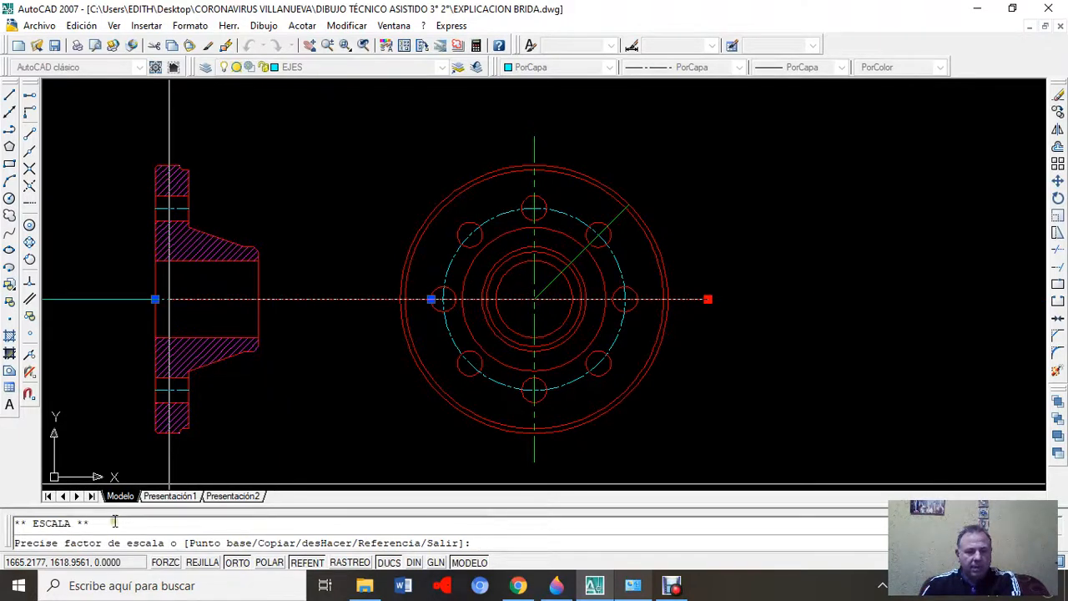
pyautogui.press('space')
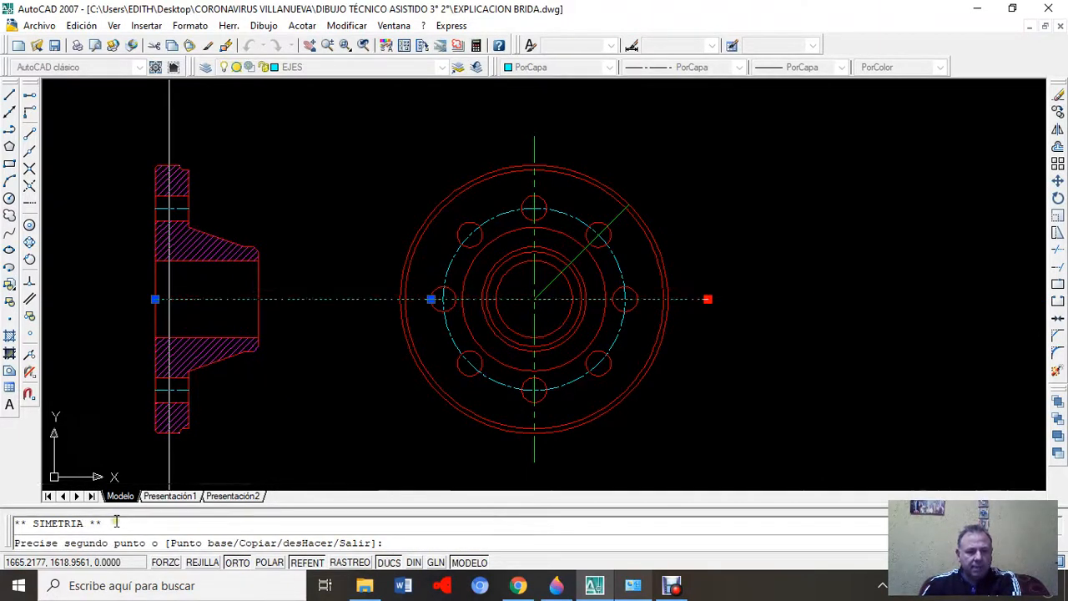
pyautogui.press('space')
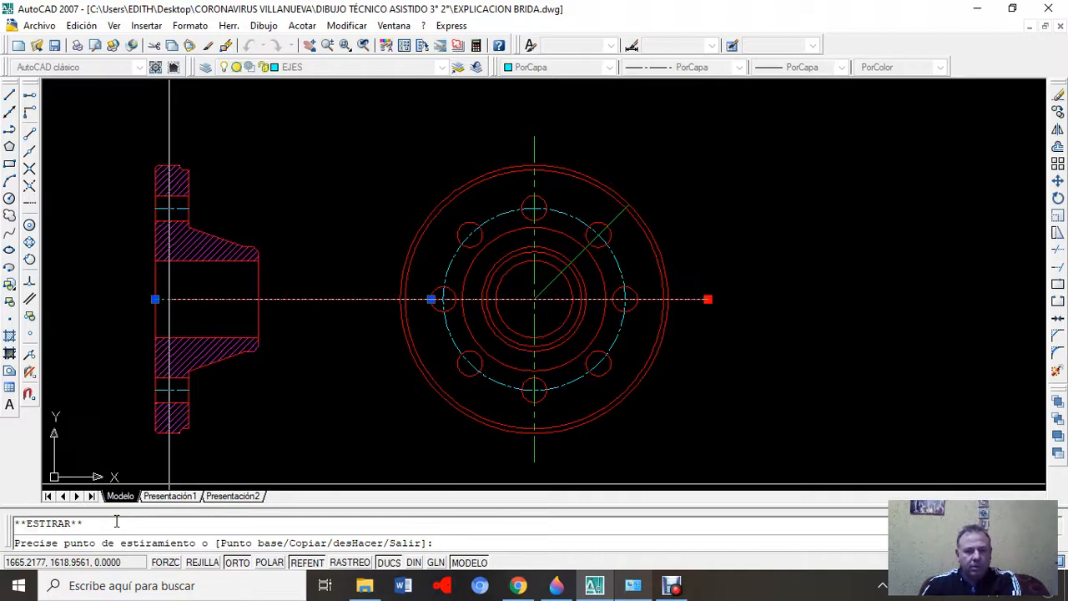
pyautogui.press('space')
pyautogui.press('space')
pyautogui.press('space')
pyautogui.press('space')
pyautogui.press('Escape')
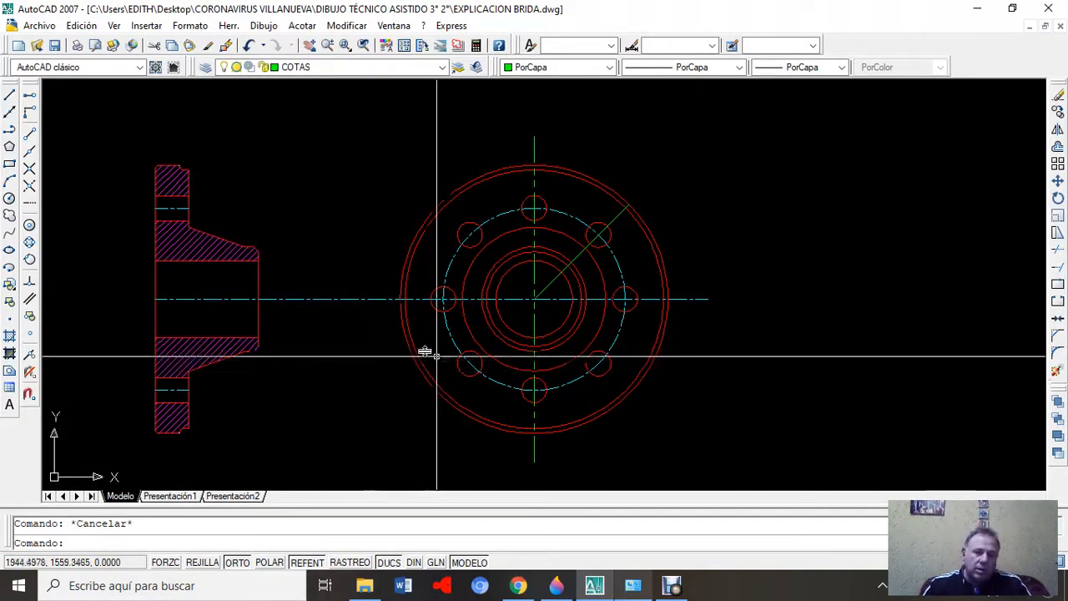
# - Switch from the EXPLICACION BRIDA drawing to the dimensioned reference drawing BRIDA.dwg
pyautogui.moveTo(346, 360)
pyautogui.mouseDown(button='middle')
pyautogui.moveTo(399, 363)
pyautogui.moveTo(413, 348)
pyautogui.mouseUp(button='middle')
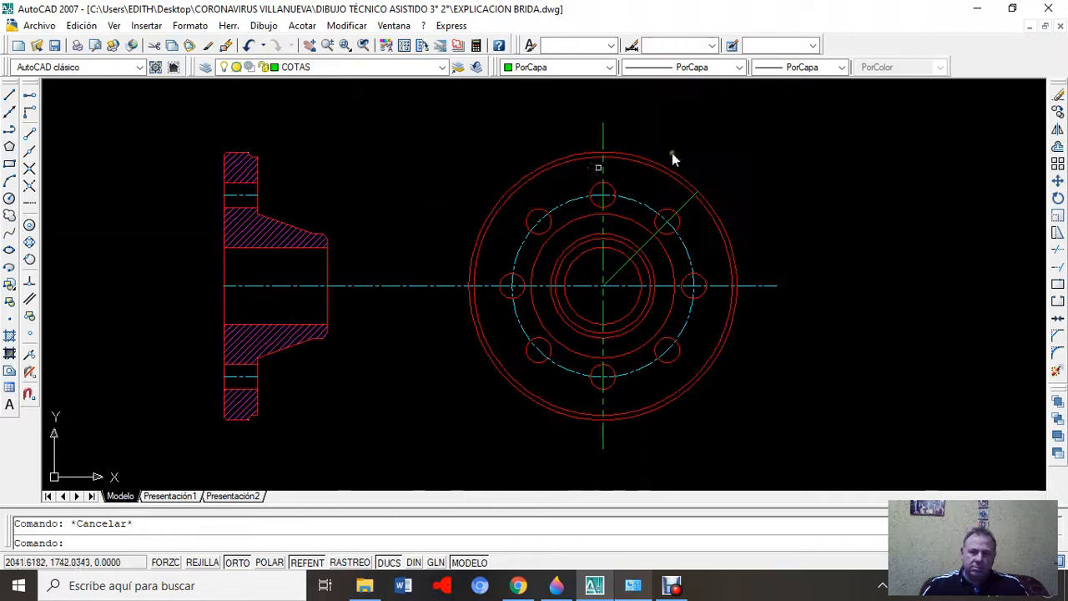
pyautogui.click(1029, 30)
pyautogui.click(124, 491)
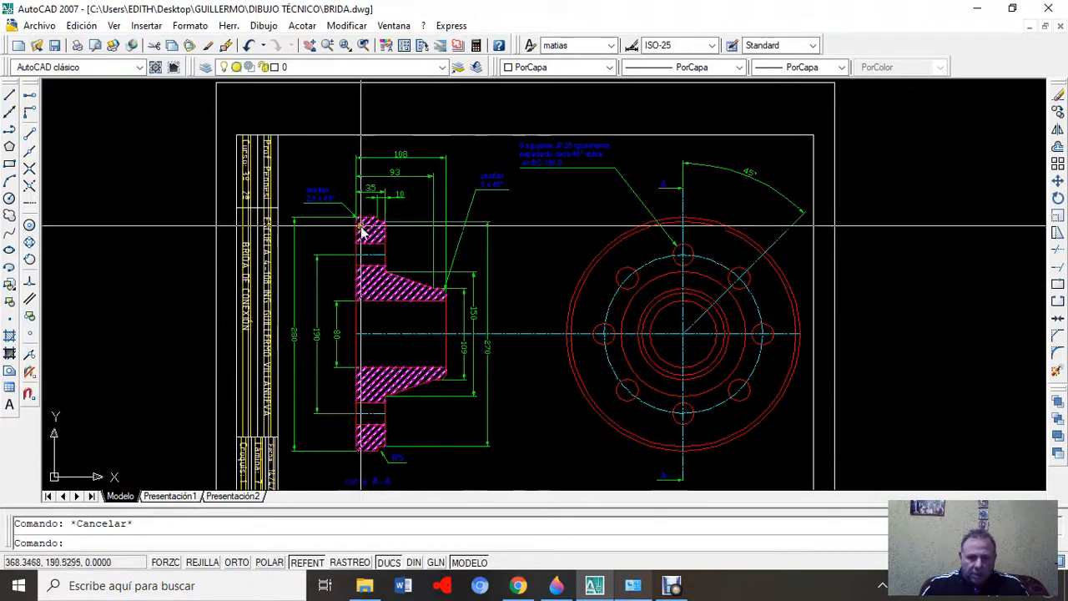
# - Try a linear dimension across the upper edge of the inner drawing frame in BRIDA.dwg, without placing it
pyautogui.click(300, 27)
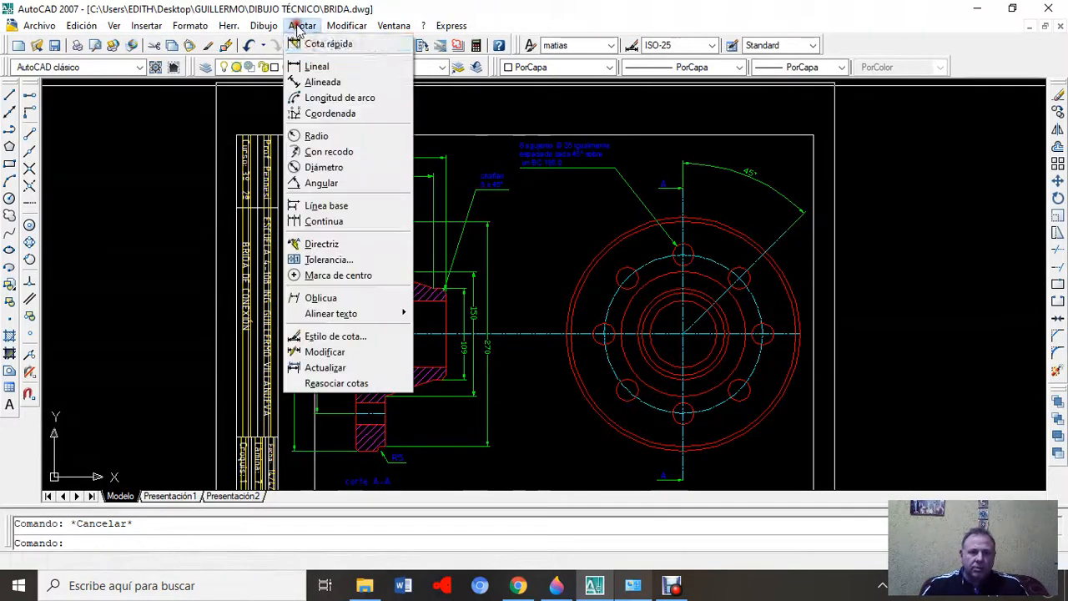
pyautogui.click(315, 68)
pyautogui.click(278, 135)
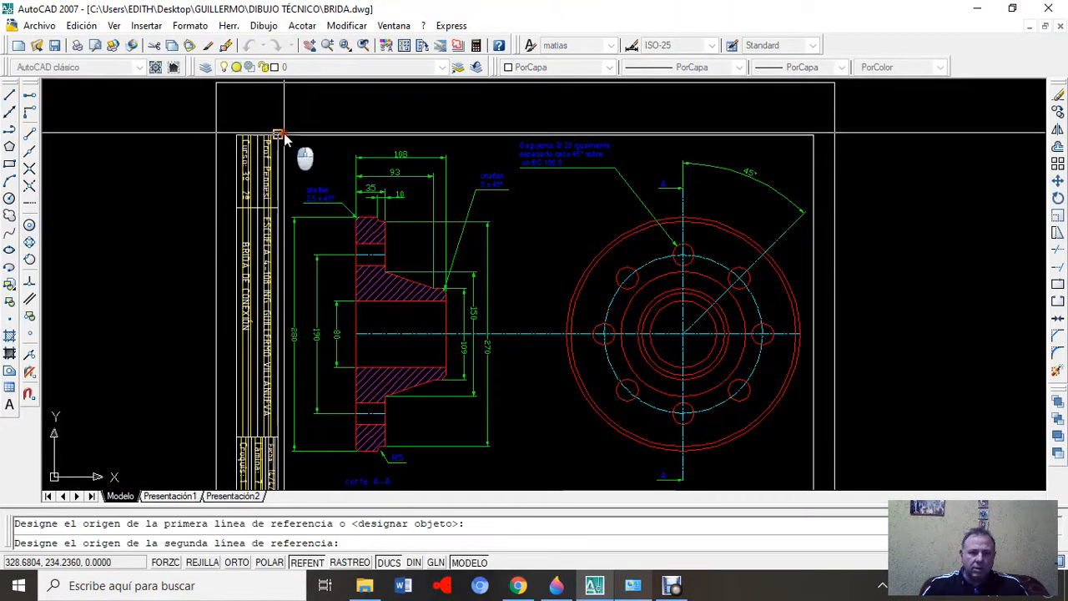
pyautogui.click(813, 135)
pyautogui.scroll(2, 789, 125)
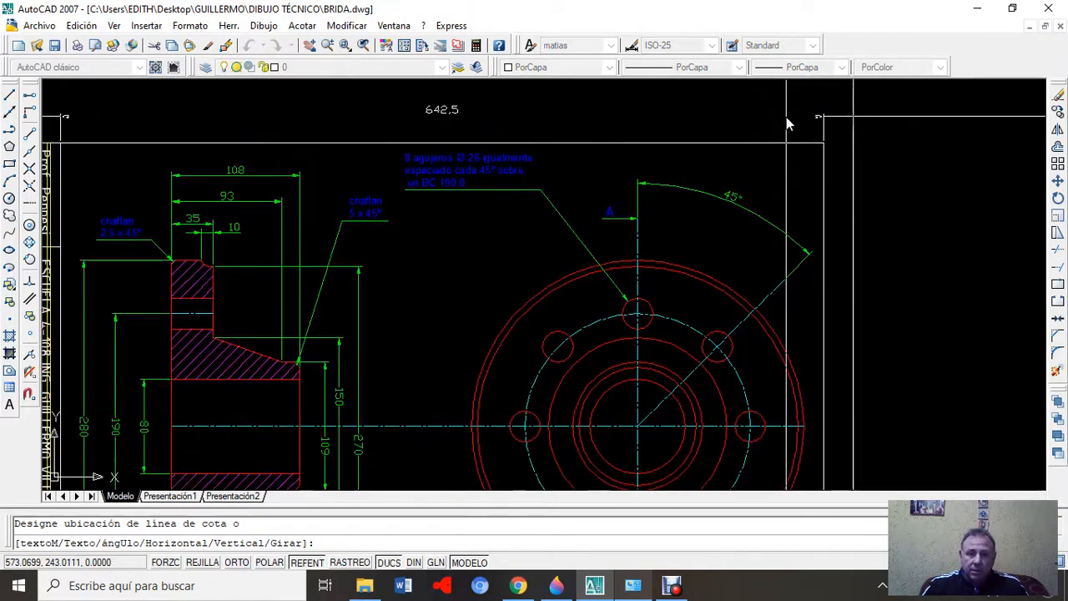
pyautogui.scroll(-2, 779, 124)
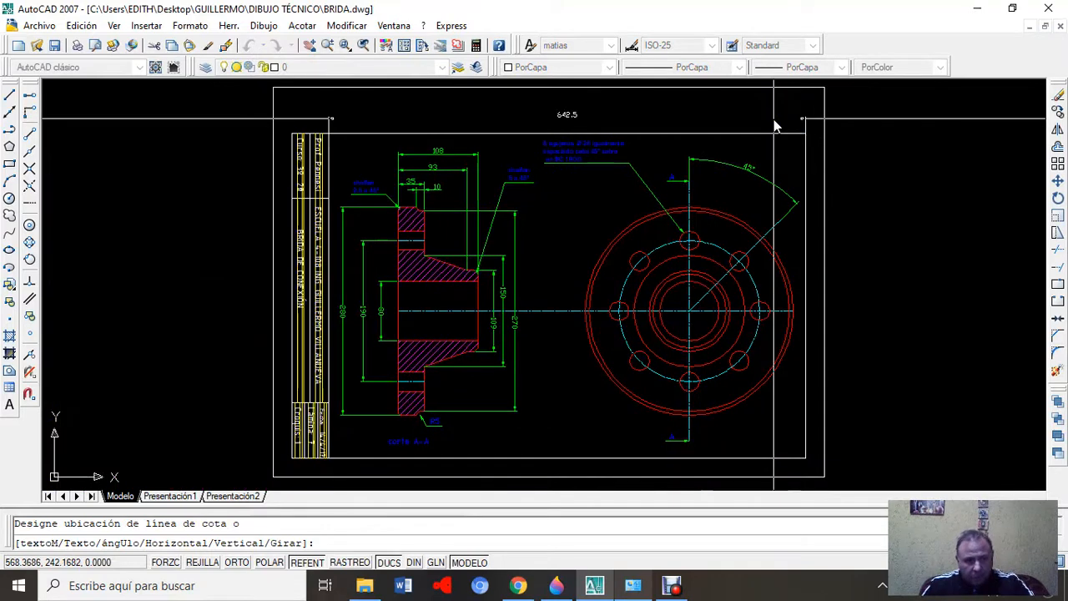
pyautogui.press('Escape')
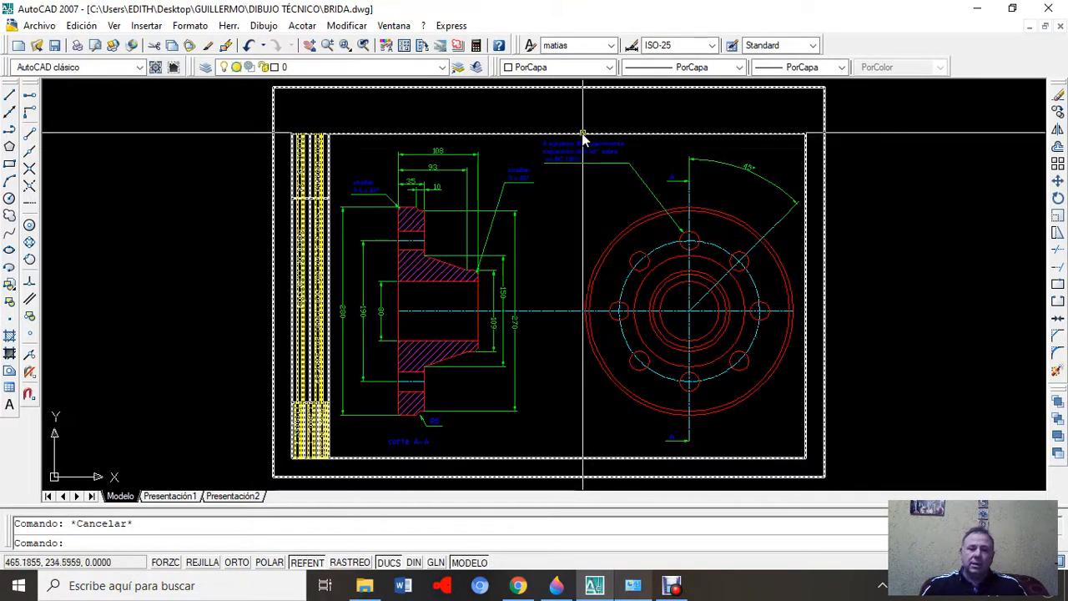
# - Minimize the BRIDA.dwg reference and bring the EXPLICACION BRIDA drawing back to full size
pyautogui.click(1027, 26)
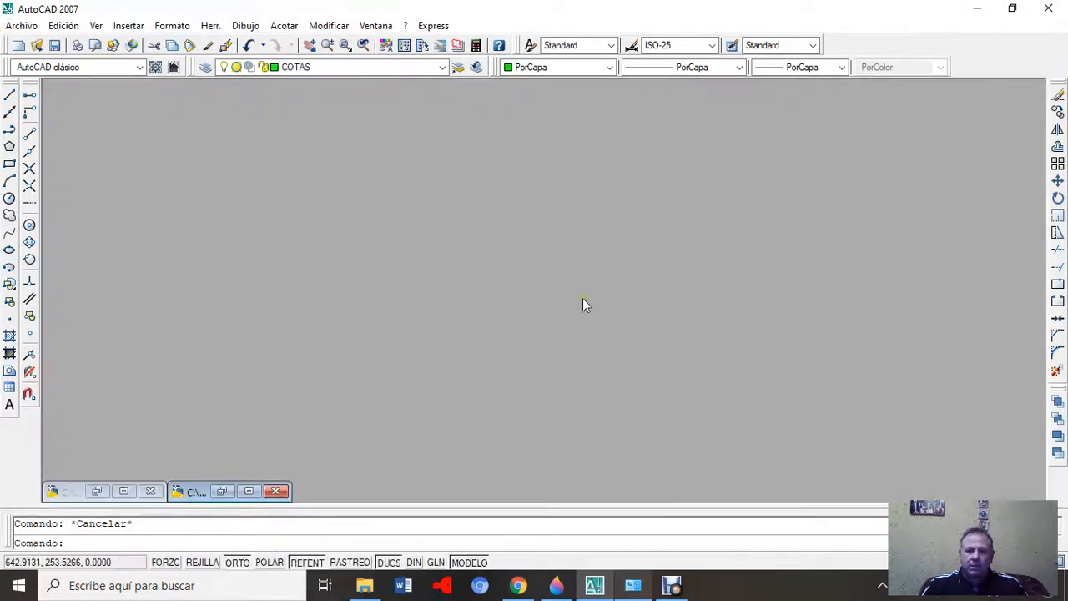
pyautogui.click(248, 491)
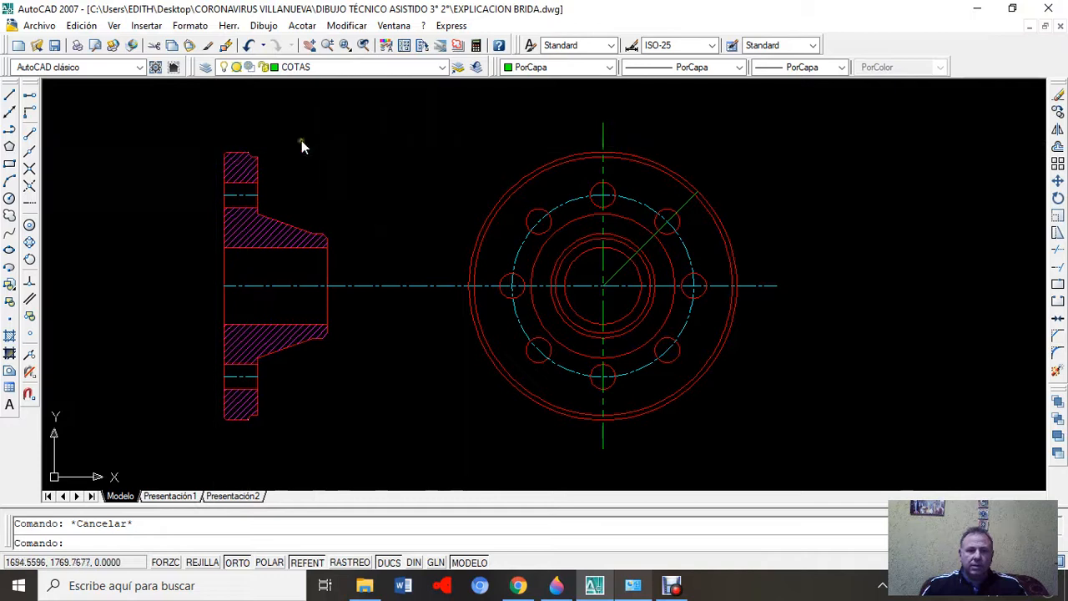
# - Try a linear dimension spanning the whole horizontal centre line from section view to front view, without placing it
pyautogui.click(304, 27)
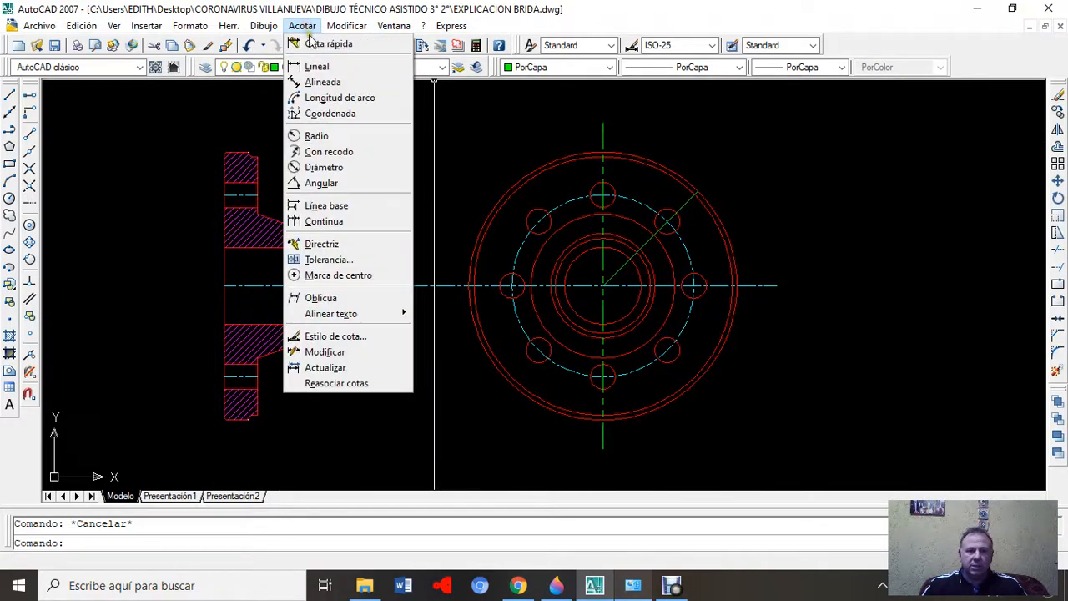
pyautogui.click(324, 68)
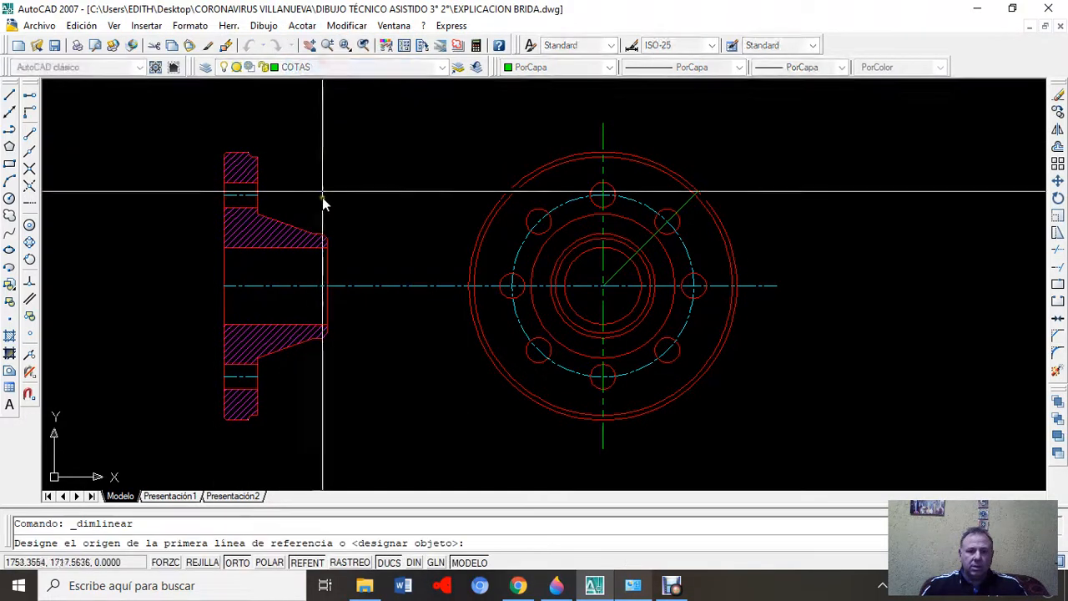
pyautogui.click(243, 285)
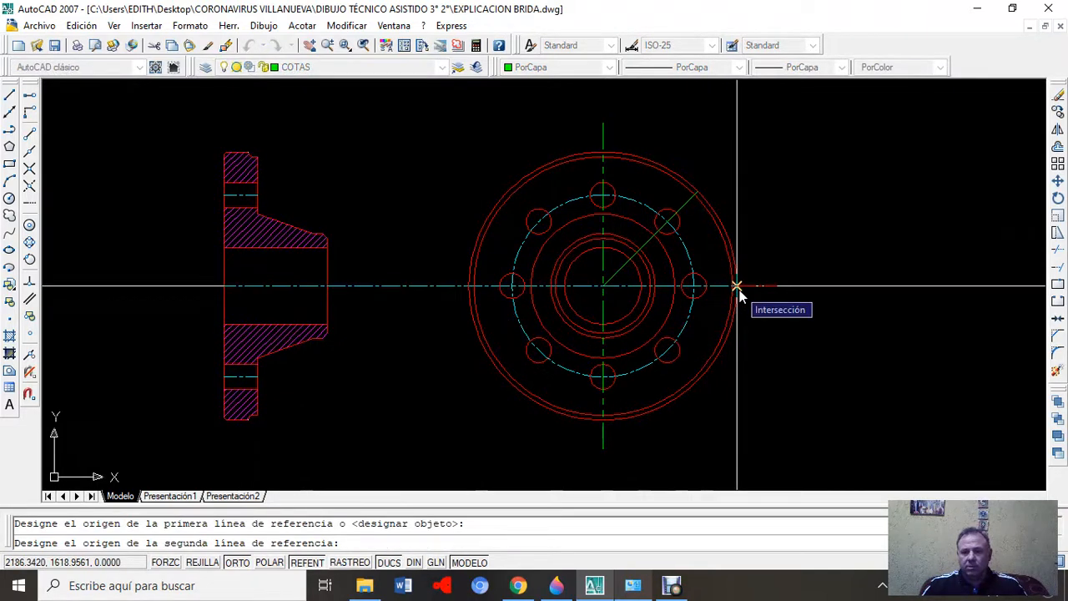
pyautogui.click(775, 285)
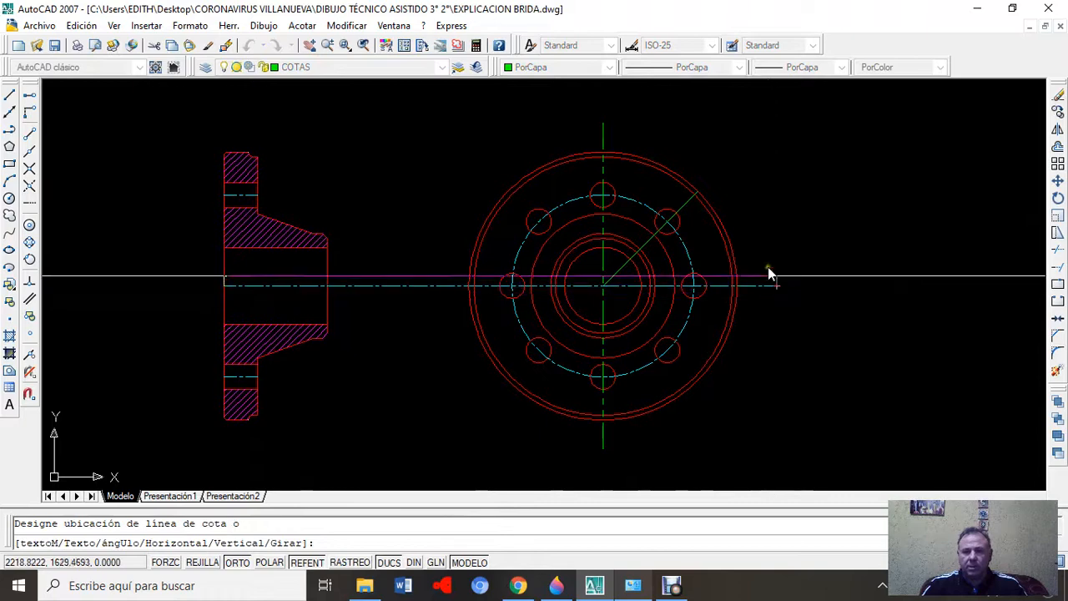
pyautogui.scroll(3, 748, 181)
pyautogui.moveTo(748, 181); pyautogui.dragTo(1055, 242, button='middle')
pyautogui.scroll(-1, 662, 319)
pyautogui.scroll(1, 429, 200)
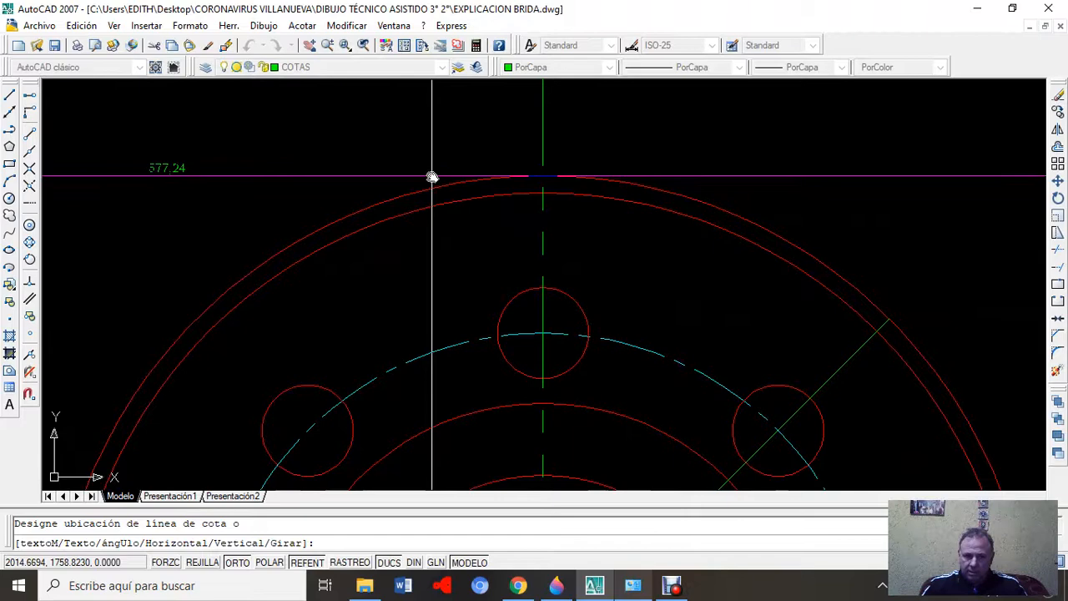
pyautogui.scroll(-4, 431, 176)
pyautogui.moveTo(442, 180)
pyautogui.mouseDown(button='middle')
pyautogui.moveTo(635, 143)
pyautogui.moveTo(641, 163)
pyautogui.mouseUp(button='middle')
pyautogui.moveTo(501, 166); pyautogui.dragTo(500, 167, button='middle')
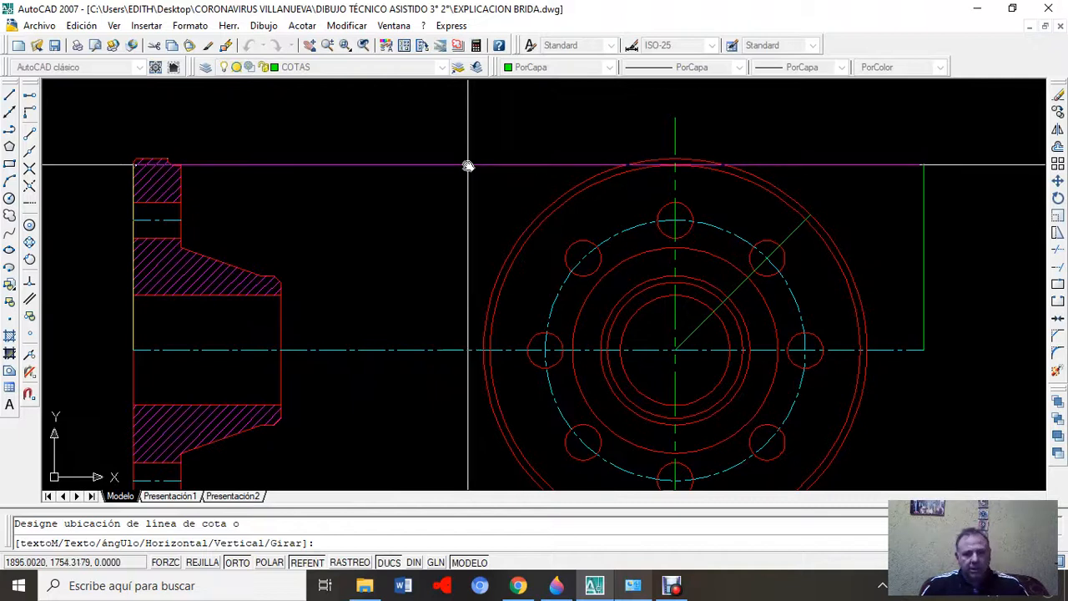
pyautogui.press('Escape')
# - Draw a closed 100 by 50 rectangle with lines in the empty area beside the flange's front view
pyautogui.scroll(-2, 505, 176)
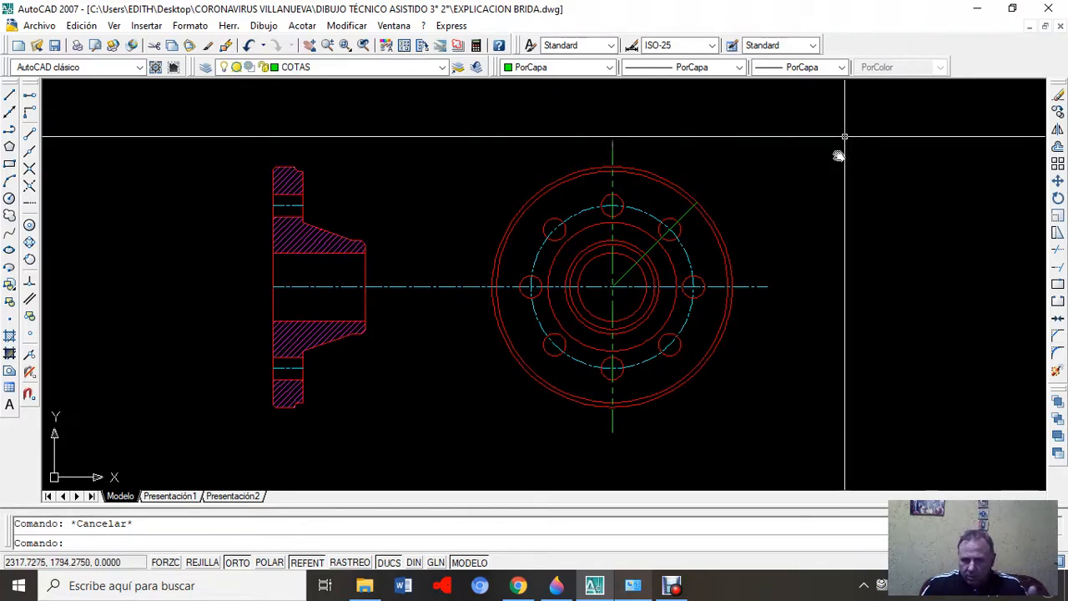
pyautogui.moveTo(857, 179); pyautogui.dragTo(398, 167, button='middle')
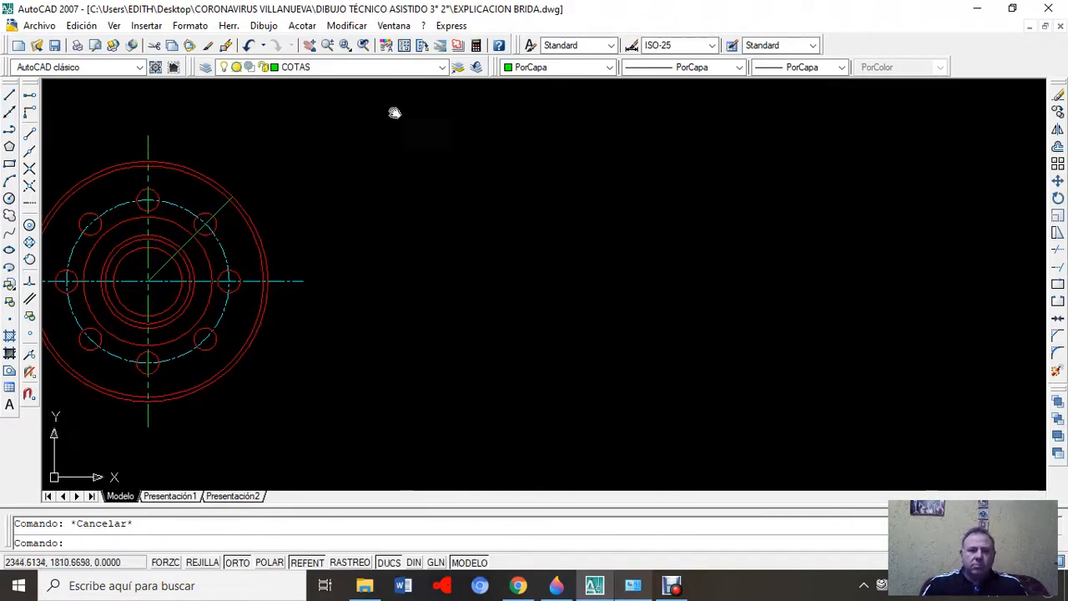
pyautogui.click(260, 26)
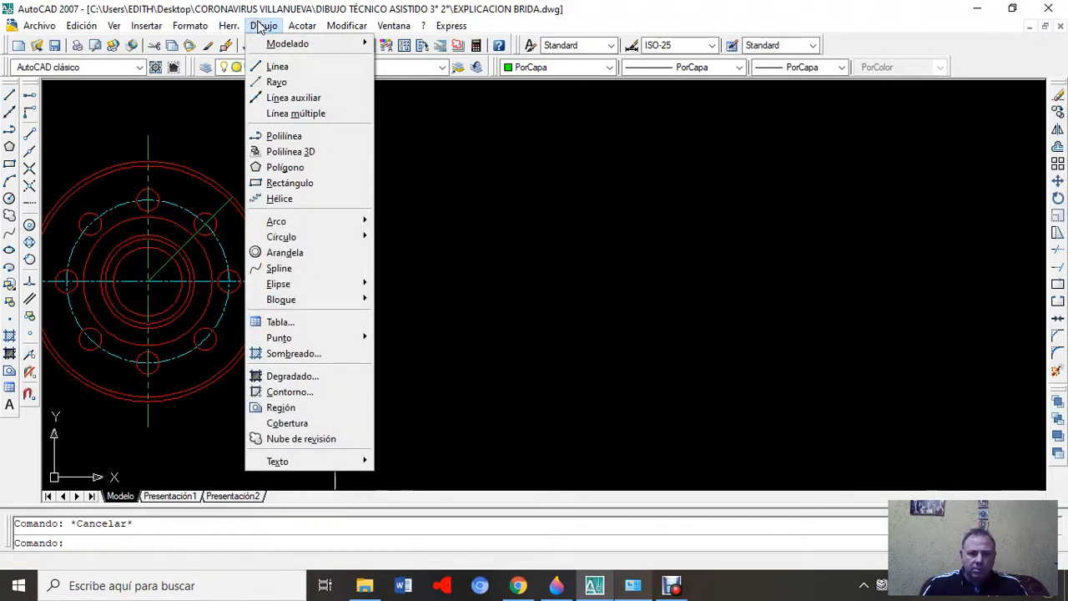
pyautogui.click(281, 75)
pyautogui.click(548, 217)
pyautogui.write('1')
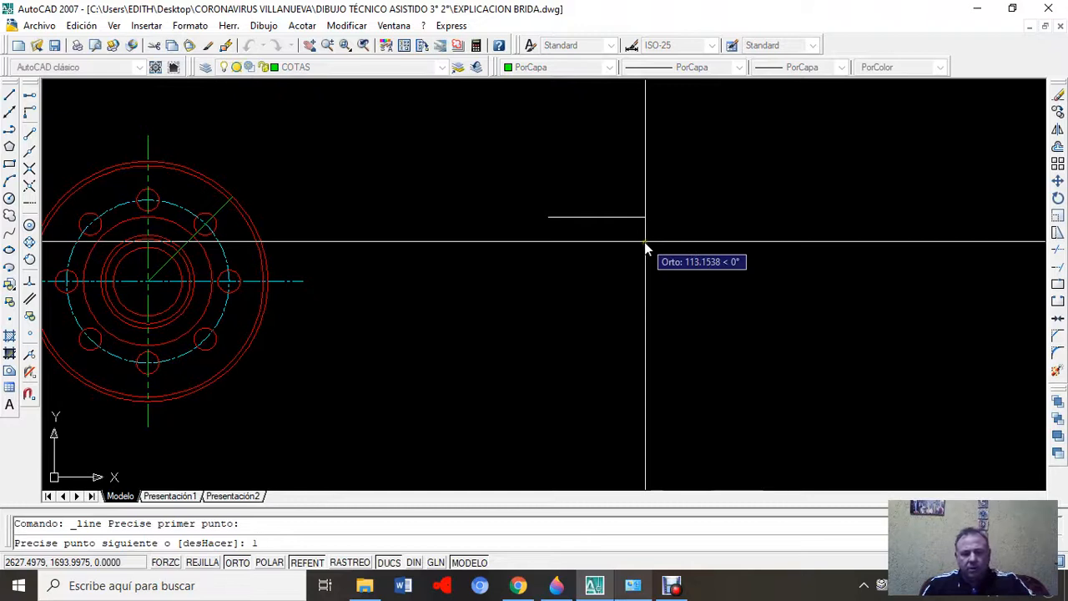
pyautogui.write('00')
pyautogui.press('Return')
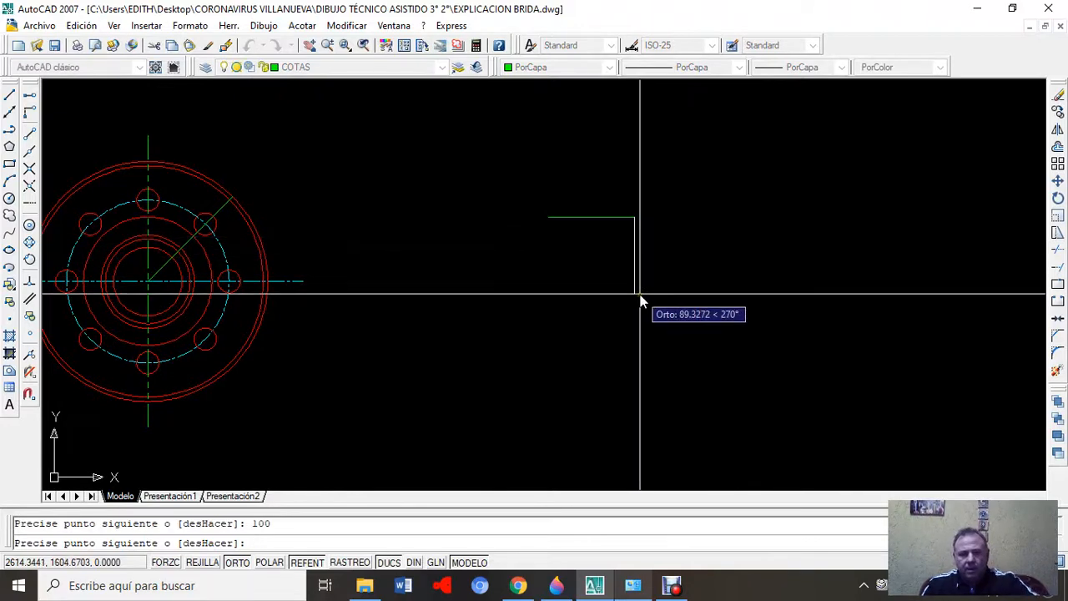
pyautogui.write('50')
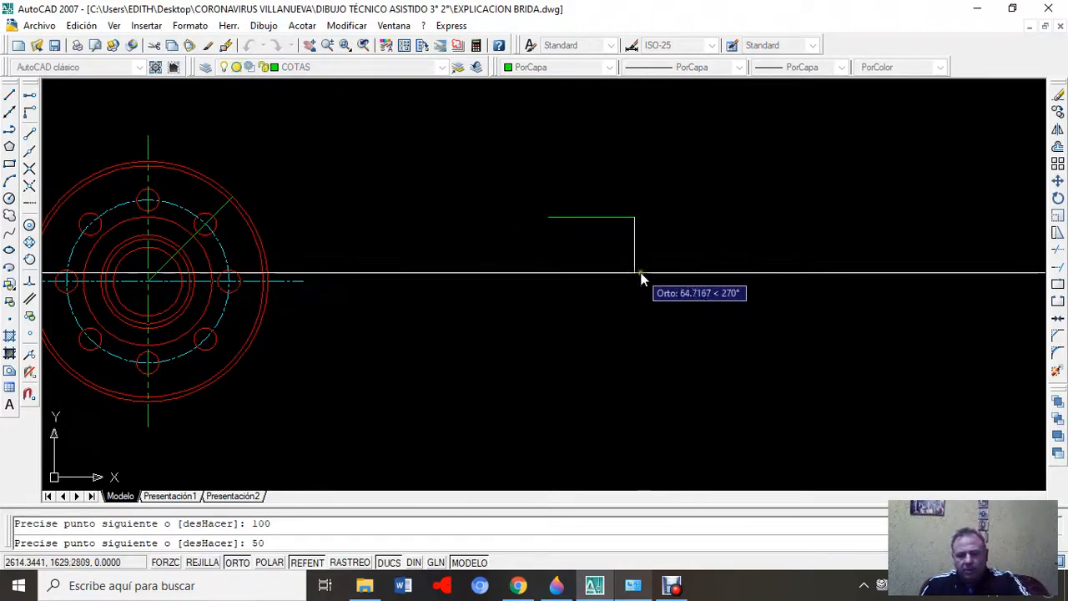
pyautogui.press('Return')
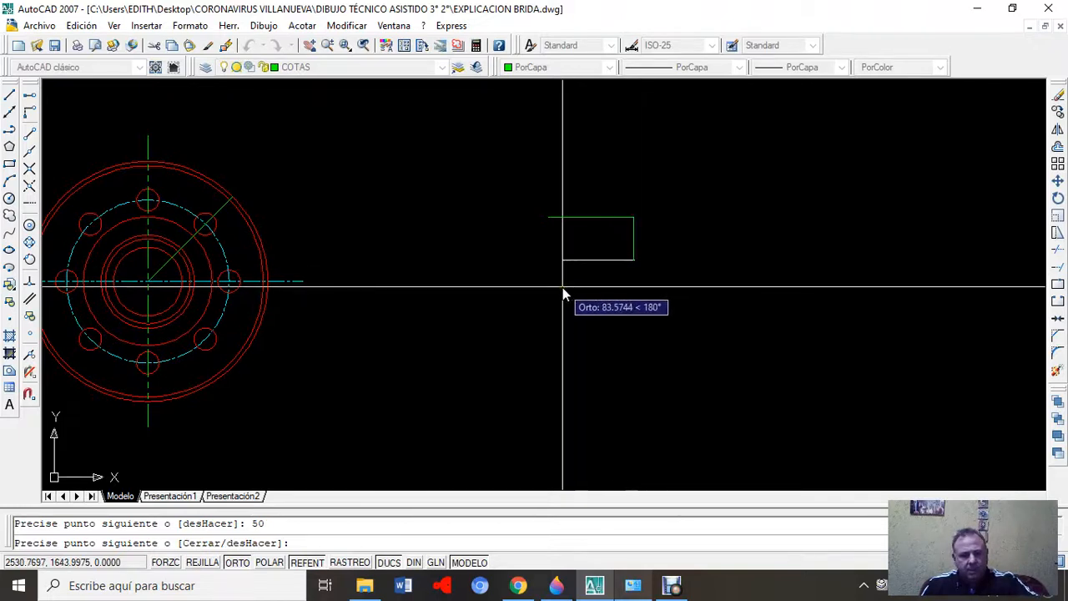
pyautogui.write('100')
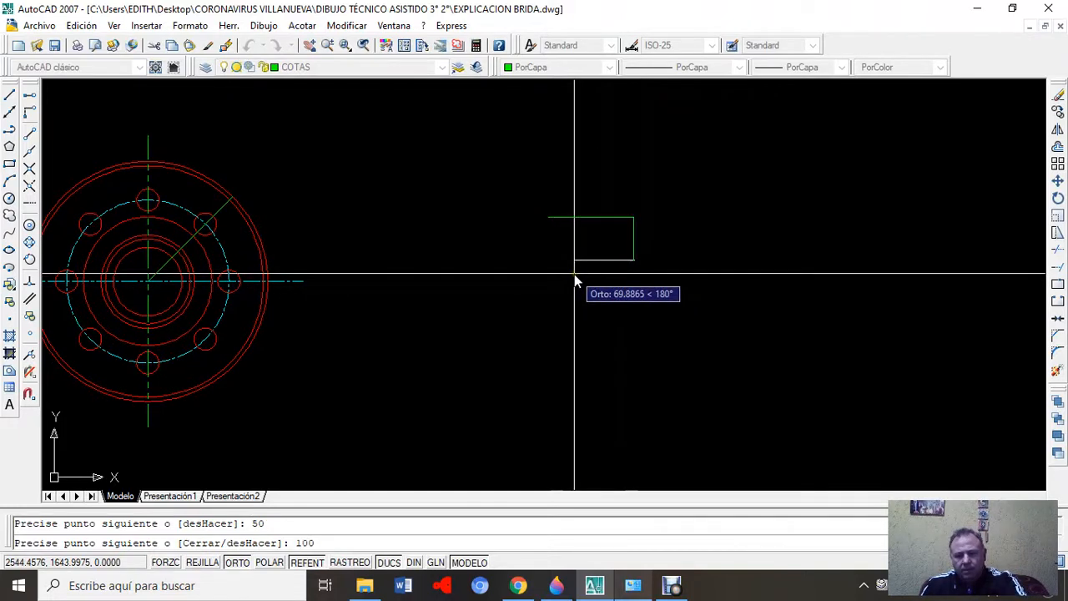
pyautogui.press('Return')
pyautogui.click(549, 219)
pyautogui.press('Escape')
# - Move the practice rectangle's four lines to the CONTORNO layer
pyautogui.moveTo(614, 265); pyautogui.dragTo(671, 257, button='middle')
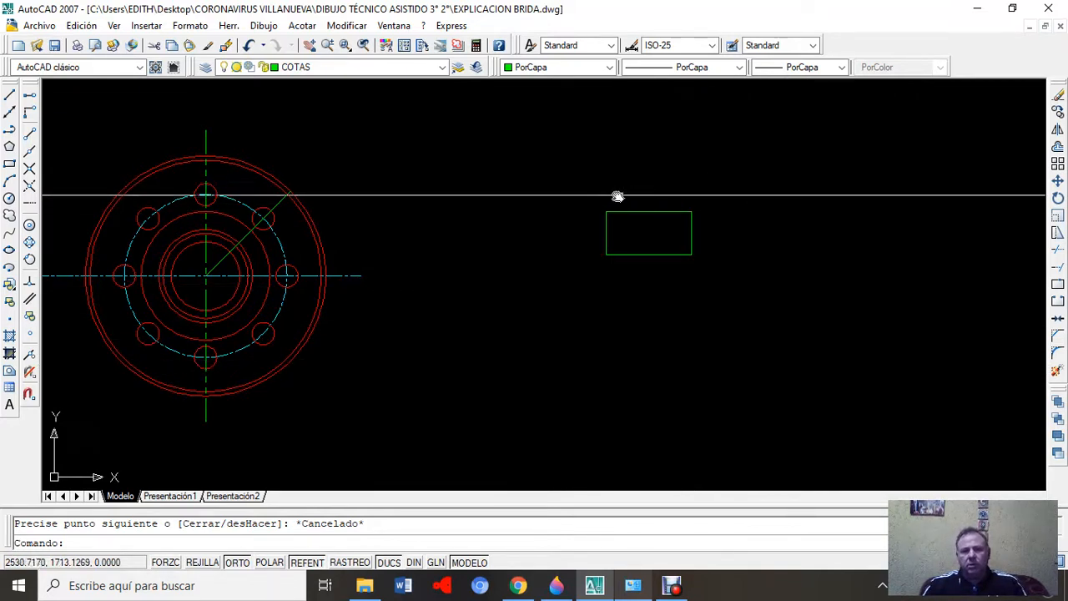
pyautogui.click(580, 196)
pyautogui.click(727, 292)
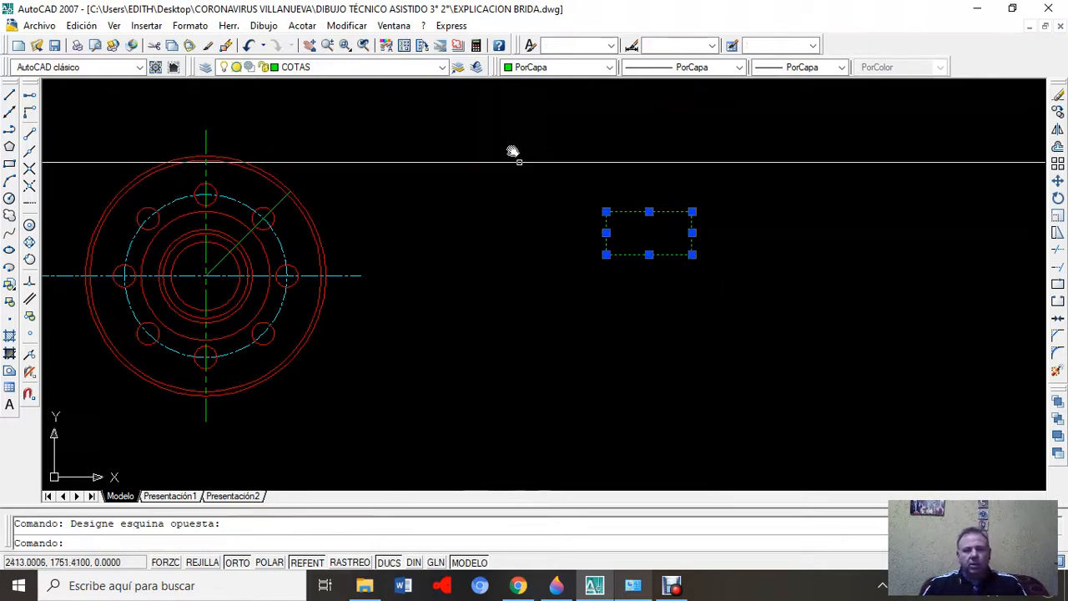
pyautogui.click(441, 68)
pyautogui.click(373, 95)
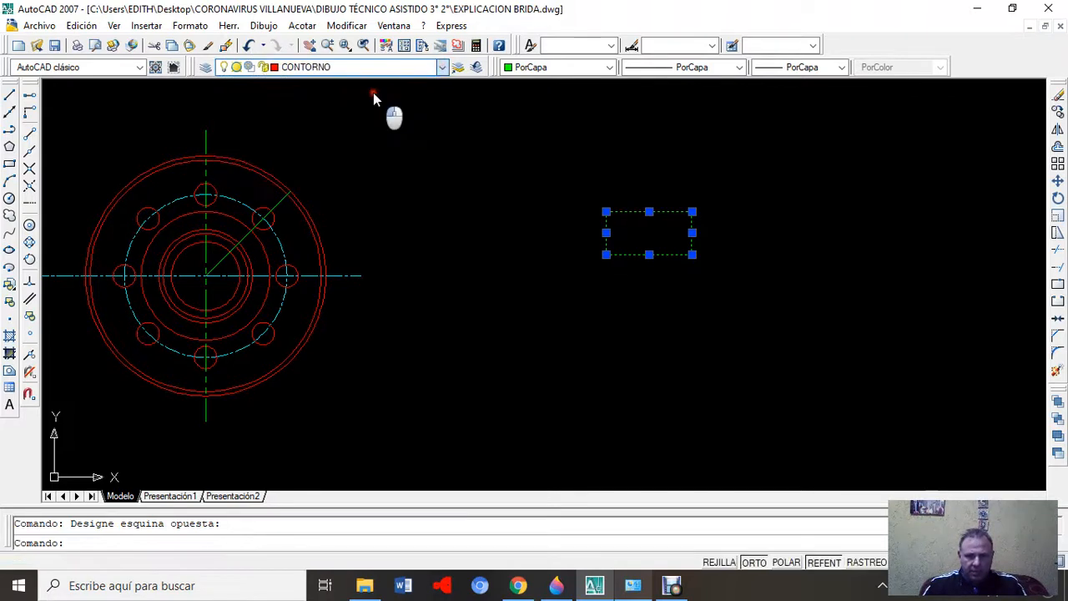
pyautogui.press('Escape')
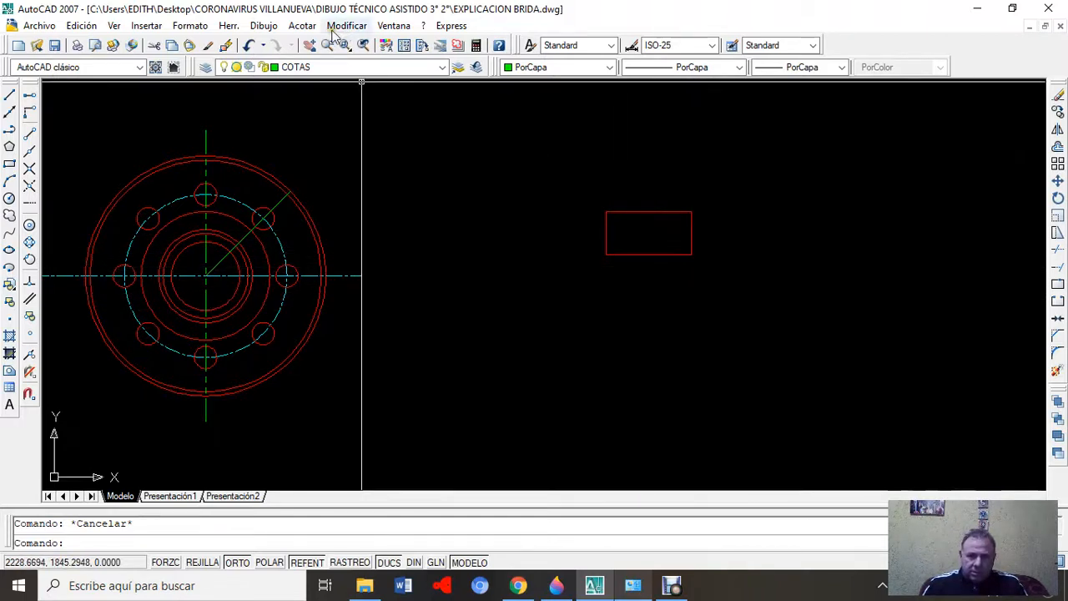
# - Add a linear dimension for the rectangle's width, placed about 33 units above its upper edge
pyautogui.click(302, 25)
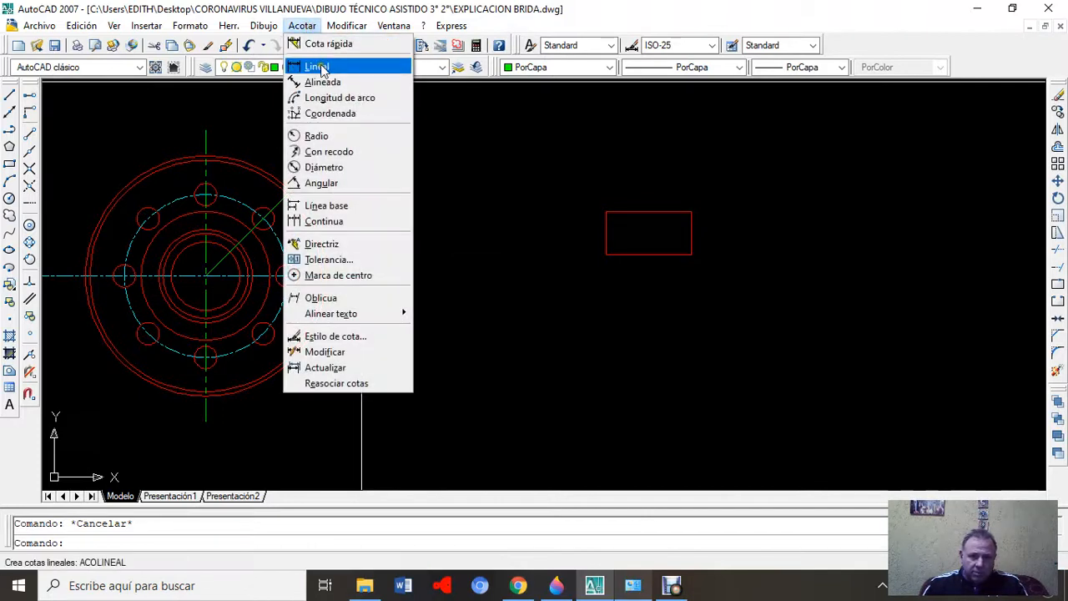
pyautogui.click(317, 65)
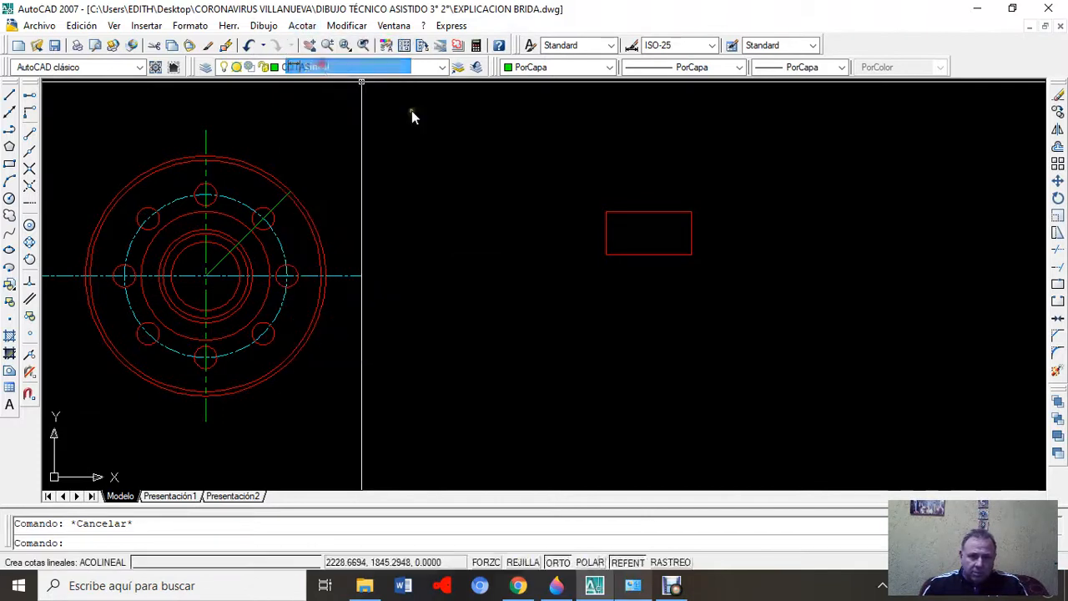
pyautogui.click(606, 211)
pyautogui.click(691, 211)
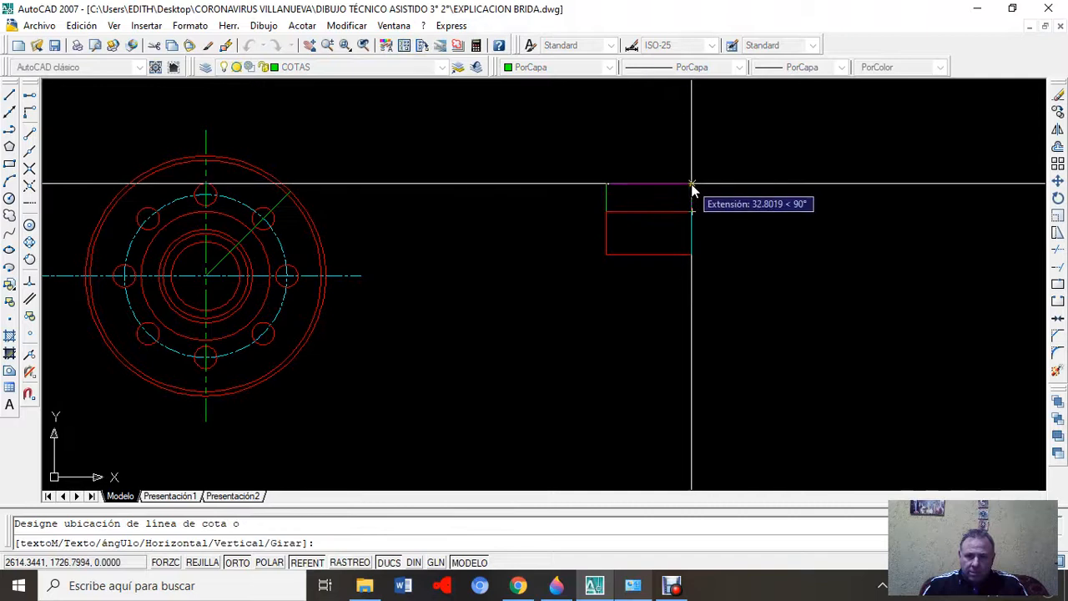
pyautogui.click(691, 184)
pyautogui.scroll(4, 679, 204)
pyautogui.scroll(-2, 772, 237)
pyautogui.moveTo(772, 237); pyautogui.dragTo(628, 219, button='middle')
pyautogui.scroll(2, 628, 218)
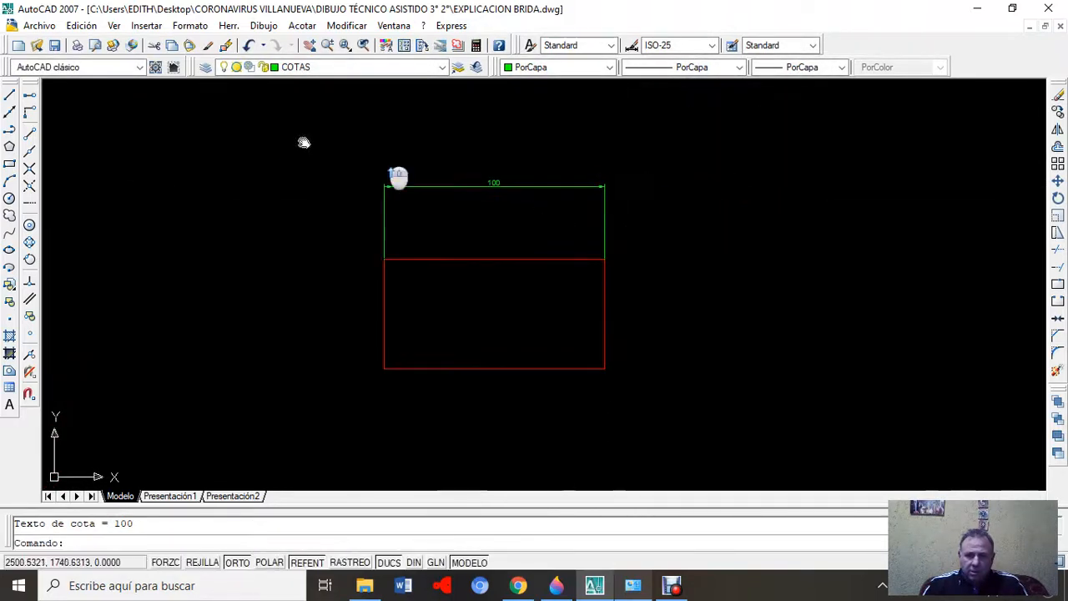
# - Add a vertical linear dimension for the rectangle's height, placed outside its right edge
pyautogui.click(302, 25)
pyautogui.click(316, 66)
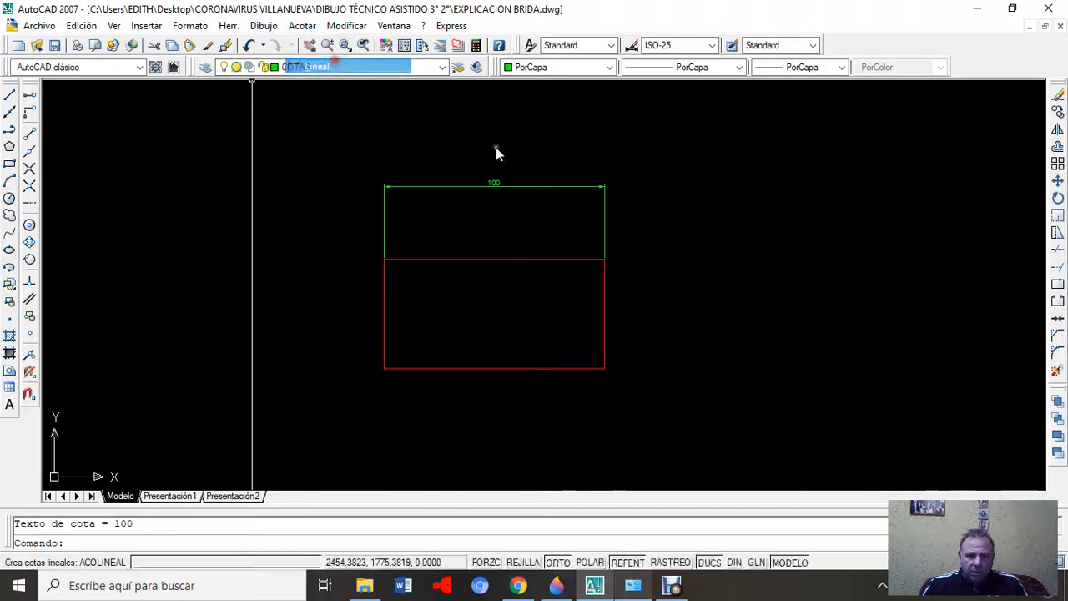
pyautogui.click(608, 260)
pyautogui.click(609, 368)
pyautogui.scroll(2, 665, 343)
pyautogui.click(668, 335)
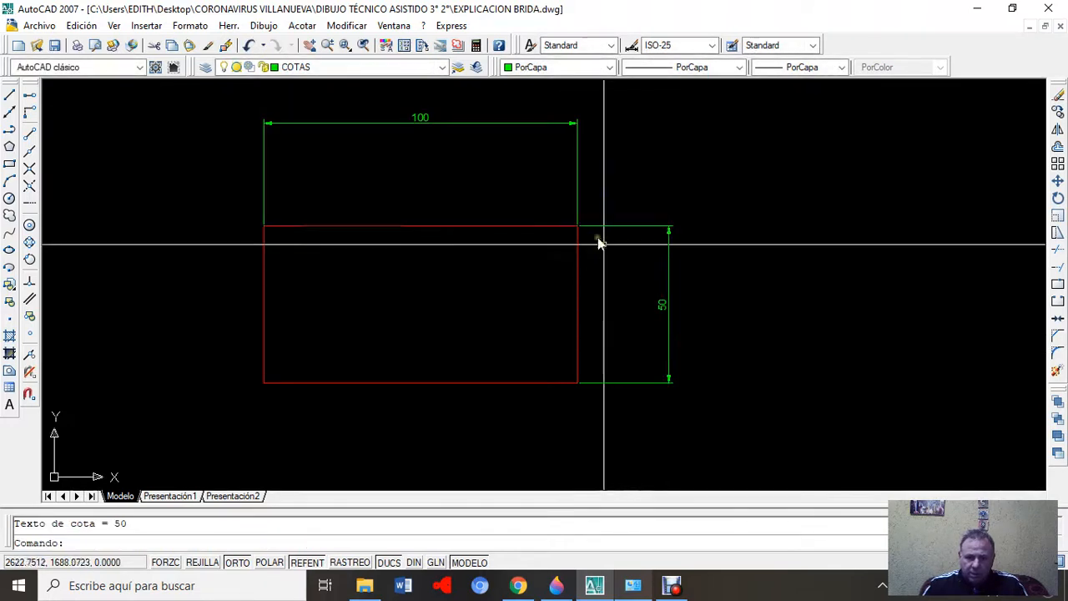
# - Erase both the width and height dimensions from the practice rectangle
pyautogui.scroll(2, 588, 219)
pyautogui.scroll(4, 588, 217)
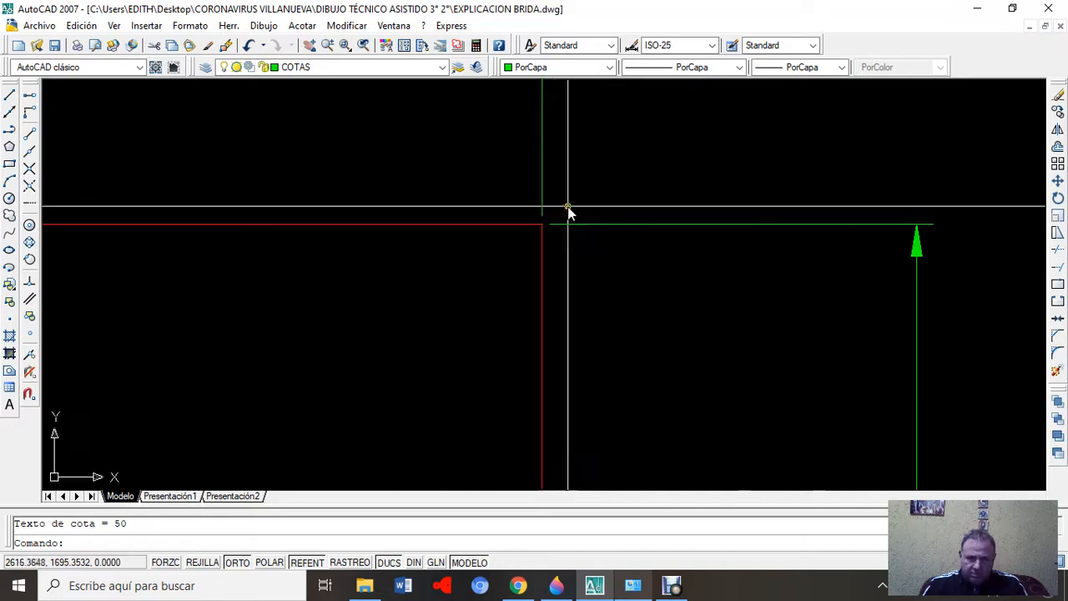
pyautogui.scroll(-6, 686, 347)
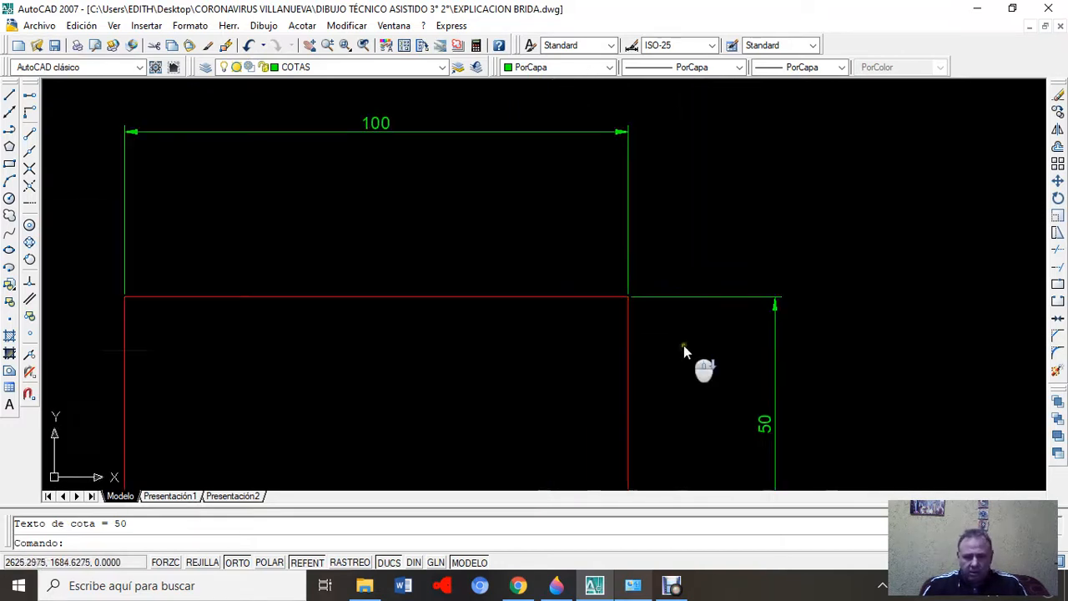
pyautogui.moveTo(688, 349)
pyautogui.mouseDown(button='middle')
pyautogui.moveTo(687, 306)
pyautogui.moveTo(698, 310)
pyautogui.moveTo(684, 322)
pyautogui.mouseUp(button='middle')
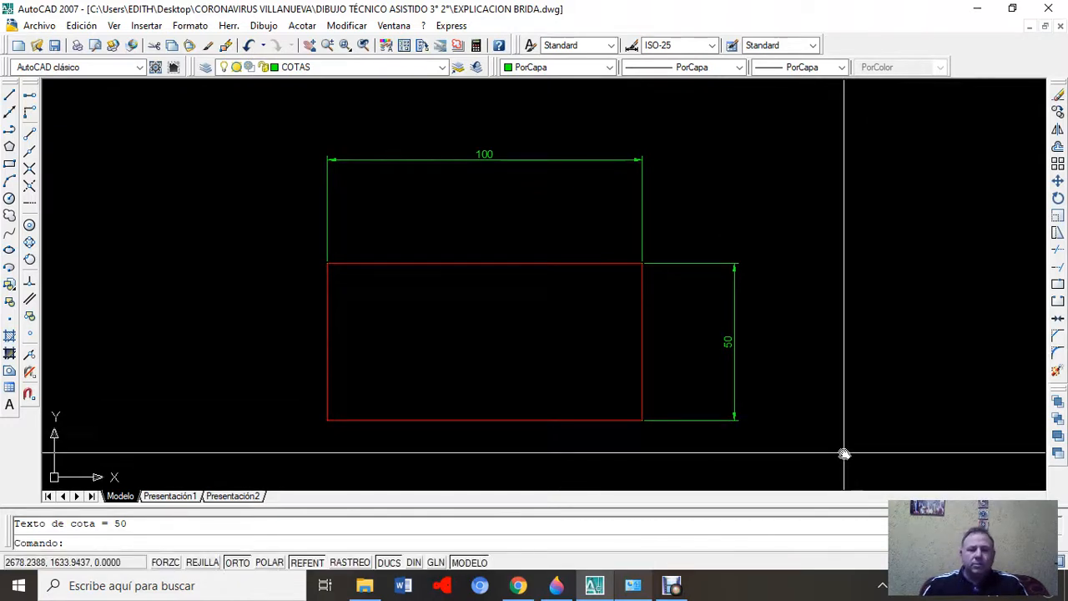
pyautogui.click(671, 147)
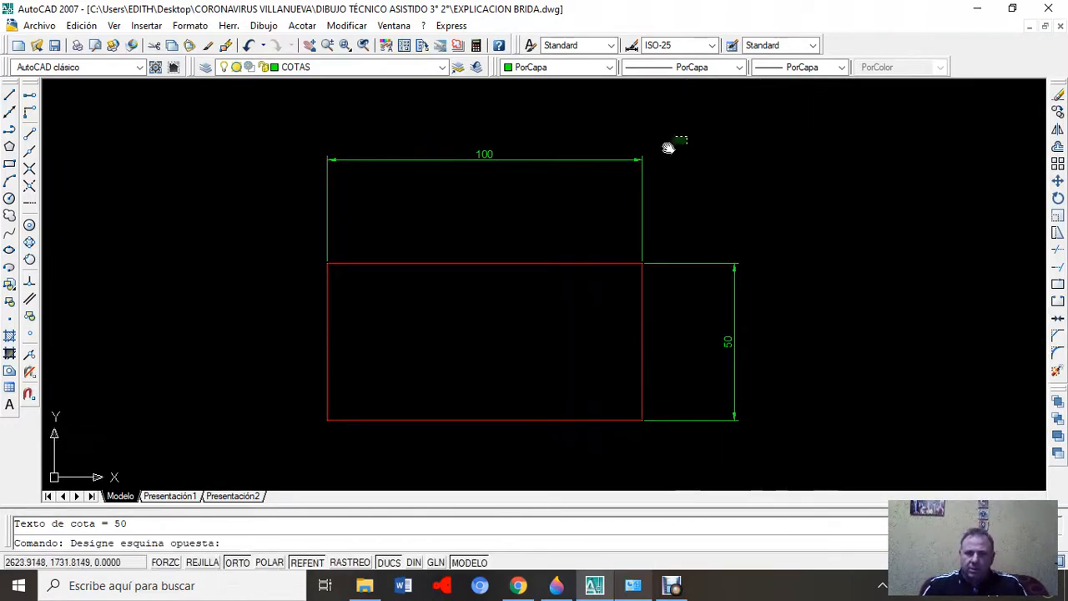
pyautogui.click(619, 178)
pyautogui.press('Delete')
pyautogui.click(792, 231)
pyautogui.click(739, 289)
pyautogui.press('Delete')
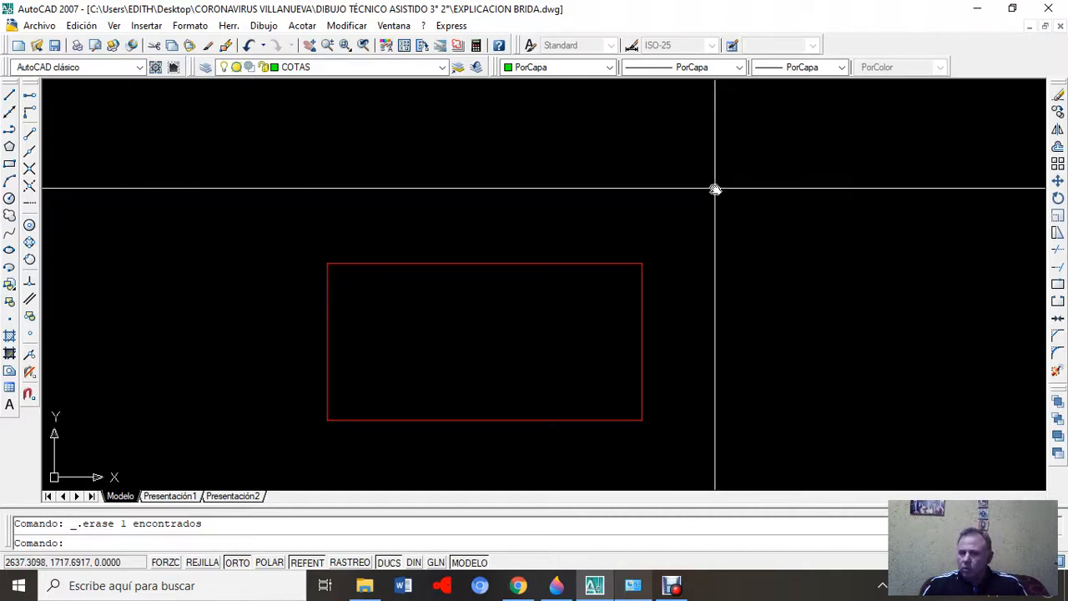
# - Scale the whole practice rectangle by a factor of 1/2 from its lower-left corner
pyautogui.click(347, 26)
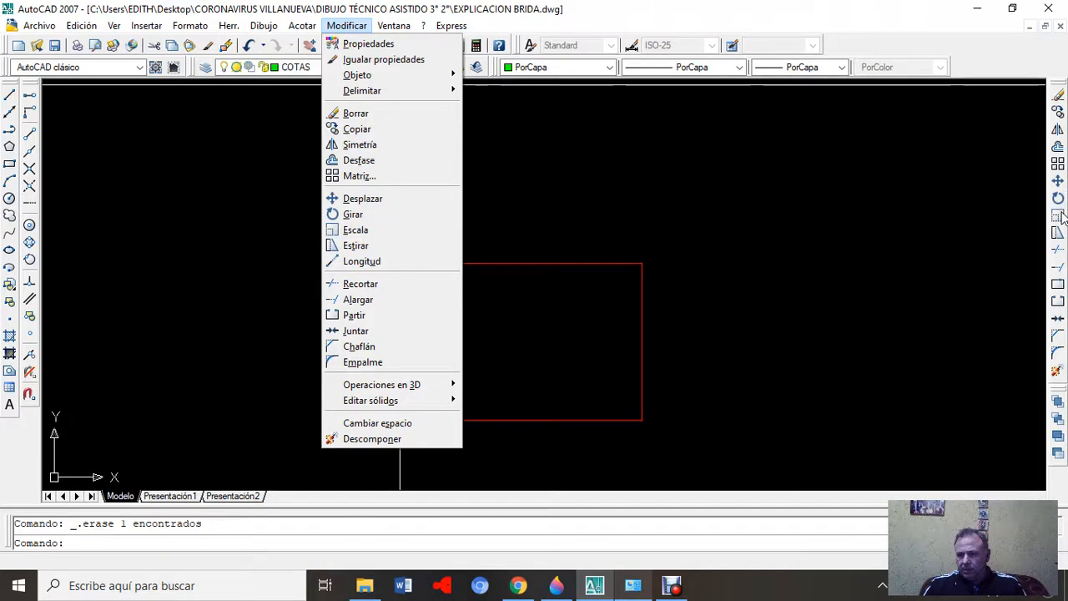
pyautogui.click(408, 233)
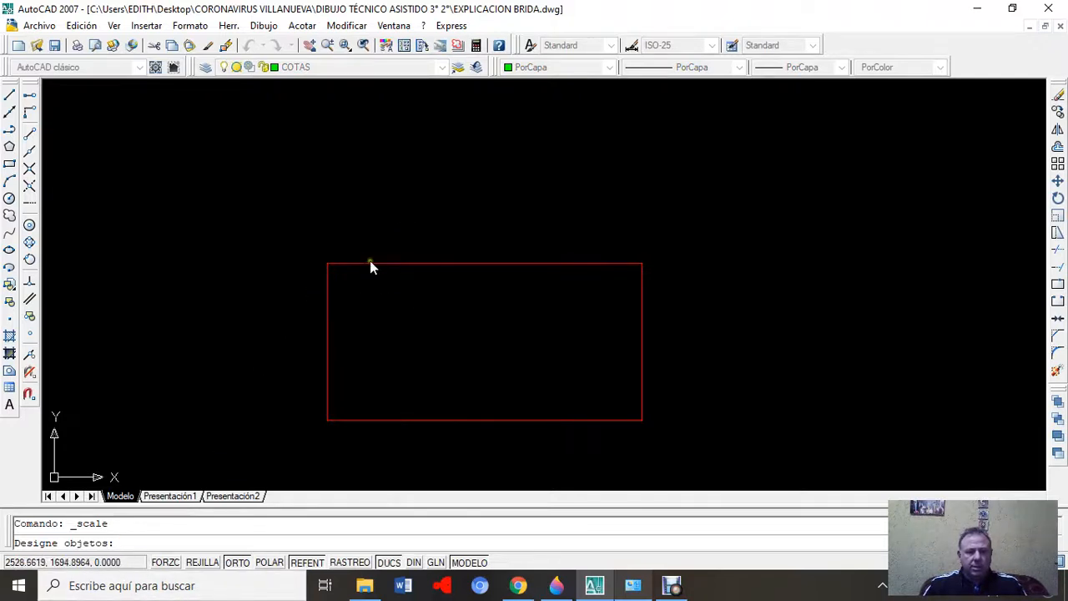
pyautogui.click(299, 242)
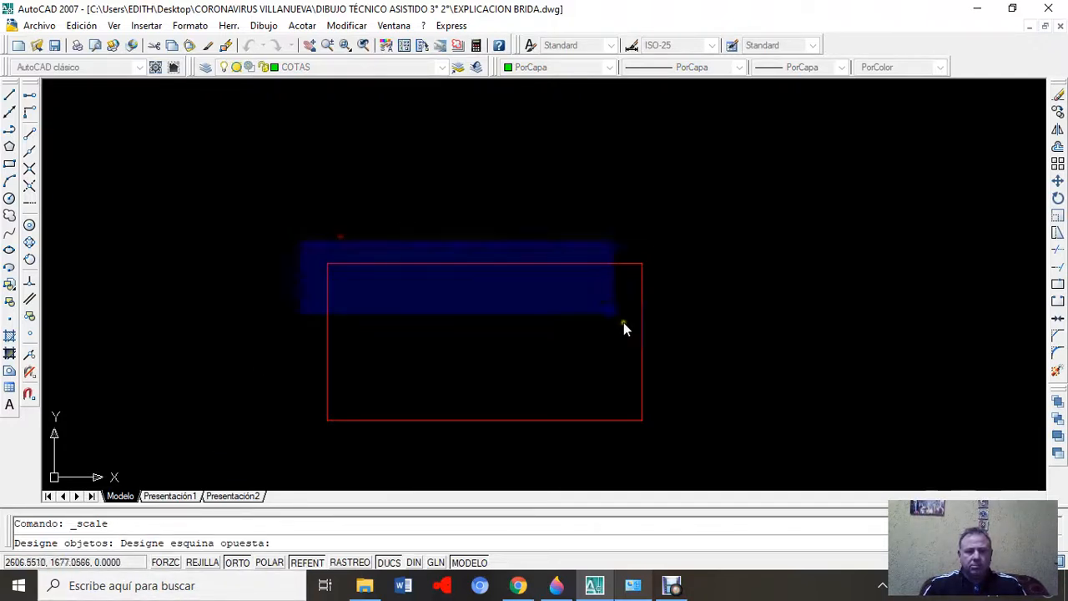
pyautogui.click(682, 444)
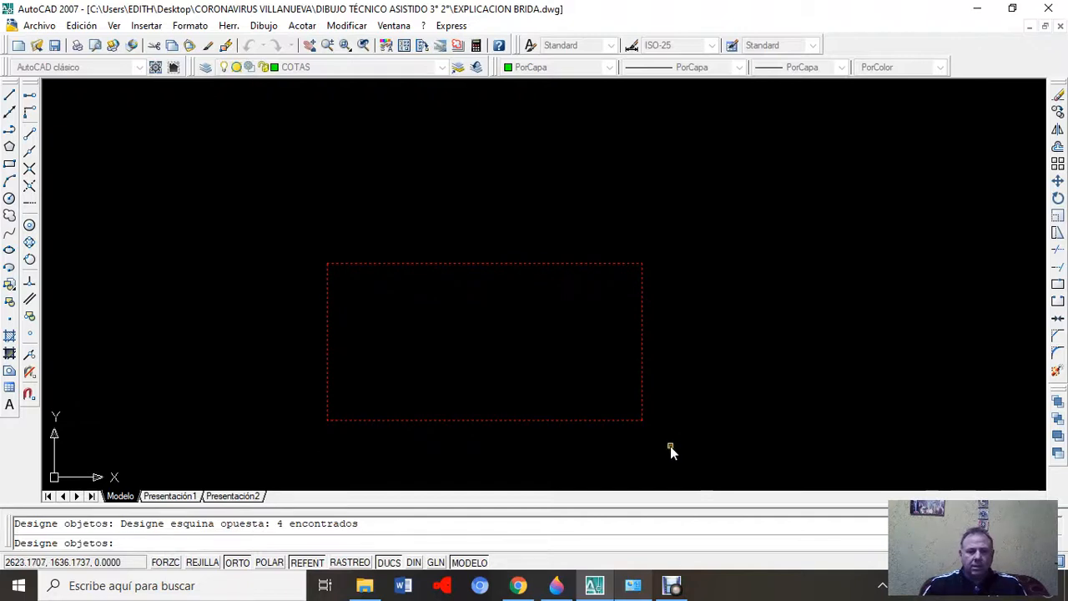
pyautogui.press('Return')
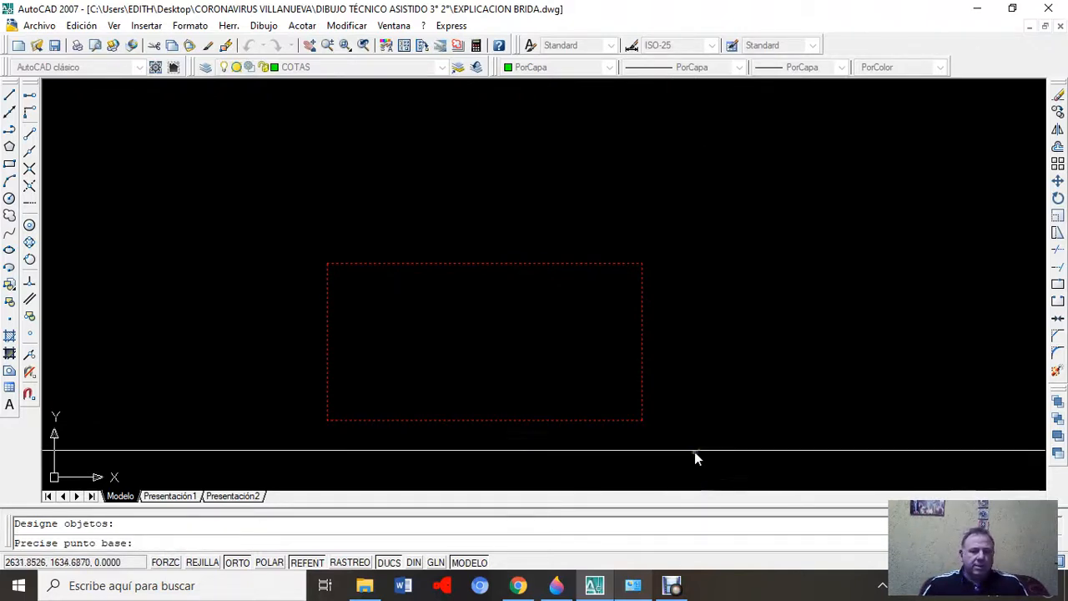
pyautogui.click(334, 421)
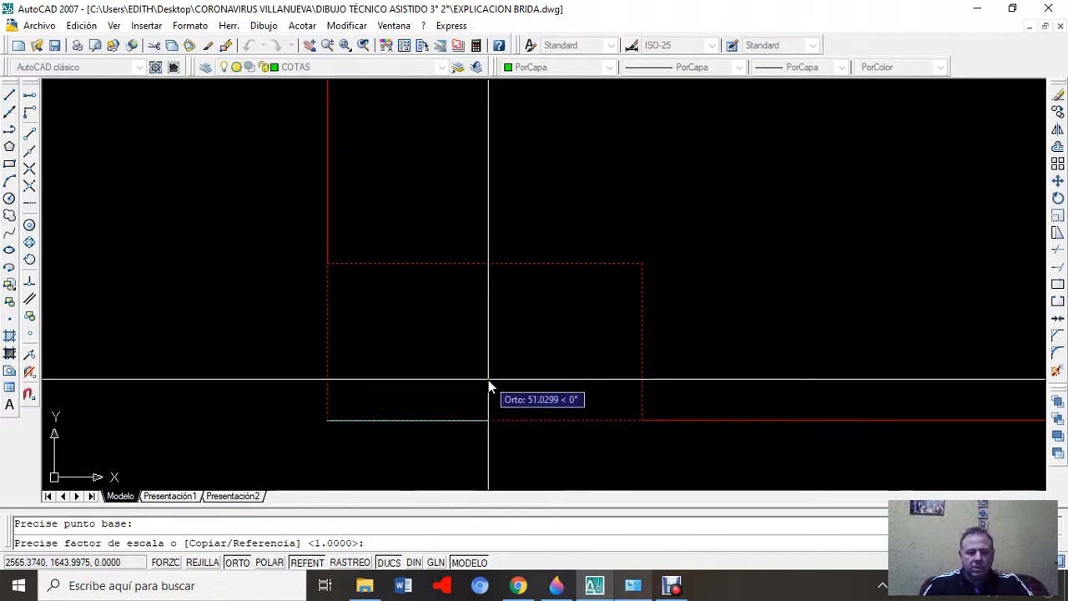
pyautogui.write('/2')
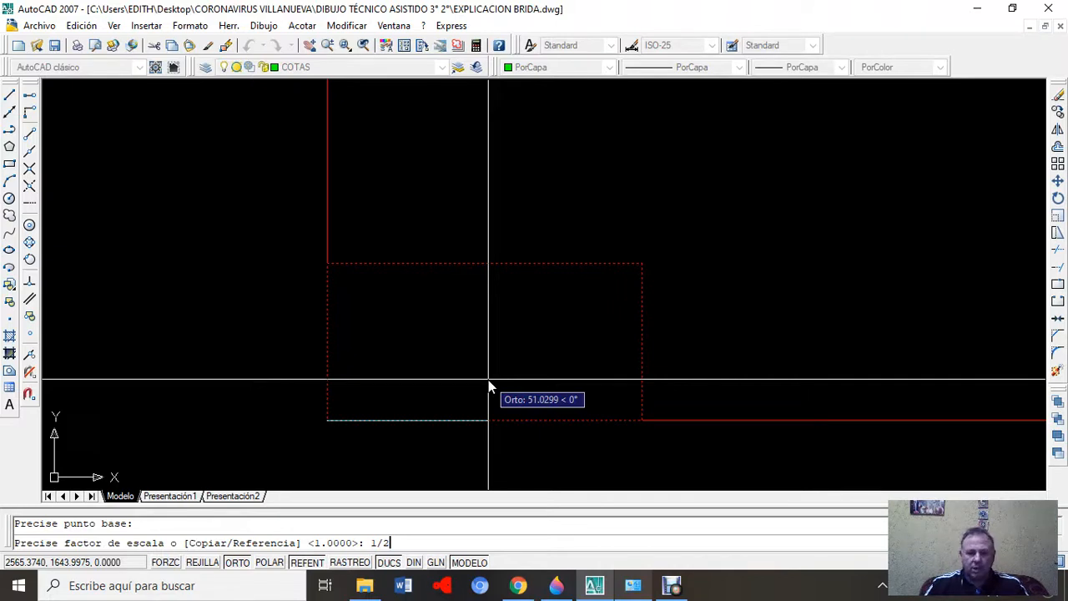
pyautogui.press('Return')
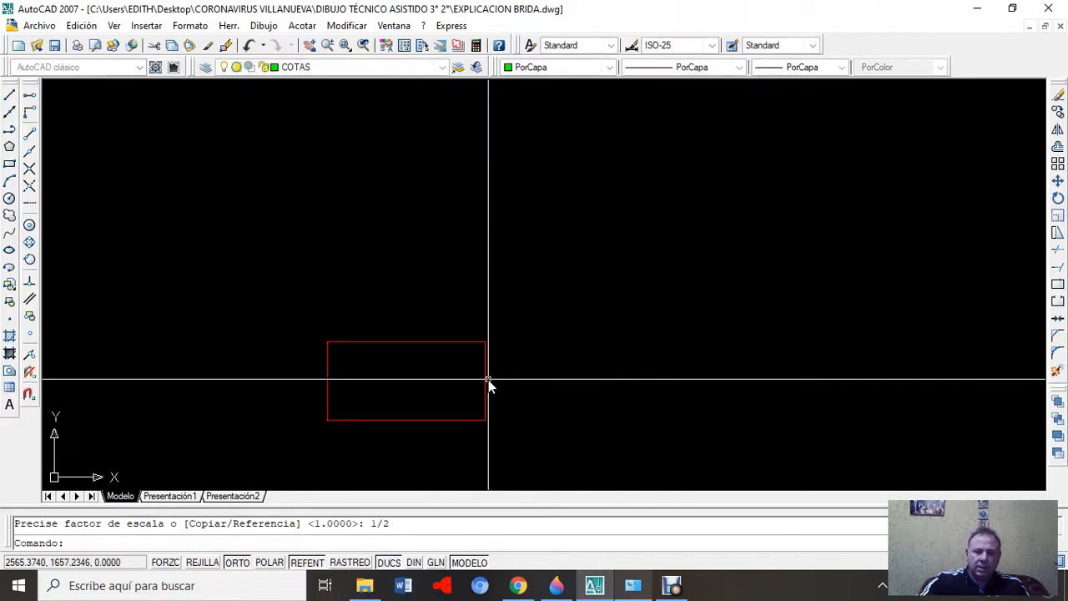
# - Add a linear dimension for the scaled rectangle's width, placed about 10 units above its upper edge
pyautogui.moveTo(455, 392)
pyautogui.mouseDown(button='middle')
pyautogui.moveTo(463, 401)
pyautogui.moveTo(532, 334)
pyautogui.mouseUp(button='middle')
pyautogui.scroll(1, 521, 302)
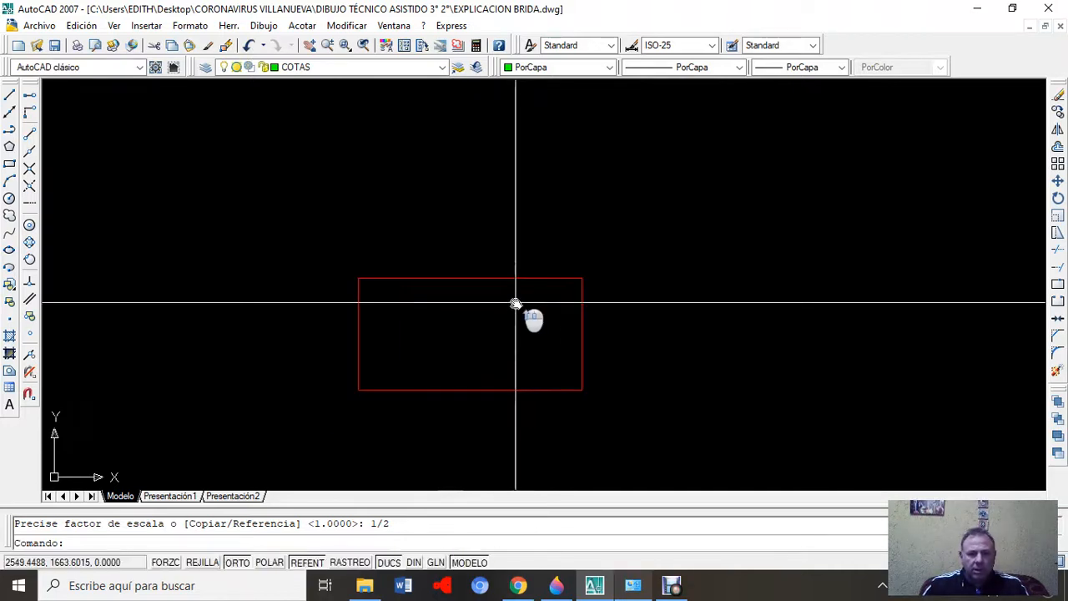
pyautogui.click(304, 25)
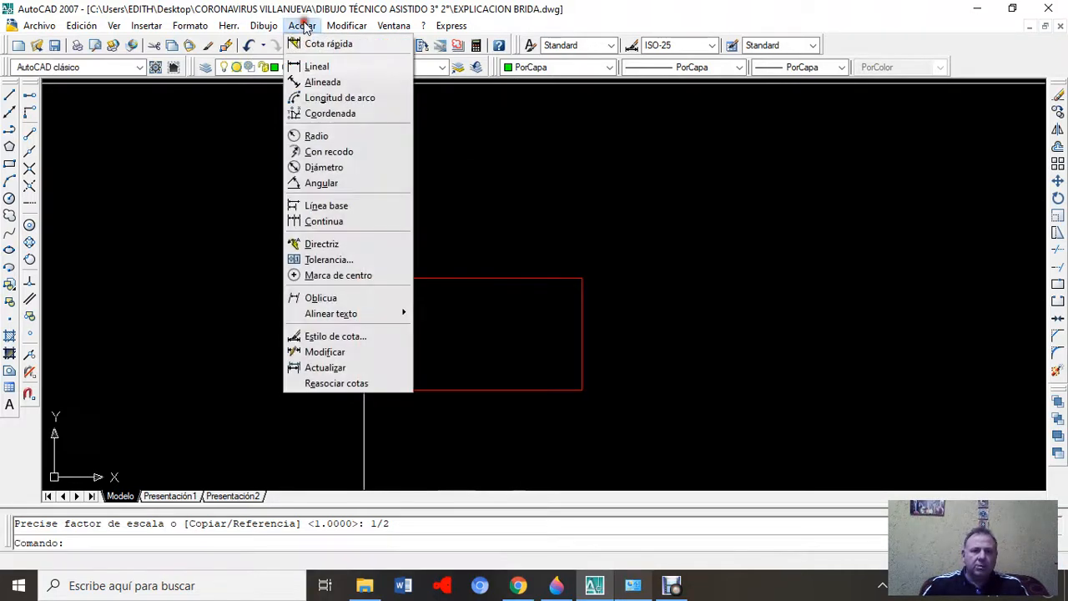
pyautogui.click(332, 67)
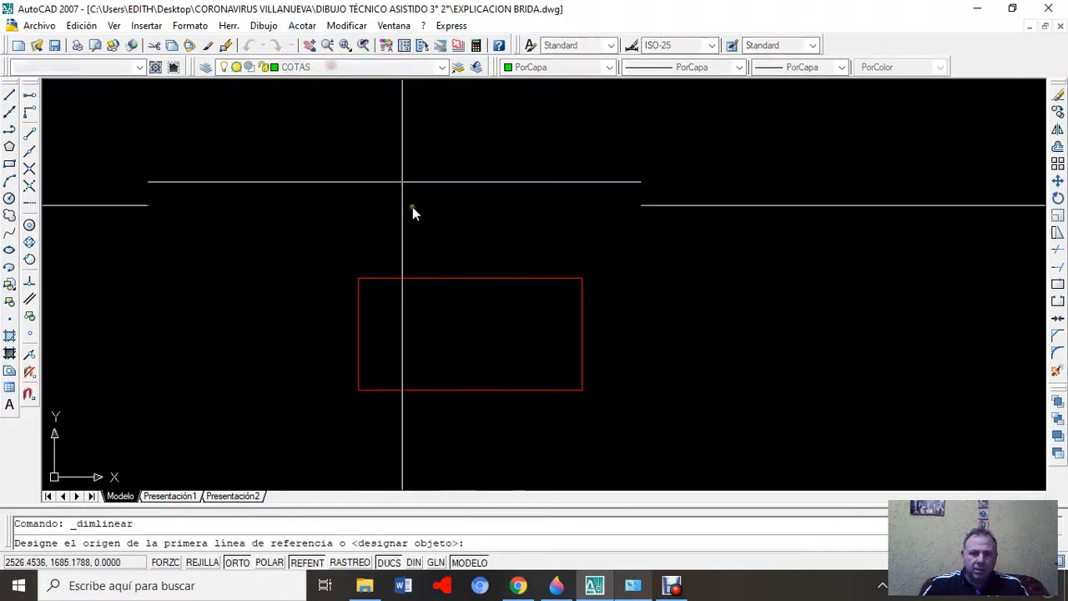
pyautogui.click(359, 278)
pyautogui.click(582, 277)
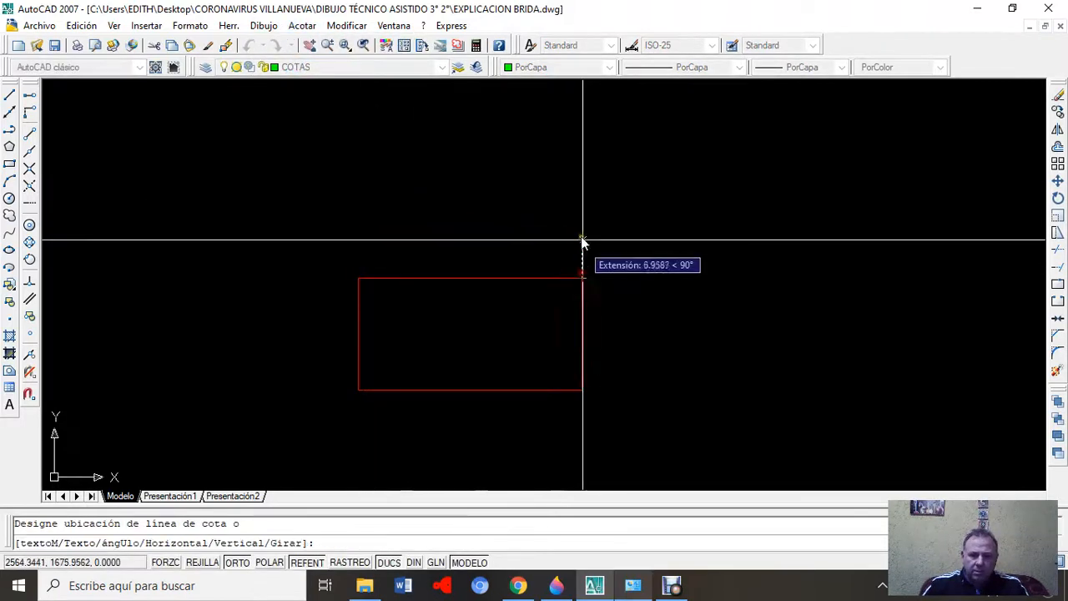
pyautogui.click(583, 233)
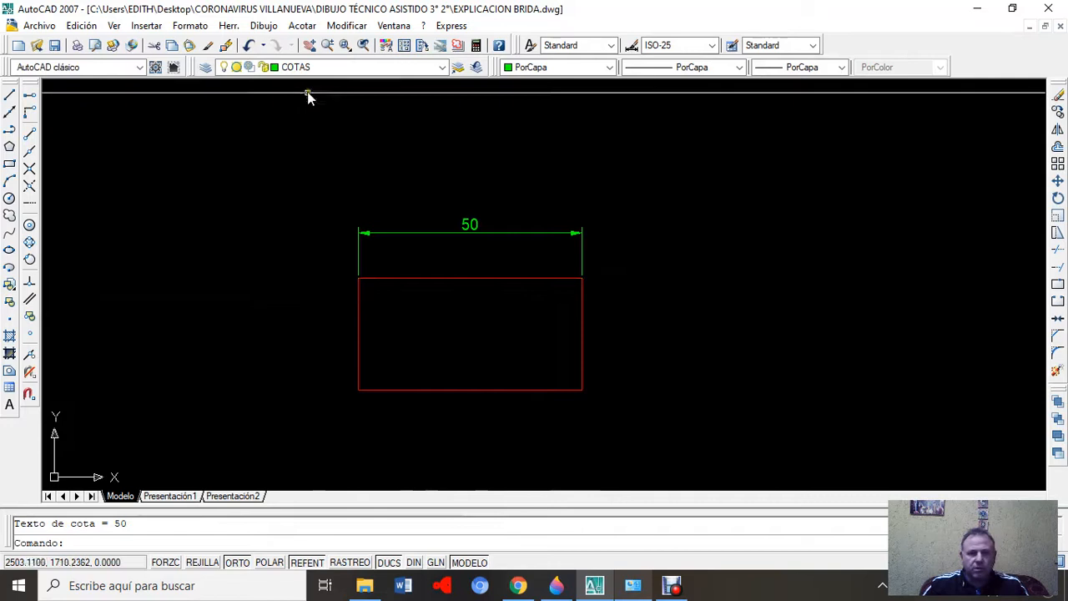
# - Add a vertical linear dimension for the scaled rectangle's height, placed just outside its right edge
pyautogui.click(300, 26)
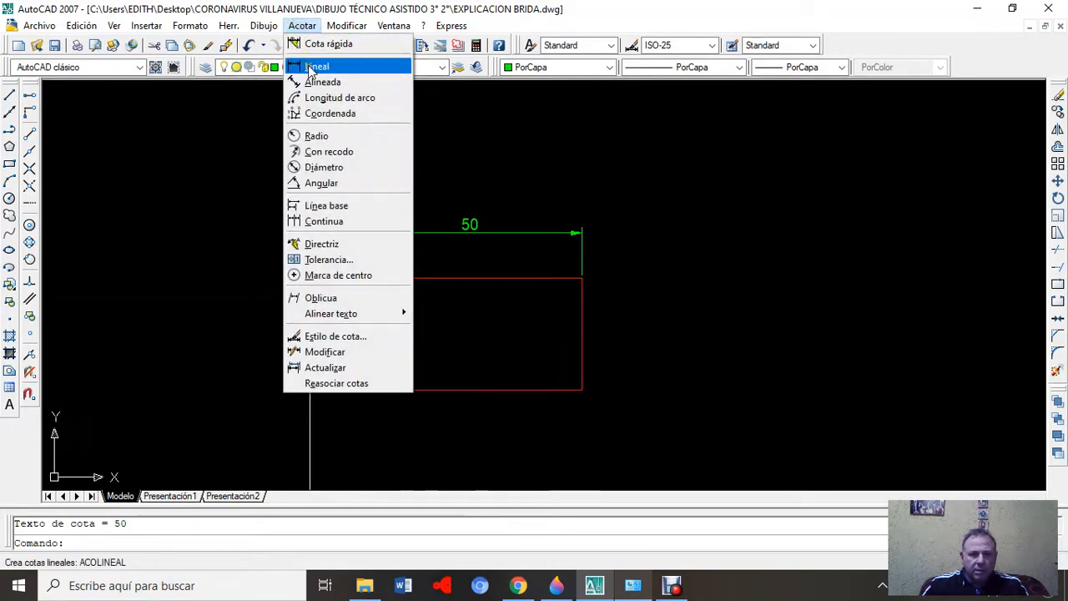
pyautogui.click(319, 70)
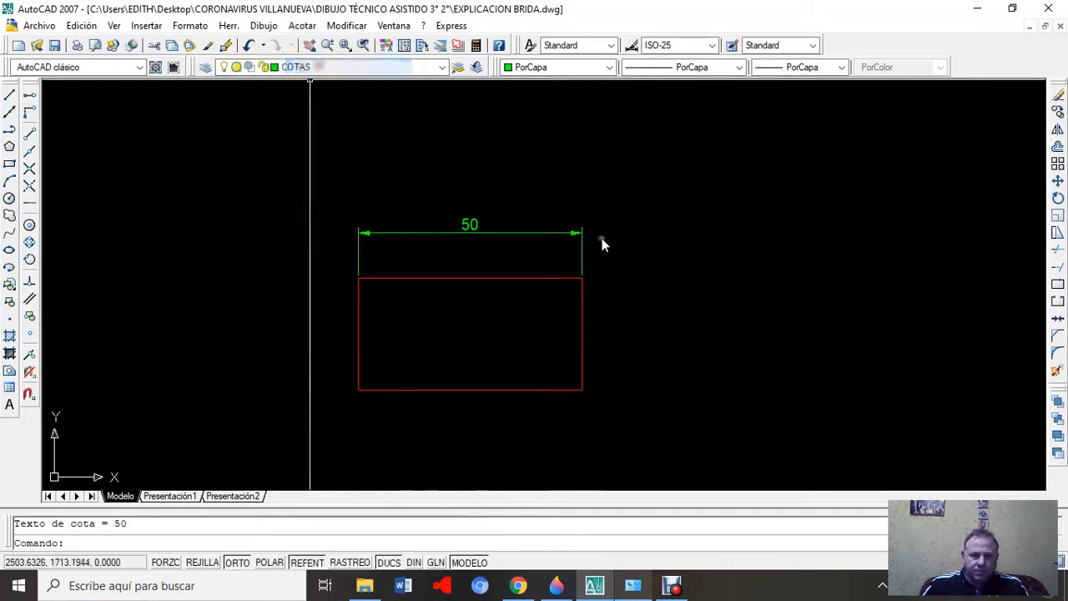
pyautogui.click(585, 282)
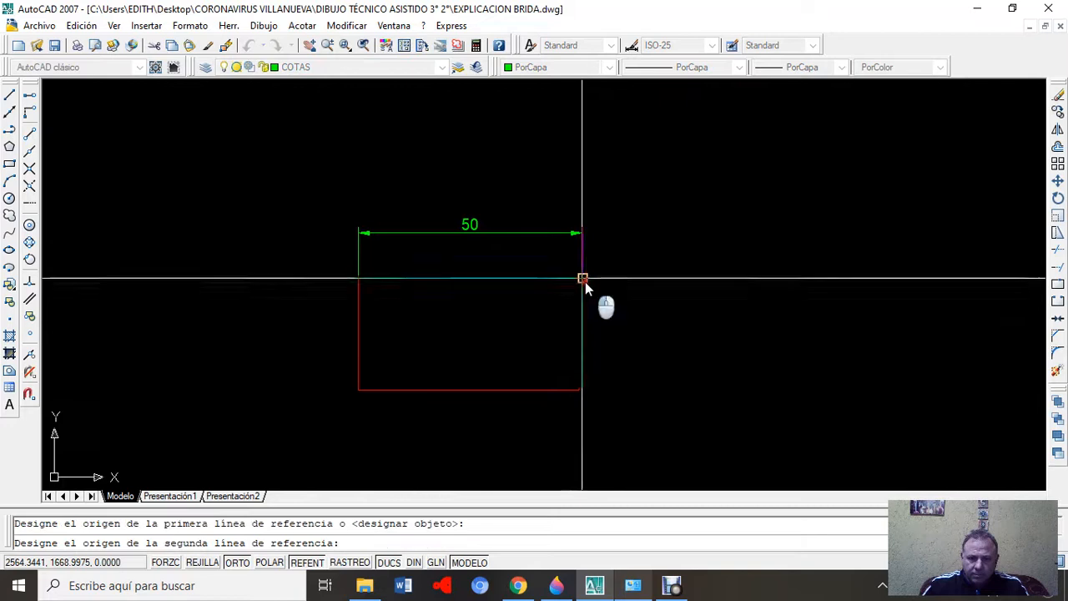
pyautogui.click(582, 389)
pyautogui.click(620, 386)
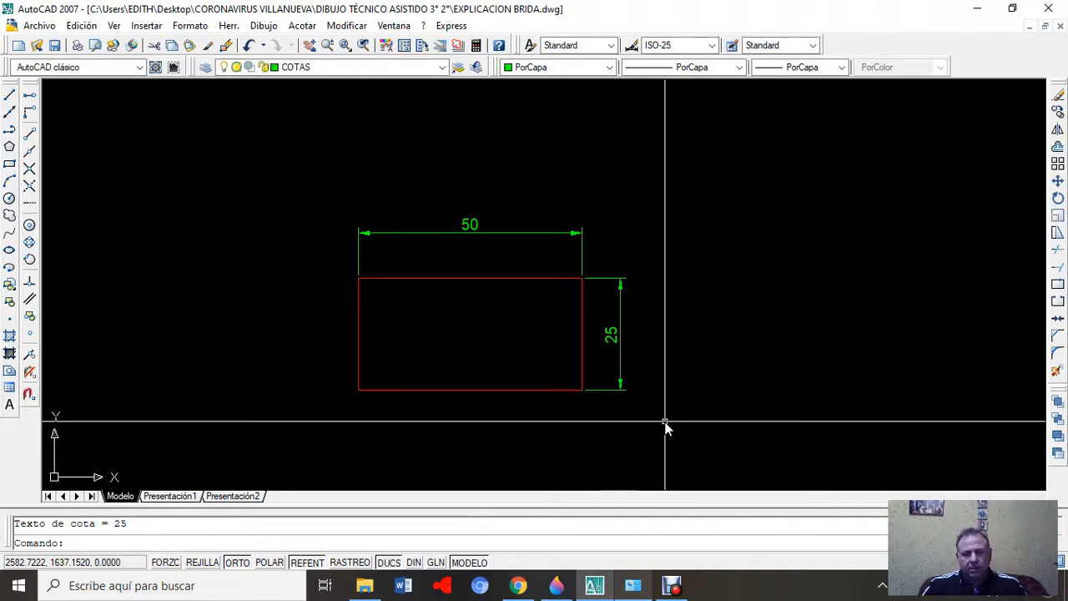
# - Erase the width and height dimensions of the scaled rectangle
pyautogui.click(619, 186)
pyautogui.click(525, 254)
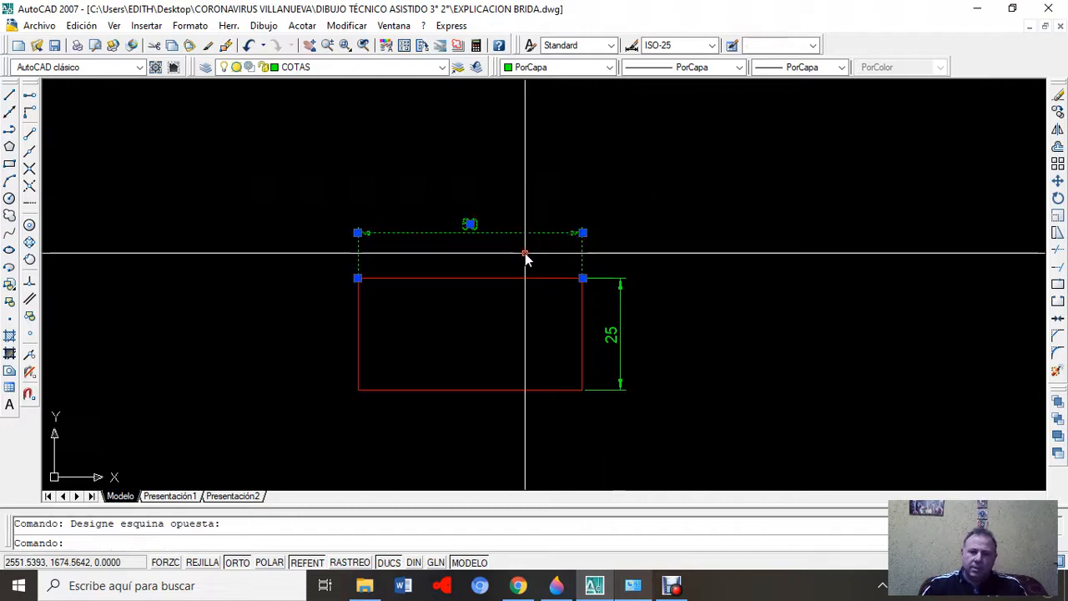
pyautogui.press('Delete')
pyautogui.click(685, 247)
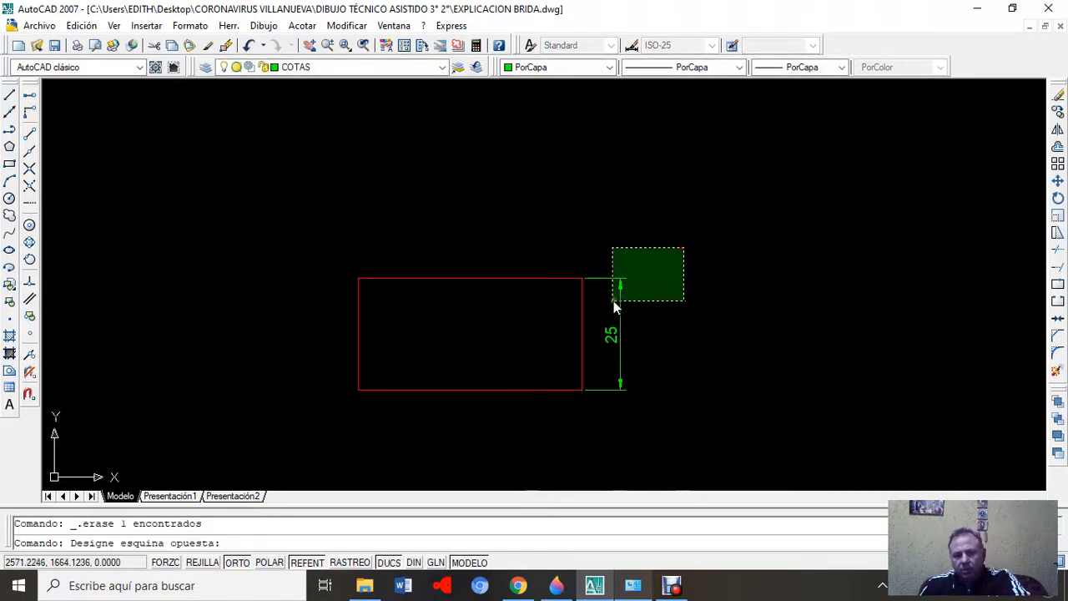
pyautogui.click(603, 316)
pyautogui.press('Delete')
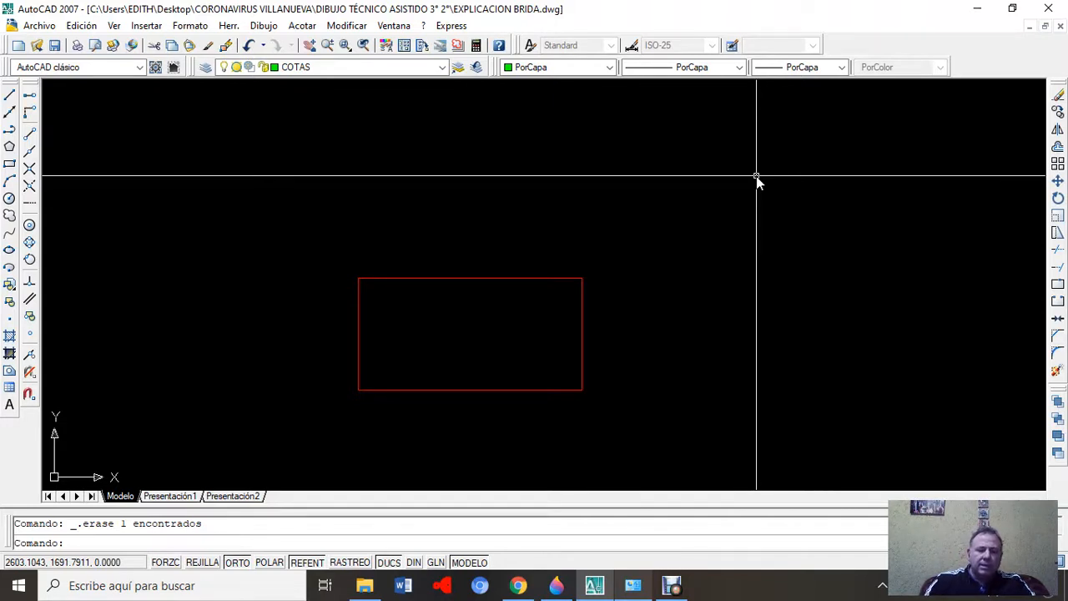
# - Set the dimension linear scale factor DIMLFAC to 2
pyautogui.write('DIMLFAC')
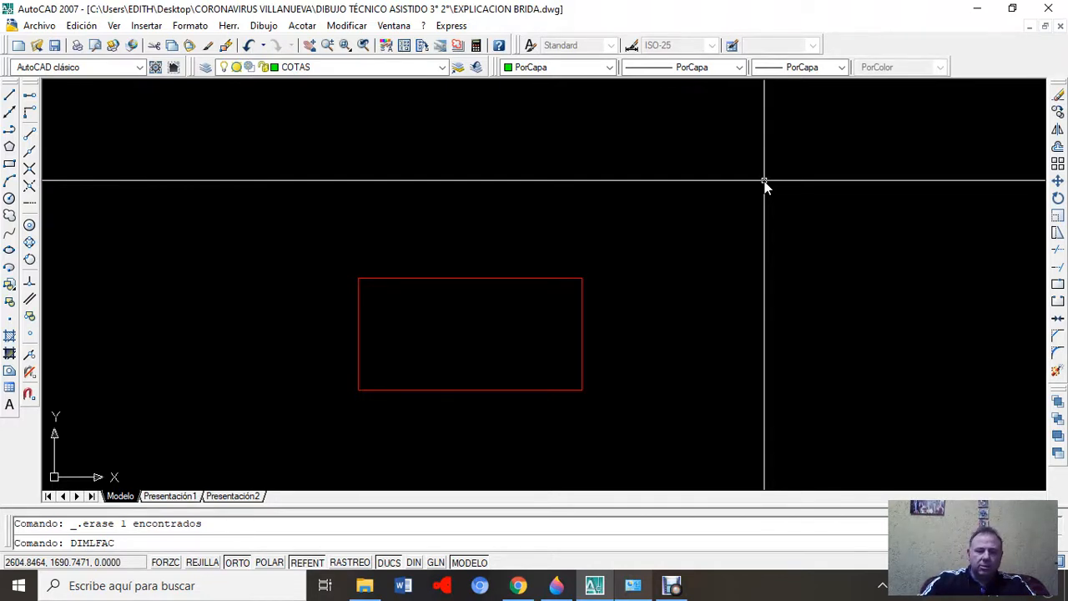
pyautogui.press('Return')
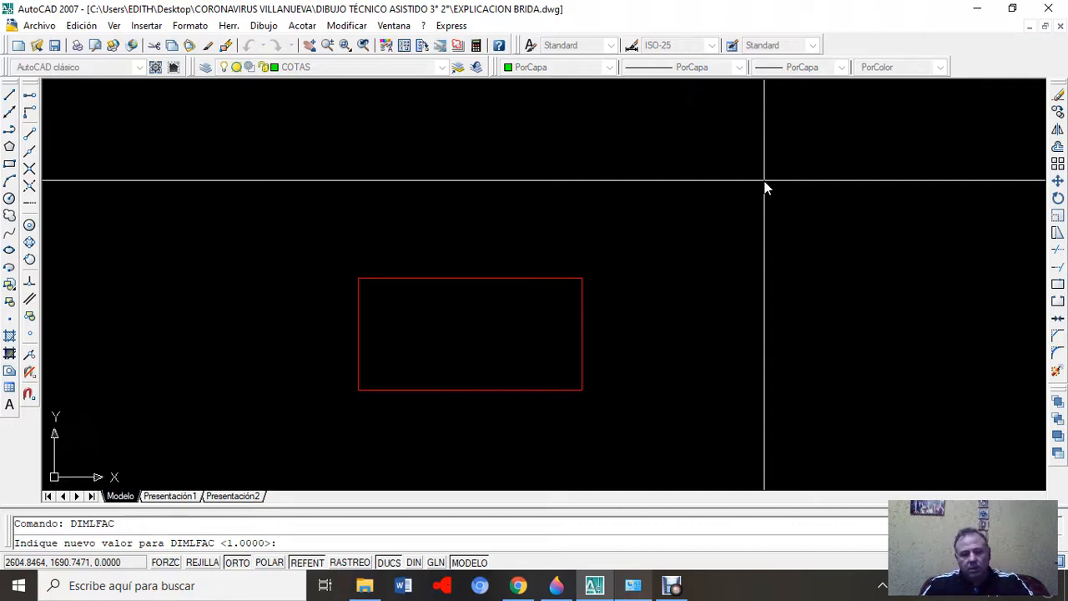
pyautogui.write('2')
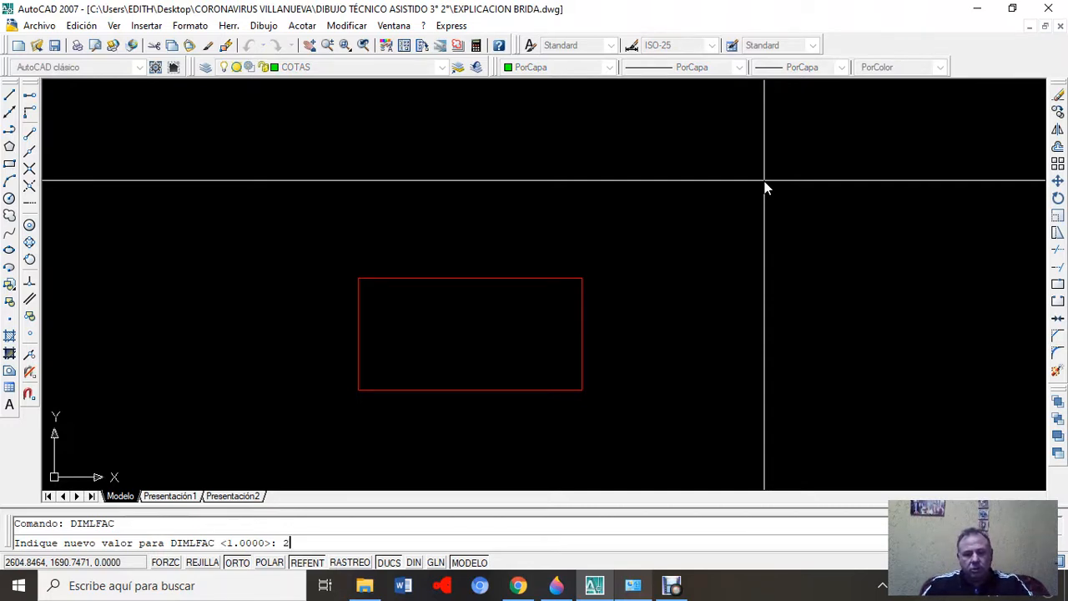
pyautogui.press('Return')
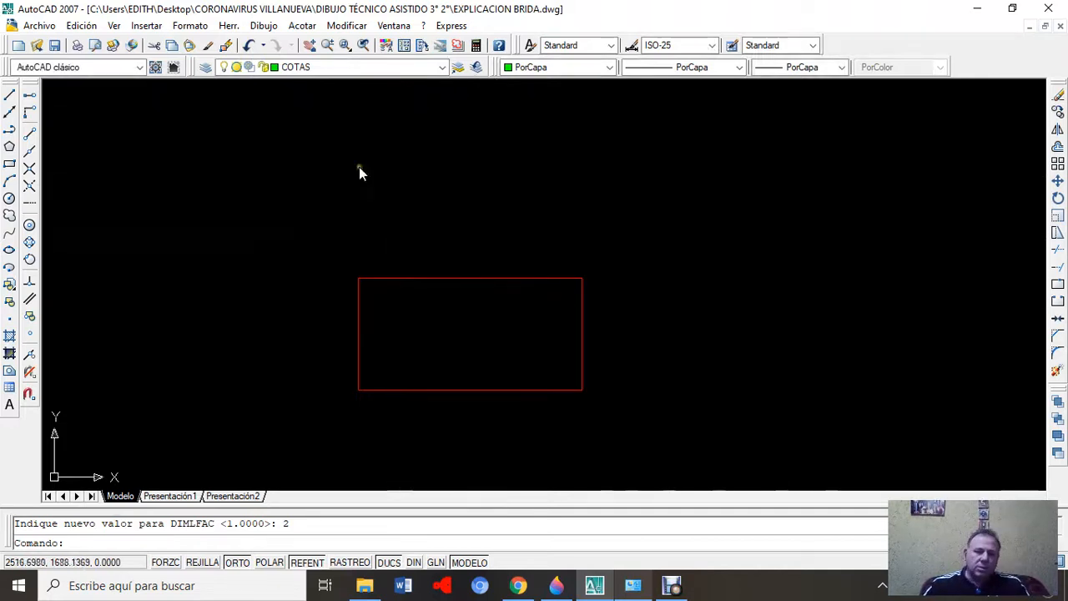
# - Dimension the scaled rectangle's width under the new linear factor, about 10 units above its upper edge
pyautogui.click(303, 26)
pyautogui.click(321, 66)
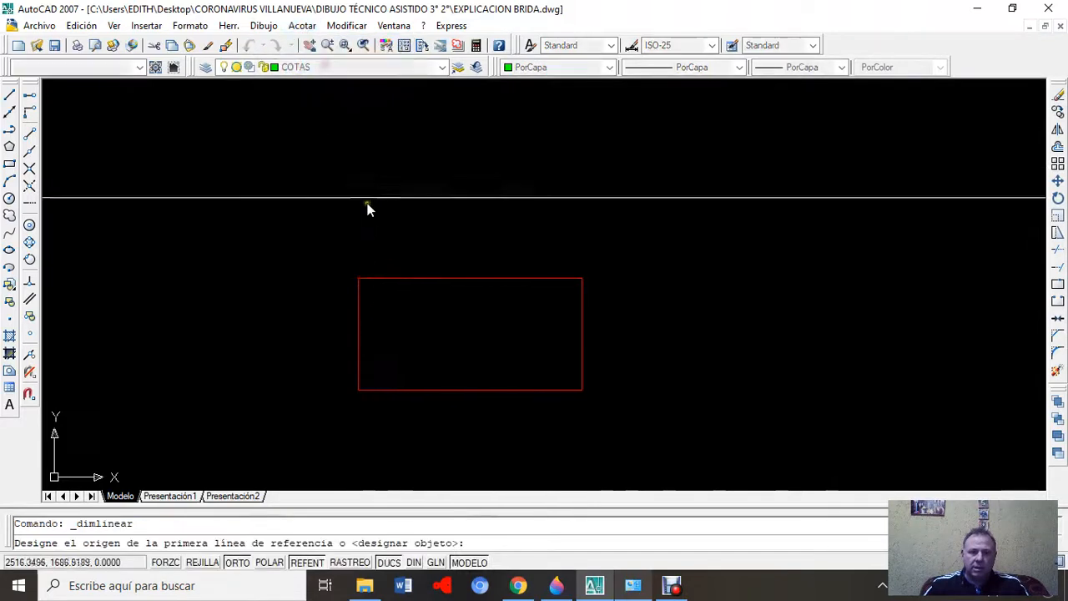
pyautogui.click(358, 279)
pyautogui.click(563, 279)
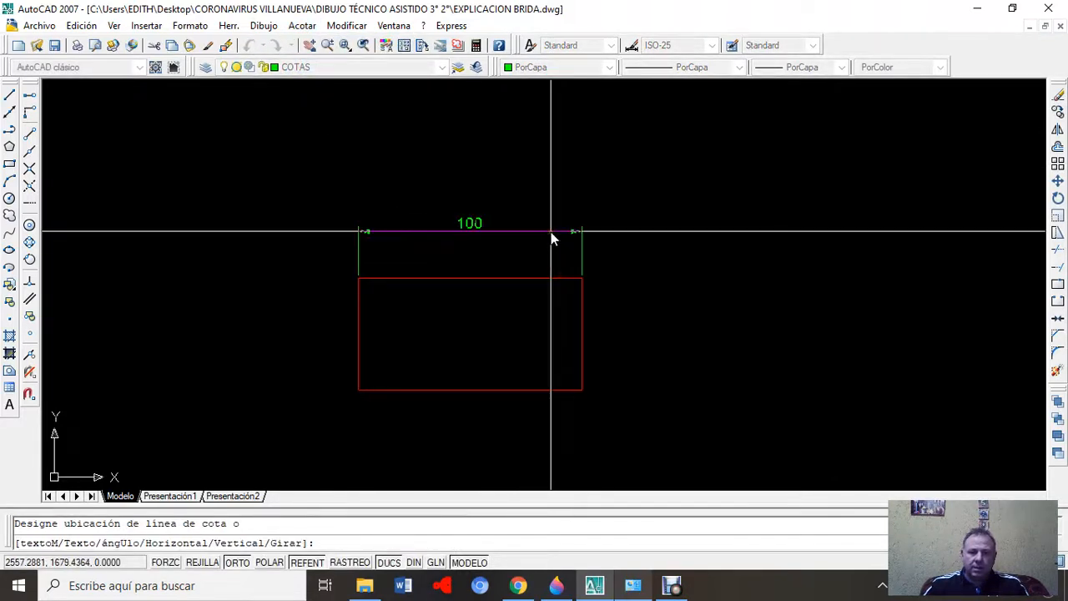
pyautogui.click(550, 232)
# - Dimension the scaled rectangle's height under the new linear factor, outside its right edge
pyautogui.click(302, 26)
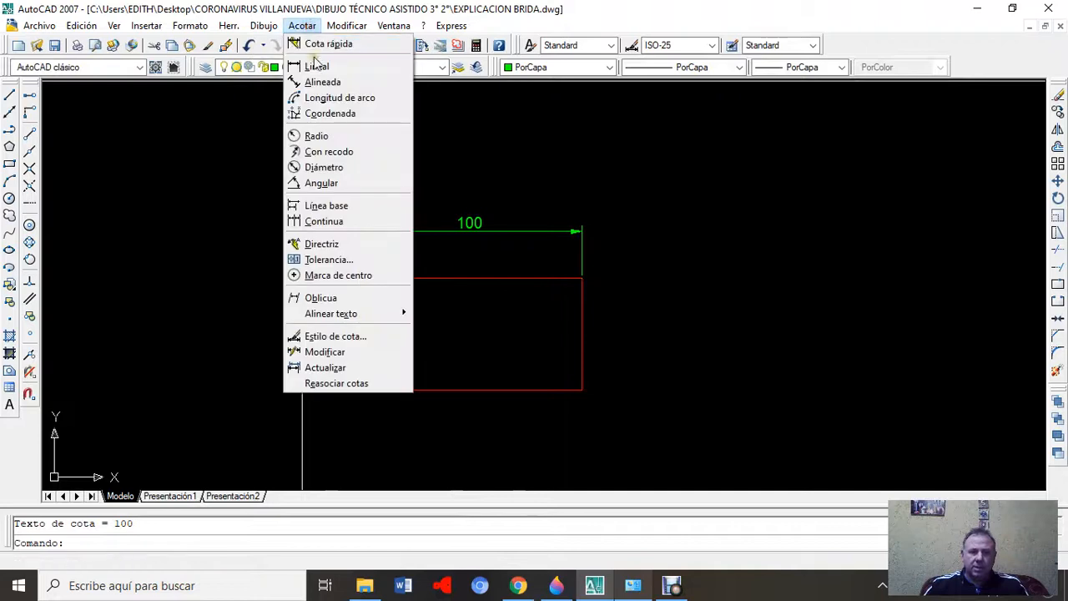
pyautogui.click(322, 66)
pyautogui.click(584, 281)
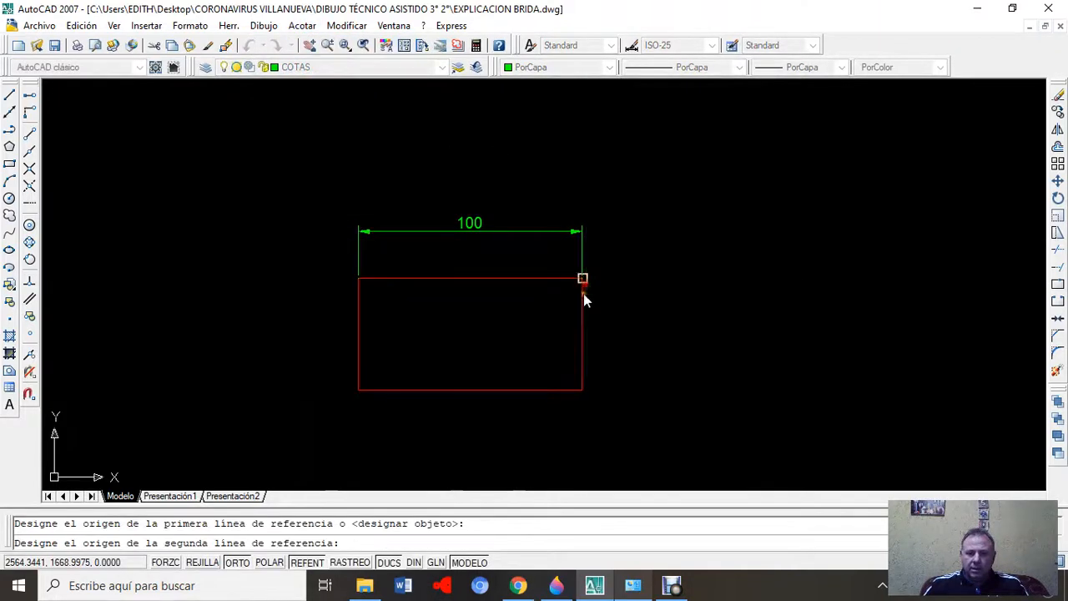
pyautogui.click(588, 392)
pyautogui.click(636, 384)
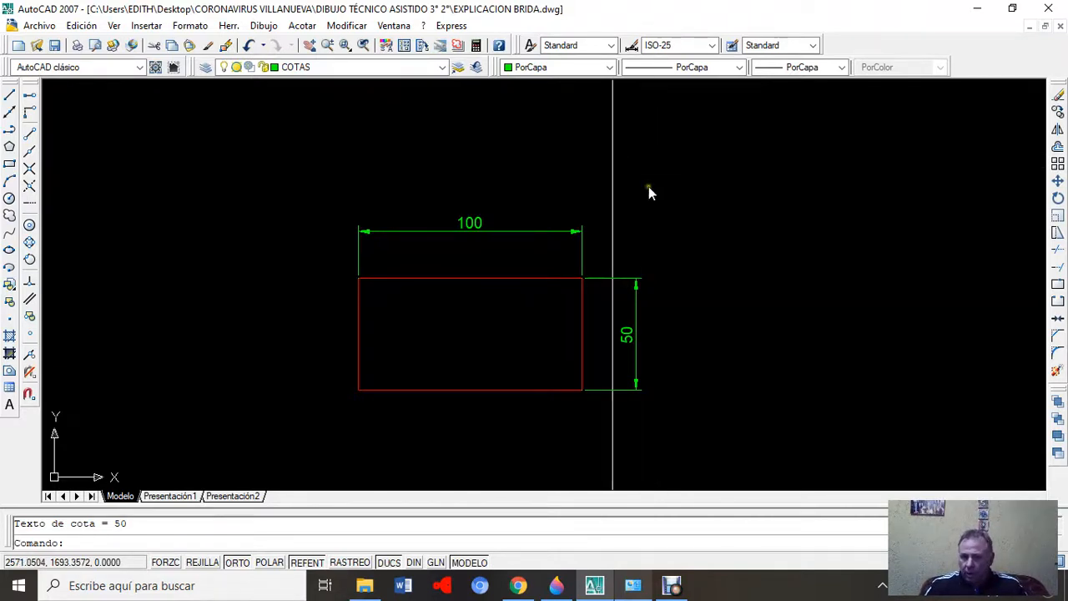
# - Undo the height dimension, the width dimension and the DIMLFAC change on the practice rectangle
pyautogui.click(248, 49)
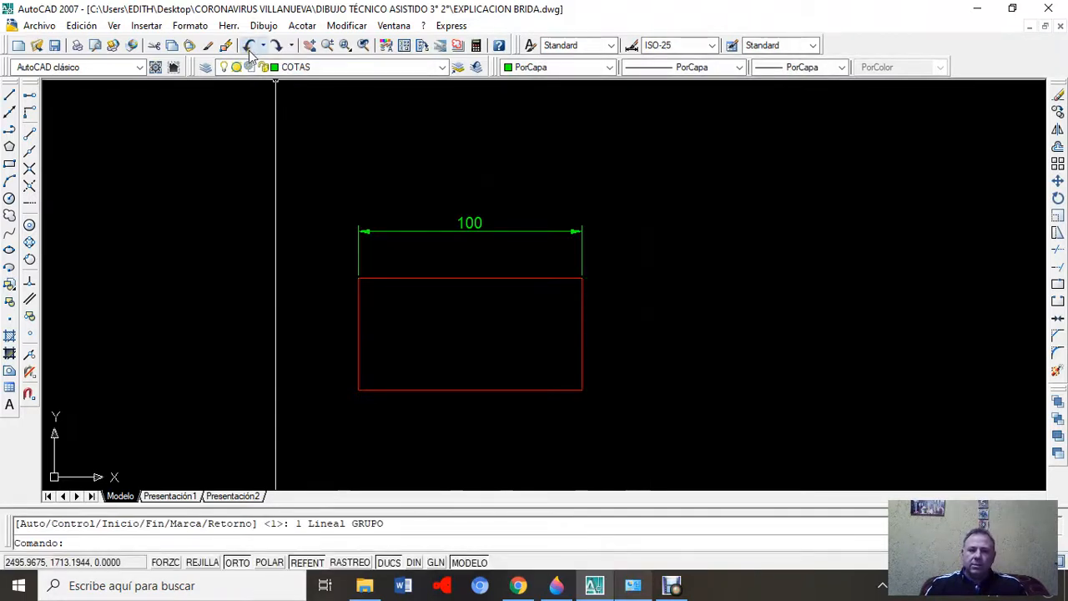
pyautogui.click(249, 49)
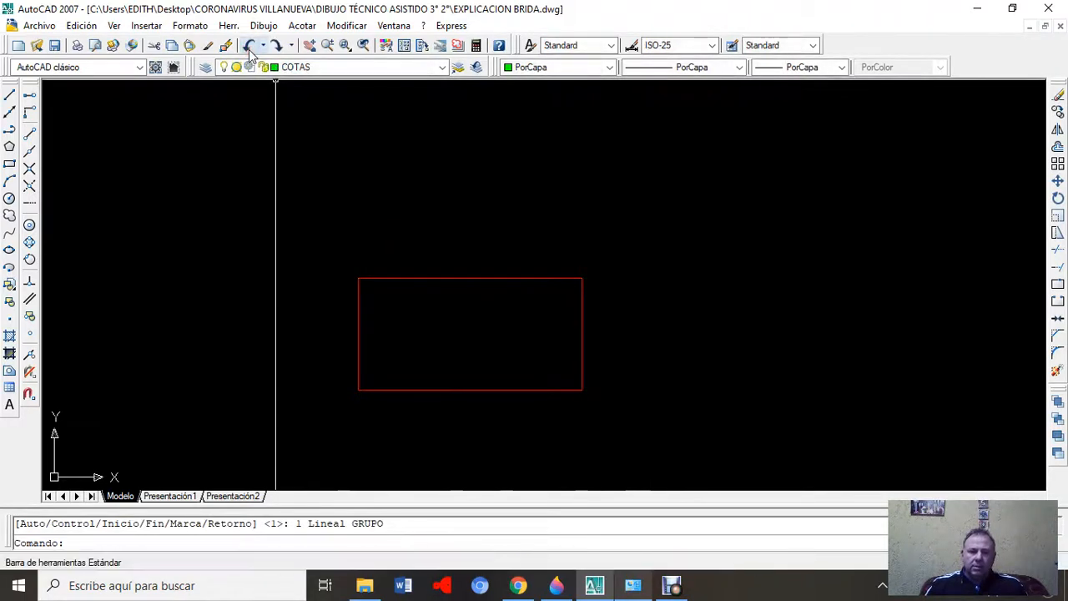
pyautogui.click(251, 45)
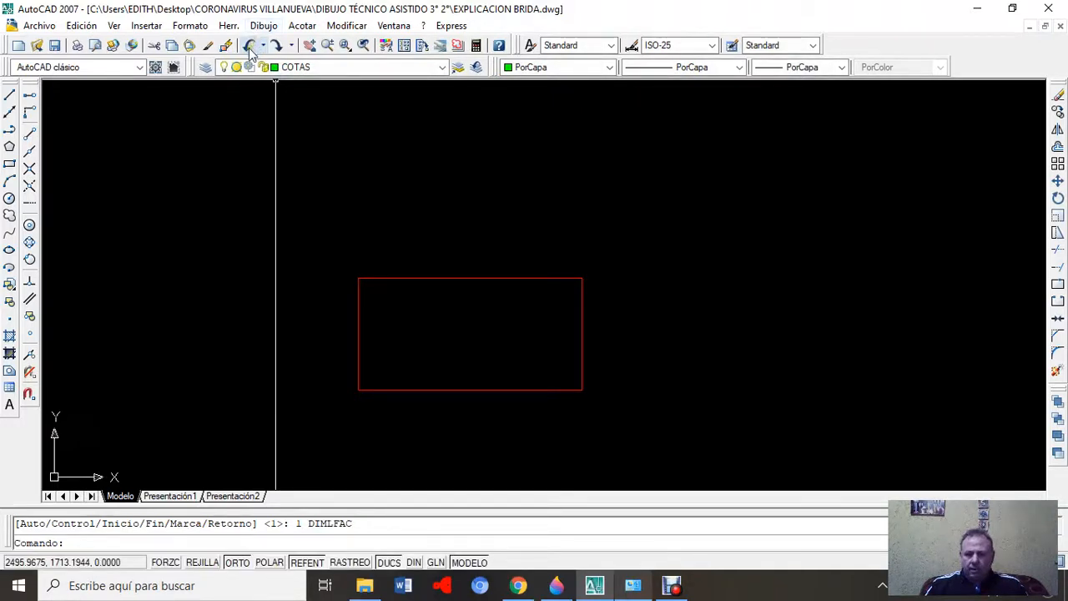
# - Add a linear dimension to the rectangle's width, about 7 units above its upper edge
pyautogui.click(304, 27)
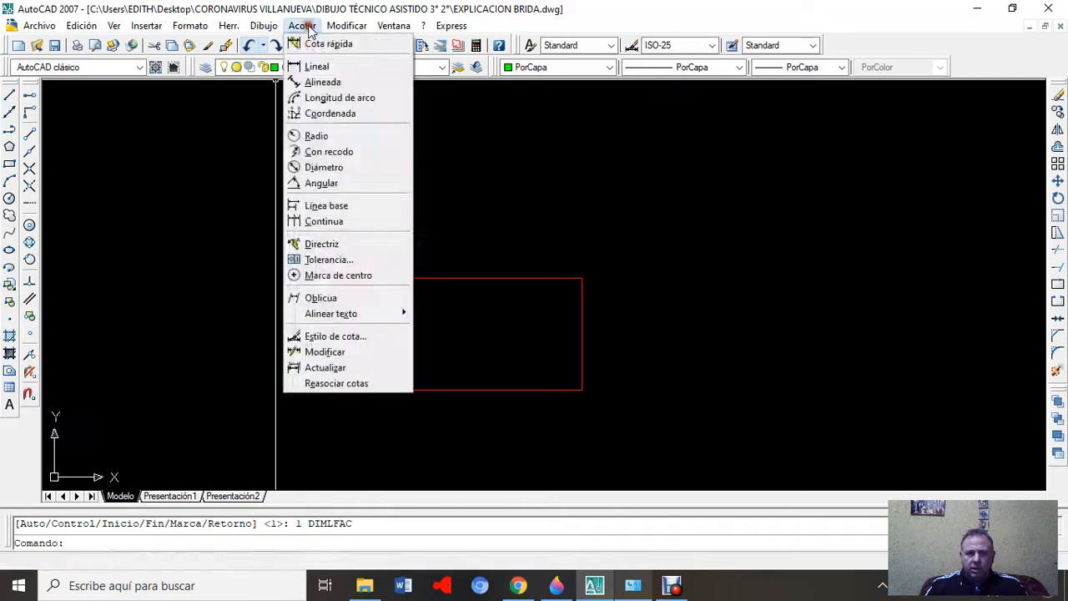
pyautogui.click(318, 66)
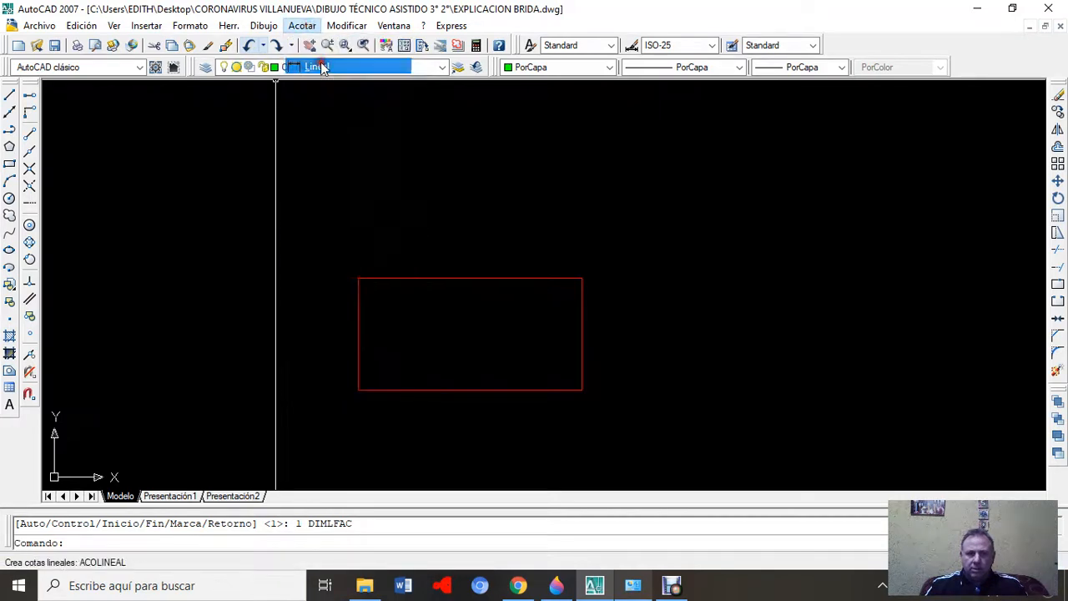
pyautogui.click(359, 273)
pyautogui.click(572, 274)
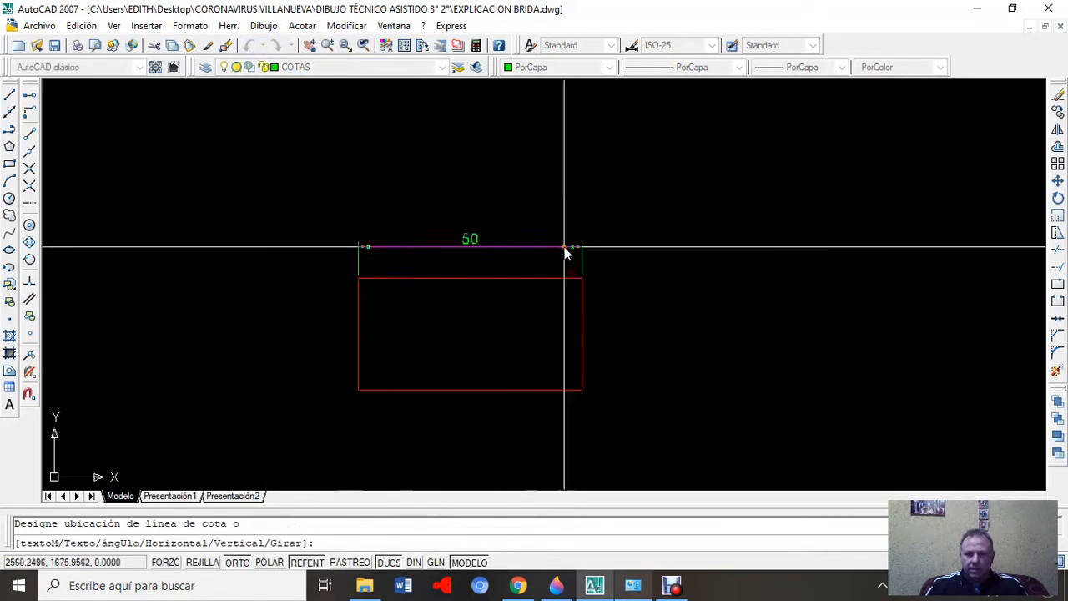
pyautogui.click(566, 245)
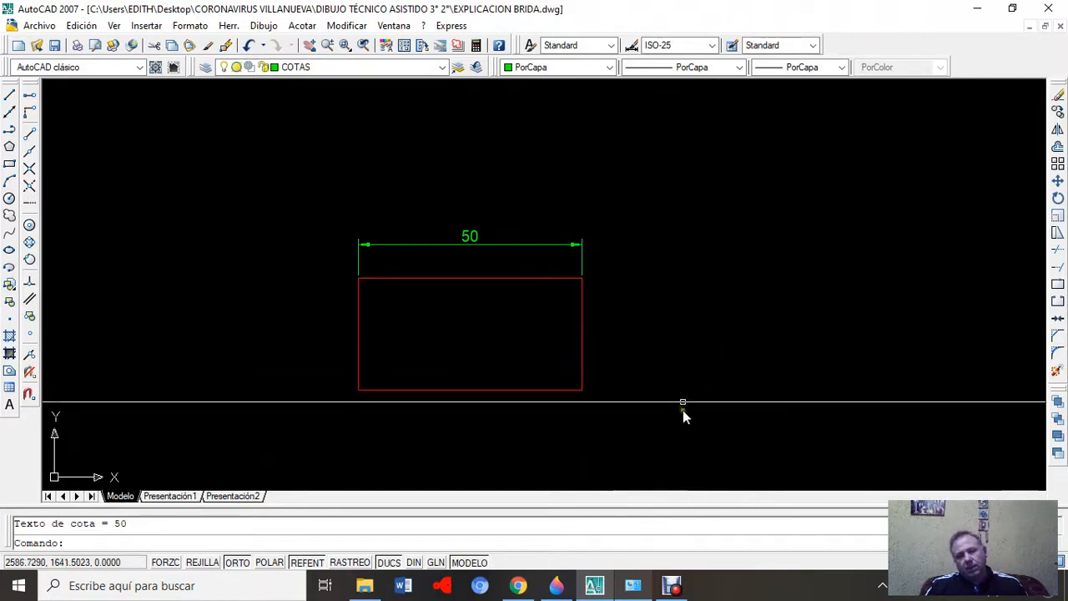
# - Set the linear dimension scale factor DIMLFAC to 2 with the width dimension already in place
pyautogui.write('DIMLFAC')
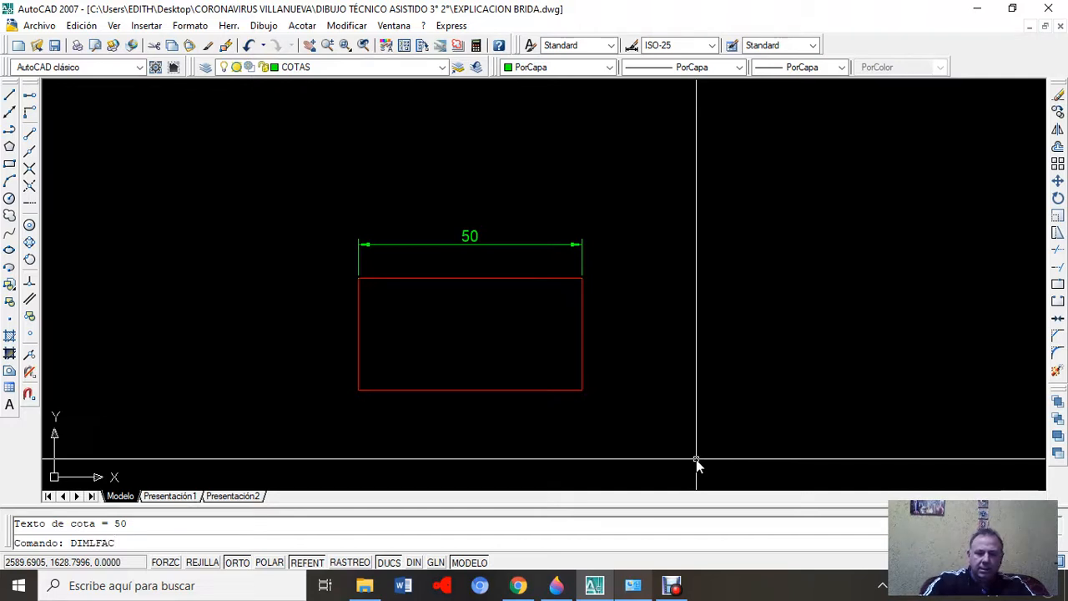
pyautogui.press('Return')
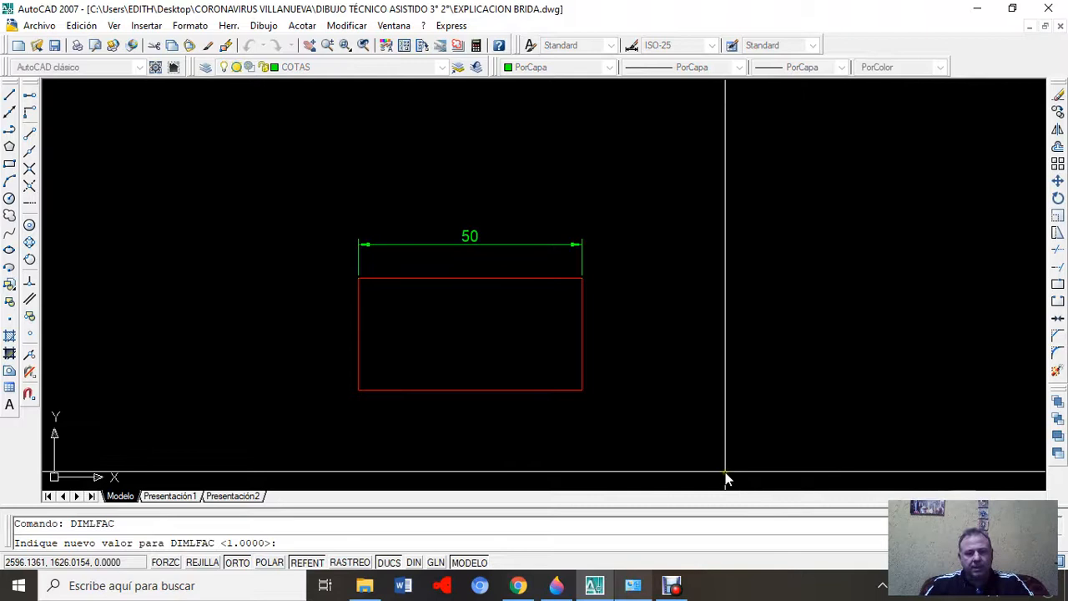
pyautogui.write('2')
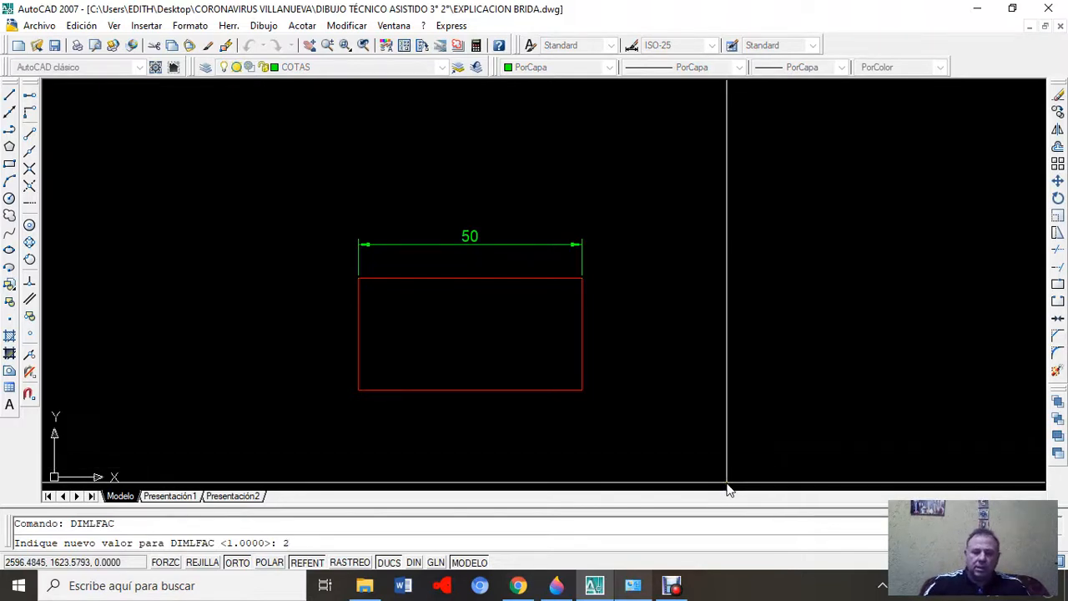
pyautogui.press('Return')
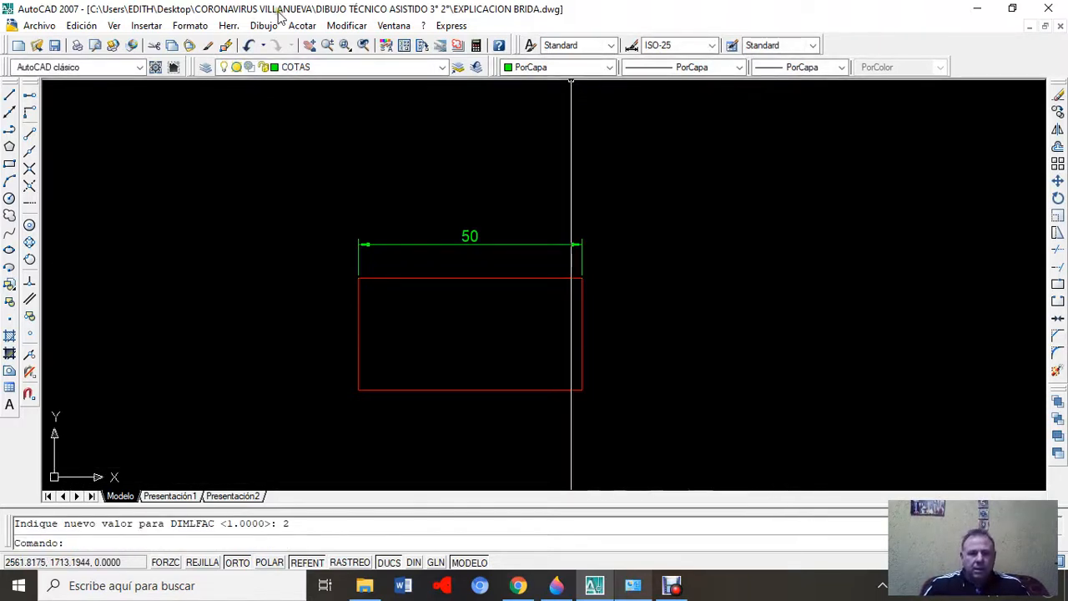
# - Add a linear dimension to the rectangle's height, about 20 units outside its right edge
pyautogui.click(302, 26)
pyautogui.click(319, 65)
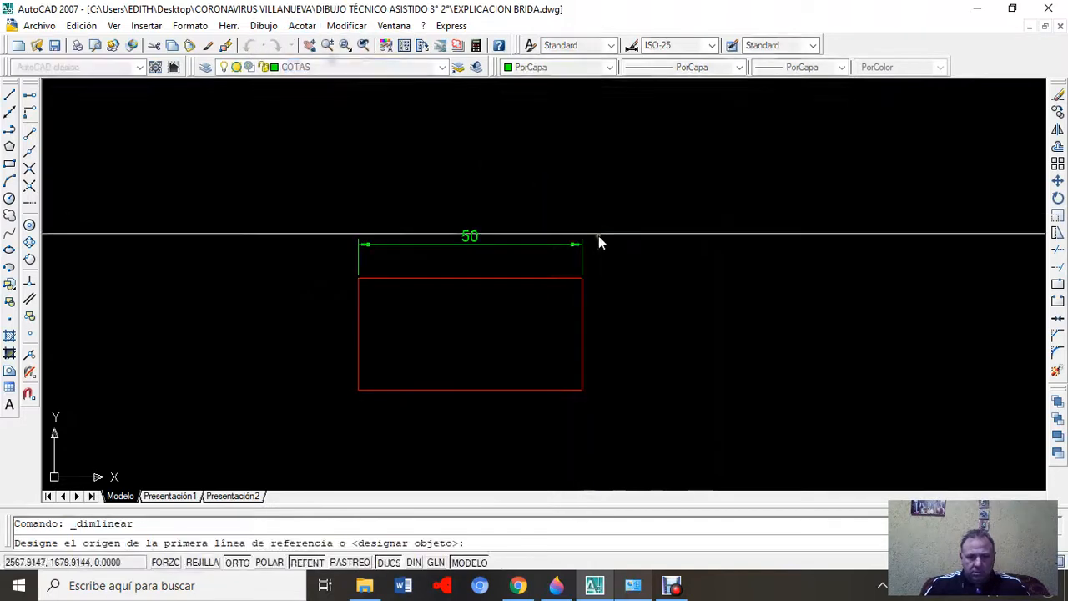
pyautogui.click(588, 285)
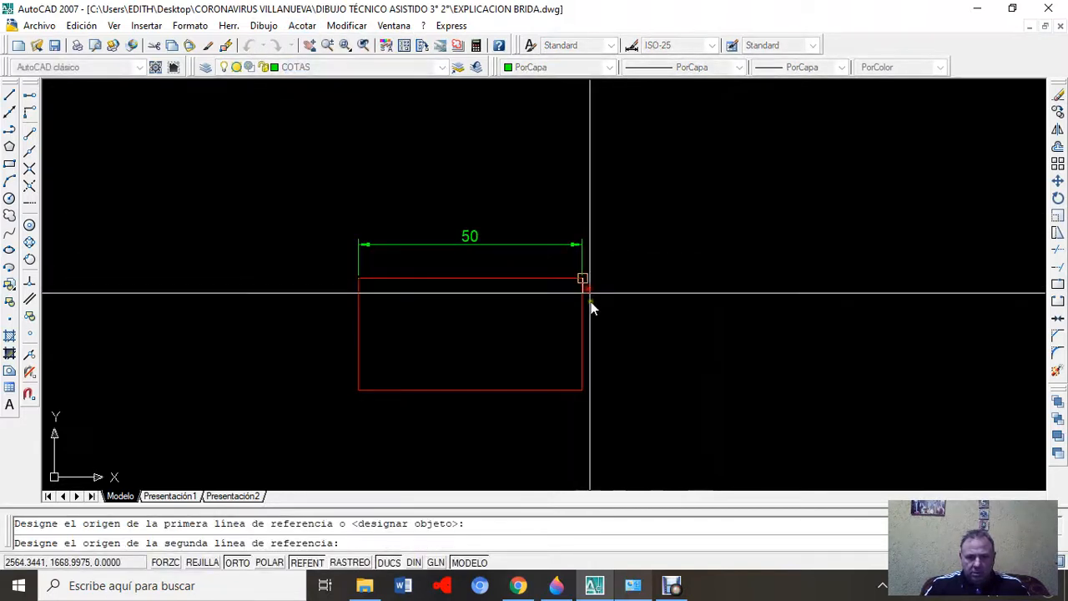
pyautogui.click(590, 390)
pyautogui.click(674, 387)
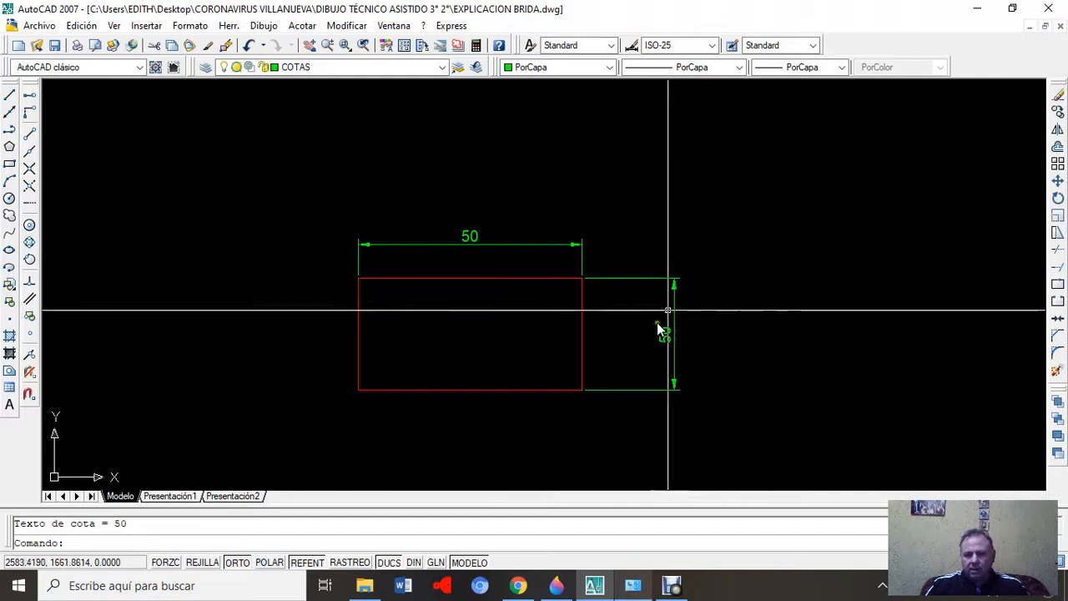
pyautogui.click(674, 280)
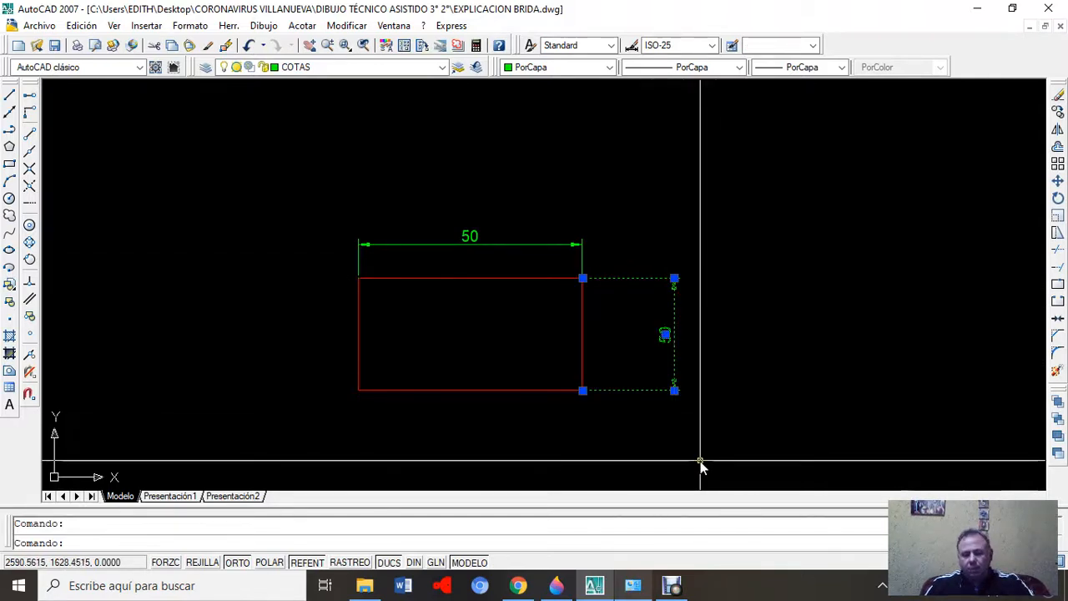
pyautogui.press('Escape')
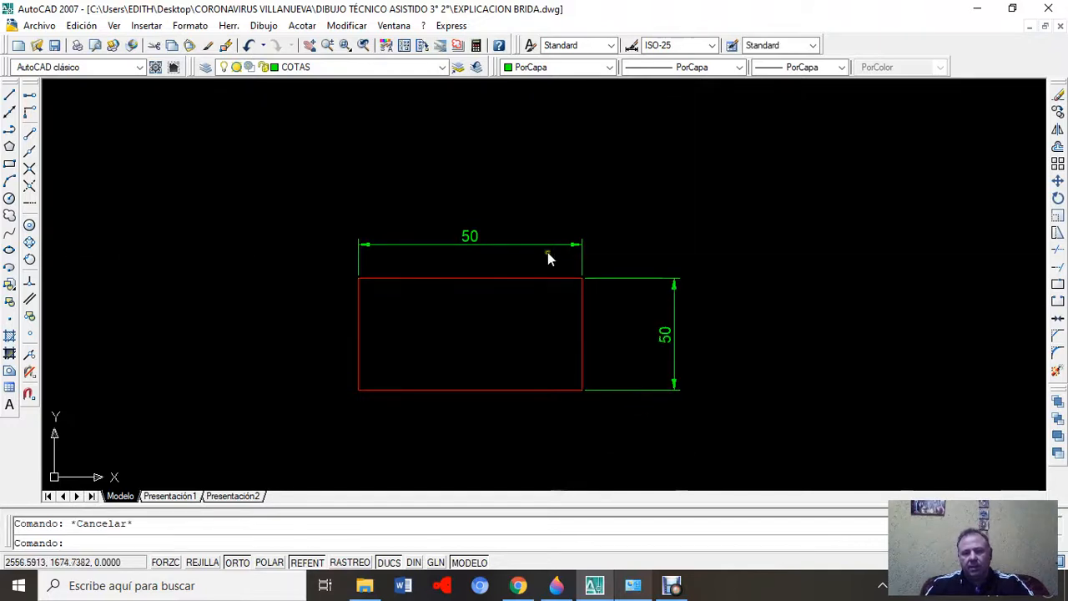
pyautogui.click(548, 245)
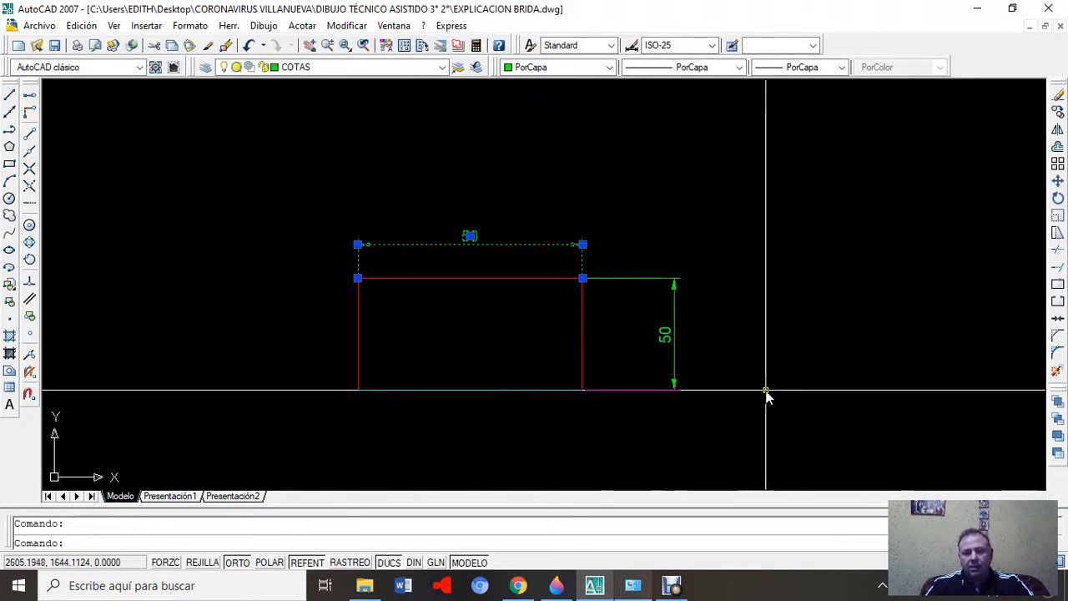
pyautogui.press('Escape')
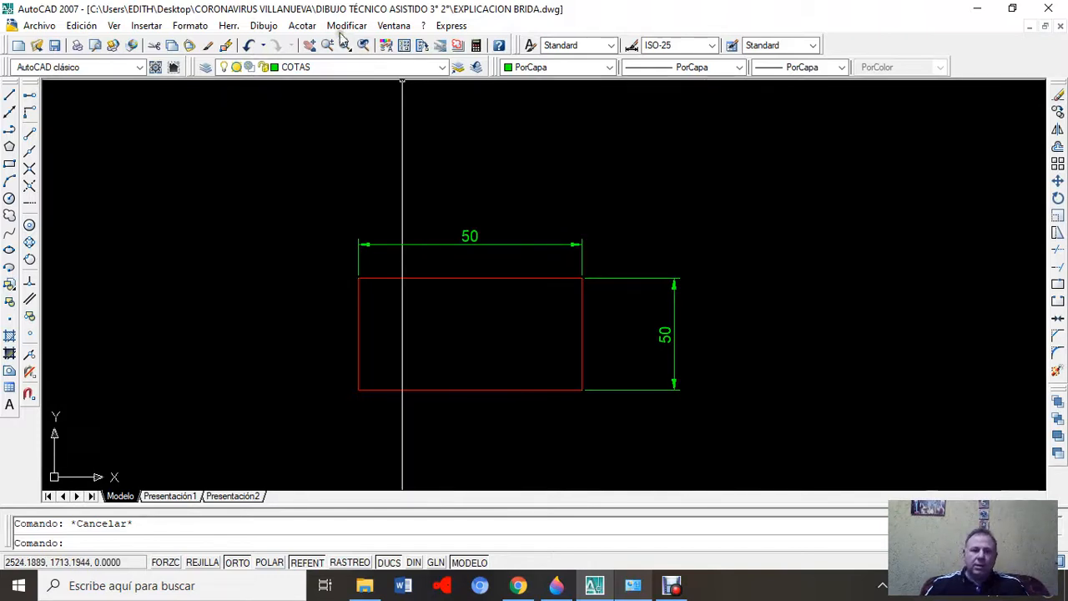
# - Update the rectangle's width and height dimensions to the current dimension style settings, selecting the whole figure with a window
pyautogui.click(303, 26)
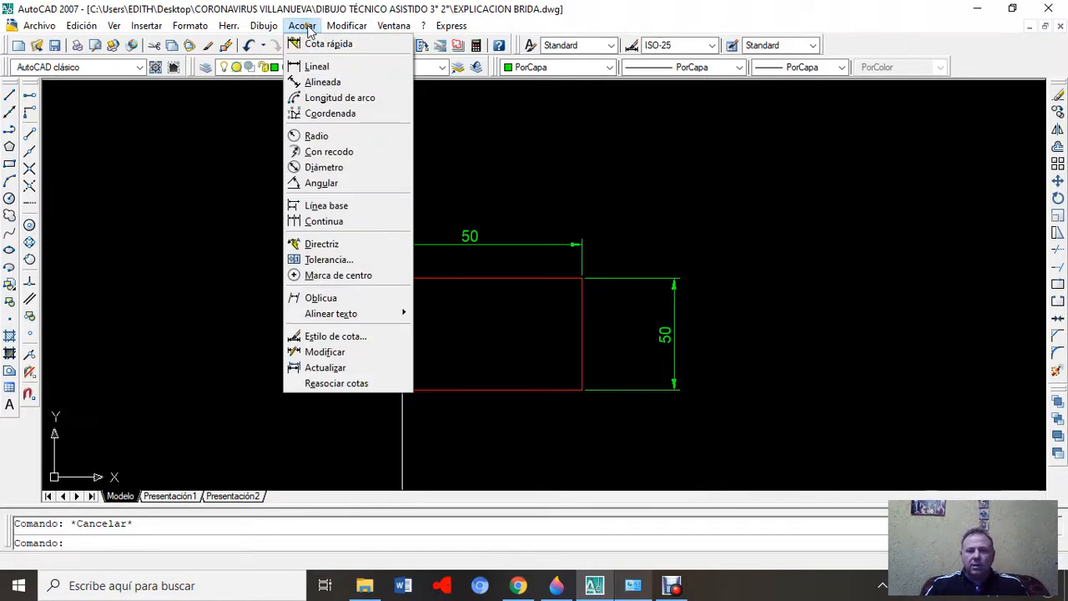
pyautogui.click(326, 368)
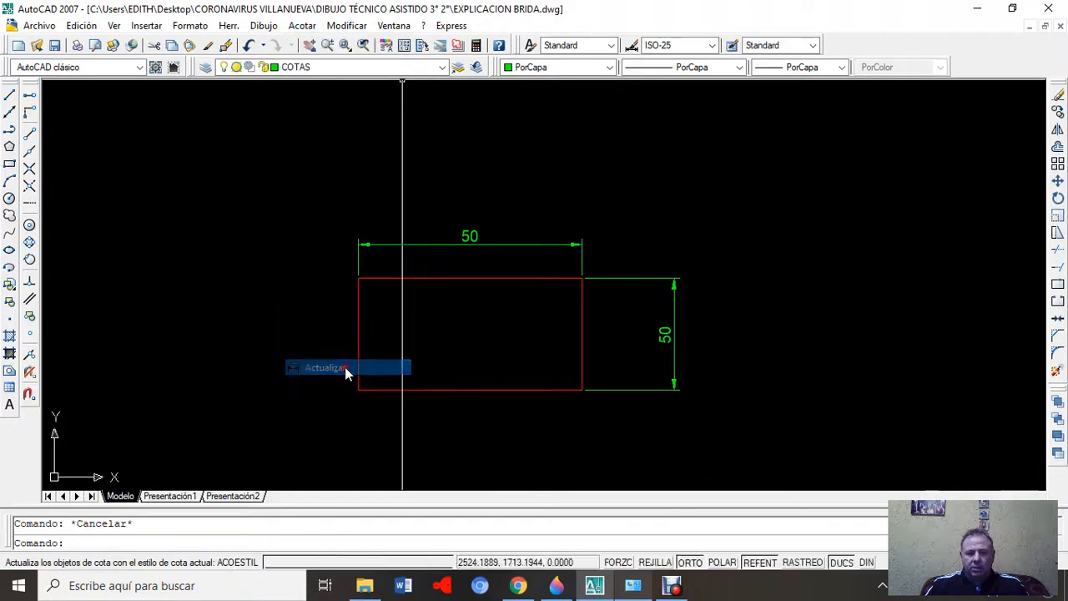
pyautogui.click(295, 180)
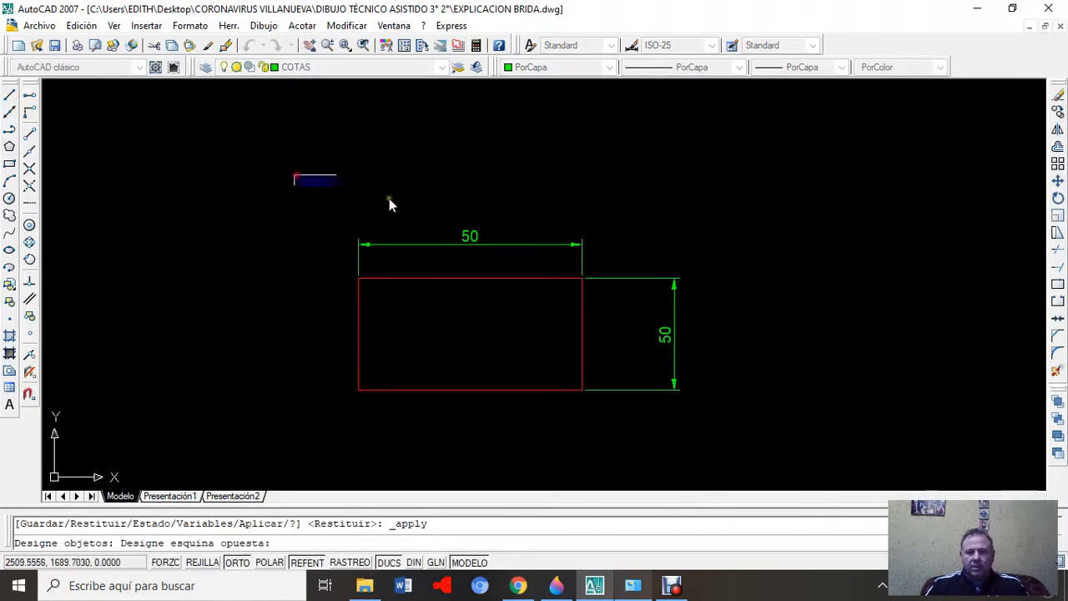
pyautogui.click(738, 451)
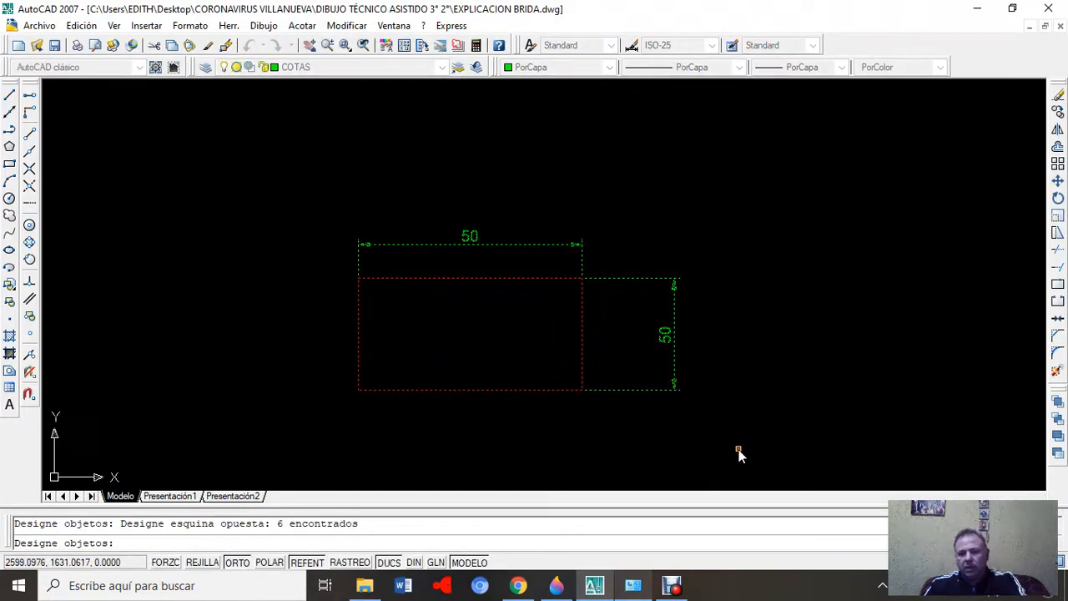
pyautogui.press('Return')
pyautogui.press('Escape')
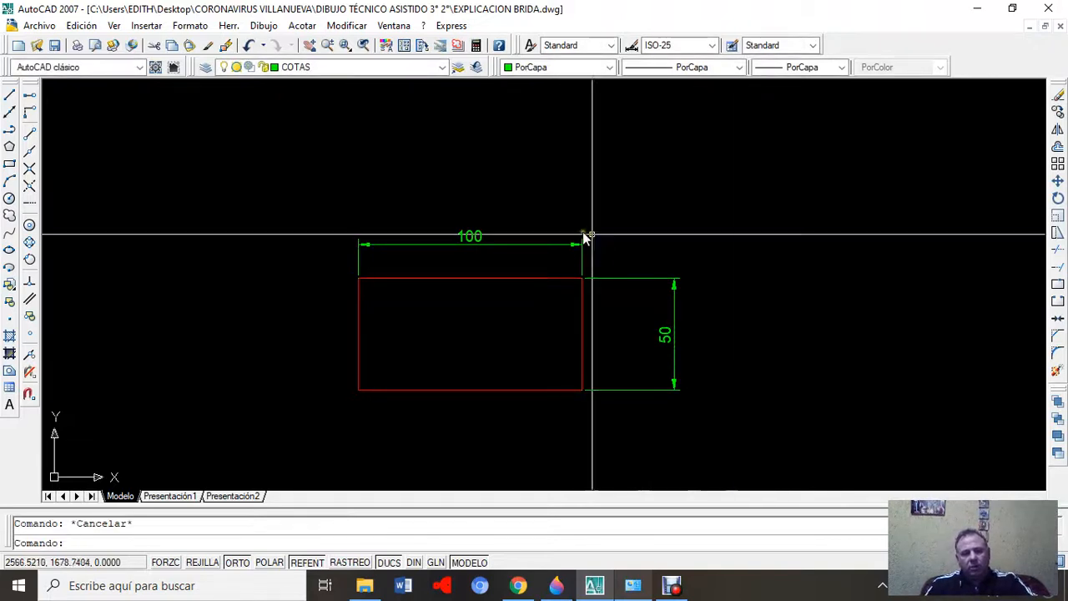
pyautogui.click(510, 247)
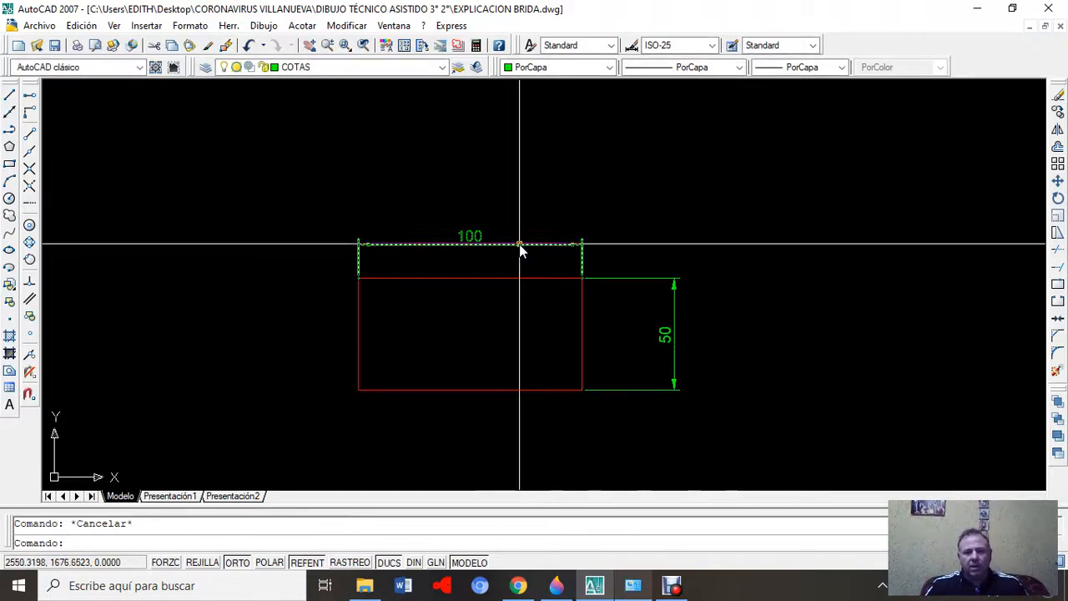
pyautogui.press('Escape')
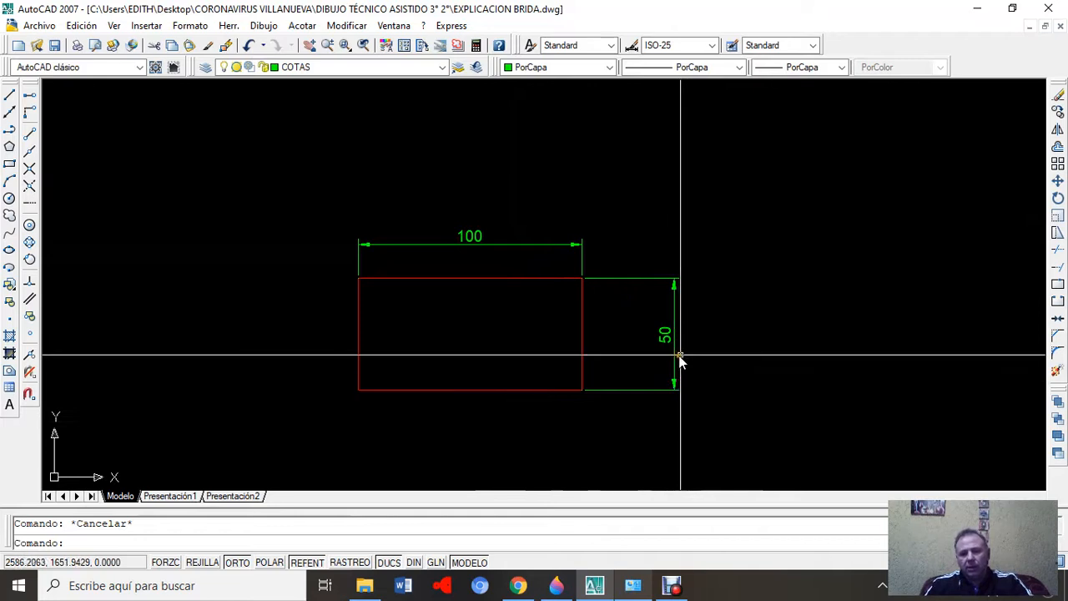
pyautogui.click(557, 245)
pyautogui.press('Escape')
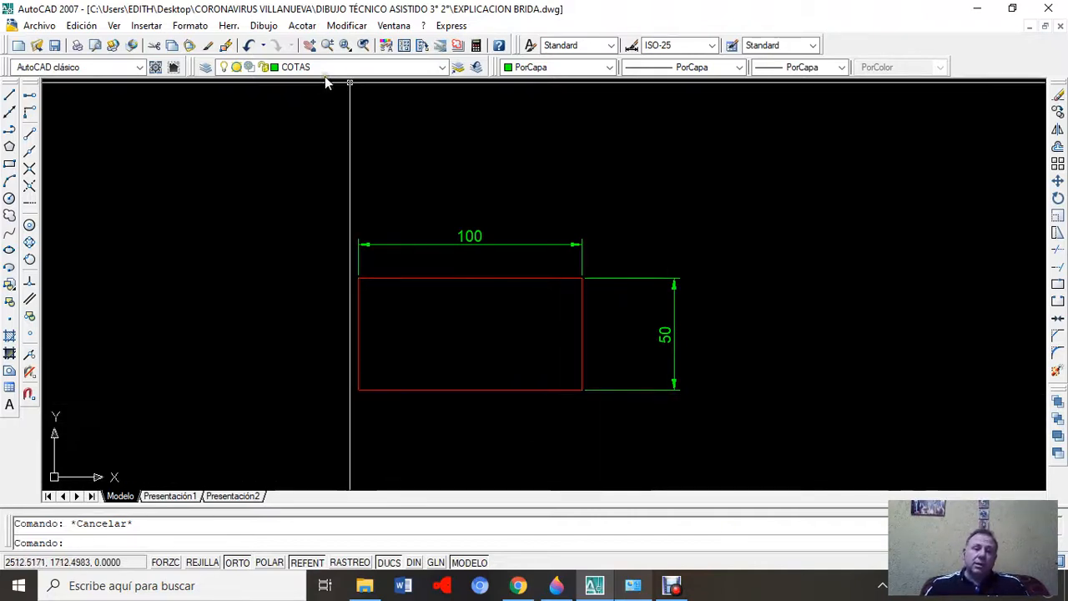
# - Undo the whole practice exercise back to before the rectangle was drawn, leaving only the flange's section and front views
pyautogui.click(249, 46)
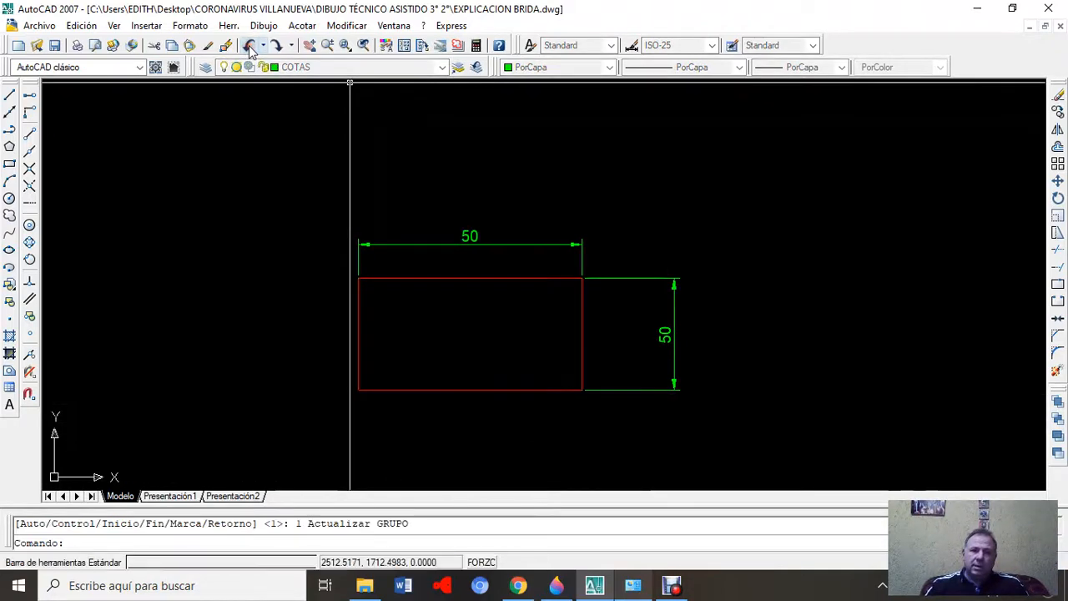
pyautogui.click(250, 46)
pyautogui.click(249, 46)
pyautogui.click(250, 46)
pyautogui.click(249, 46)
pyautogui.click(249, 45)
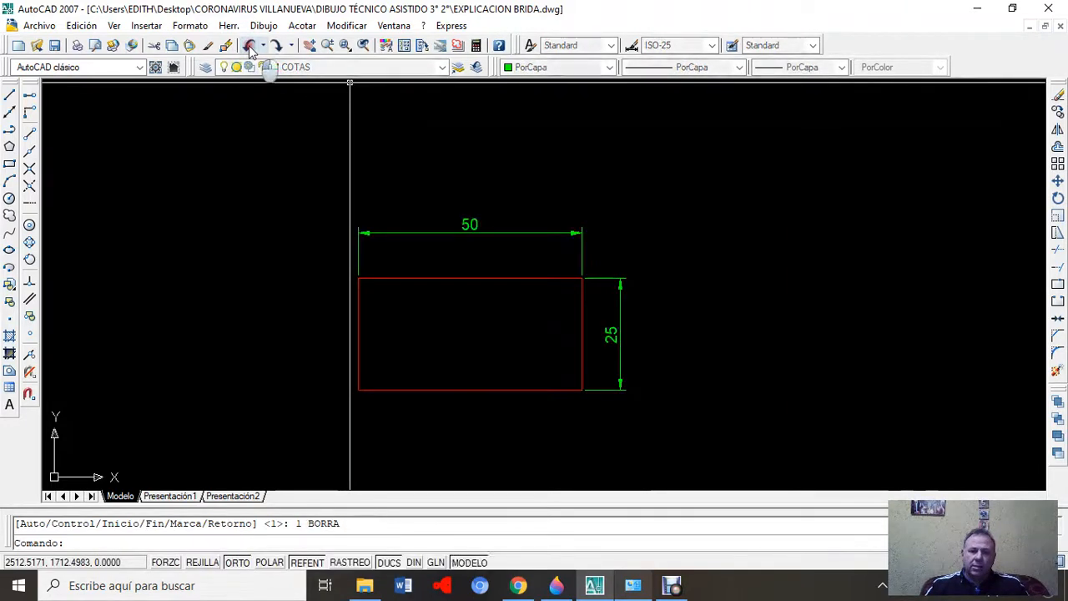
pyautogui.click(249, 46)
pyautogui.click(250, 46)
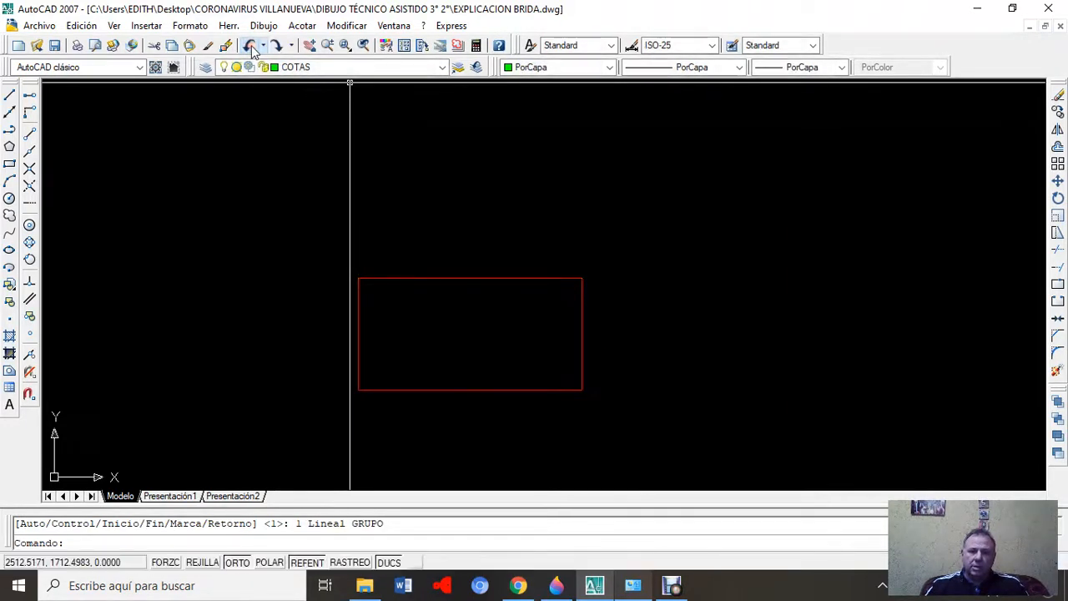
pyautogui.click(249, 46)
pyautogui.click(250, 46)
pyautogui.click(249, 45)
pyautogui.click(250, 46)
pyautogui.click(249, 46)
pyautogui.click(250, 45)
pyautogui.click(250, 46)
pyautogui.click(250, 46)
pyautogui.click(250, 46)
pyautogui.click(250, 46)
pyautogui.click(249, 46)
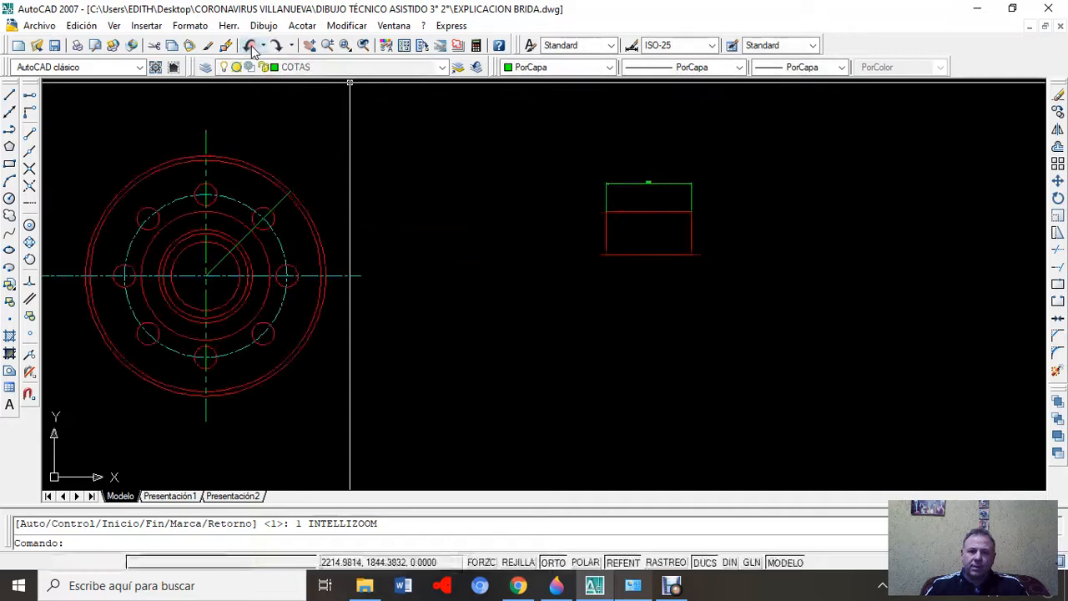
pyautogui.click(249, 46)
pyautogui.click(250, 46)
pyautogui.click(250, 46)
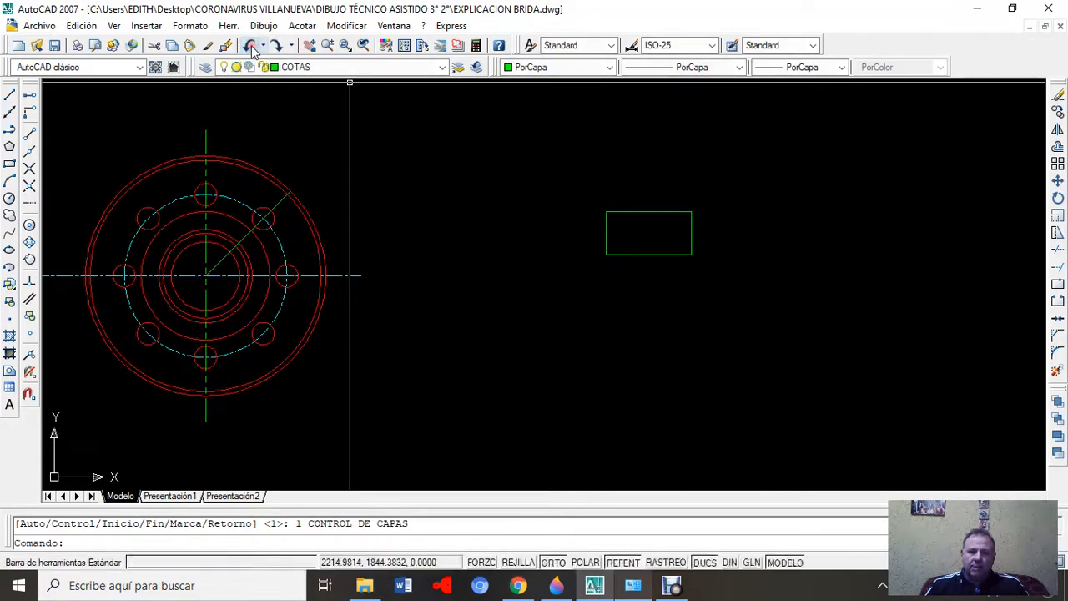
pyautogui.click(249, 45)
pyautogui.click(250, 46)
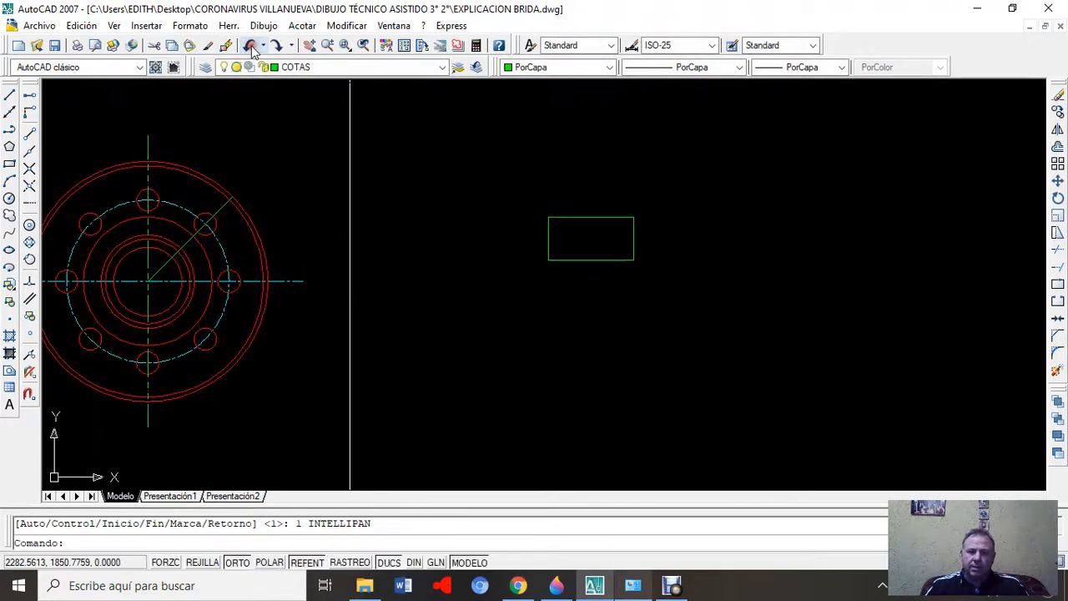
pyautogui.click(249, 46)
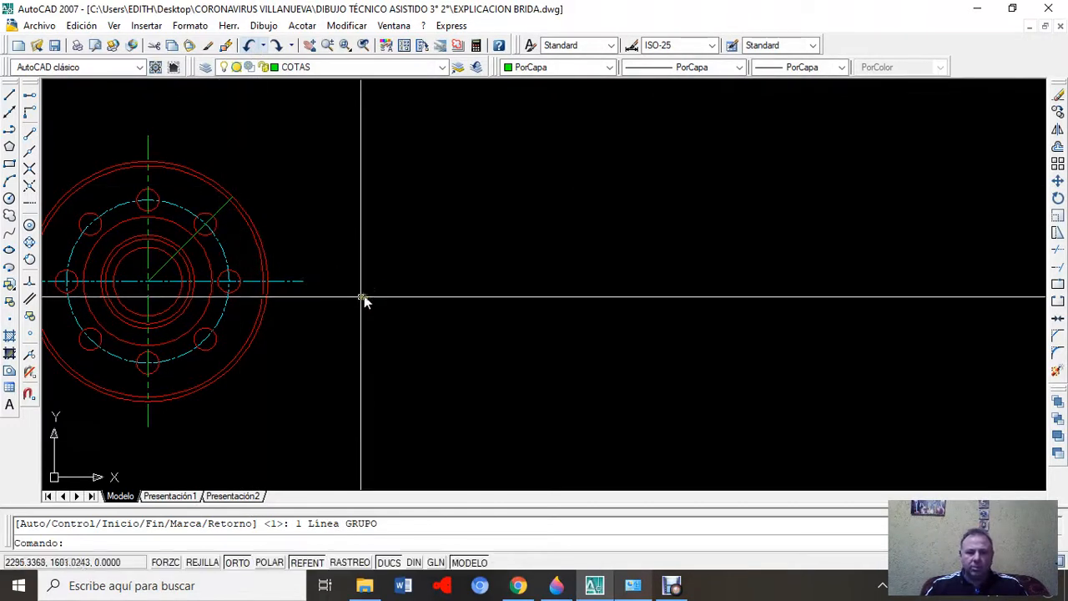
pyautogui.scroll(-3, 415, 237)
pyautogui.moveTo(220, 319)
pyautogui.mouseDown(button='middle')
pyautogui.moveTo(417, 294)
pyautogui.moveTo(465, 326)
pyautogui.mouseUp(button='middle')
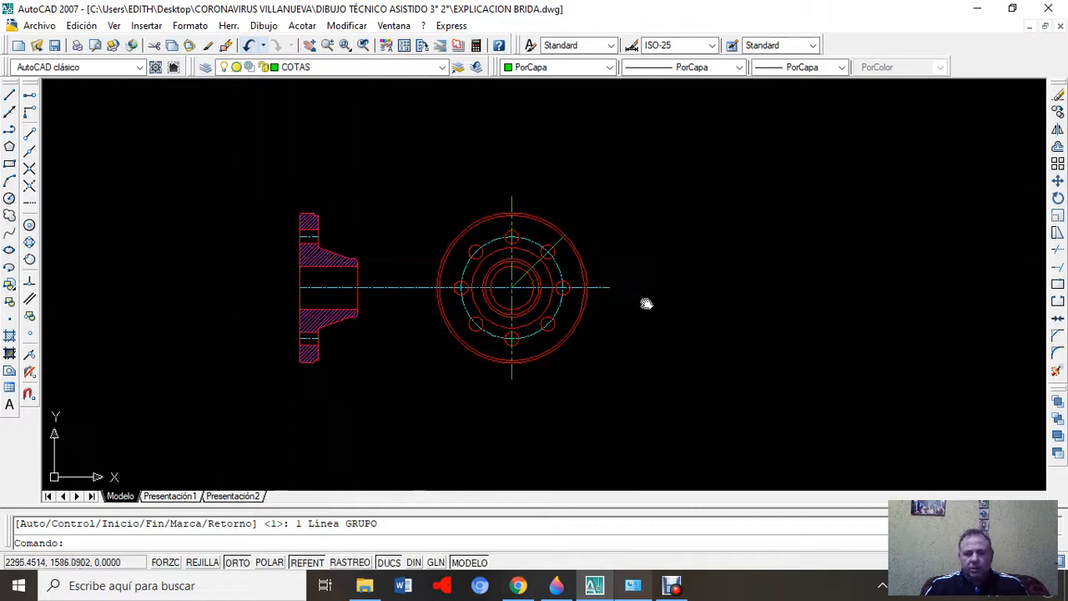
pyautogui.scroll(2, 627, 245)
pyautogui.moveTo(625, 298); pyautogui.dragTo(643, 241, button='middle')
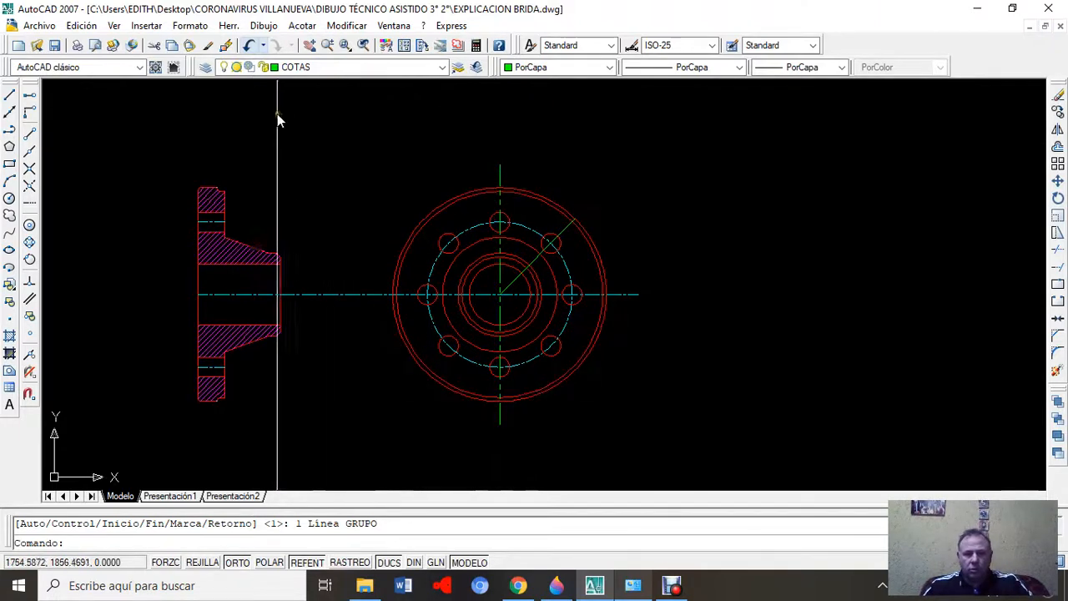
# - Scale the flange's section and front views together by a factor of 0.4 about the front view's centre
pyautogui.click(347, 26)
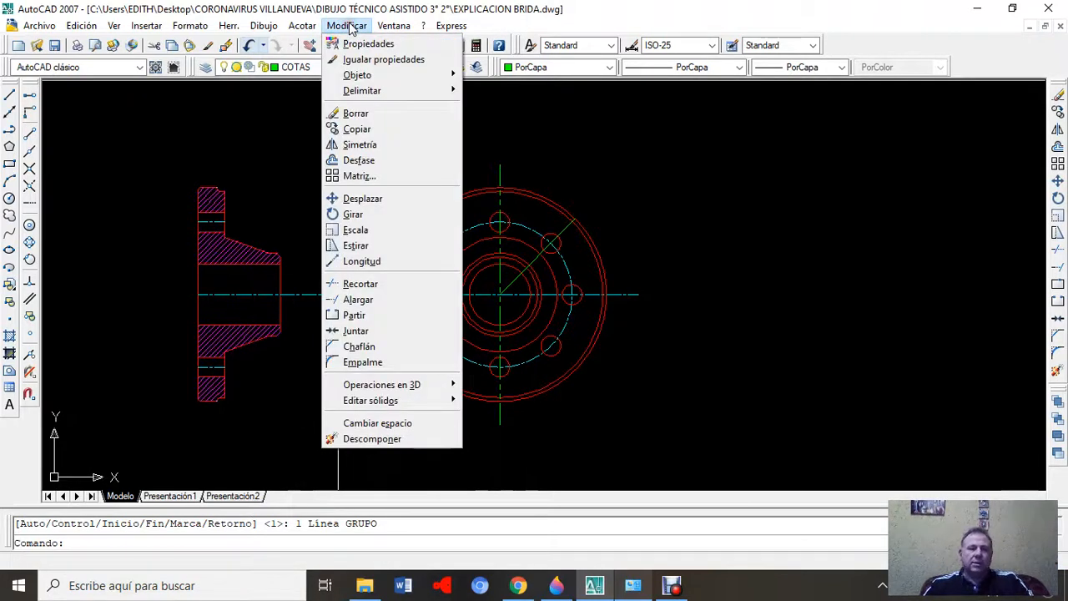
pyautogui.click(372, 230)
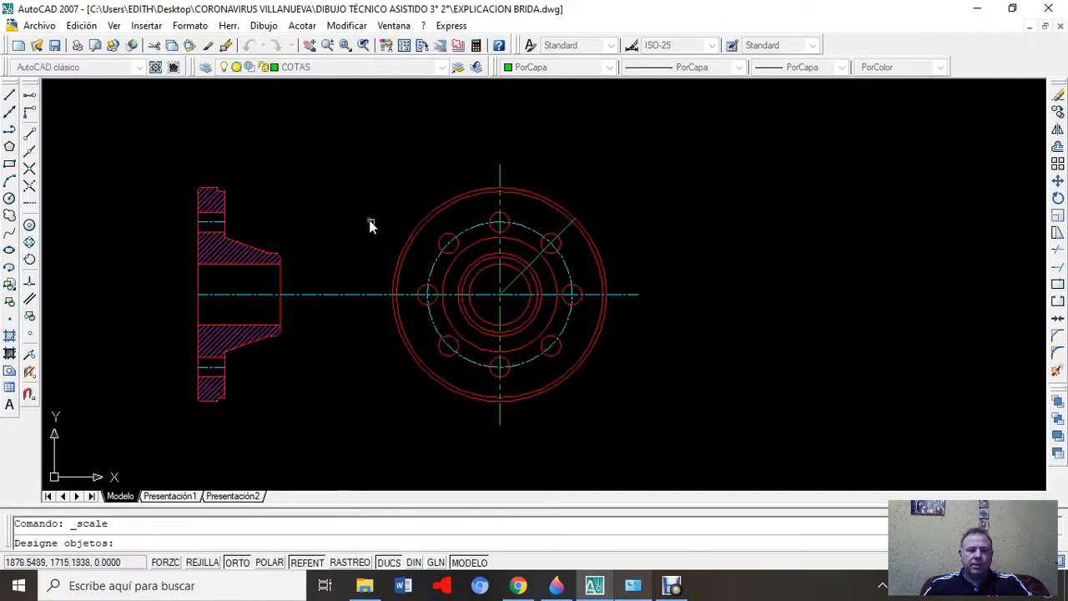
pyautogui.click(130, 138)
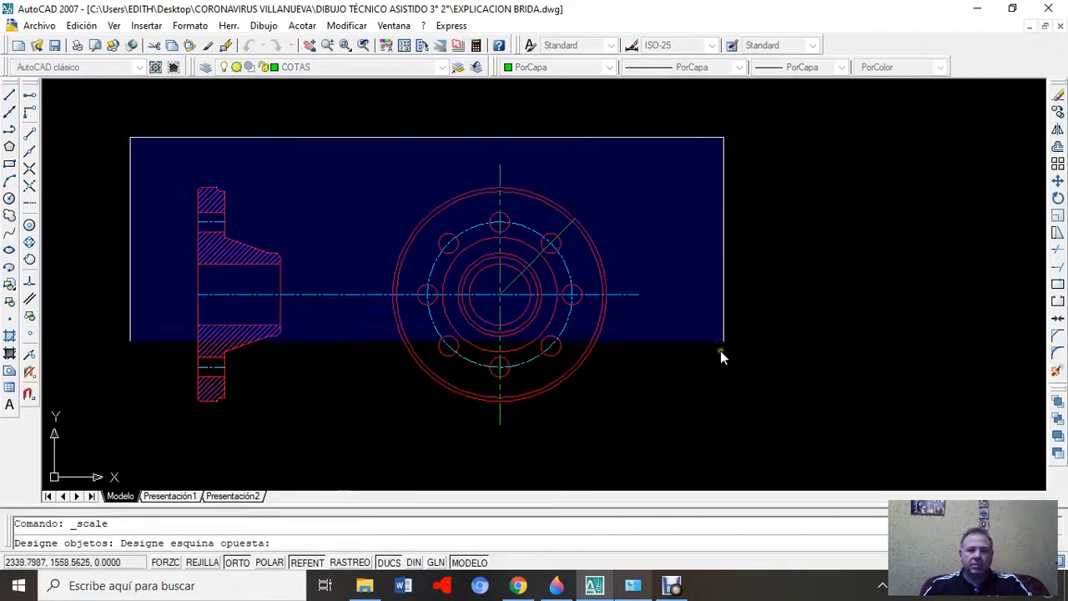
pyautogui.click(702, 448)
pyautogui.press('Return')
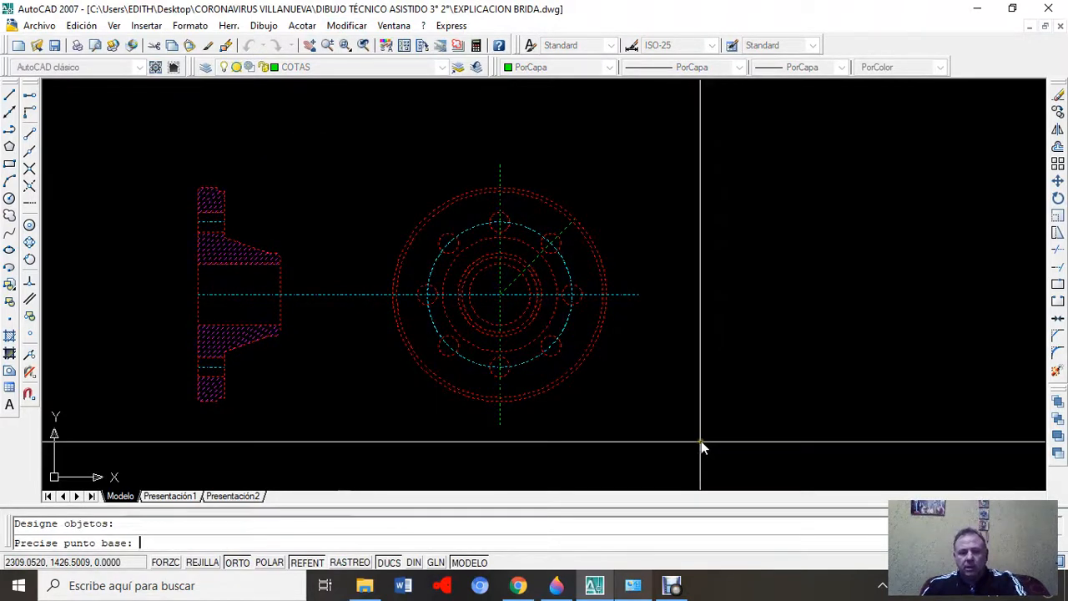
pyautogui.click(499, 304)
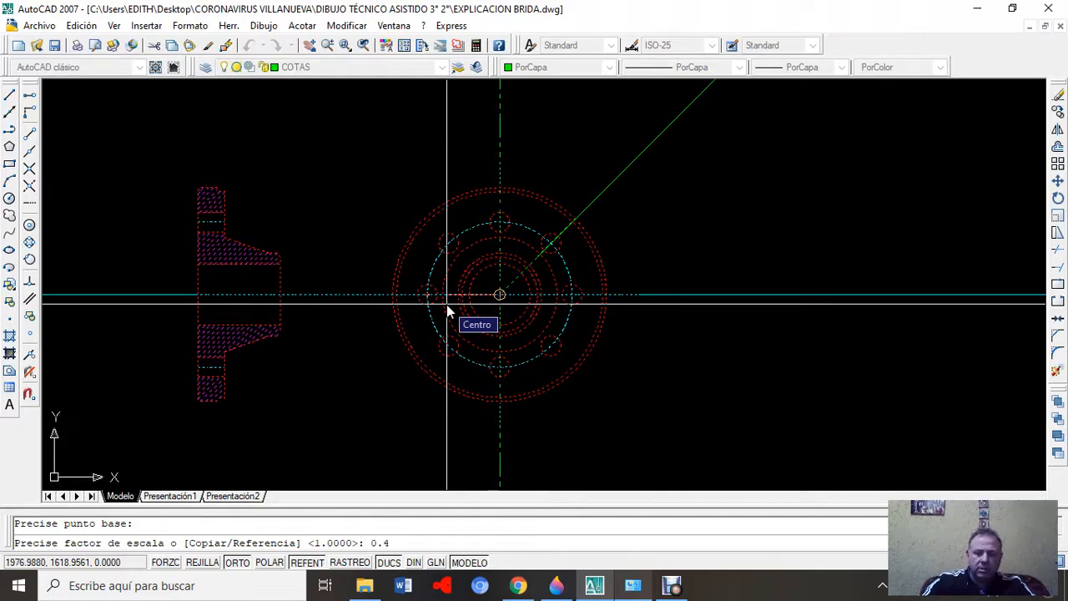
pyautogui.press('Return')
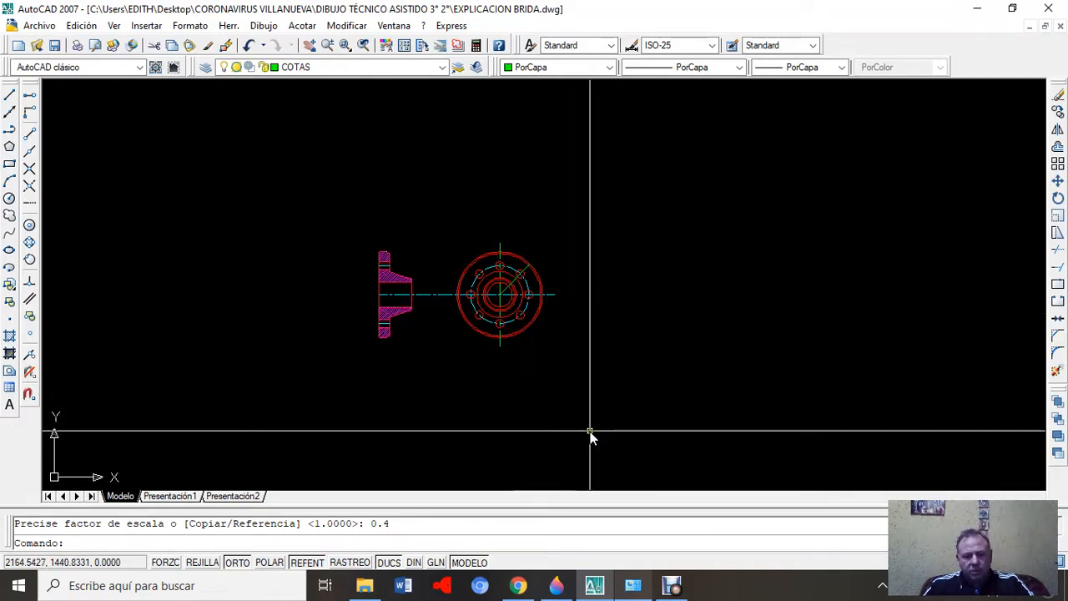
# - Set the linear dimension scale factor DIMLFAC to 2.5
pyautogui.write('MLFAC')
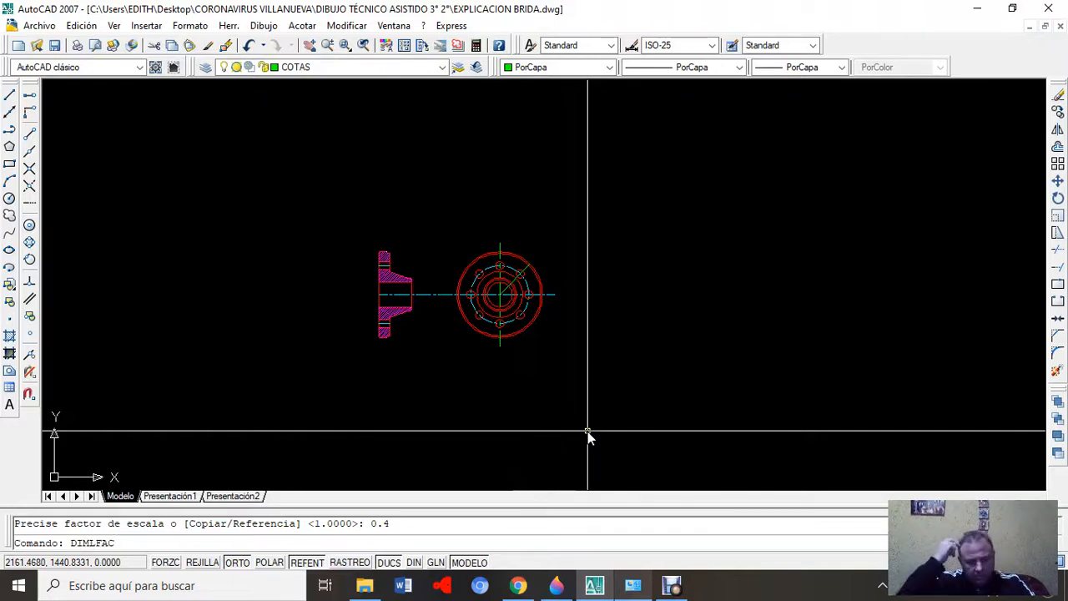
pyautogui.press('Return')
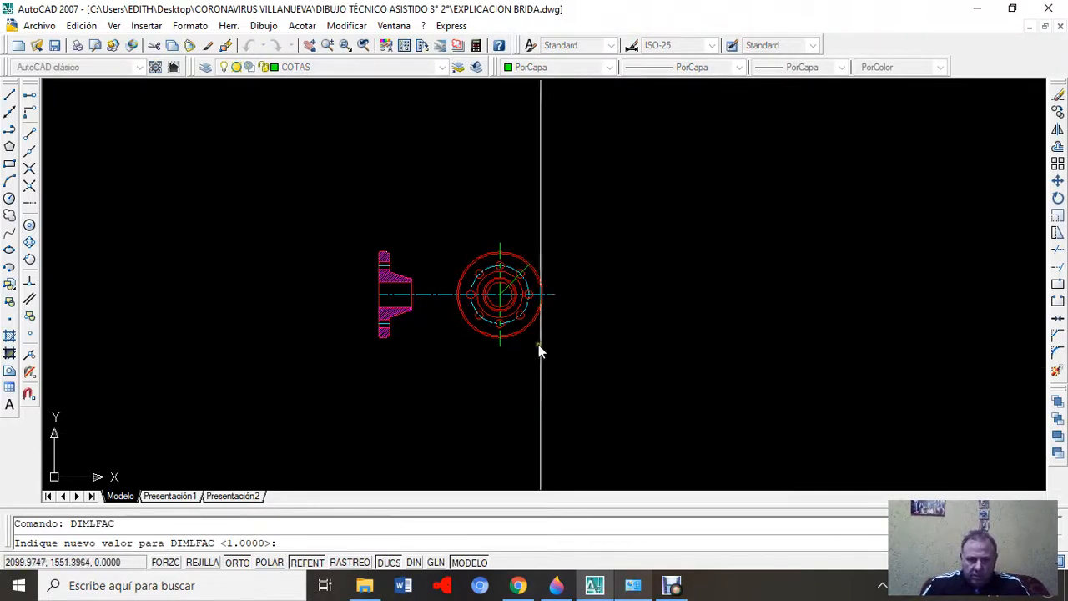
pyautogui.scroll(3, 540, 349)
pyautogui.moveTo(588, 317); pyautogui.dragTo(699, 309, button='middle')
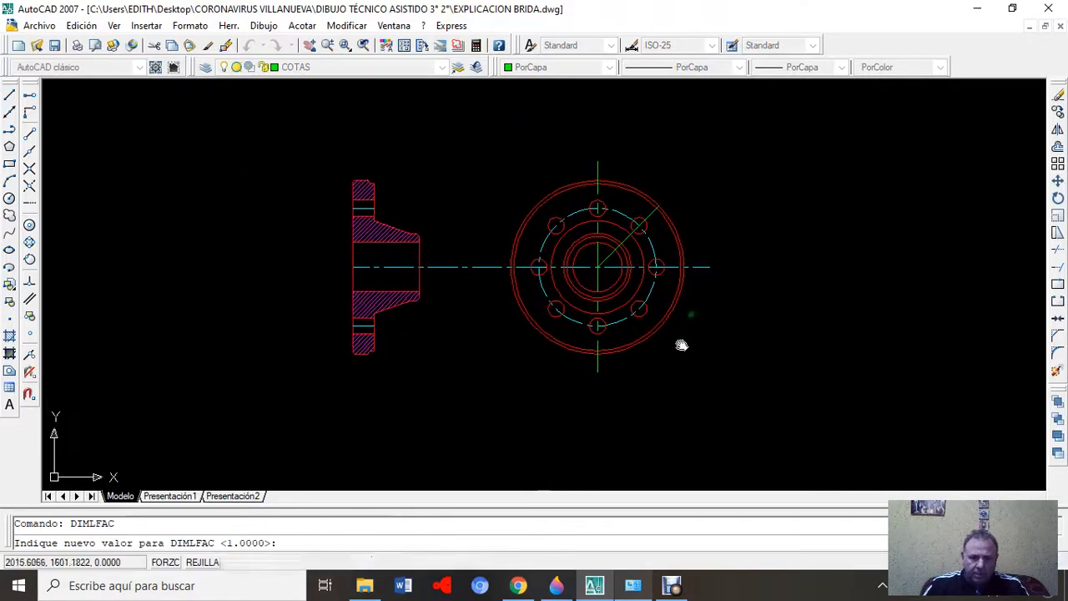
pyautogui.scroll(2, 679, 346)
pyautogui.moveTo(698, 360); pyautogui.dragTo(720, 394, button='middle')
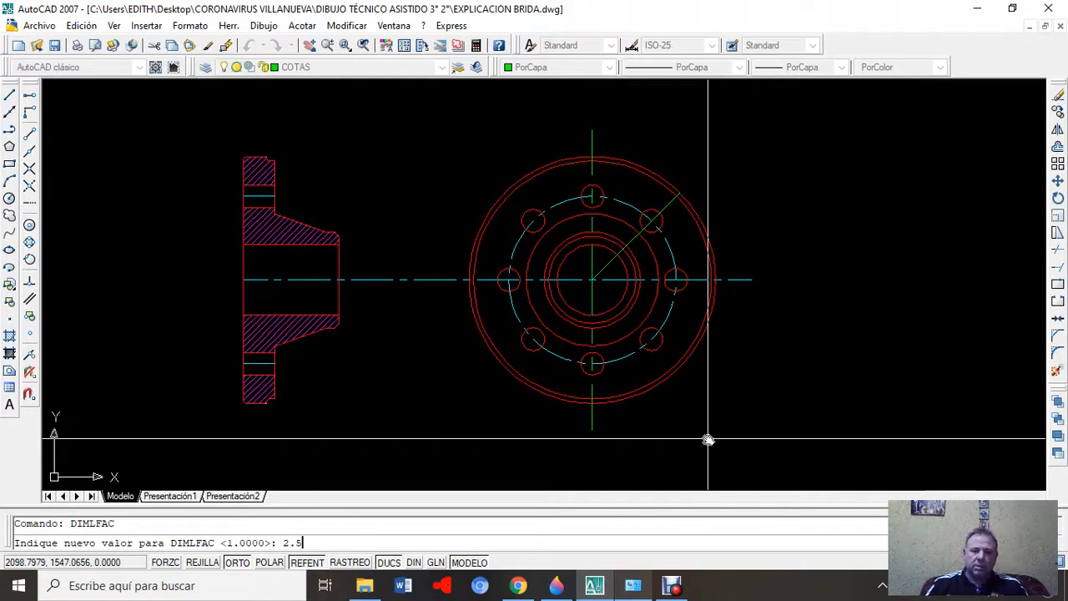
pyautogui.press('Return')
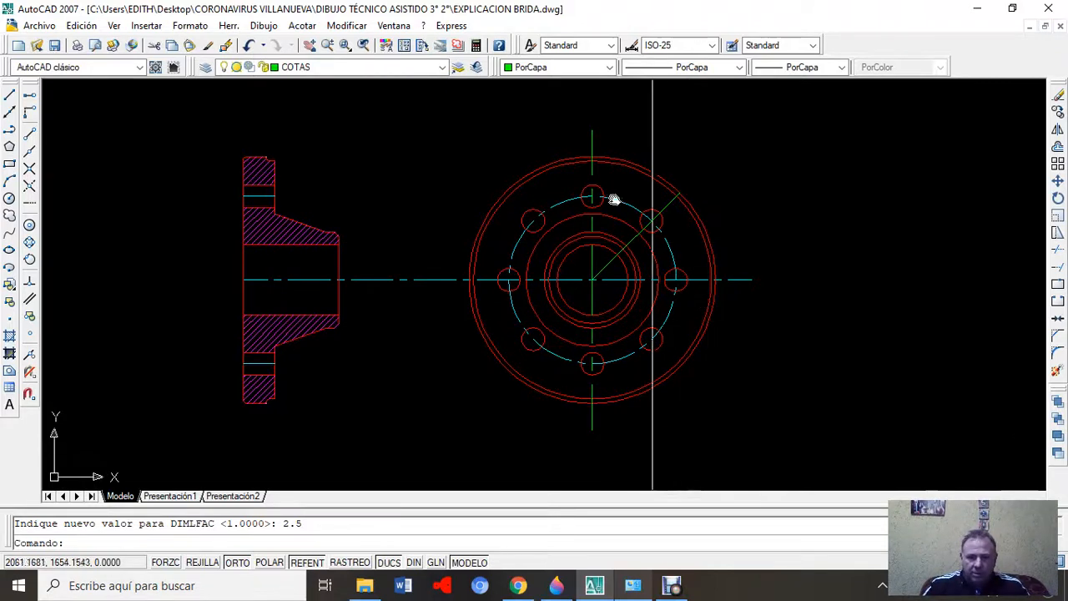
# - Add a vertical linear dimension for the flange's overall outer diameter, just outside the flat face of the section view
pyautogui.click(302, 25)
pyautogui.click(317, 66)
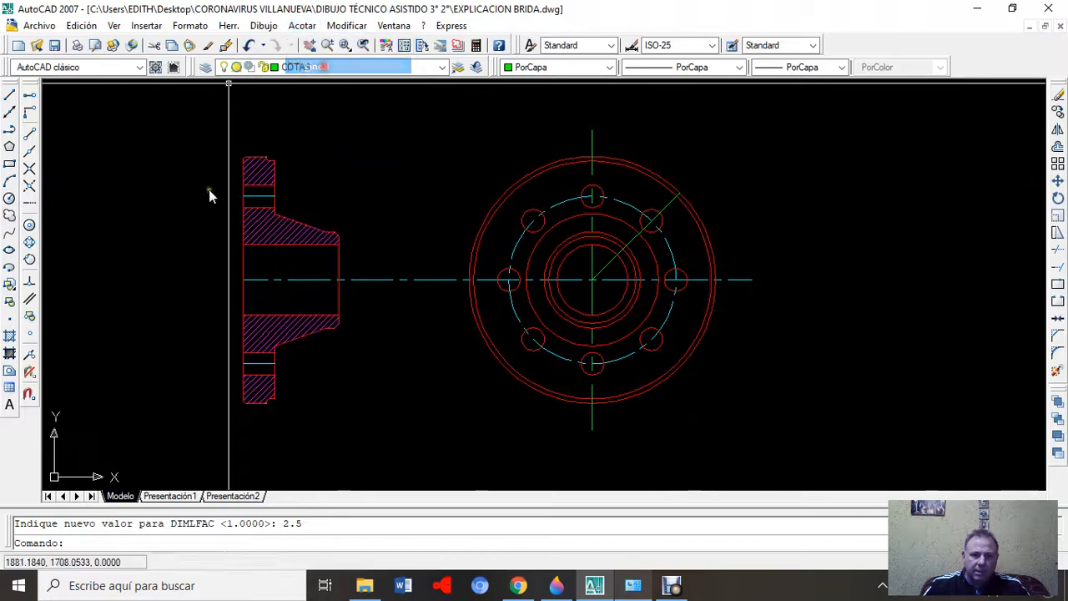
pyautogui.scroll(5, 233, 161)
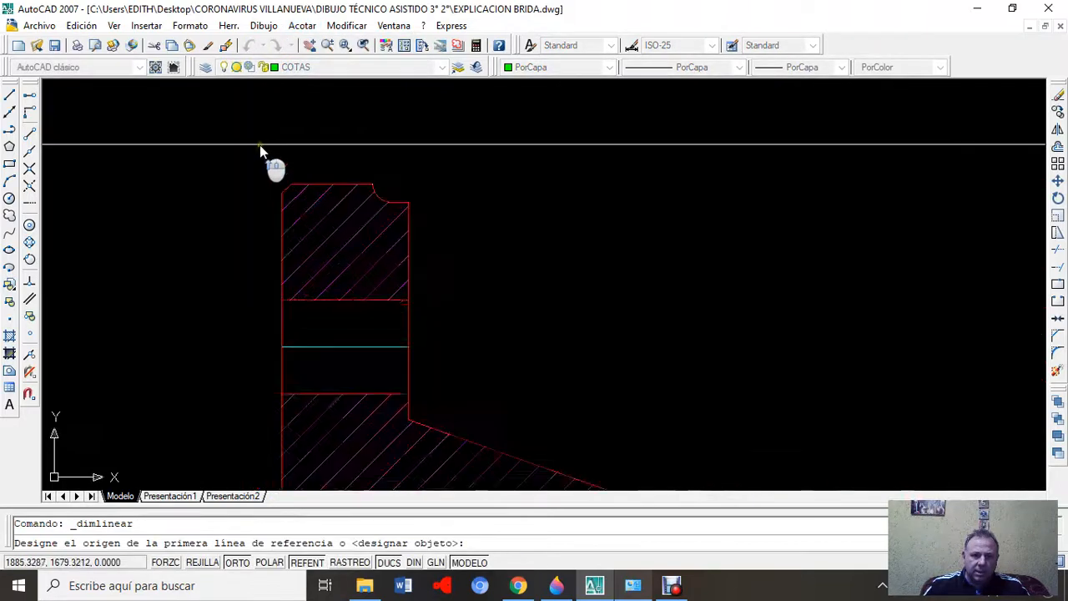
pyautogui.click(284, 185)
pyautogui.scroll(-5, 269, 407)
pyautogui.scroll(-2, 259, 432)
pyautogui.moveTo(259, 432); pyautogui.dragTo(369, 221, button='middle')
pyautogui.scroll(3, 353, 305)
pyautogui.scroll(3, 353, 305)
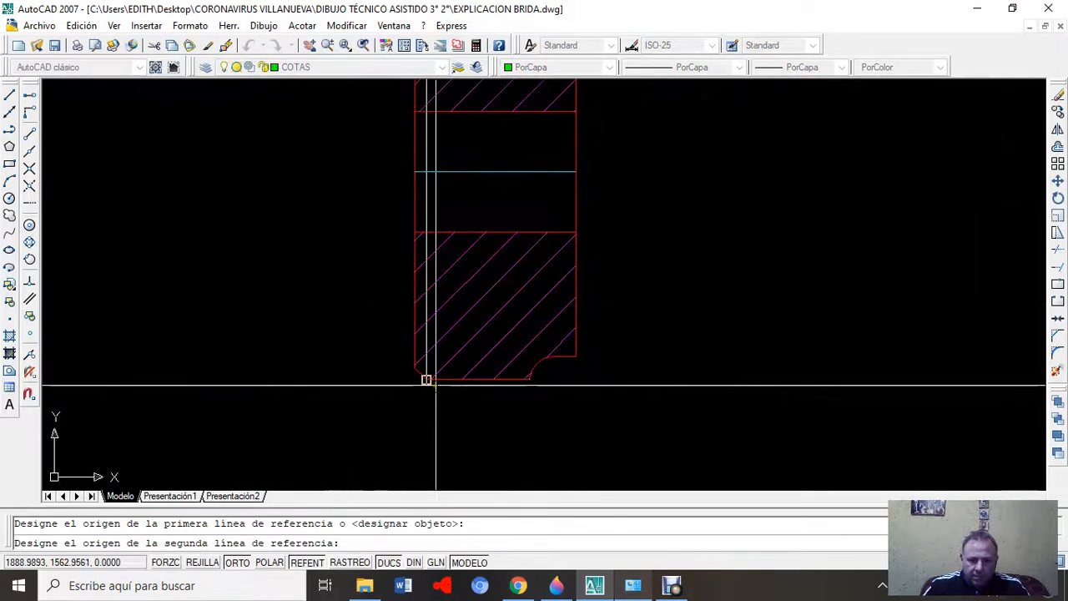
pyautogui.click(426, 380)
pyautogui.click(354, 362)
pyautogui.scroll(-3, 397, 209)
pyautogui.moveTo(346, 168)
pyautogui.mouseDown(button='middle')
pyautogui.moveTo(276, 441)
pyautogui.moveTo(278, 384)
pyautogui.mouseUp(button='middle')
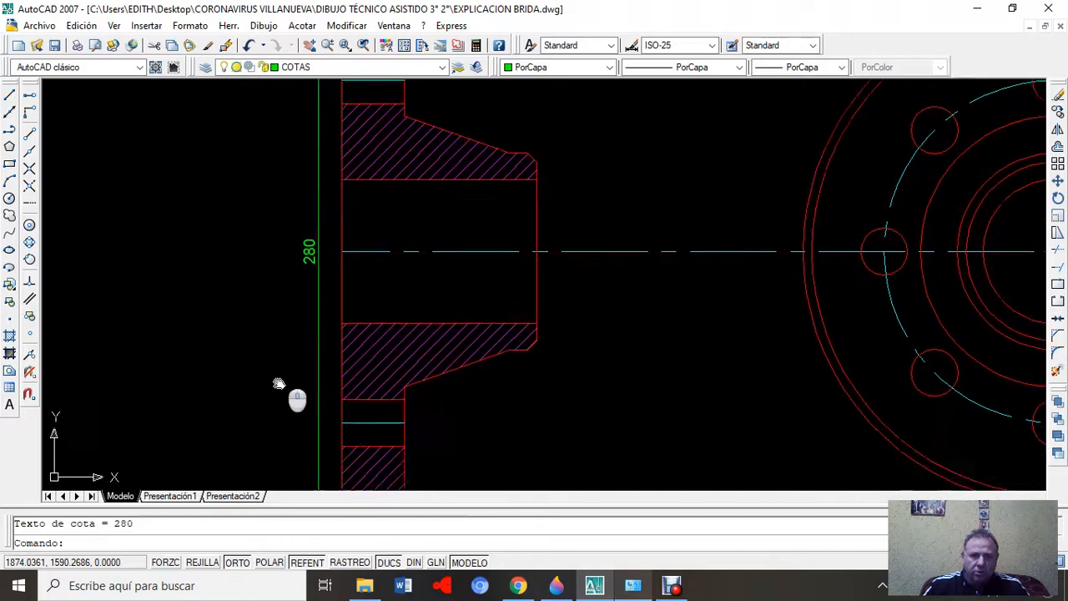
# - Erase the overall outer diameter dimension from the section view
pyautogui.scroll(-1, 574, 331)
pyautogui.moveTo(603, 351)
pyautogui.mouseDown(button='middle')
pyautogui.moveTo(450, 309)
pyautogui.moveTo(438, 346)
pyautogui.mouseUp(button='middle')
pyautogui.click(247, 234)
pyautogui.press('Delete')
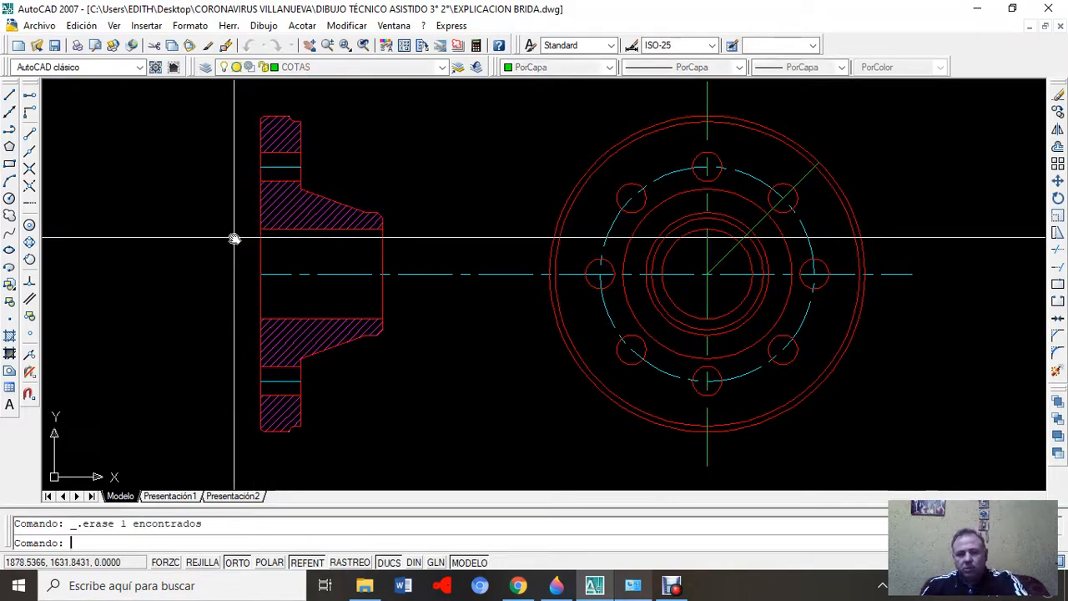
# - Try a diameter dimension on the front view's uppermost bolt hole and cancel it before placing it
pyautogui.moveTo(875, 147)
pyautogui.mouseDown(button='middle')
pyautogui.moveTo(865, 186)
pyautogui.moveTo(742, 203)
pyautogui.moveTo(726, 181)
pyautogui.mouseUp(button='middle')
pyautogui.scroll(-2, 744, 209)
pyautogui.scroll(3, 734, 209)
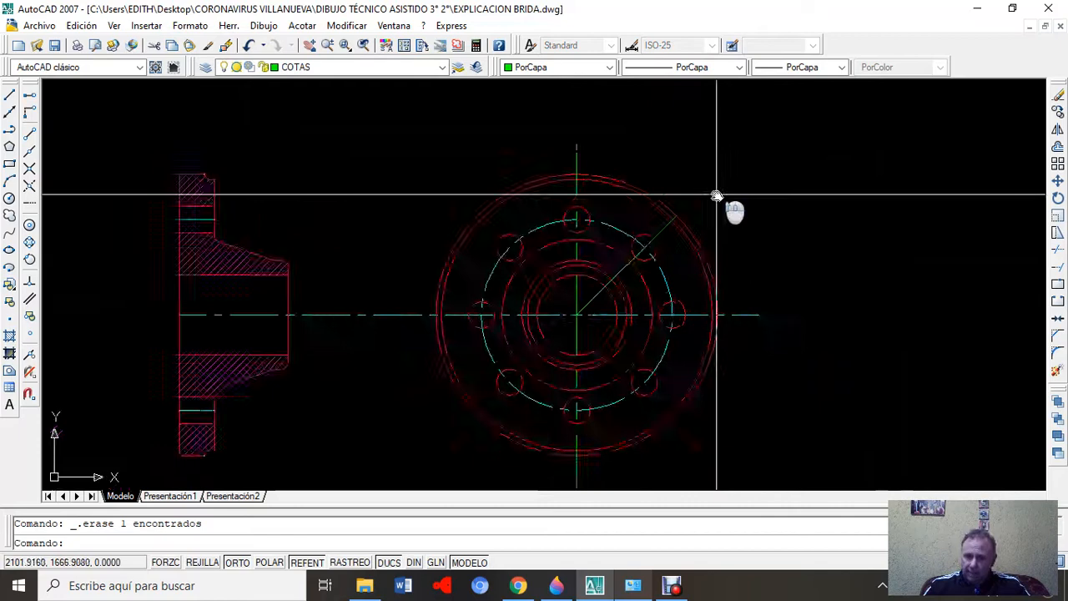
pyautogui.click(302, 26)
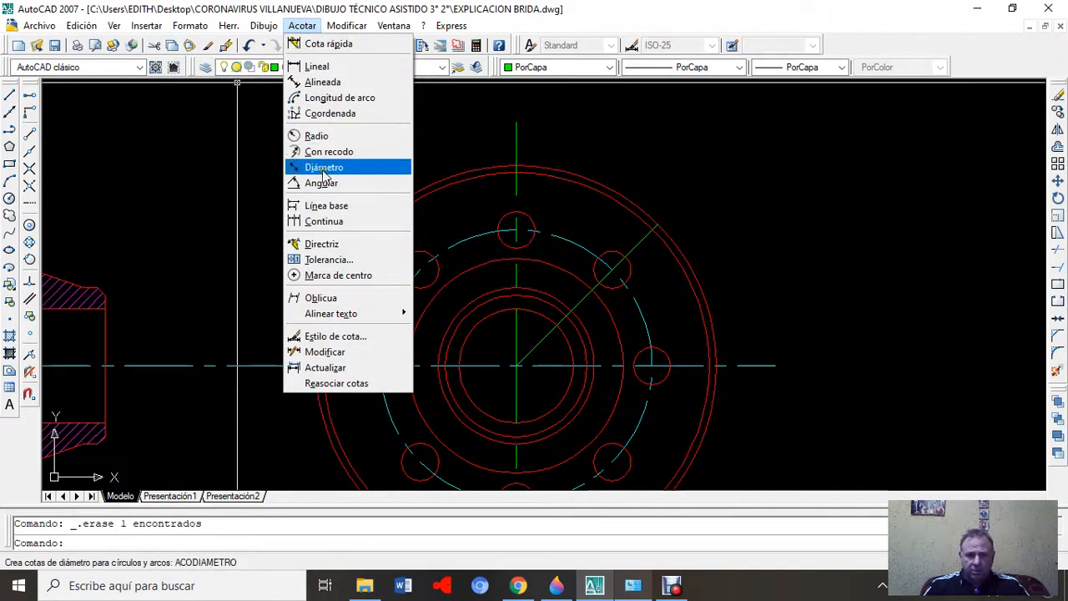
pyautogui.click(413, 167)
pyautogui.click(533, 225)
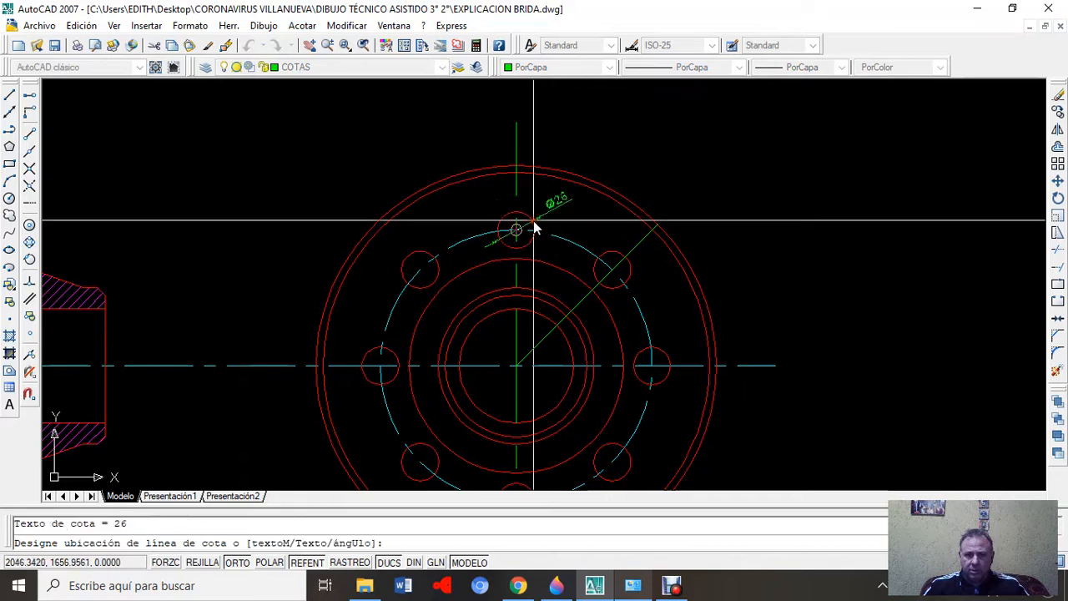
pyautogui.scroll(1, 633, 176)
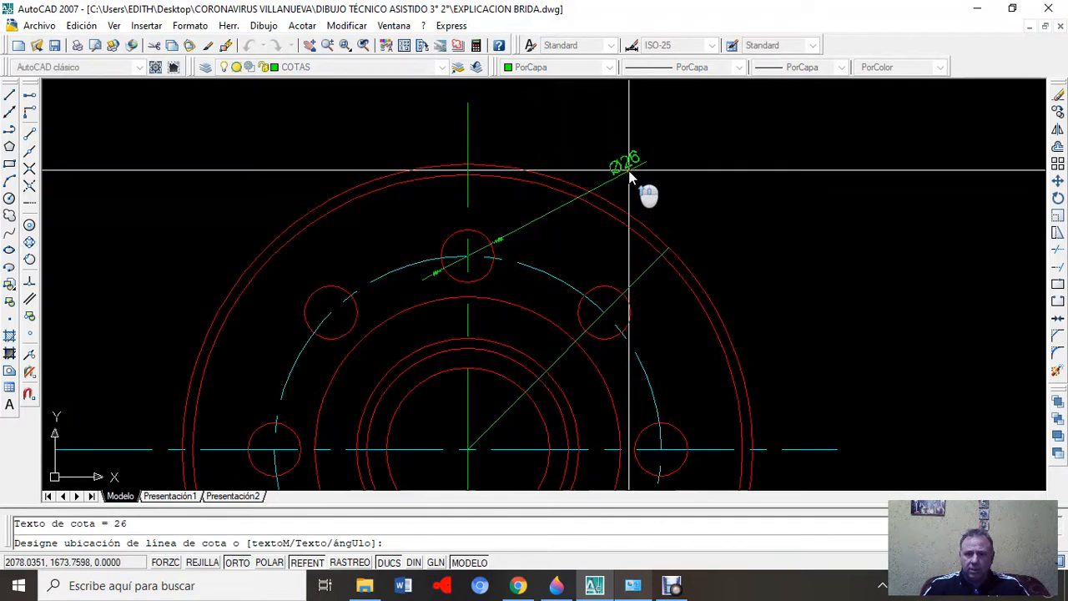
pyautogui.scroll(-2, 641, 189)
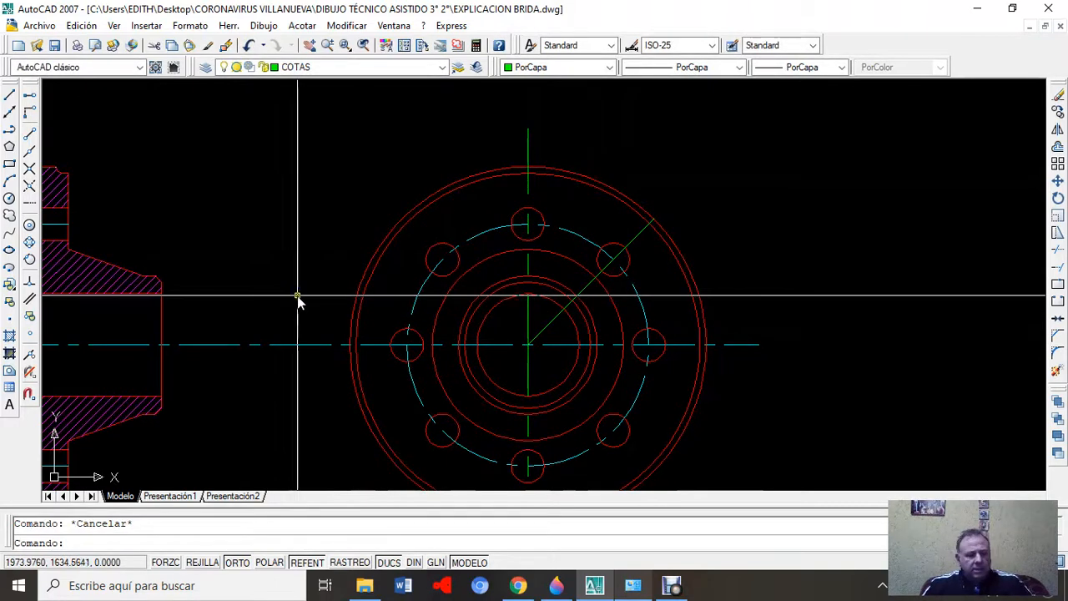
# - Switch to the finished BRIDA.dwg drawing to examine its dimensions, notes and centrelines, and return to EXPLICACION BRIDA.dwg
pyautogui.scroll(-2, 321, 285)
pyautogui.moveTo(310, 306)
pyautogui.mouseDown(button='middle')
pyautogui.moveTo(470, 261)
pyautogui.moveTo(455, 280)
pyautogui.mouseUp(button='middle')
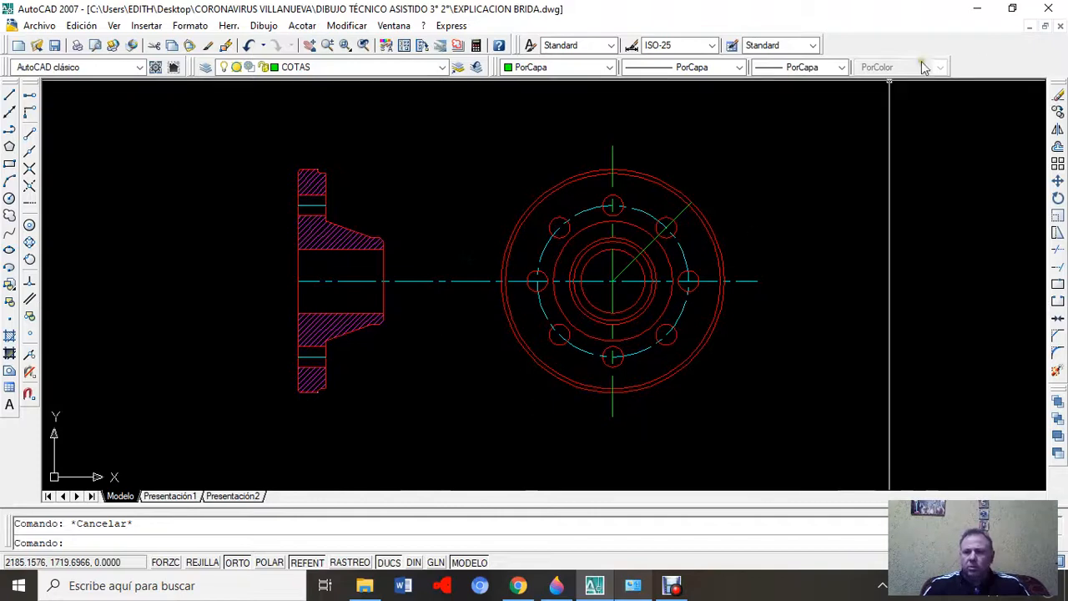
pyautogui.click(1027, 26)
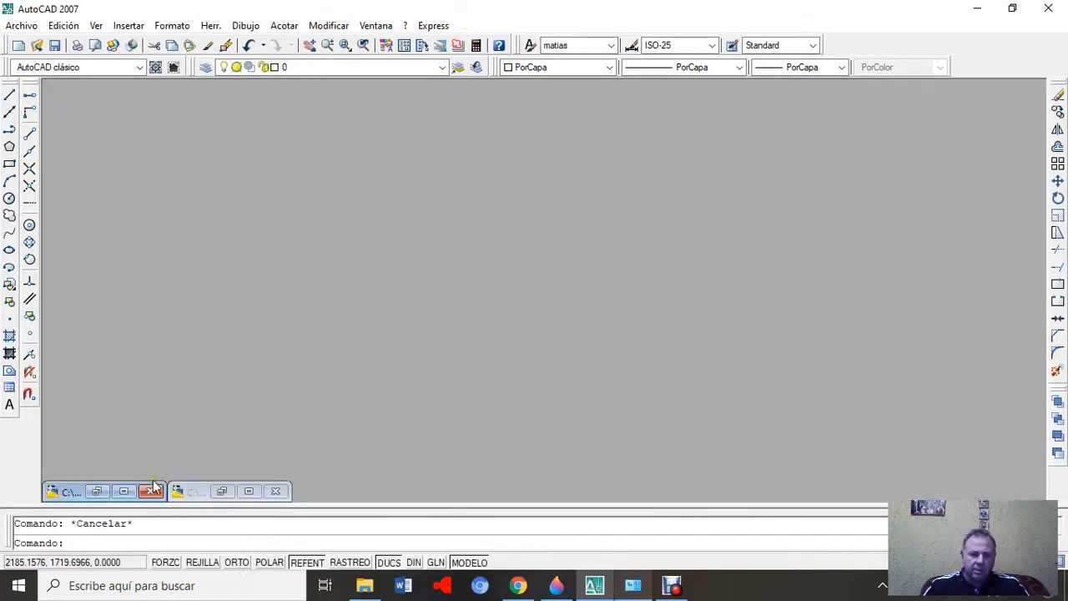
pyautogui.click(123, 492)
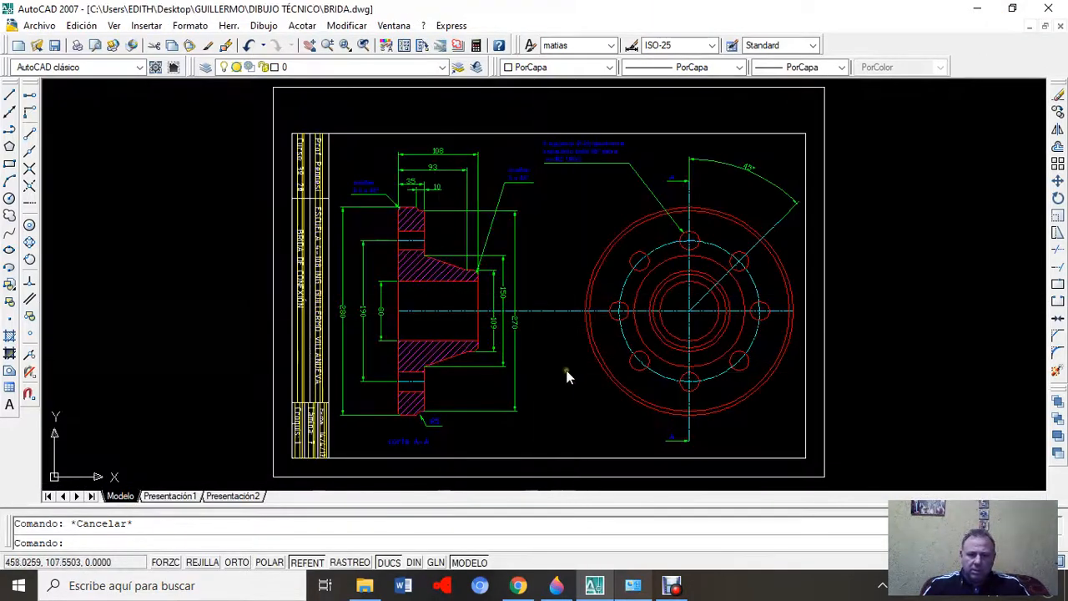
pyautogui.scroll(3, 501, 277)
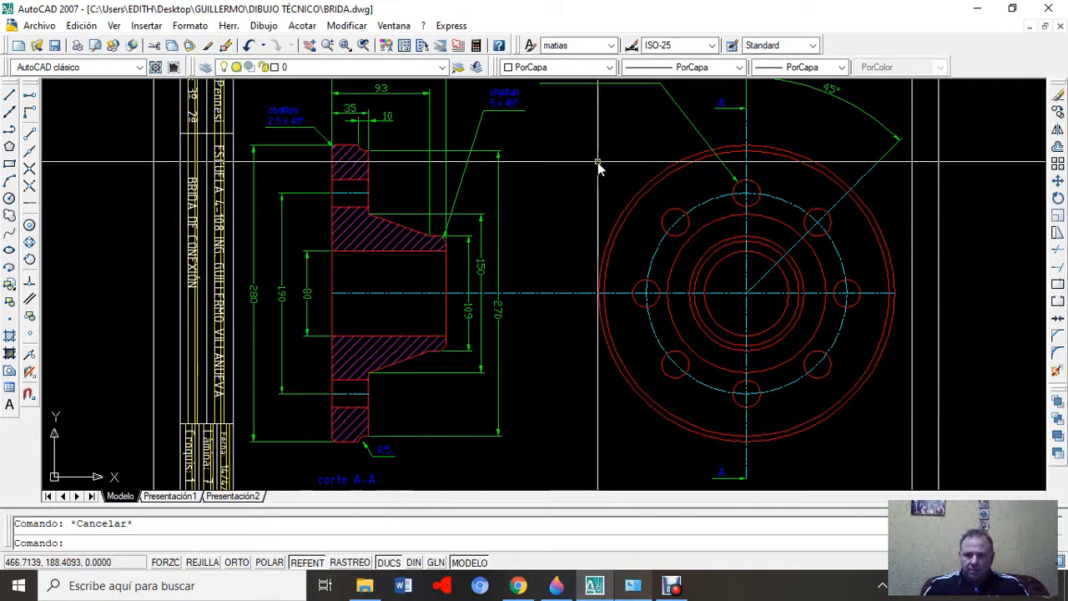
pyautogui.scroll(-2, 595, 167)
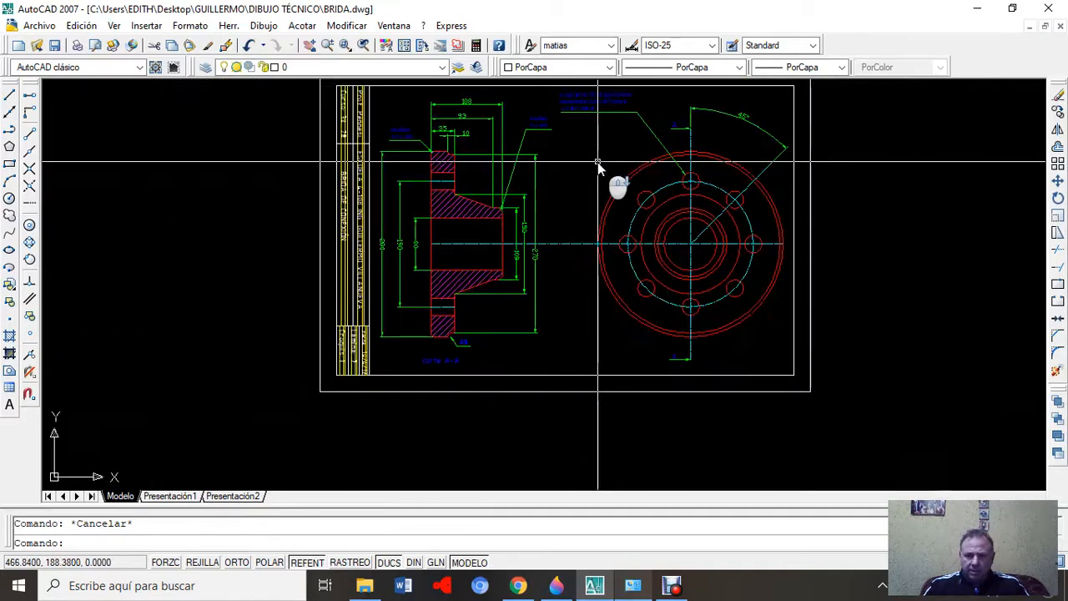
pyautogui.click(1028, 28)
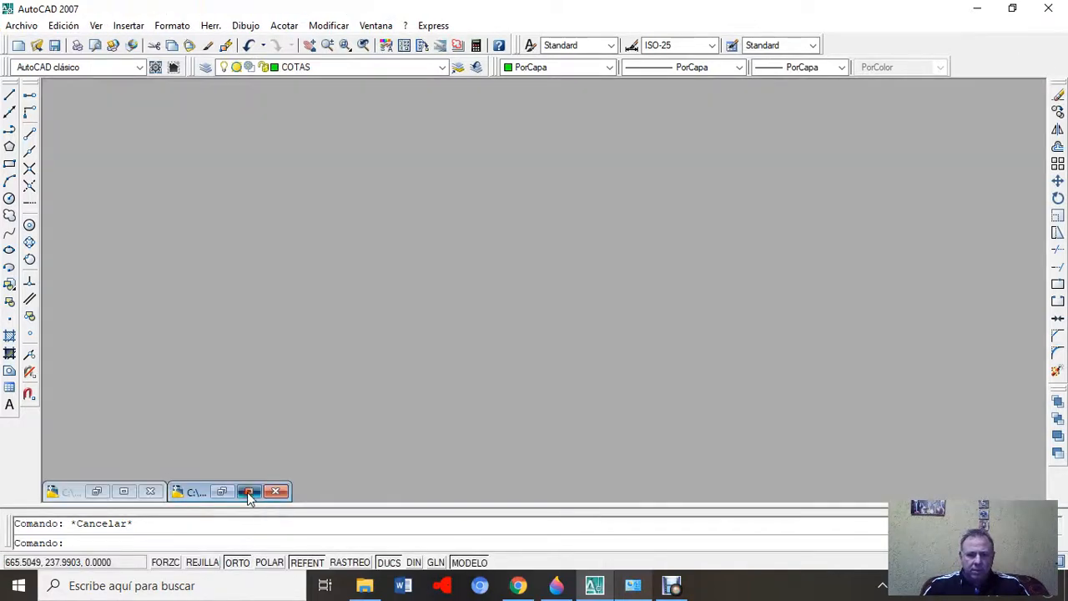
pyautogui.click(248, 492)
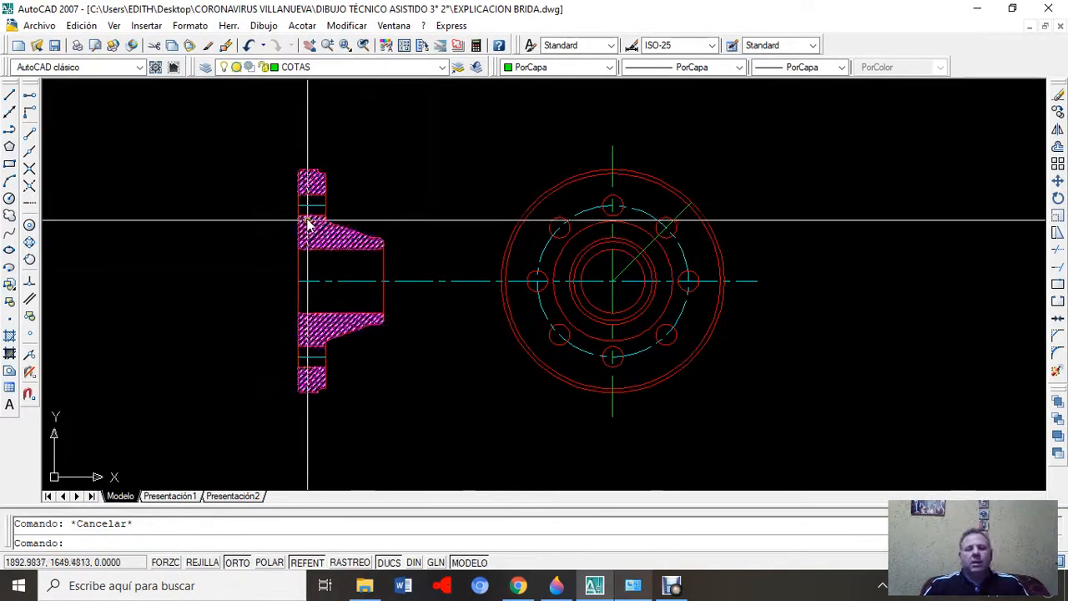
# - Stretch the upper bolt hole's centreline past both flange faces in the section view, and undo both stretches
pyautogui.scroll(3, 308, 224)
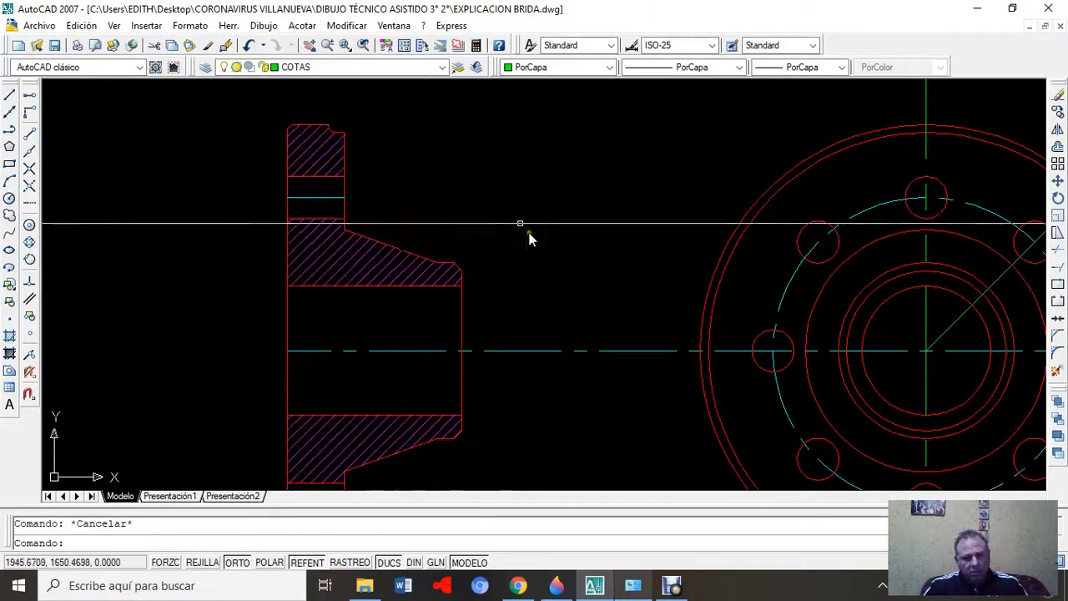
pyautogui.click(344, 197)
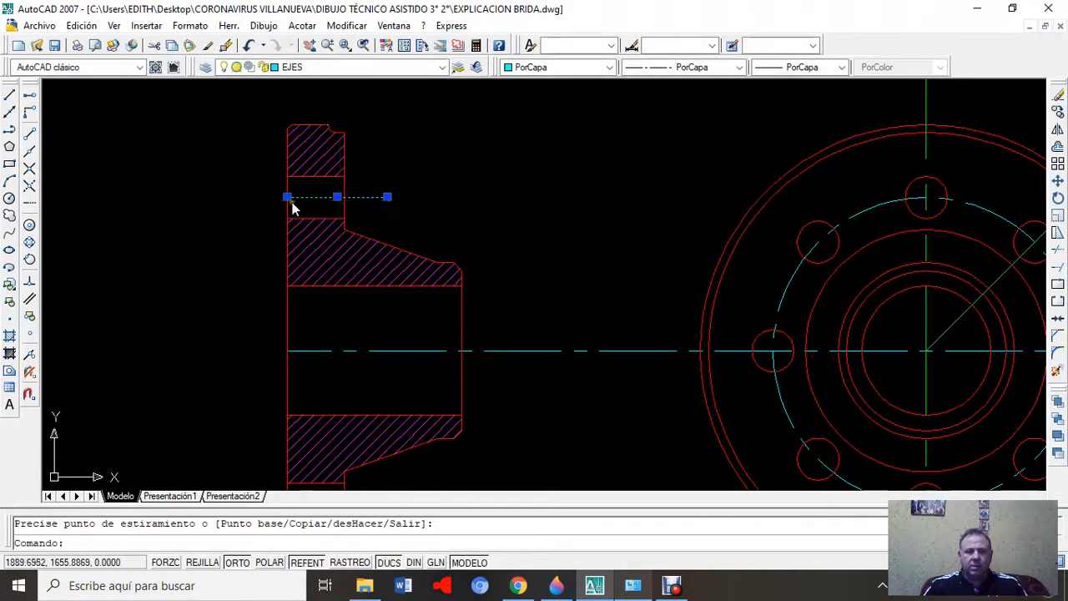
pyautogui.click(287, 197)
pyautogui.click(251, 202)
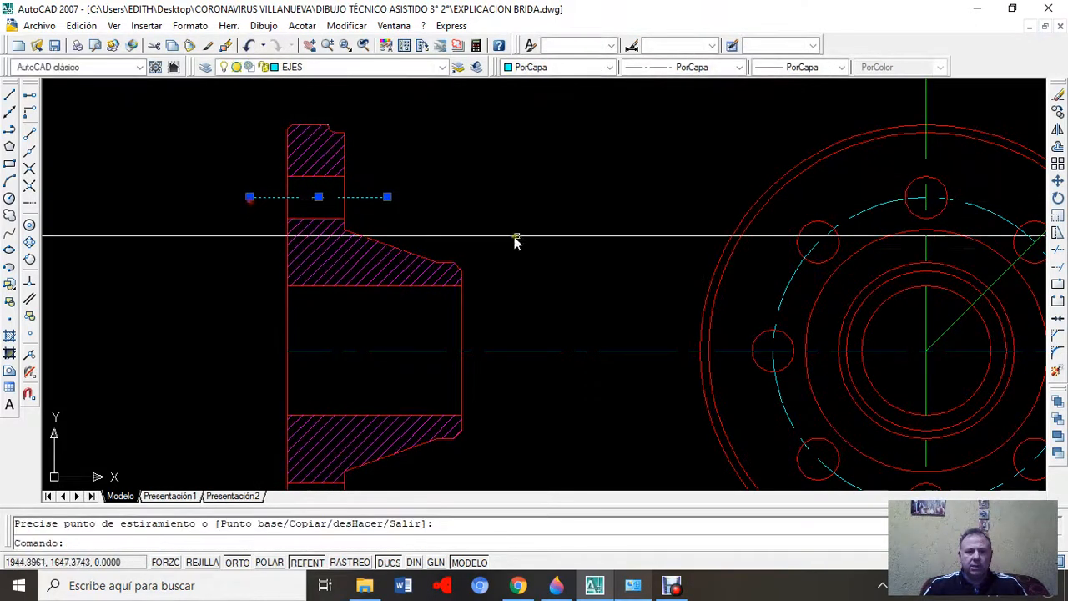
pyautogui.press('Escape')
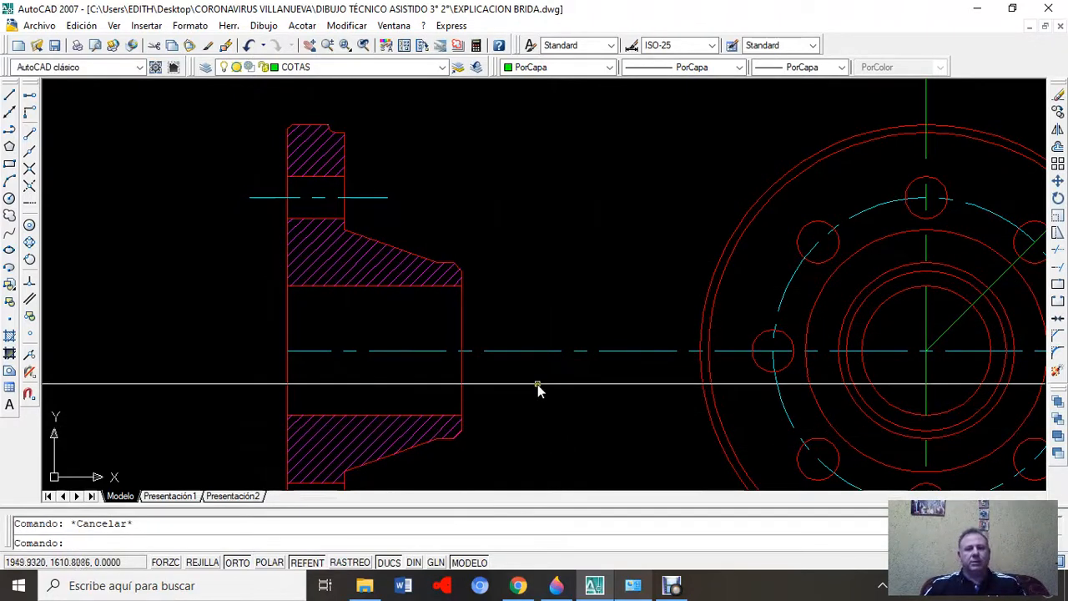
pyautogui.click(249, 46)
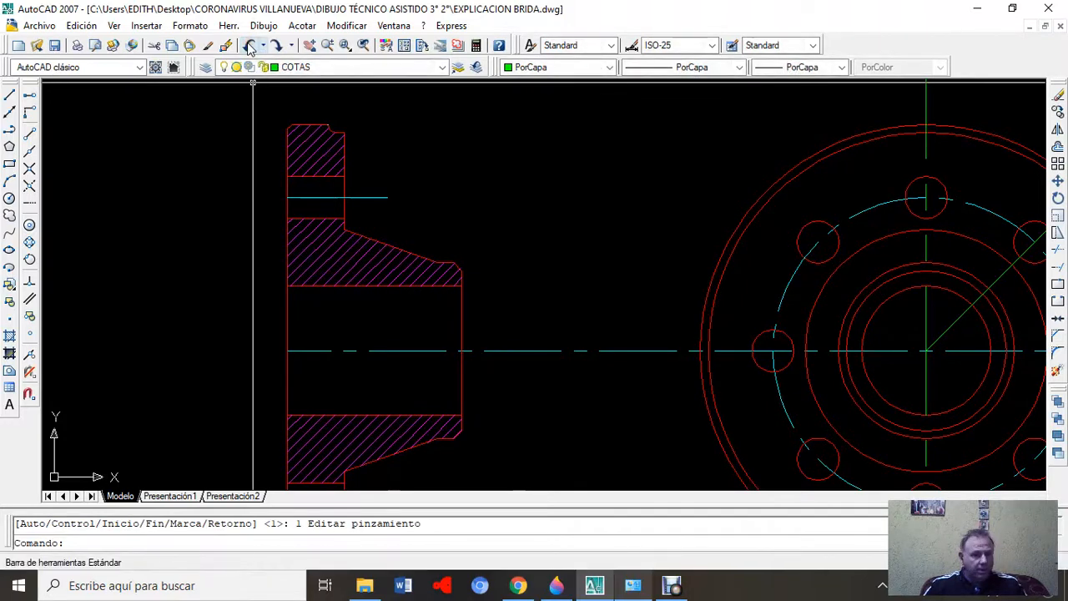
pyautogui.click(249, 46)
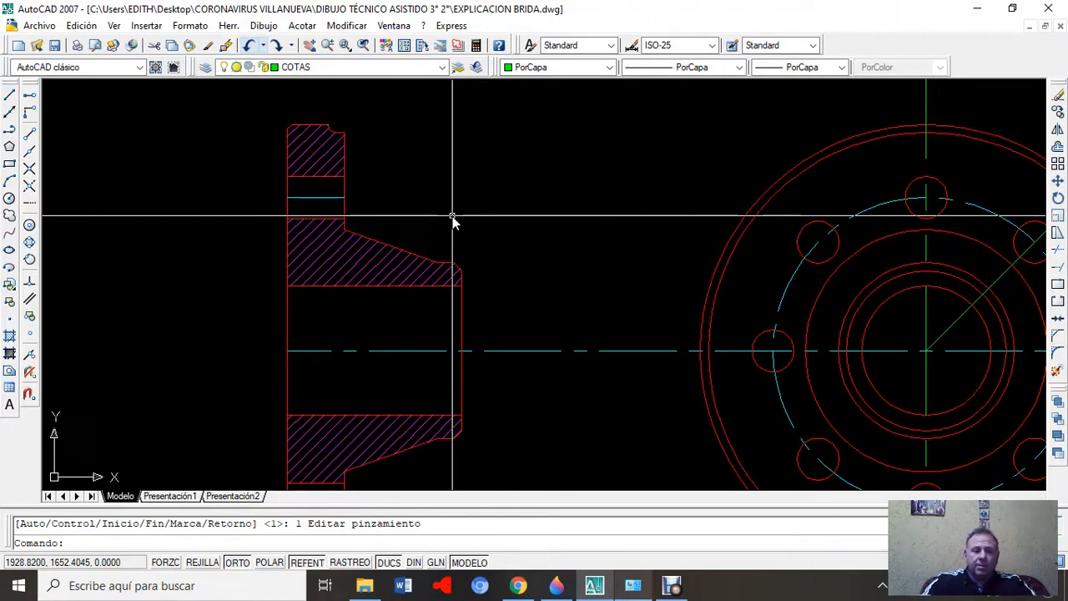
# - Set the global linetype scale (LTSCALE) to 0.5
pyautogui.write('SCALE')
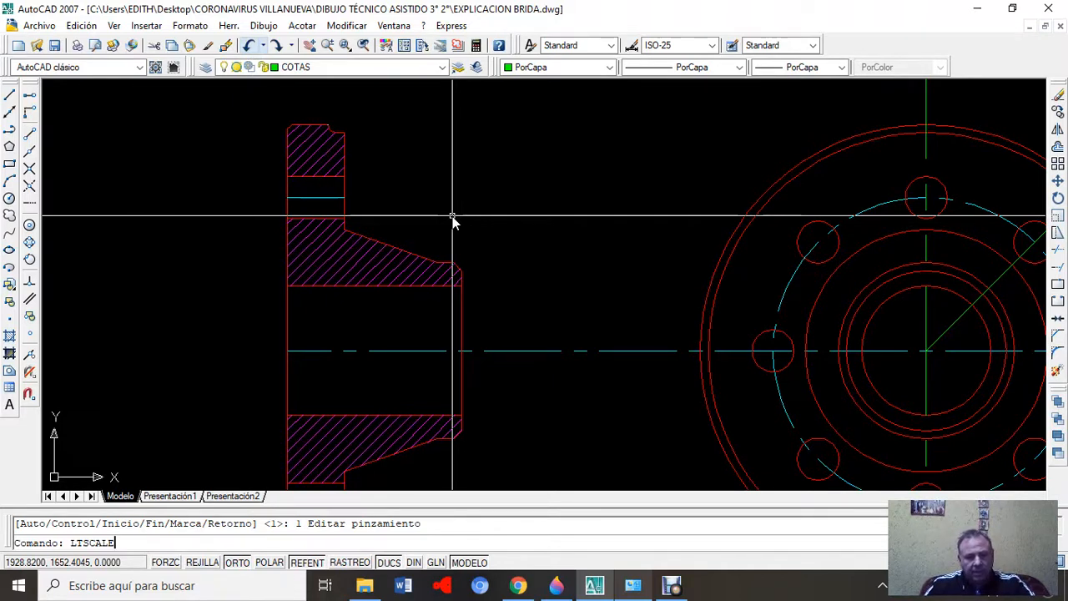
pyautogui.press('Return')
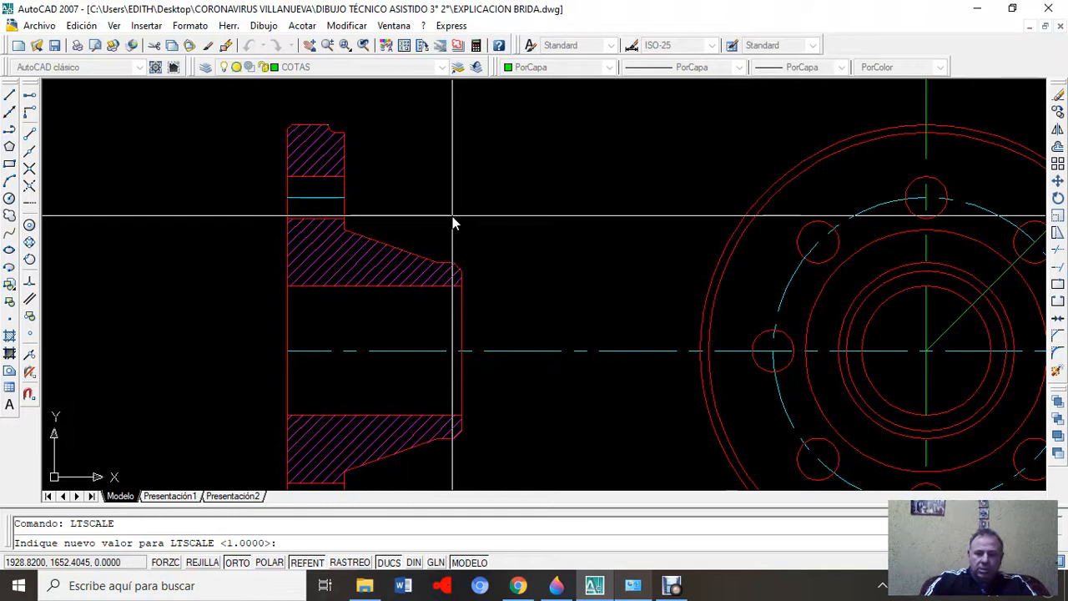
pyautogui.write('0.5')
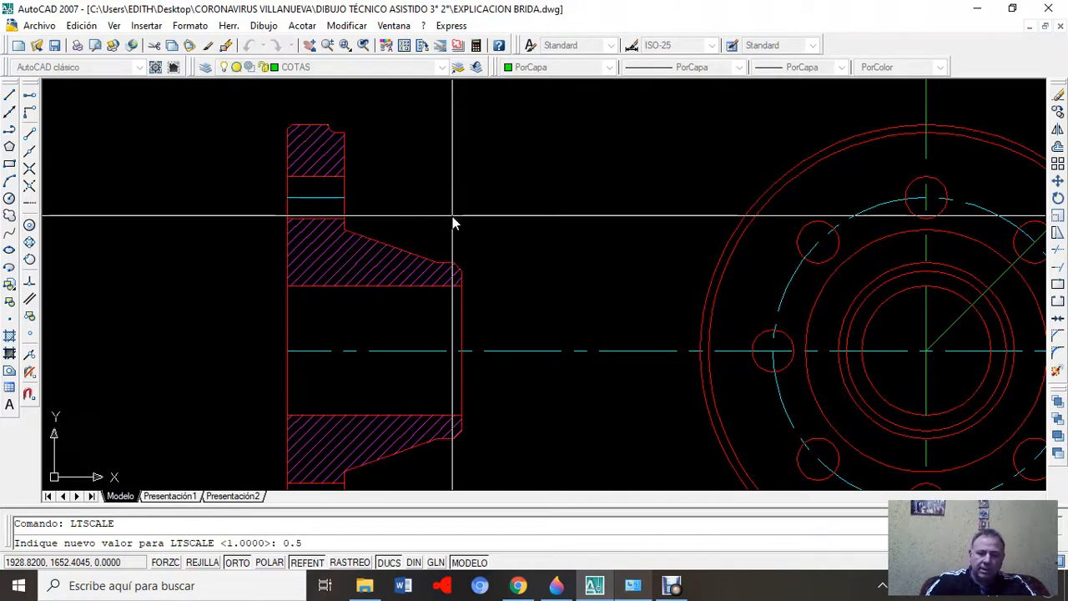
pyautogui.press('Return')
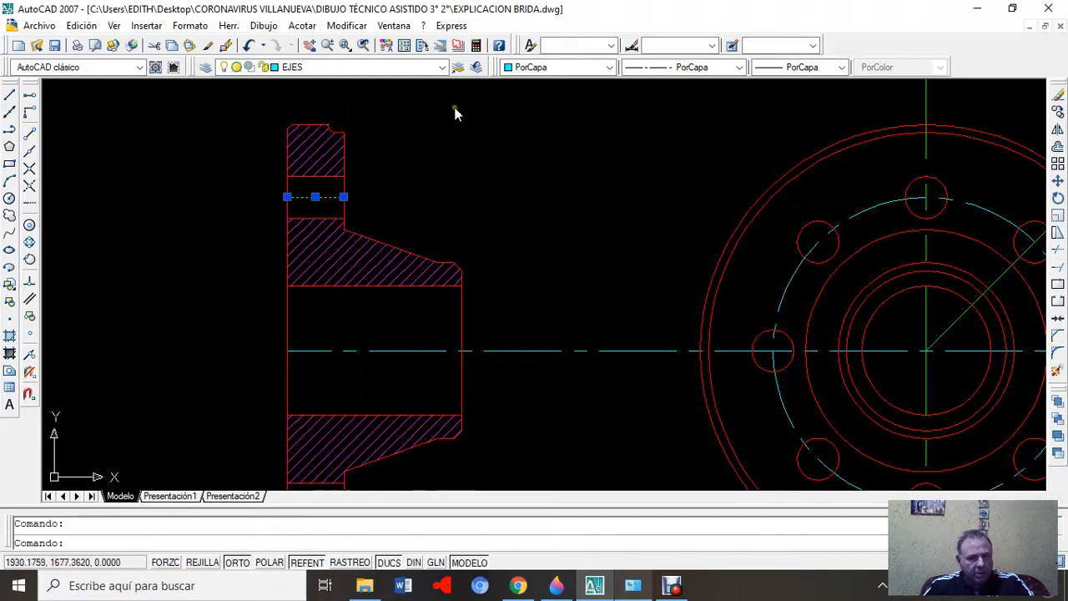
# - Switch the upper bolt hole's centreline in the section view to layer 0 and back to EJES to refresh its linetype
pyautogui.click(443, 69)
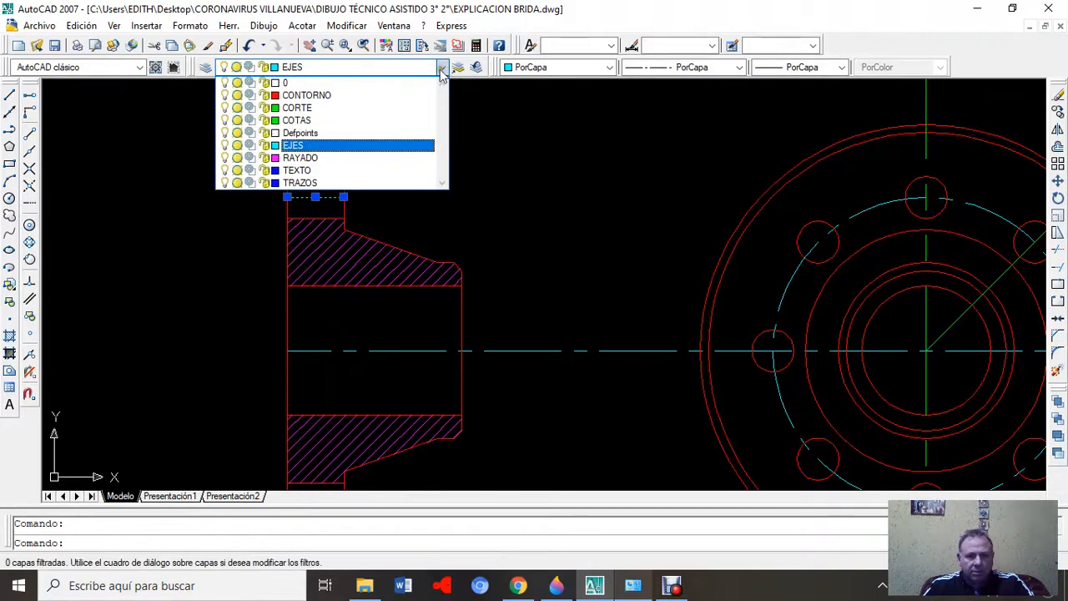
pyautogui.click(371, 83)
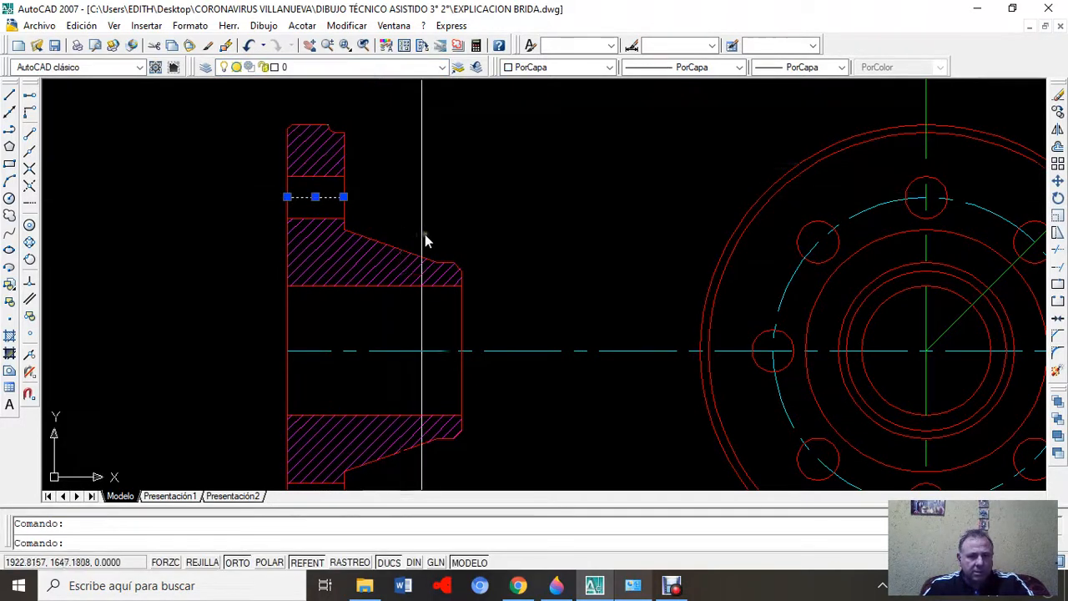
pyautogui.press('Escape')
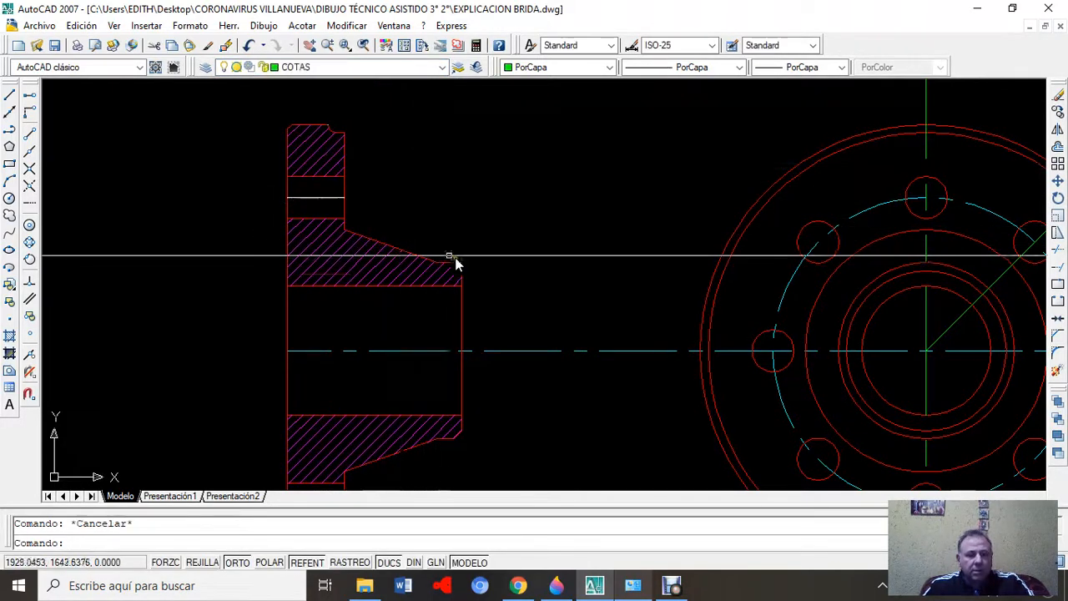
pyautogui.click(336, 197)
pyautogui.click(442, 68)
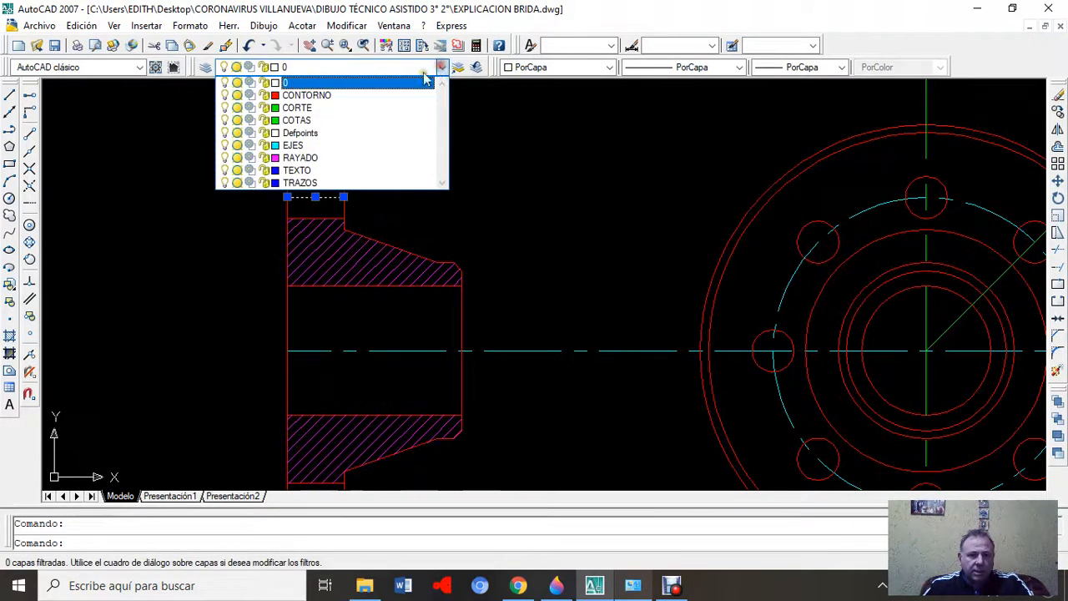
pyautogui.click(333, 146)
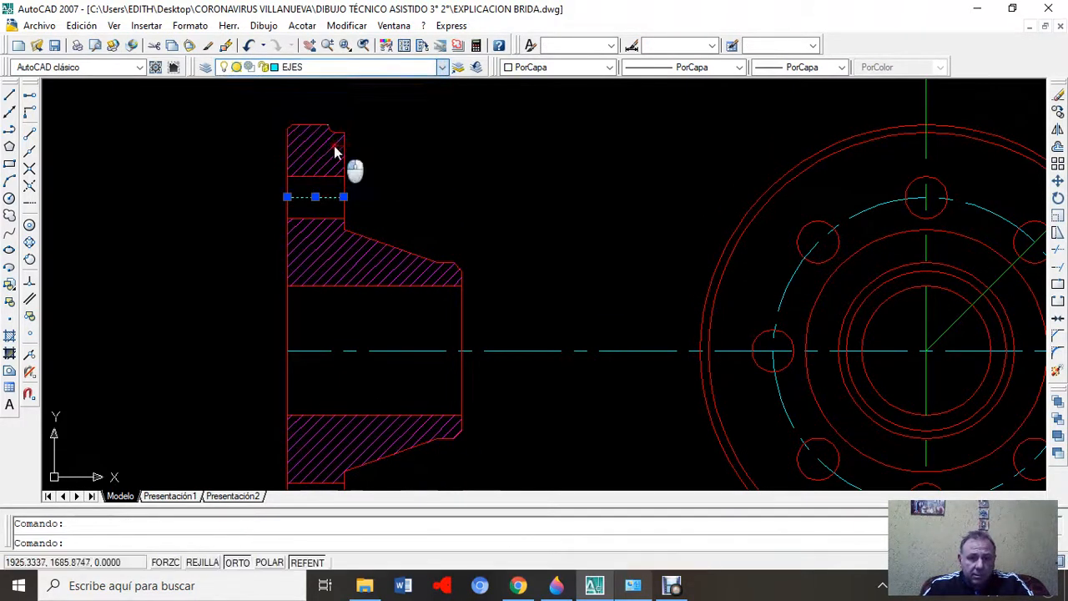
pyautogui.press('Escape')
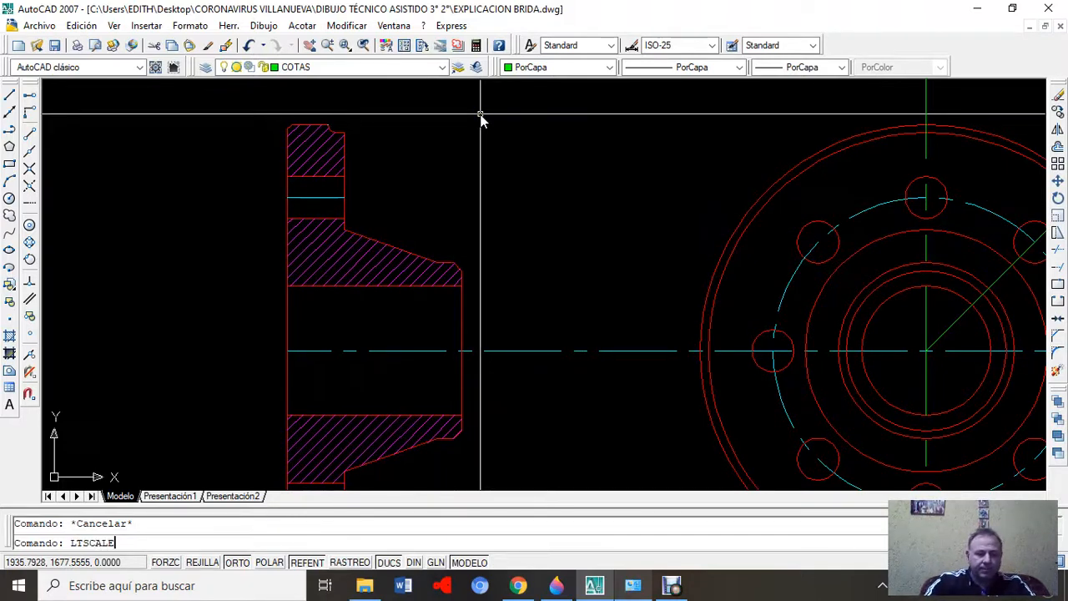
# - Set the global linetype scale (LTSCALE) to 0.3
pyautogui.press('Return')
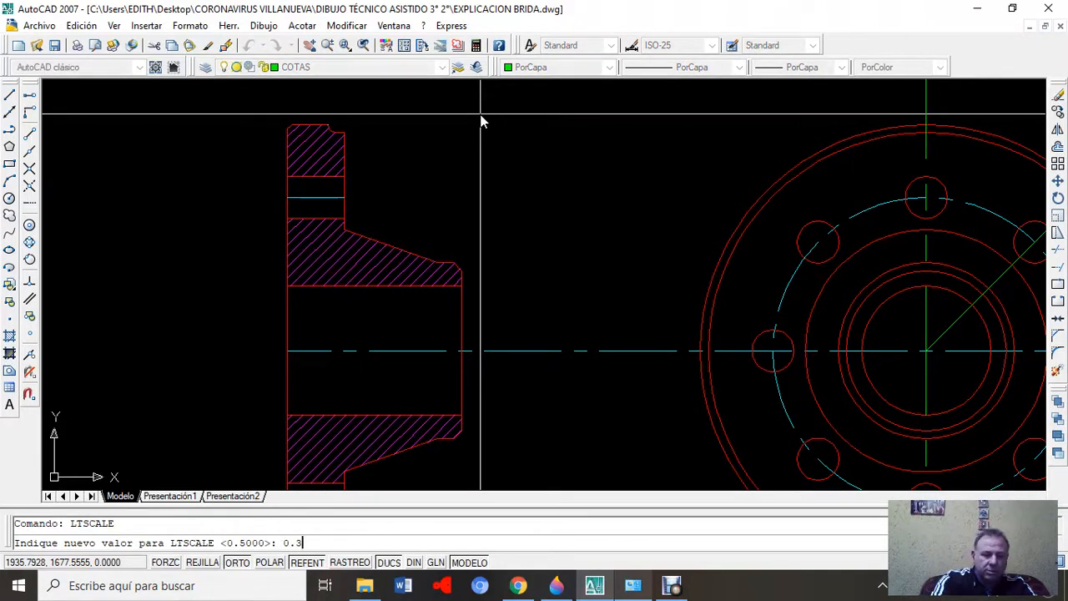
pyautogui.write('0.3')
pyautogui.press('Return')
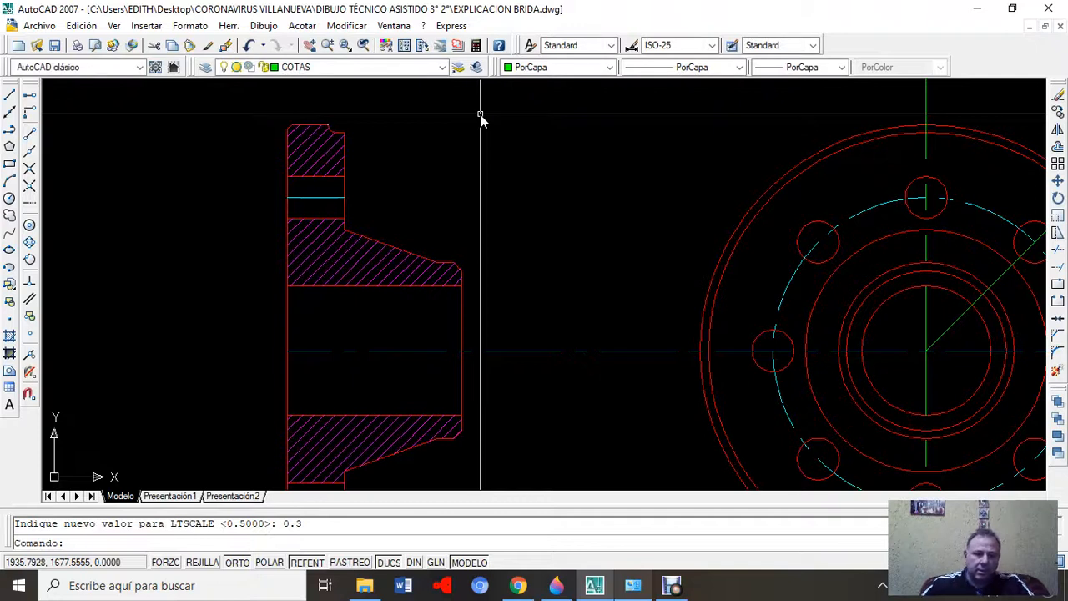
# - Refresh the section view's upper bolt hole centreline at the new linetype scale by changing it to layer 0 and returning it to EJES
pyautogui.click(334, 196)
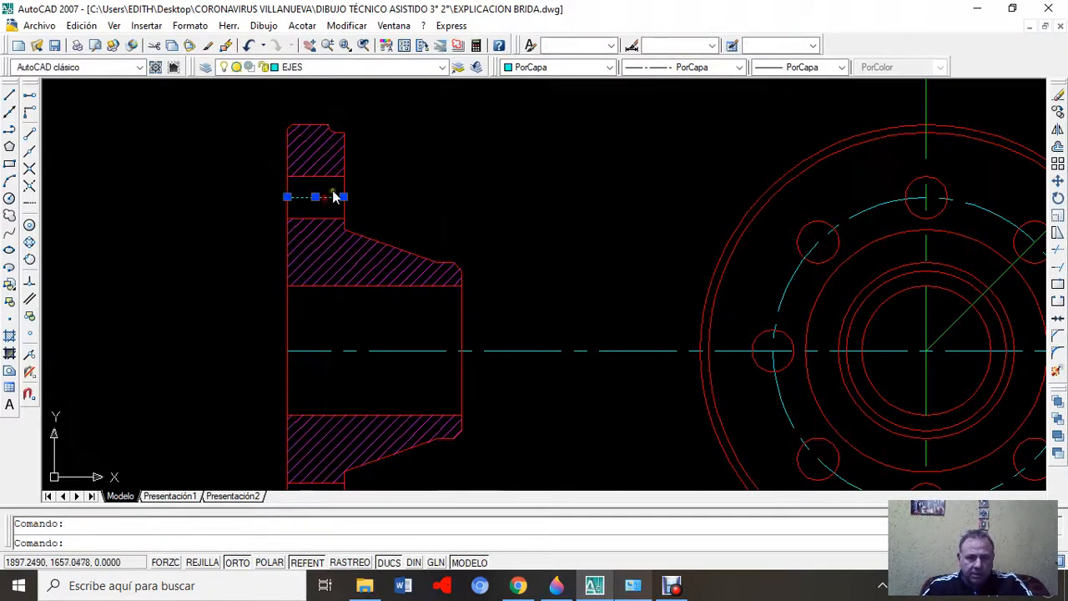
pyautogui.click(440, 68)
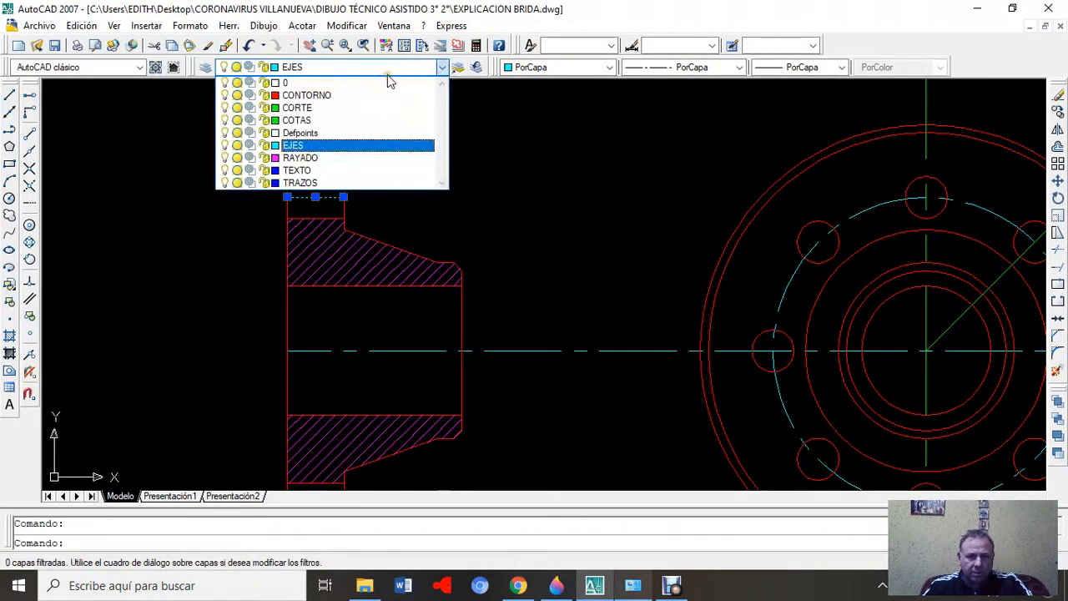
pyautogui.click(379, 84)
pyautogui.press('Escape')
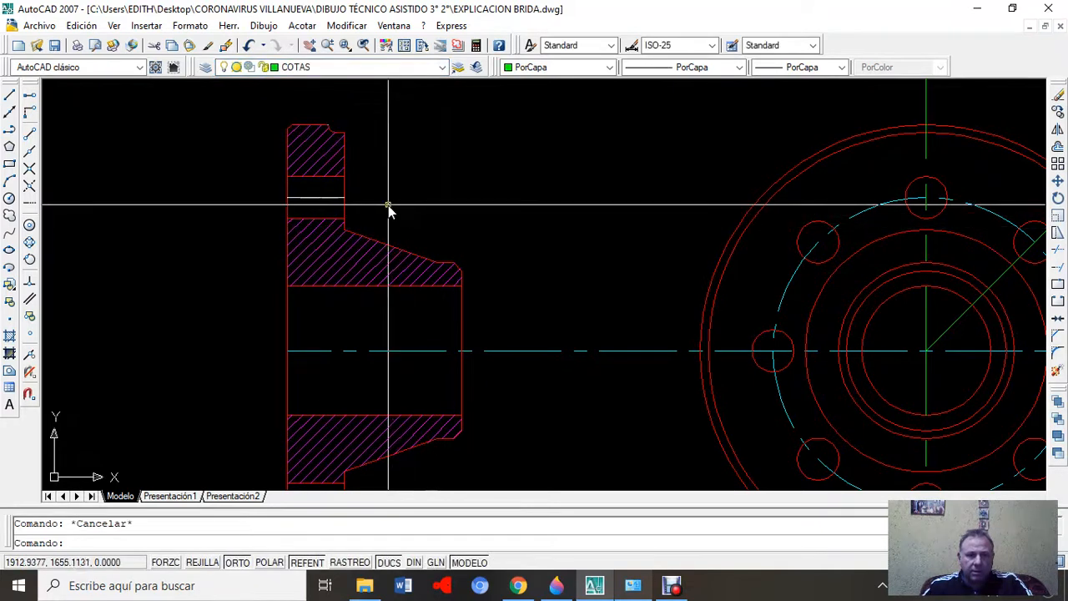
pyautogui.click(333, 198)
pyautogui.click(443, 69)
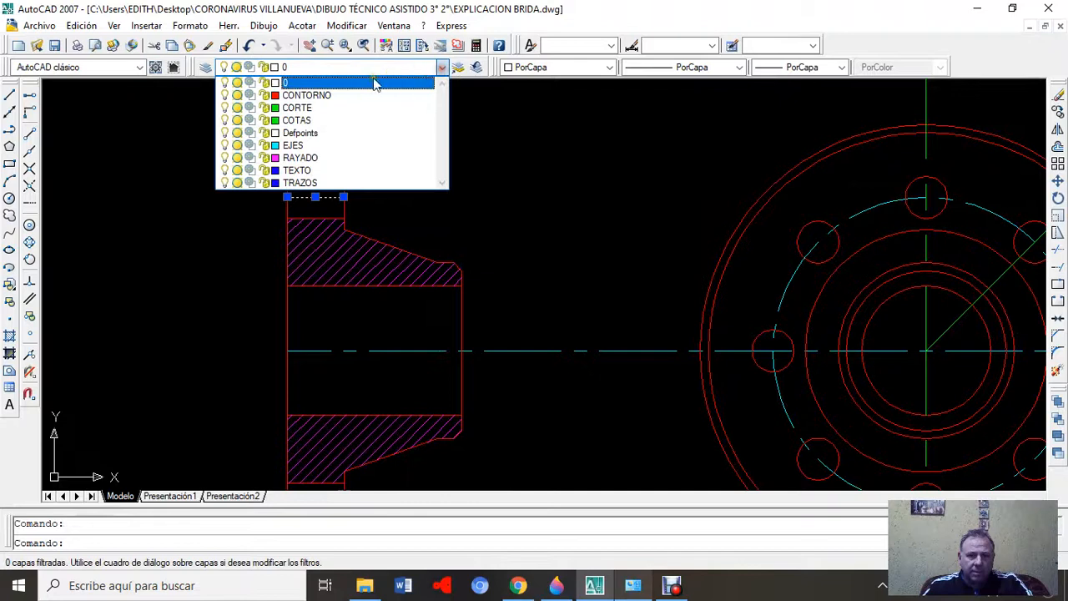
pyautogui.click(341, 145)
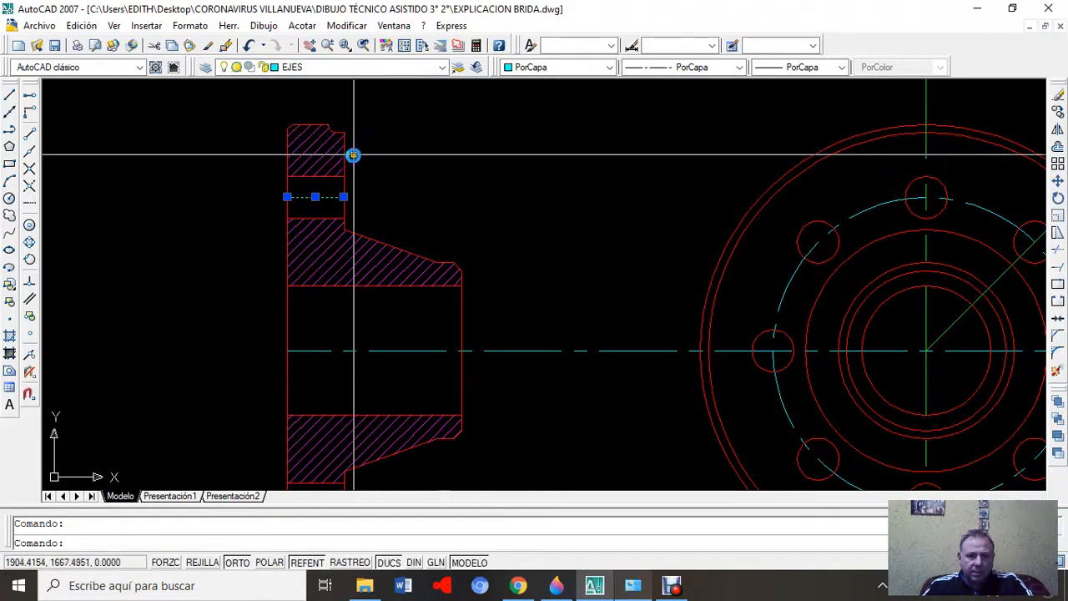
pyautogui.press('Escape')
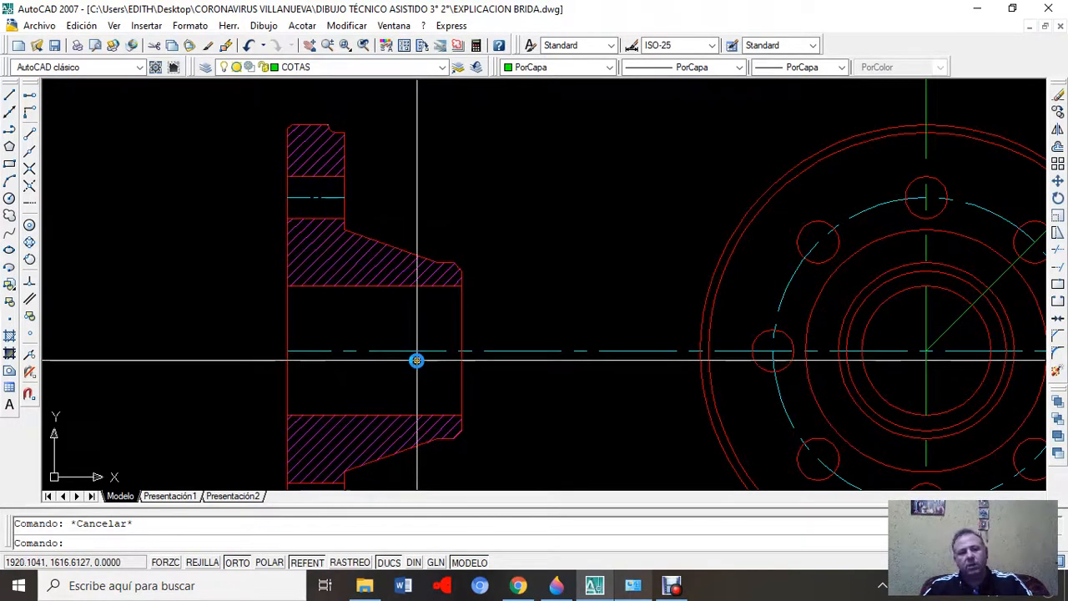
# - Refresh the lower bolt hole's centreline in the section view by changing it to layer 0 and returning it to EJES
pyautogui.scroll(-2, 414, 359)
pyautogui.moveTo(413, 334); pyautogui.dragTo(426, 278, button='middle')
pyautogui.scroll(3, 379, 376)
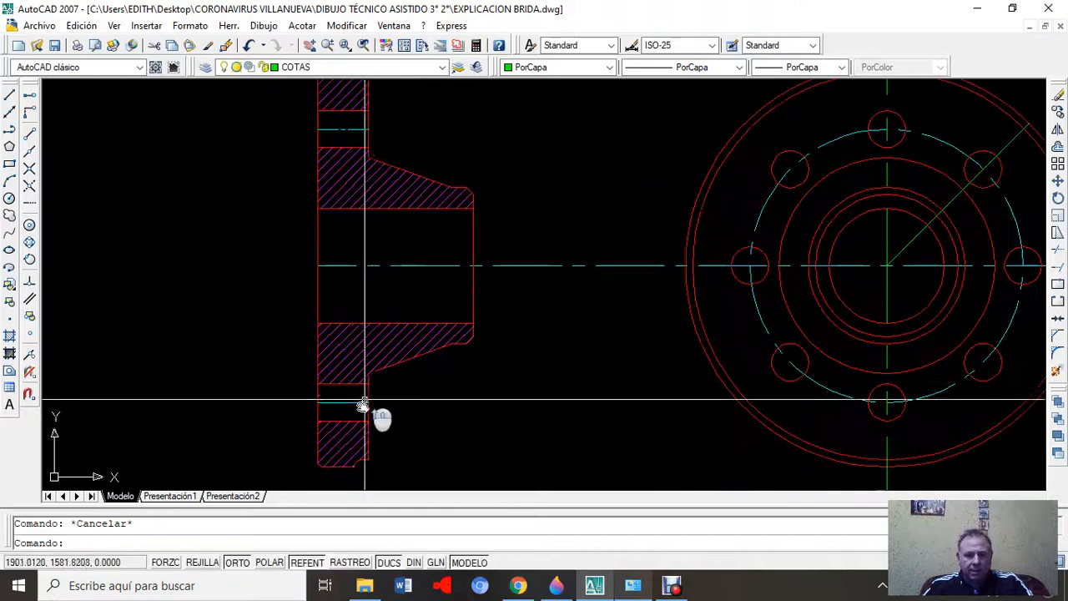
pyautogui.click(438, 68)
pyautogui.click(407, 84)
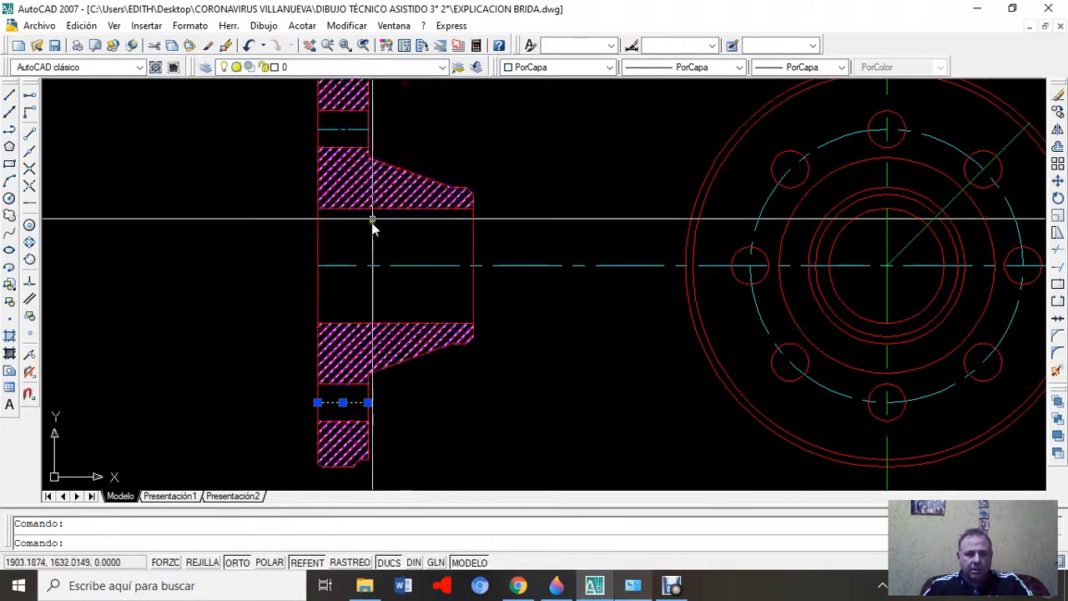
pyautogui.press('Escape')
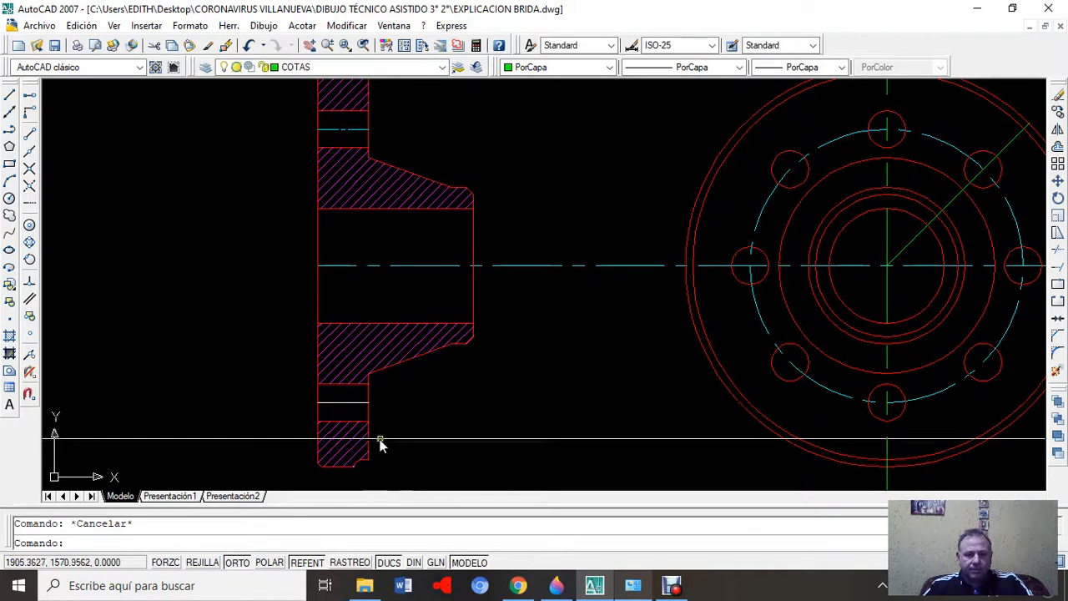
pyautogui.click(354, 403)
pyautogui.click(441, 68)
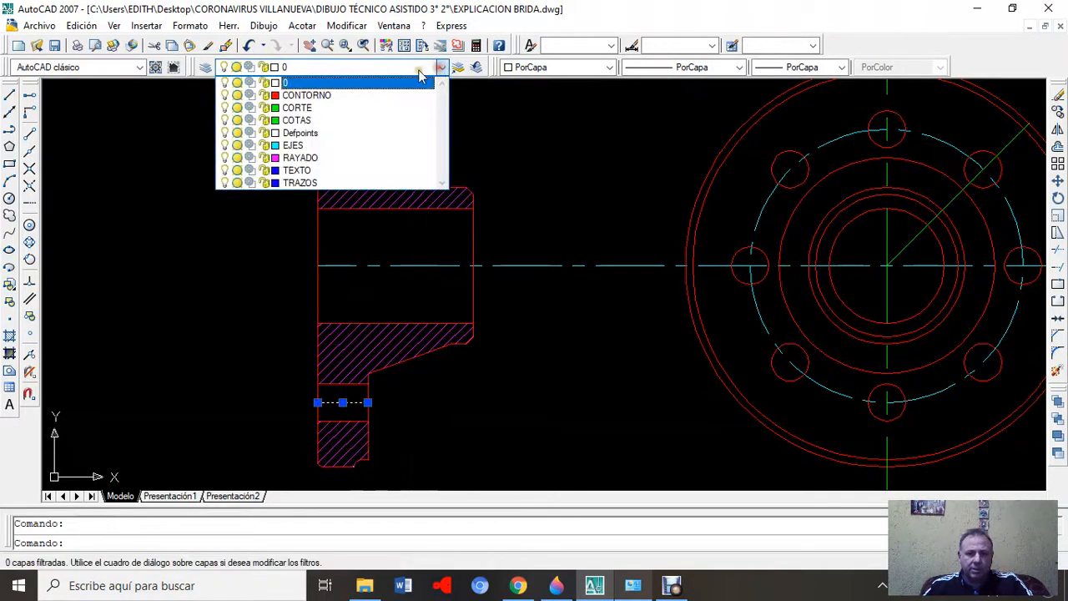
pyautogui.click(369, 145)
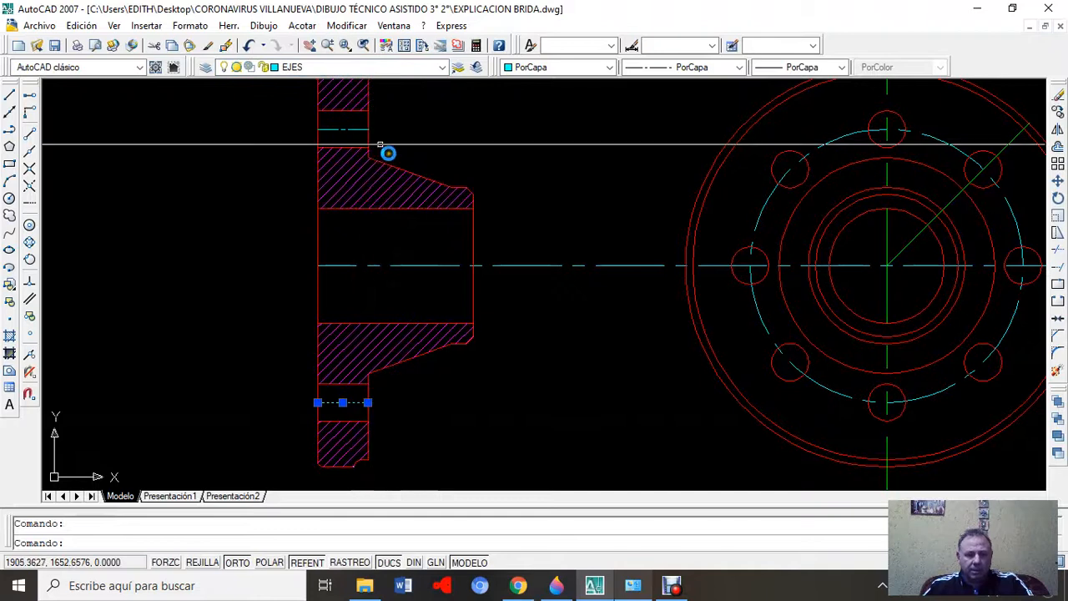
pyautogui.press('Escape')
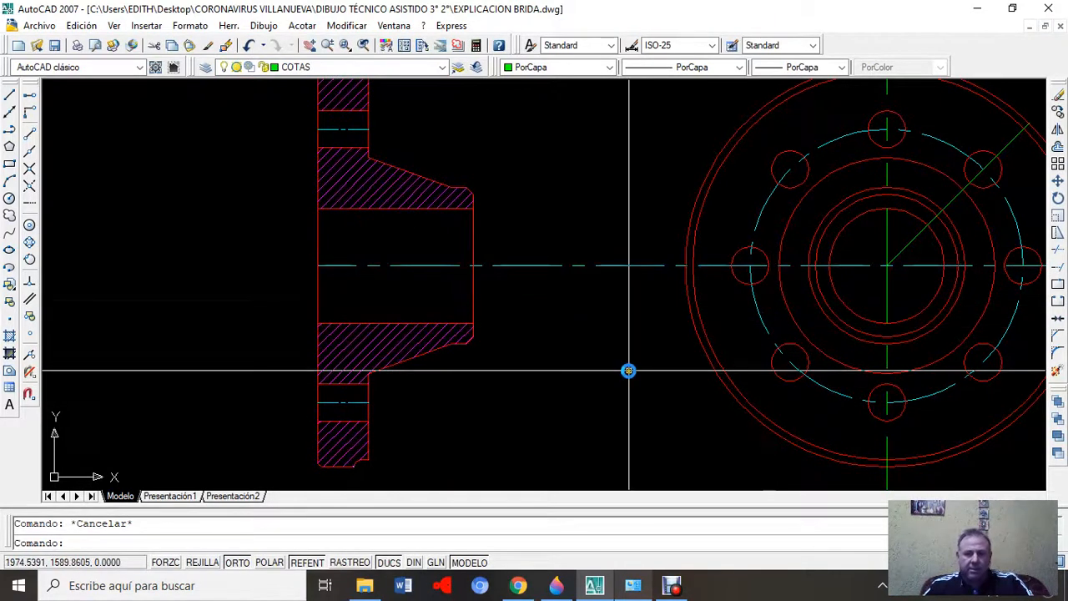
# - Move the long horizontal axis and the front view's bolt circle to layer 0
pyautogui.click(533, 266)
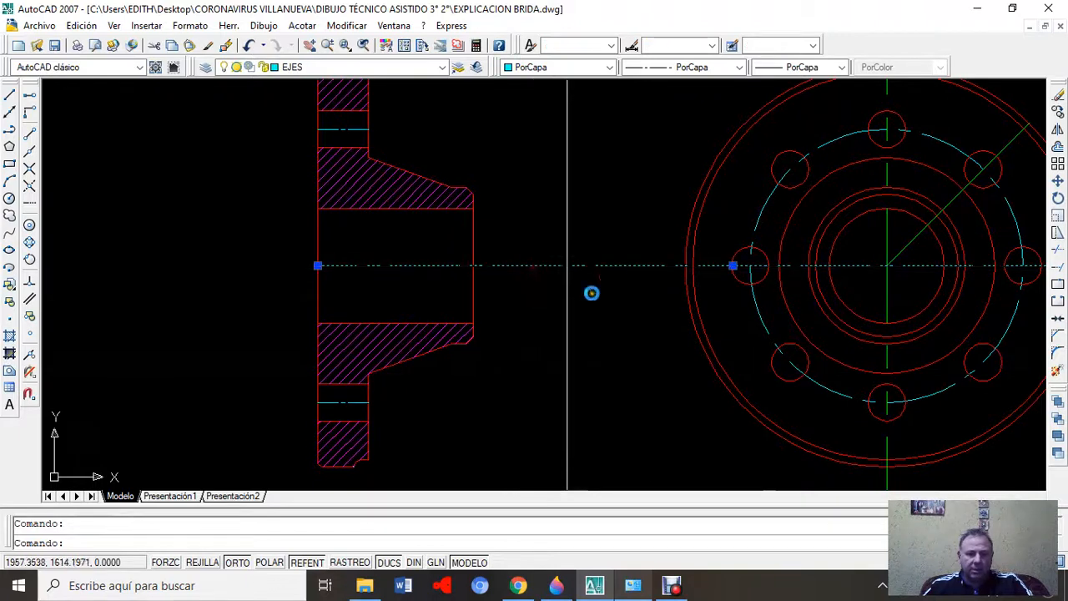
pyautogui.click(763, 325)
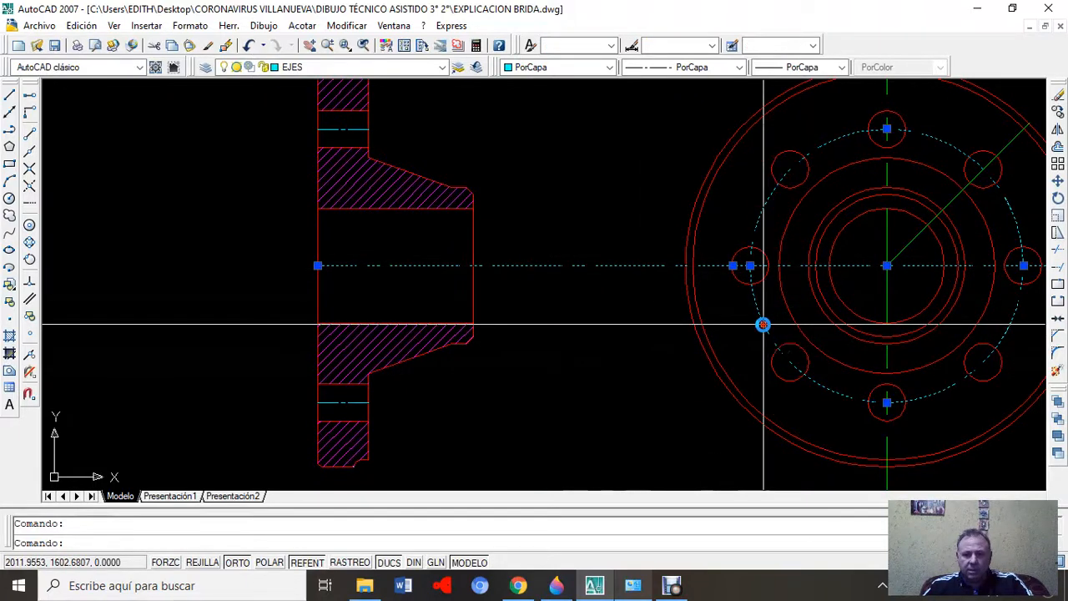
pyautogui.click(442, 66)
pyautogui.click(396, 84)
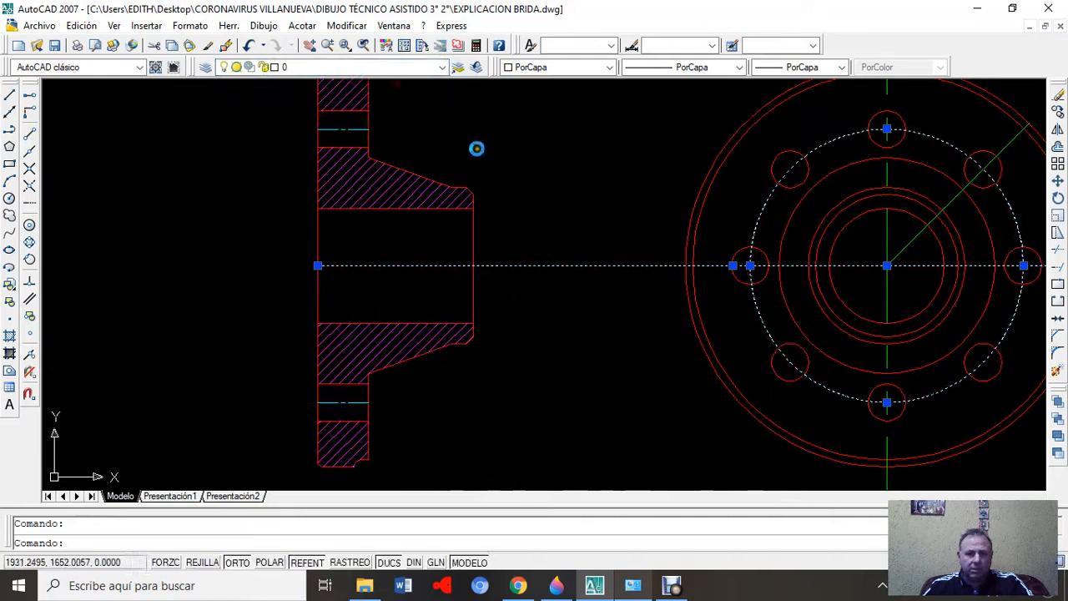
pyautogui.click(443, 66)
pyautogui.click(451, 84)
pyautogui.press('Escape')
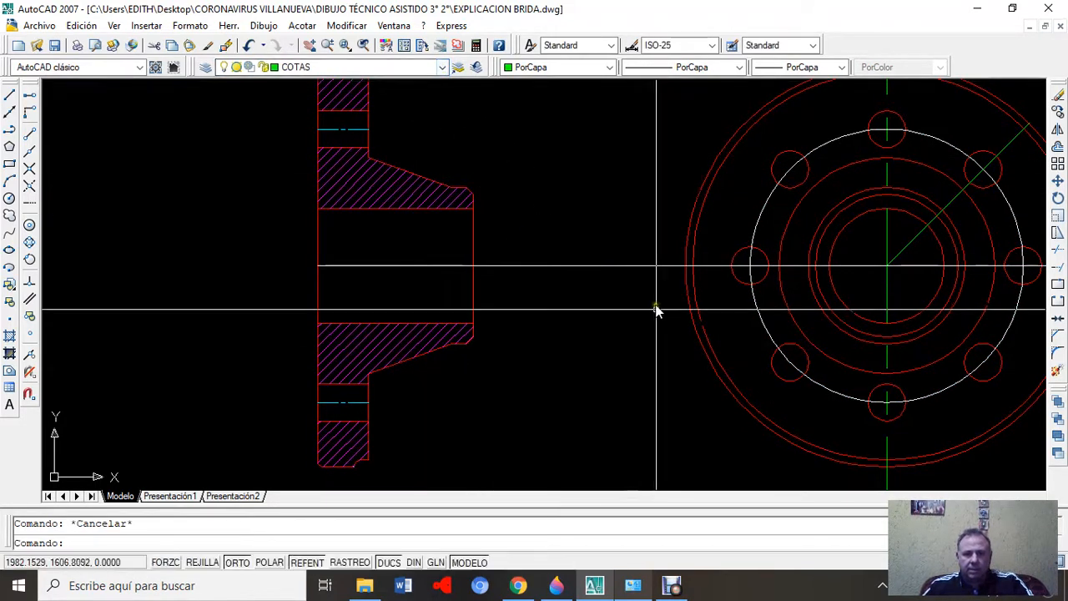
# - Return the horizontal axis and the bolt circle to the EJES layer
pyautogui.click(648, 266)
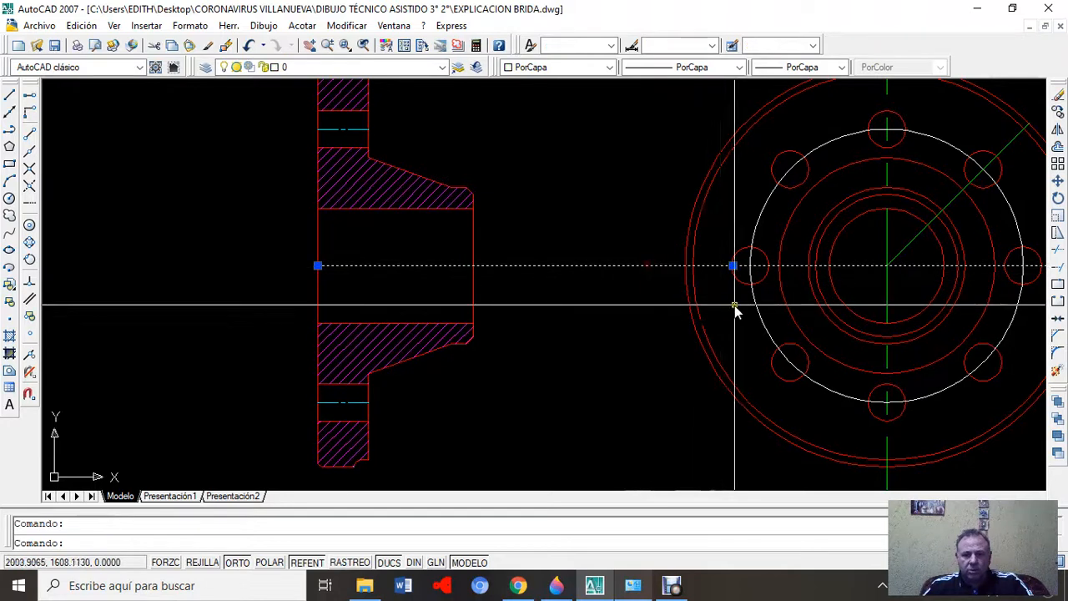
pyautogui.click(757, 305)
pyautogui.click(443, 67)
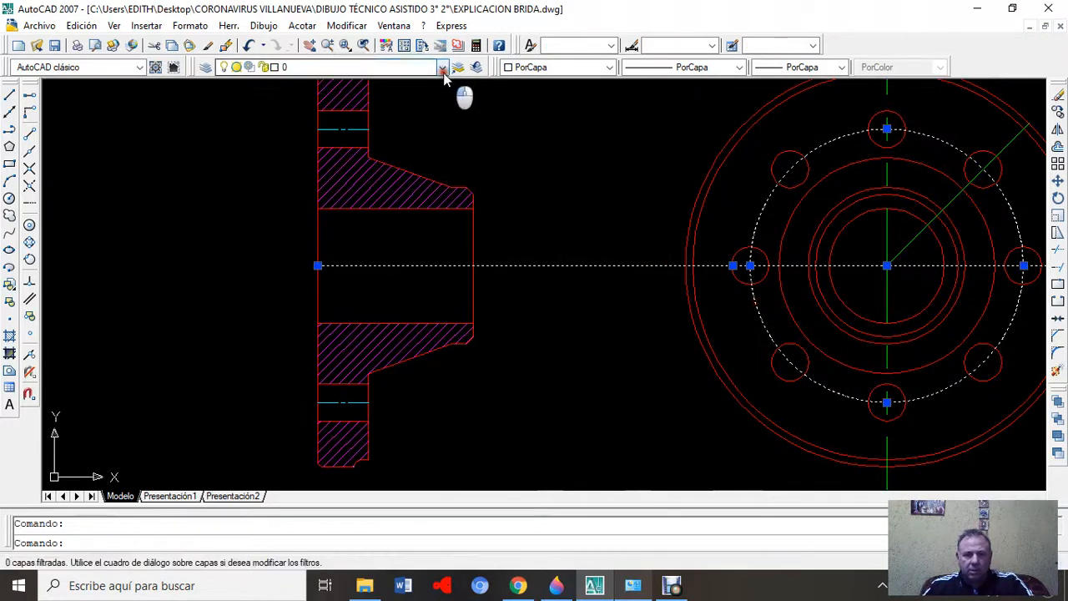
pyautogui.click(378, 137)
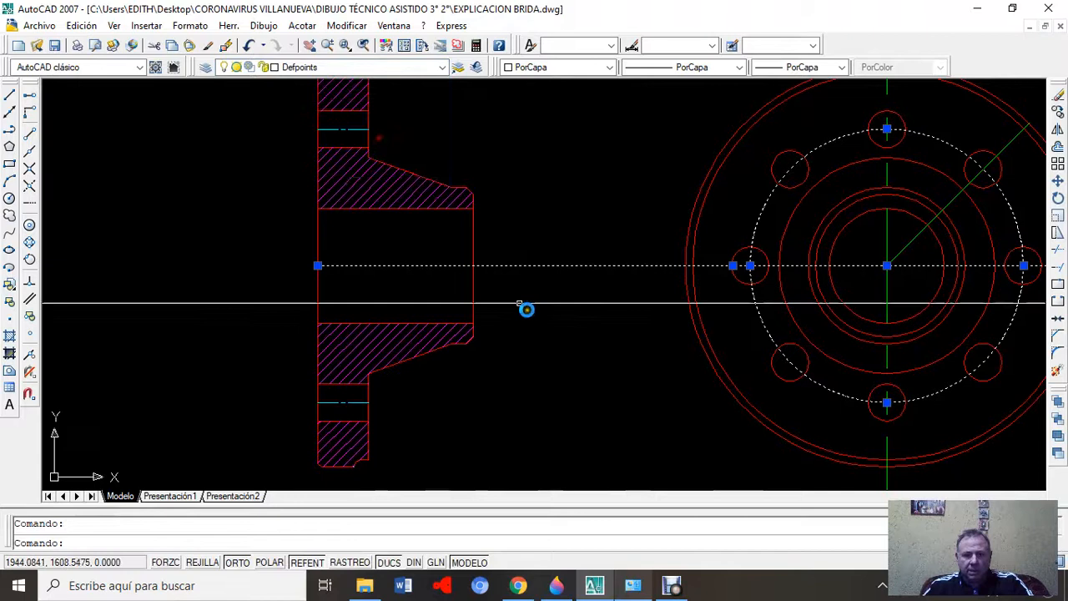
pyautogui.click(443, 67)
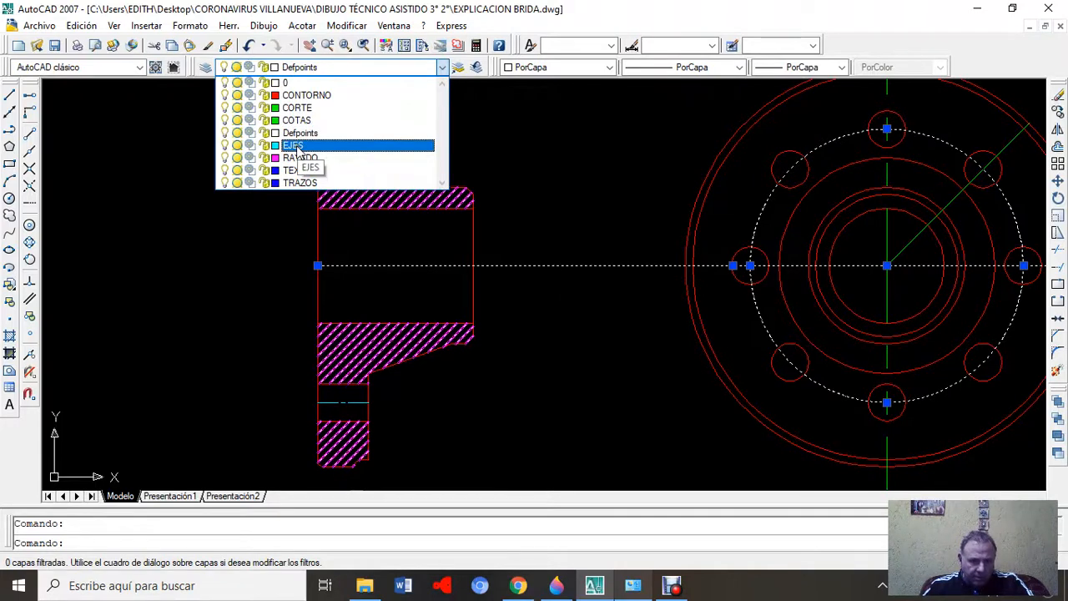
pyautogui.click(296, 146)
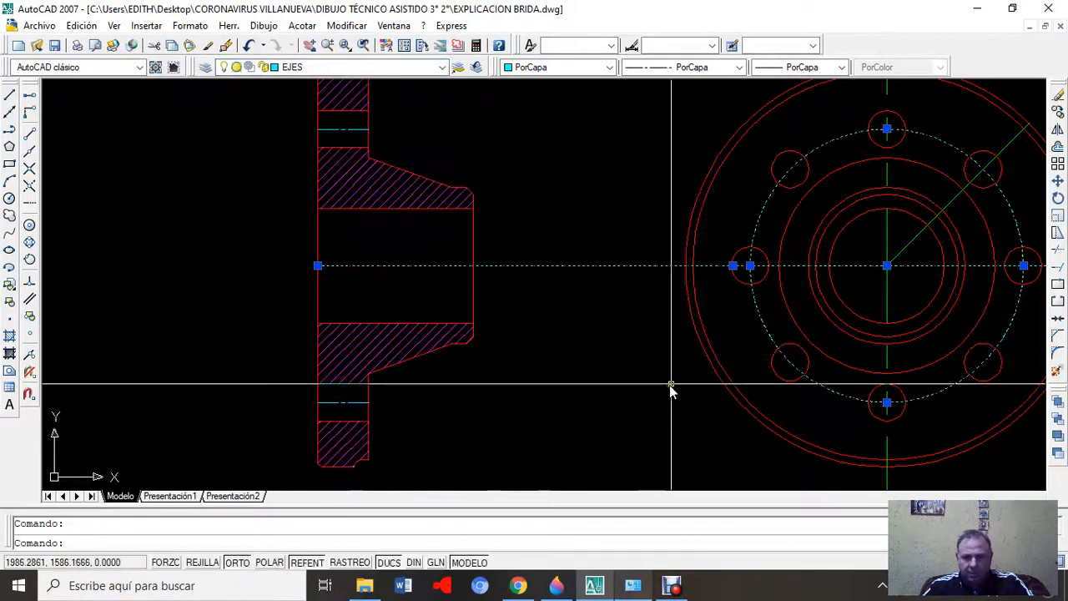
pyautogui.press('Escape')
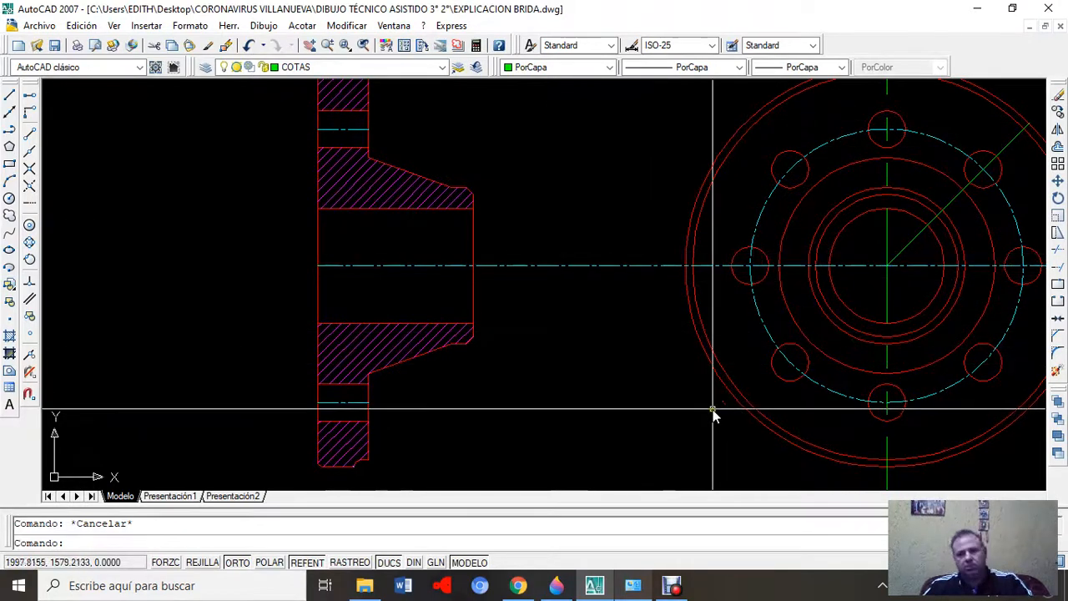
pyautogui.scroll(-2, 660, 301)
pyautogui.scroll(-4, 660, 328)
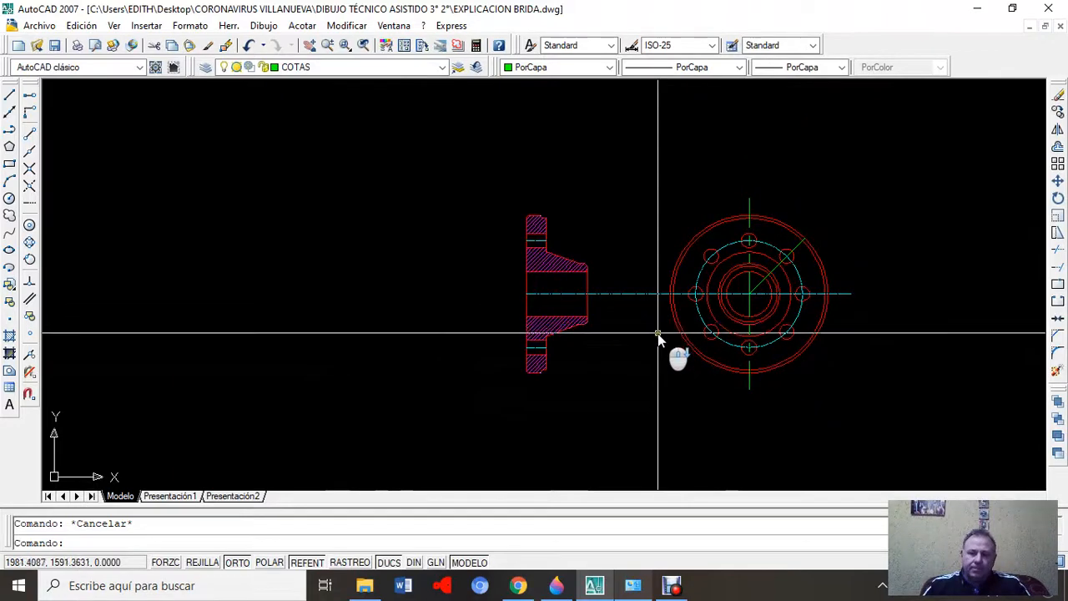
# - Check the dimension layout of the section view in the finished BRIDA.dwg and return to EXPLICACION BRIDA.dwg
pyautogui.scroll(8, 651, 326)
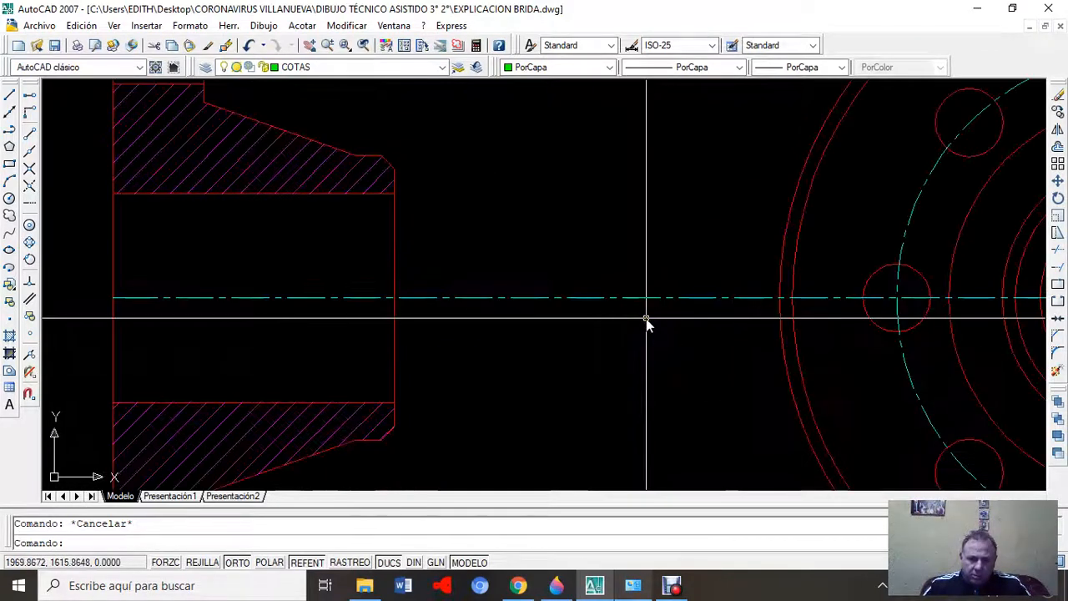
pyautogui.scroll(-5, 647, 322)
pyautogui.moveTo(621, 321)
pyautogui.mouseDown(button='middle')
pyautogui.moveTo(467, 284)
pyautogui.moveTo(479, 298)
pyautogui.mouseUp(button='middle')
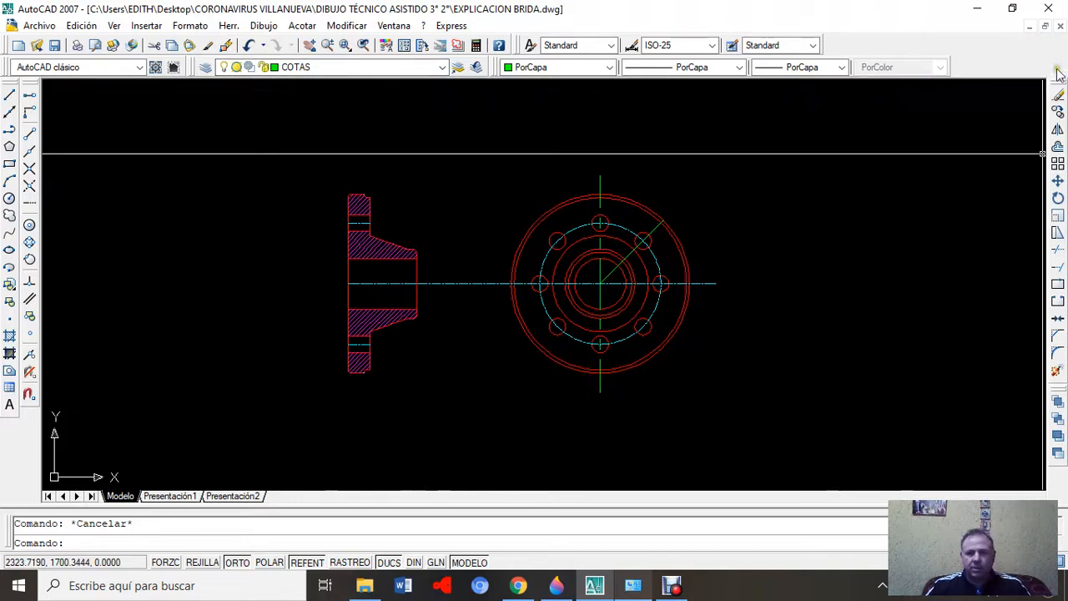
pyautogui.click(1031, 27)
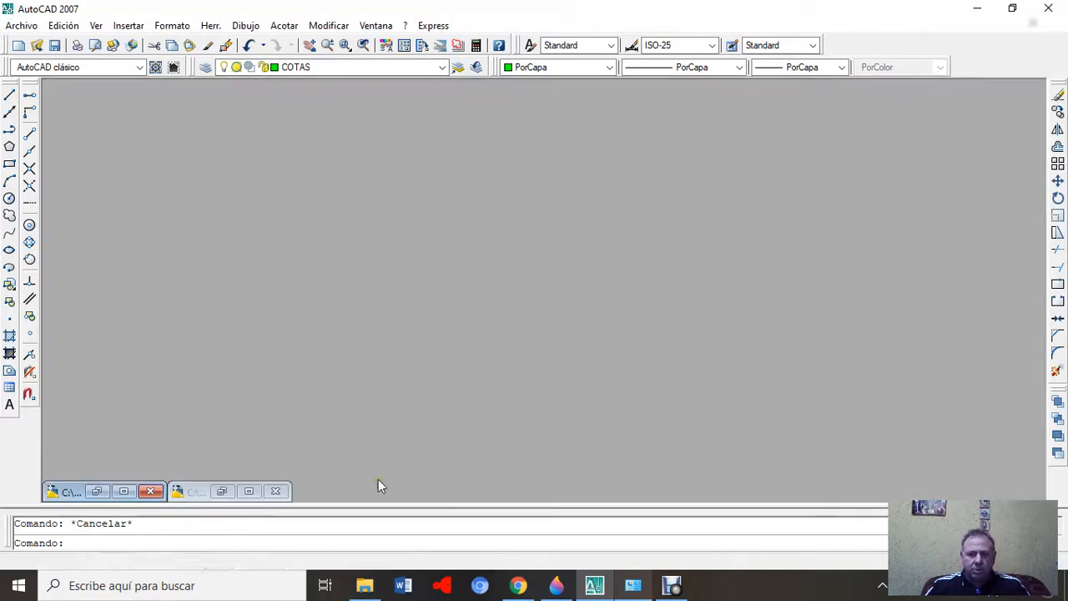
pyautogui.click(123, 491)
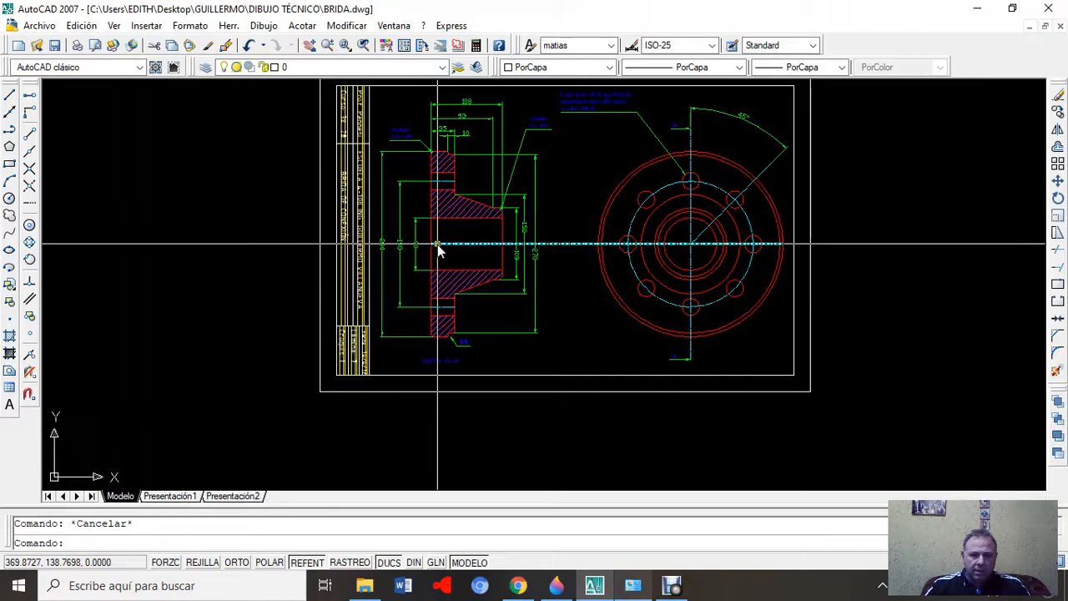
pyautogui.scroll(2, 442, 302)
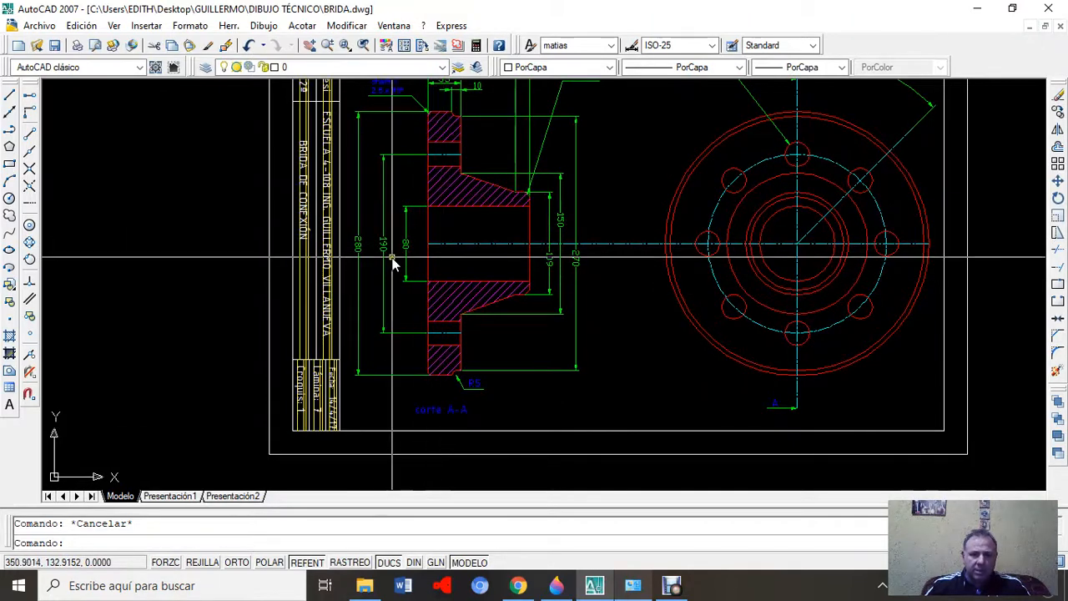
pyautogui.click(1032, 27)
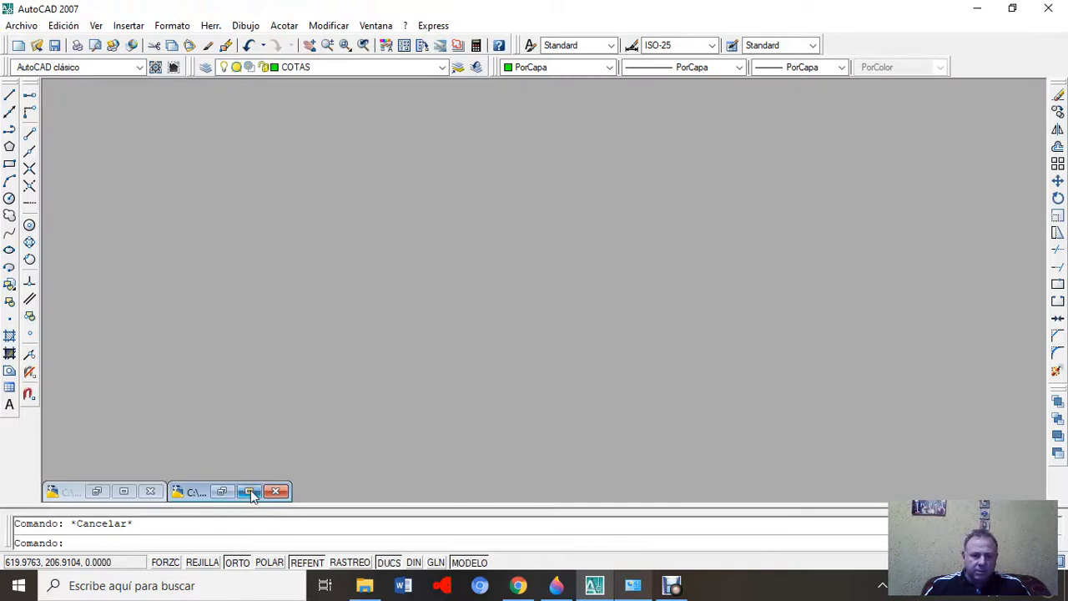
pyautogui.click(250, 492)
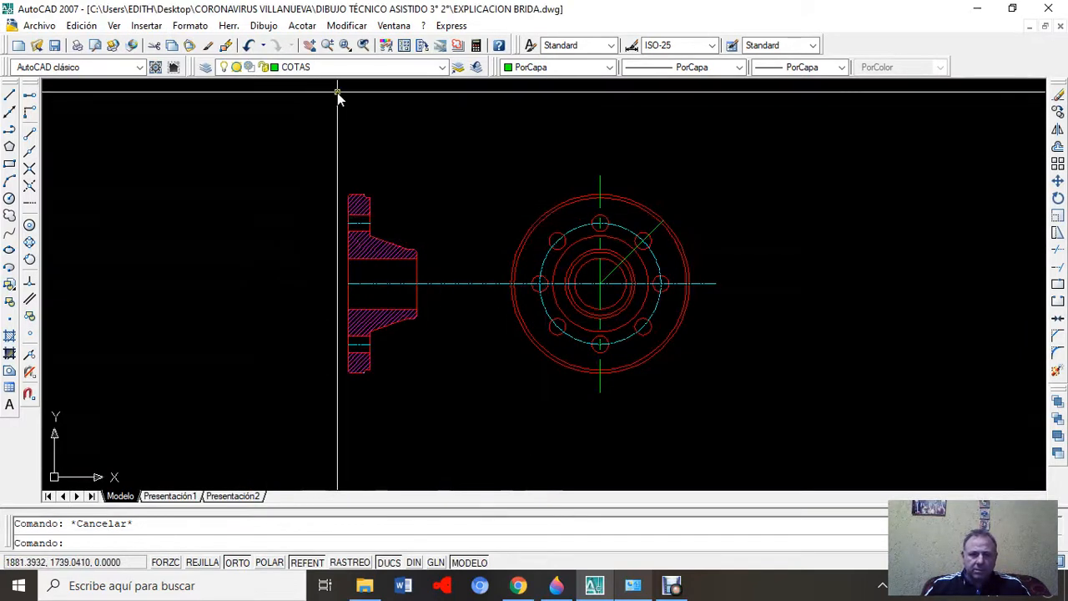
# - Add a vertical linear dimension across the bore on the section view's flange face, with its dimension line offset 5 units
pyautogui.click(346, 25)
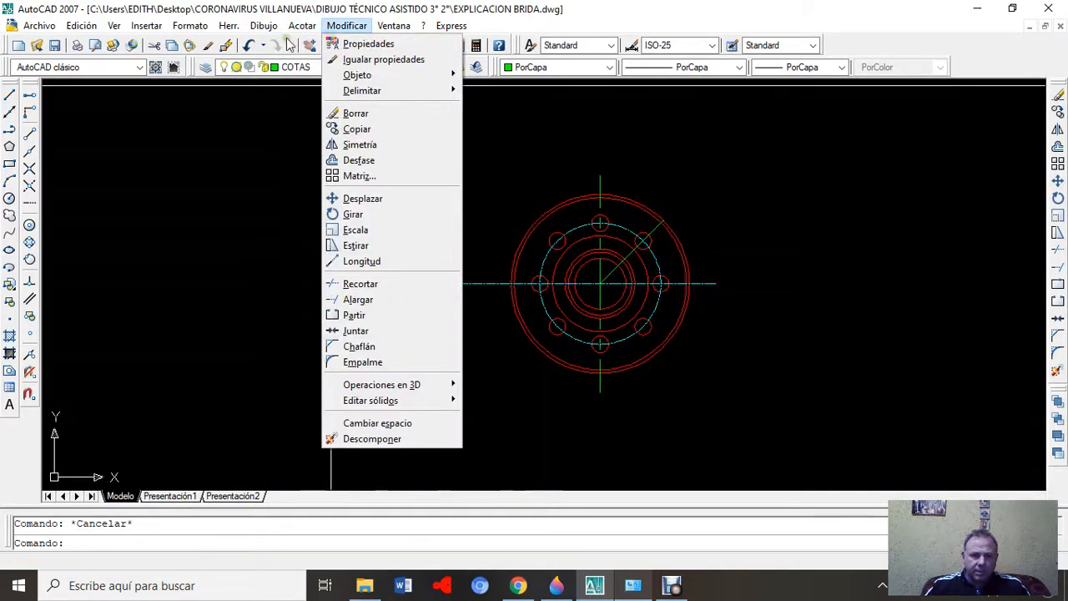
pyautogui.moveTo(301, 25)
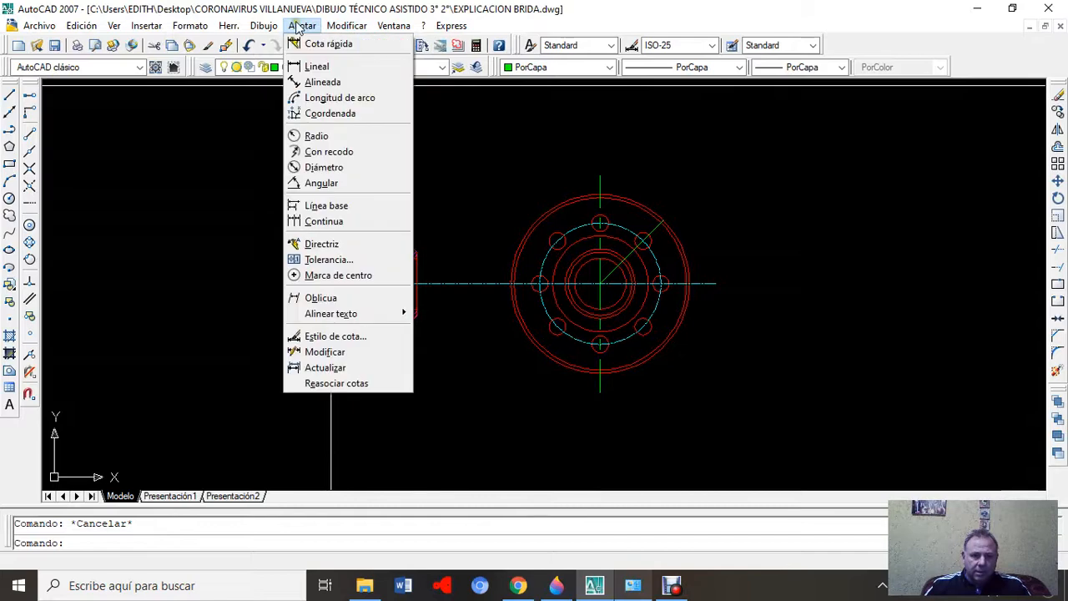
pyautogui.click(317, 66)
pyautogui.scroll(5, 334, 287)
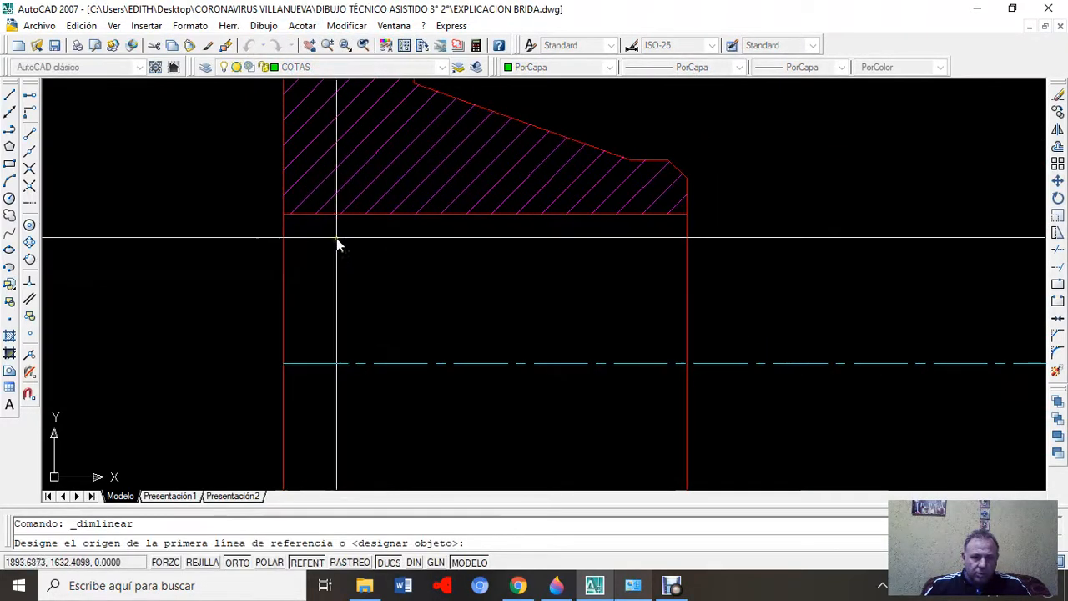
pyautogui.click(283, 214)
pyautogui.scroll(-4, 341, 392)
pyautogui.moveTo(341, 425); pyautogui.dragTo(393, 332, button='middle')
pyautogui.scroll(6, 389, 342)
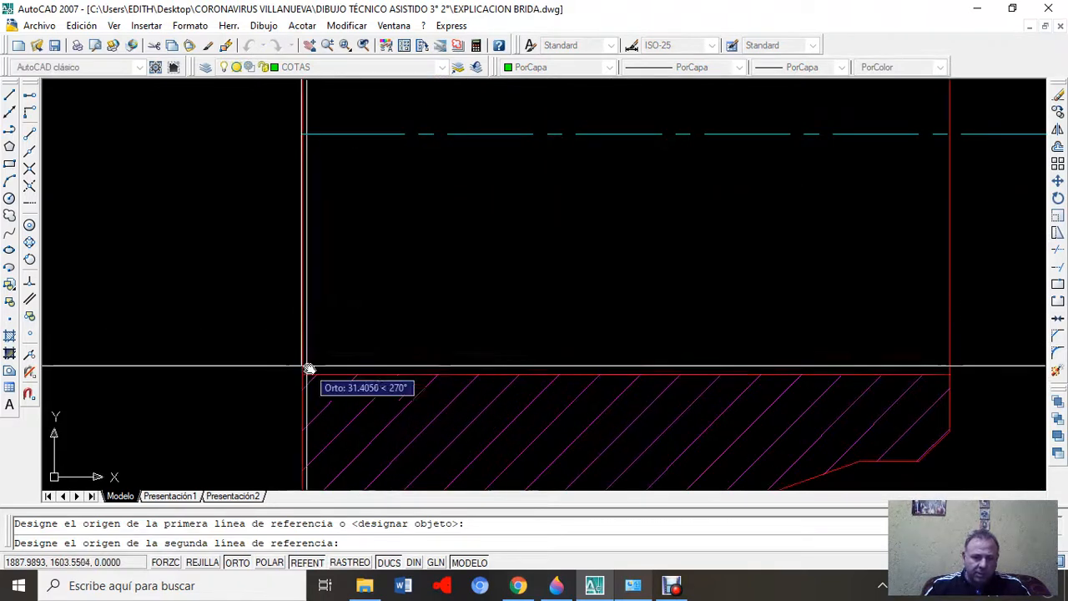
pyautogui.click(306, 369)
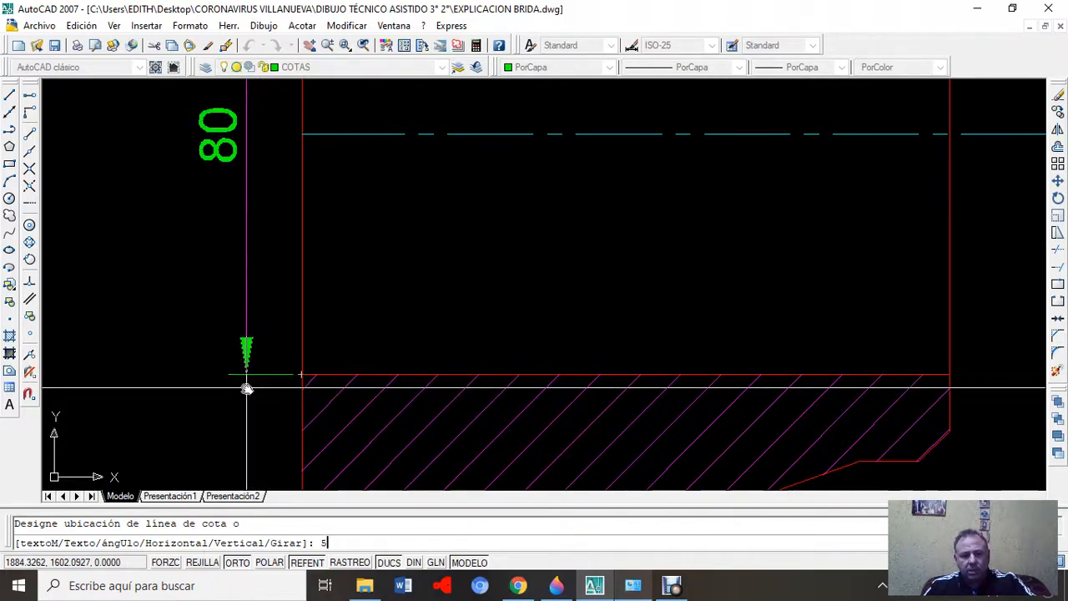
pyautogui.press('Return')
pyautogui.press('Escape')
pyautogui.scroll(-4, 341, 467)
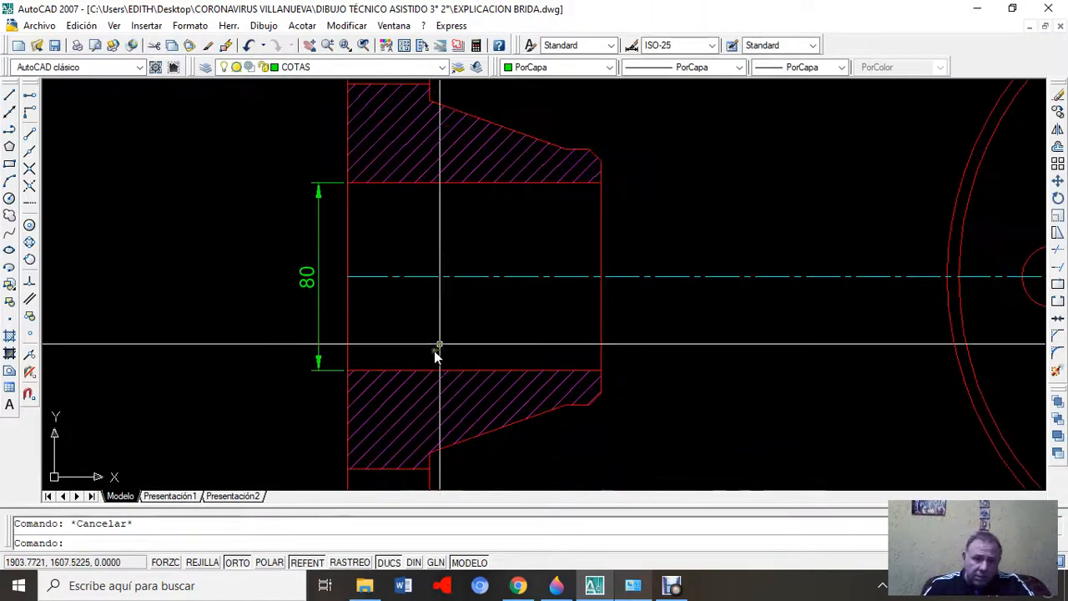
pyautogui.moveTo(421, 342)
pyautogui.mouseDown(button='middle')
pyautogui.moveTo(472, 355)
pyautogui.moveTo(484, 379)
pyautogui.mouseUp(button='middle')
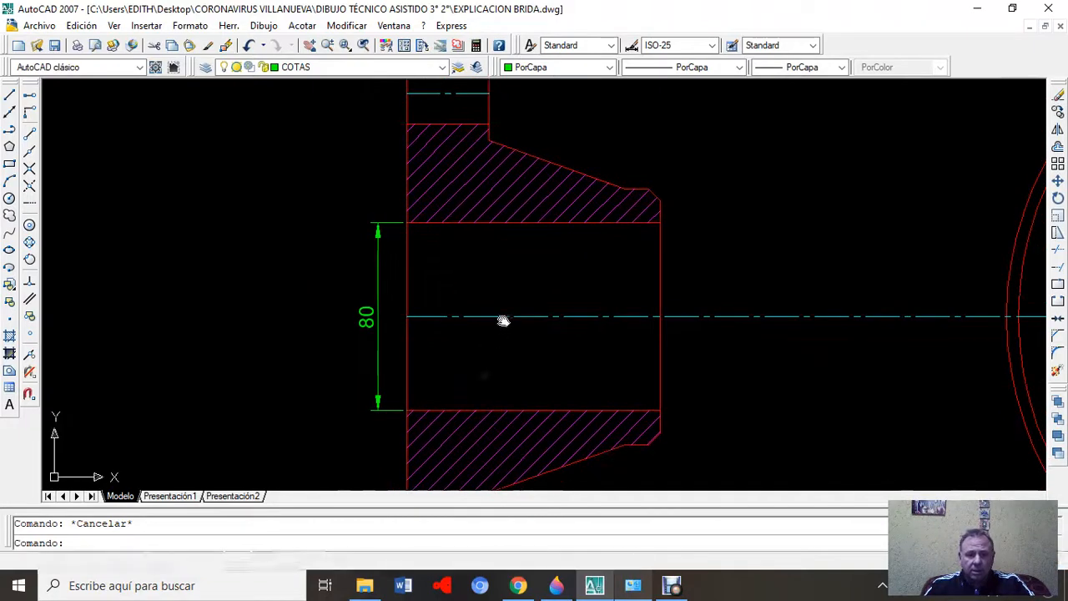
pyautogui.scroll(-2, 510, 275)
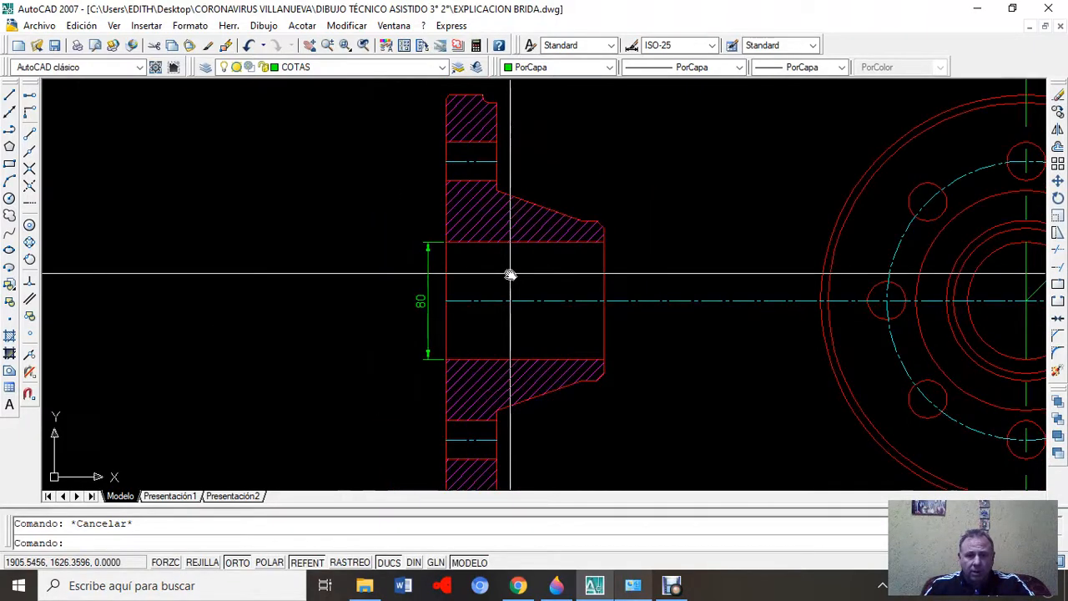
pyautogui.moveTo(509, 275)
pyautogui.mouseDown(button='middle')
pyautogui.moveTo(522, 253)
pyautogui.moveTo(508, 241)
pyautogui.mouseUp(button='middle')
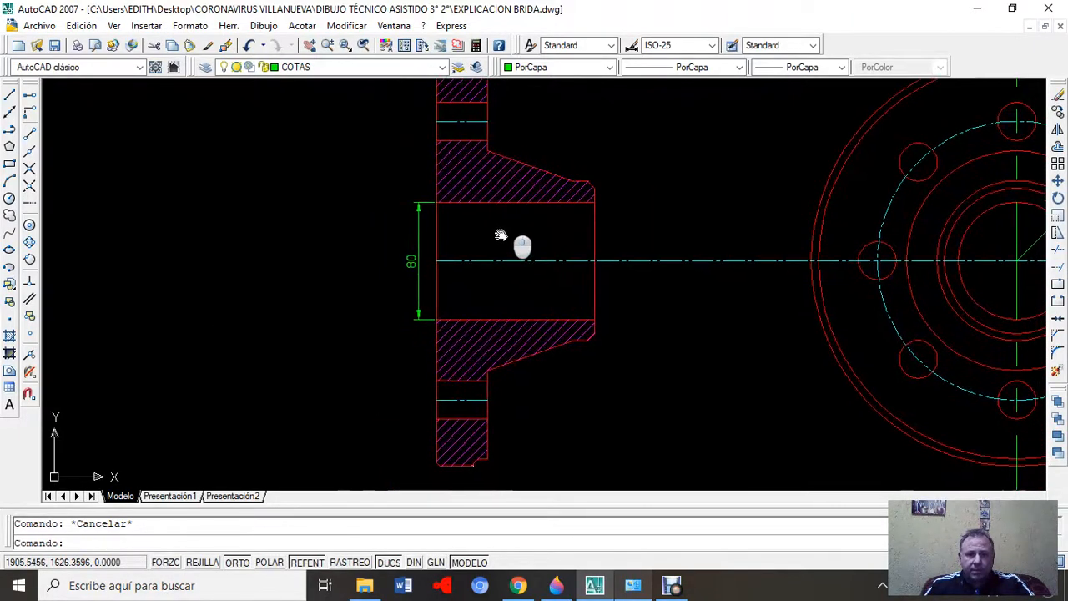
pyautogui.scroll(3, 413, 280)
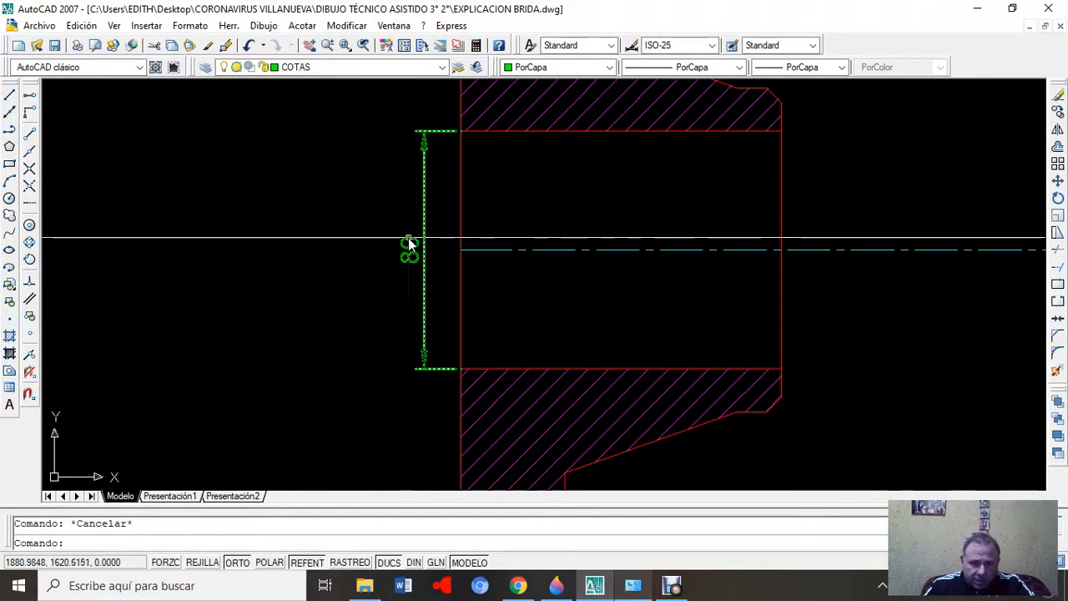
pyautogui.press('Escape')
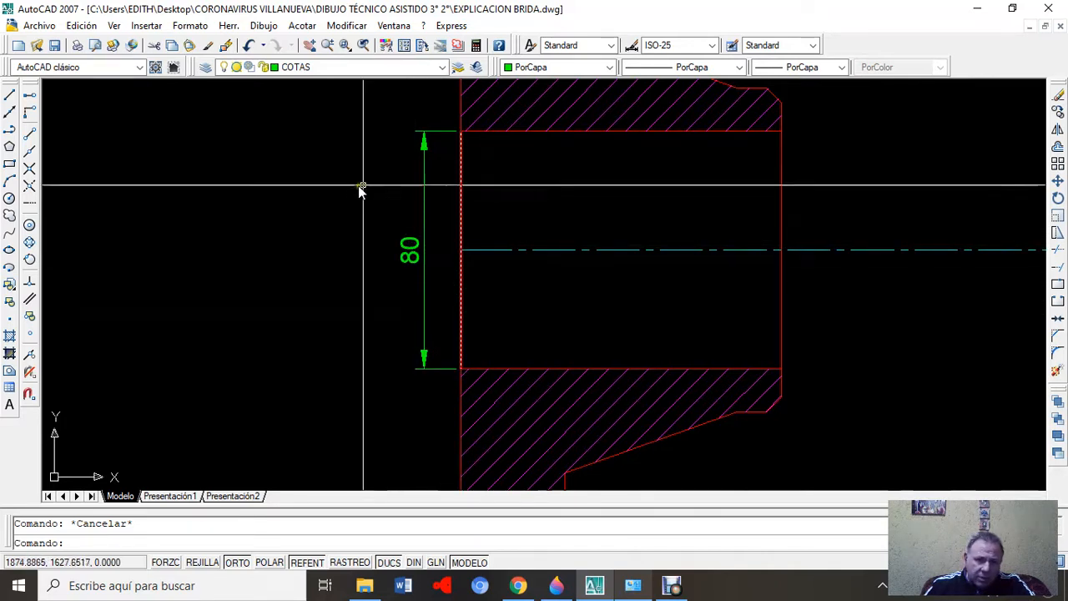
pyautogui.click(421, 243)
pyautogui.press('Escape')
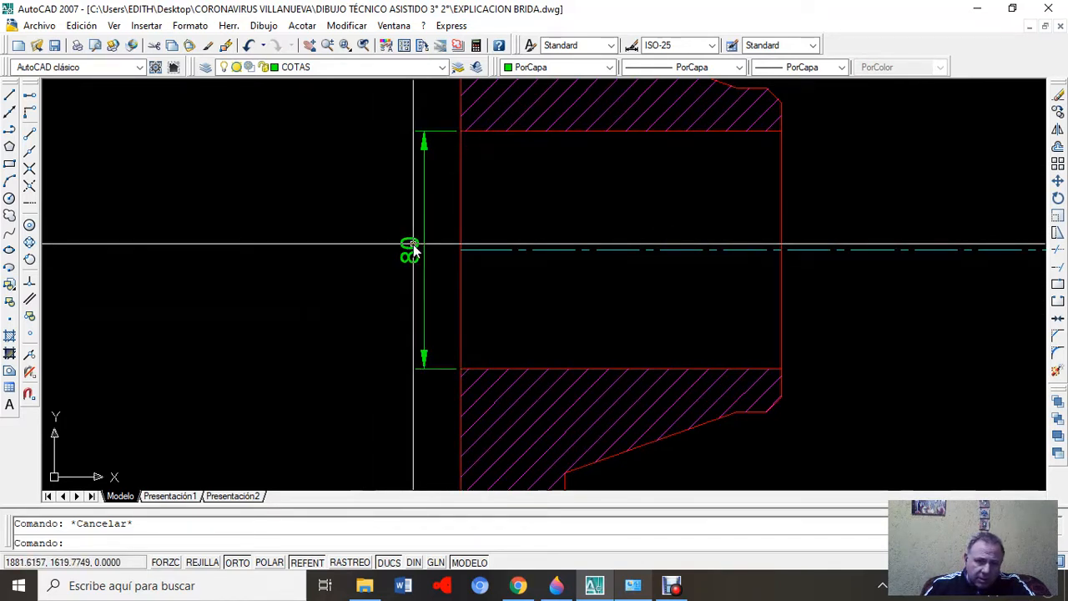
pyautogui.click(423, 229)
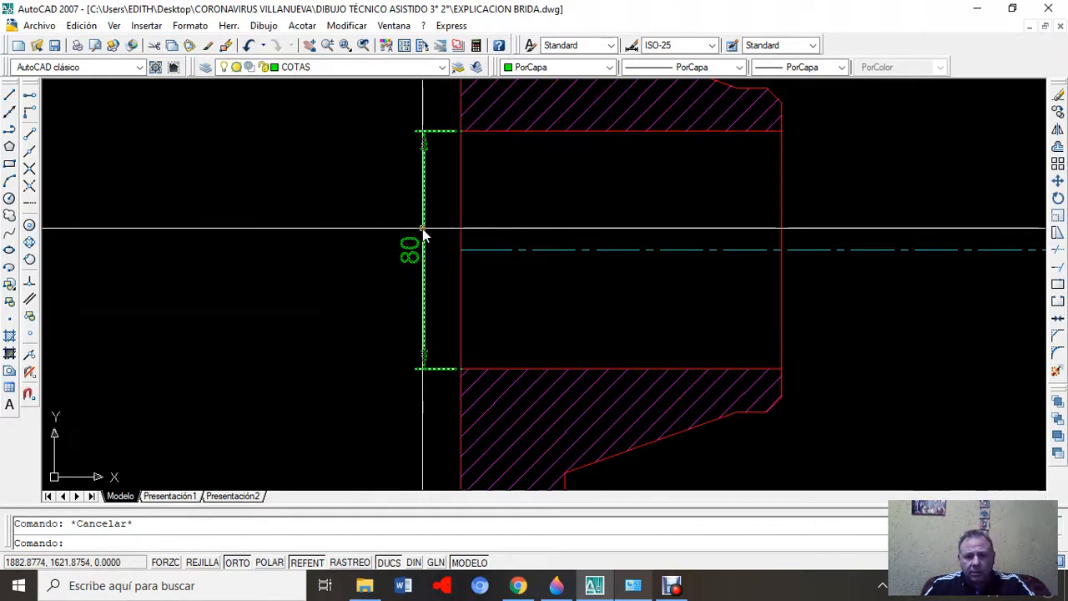
pyautogui.click(411, 246)
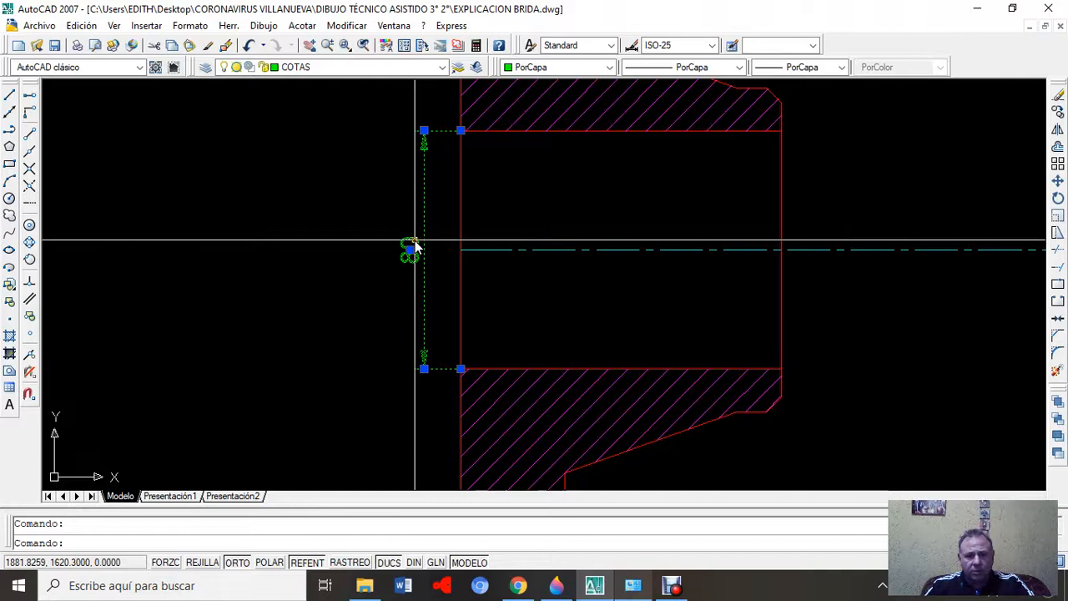
pyautogui.press('Escape')
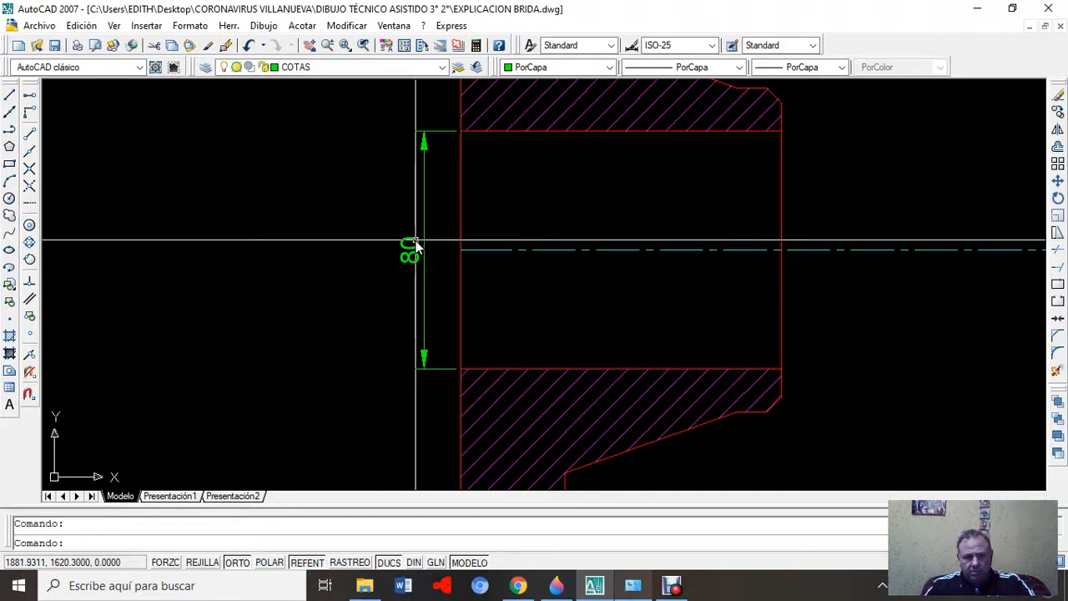
pyautogui.rightClick(417, 245)
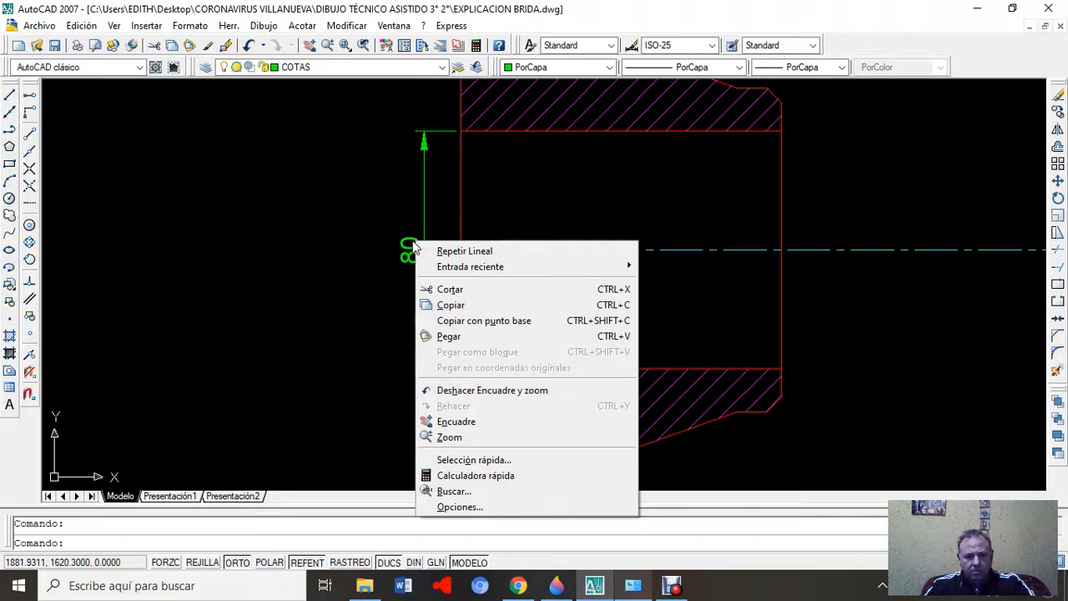
pyautogui.press('Escape')
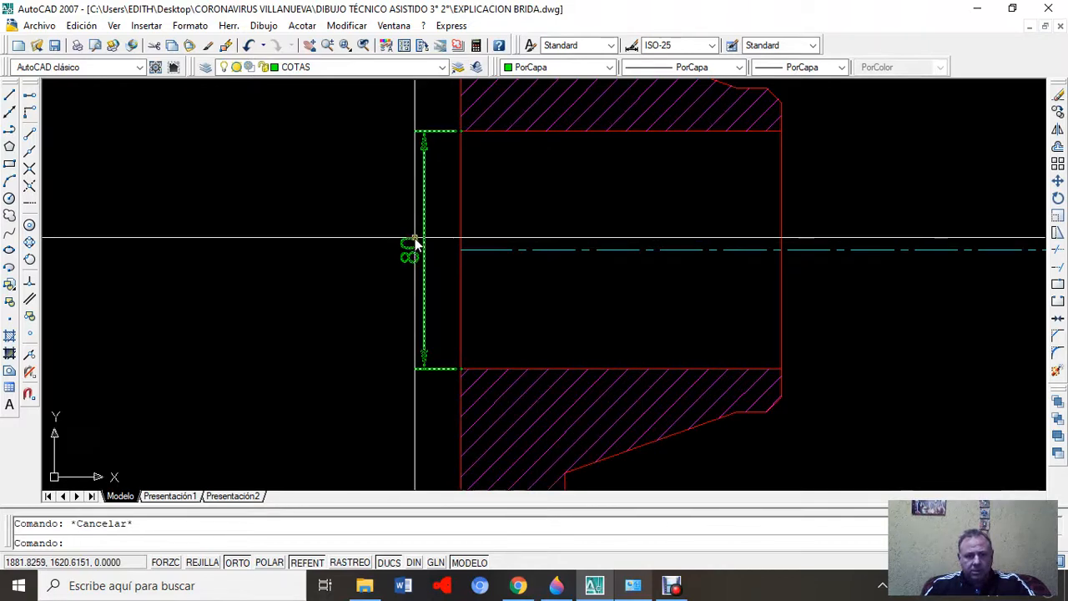
pyautogui.rightClick(410, 247)
pyautogui.press('Escape')
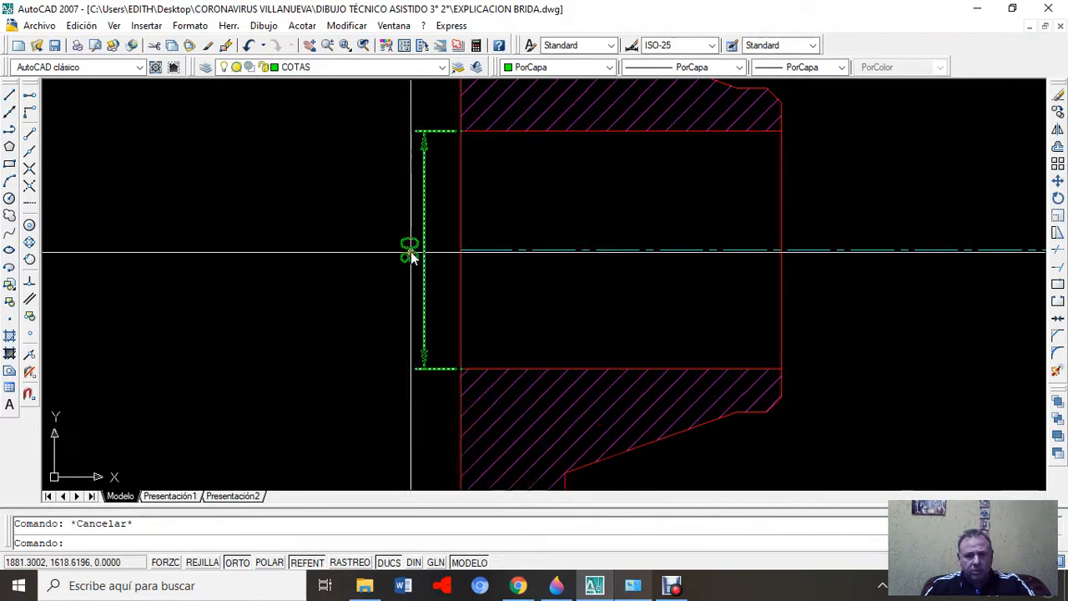
pyautogui.rightClick(409, 248)
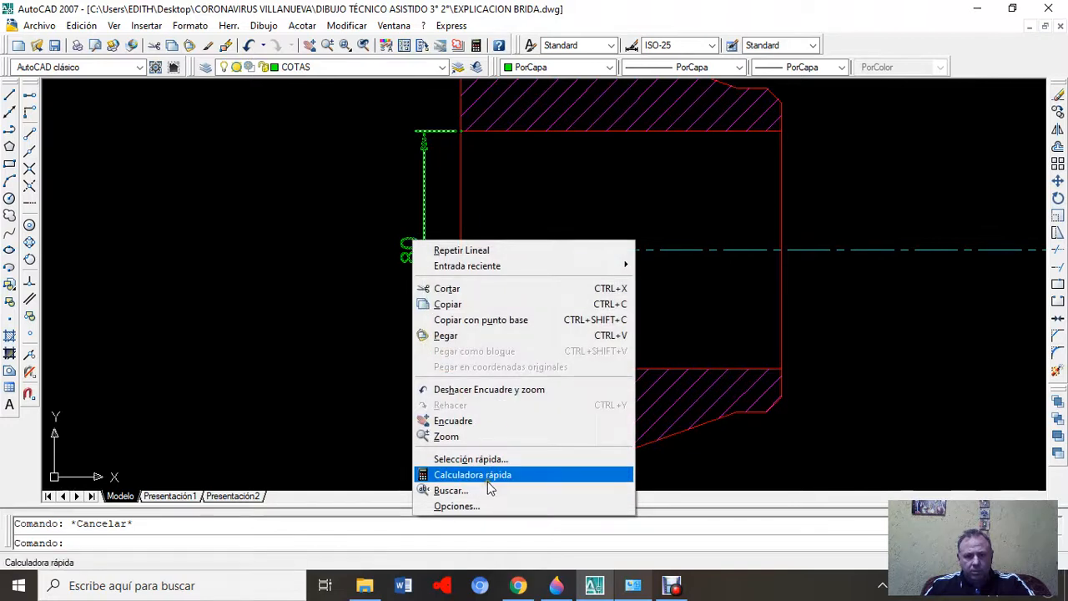
pyautogui.press('Escape')
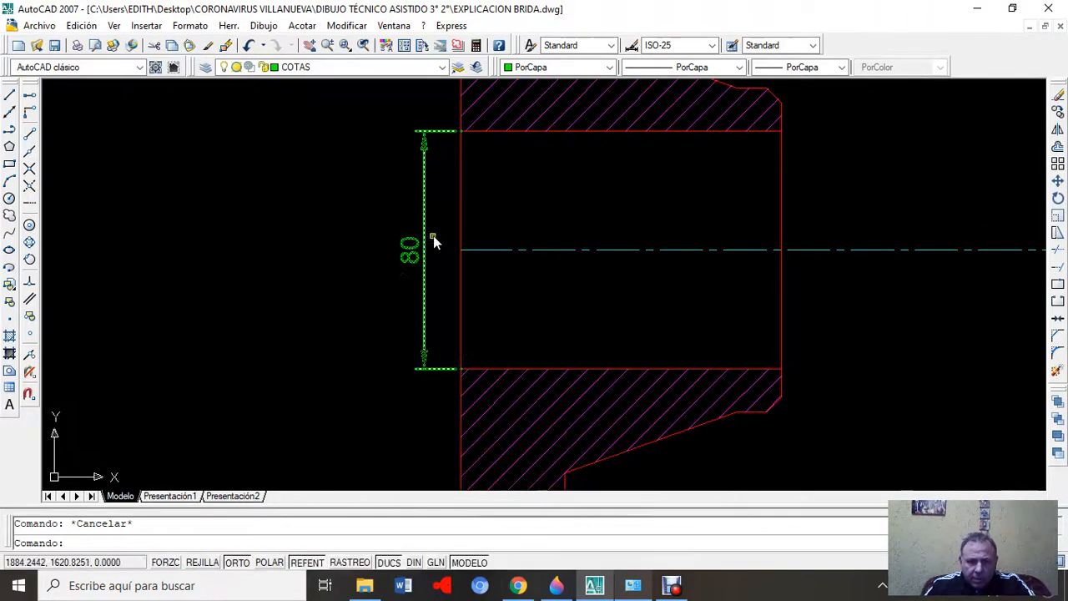
# - Open the properties of the bore dimension and look through its available text styles
pyautogui.click(425, 240)
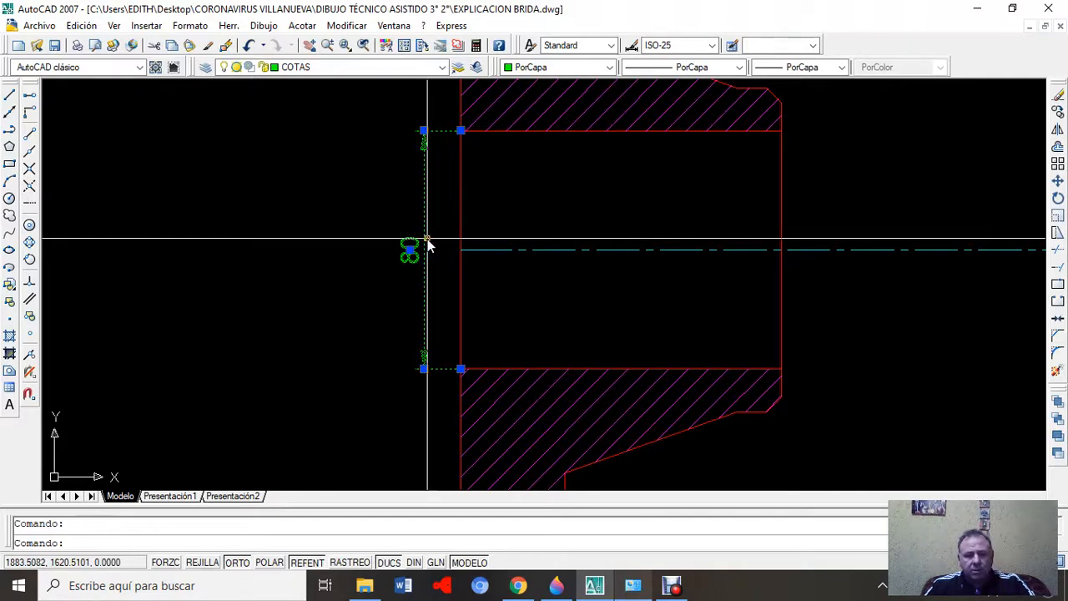
pyautogui.rightClick(427, 243)
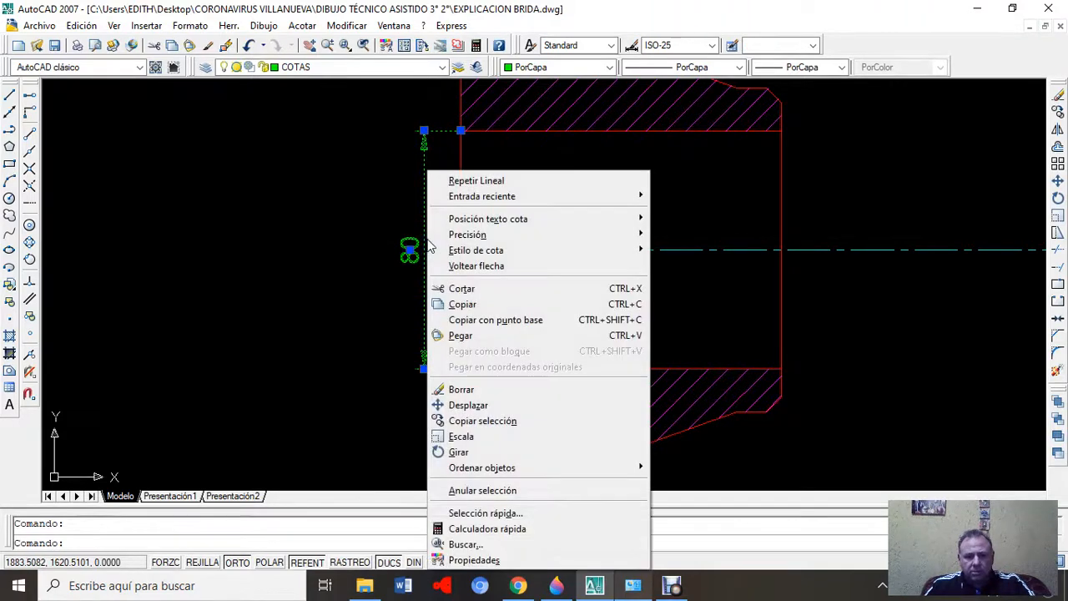
pyautogui.click(537, 560)
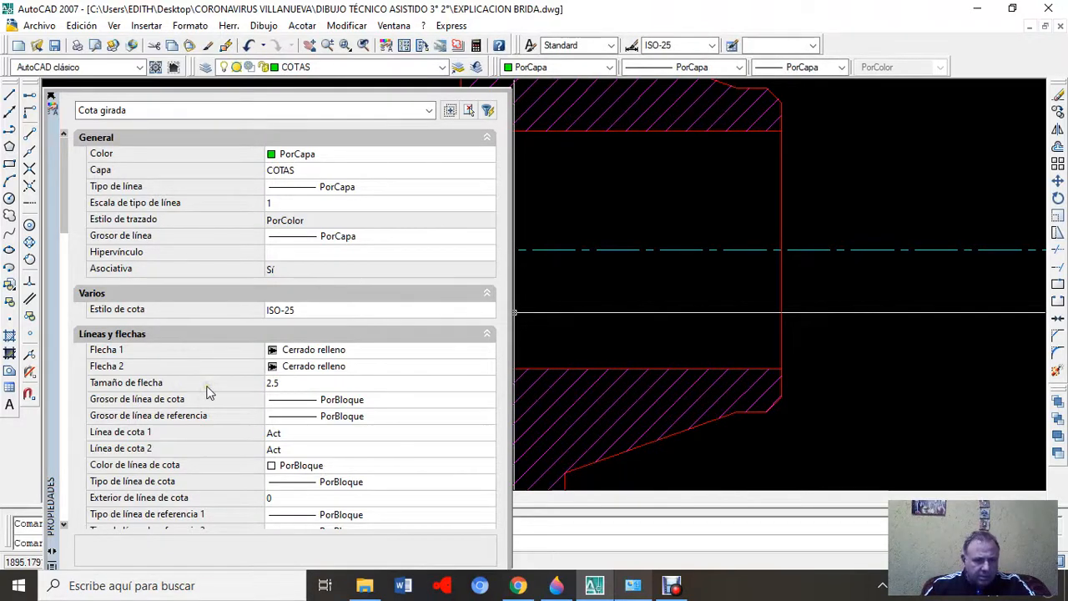
pyautogui.scroll(-8, 208, 393)
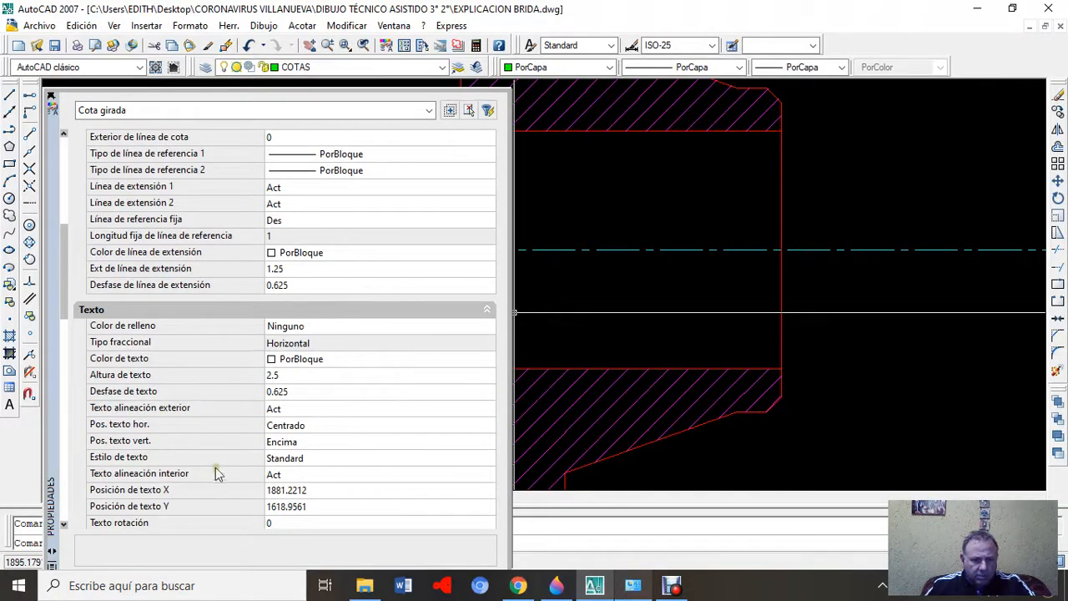
pyautogui.click(334, 457)
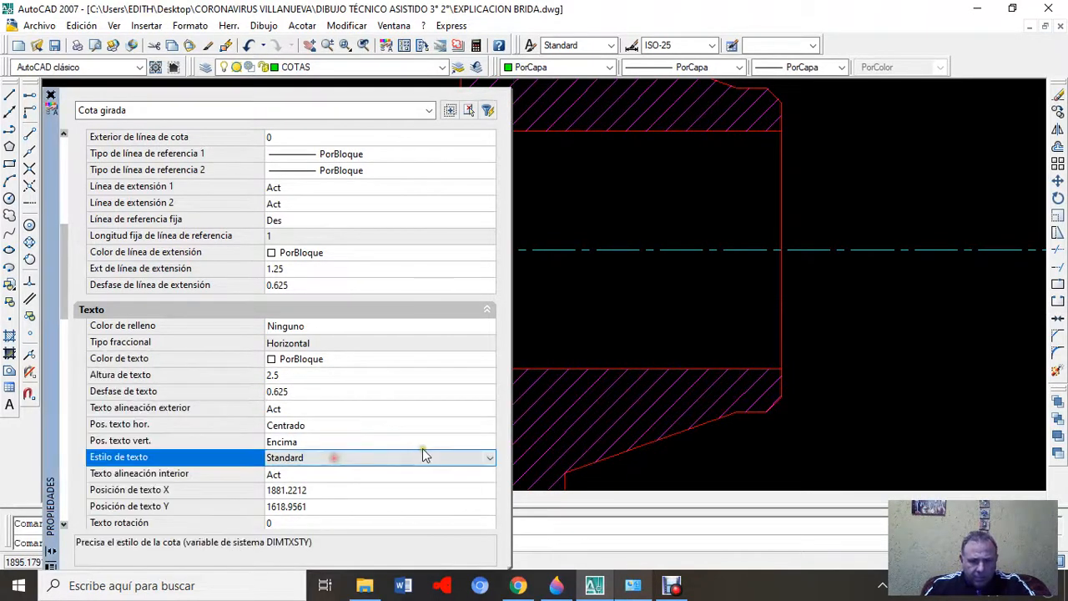
pyautogui.click(490, 458)
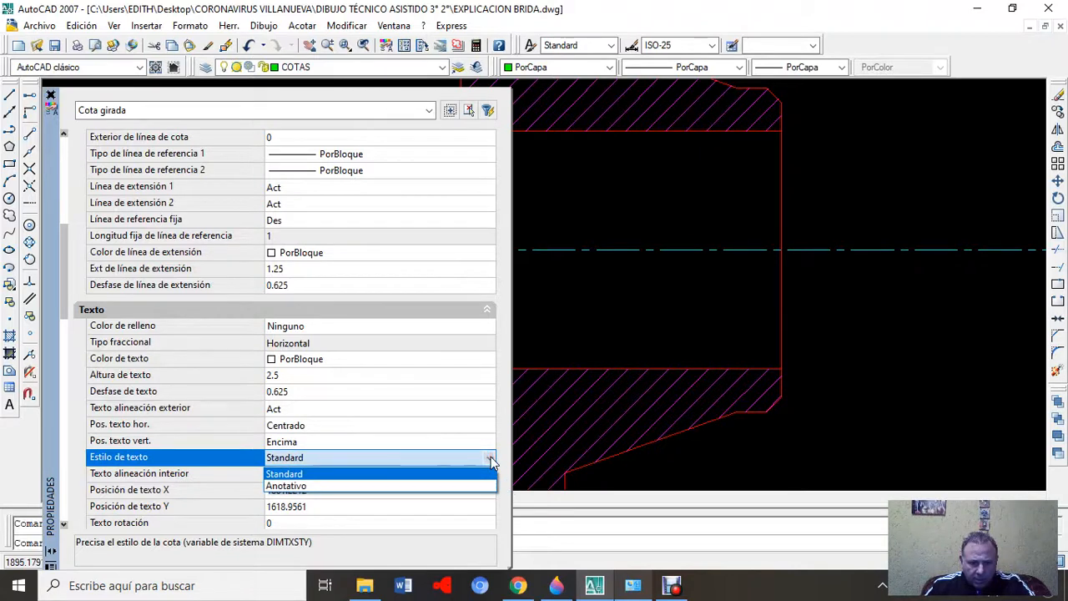
pyautogui.click(490, 458)
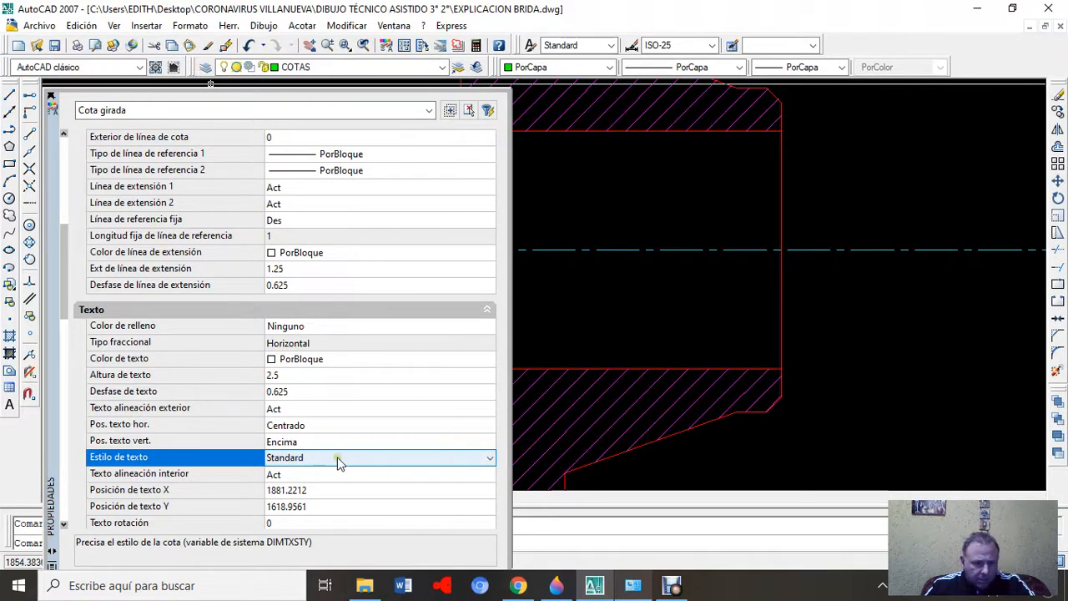
# - Close the properties of the bore dimension without changing them and delete that dimension from the section view
pyautogui.click(285, 377)
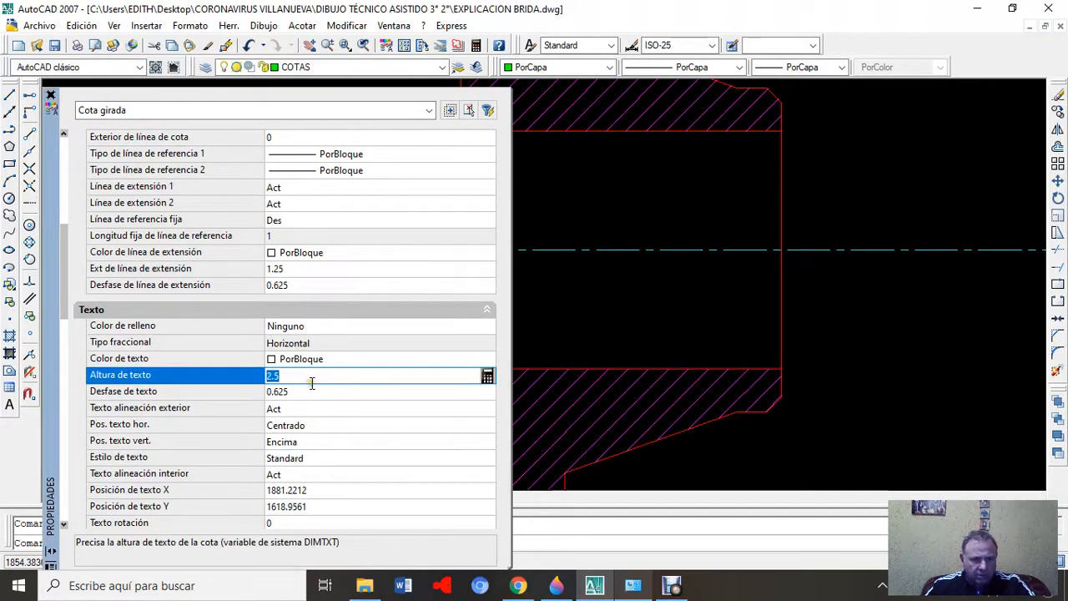
pyautogui.click(51, 94)
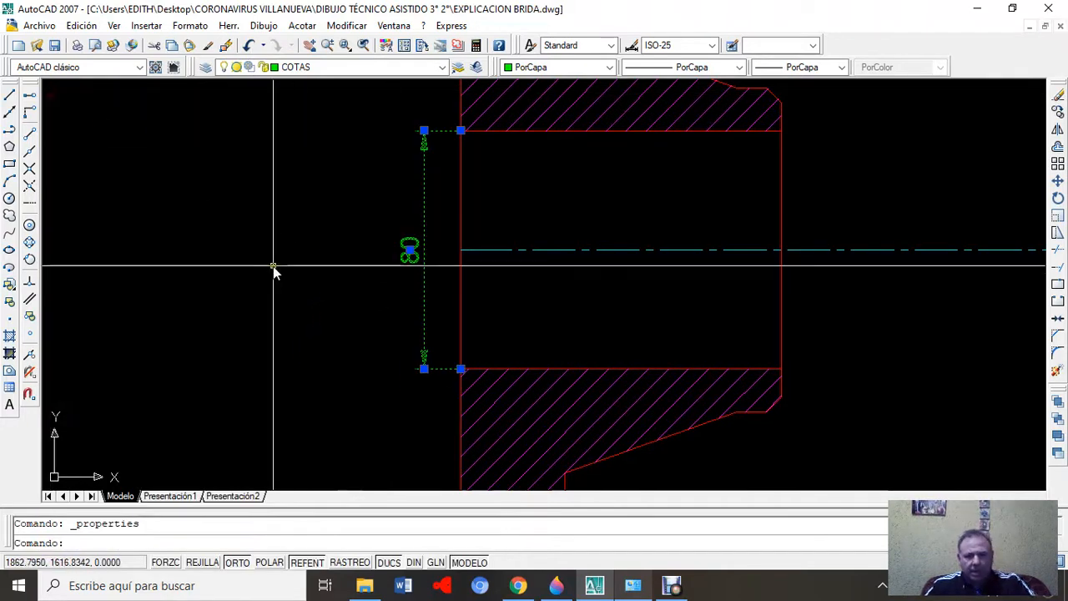
pyautogui.press('Delete')
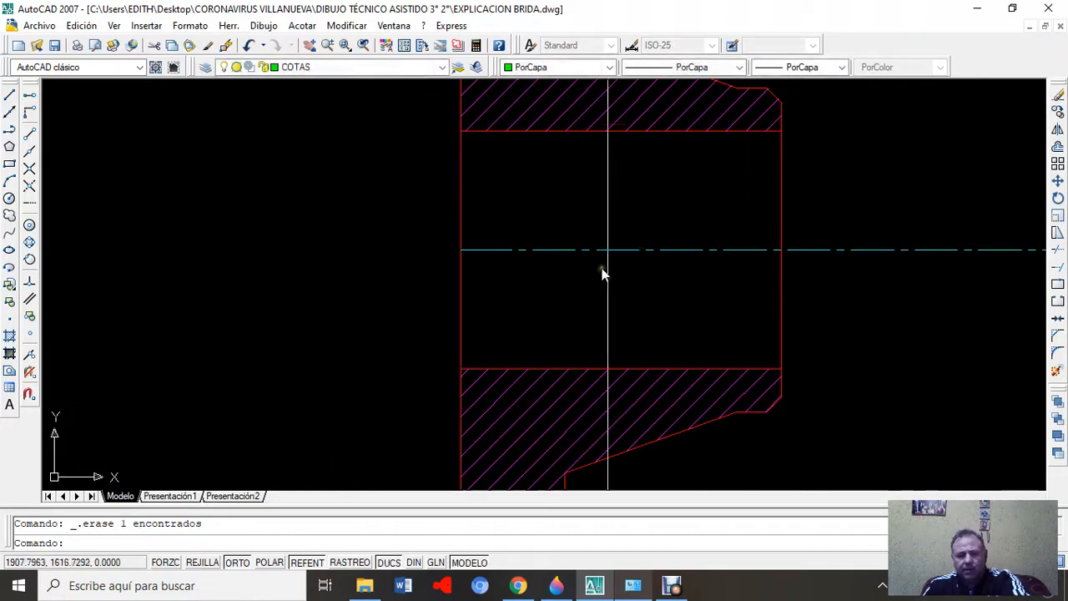
# - Create a new text style named with the author's short first name
pyautogui.scroll(-2, 602, 267)
pyautogui.scroll(-1, 603, 267)
pyautogui.moveTo(609, 275)
pyautogui.mouseDown(button='middle')
pyautogui.moveTo(298, 279)
pyautogui.moveTo(292, 288)
pyautogui.mouseUp(button='middle')
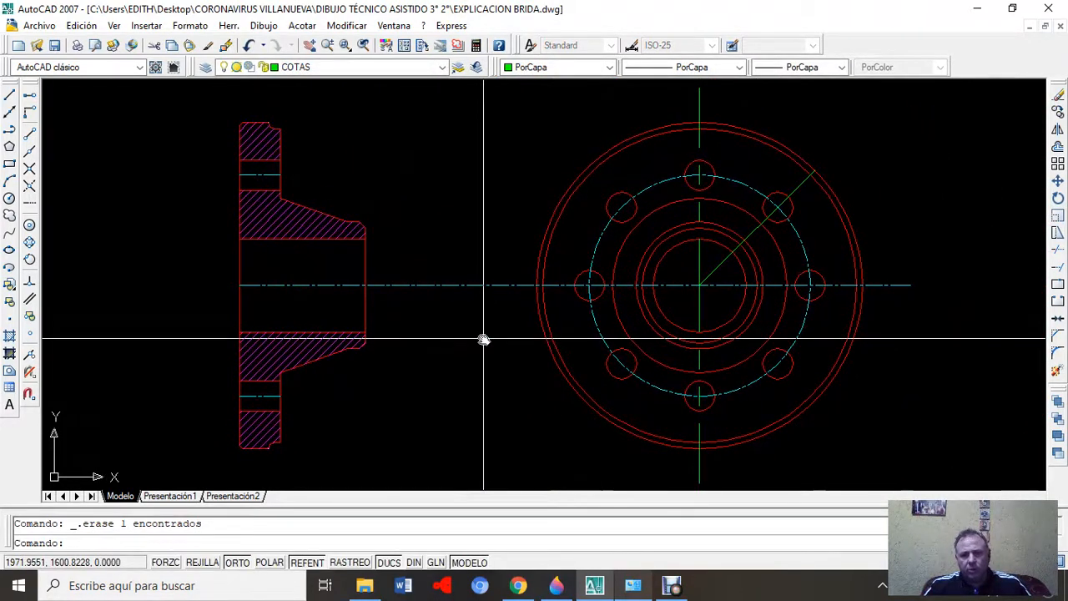
pyautogui.scroll(-2, 496, 350)
pyautogui.moveTo(501, 350)
pyautogui.mouseDown(button='middle')
pyautogui.moveTo(524, 336)
pyautogui.moveTo(507, 313)
pyautogui.mouseUp(button='middle')
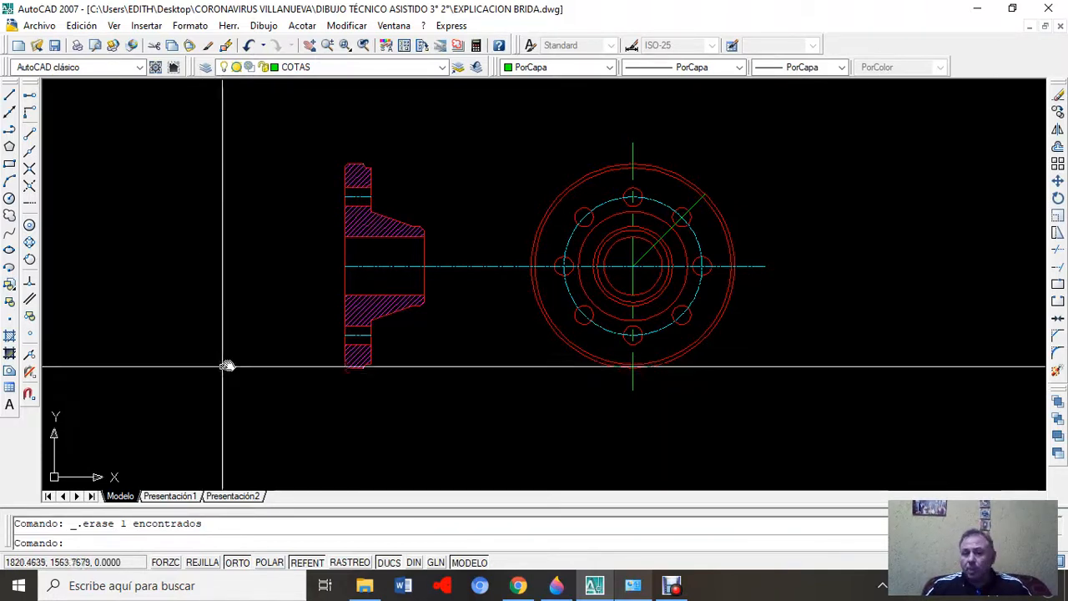
pyautogui.click(191, 25)
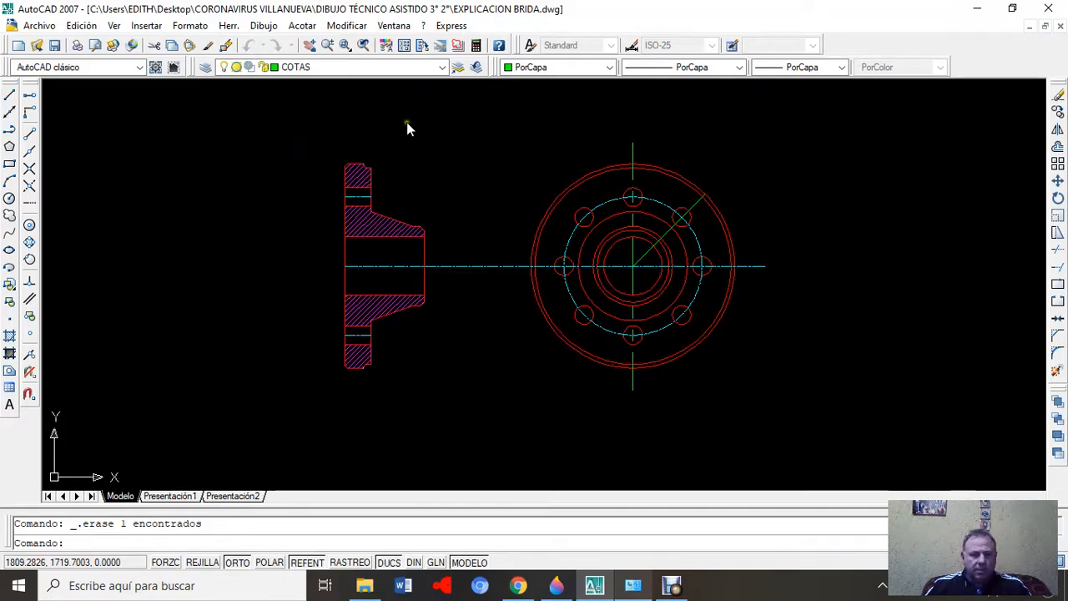
pyautogui.click(531, 45)
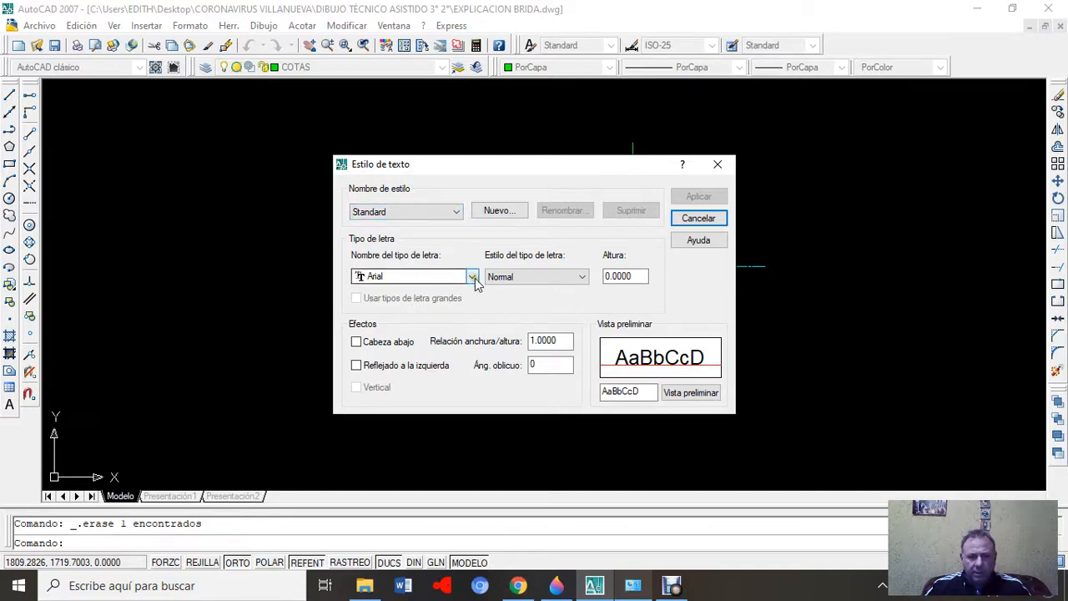
pyautogui.click(509, 214)
pyautogui.press('BackSpace')
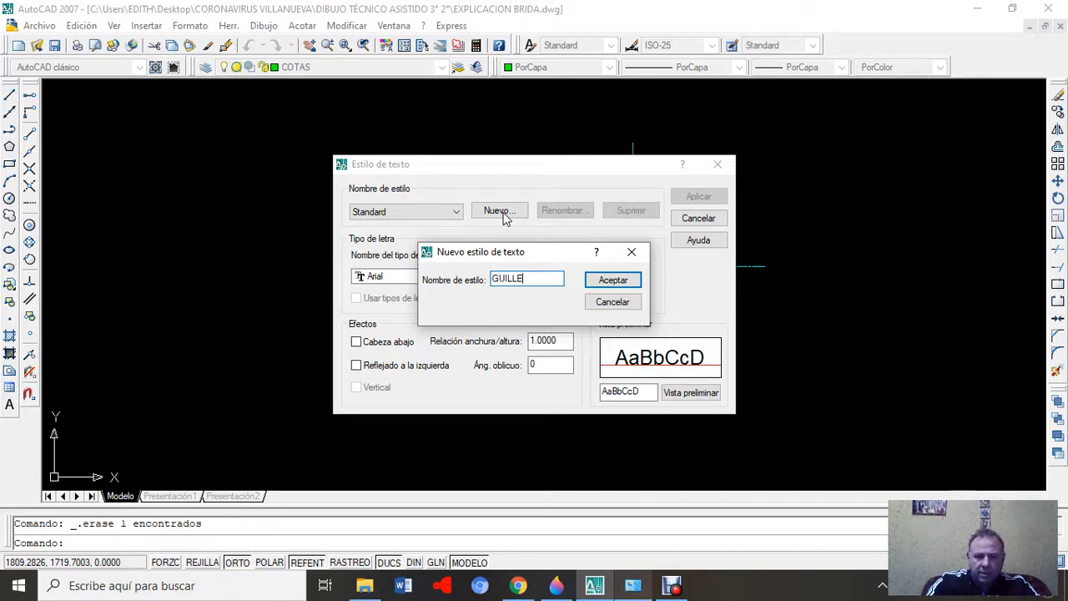
pyautogui.click(621, 283)
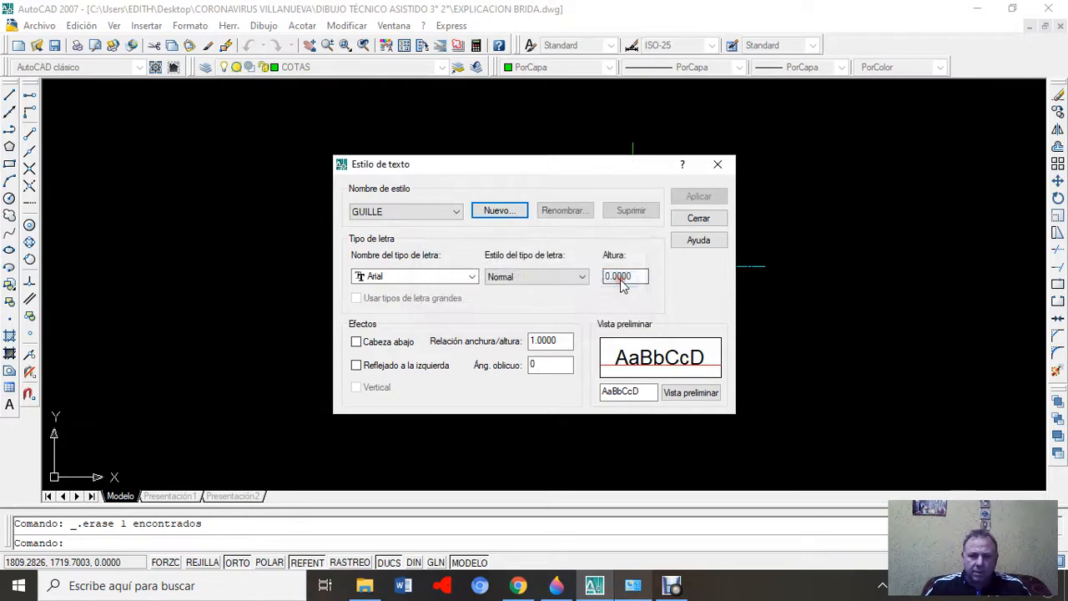
# - Set the font of the new text style to ISOCPEUR
pyautogui.click(471, 278)
pyautogui.scroll(-3, 464, 315)
pyautogui.scroll(-12, 464, 314)
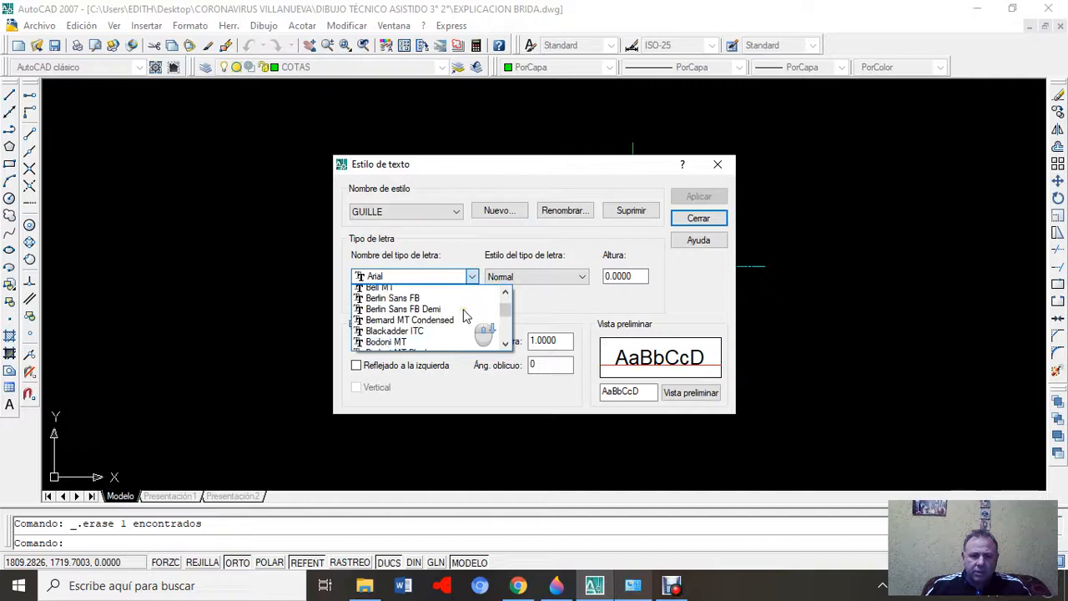
pyautogui.scroll(-12, 467, 315)
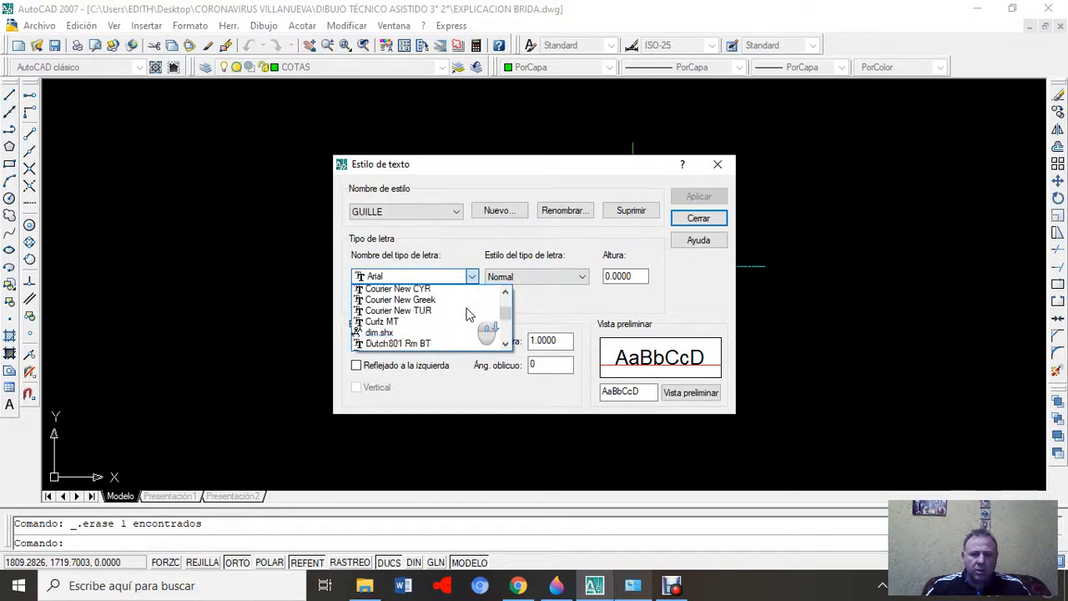
pyautogui.scroll(-8, 469, 315)
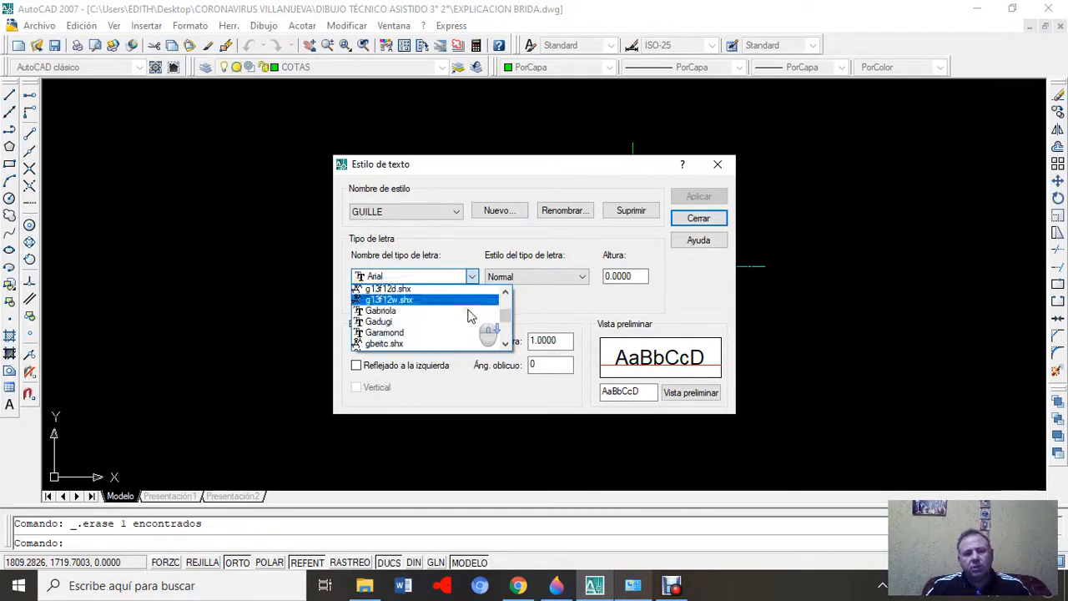
pyautogui.scroll(-10, 469, 323)
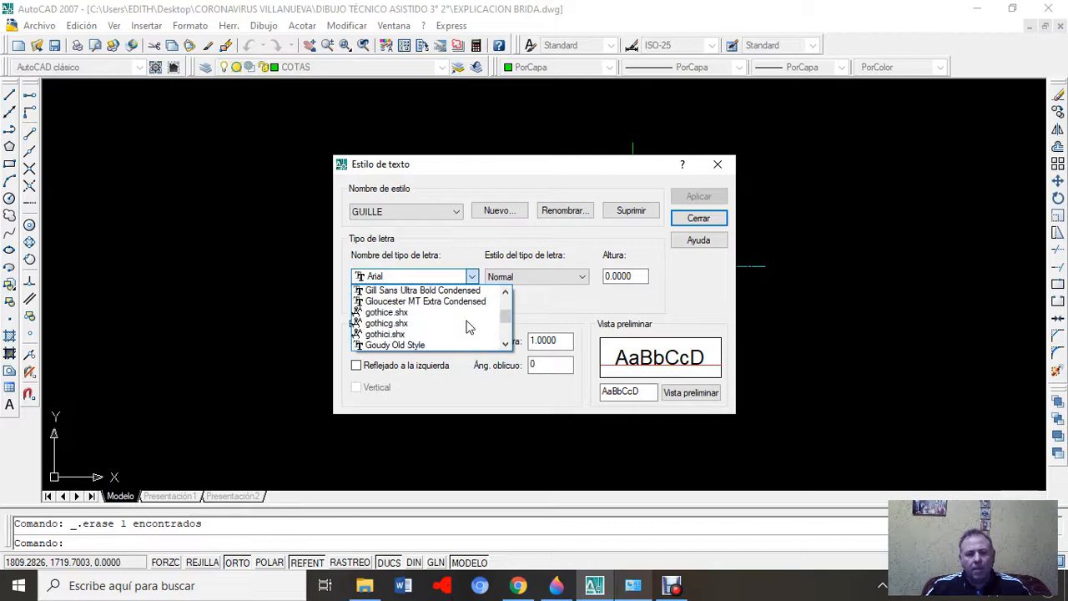
pyautogui.scroll(-7, 469, 328)
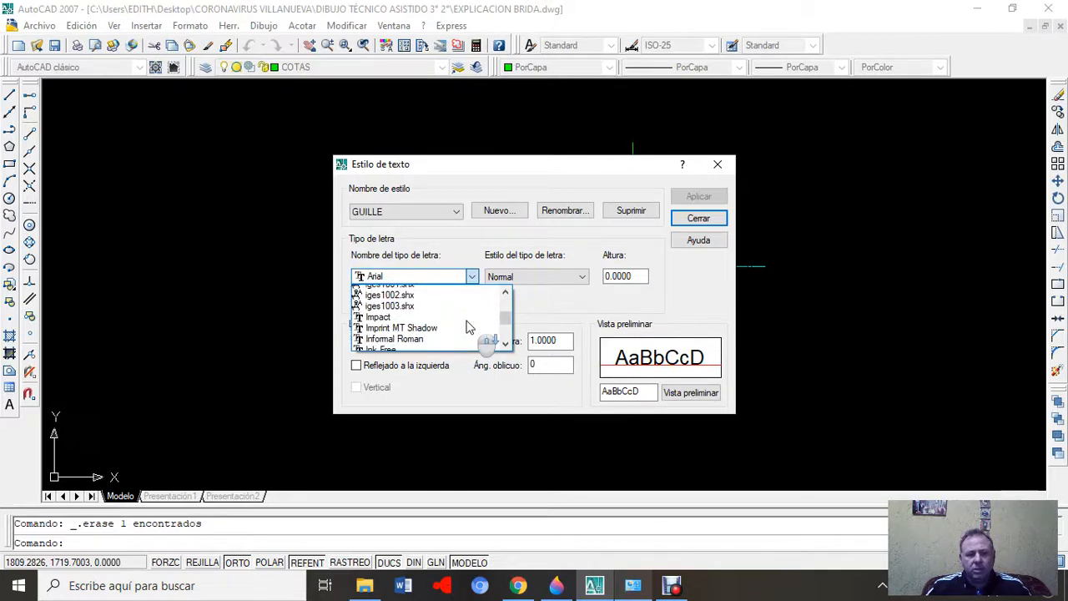
pyautogui.scroll(-1, 468, 325)
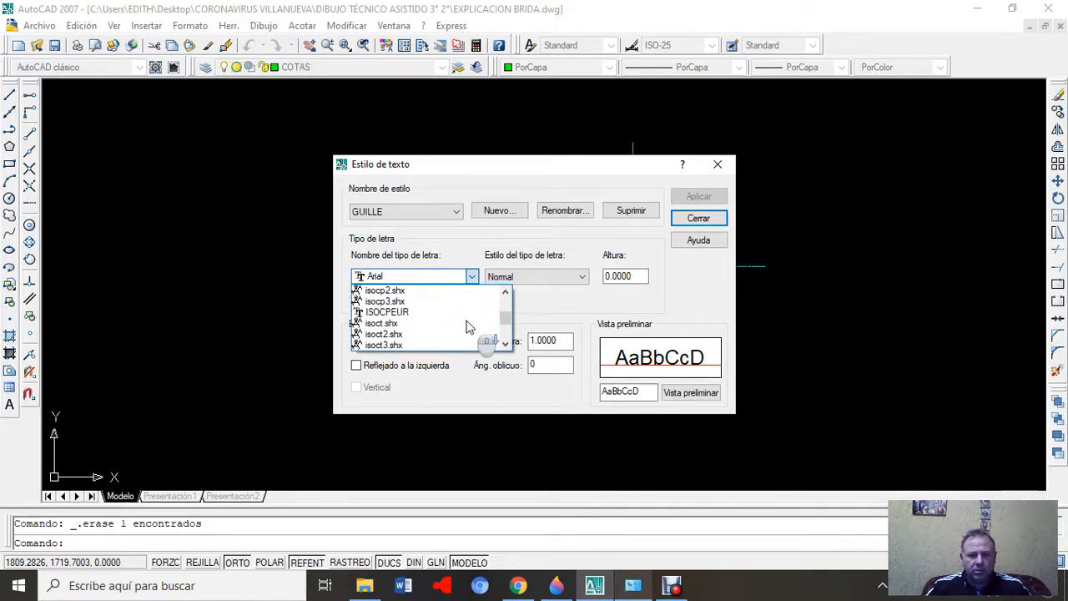
pyautogui.scroll(-1, 451, 317)
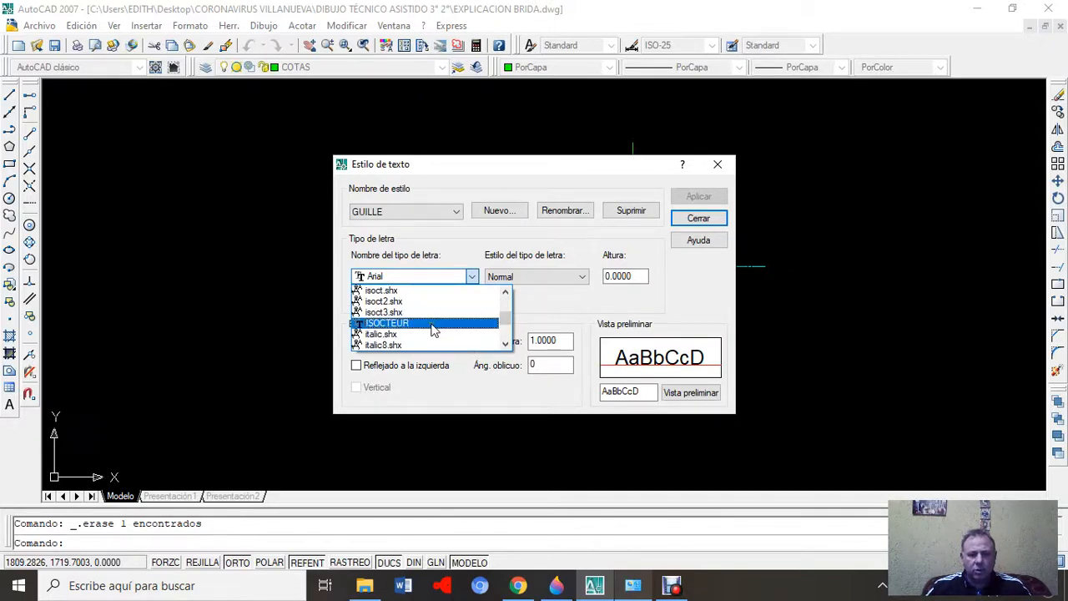
pyautogui.scroll(1, 440, 328)
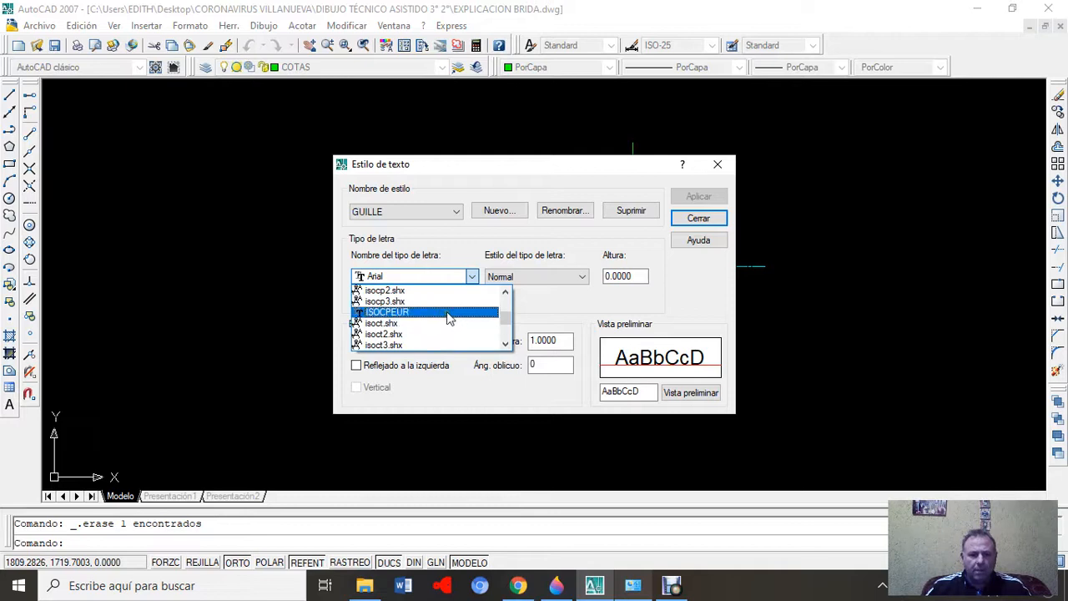
pyautogui.click(446, 311)
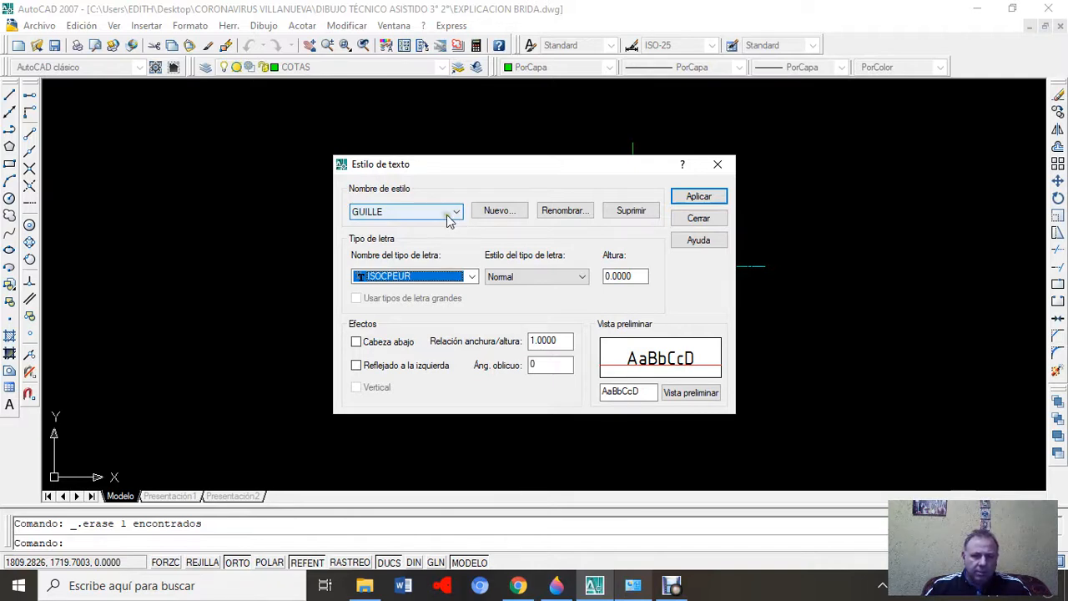
pyautogui.click(483, 214)
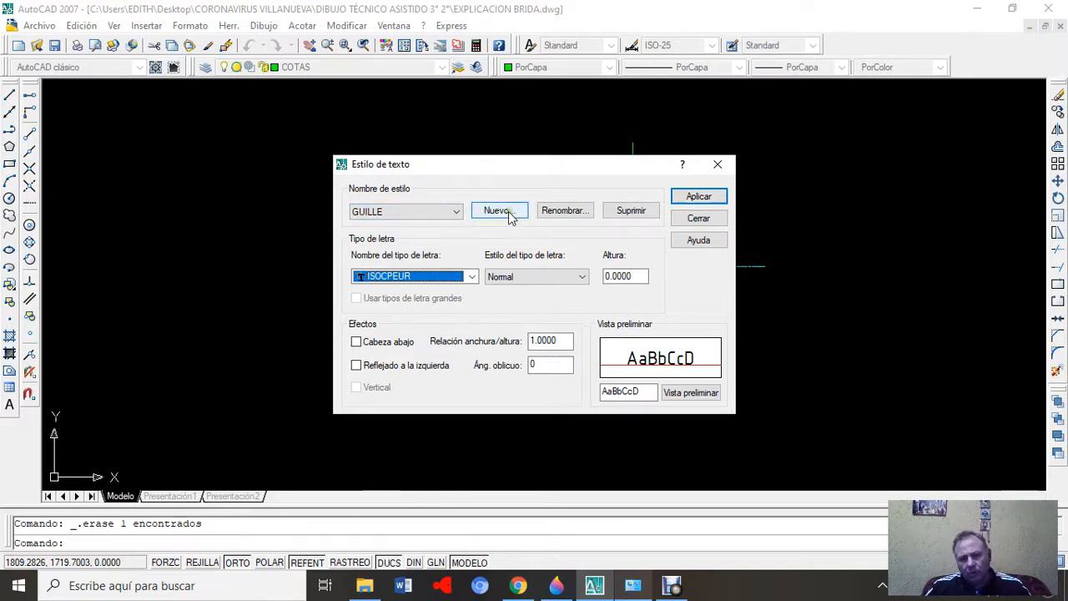
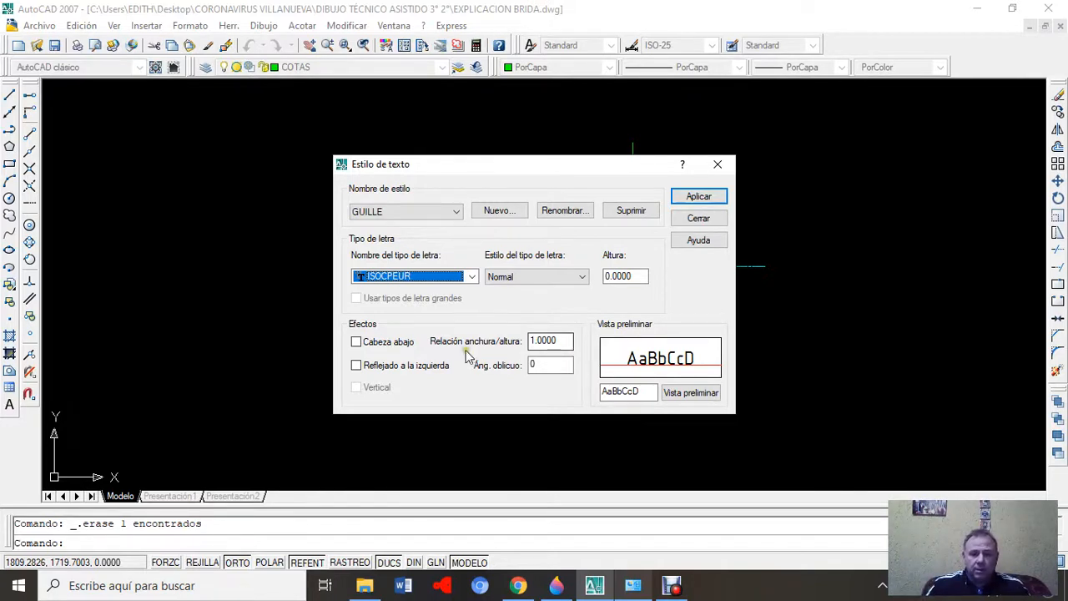
# - Try the upside-down and backwards effects on the new text style, switching each one off again
pyautogui.click(357, 342)
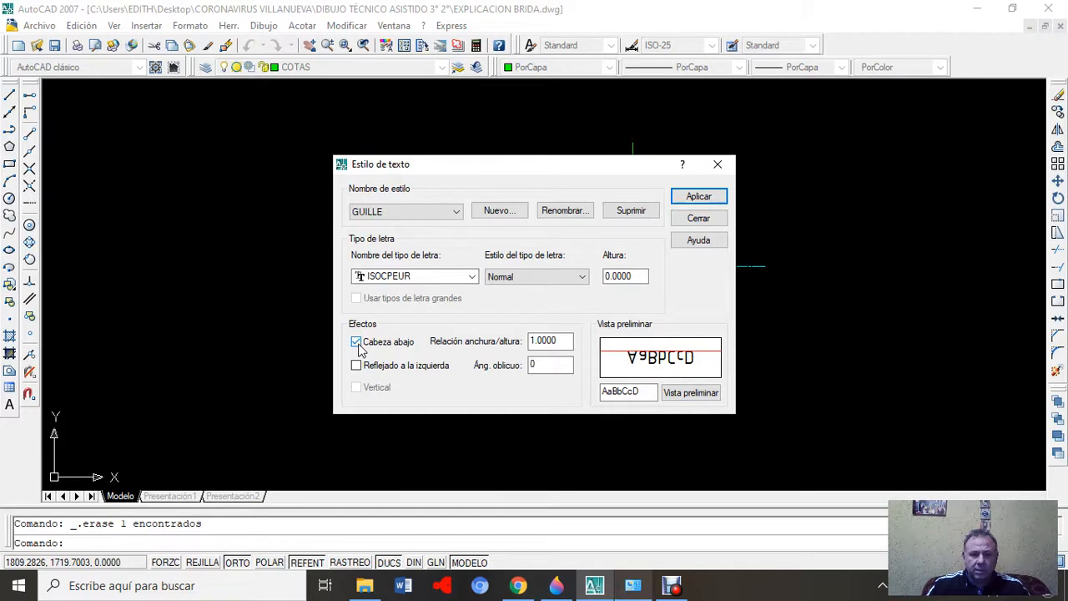
pyautogui.click(357, 342)
pyautogui.click(357, 366)
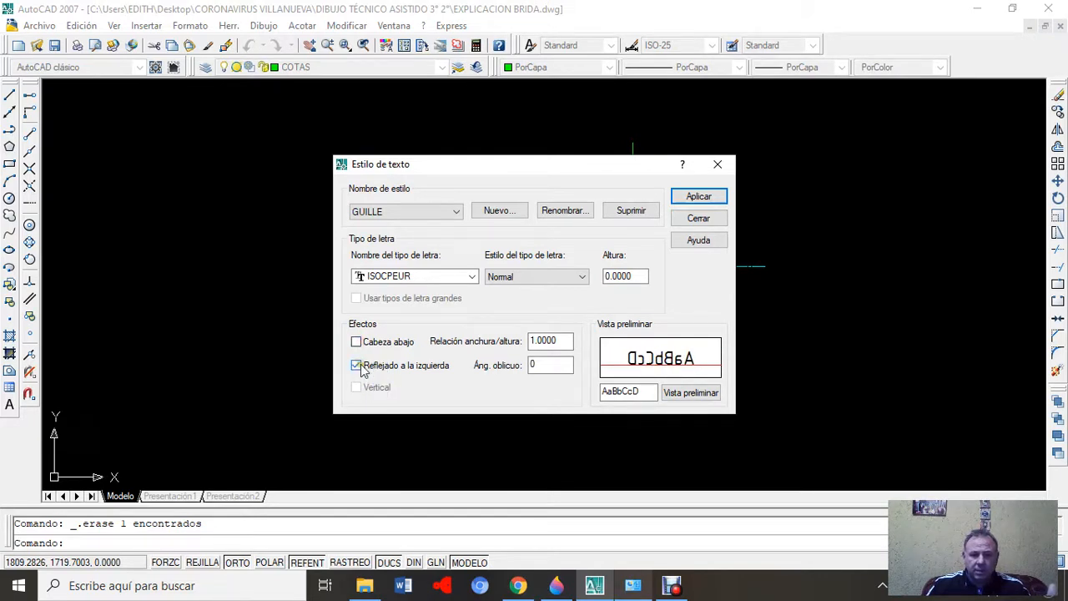
pyautogui.click(357, 366)
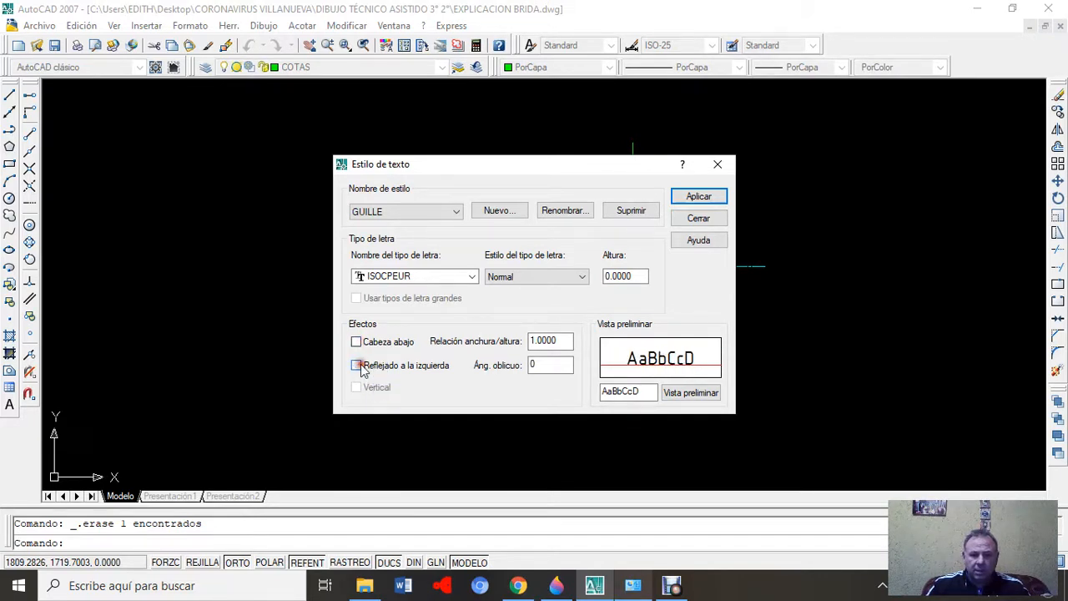
# - Try several oblique angles for the new text style, including 7 and 30 degrees
pyautogui.click(544, 365)
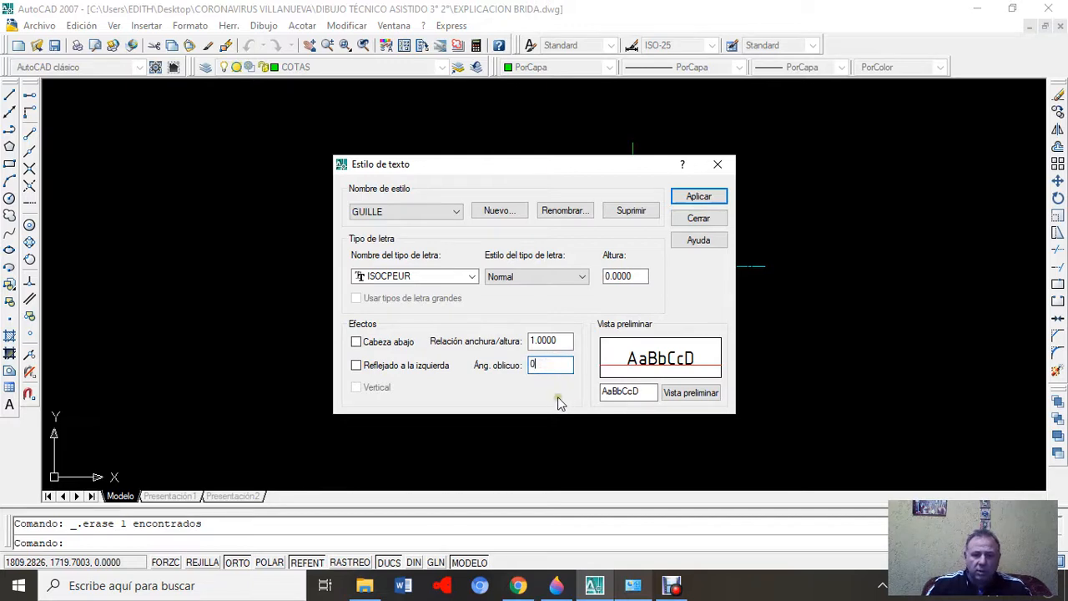
pyautogui.write('785')
pyautogui.press('BackSpace')
pyautogui.press('BackSpace')
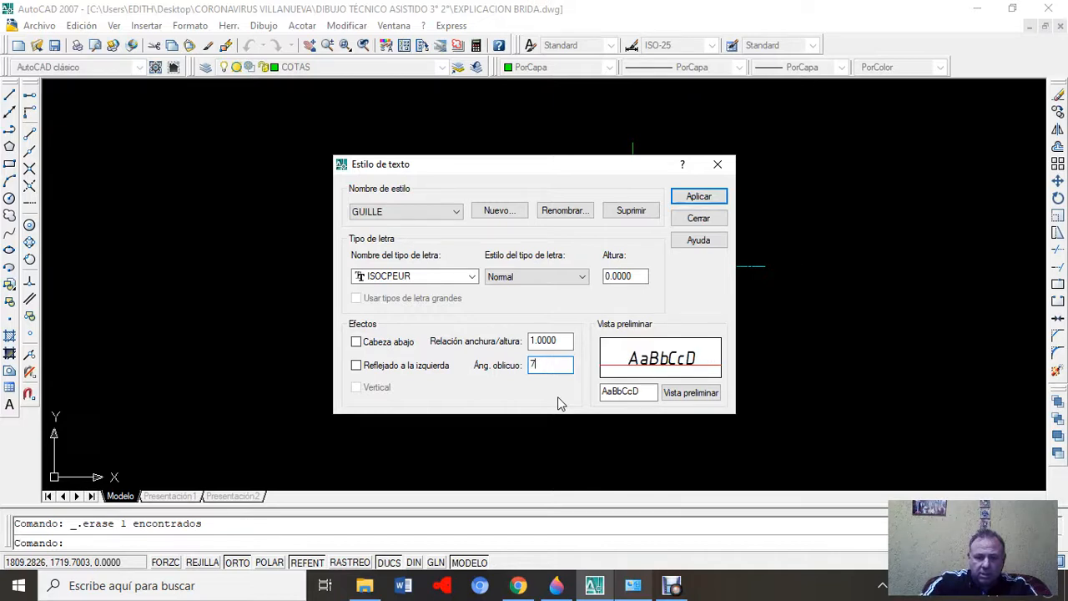
pyautogui.write('5')
pyautogui.press('BackSpace')
pyautogui.write('30')
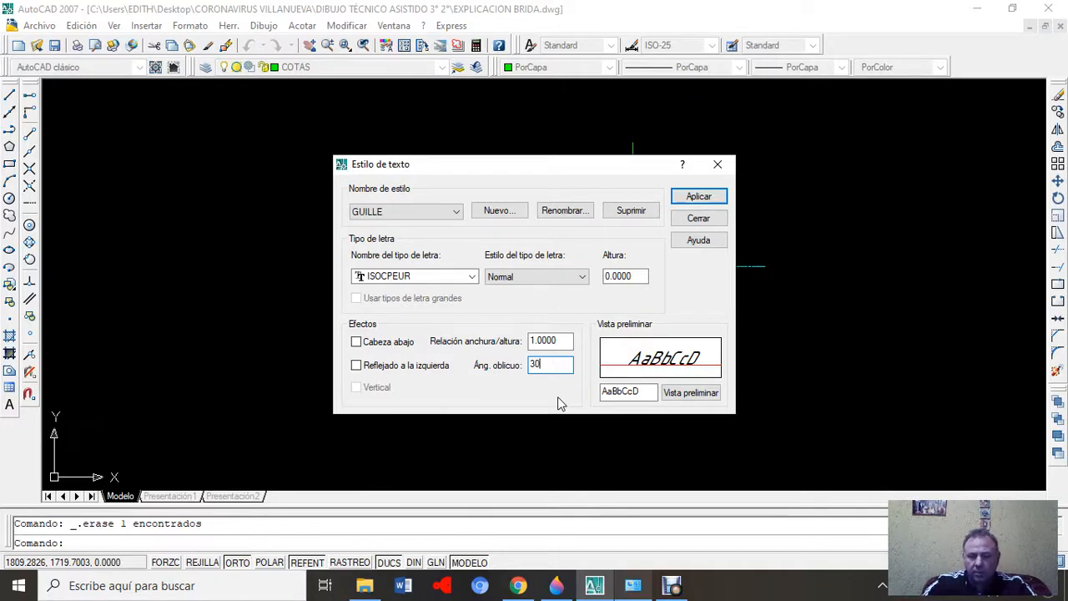
# - Set the new text style's oblique angle back to 0, apply the style and finish editing it
pyautogui.press('BackSpace')
pyautogui.press('BackSpace')
pyautogui.write('0')
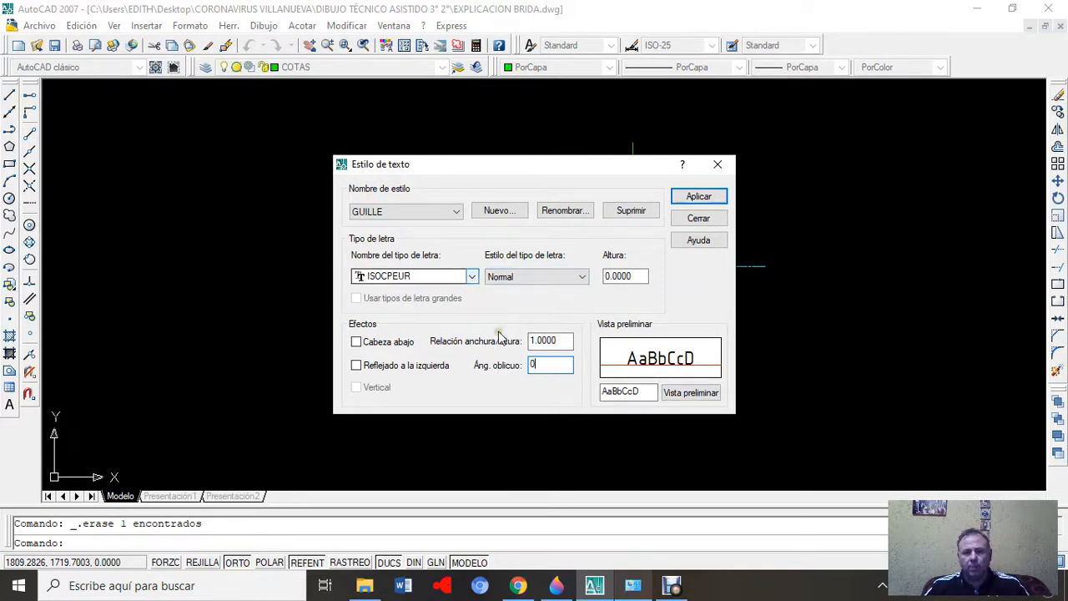
pyautogui.click(705, 196)
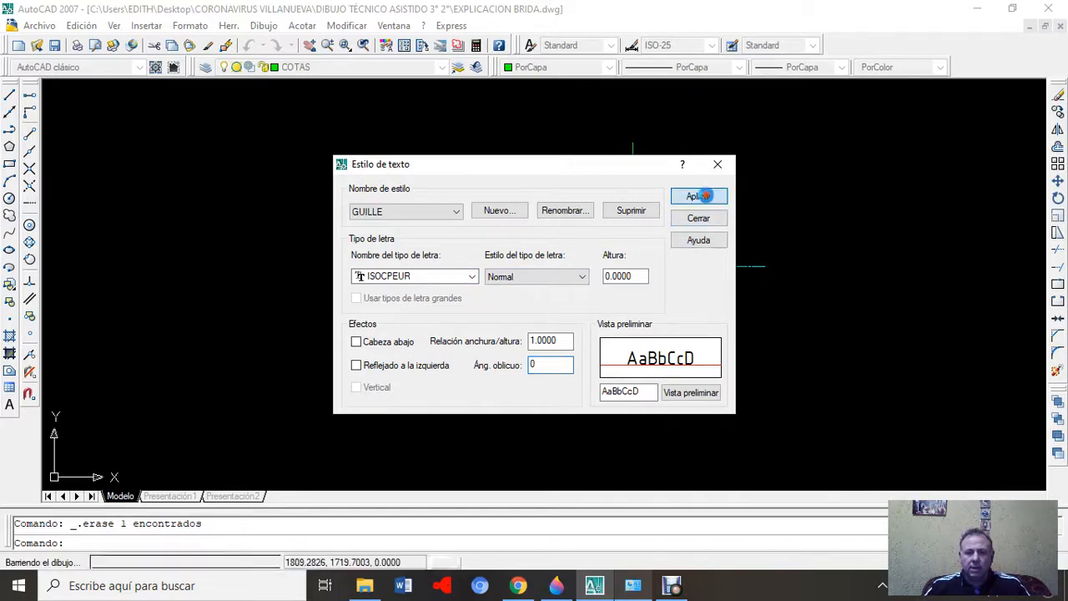
pyautogui.click(699, 218)
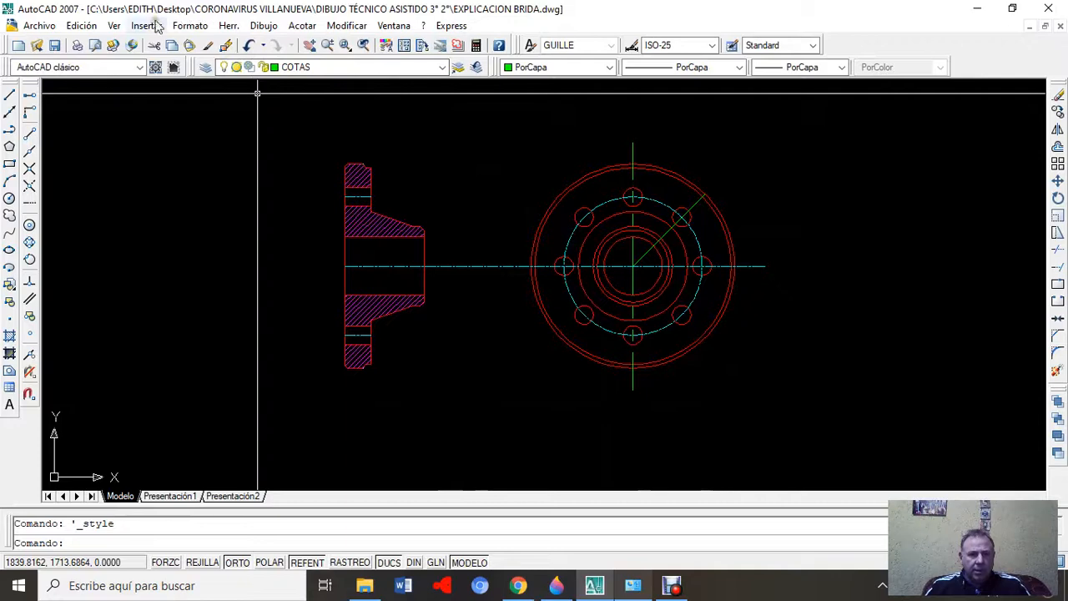
# - In the ISO-25 dimension style override, assign the newly created ISOCPEUR text style to the dimension text
pyautogui.click(194, 26)
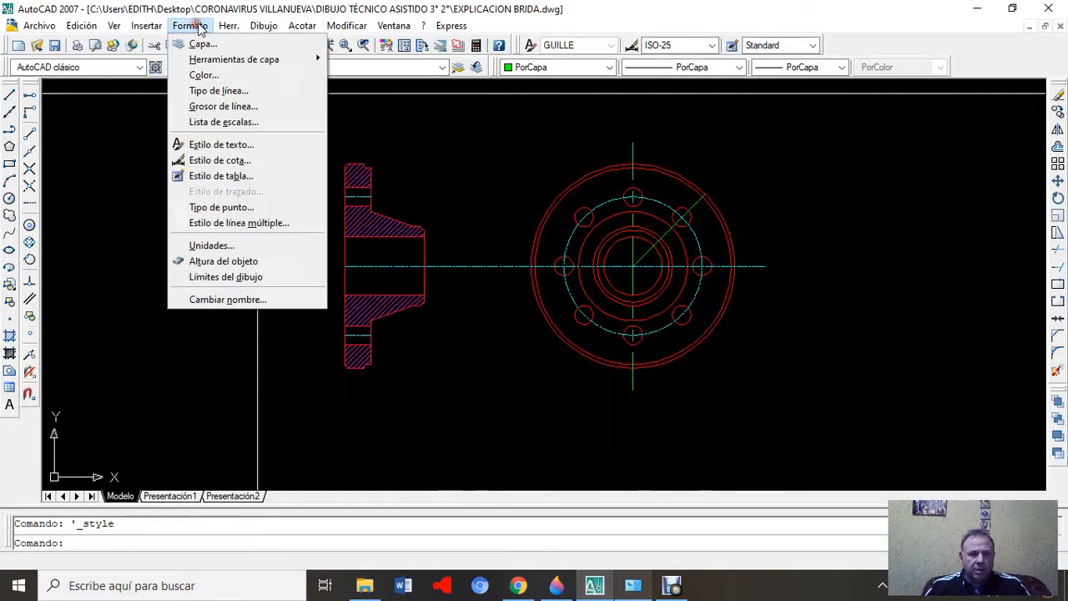
pyautogui.click(227, 163)
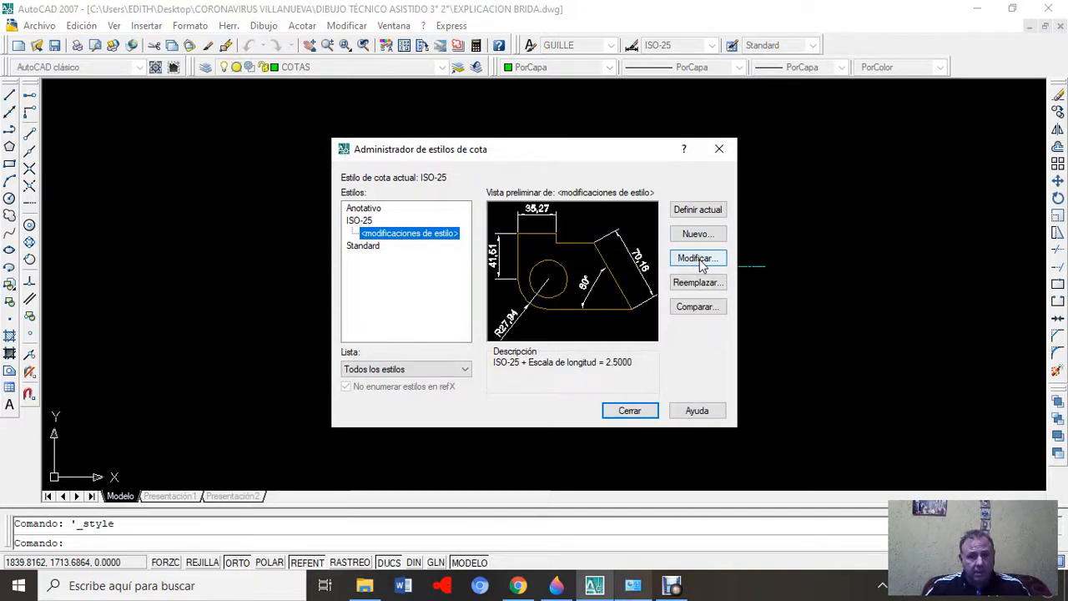
pyautogui.click(702, 262)
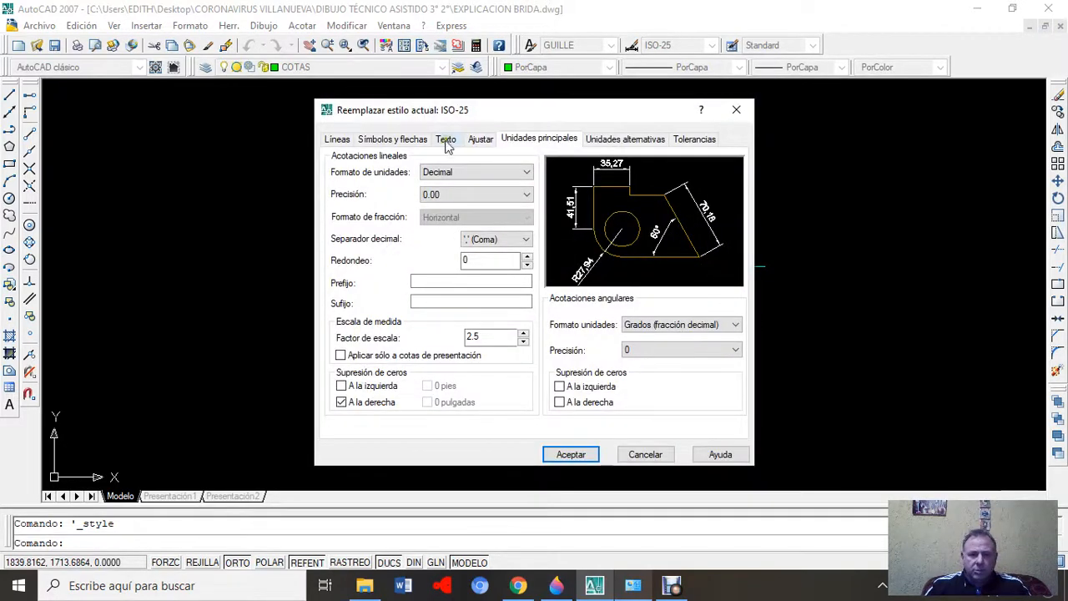
pyautogui.click(446, 140)
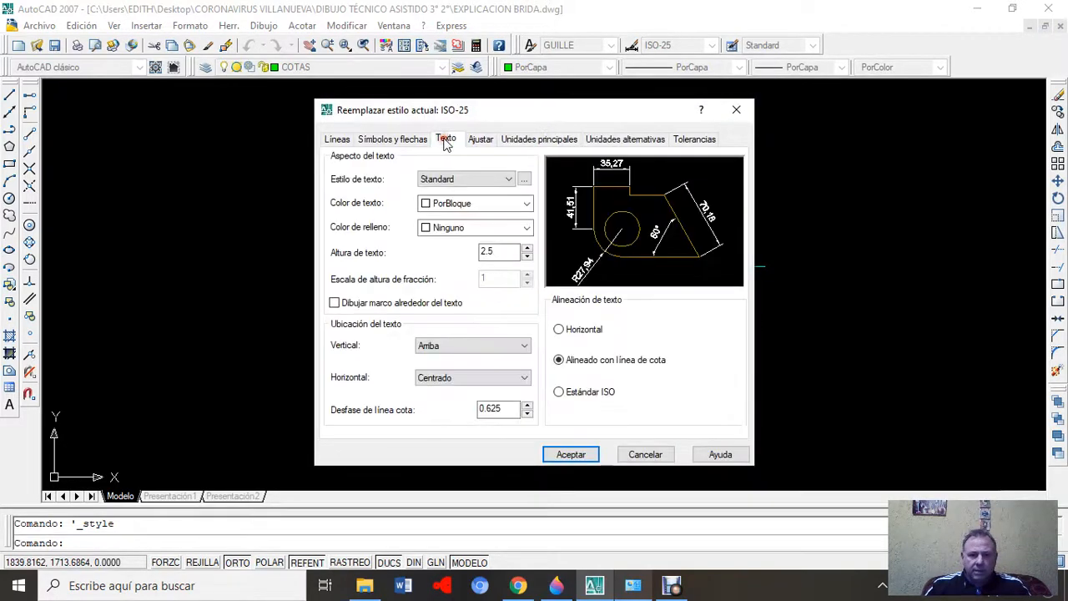
pyautogui.click(509, 181)
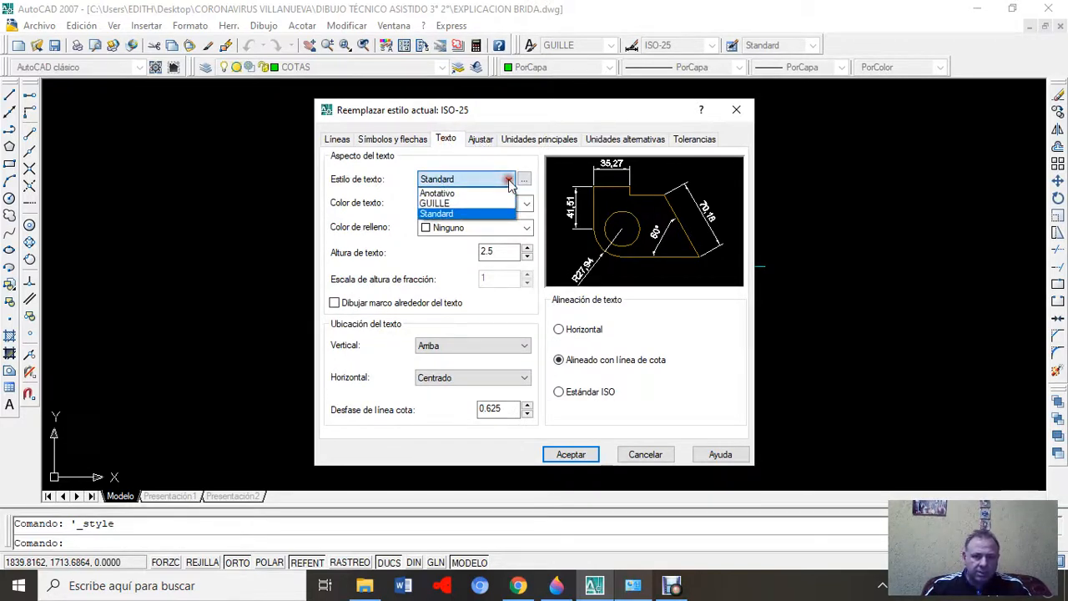
pyautogui.click(472, 204)
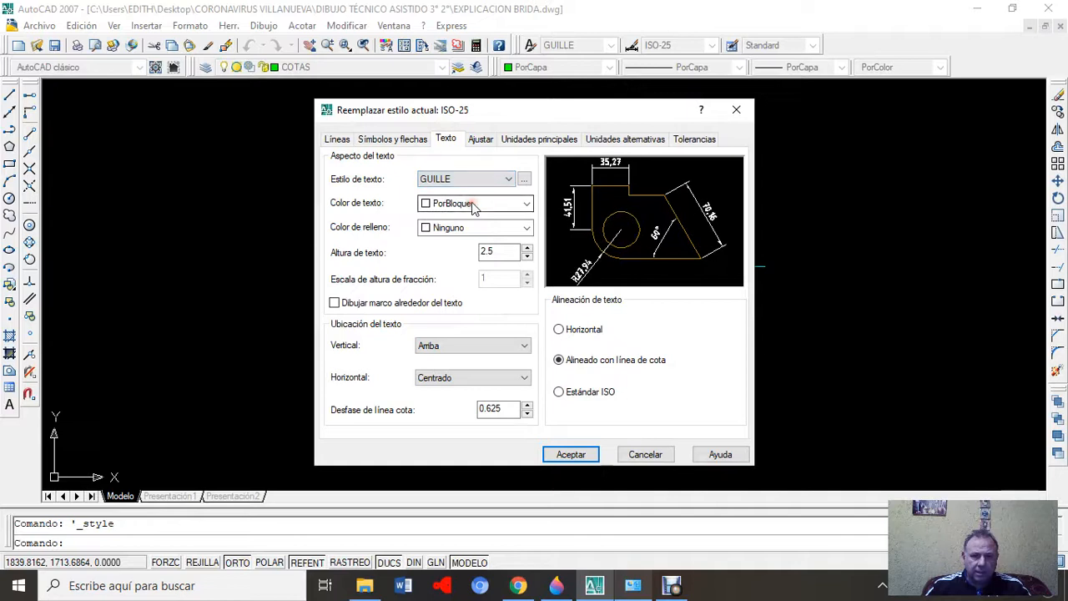
# - Set the dimension text height to 3.5 in the ISO-25 style override
pyautogui.click(503, 252)
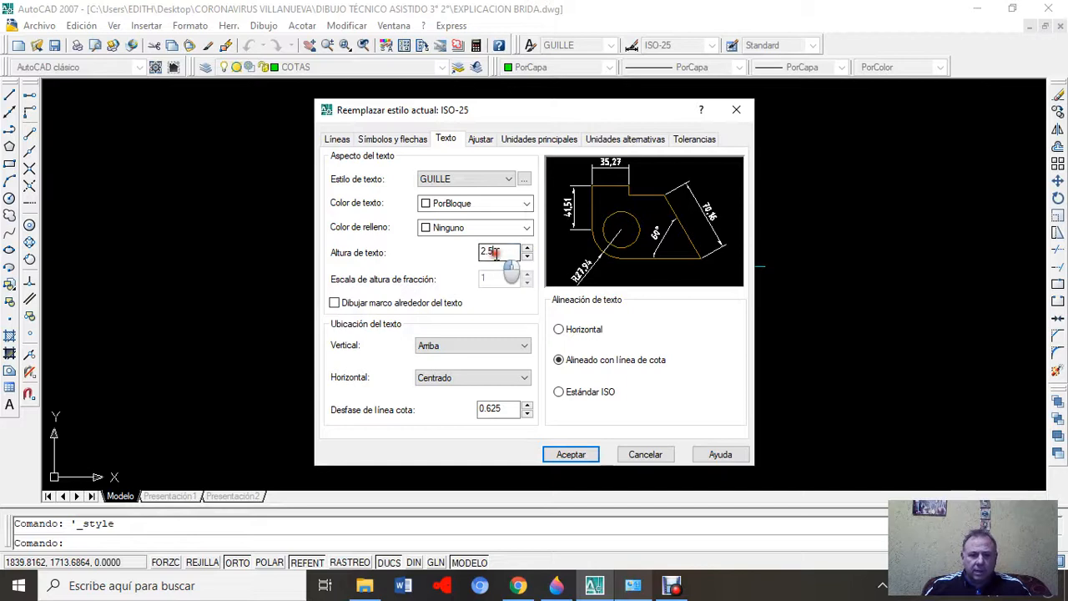
pyautogui.press('BackSpace')
pyautogui.write('3.')
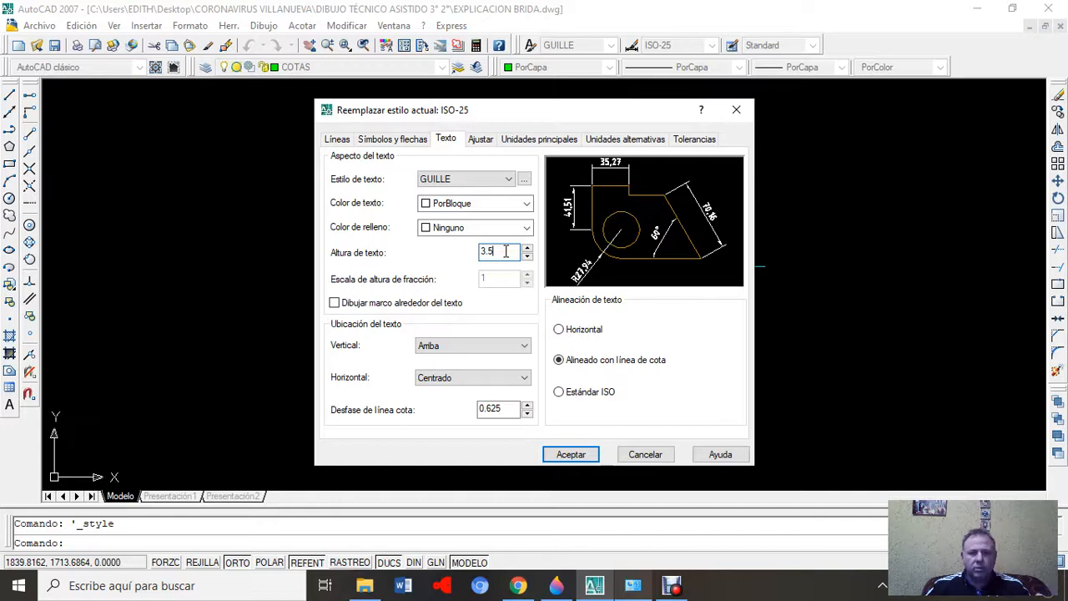
# - Set the linear dimension precision to 0 in the primary units of the ISO-25 style override
pyautogui.click(540, 140)
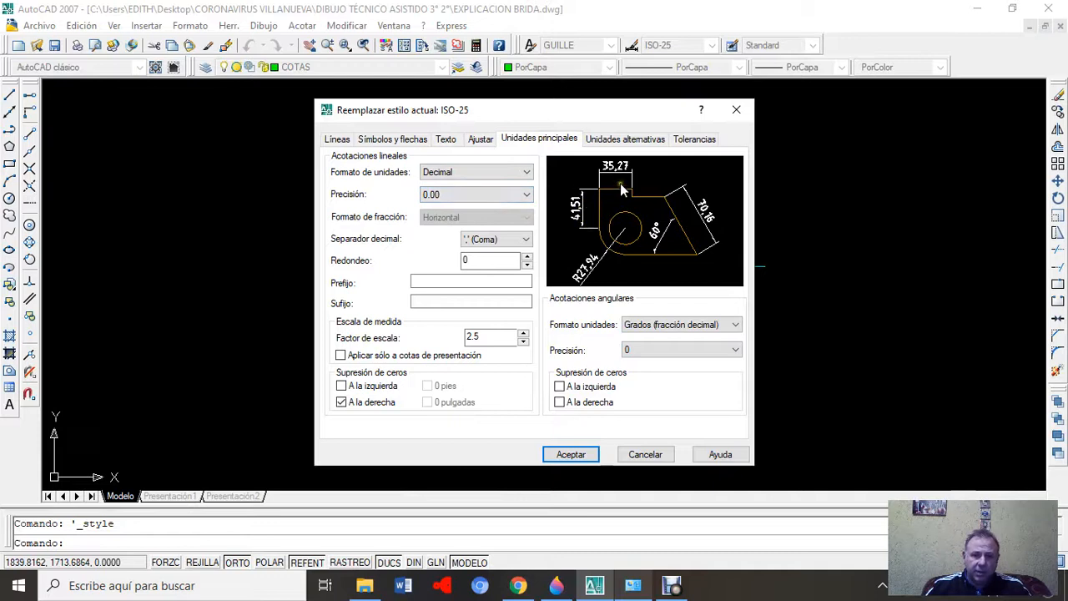
pyautogui.click(508, 195)
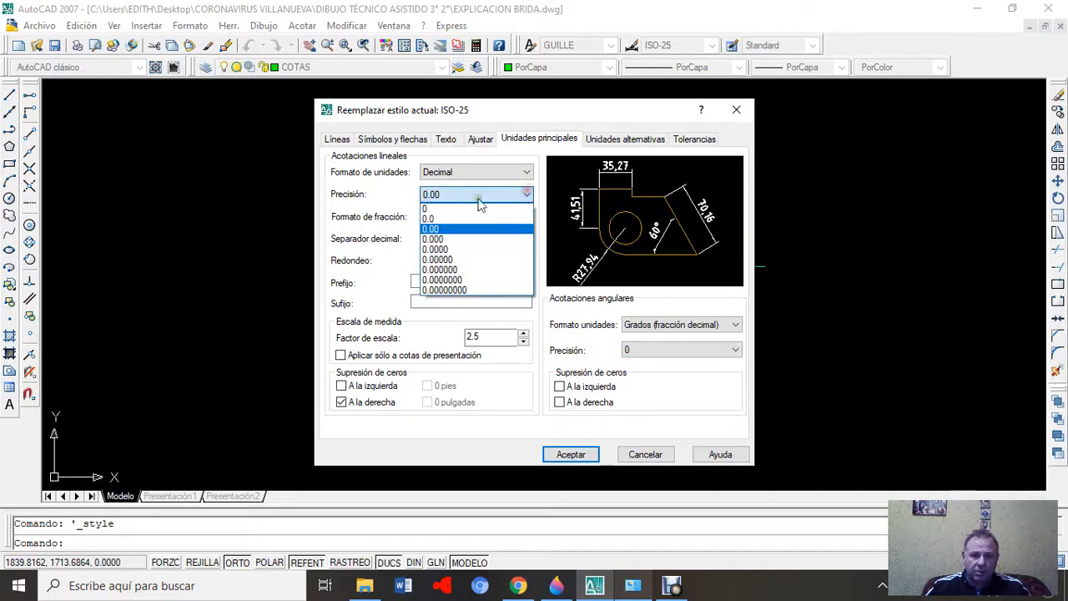
pyautogui.click(454, 210)
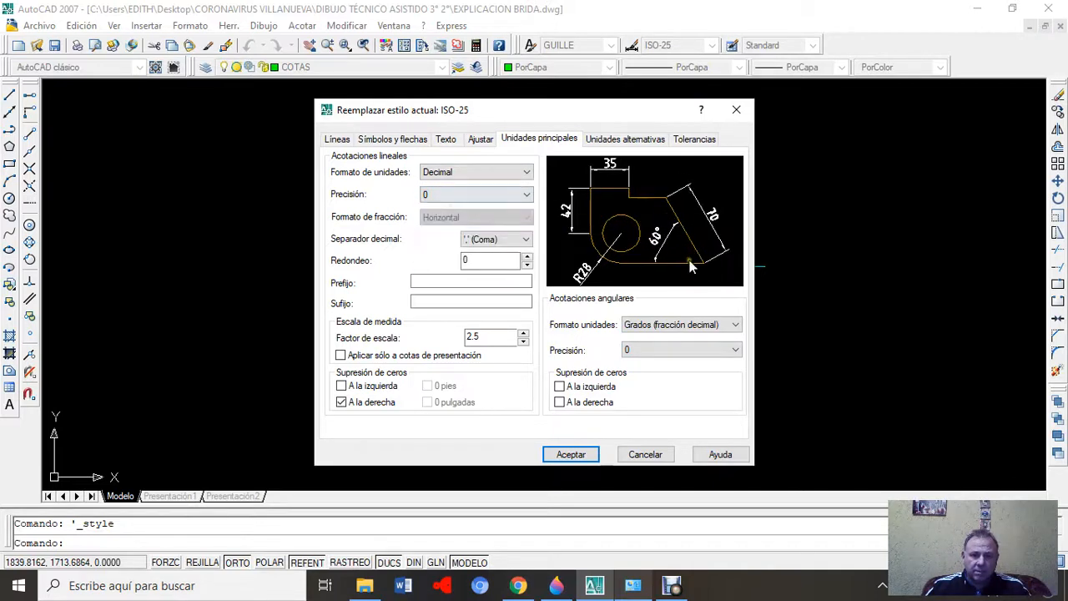
# - Try a linear dimension precision of 0.00000, set it back to 0 and return to the dimension text settings
pyautogui.click(526, 194)
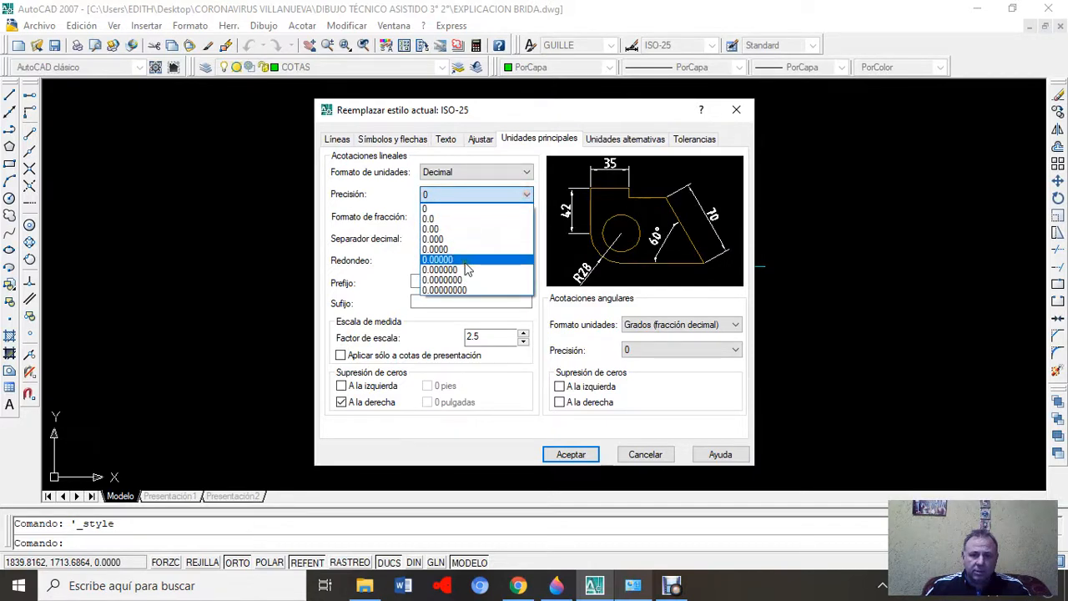
pyautogui.click(463, 259)
pyautogui.click(465, 261)
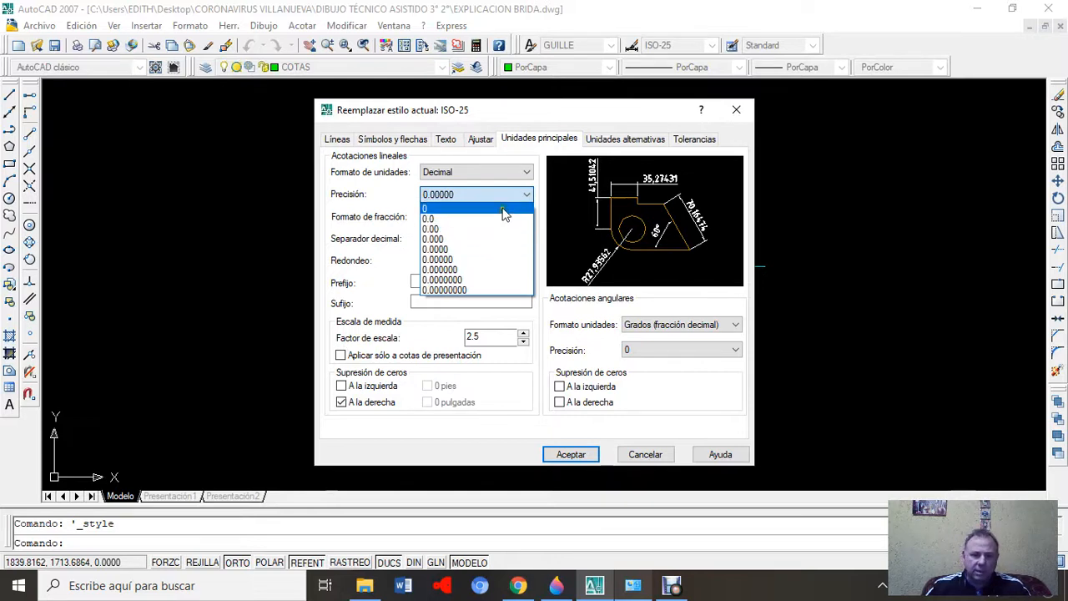
pyautogui.click(504, 209)
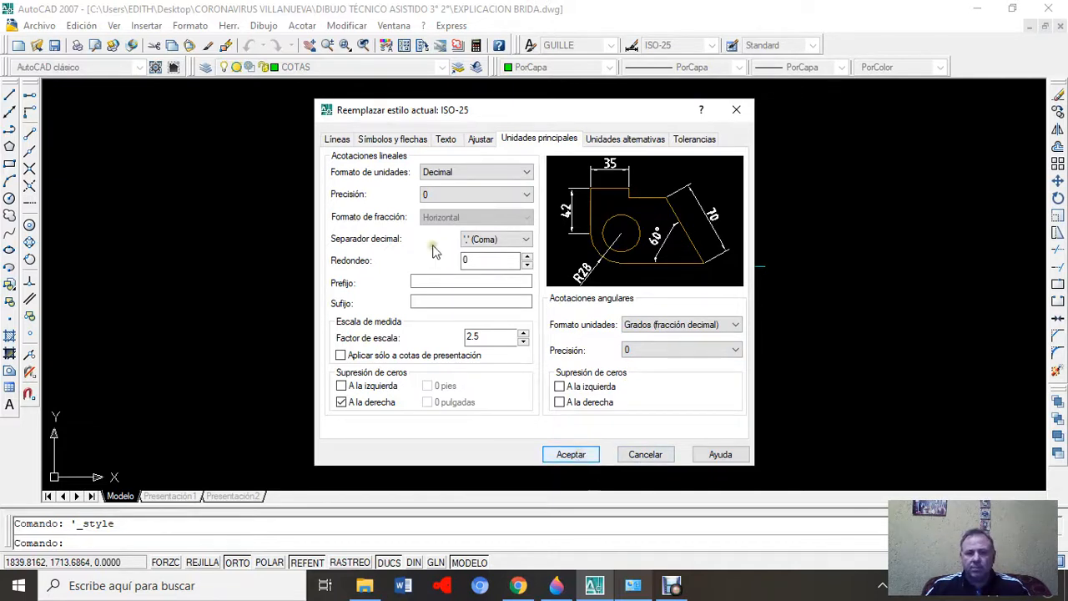
pyautogui.click(447, 139)
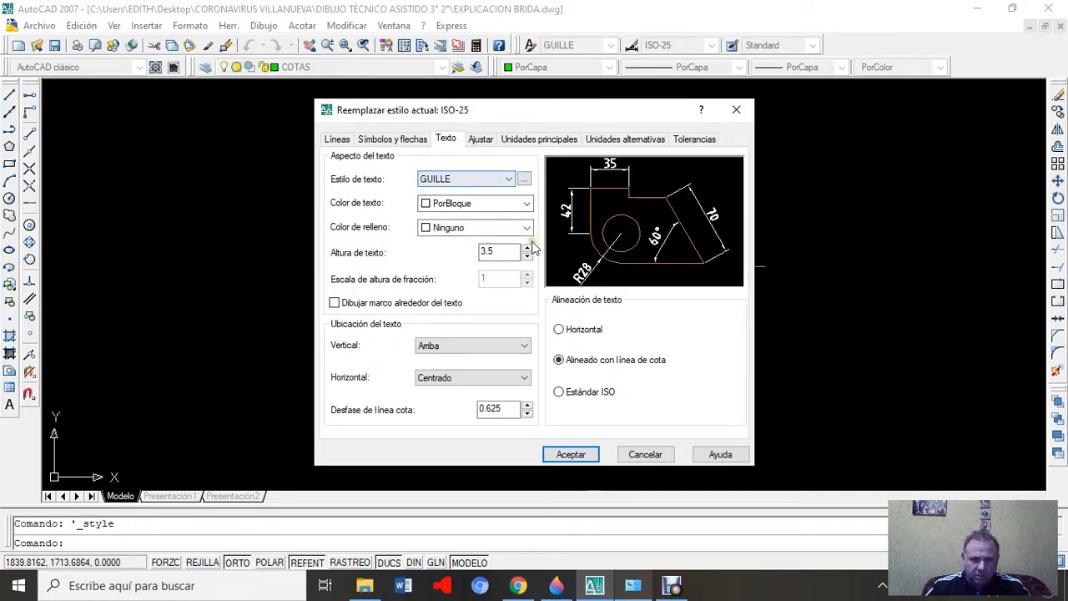
# - Accept the overrides to the ISO-25 dimension style and close the dimension style manager
pyautogui.click(572, 455)
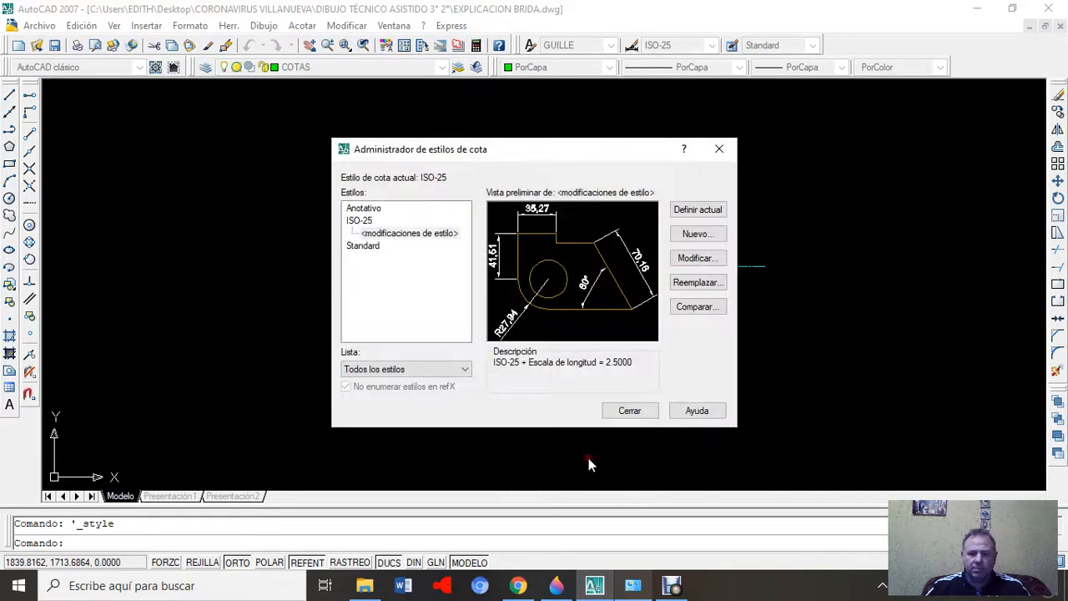
pyautogui.click(643, 410)
# - Add a vertical linear dimension across the central bore of the section view, placed just outside the flange face
pyautogui.scroll(5, 364, 236)
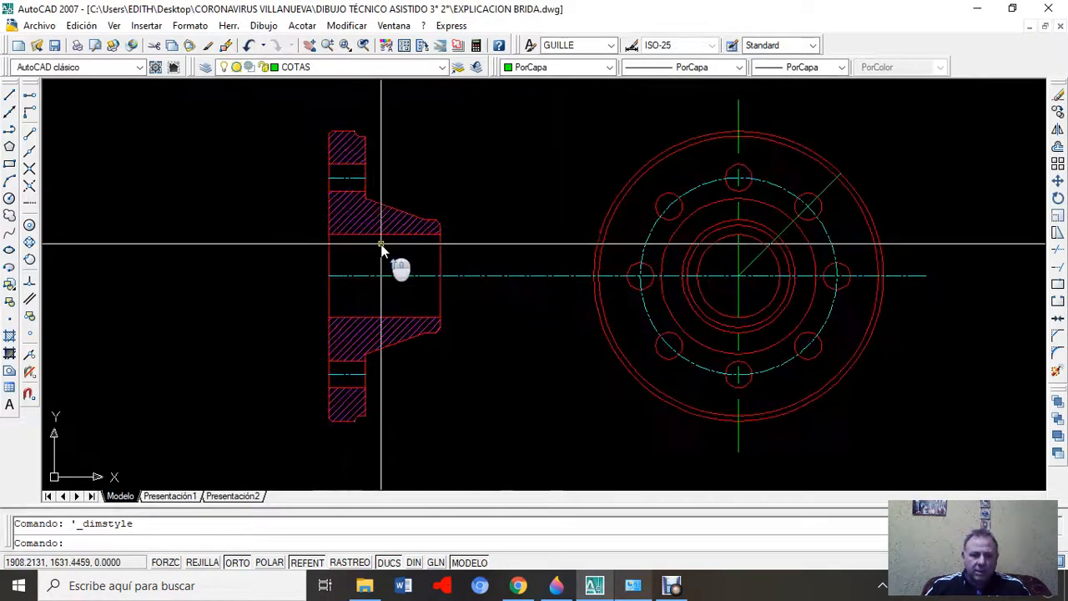
pyautogui.moveTo(444, 254); pyautogui.dragTo(420, 246, button='middle')
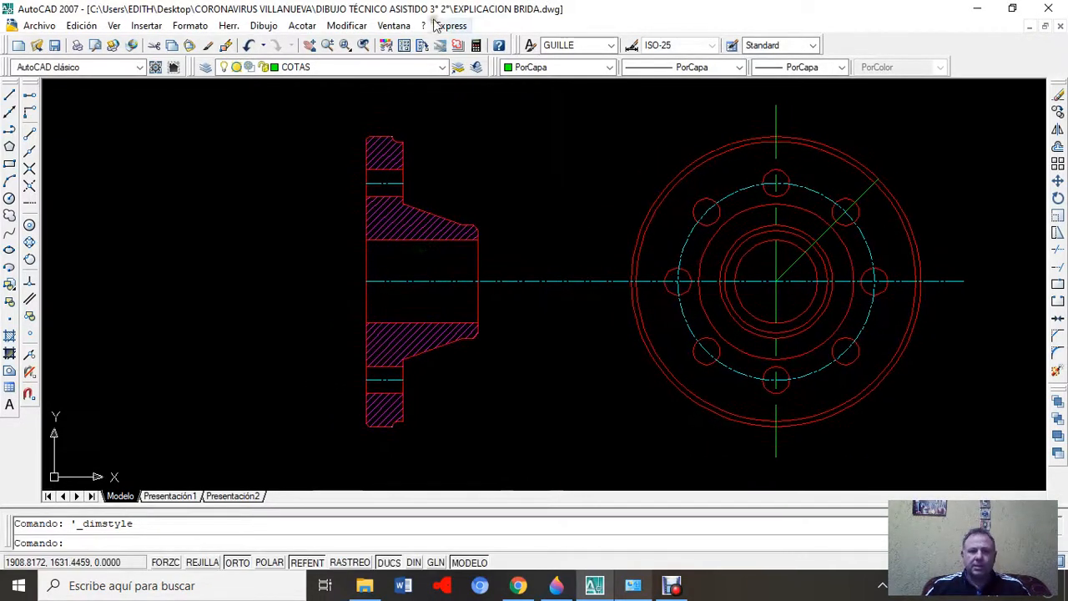
pyautogui.click(305, 28)
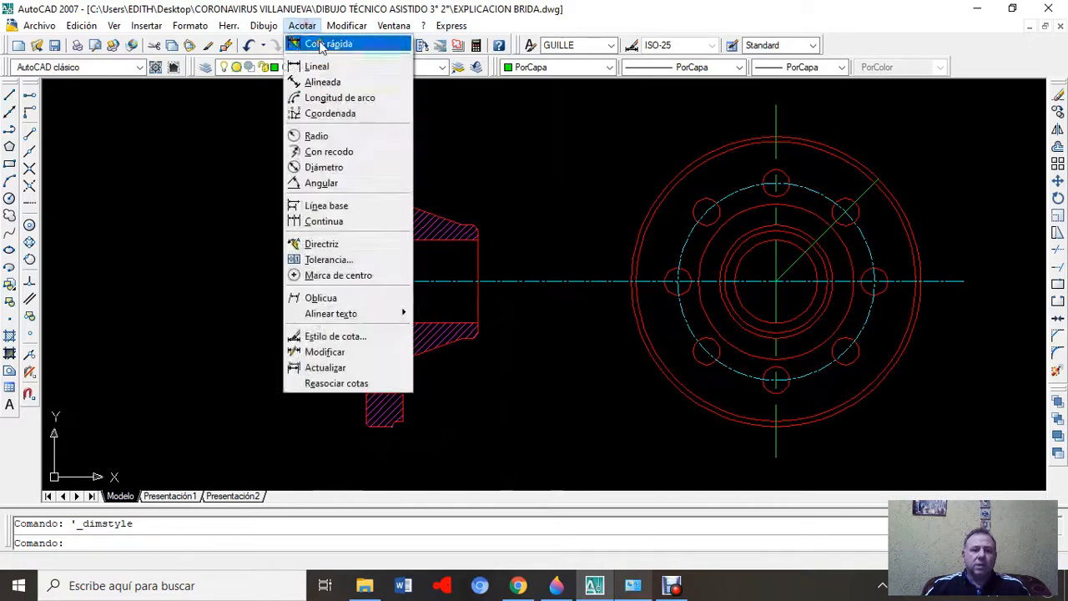
pyautogui.click(309, 65)
pyautogui.scroll(5, 368, 215)
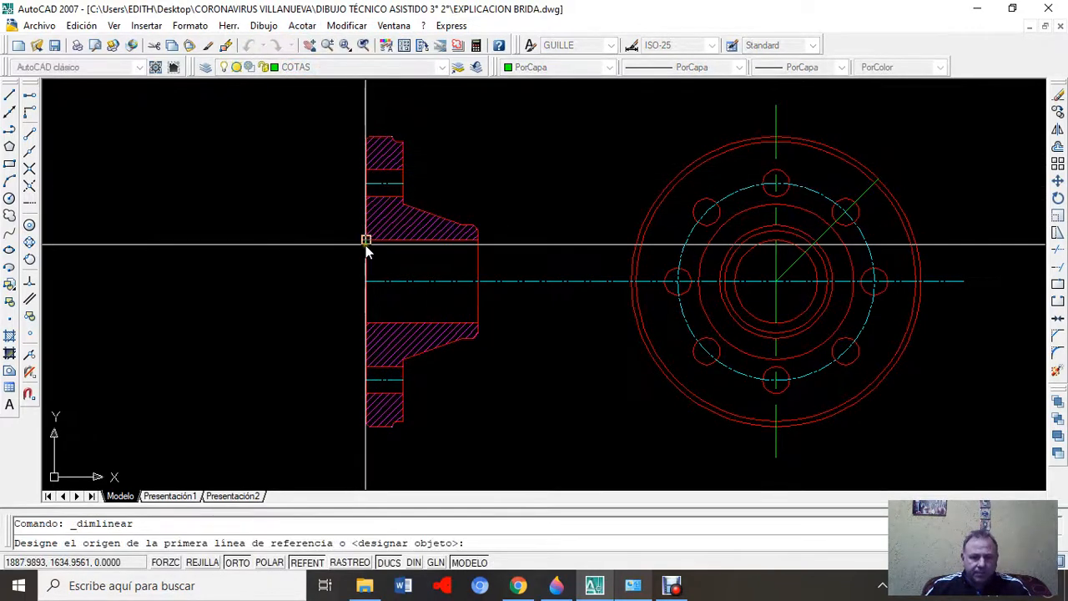
pyautogui.click(360, 221)
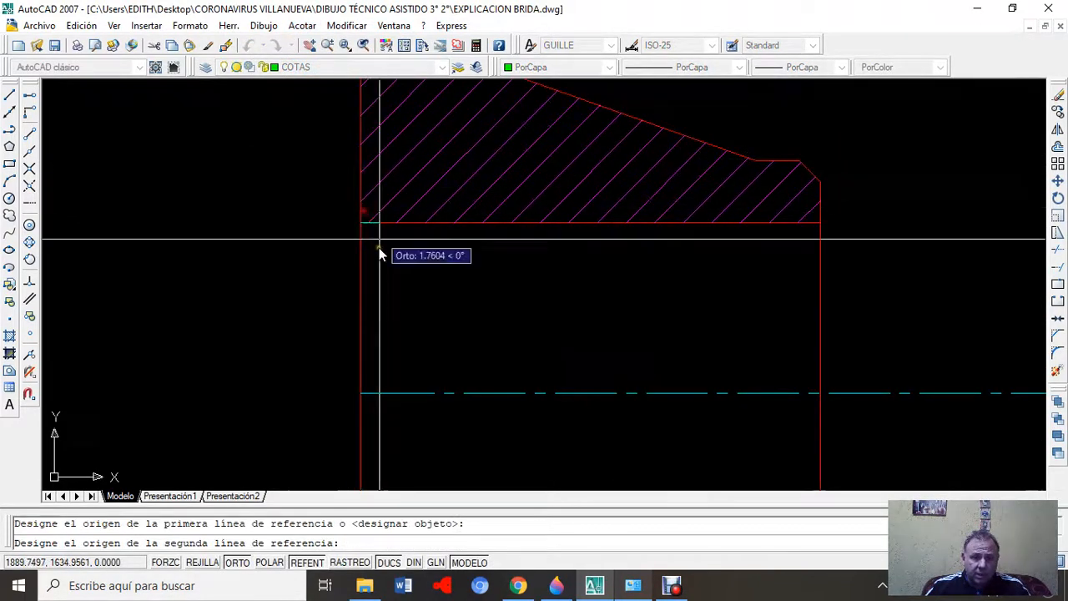
pyautogui.scroll(-3, 443, 404)
pyautogui.scroll(3, 407, 420)
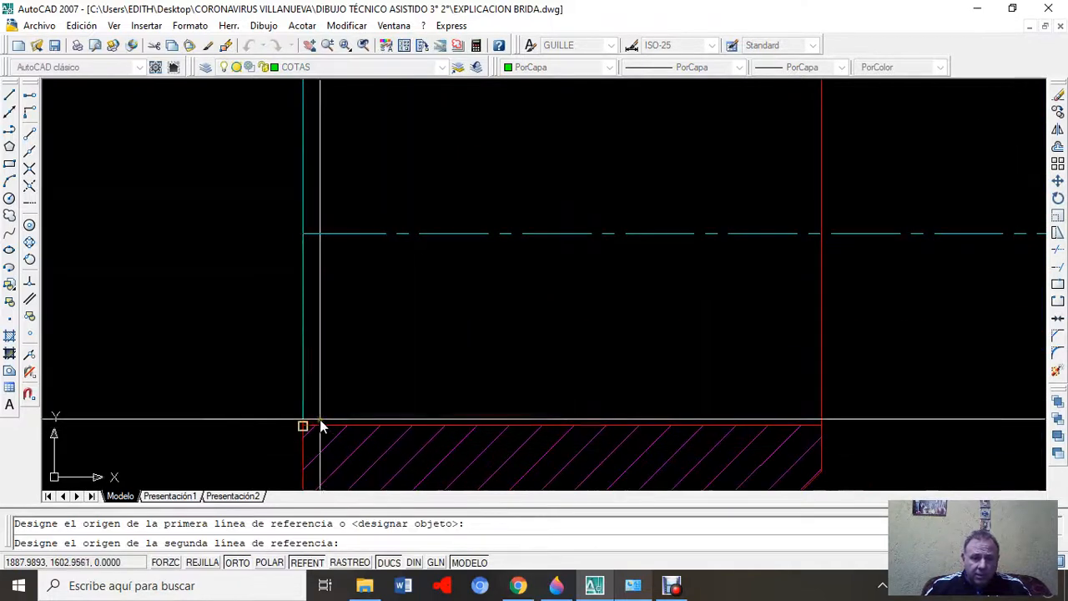
pyautogui.click(302, 425)
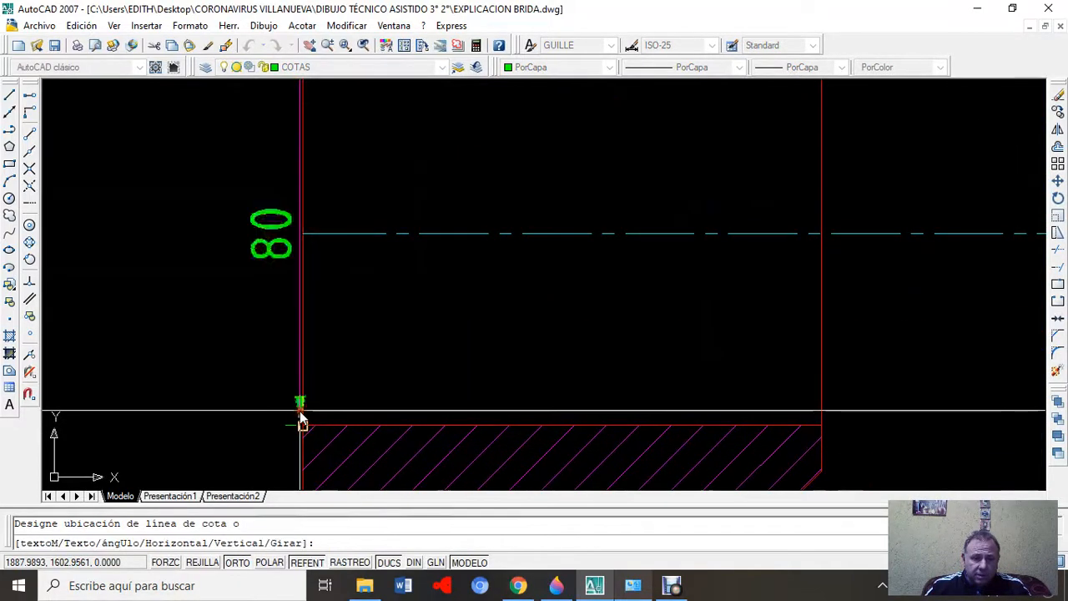
pyautogui.click(248, 406)
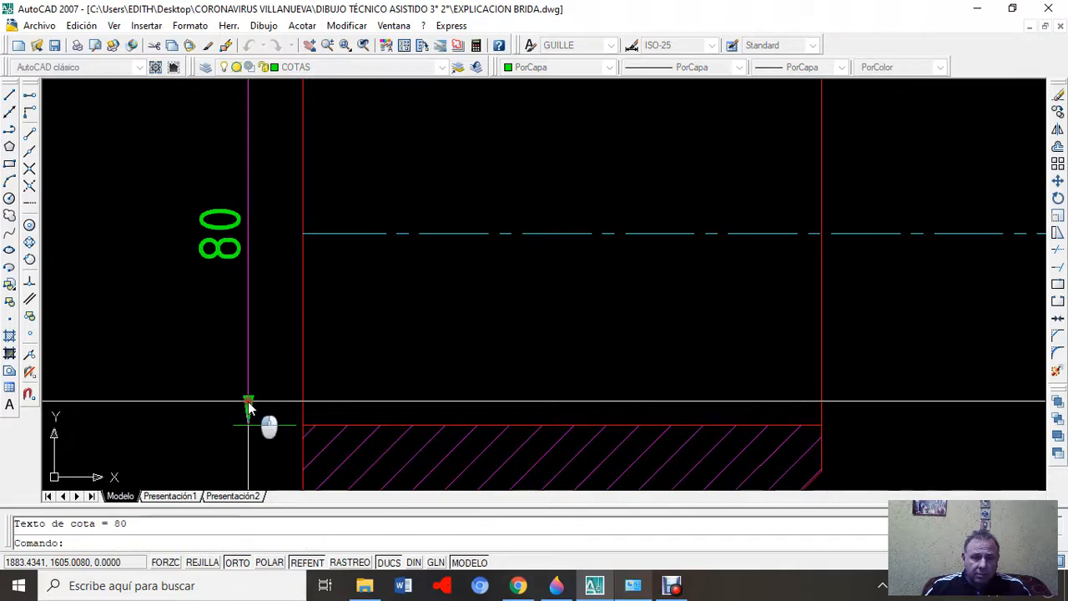
# - Turn the RAYADO hatch layer off and back on
pyautogui.scroll(-5, 389, 374)
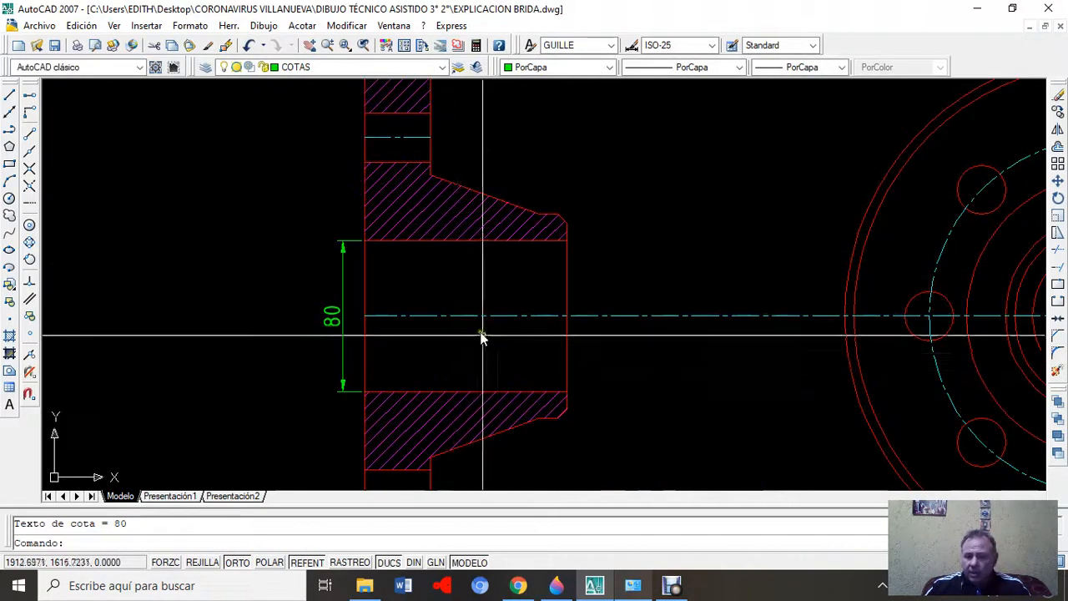
pyautogui.scroll(-2, 481, 336)
pyautogui.moveTo(603, 377)
pyautogui.mouseDown(button='middle')
pyautogui.moveTo(507, 351)
pyautogui.moveTo(518, 337)
pyautogui.mouseUp(button='middle')
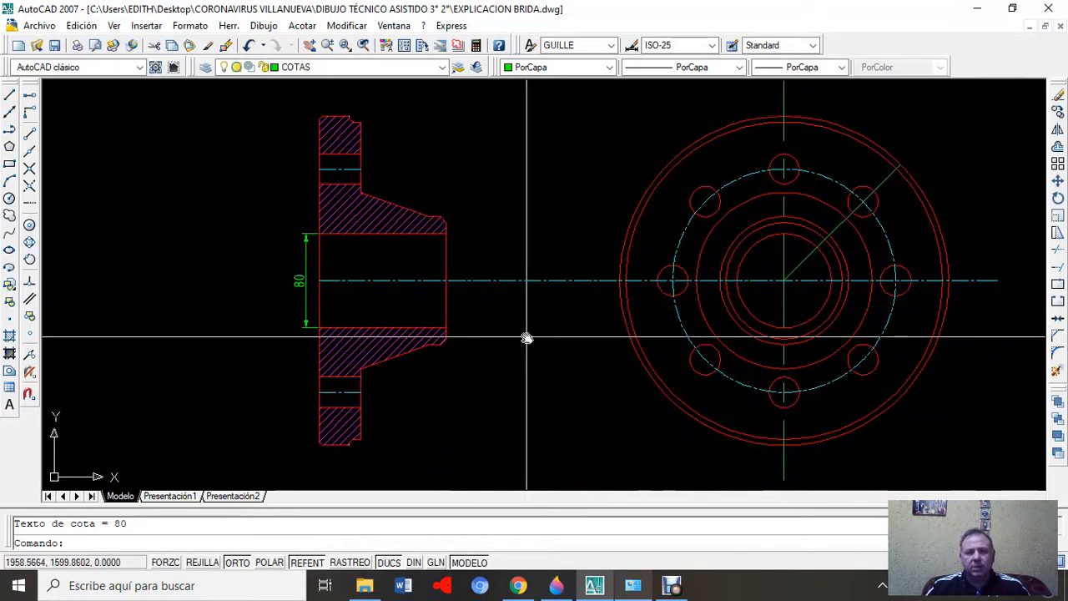
pyautogui.click(443, 67)
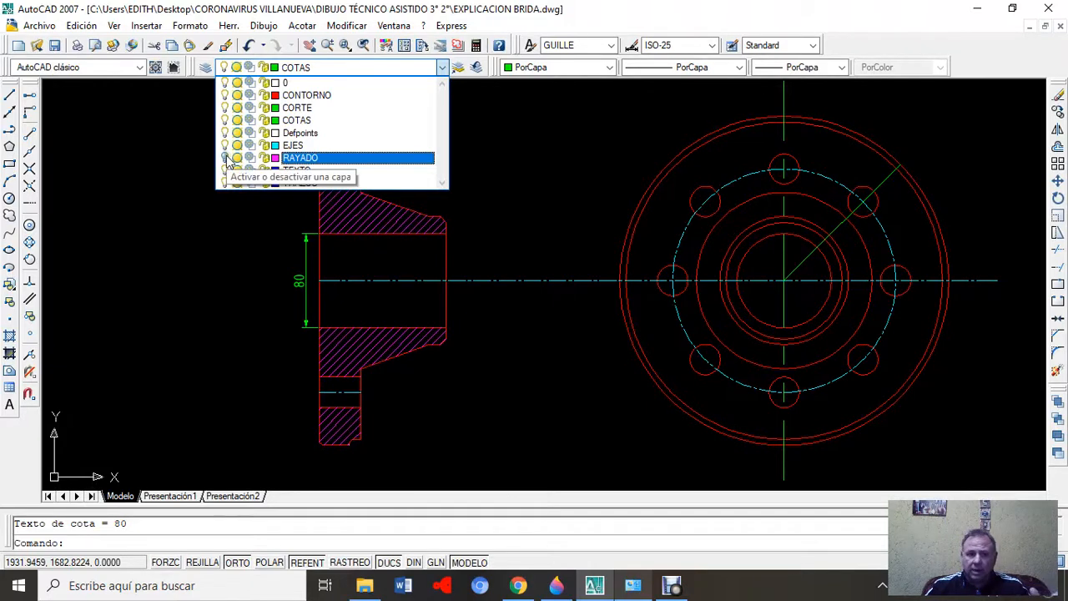
pyautogui.click(226, 158)
pyautogui.click(219, 321)
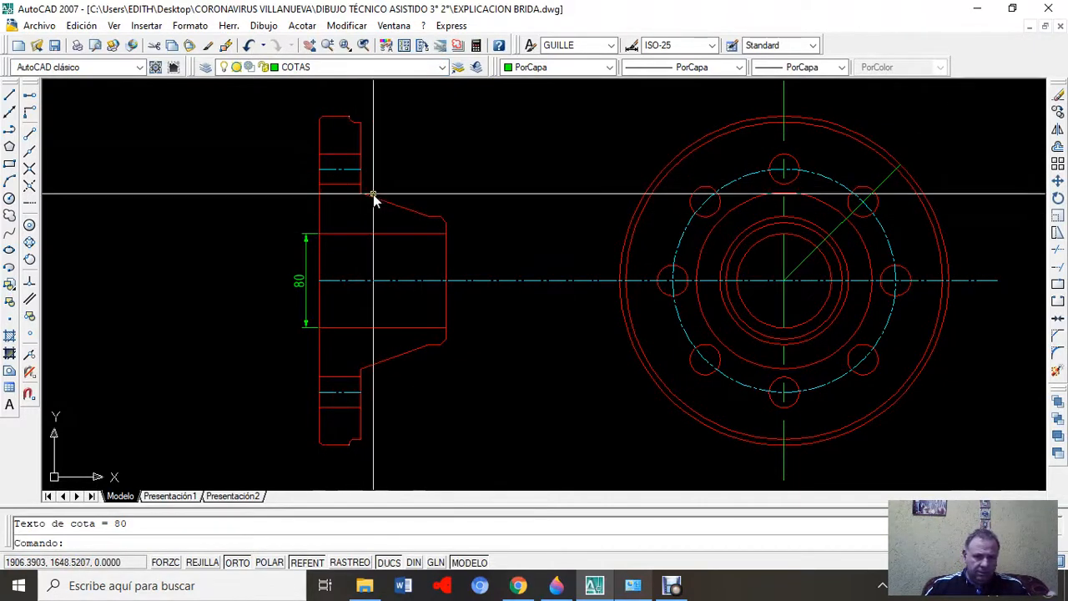
pyautogui.click(443, 68)
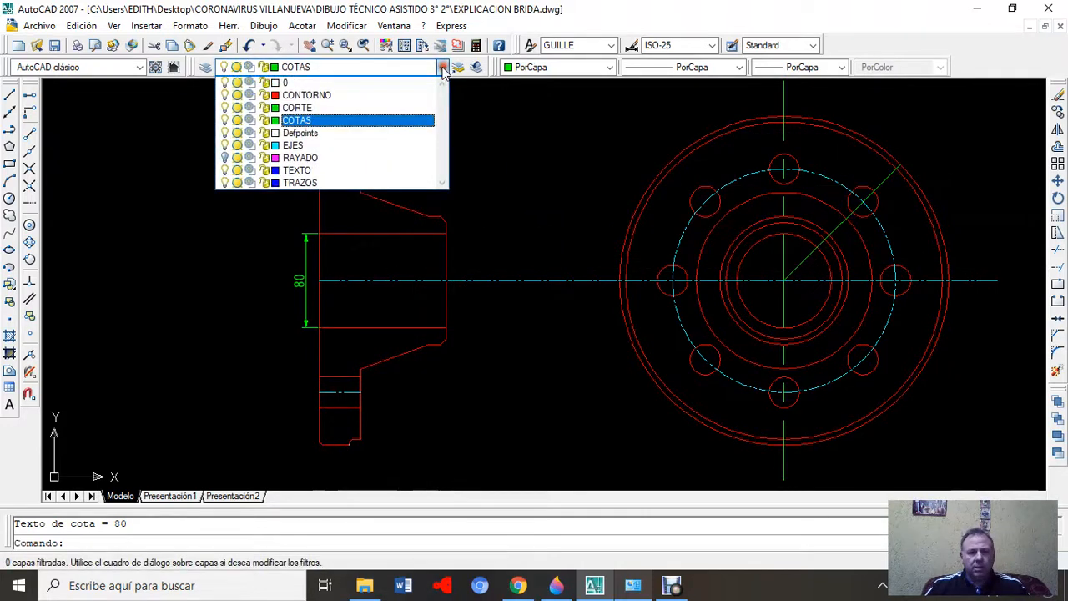
pyautogui.click(226, 159)
pyautogui.click(505, 357)
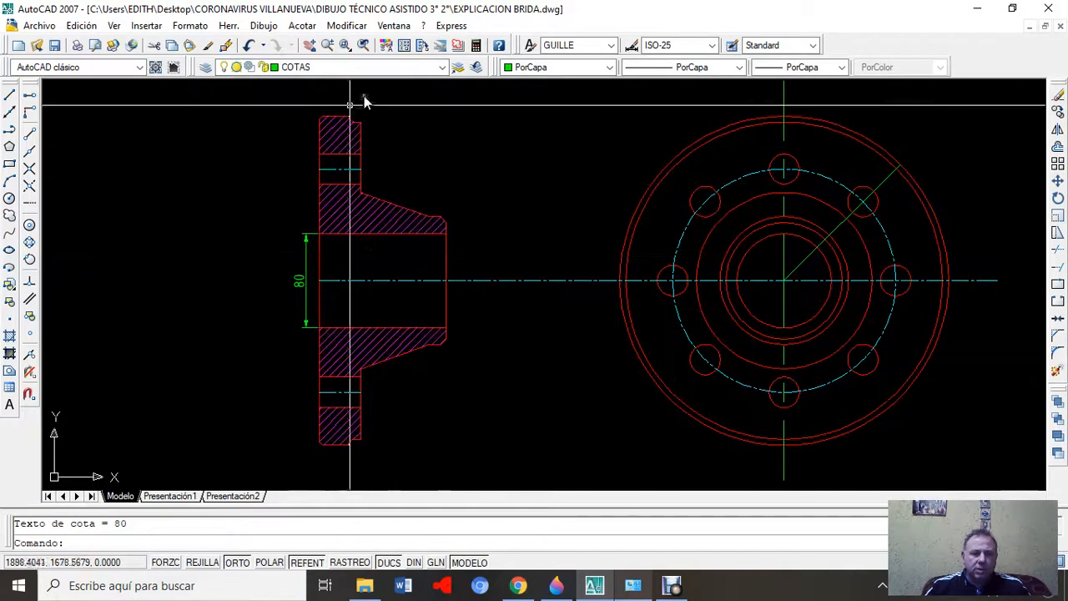
# - Add a vertical linear dimension between the upper and lower bolt-hole centrelines of the section view, outside the bore dimension
pyautogui.click(303, 26)
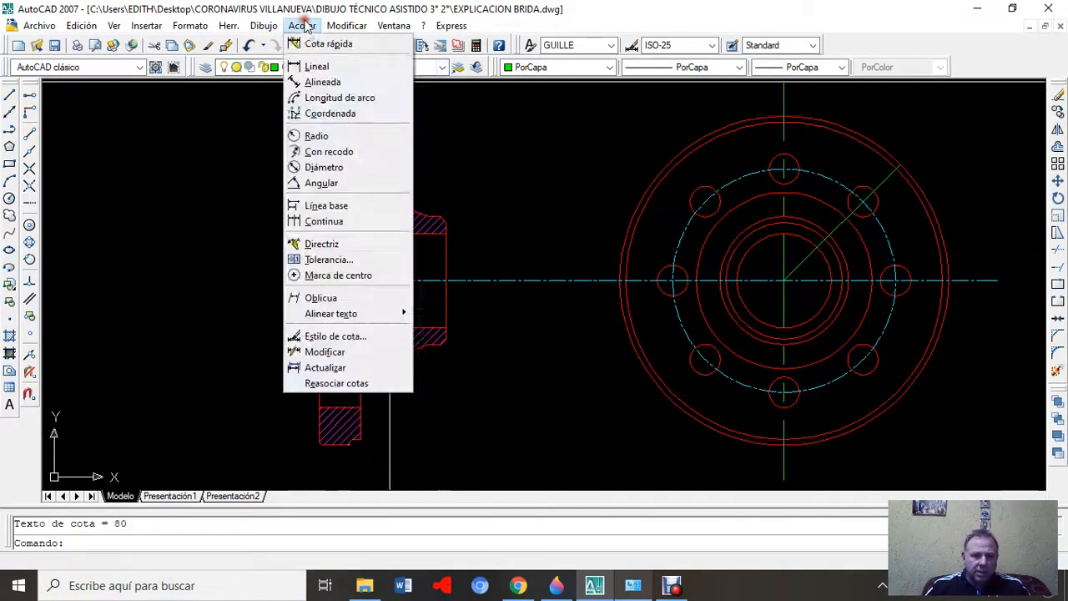
pyautogui.click(314, 66)
pyautogui.click(318, 169)
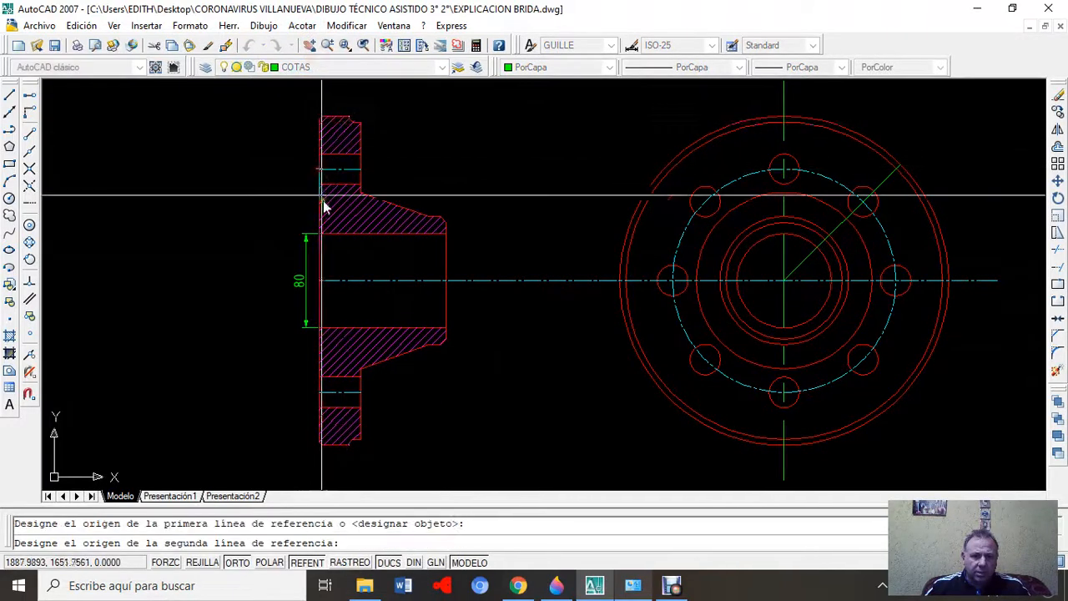
pyautogui.click(320, 393)
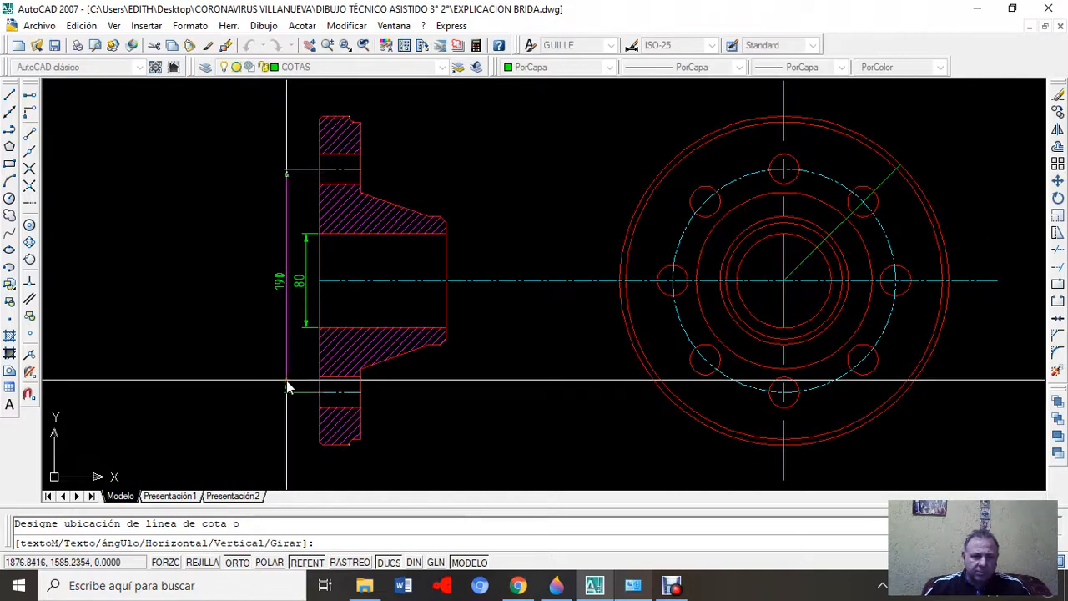
pyautogui.click(286, 380)
# - Adjust the text placement of the bolt-hole centre distance dimension, centred above its dimension line, and clear the selection
pyautogui.scroll(3, 347, 292)
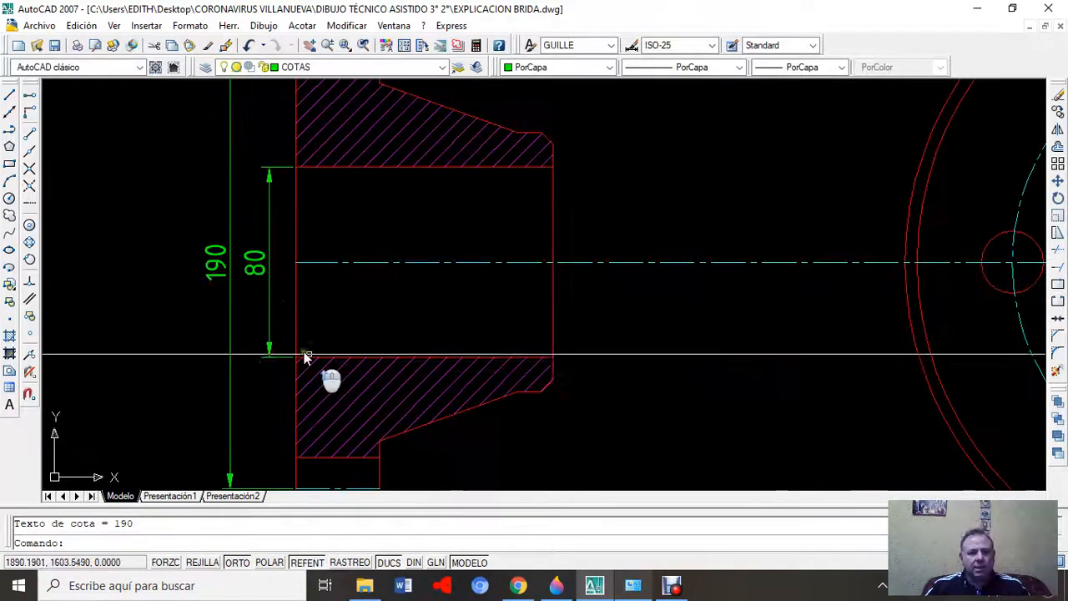
pyautogui.scroll(-3, 281, 324)
pyautogui.scroll(1, 296, 322)
pyautogui.click(247, 245)
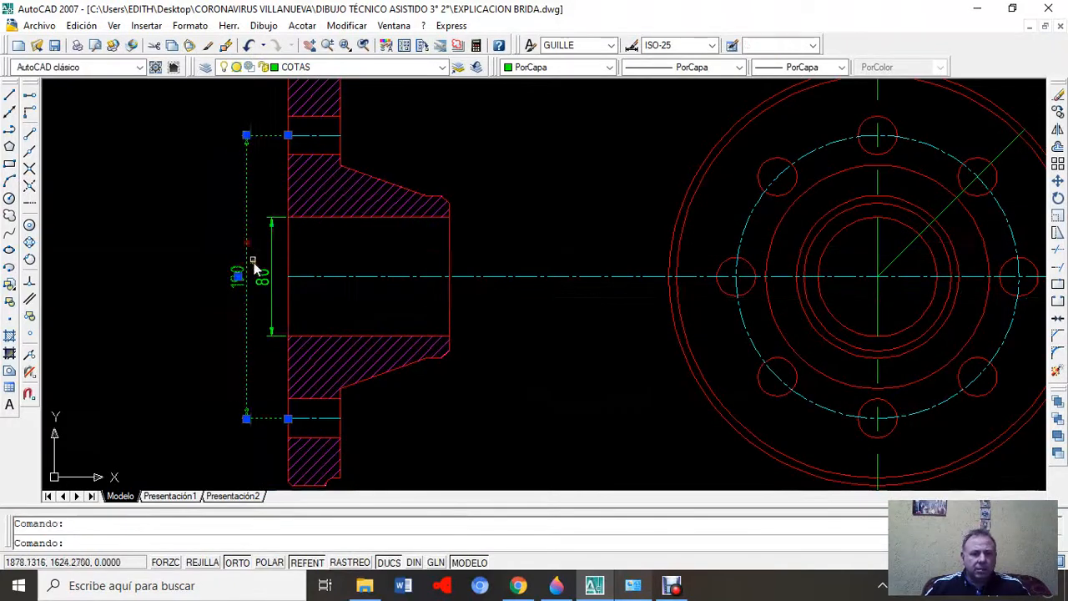
pyautogui.click(239, 276)
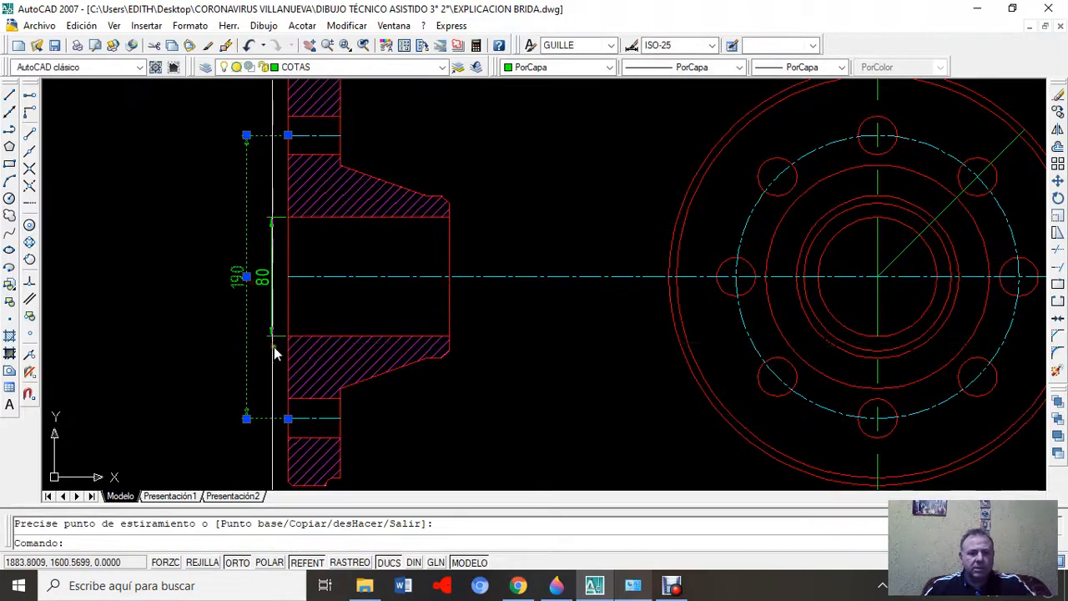
pyautogui.press('Escape')
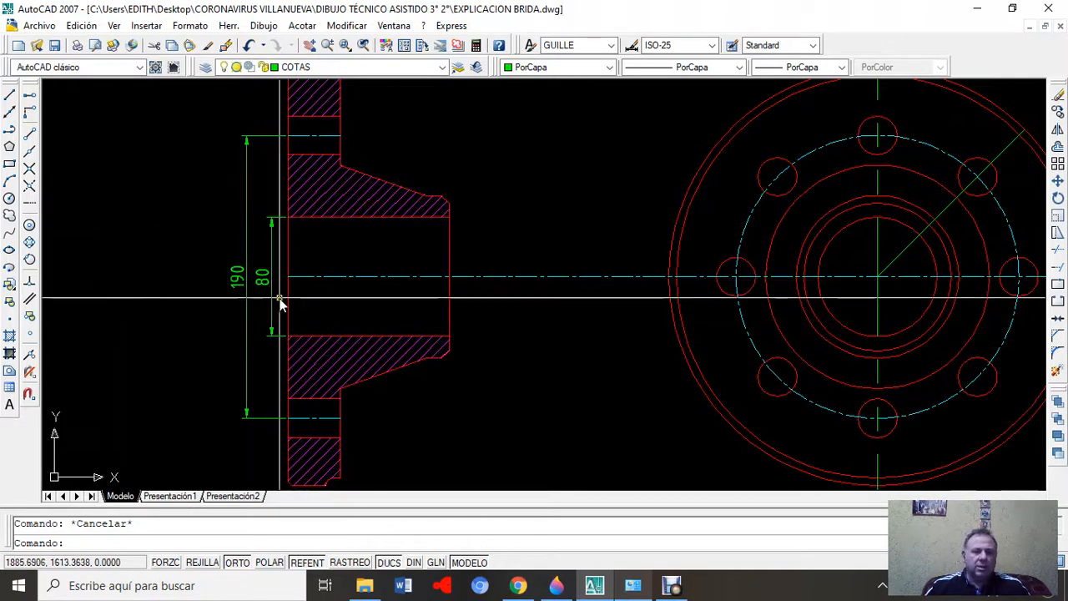
# - Add a vertical linear dimension for the flange's overall outer diameter in the section view, outside the bolt-hole centre distance dimension
pyautogui.scroll(-2, 340, 275)
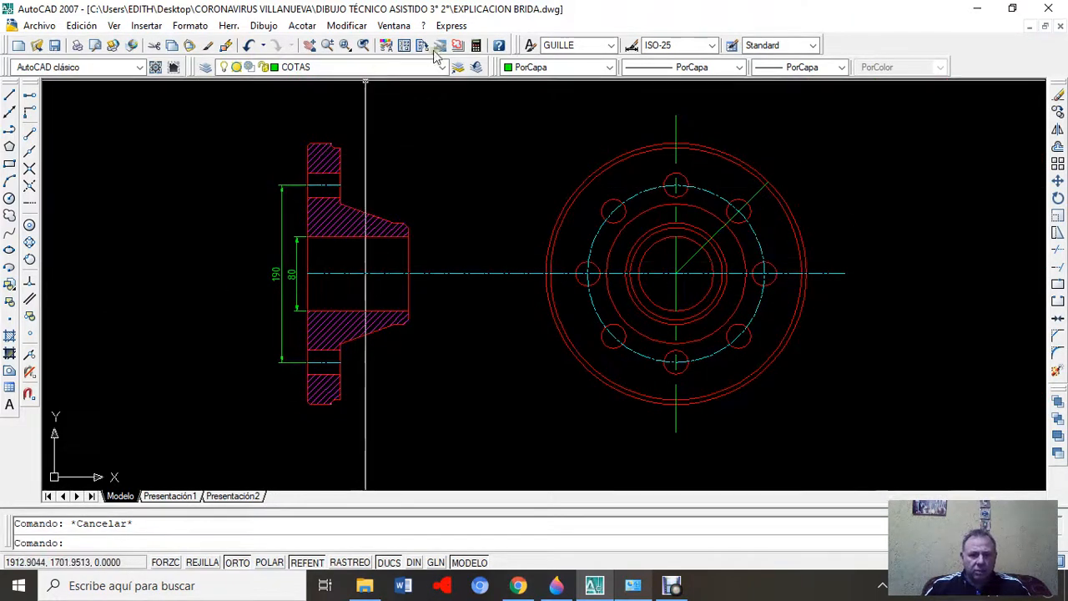
pyautogui.click(302, 25)
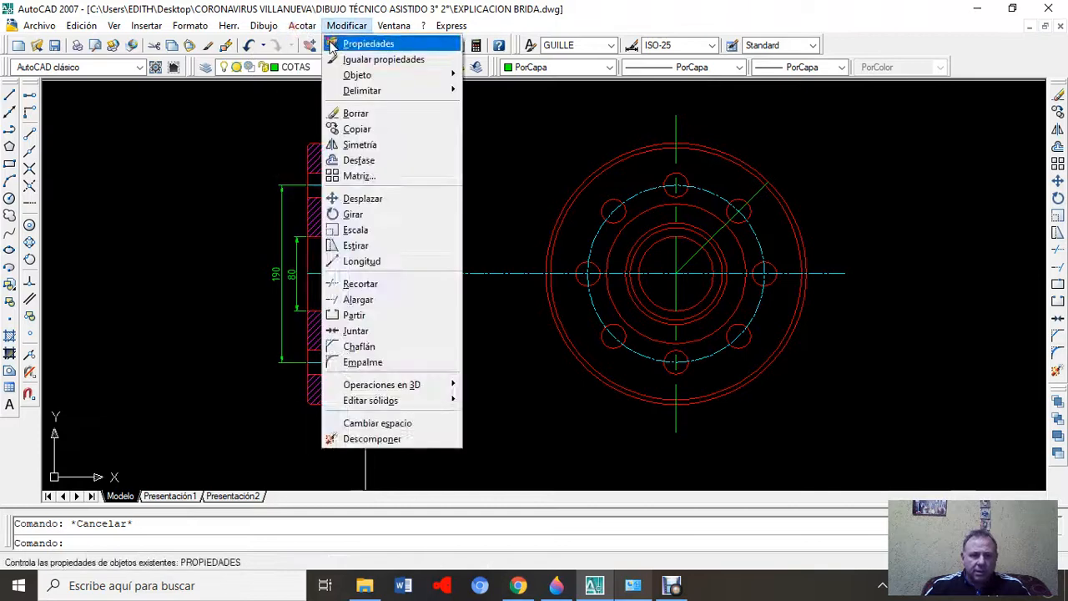
pyautogui.click(310, 67)
pyautogui.scroll(4, 317, 132)
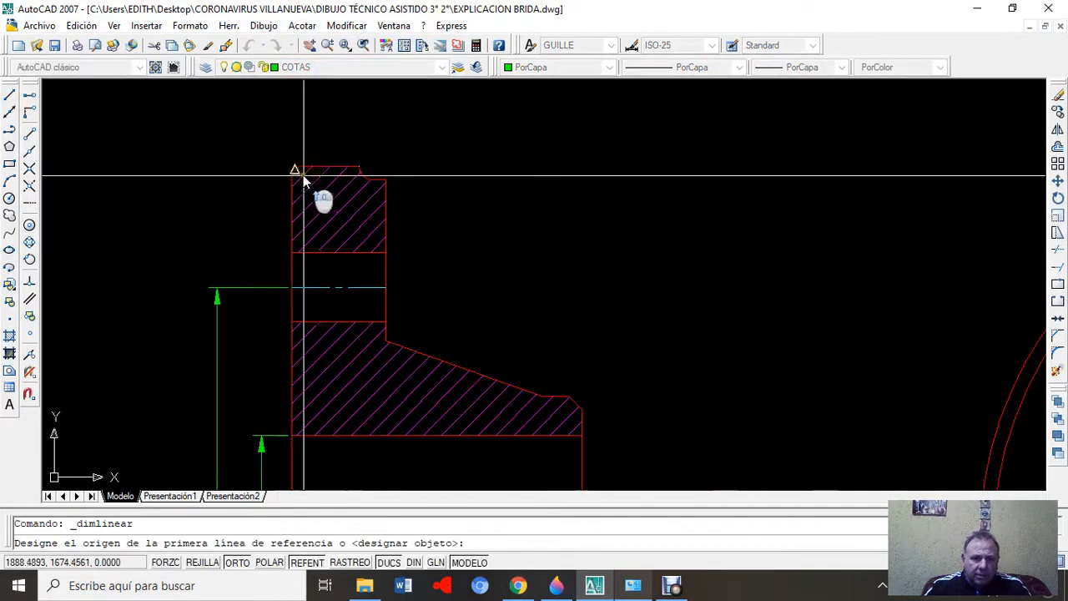
pyautogui.click(297, 167)
pyautogui.scroll(-2, 295, 368)
pyautogui.moveTo(313, 442); pyautogui.dragTo(360, 185, button='middle')
pyautogui.scroll(3, 350, 410)
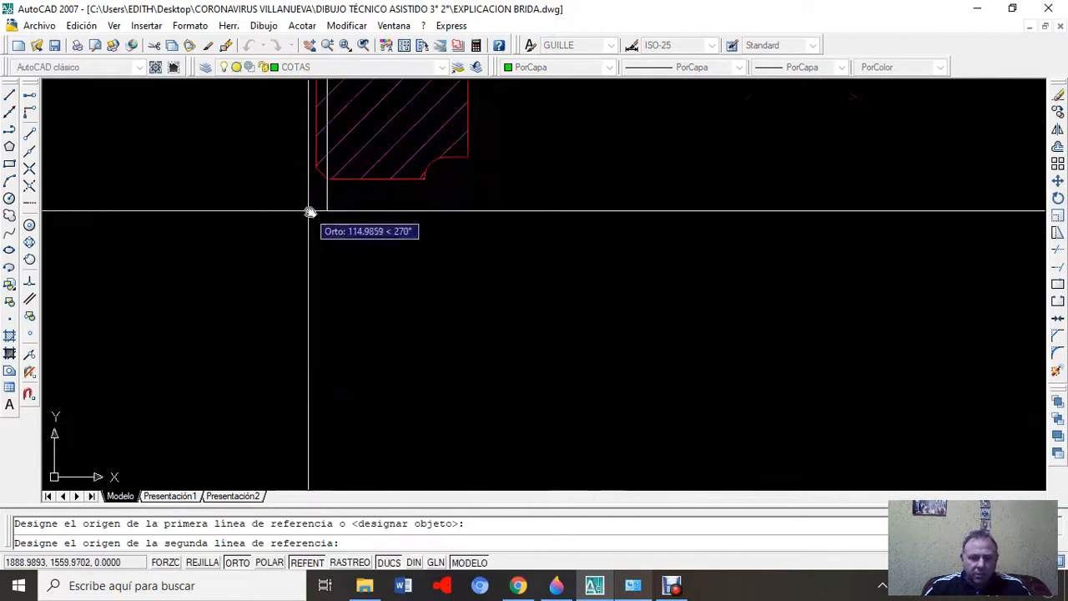
pyautogui.click(330, 186)
pyautogui.scroll(-3, 317, 221)
pyautogui.moveTo(271, 240); pyautogui.dragTo(341, 375, button='middle')
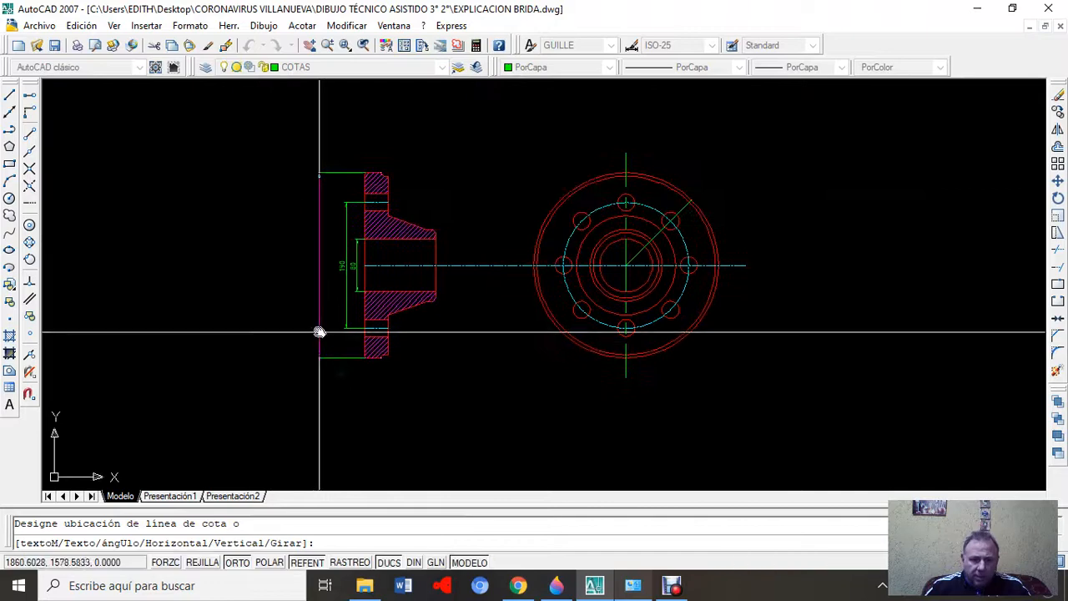
pyautogui.scroll(5, 334, 331)
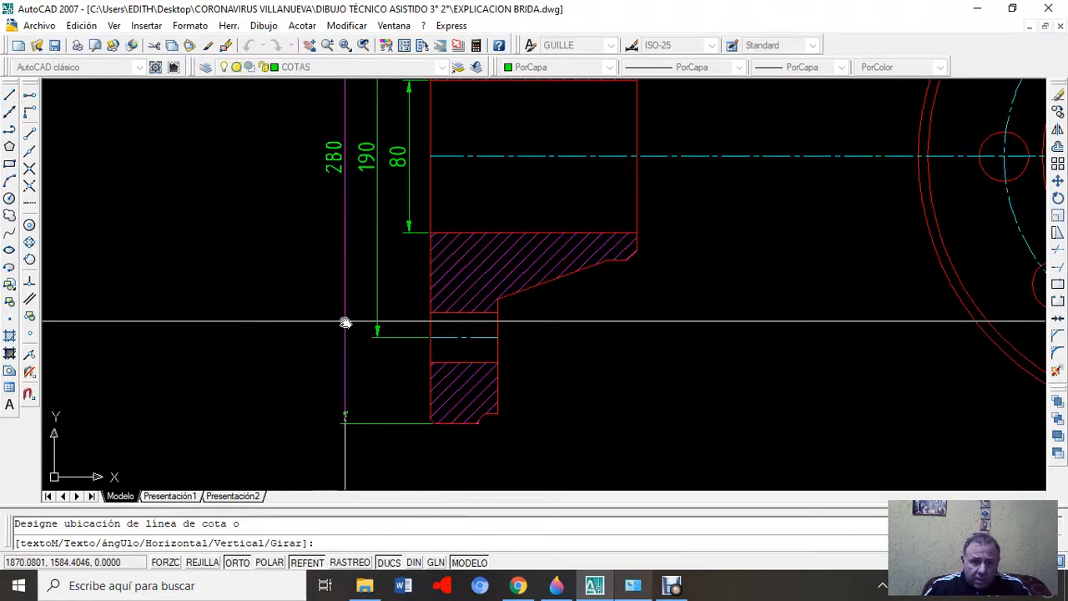
pyautogui.click(346, 323)
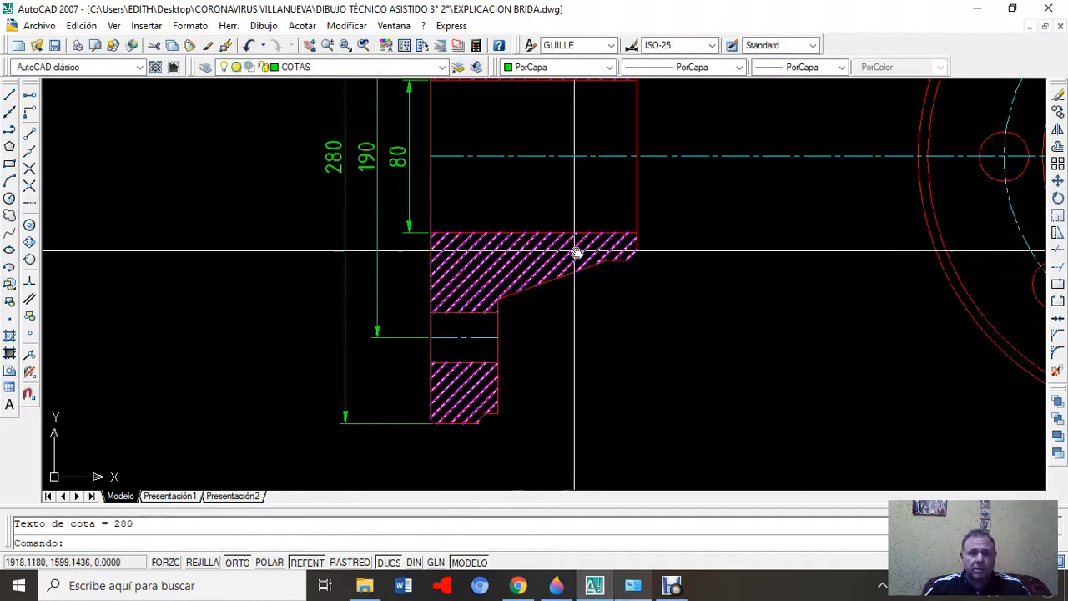
# - Switch to BRIDA.dwg, examine how the finished flange's section and front views are dimensioned, and return to EXPLICACION BRIDA.dwg
pyautogui.scroll(-4, 687, 309)
pyautogui.moveTo(697, 282); pyautogui.dragTo(445, 305, button='middle')
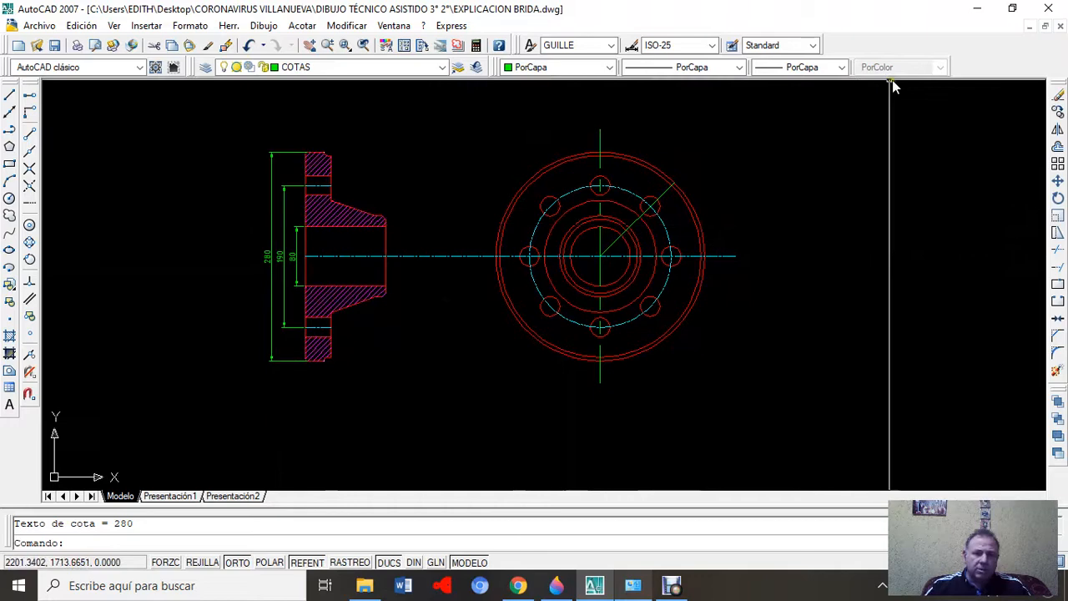
pyautogui.click(1028, 27)
pyautogui.click(124, 491)
pyautogui.scroll(2, 407, 266)
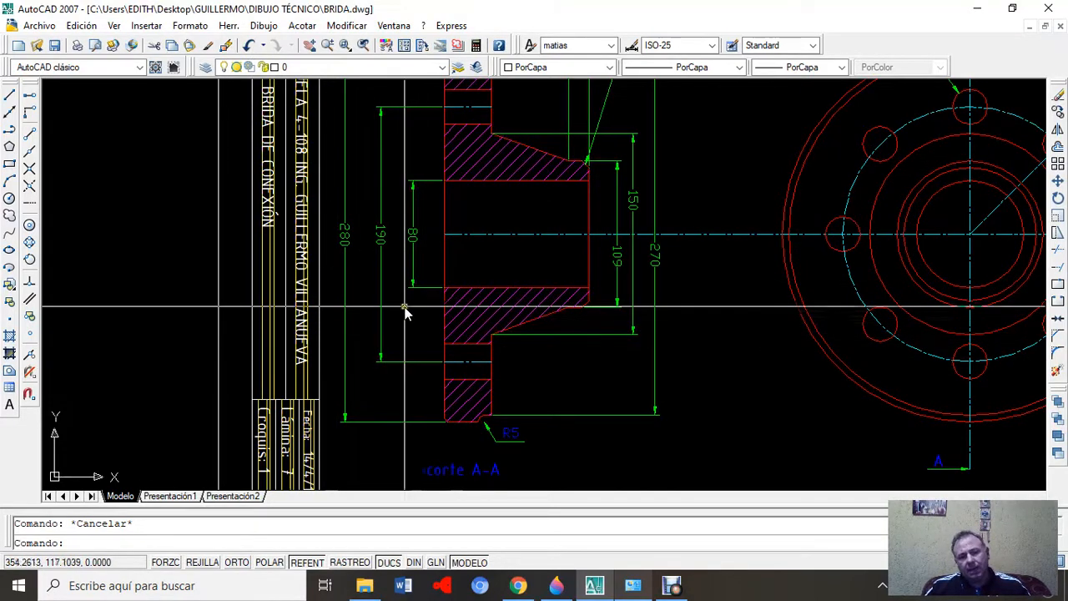
pyautogui.scroll(-3, 428, 276)
pyautogui.moveTo(428, 270); pyautogui.dragTo(468, 345, button='middle')
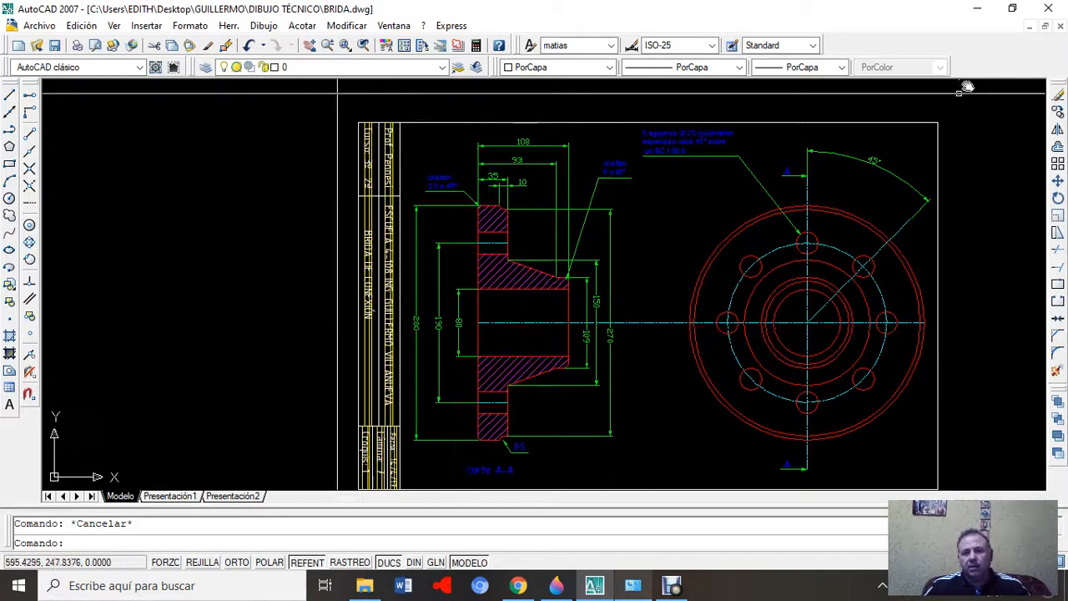
pyautogui.click(1028, 26)
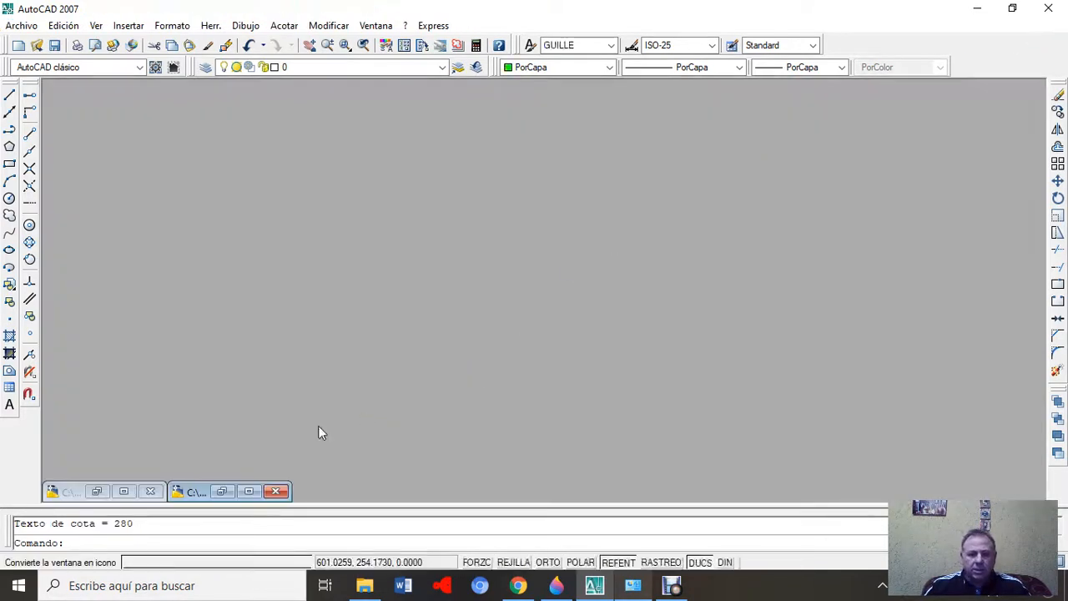
pyautogui.click(249, 495)
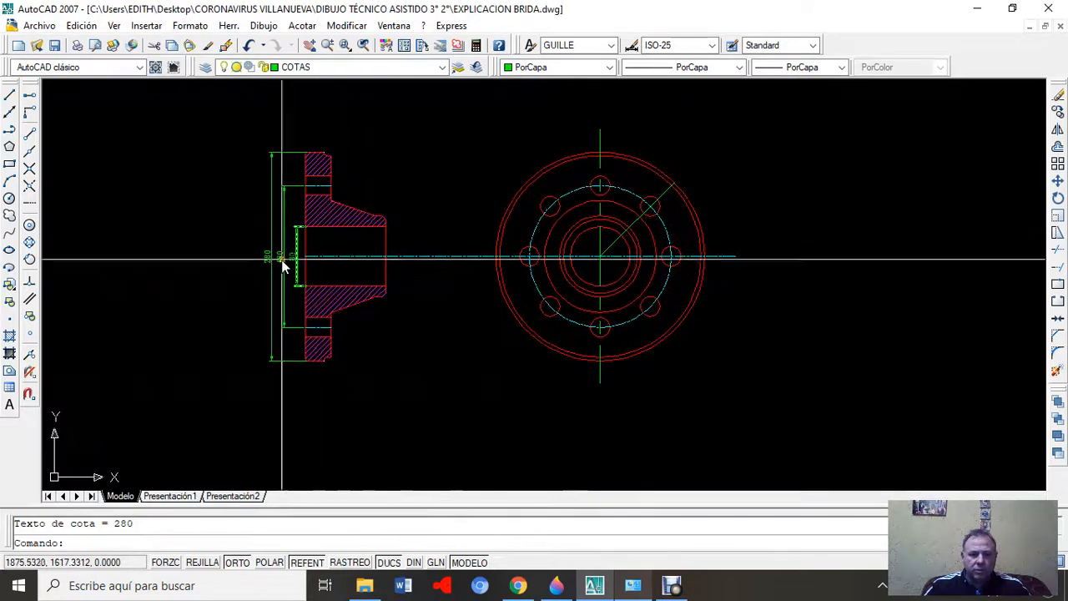
pyautogui.scroll(1, 282, 259)
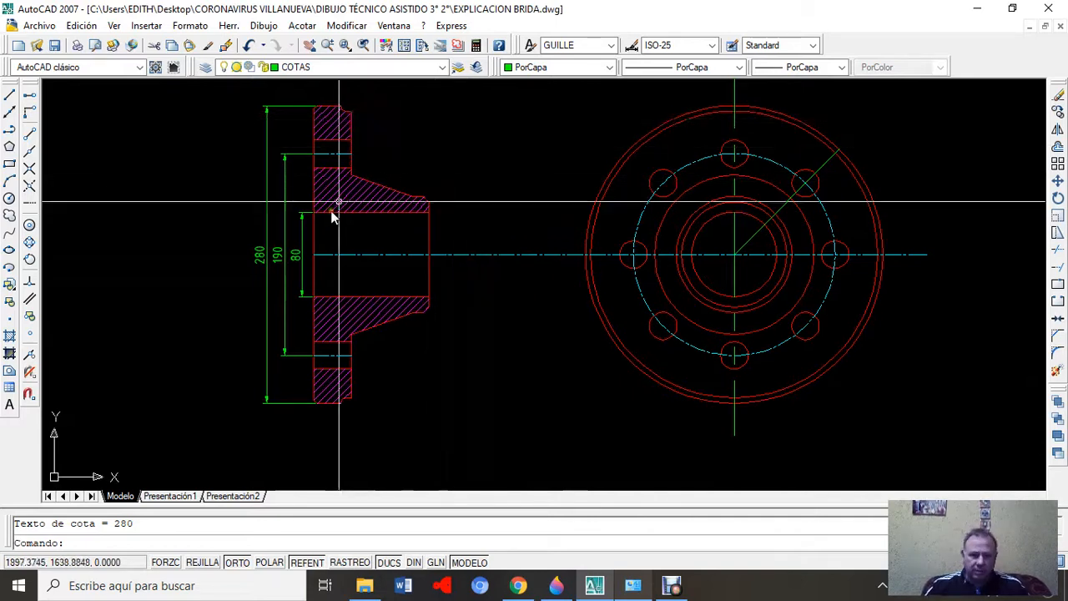
# - Set the text rotation of the section view's bore, bolt-hole centre distance and outer diameter dimensions to 270
pyautogui.click(302, 225)
pyautogui.click(285, 215)
pyautogui.click(267, 200)
pyautogui.click(267, 200)
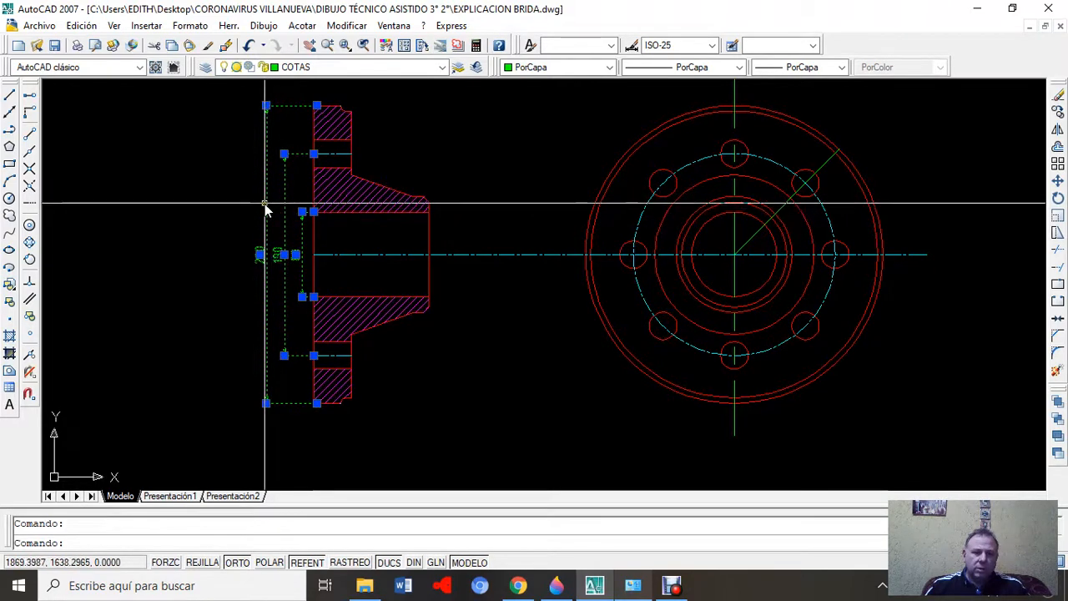
pyautogui.rightClick(269, 212)
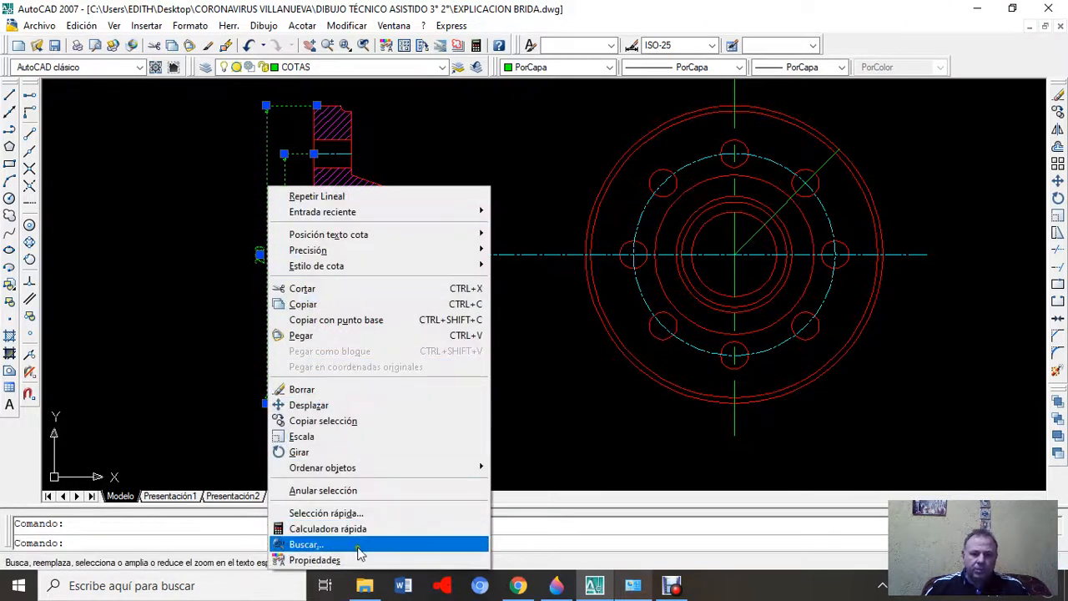
pyautogui.click(315, 560)
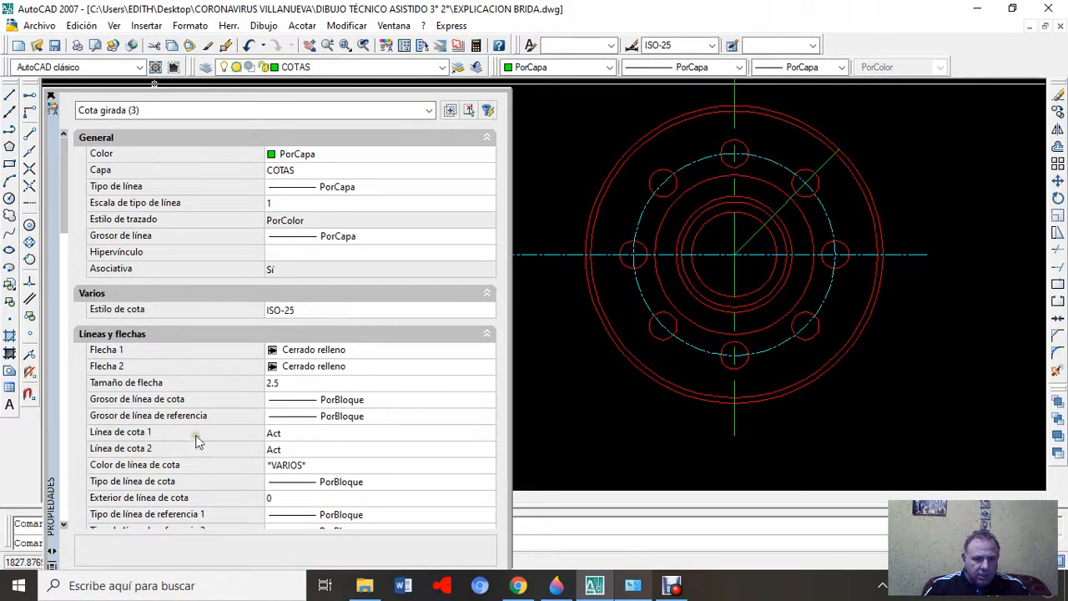
pyautogui.scroll(-6, 151, 400)
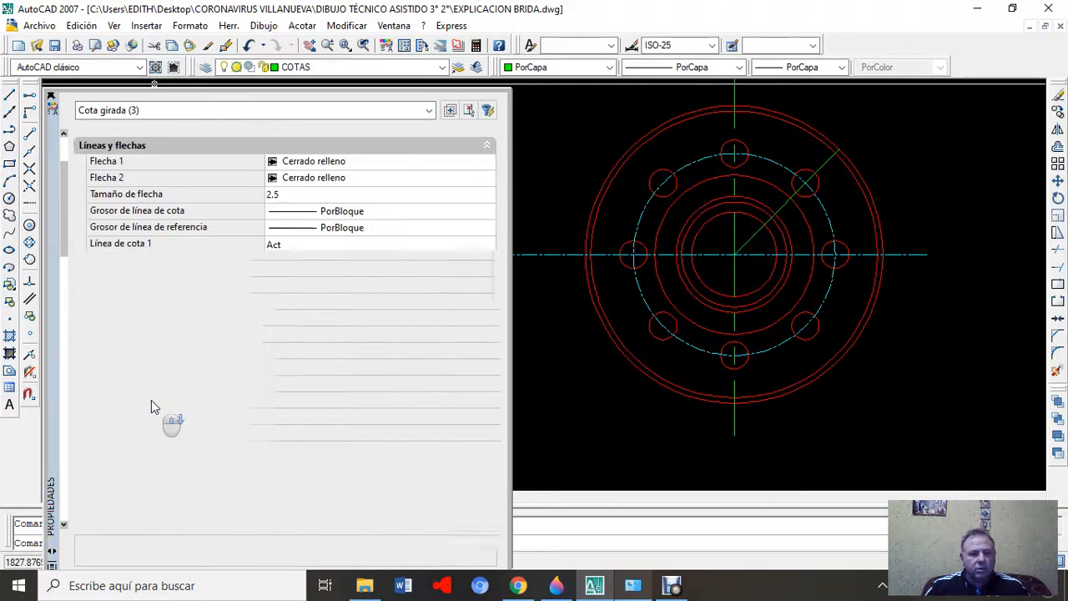
pyautogui.scroll(-4, 152, 403)
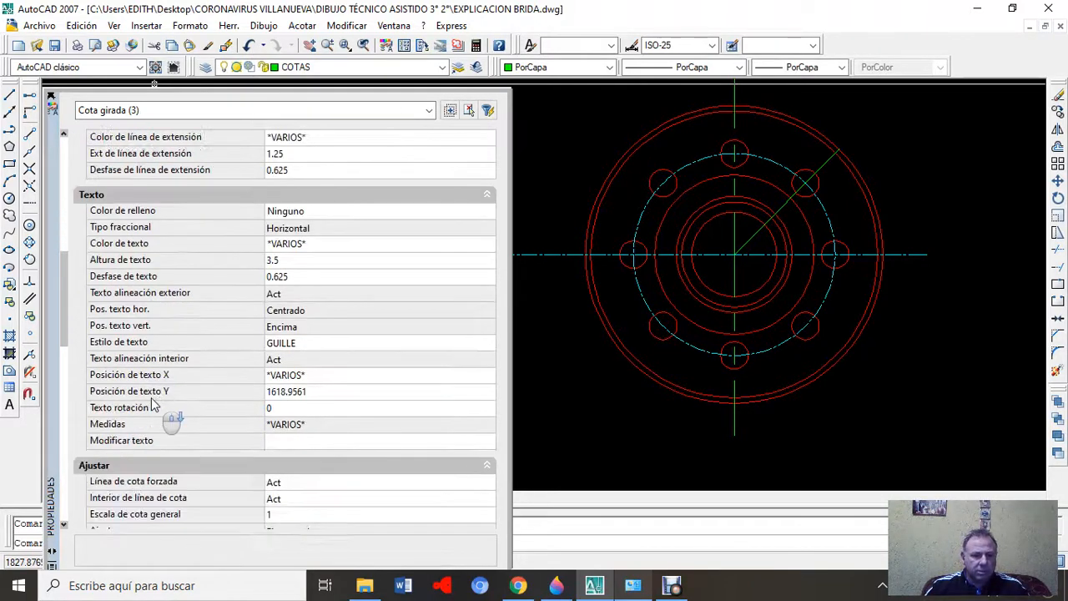
pyautogui.click(282, 408)
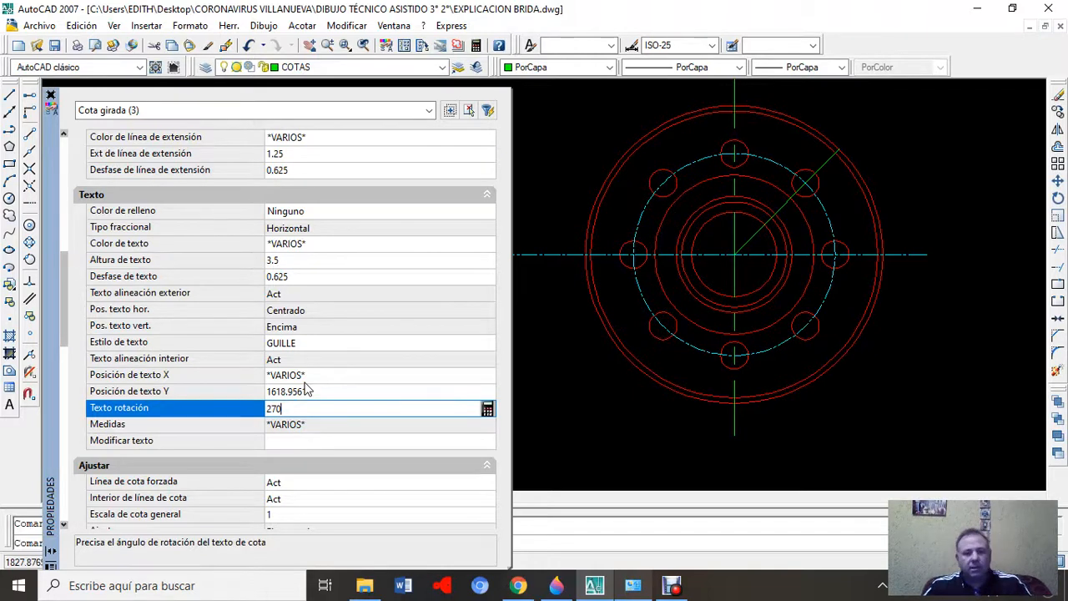
pyautogui.press('Return')
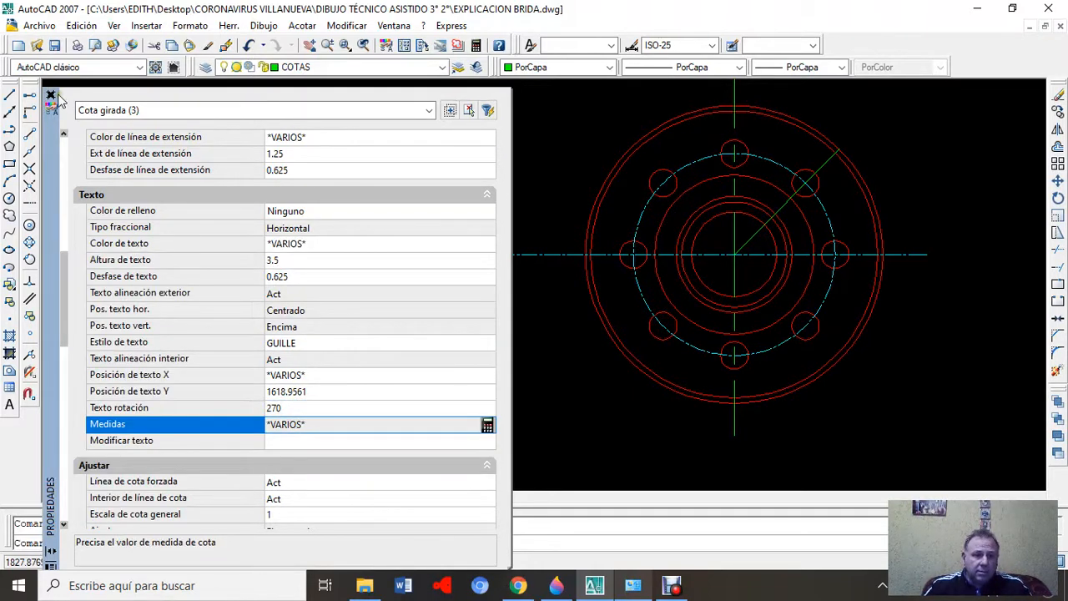
pyautogui.click(50, 97)
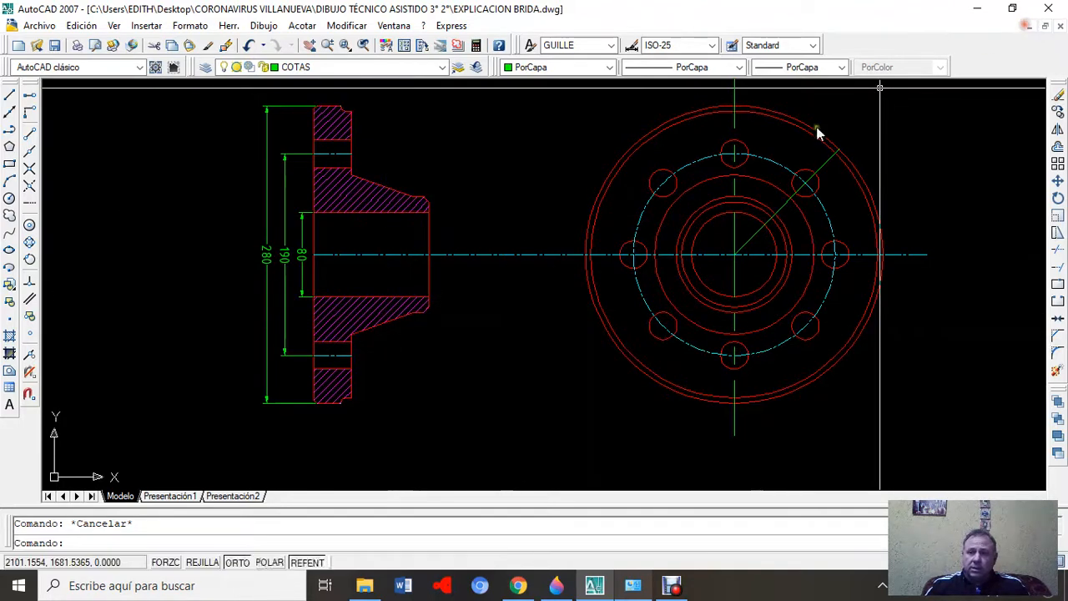
# - Switch to BRIDA.dwg, examine the vertical dimensions beside the section view's hub, and return to EXPLICACION BRIDA.dwg
pyautogui.click(1032, 26)
pyautogui.click(249, 491)
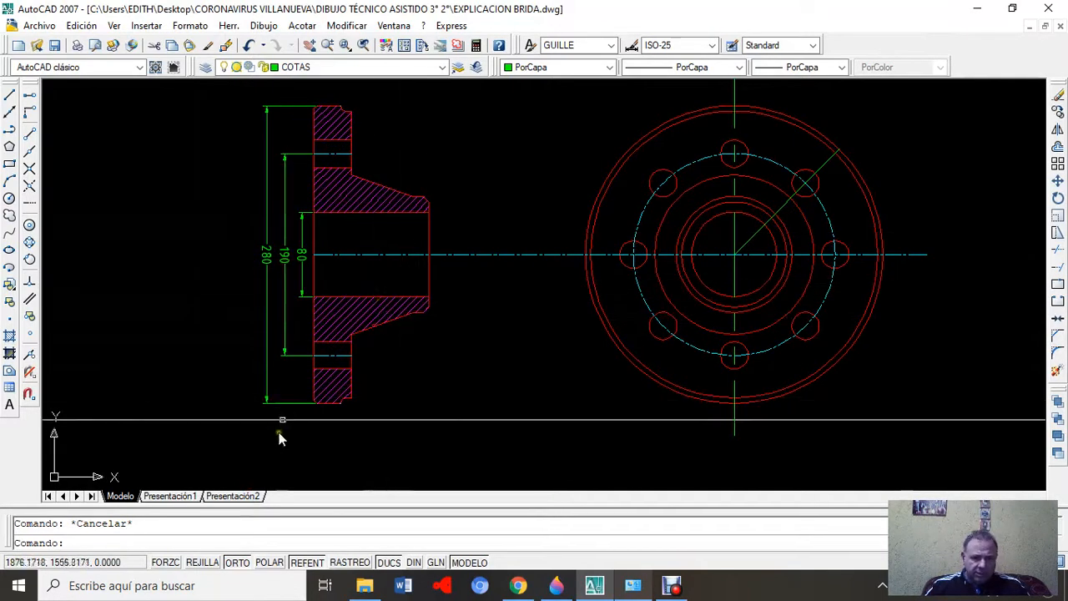
pyautogui.click(1029, 27)
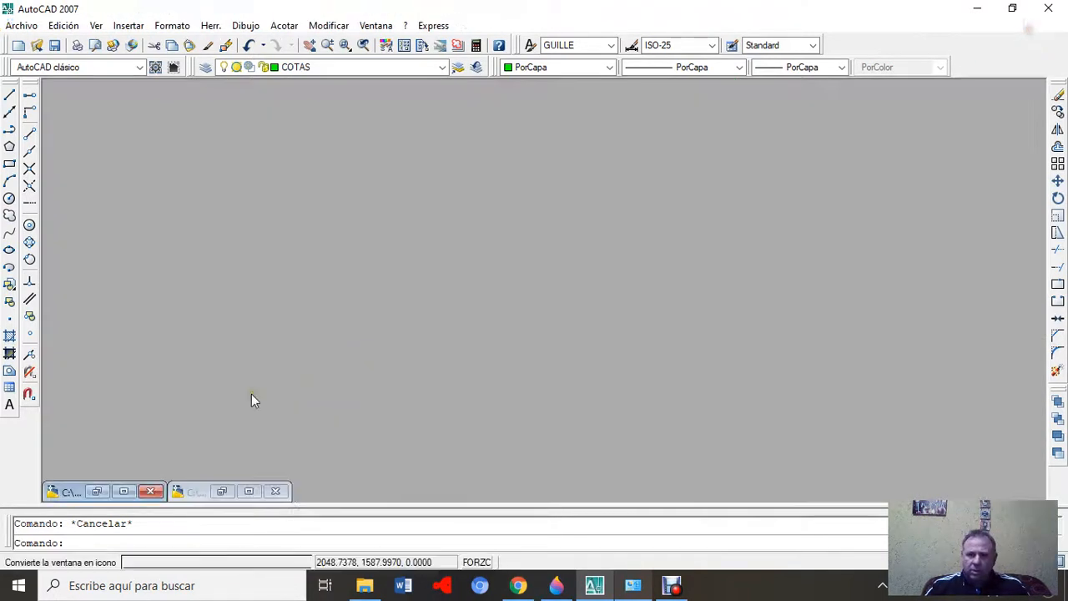
pyautogui.click(122, 491)
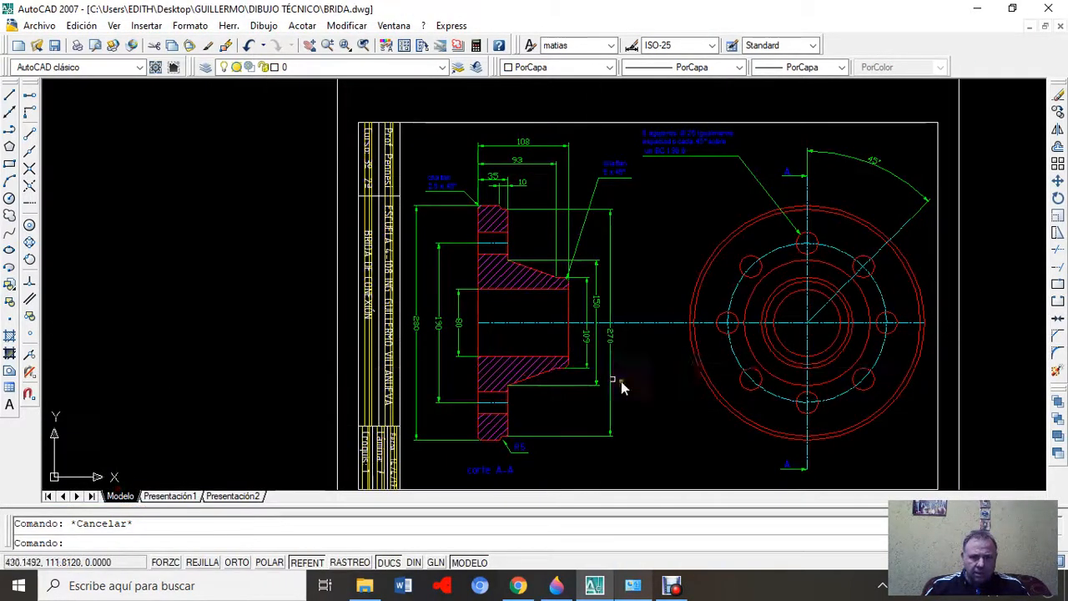
pyautogui.scroll(2, 643, 361)
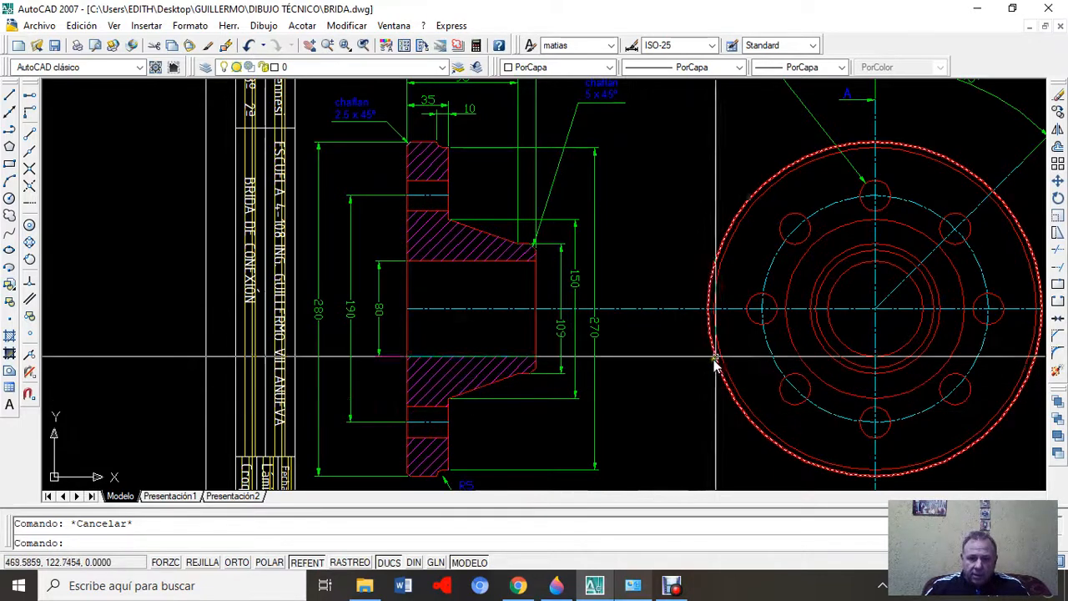
pyautogui.click(1031, 28)
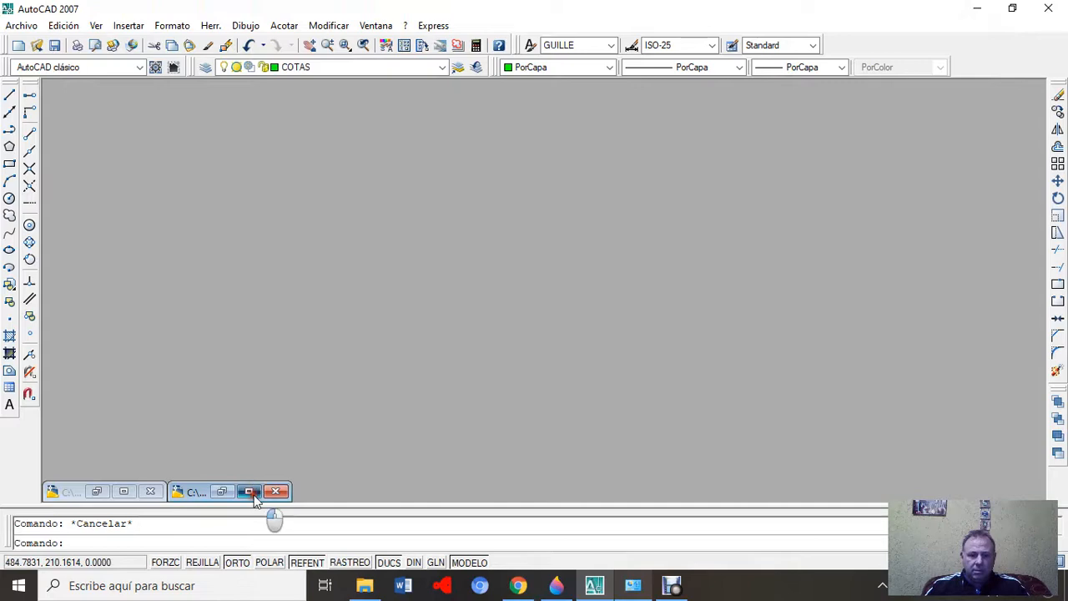
pyautogui.click(248, 491)
# - Add a vertical linear dimension for the outer diameter of the hub's narrow end in the section view, just outside its end face
pyautogui.scroll(3, 459, 196)
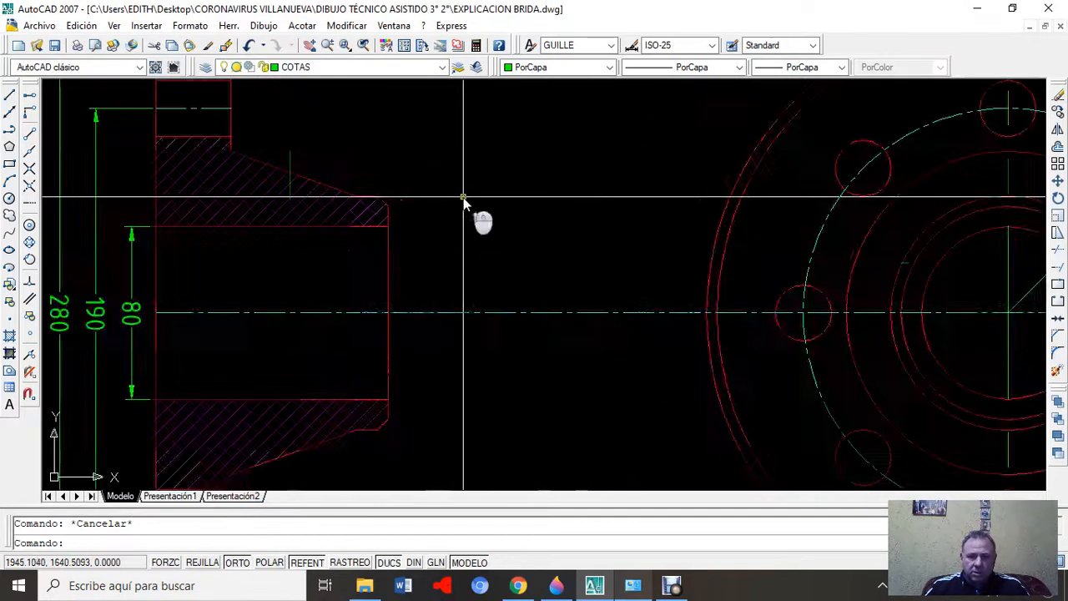
pyautogui.click(302, 25)
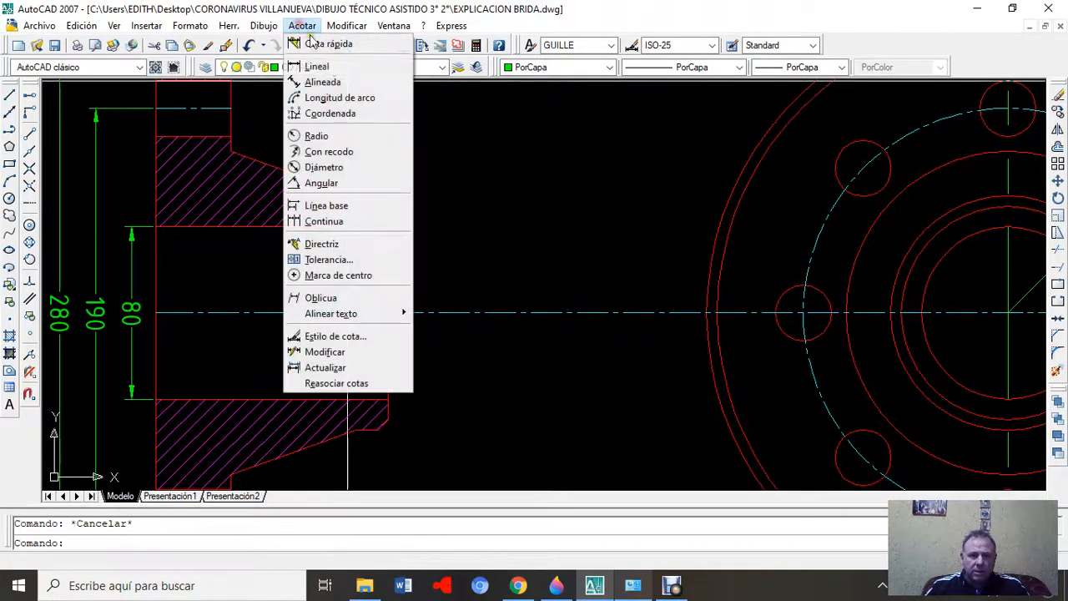
pyautogui.click(320, 66)
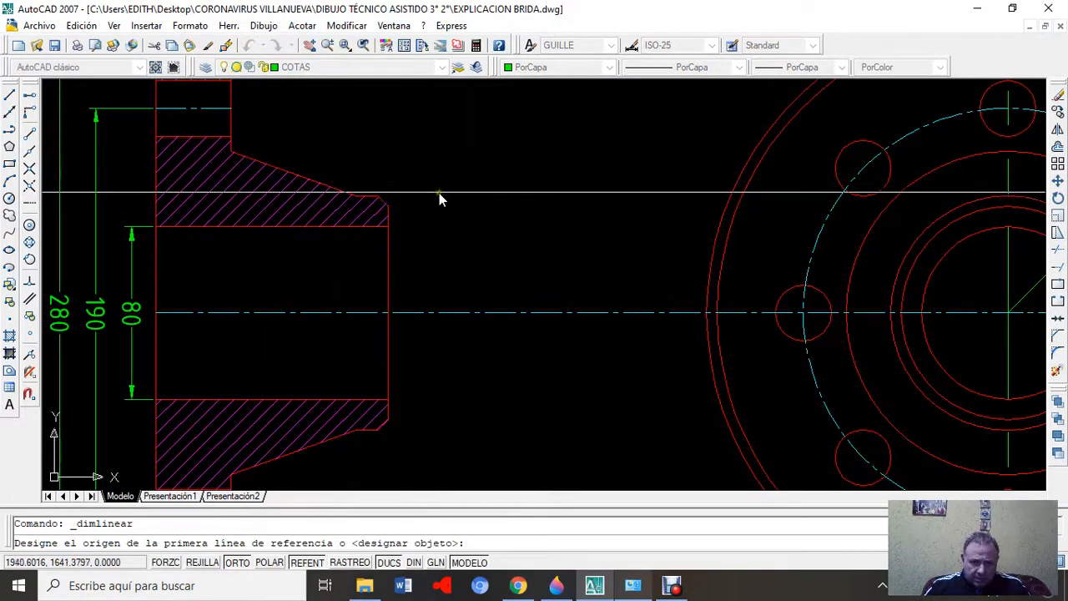
pyautogui.click(385, 193)
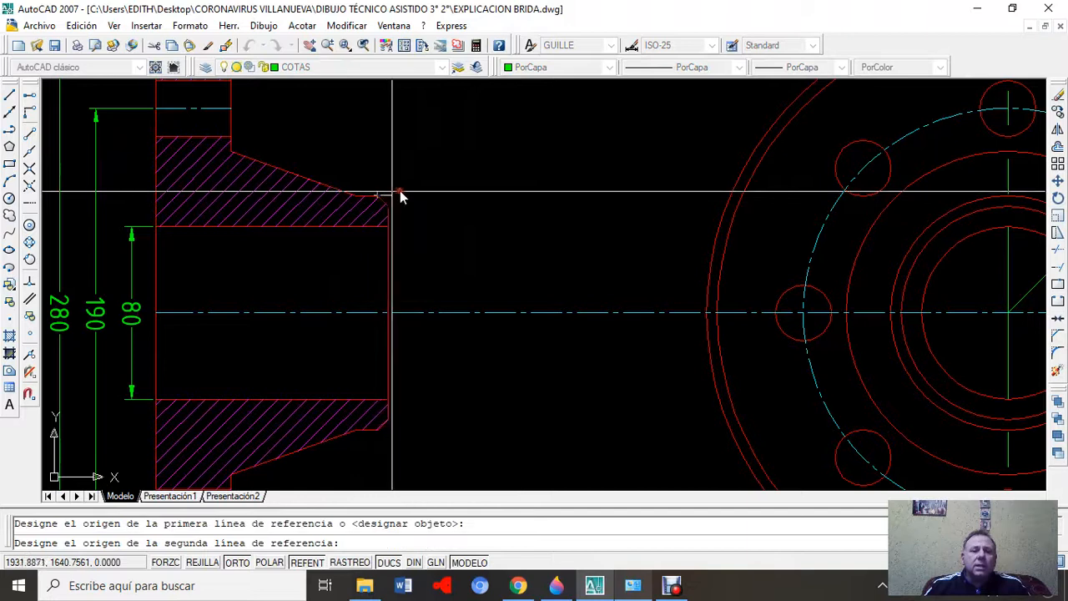
pyautogui.click(388, 437)
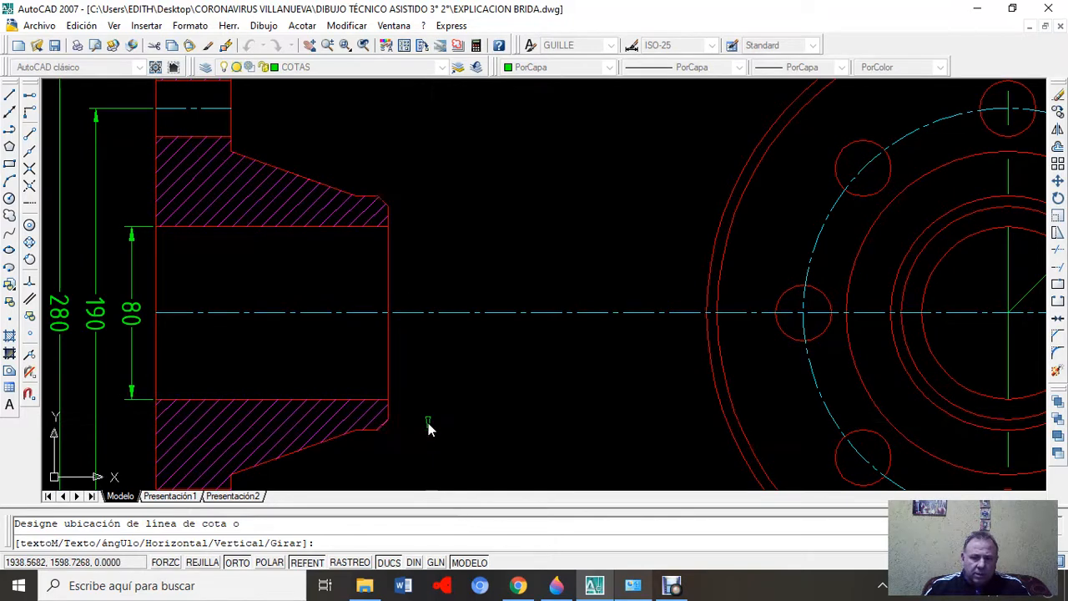
pyautogui.click(428, 428)
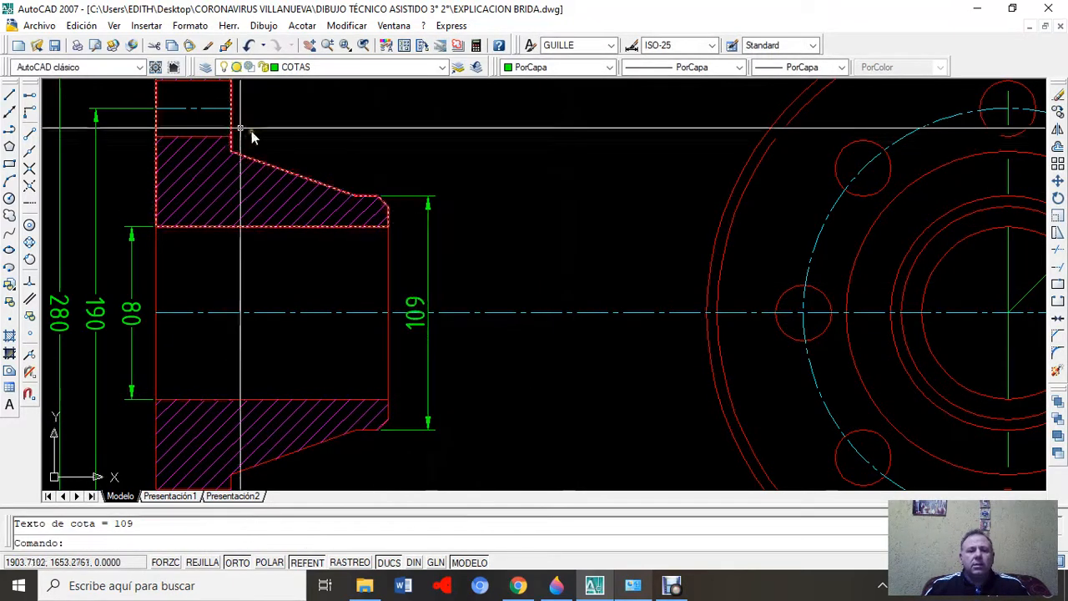
# - Add a vertical linear dimension for the hub's base diameter, between the cone-to-flange corners, outside the narrow-end diameter dimension
pyautogui.click(302, 25)
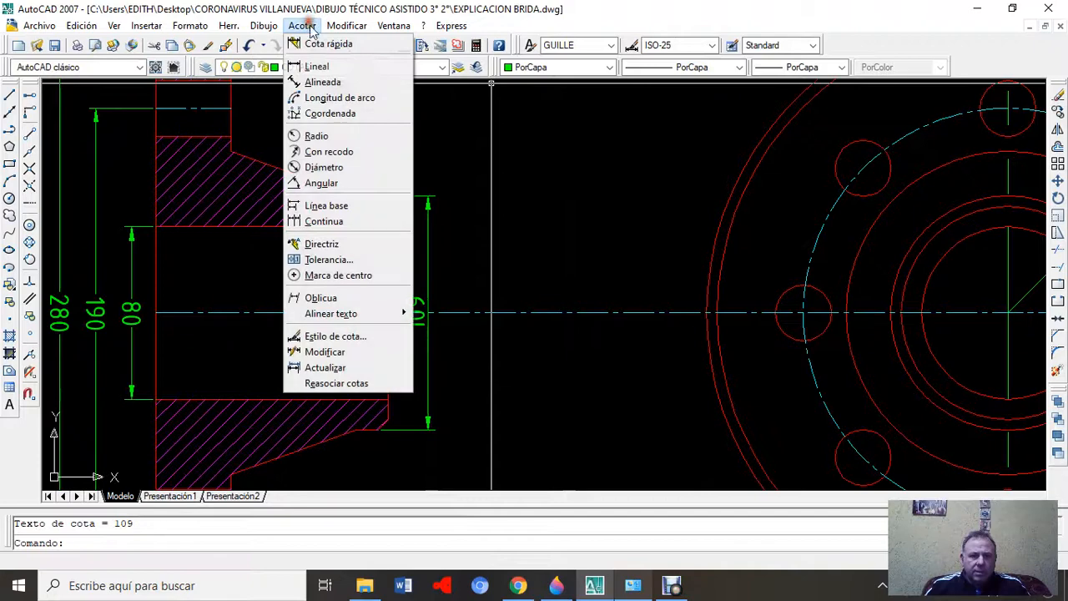
pyautogui.click(338, 67)
pyautogui.click(386, 200)
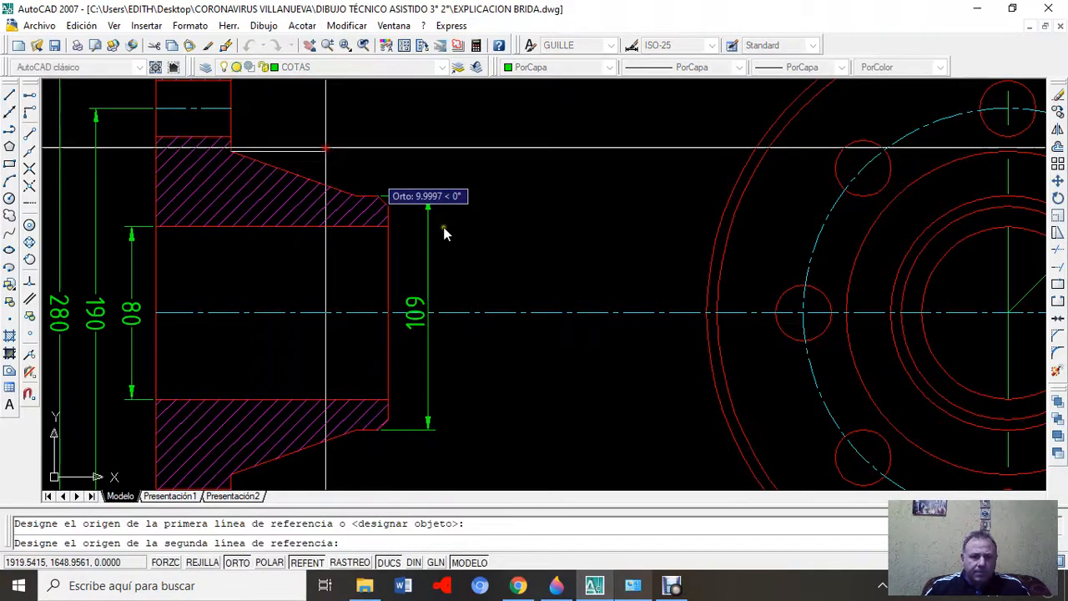
pyautogui.moveTo(353, 432); pyautogui.dragTo(406, 305, button='middle')
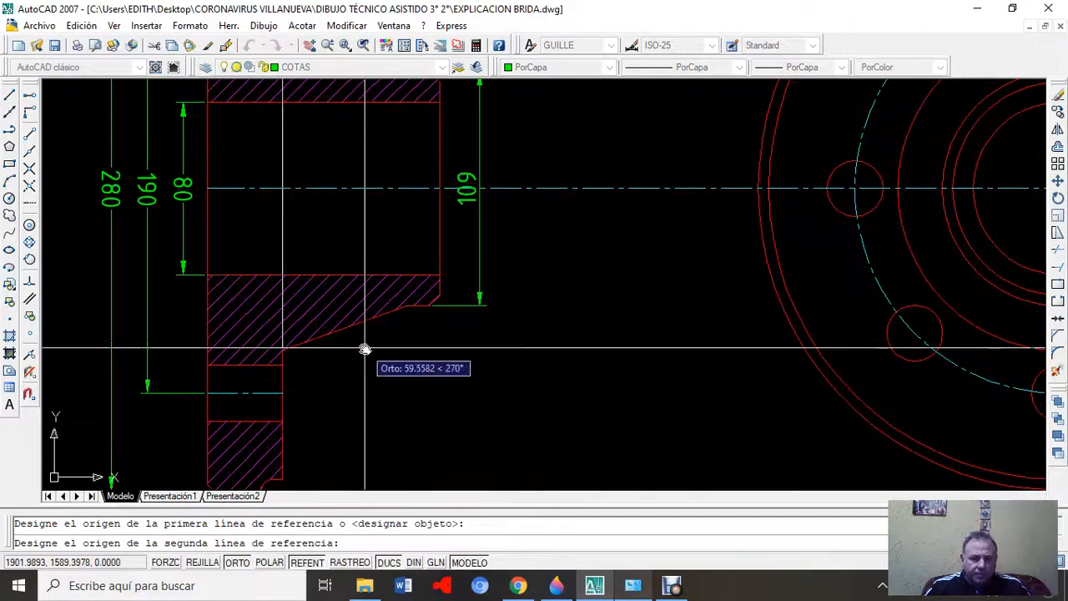
pyautogui.click(315, 354)
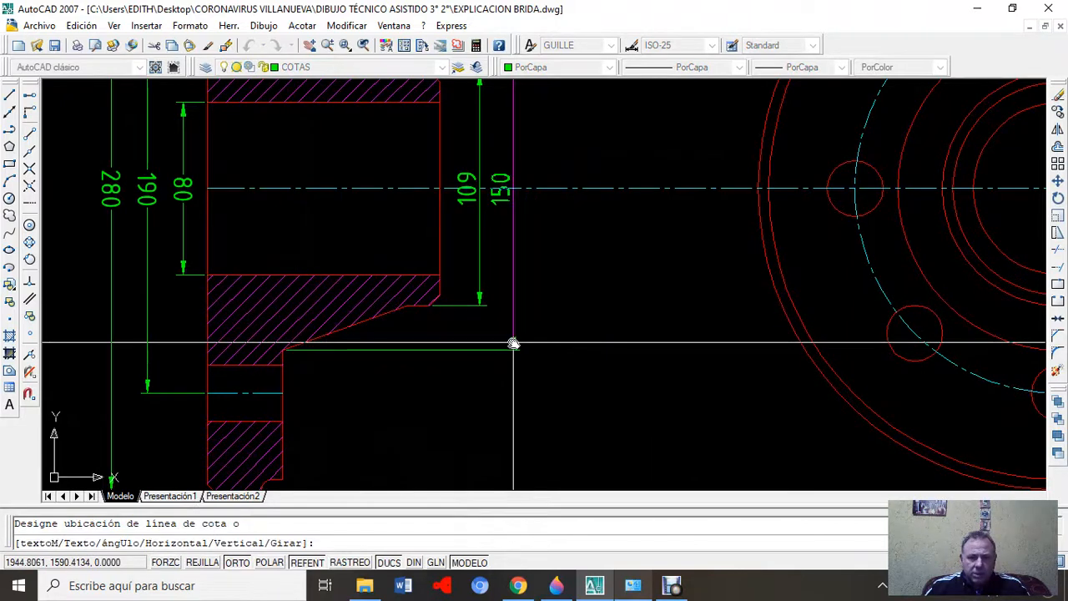
pyautogui.click(516, 343)
pyautogui.moveTo(574, 205); pyautogui.dragTo(569, 305, button='middle')
pyautogui.scroll(-2, 569, 305)
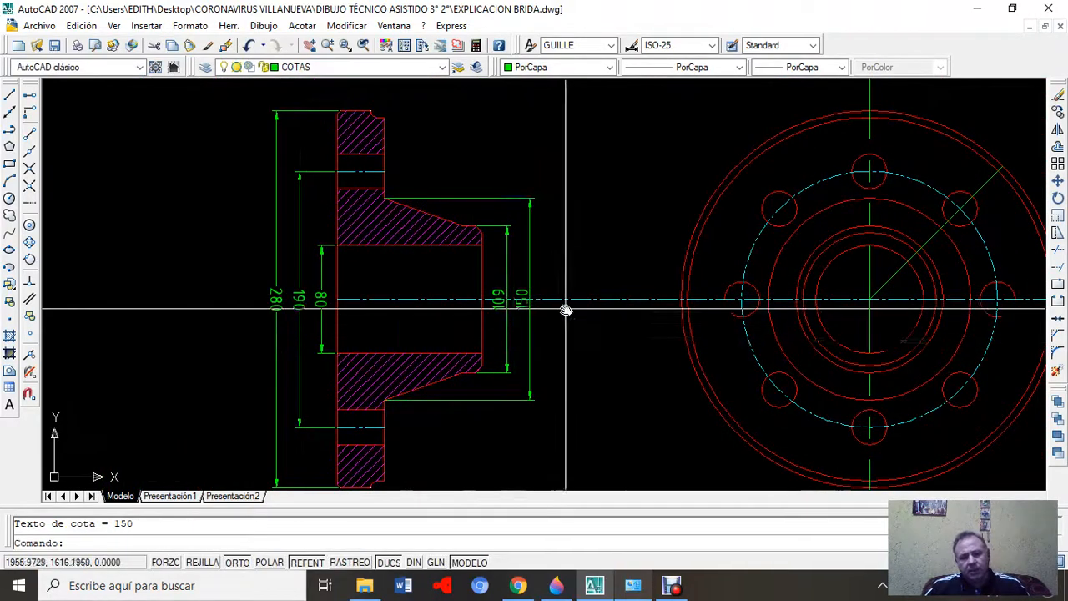
# - Set the text rotation of the two hub diameter dimensions to 270 and clear the selection
pyautogui.scroll(2, 566, 307)
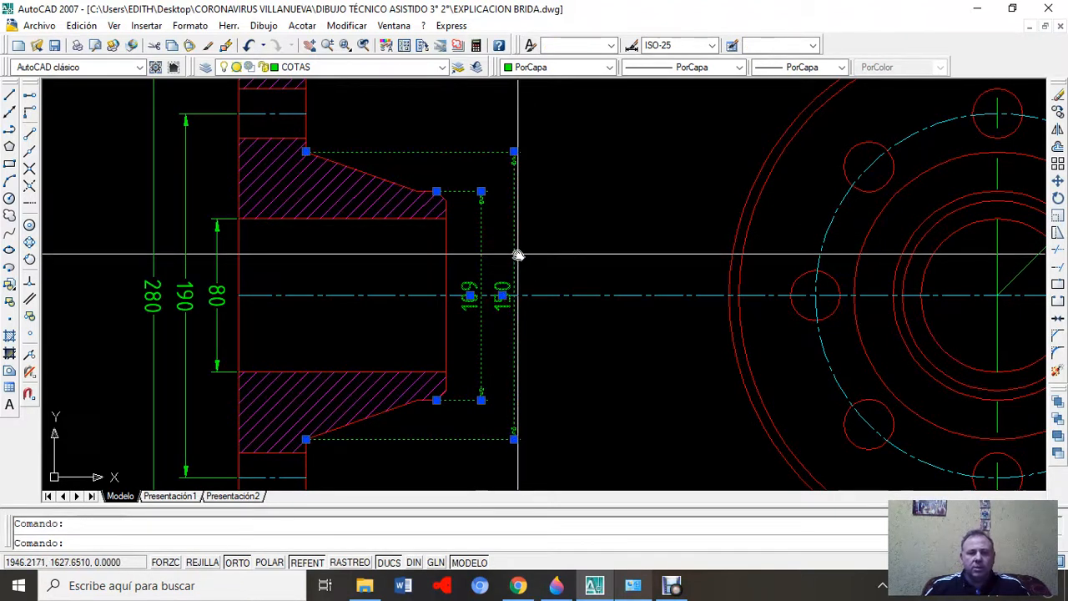
pyautogui.rightClick(515, 255)
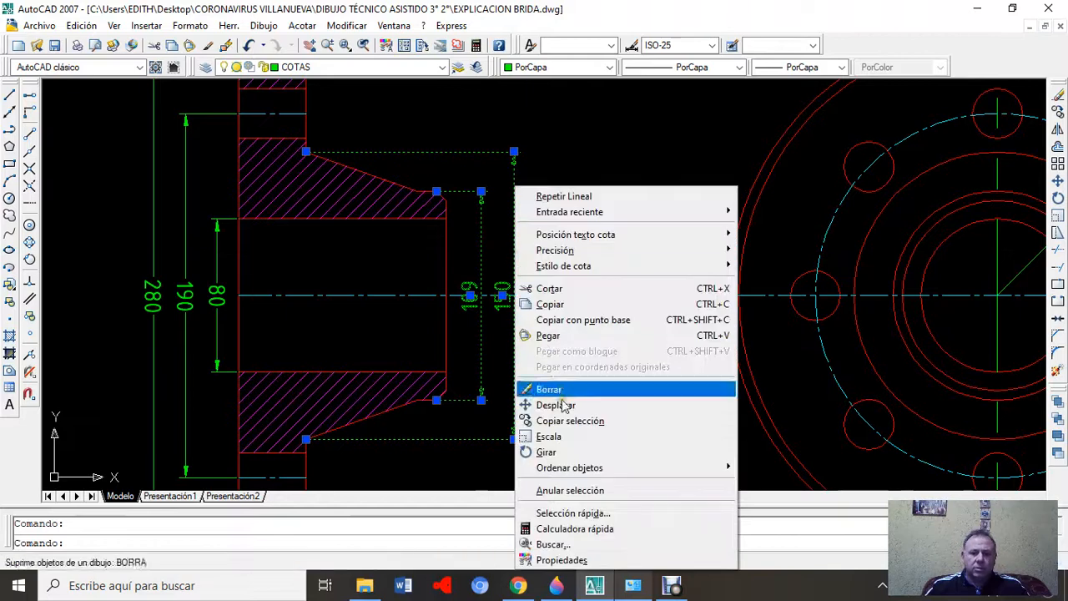
pyautogui.click(598, 560)
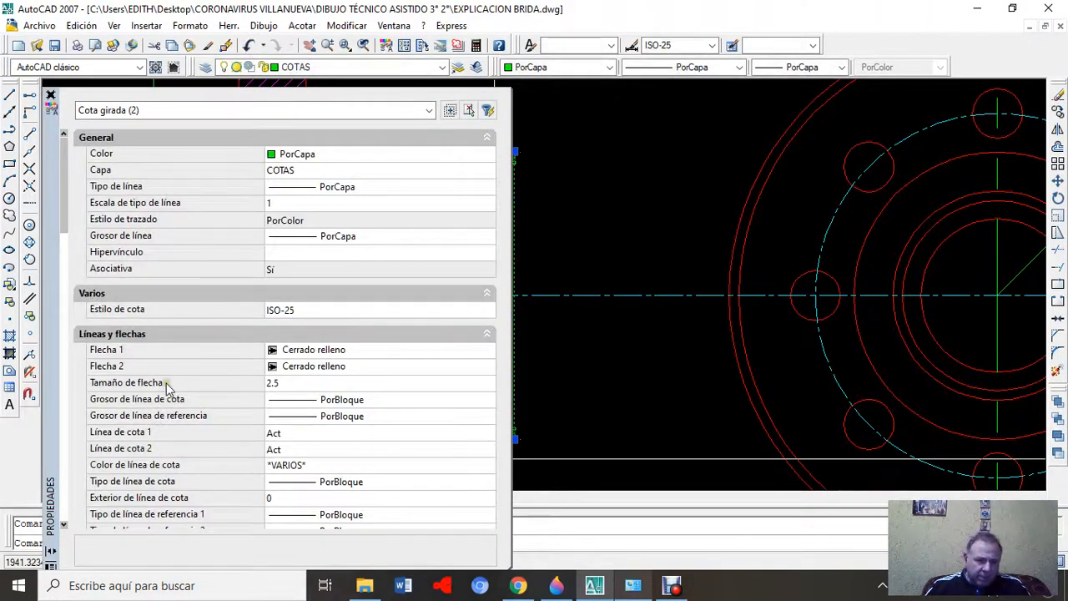
pyautogui.scroll(-8, 167, 384)
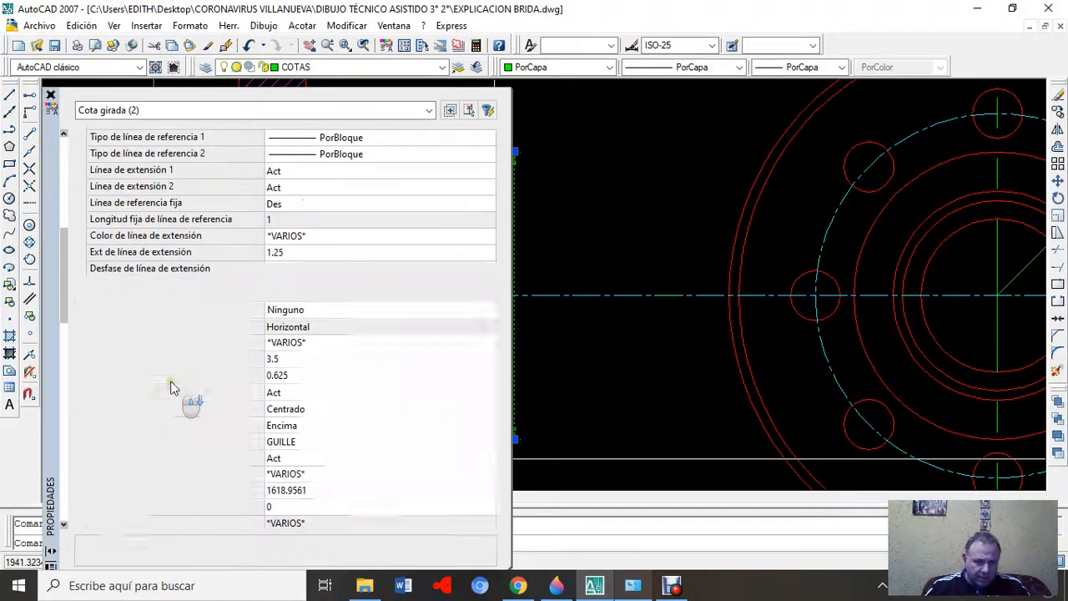
pyautogui.scroll(-2, 171, 387)
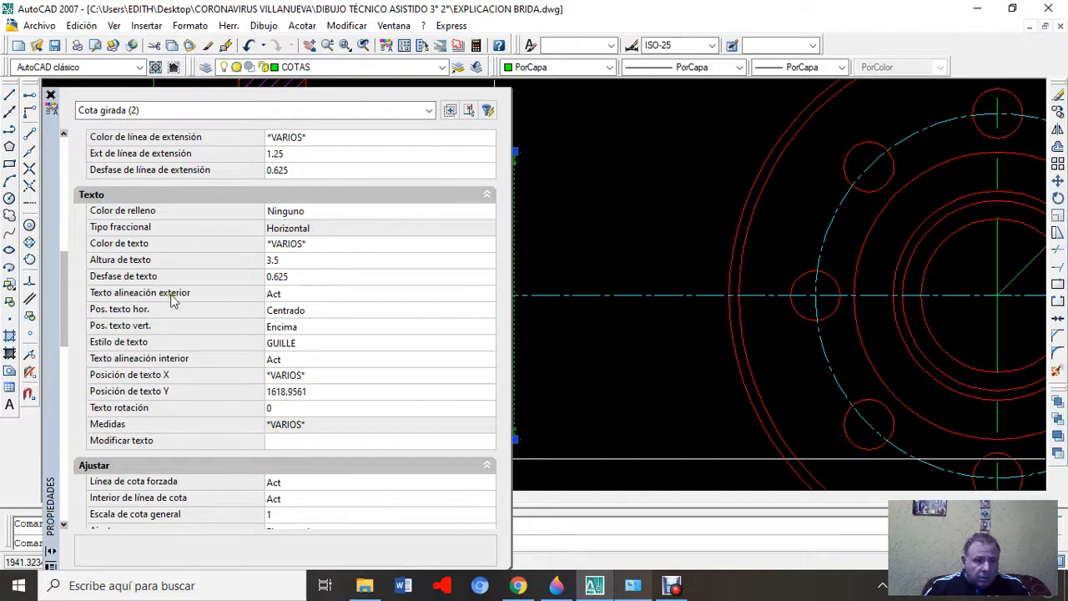
pyautogui.click(305, 411)
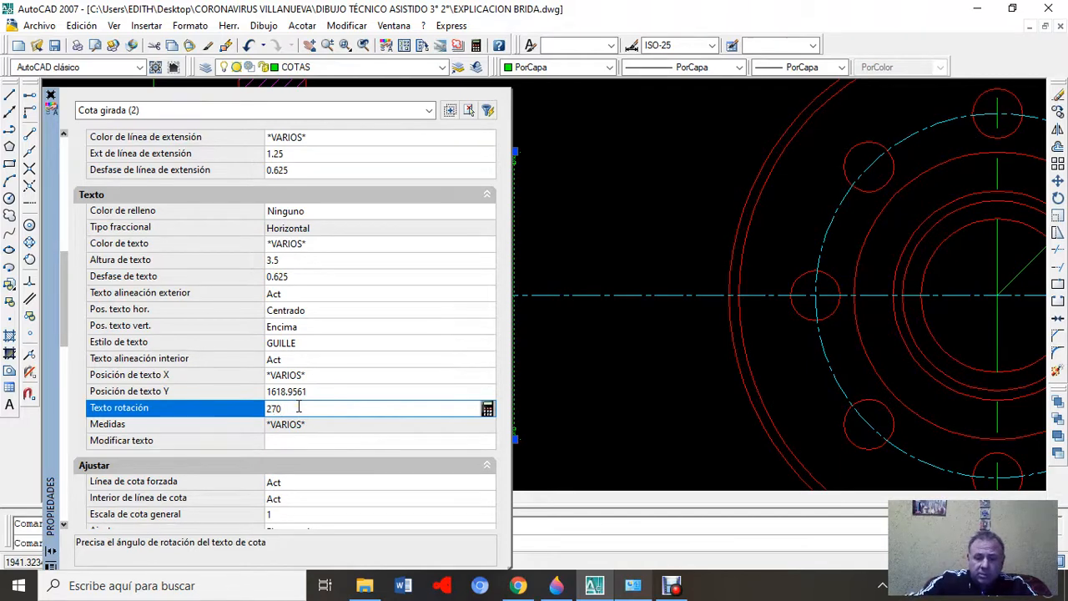
pyautogui.press('Return')
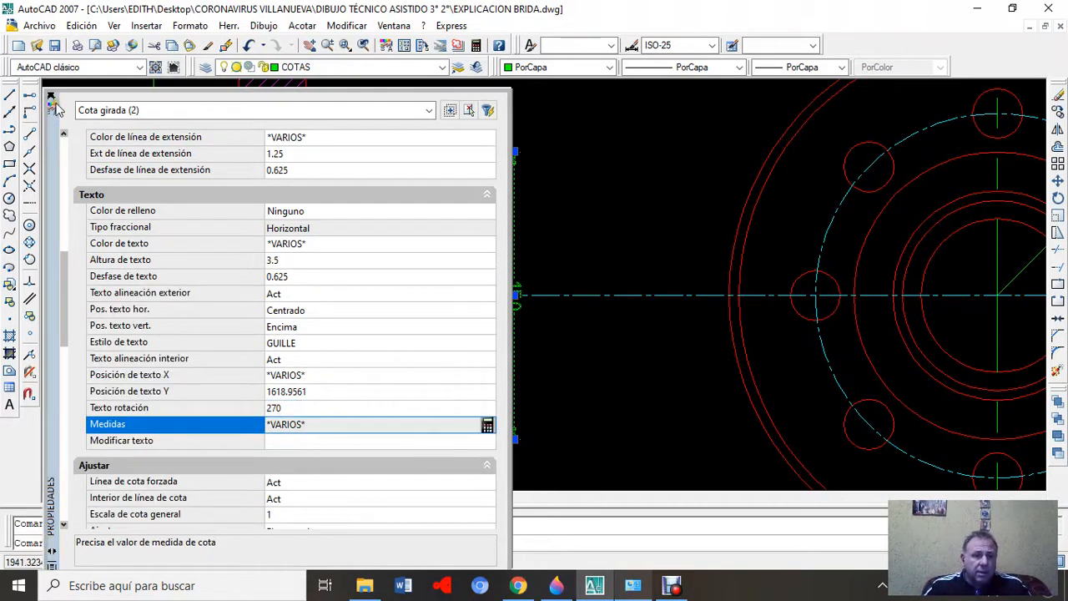
pyautogui.click(52, 99)
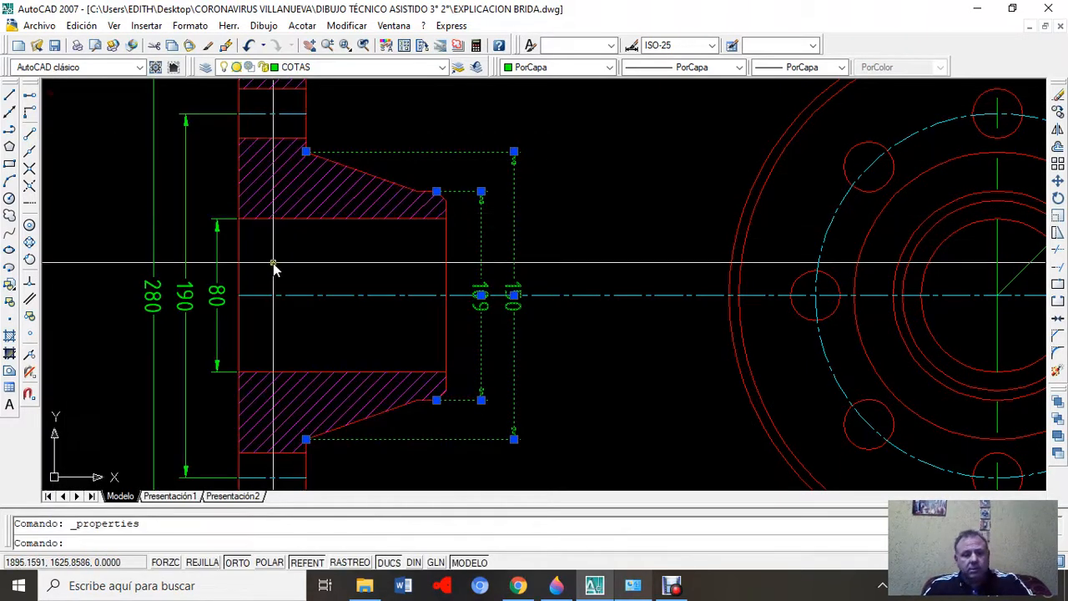
pyautogui.press('Escape')
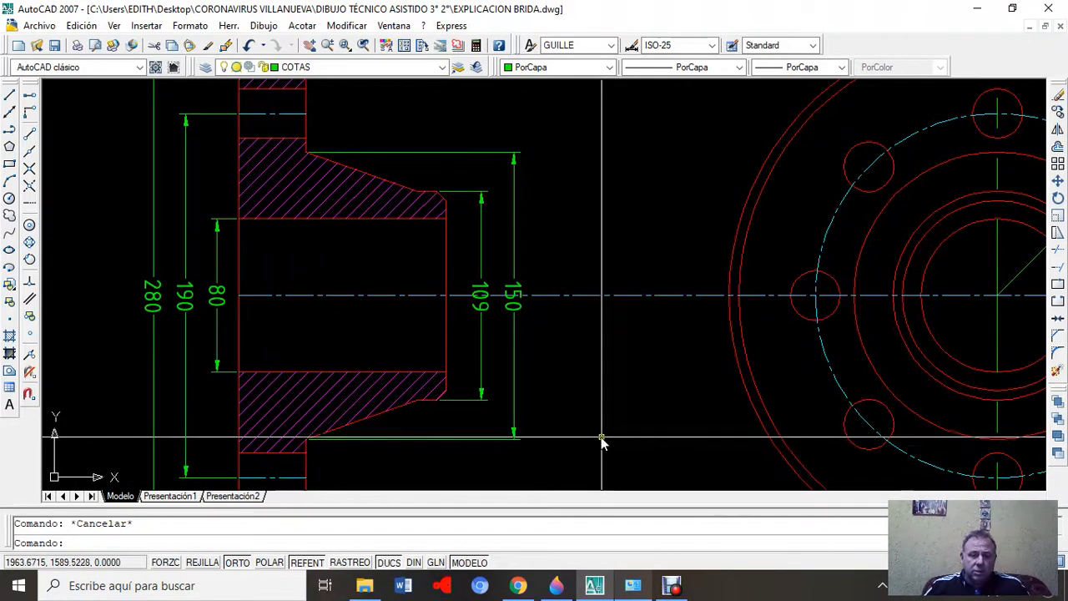
# - Move the text of the hub's narrow-end diameter dimension upward along its dimension line, away from the horizontal centreline
pyautogui.click(482, 303)
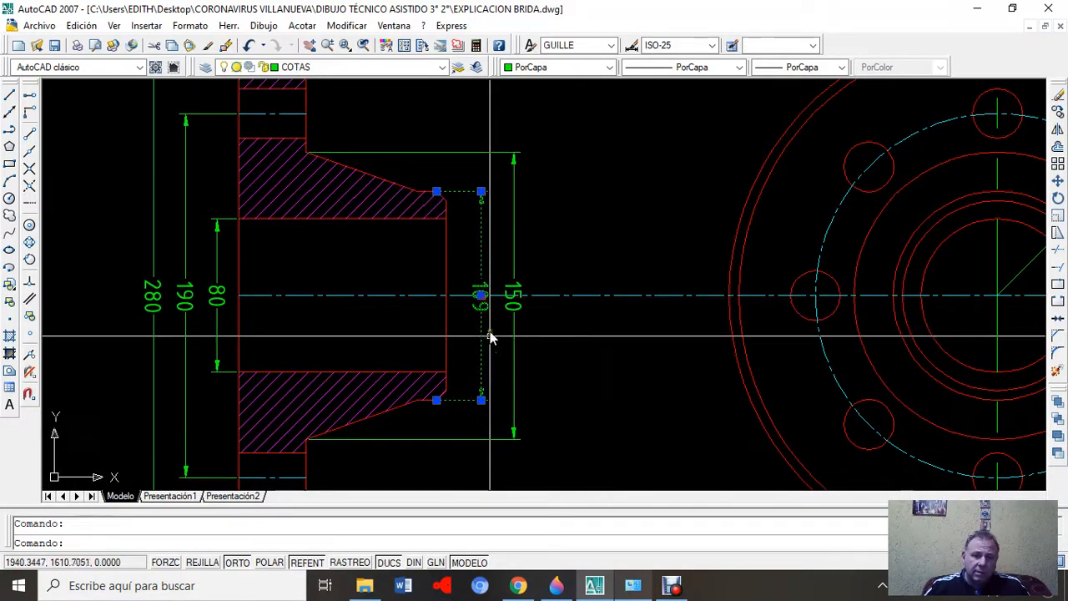
pyautogui.click(481, 270)
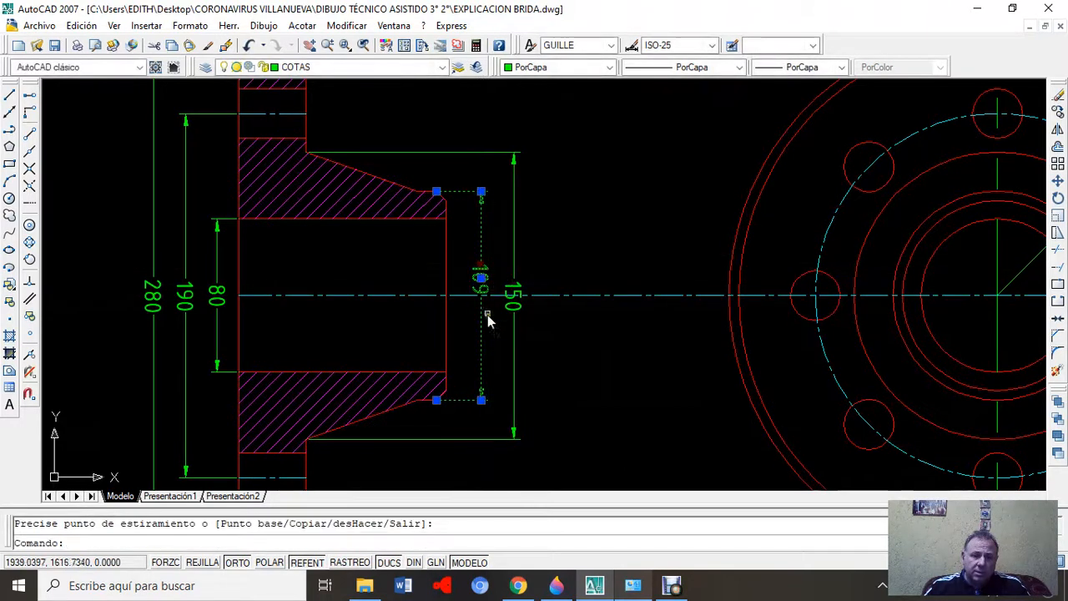
# - Move the narrow-end diameter text farther above the horizontal centreline and the hub's base diameter text below it, staggering the two
pyautogui.click(482, 277)
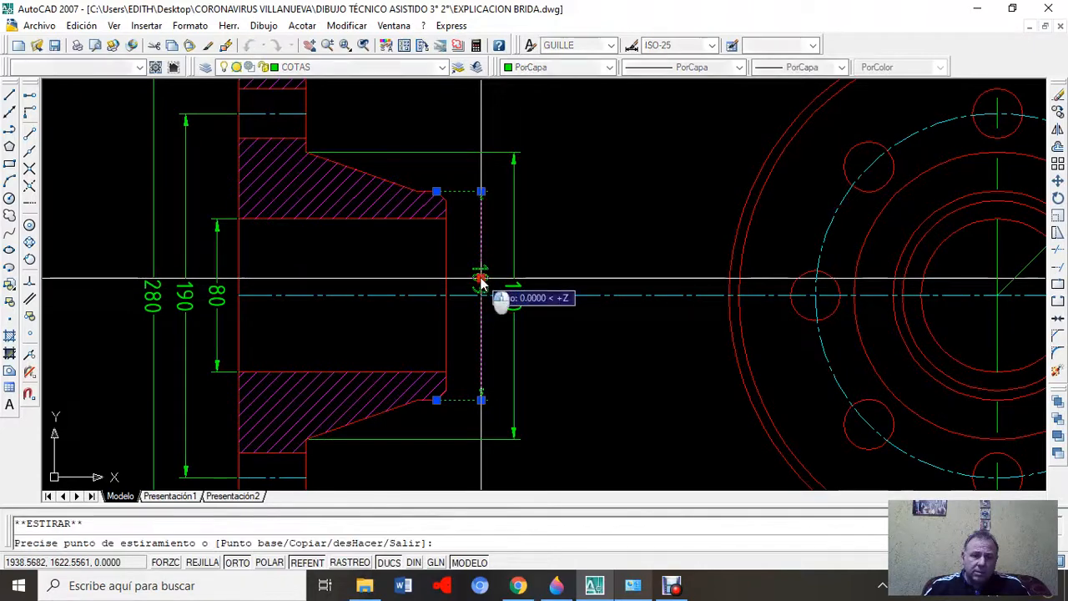
pyautogui.click(481, 261)
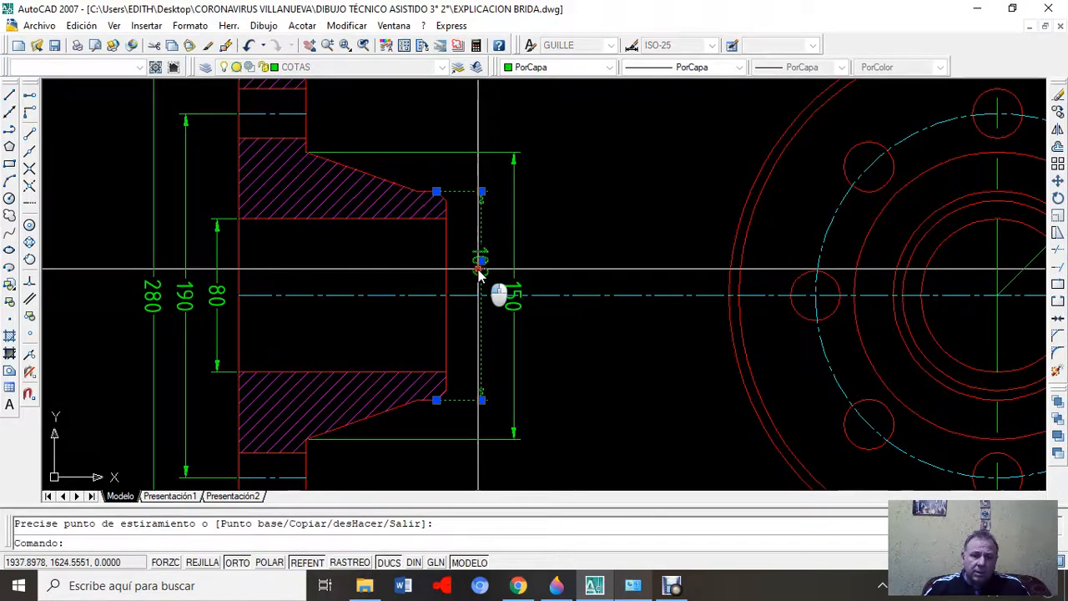
pyautogui.click(514, 299)
pyautogui.click(514, 296)
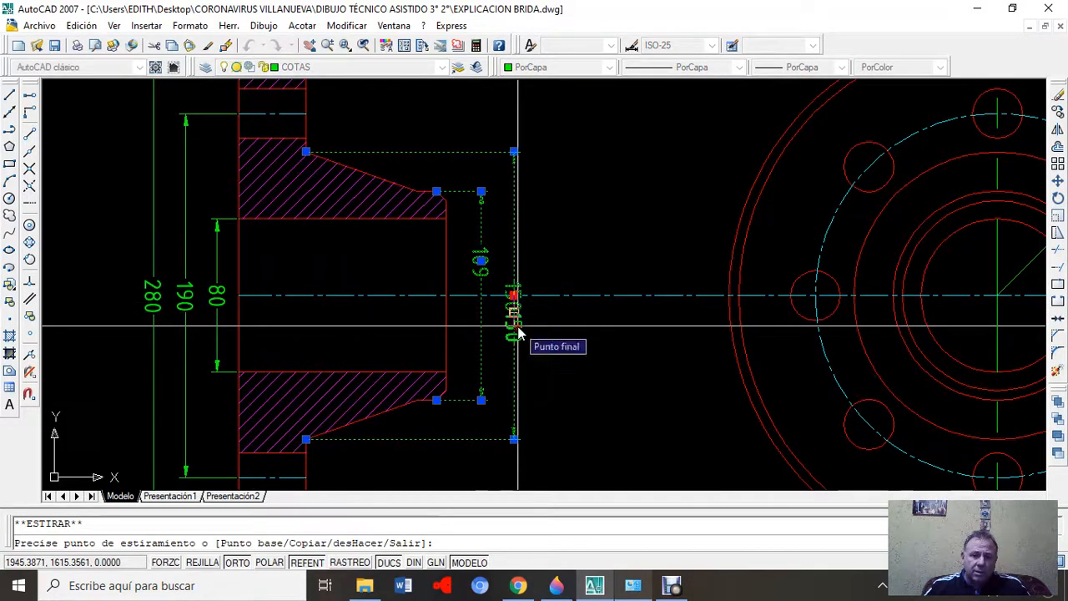
pyautogui.click(519, 329)
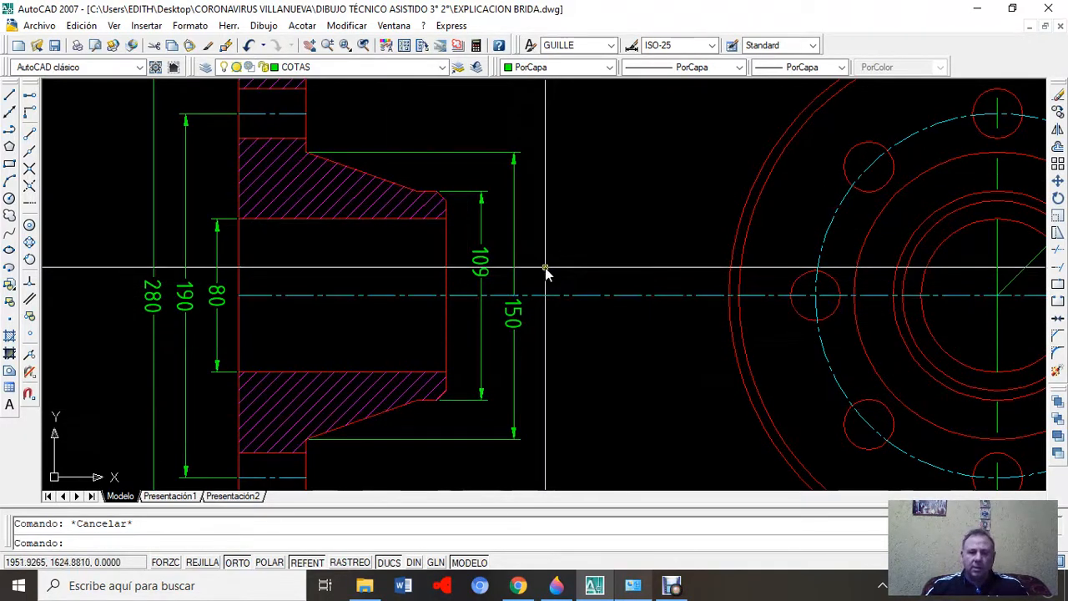
pyautogui.scroll(-2, 546, 271)
pyautogui.moveTo(565, 281)
pyautogui.mouseDown(button='middle')
pyautogui.moveTo(562, 267)
pyautogui.moveTo(479, 262)
pyautogui.moveTo(500, 276)
pyautogui.mouseUp(button='middle')
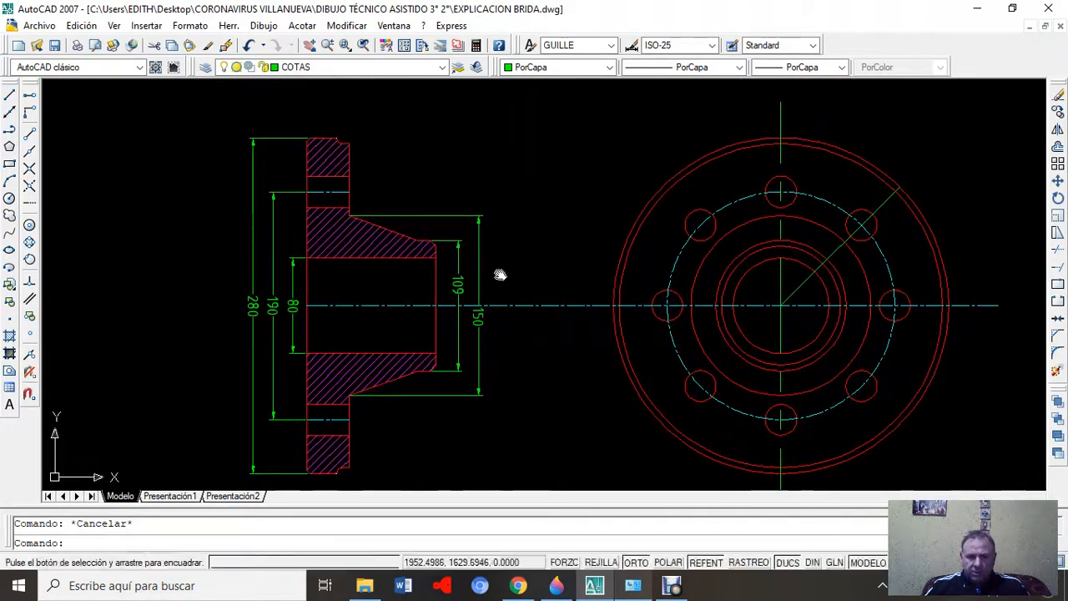
# - Switch to the reference drawing BRIDA.dwg, examine its section-view dimensions and chamfer notes, and return to EXPLICACION BRIDA.dwg
pyautogui.click(1033, 26)
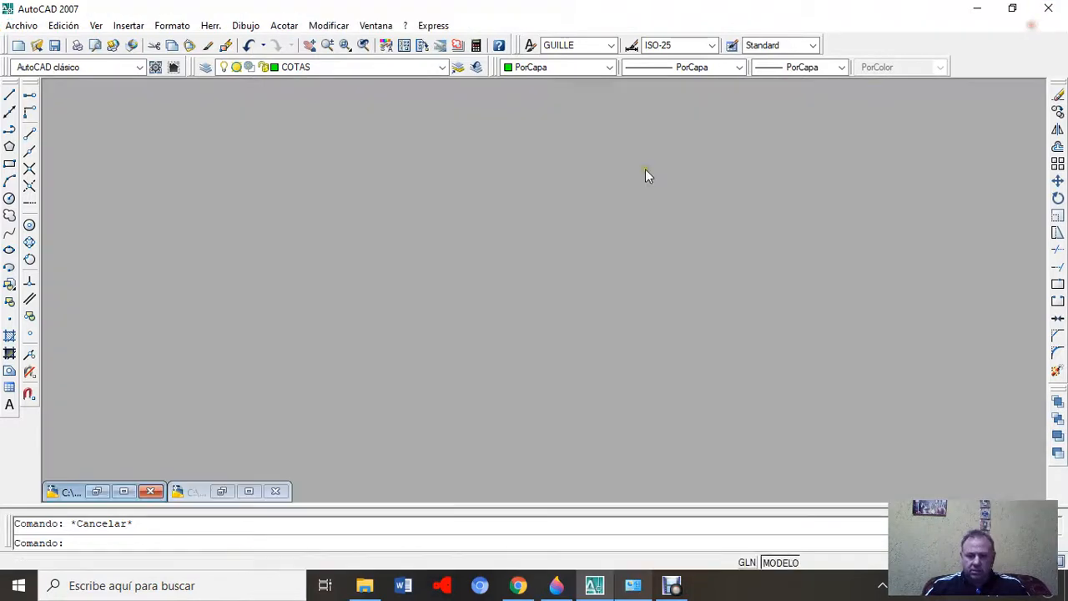
pyautogui.click(126, 492)
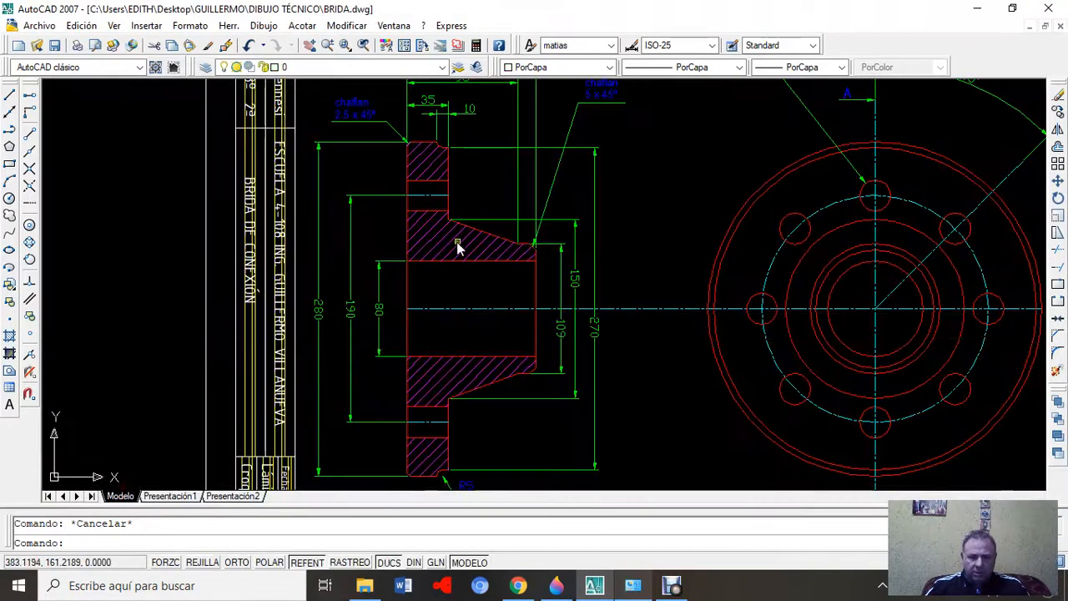
pyautogui.moveTo(608, 410)
pyautogui.mouseDown(button='middle')
pyautogui.moveTo(608, 384)
pyautogui.moveTo(598, 420)
pyautogui.mouseUp(button='middle')
pyautogui.moveTo(632, 205)
pyautogui.mouseDown(button='middle')
pyautogui.moveTo(625, 299)
pyautogui.moveTo(610, 321)
pyautogui.mouseUp(button='middle')
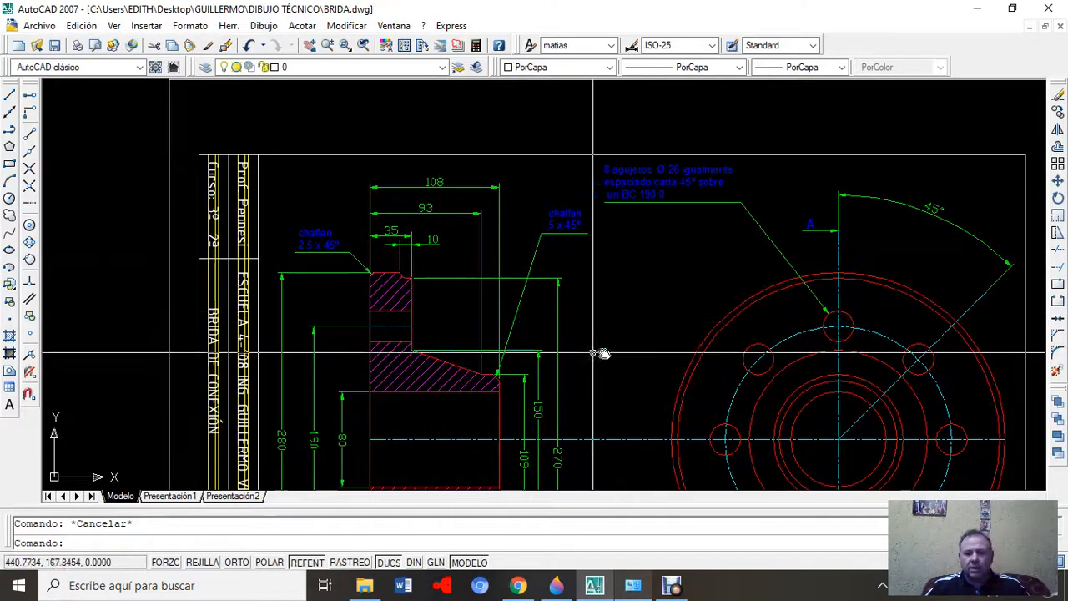
pyautogui.moveTo(630, 319)
pyautogui.mouseDown(button='middle')
pyautogui.moveTo(569, 131)
pyautogui.moveTo(593, 157)
pyautogui.moveTo(606, 128)
pyautogui.moveTo(395, 439)
pyautogui.mouseUp(button='middle')
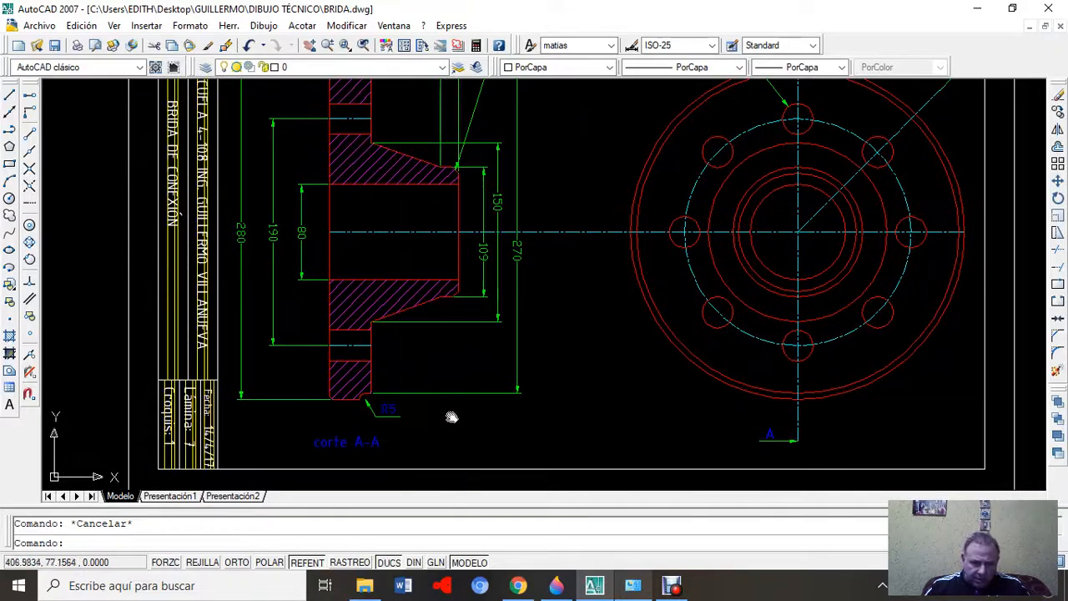
pyautogui.moveTo(409, 230)
pyautogui.mouseDown(button='middle')
pyautogui.moveTo(483, 357)
pyautogui.moveTo(498, 414)
pyautogui.mouseUp(button='middle')
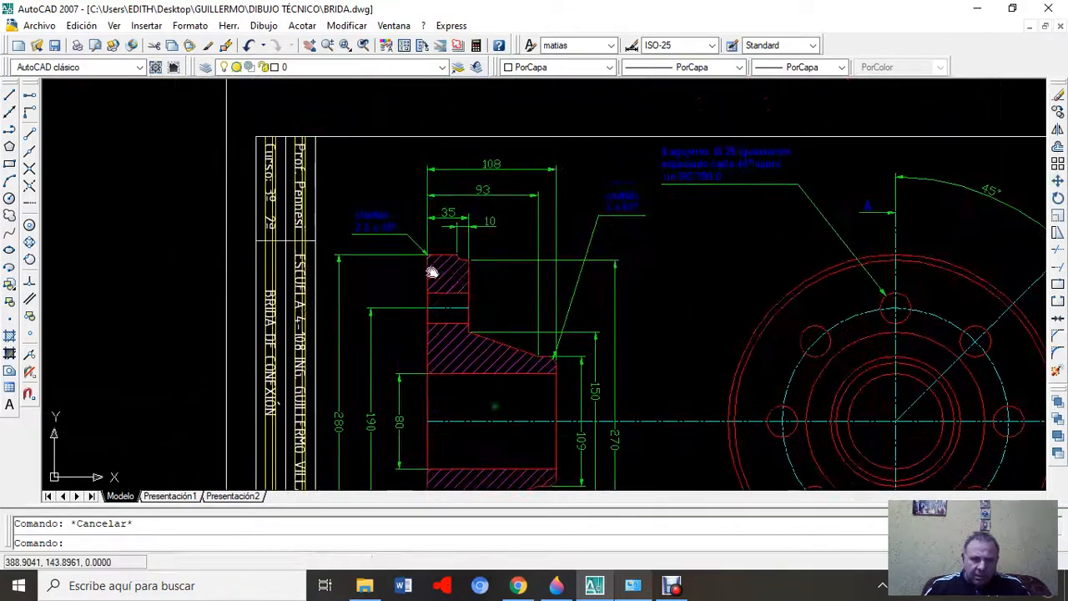
pyautogui.scroll(2, 437, 264)
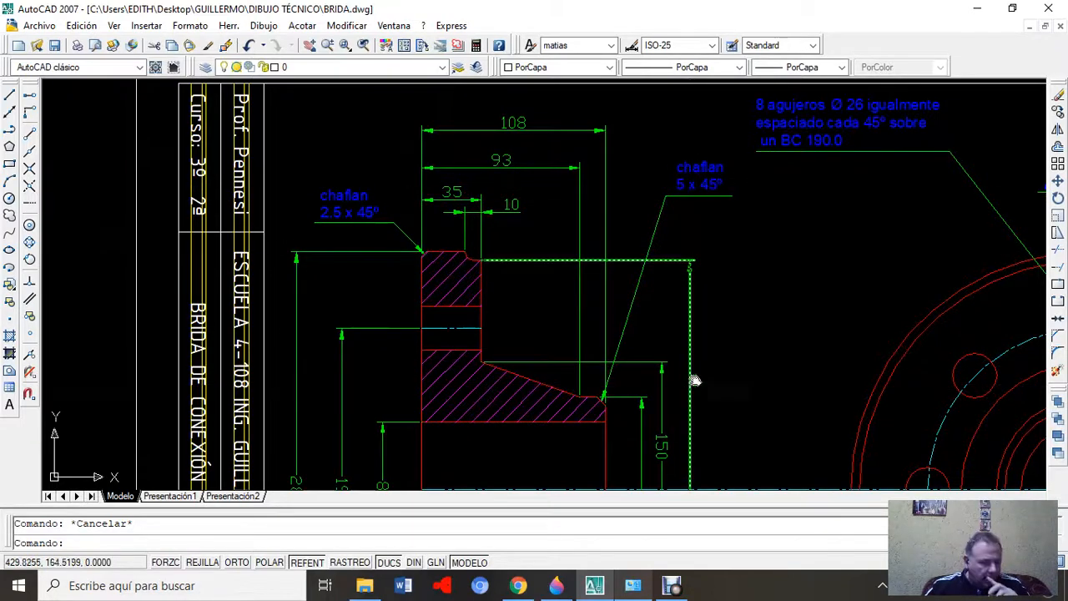
pyautogui.scroll(-2, 689, 276)
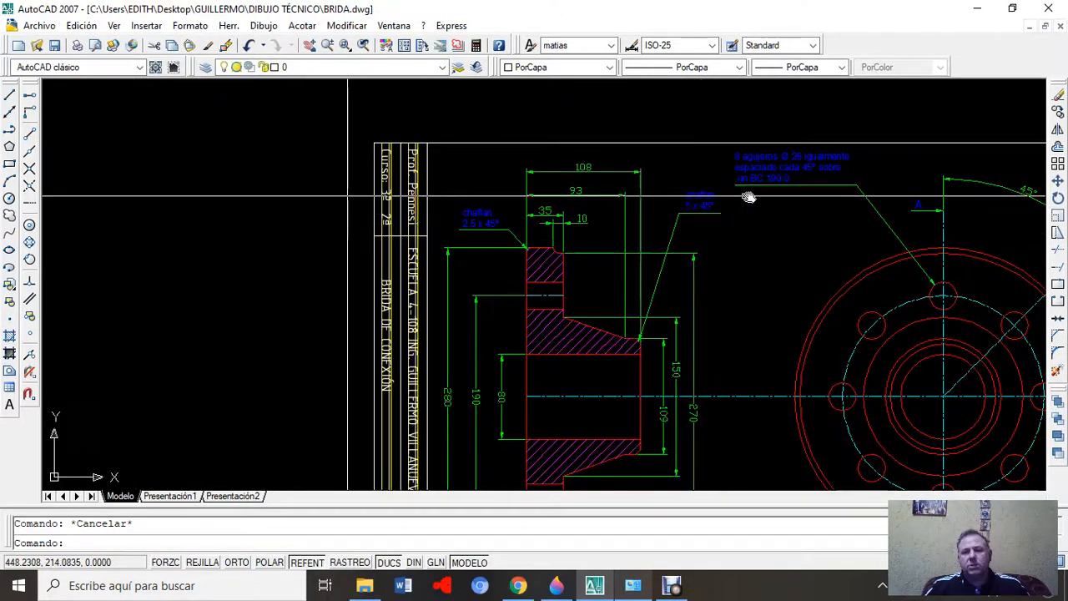
pyautogui.click(1028, 26)
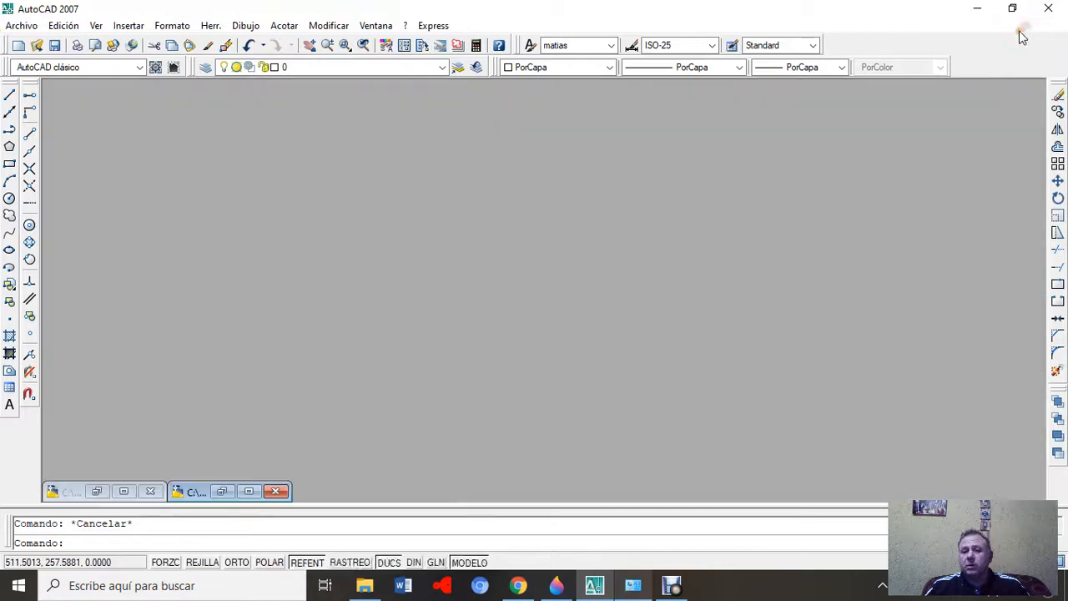
pyautogui.click(250, 491)
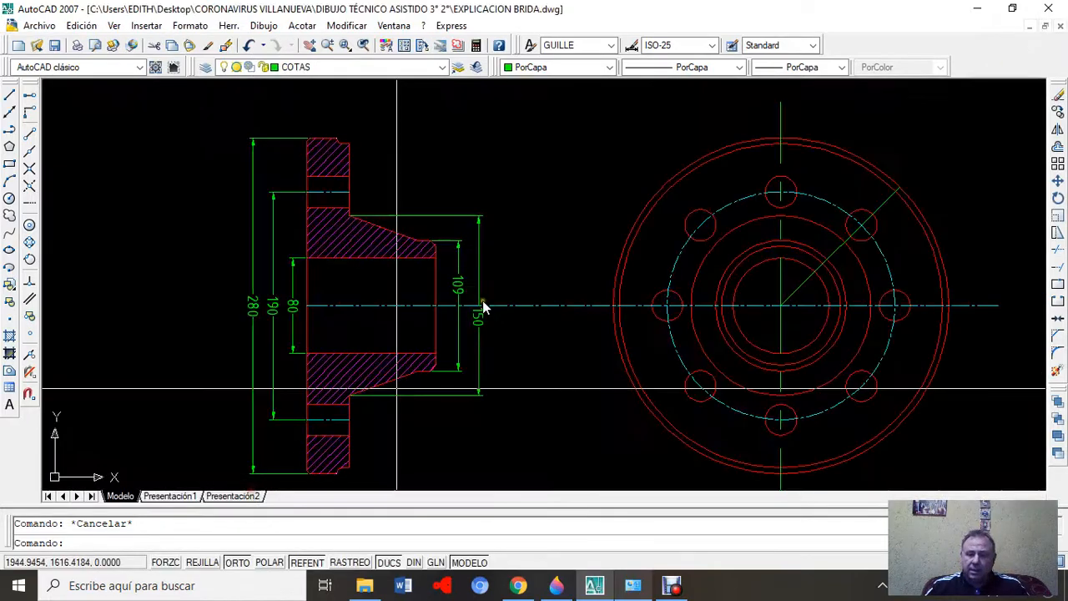
# - Draw a leader from the chamfer on the flange's upper-left corner in the section view, with an oblique segment and a horizontal landing toward the left
pyautogui.moveTo(375, 164)
pyautogui.mouseDown(button='middle')
pyautogui.moveTo(392, 176)
pyautogui.moveTo(425, 262)
pyautogui.mouseUp(button='middle')
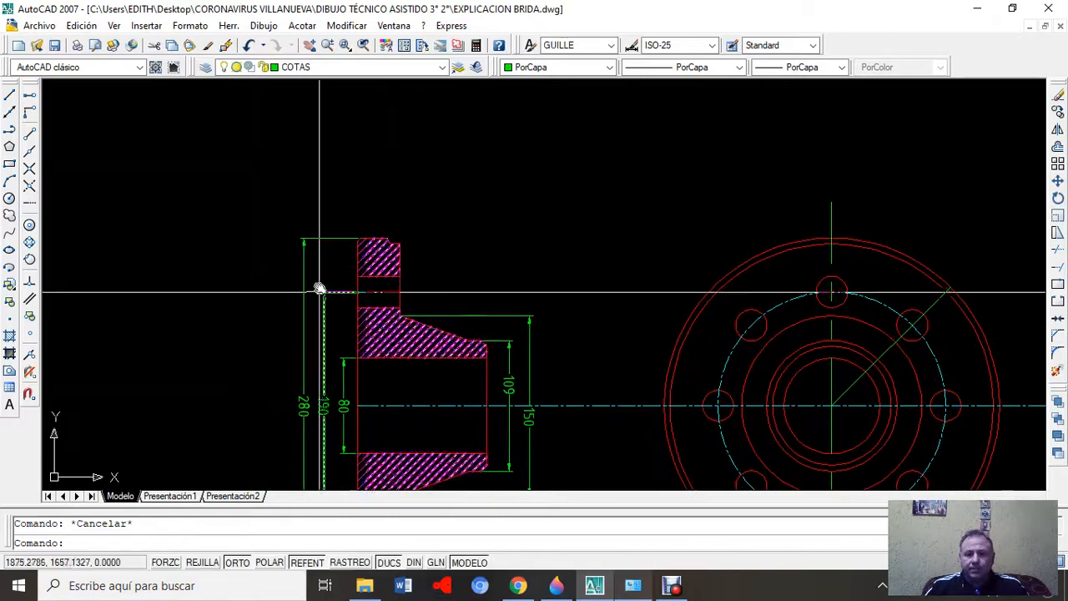
pyautogui.scroll(6, 358, 223)
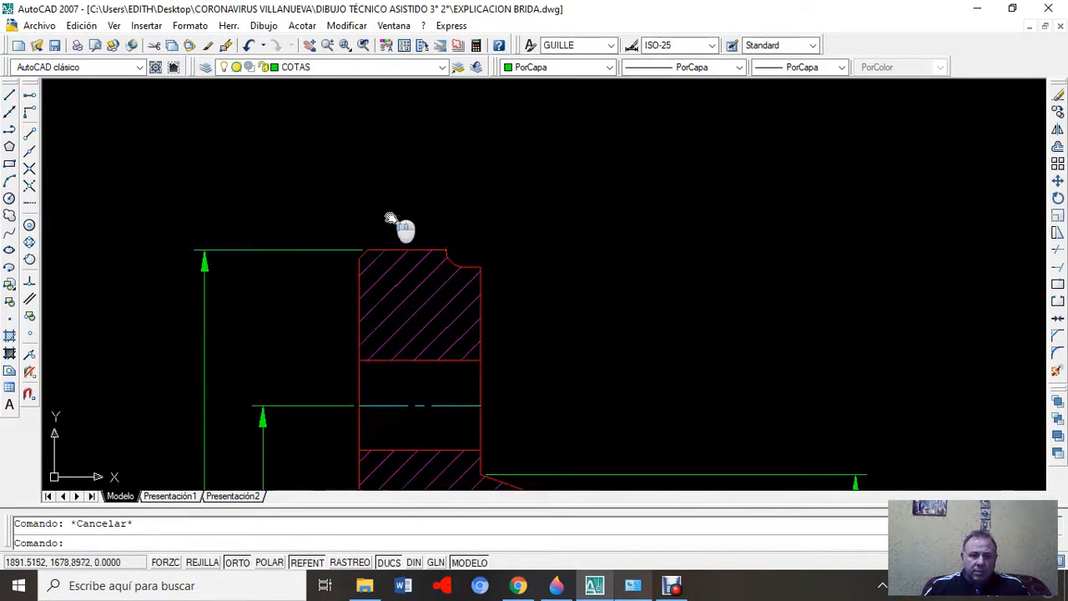
pyautogui.moveTo(393, 246); pyautogui.dragTo(546, 206, button='middle')
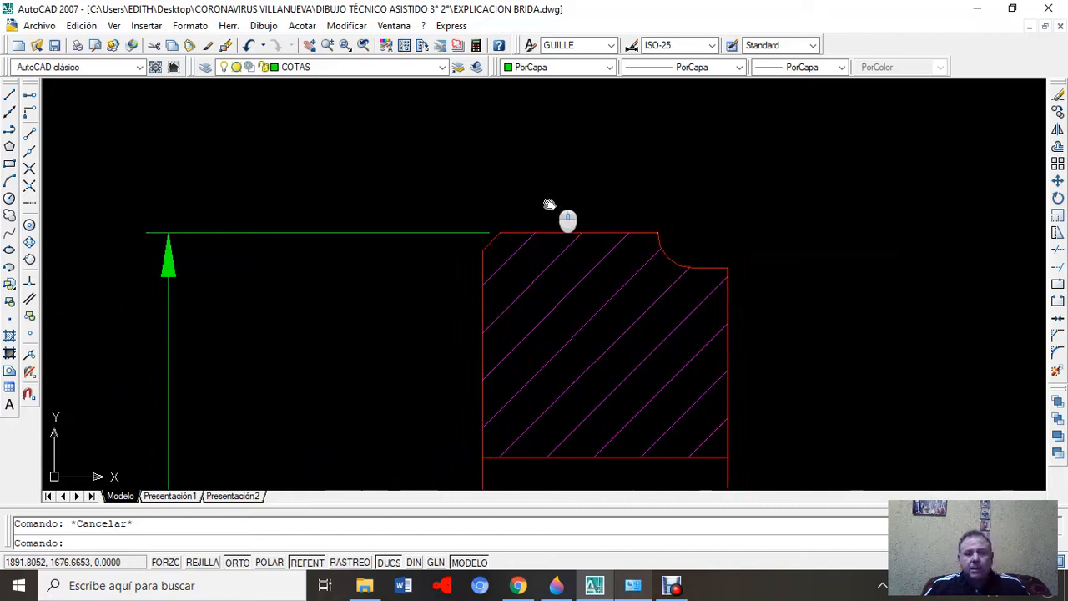
pyautogui.click(302, 27)
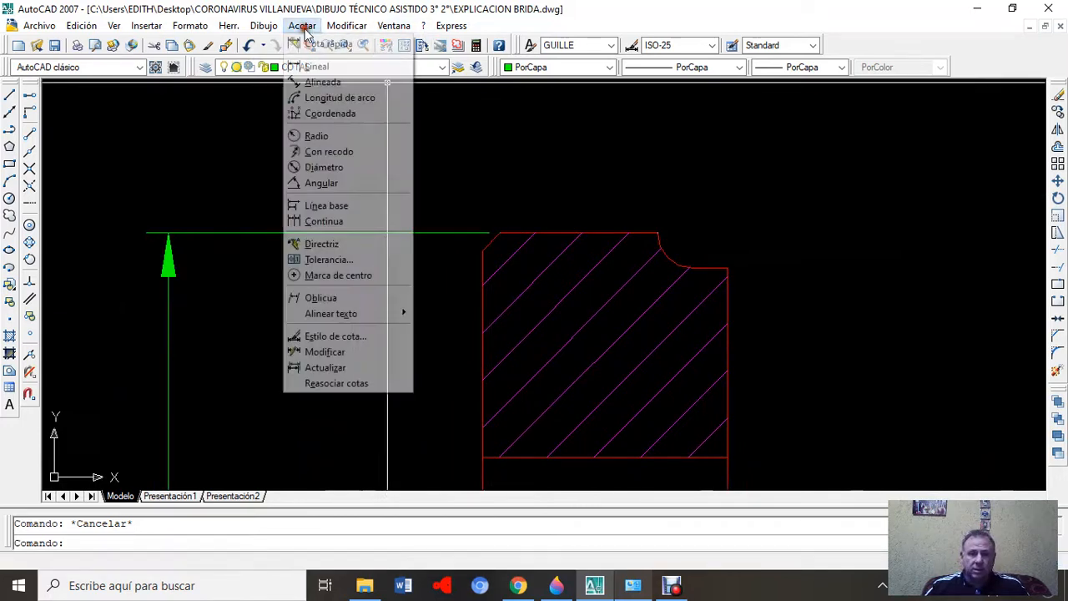
pyautogui.click(338, 244)
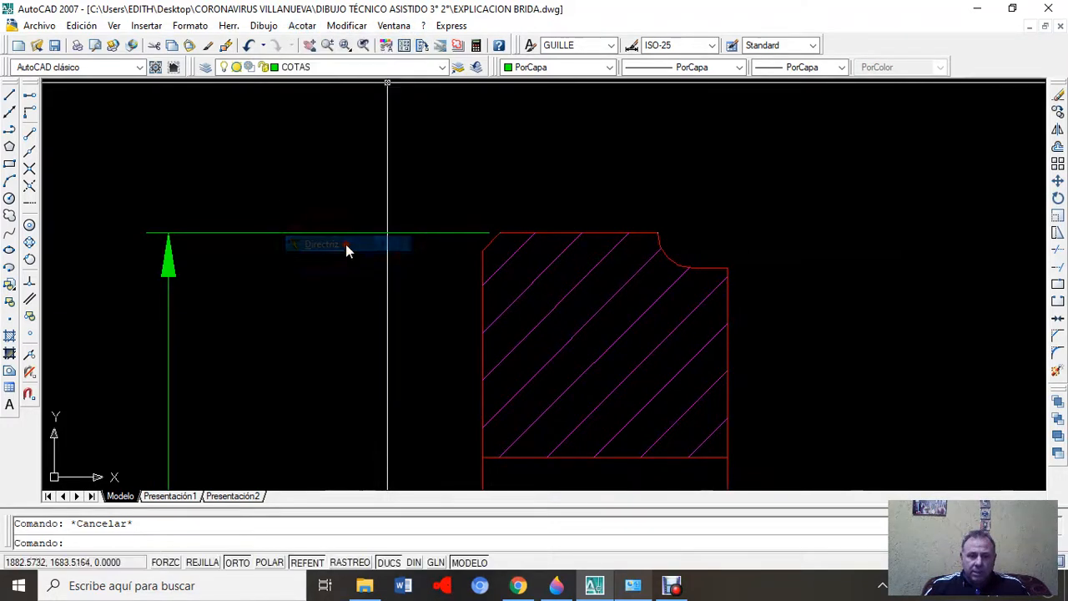
pyautogui.scroll(3, 442, 263)
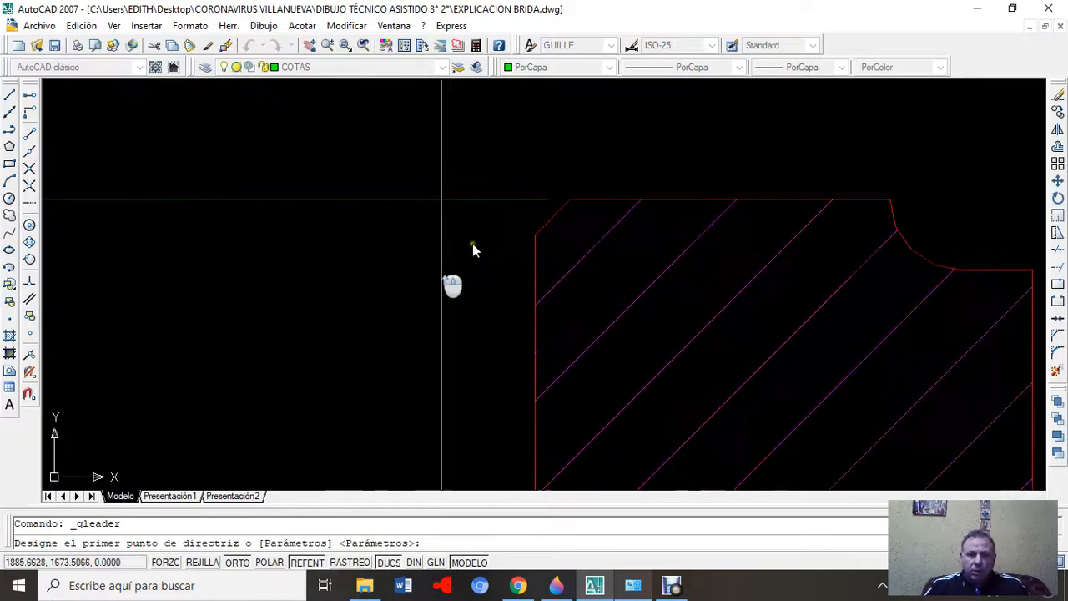
pyautogui.click(548, 214)
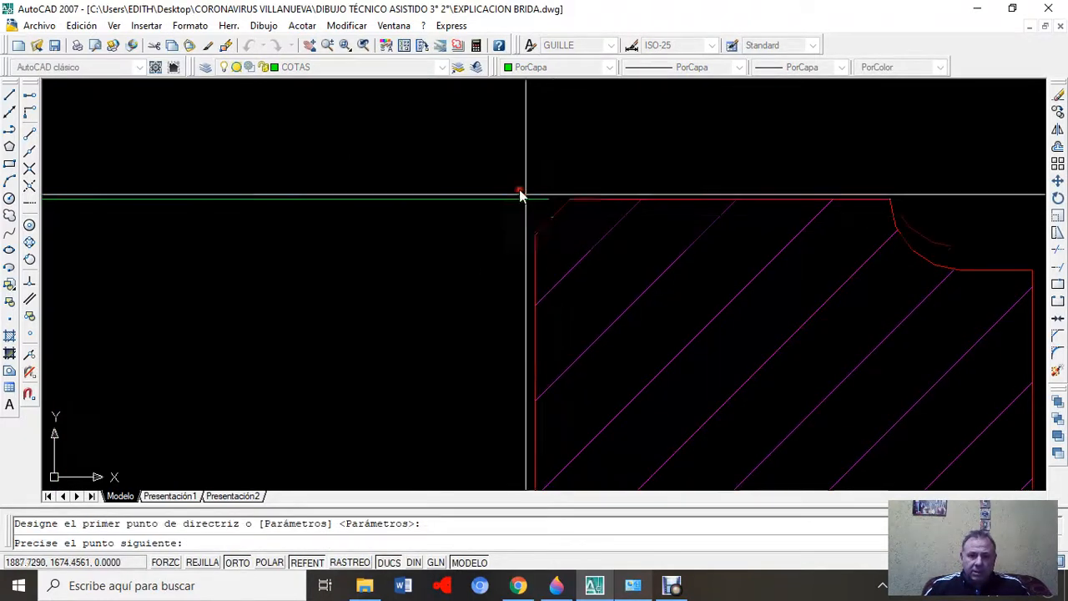
pyautogui.click(237, 561)
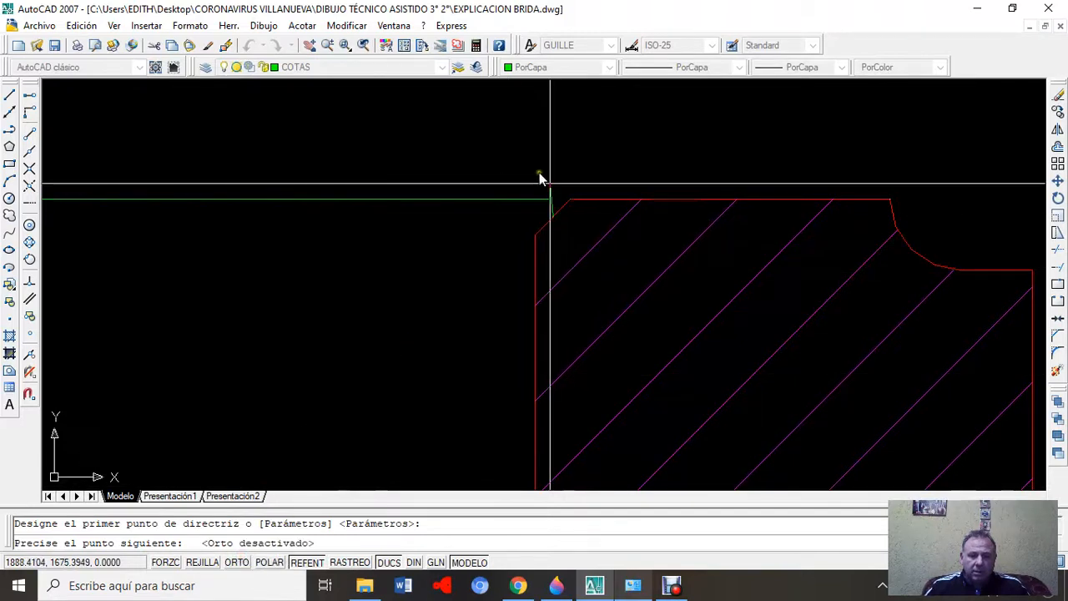
pyautogui.scroll(-2, 434, 162)
pyautogui.moveTo(448, 158)
pyautogui.mouseDown(button='middle')
pyautogui.moveTo(480, 196)
pyautogui.moveTo(504, 301)
pyautogui.moveTo(515, 267)
pyautogui.mouseUp(button='middle')
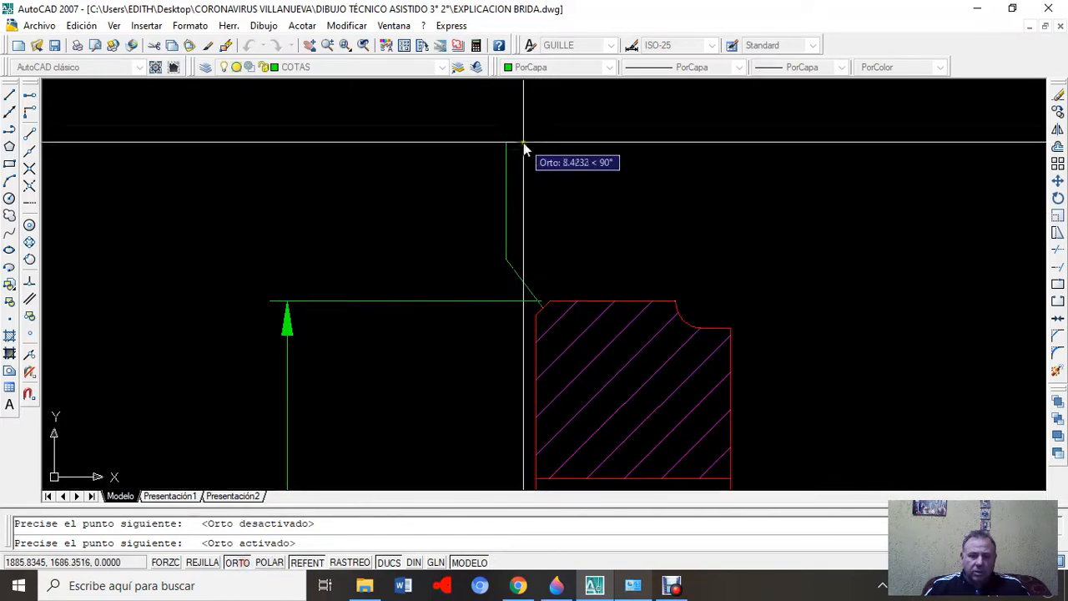
pyautogui.click(439, 261)
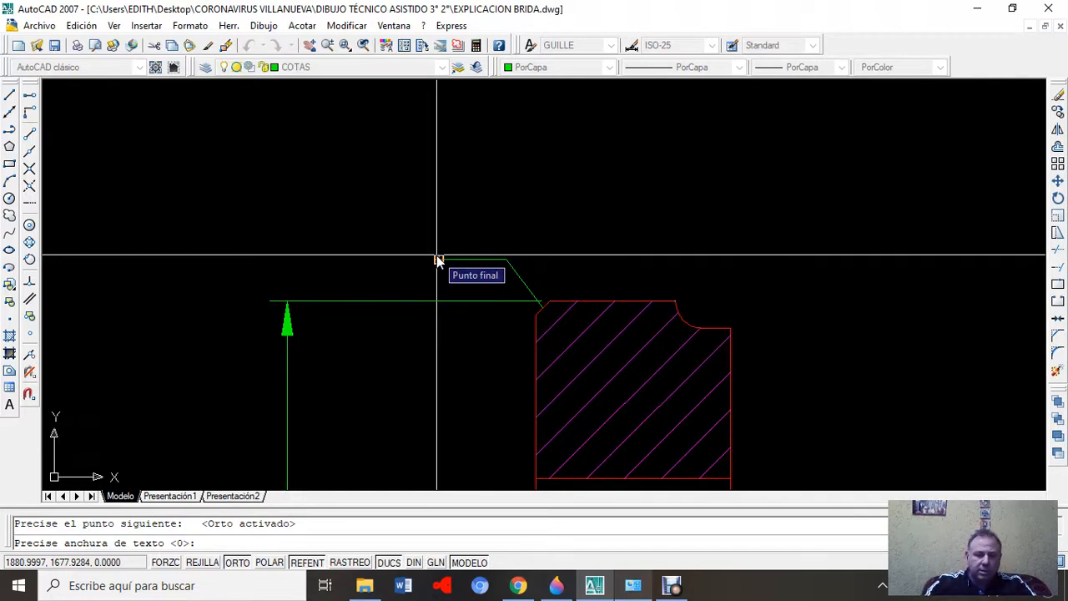
# - Annotate the chamfer leader with the default text width and two lines of text, "Chaflán" and "2,5 x 45°"
pyautogui.press('Return')
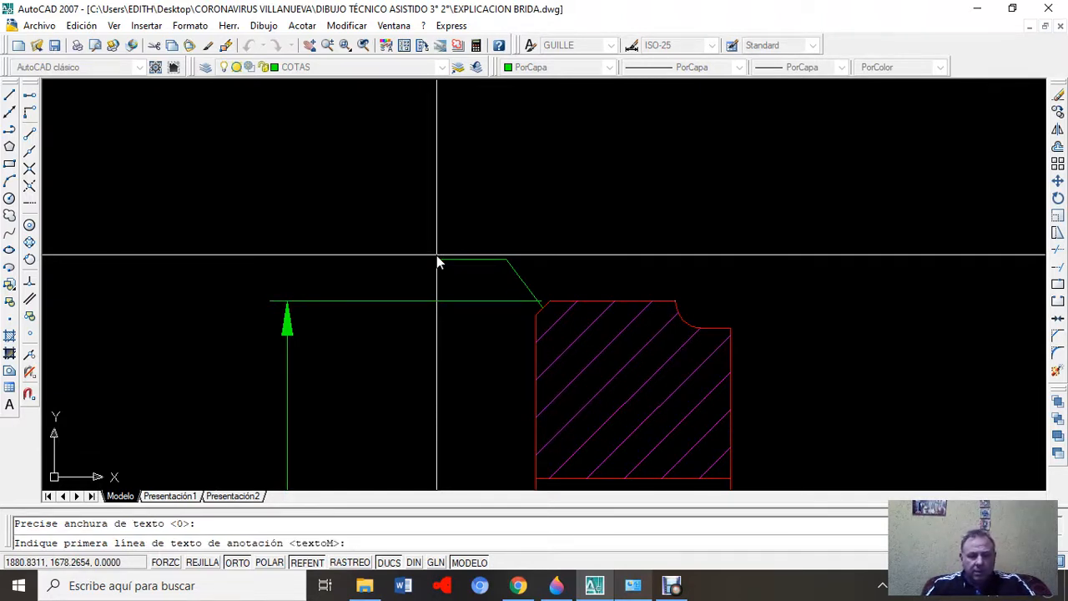
pyautogui.press('Return')
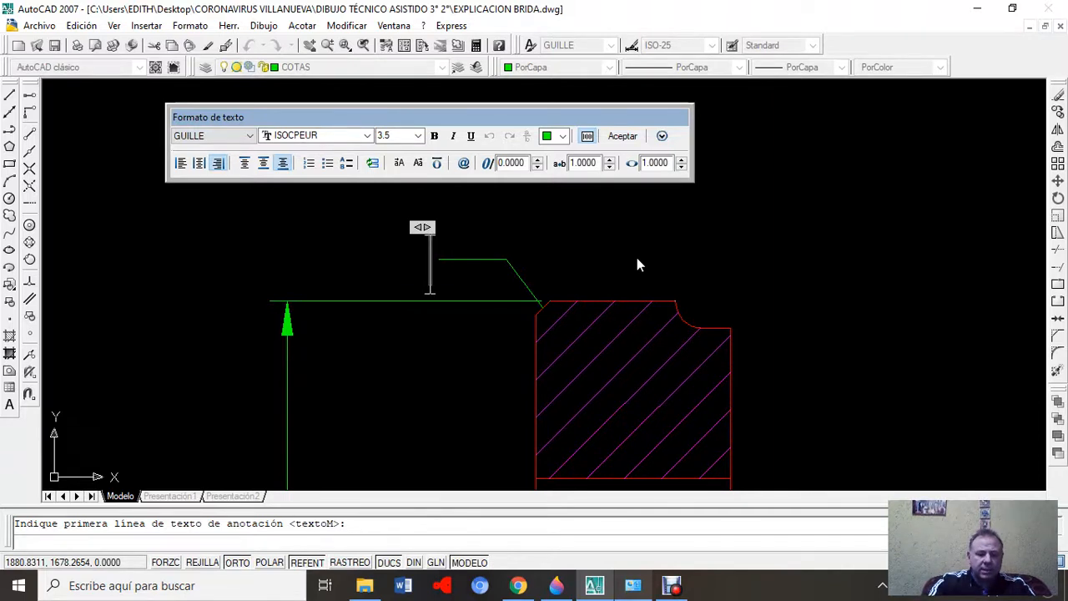
pyautogui.press('capslock')
pyautogui.write('Chafl')
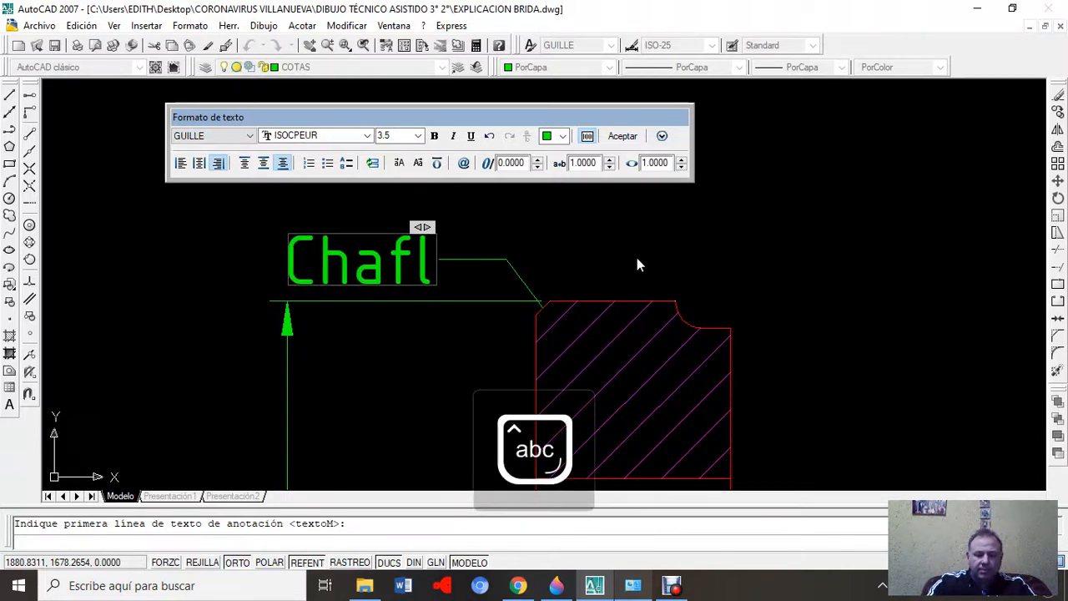
pyautogui.write('án')
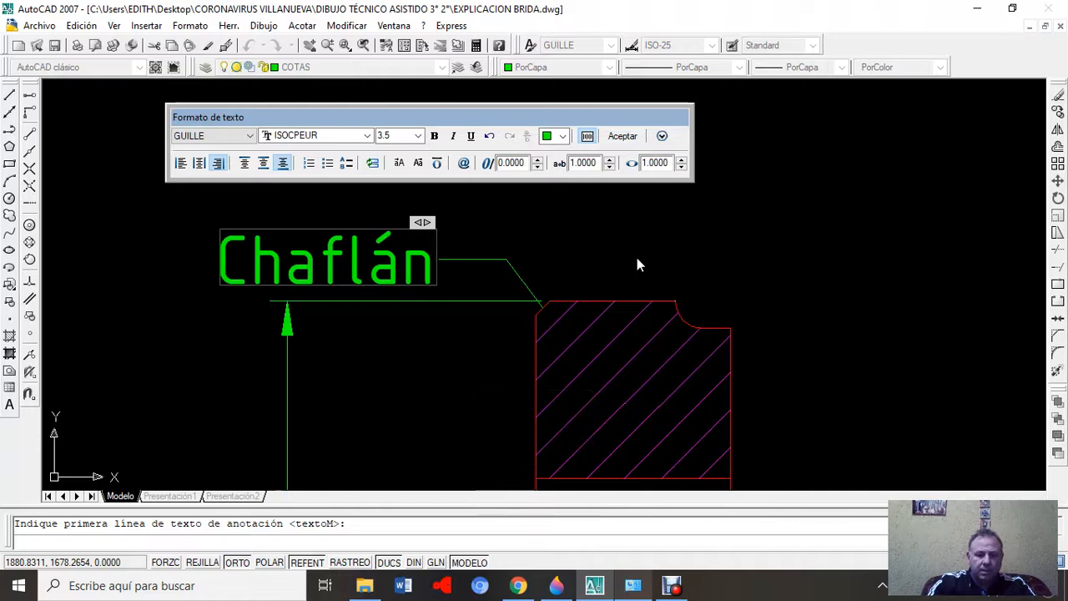
pyautogui.press('Return')
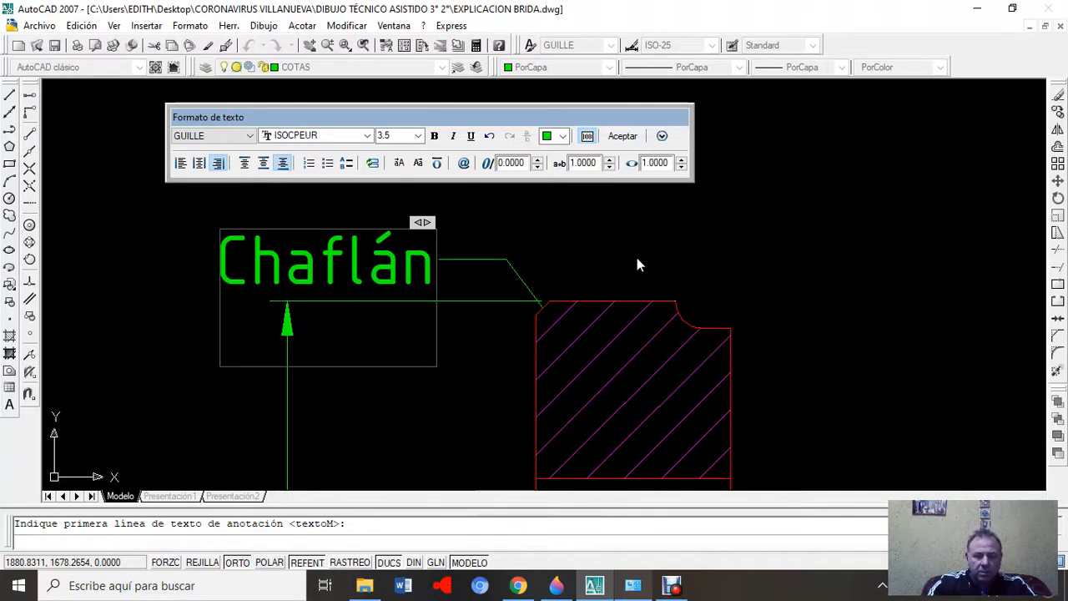
pyautogui.write('2,5')
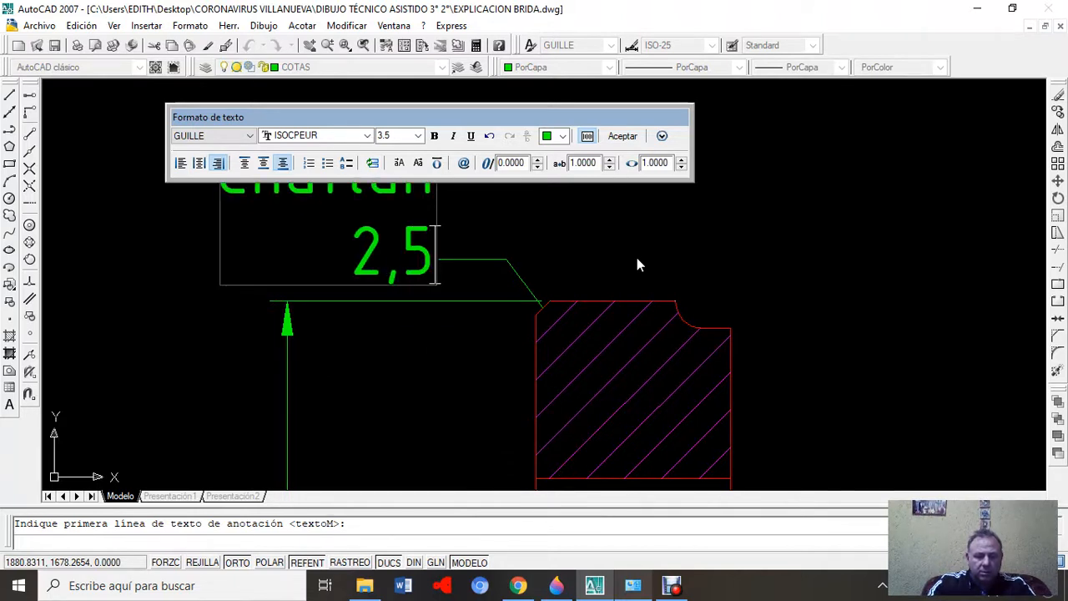
pyautogui.write(' x 45')
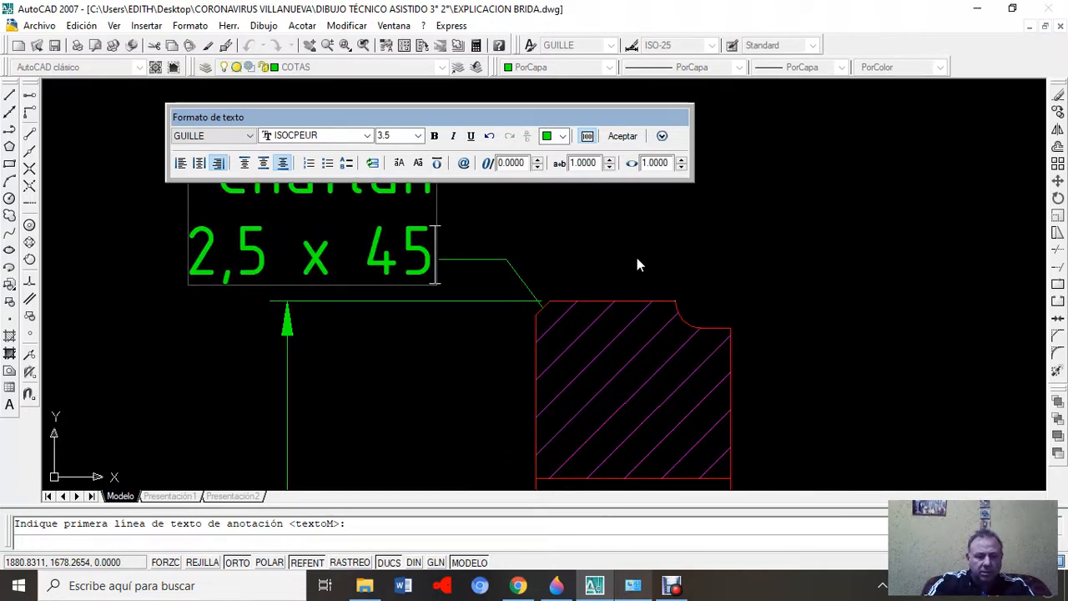
pyautogui.write('°')
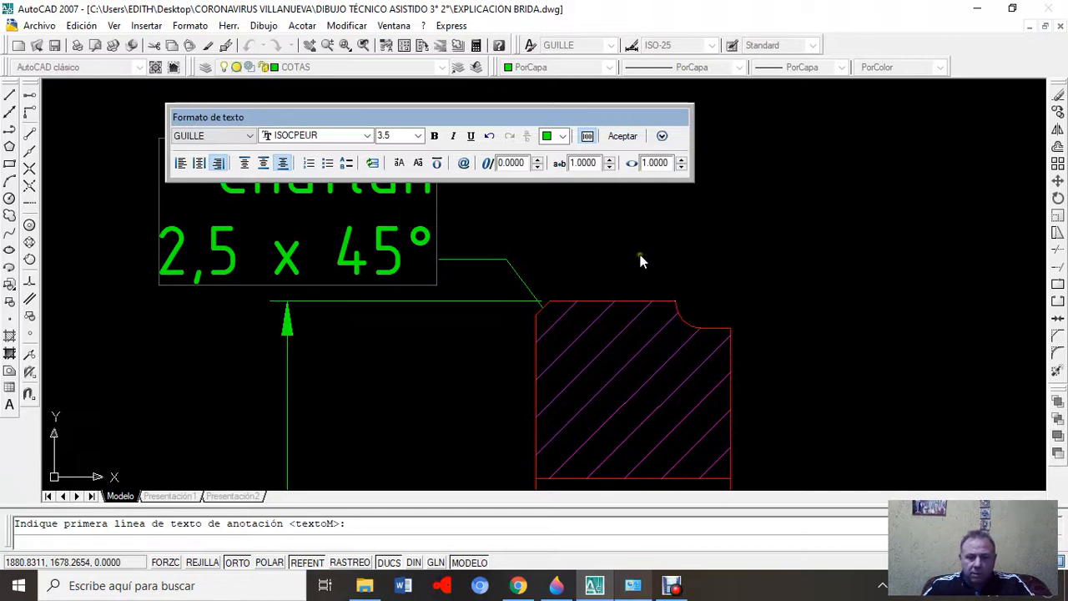
pyautogui.click(641, 253)
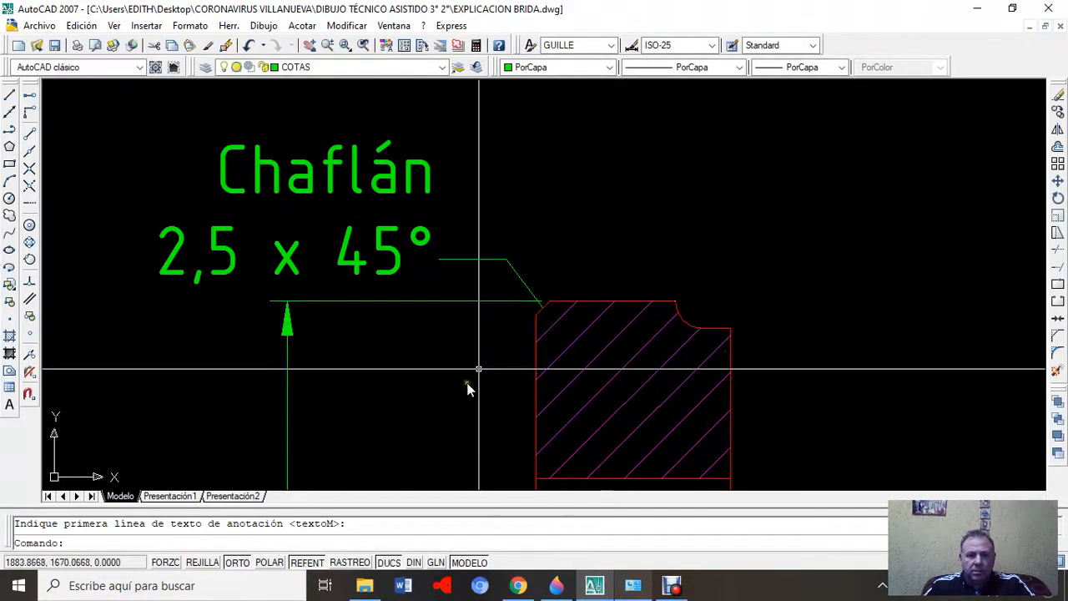
pyautogui.scroll(-5, 481, 366)
pyautogui.moveTo(486, 398); pyautogui.dragTo(465, 205, button='middle')
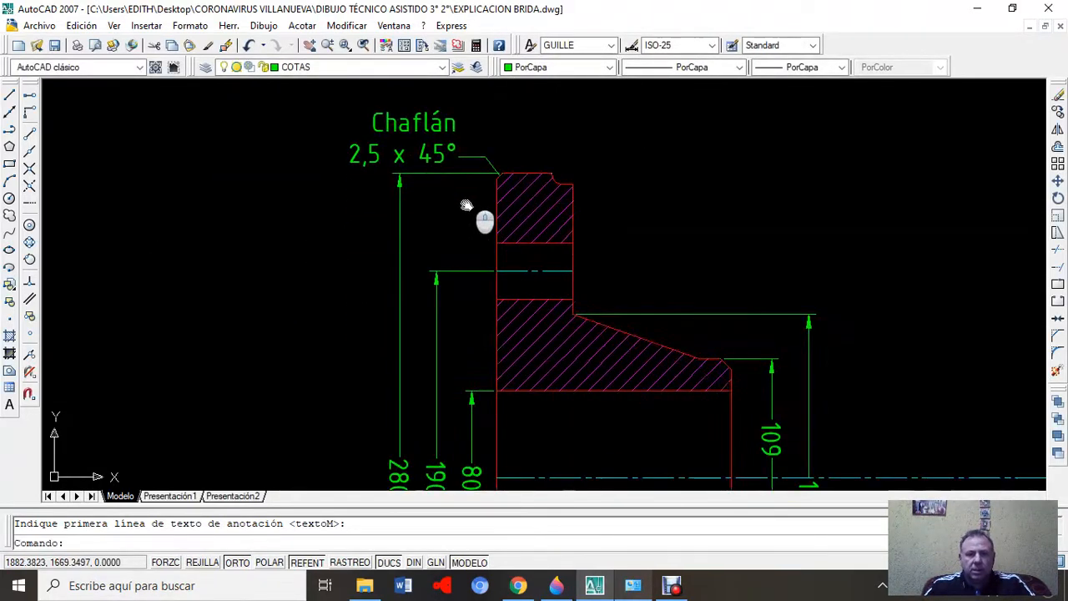
pyautogui.scroll(-3, 473, 253)
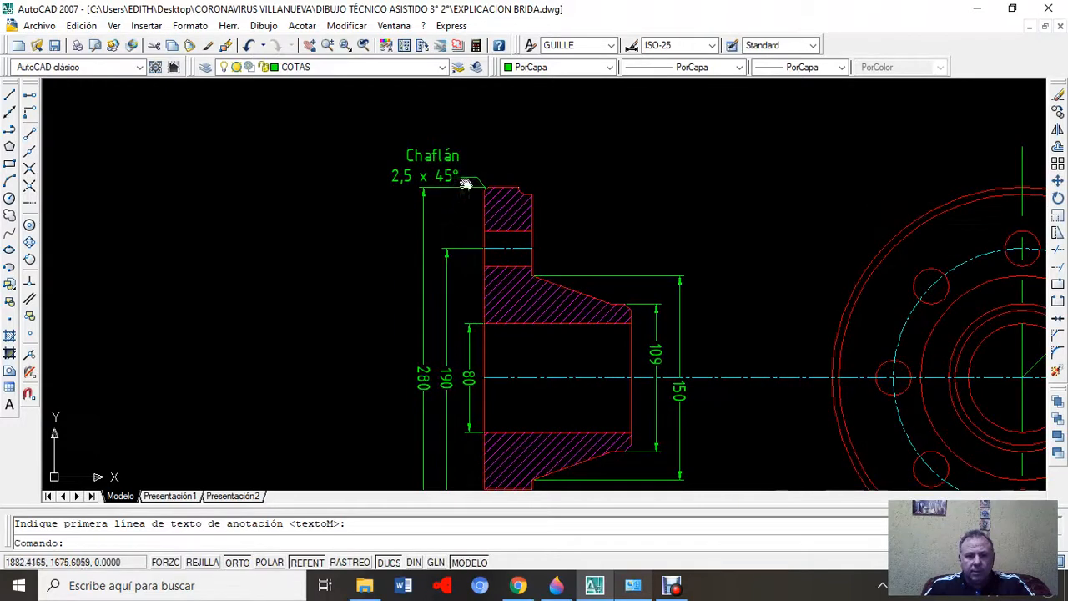
# - Move the two-line chamfer note in the section view to the TEXTO layer
pyautogui.scroll(5, 464, 172)
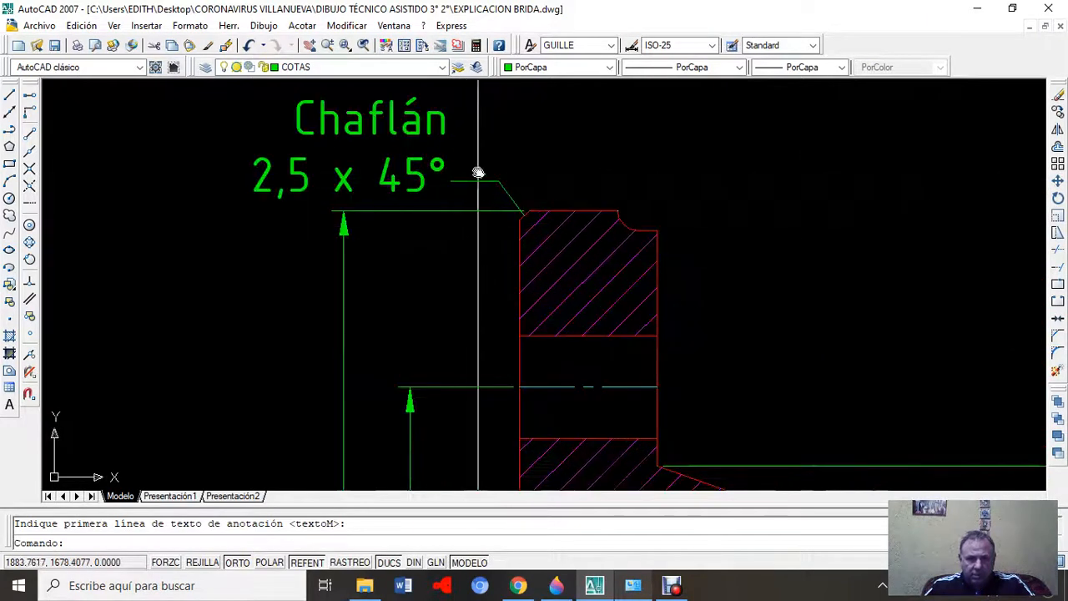
pyautogui.moveTo(436, 167)
pyautogui.mouseDown(button='middle')
pyautogui.moveTo(362, 259)
pyautogui.moveTo(378, 242)
pyautogui.moveTo(367, 238)
pyautogui.mouseUp(button='middle')
pyautogui.click(283, 202)
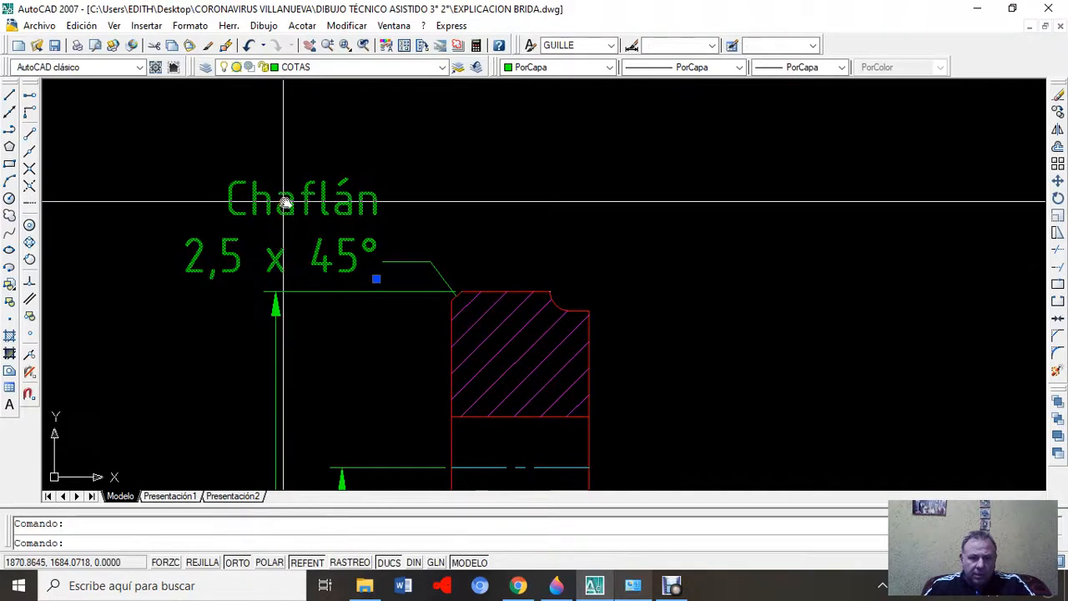
pyautogui.click(442, 66)
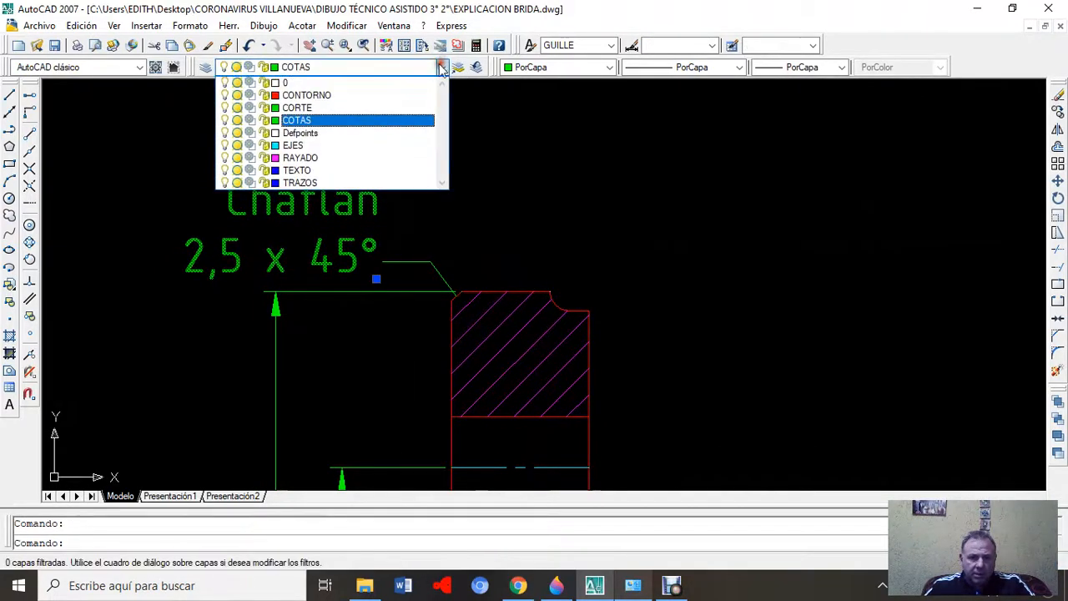
pyautogui.click(336, 168)
pyautogui.press('Escape')
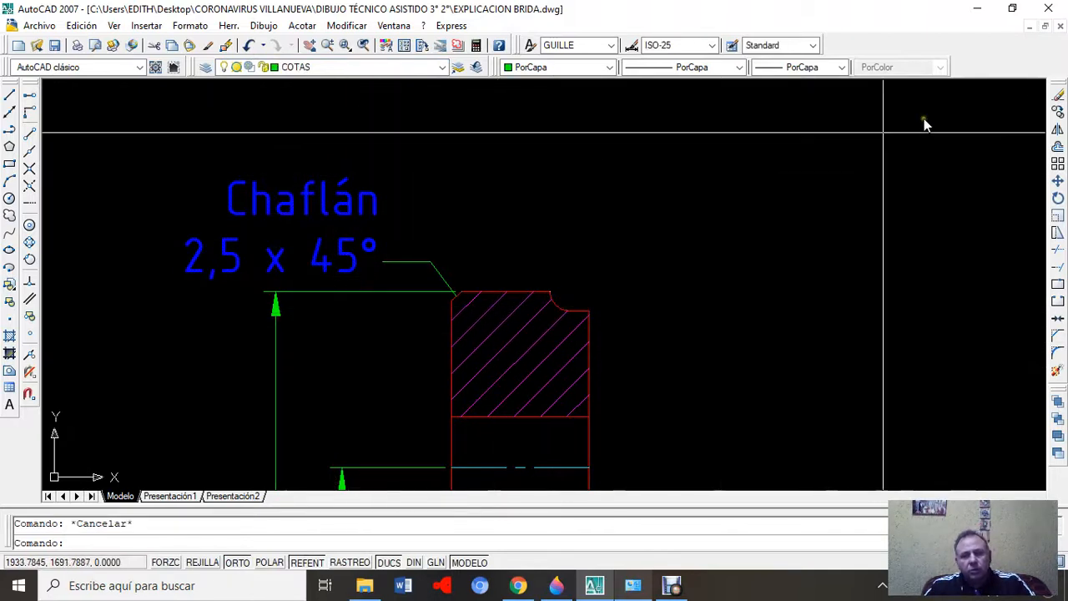
# - Switch to the reference drawing BRIDA.dwg, examine its 2.5 x 45° chamfer leader and text placement, and return to EXPLICACION BRIDA.dwg
pyautogui.click(1031, 28)
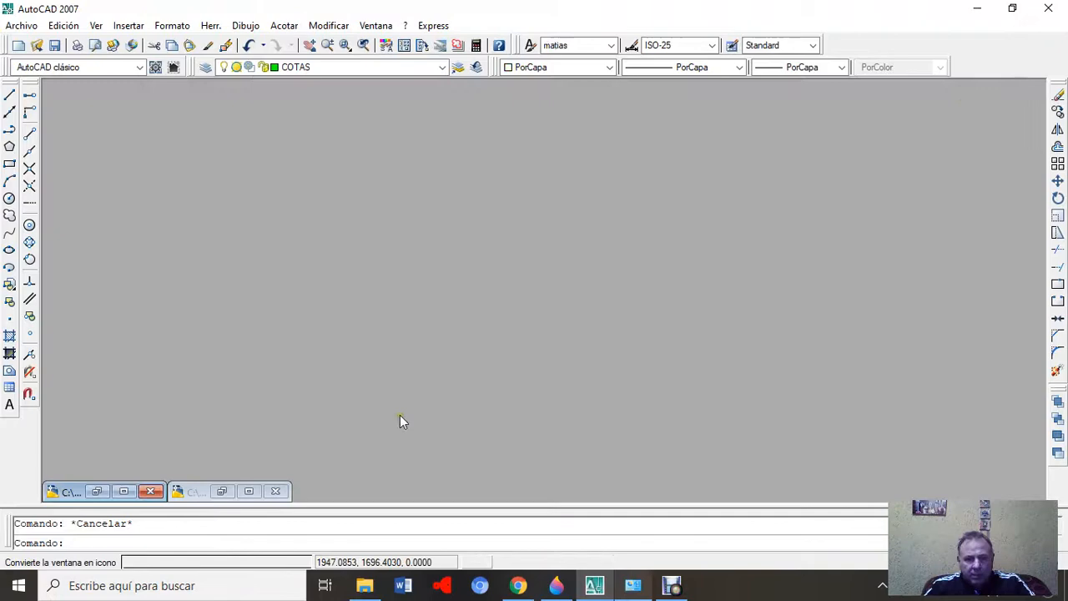
pyautogui.click(123, 491)
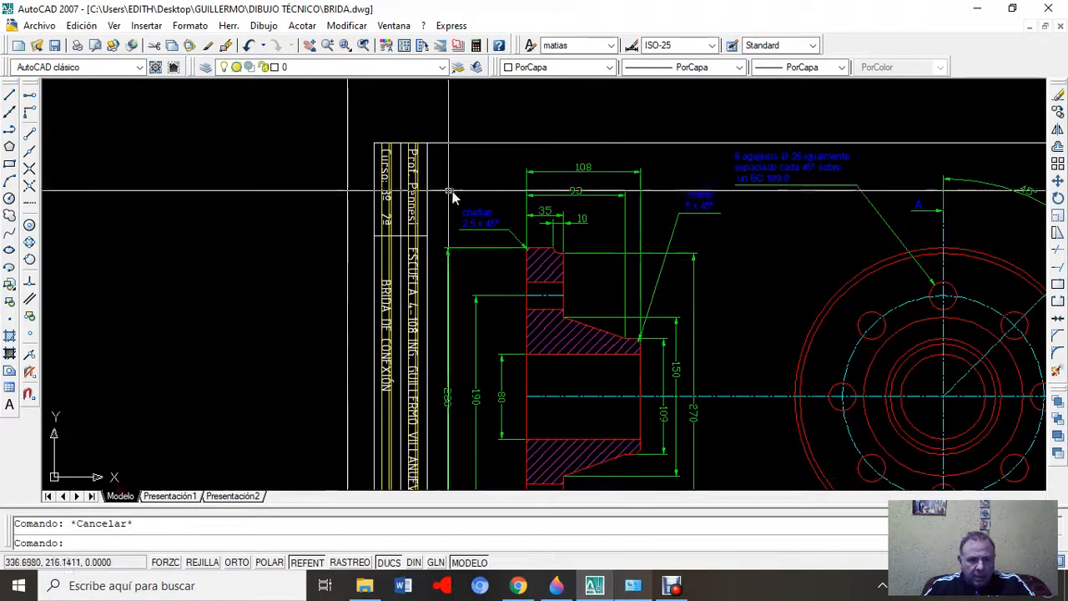
pyautogui.scroll(2, 517, 229)
pyautogui.scroll(2, 517, 230)
pyautogui.moveTo(520, 245)
pyautogui.mouseDown(button='middle')
pyautogui.moveTo(422, 293)
pyautogui.moveTo(419, 280)
pyautogui.mouseUp(button='middle')
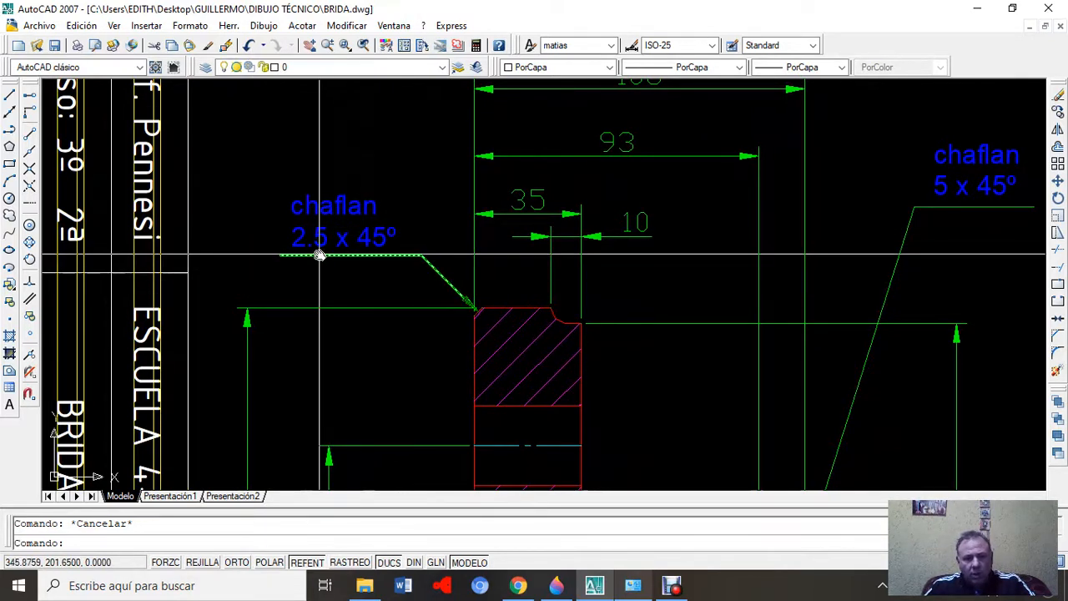
pyautogui.click(1029, 27)
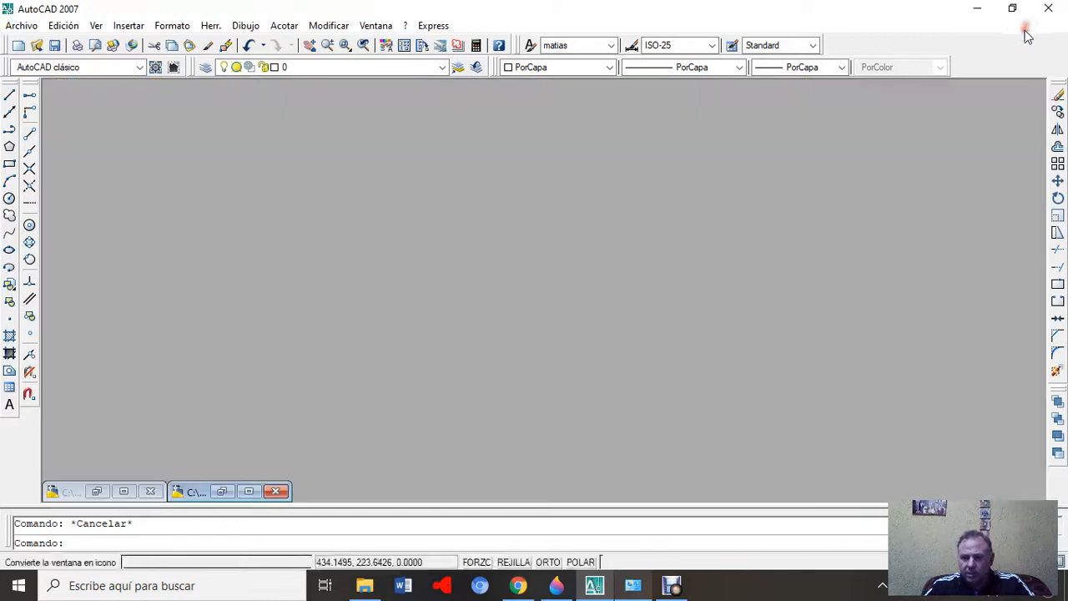
pyautogui.click(248, 491)
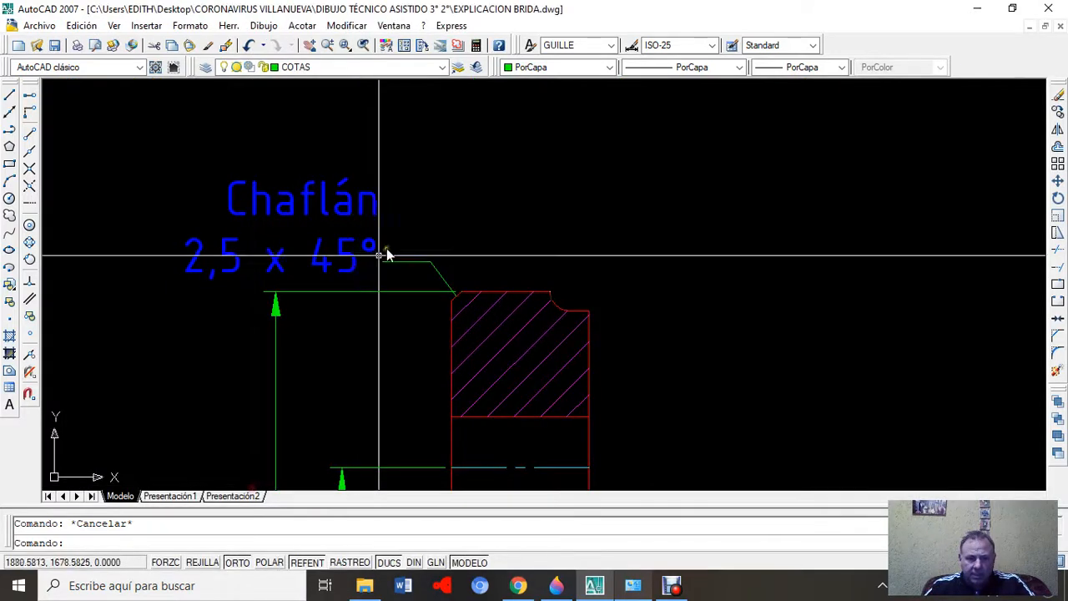
# - Try to raise the chamfer note straight up by about 6.5 units, above its leader line
pyautogui.click(344, 213)
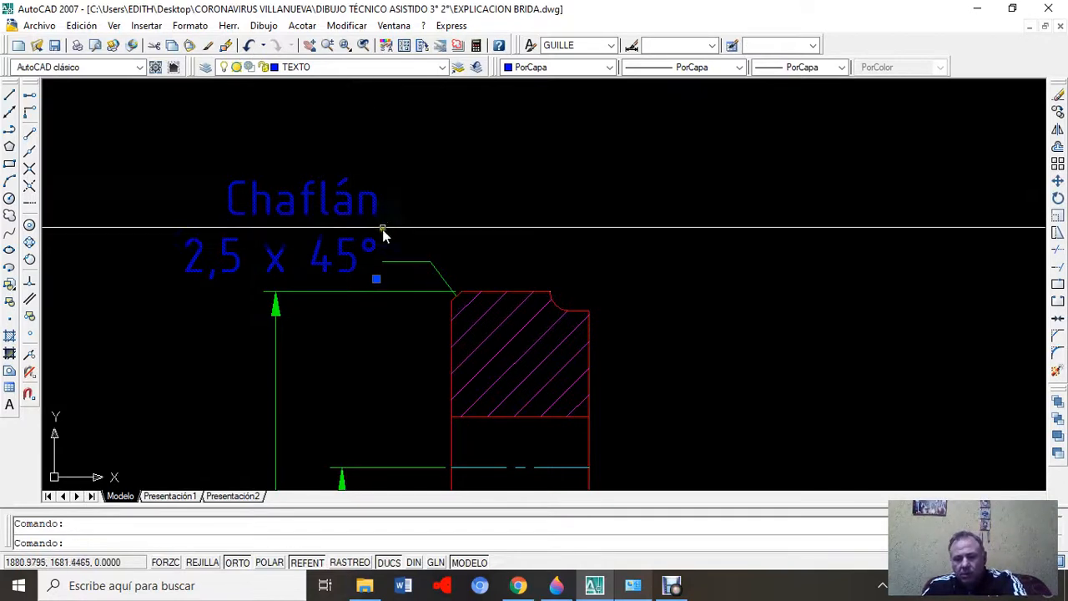
pyautogui.press('Escape')
pyautogui.click(351, 209)
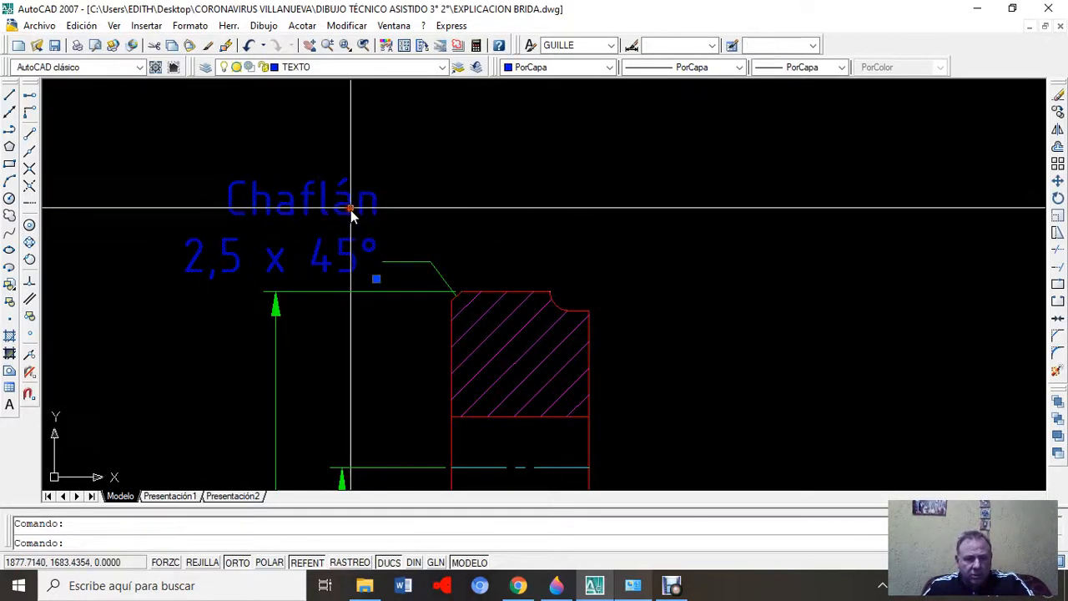
pyautogui.click(376, 278)
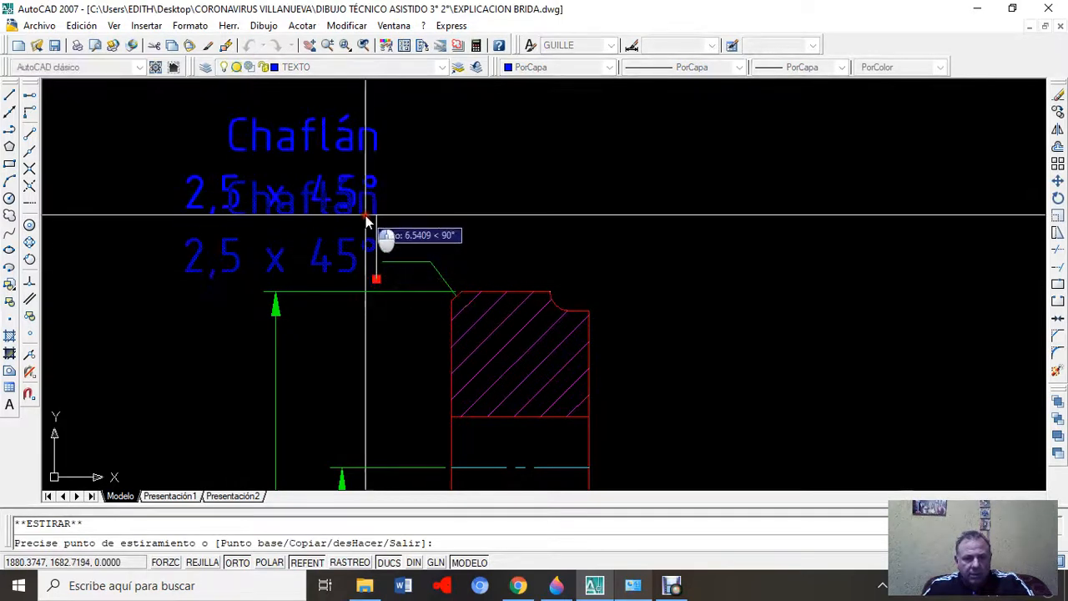
pyautogui.click(376, 214)
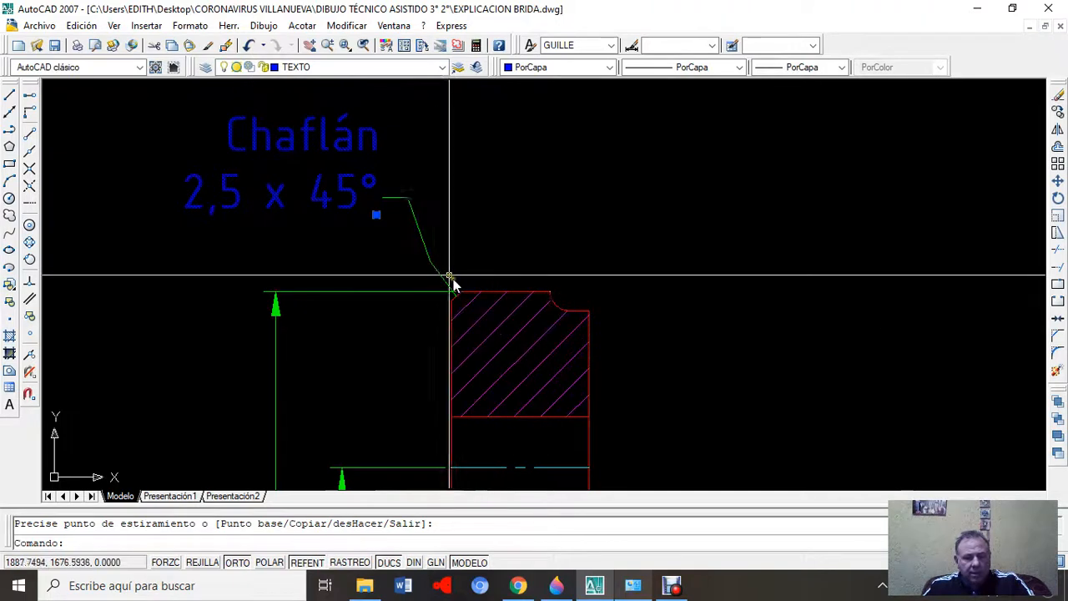
pyautogui.press('Escape')
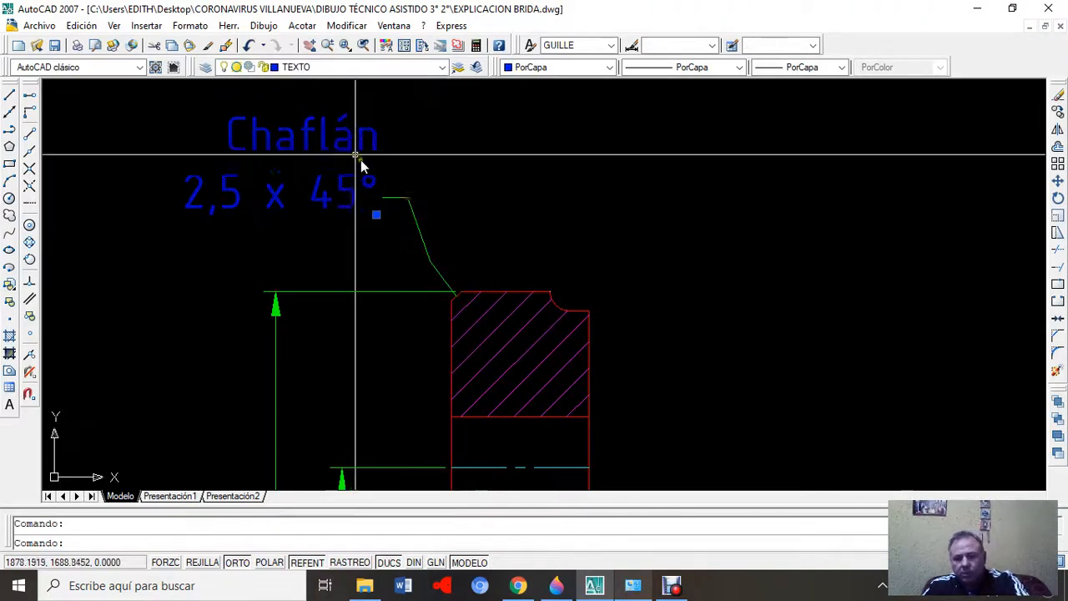
# - Delete the chamfer note and its leader from the section view
pyautogui.press('Delete')
pyautogui.click(422, 240)
pyautogui.press('Delete')
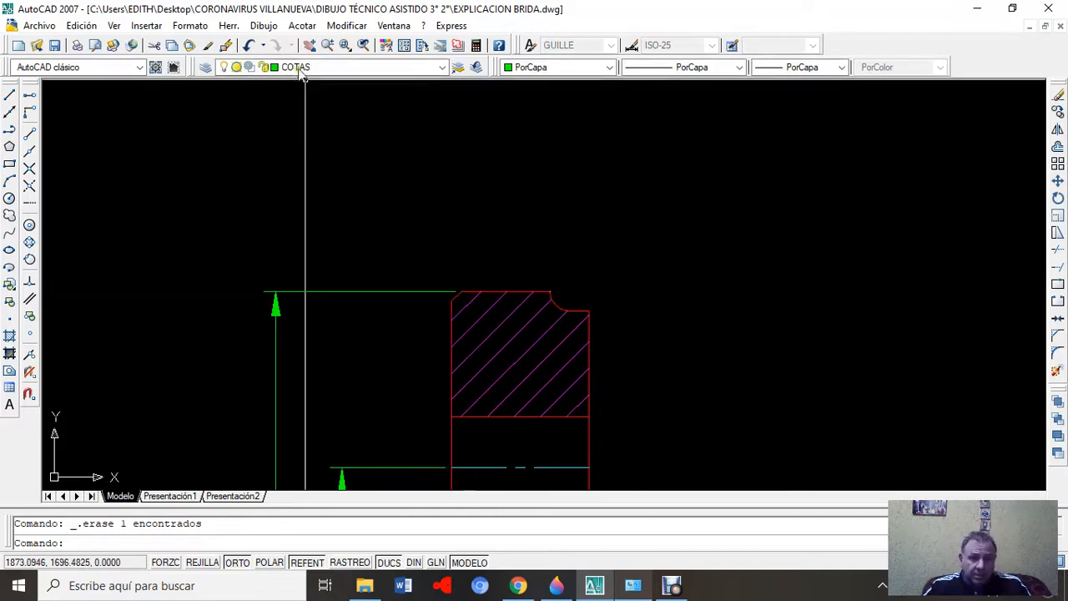
# - Draw a leader without annotation from the midpoint of the flange's upper-left chamfer, with an oblique segment and a long horizontal landing toward the left
pyautogui.click(302, 26)
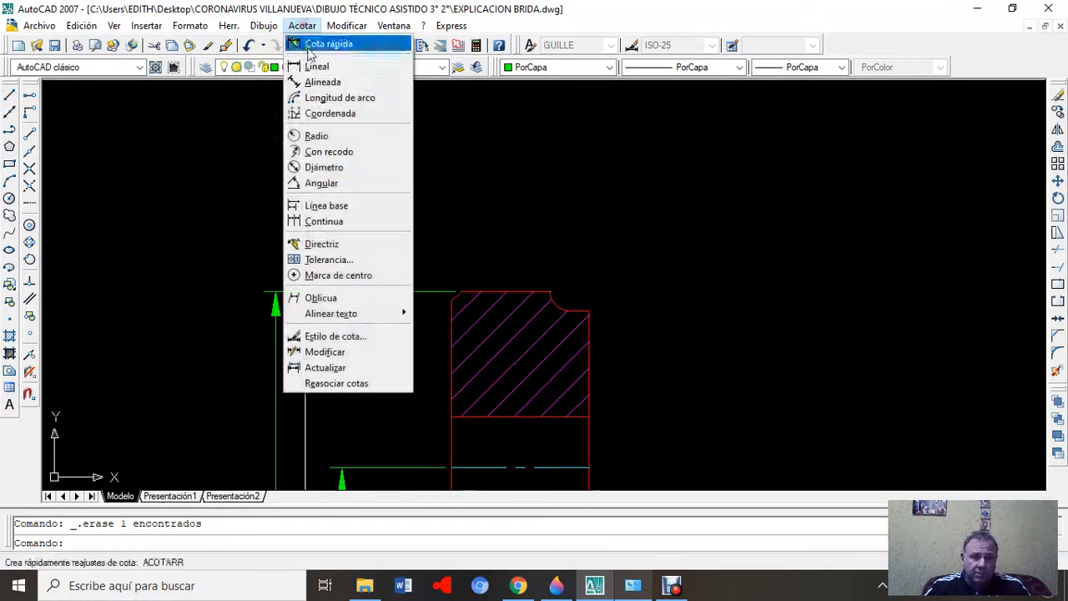
pyautogui.click(332, 245)
pyautogui.scroll(5, 467, 321)
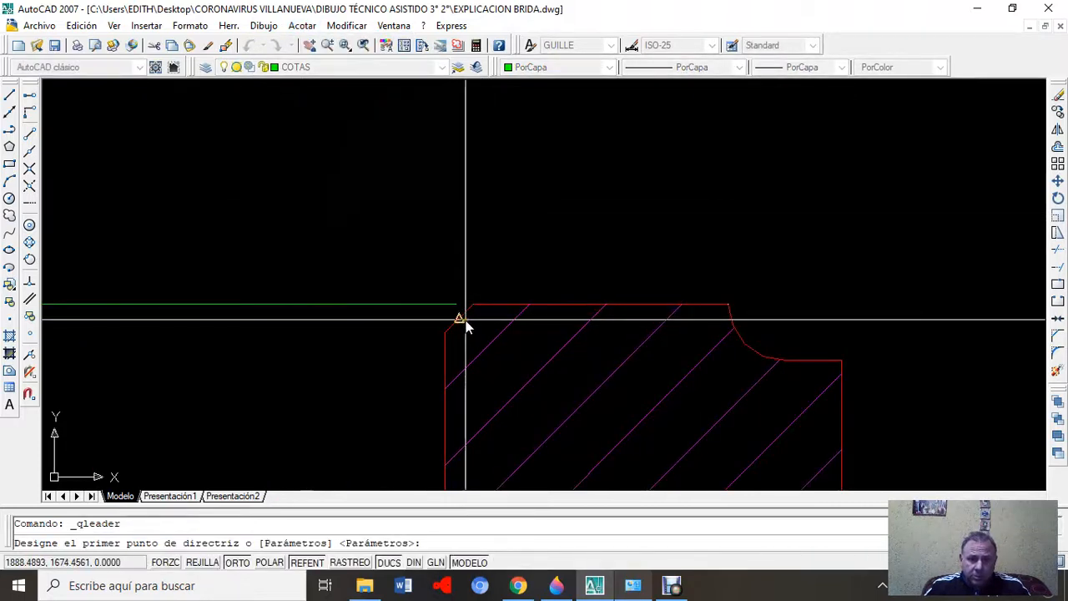
pyautogui.click(466, 321)
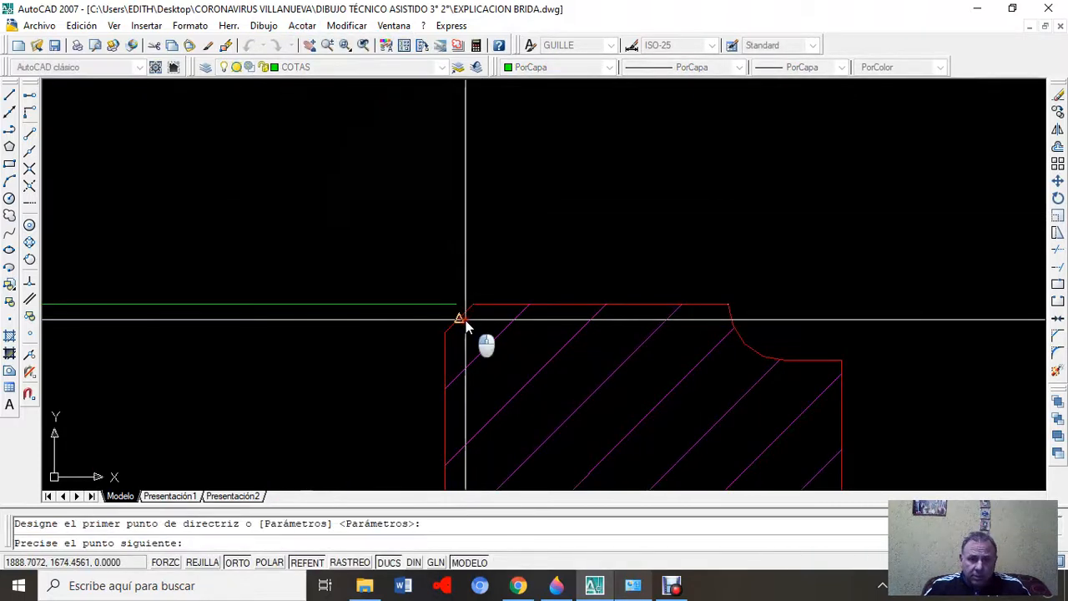
pyautogui.click(239, 562)
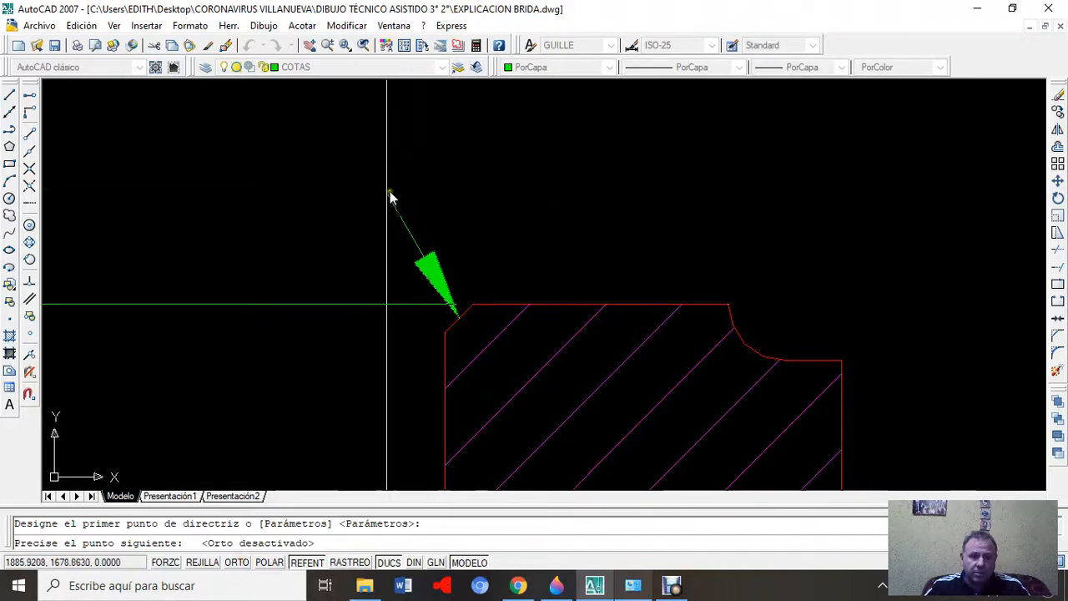
pyautogui.click(381, 194)
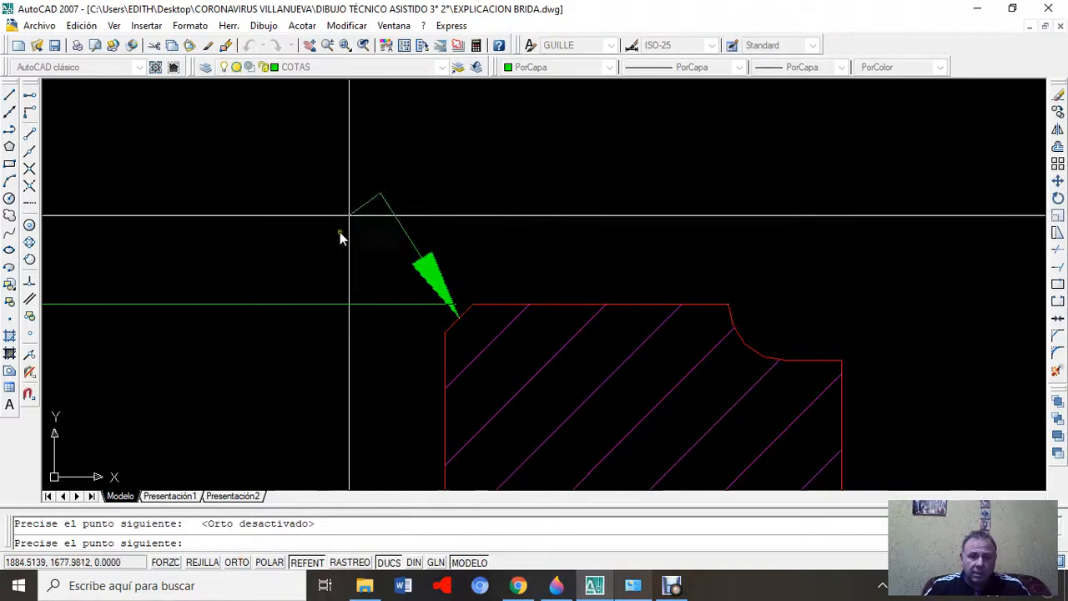
pyautogui.click(237, 562)
pyautogui.scroll(-2, 296, 267)
pyautogui.scroll(-2, 295, 267)
pyautogui.moveTo(317, 251); pyautogui.dragTo(493, 255, button='middle')
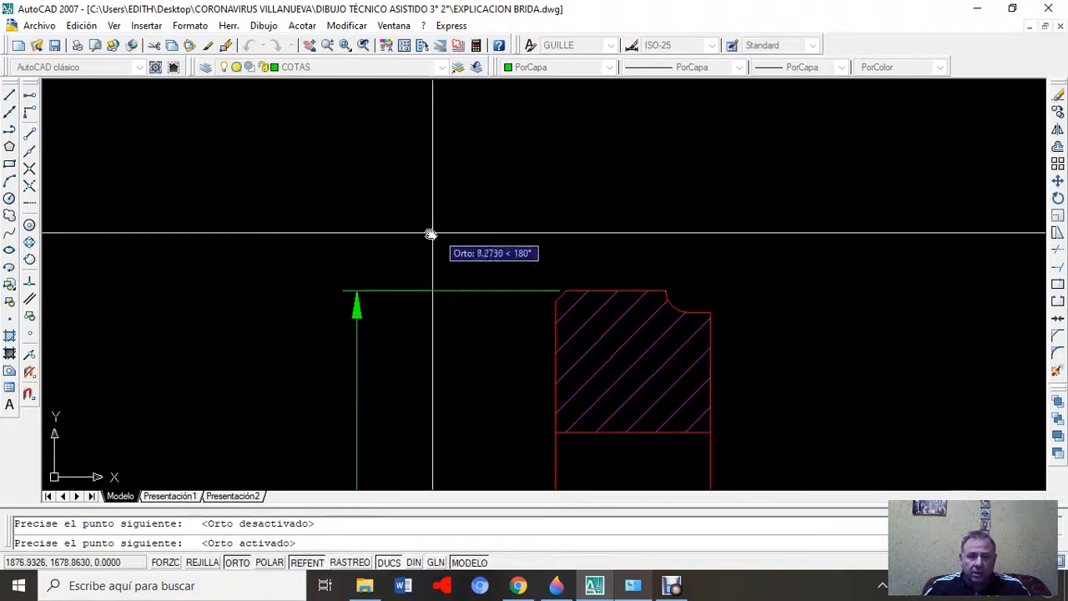
pyautogui.click(338, 234)
pyautogui.press('Escape')
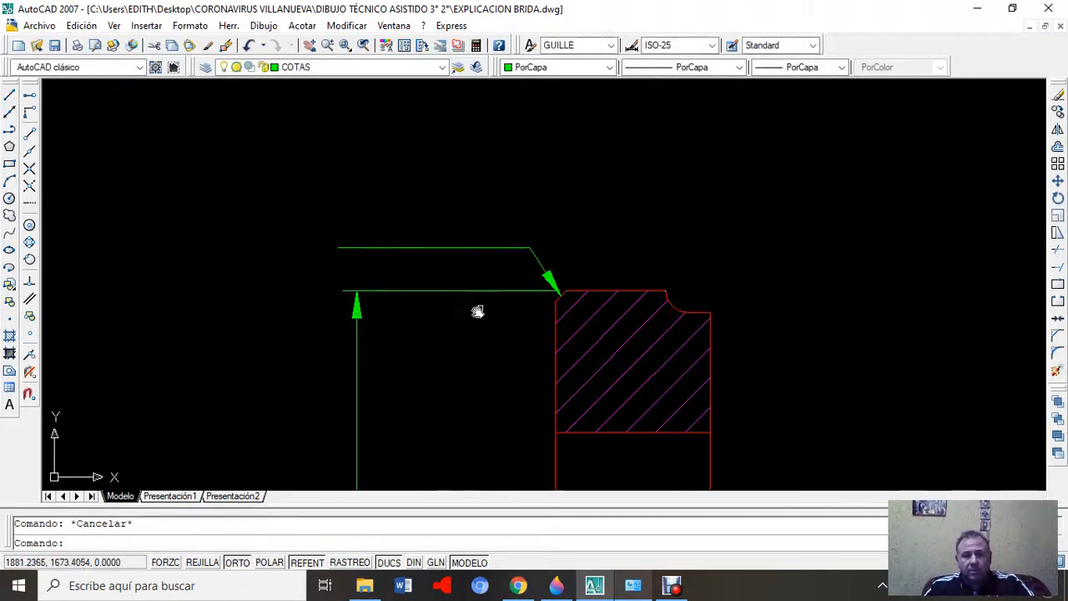
pyautogui.scroll(2, 475, 264)
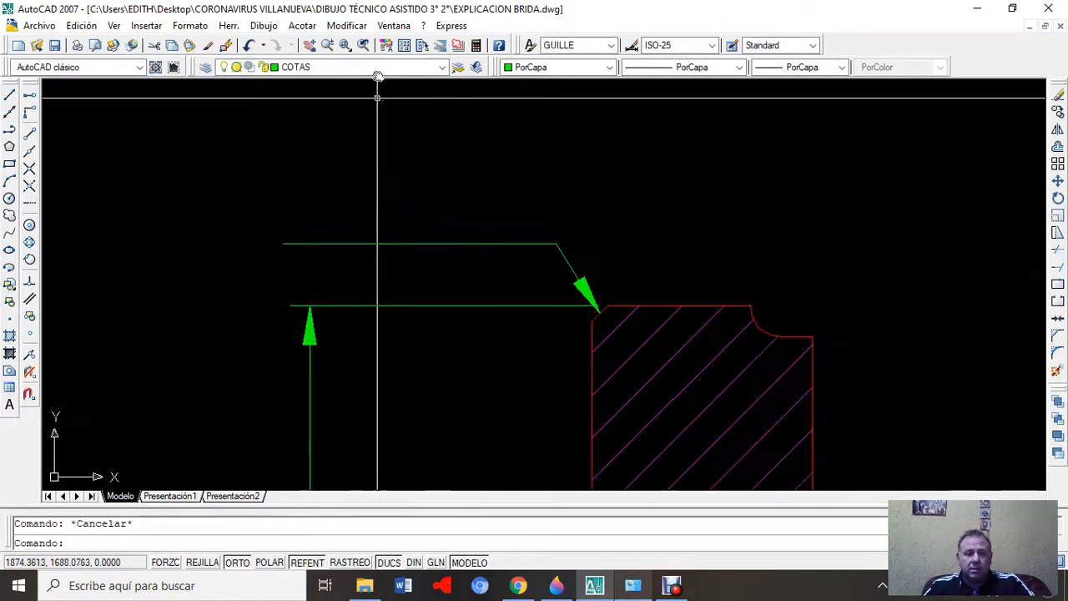
pyautogui.click(263, 25)
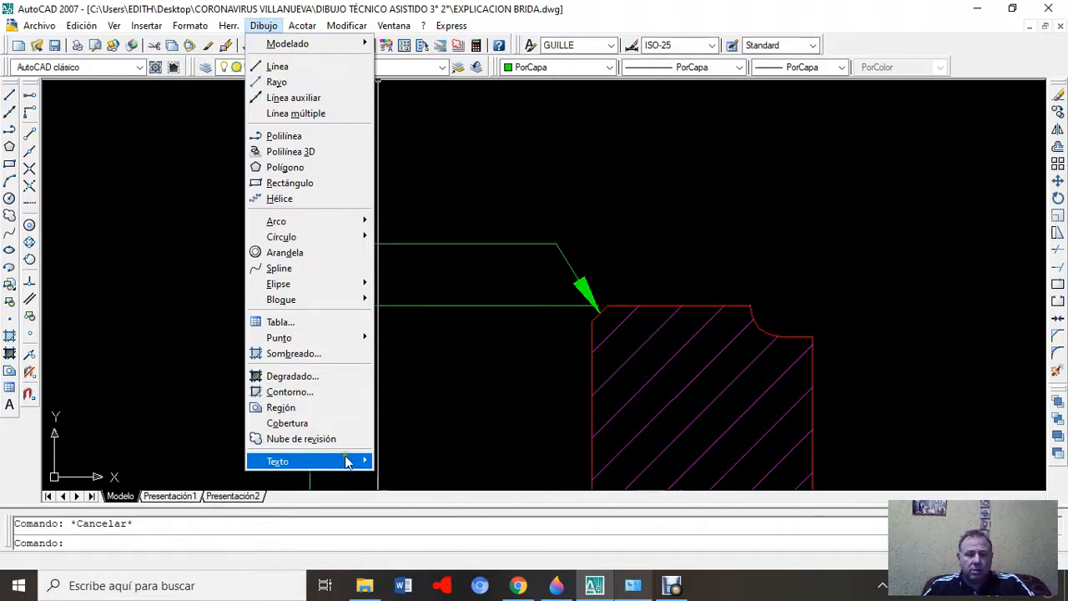
pyautogui.moveTo(350, 460)
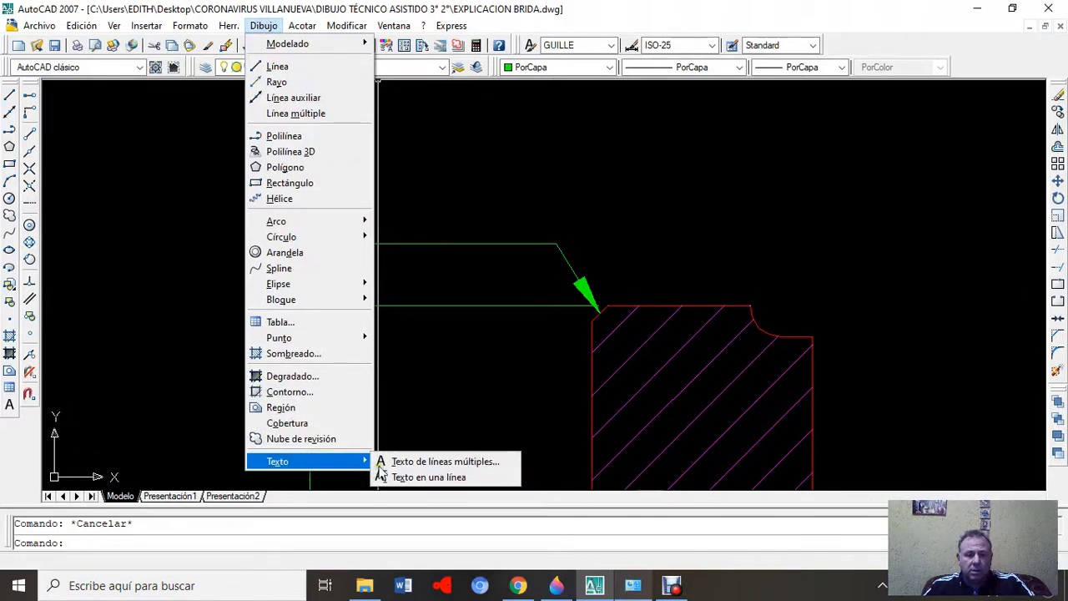
pyautogui.click(439, 478)
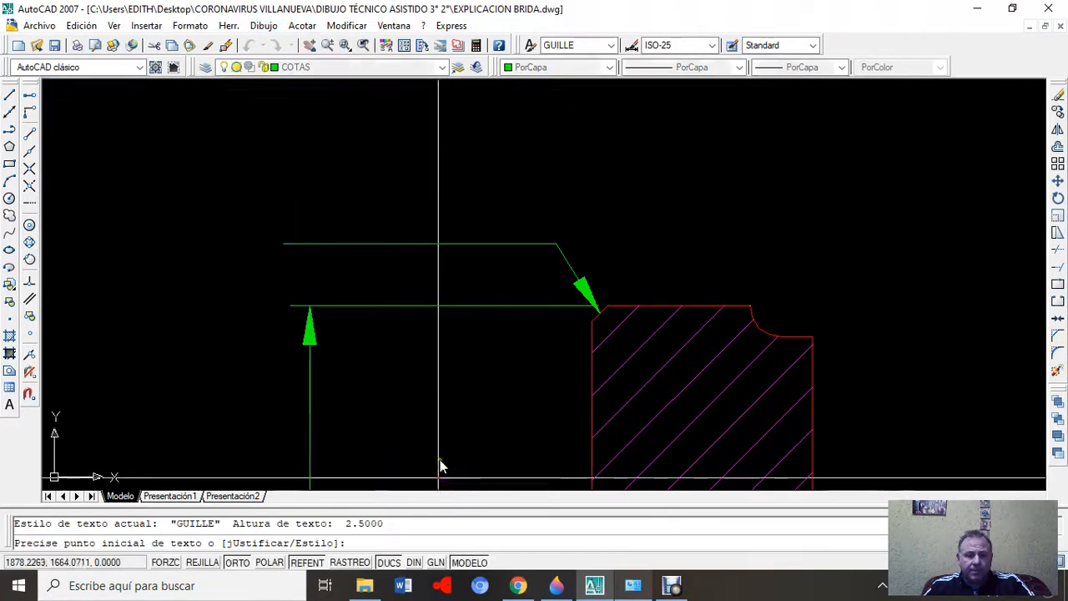
pyautogui.click(281, 147)
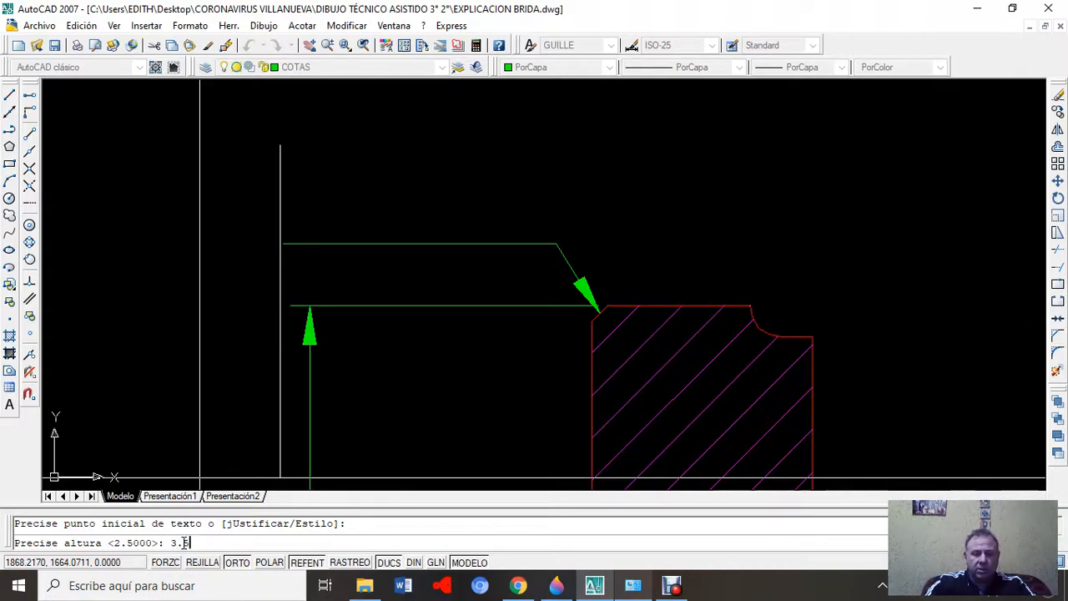
pyautogui.press('Return')
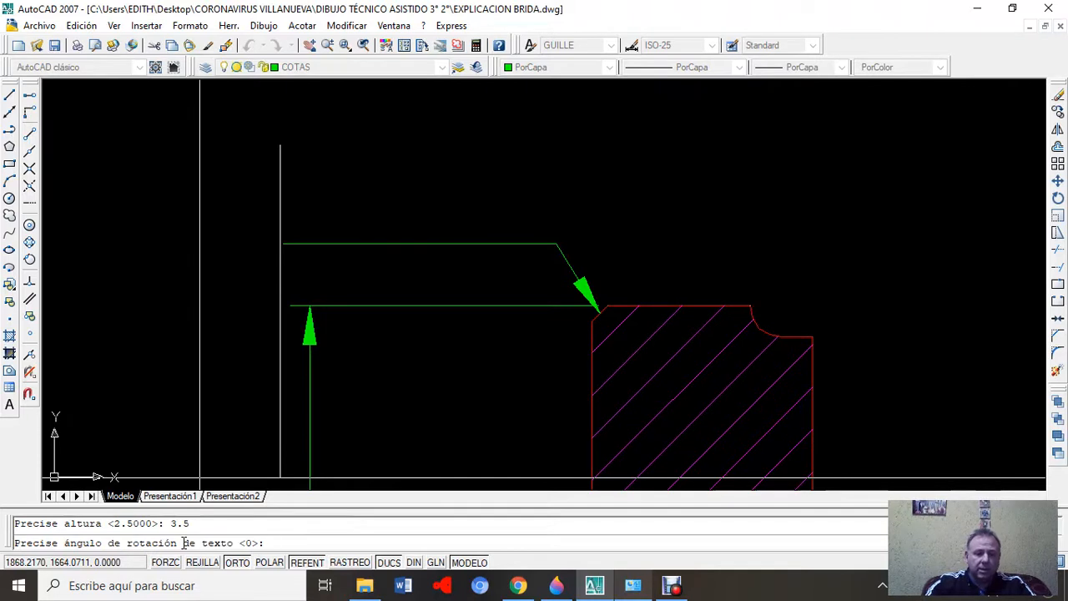
pyautogui.press('Return')
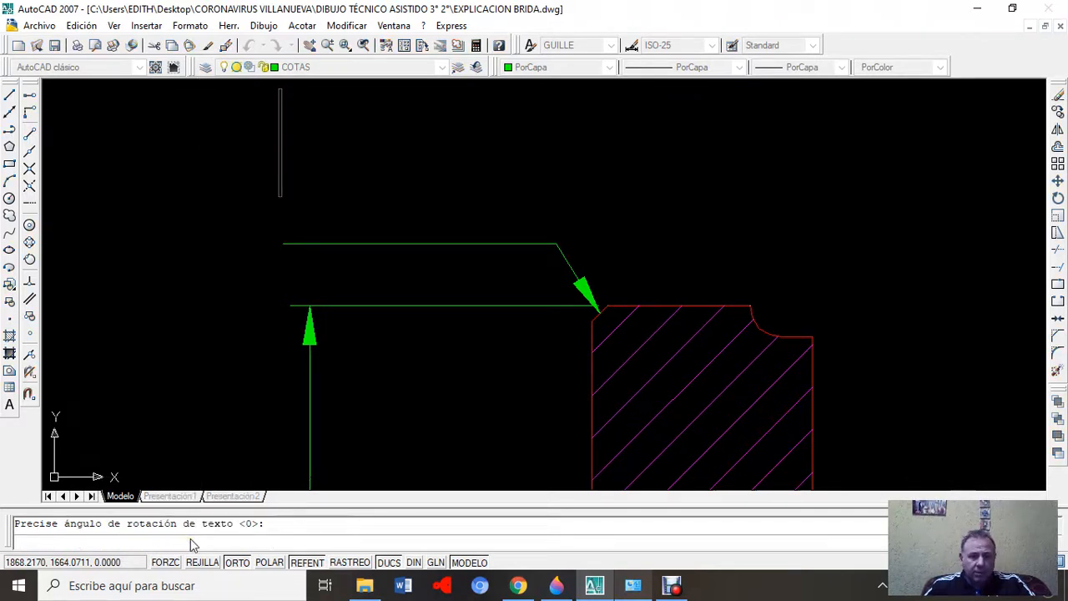
pyautogui.write('C')
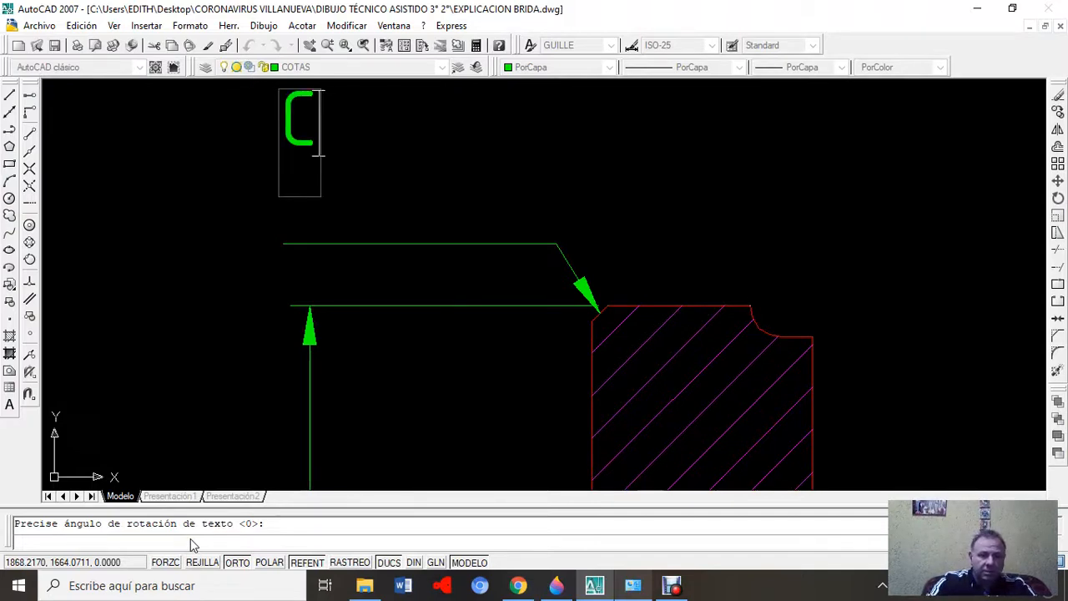
pyautogui.write('haf')
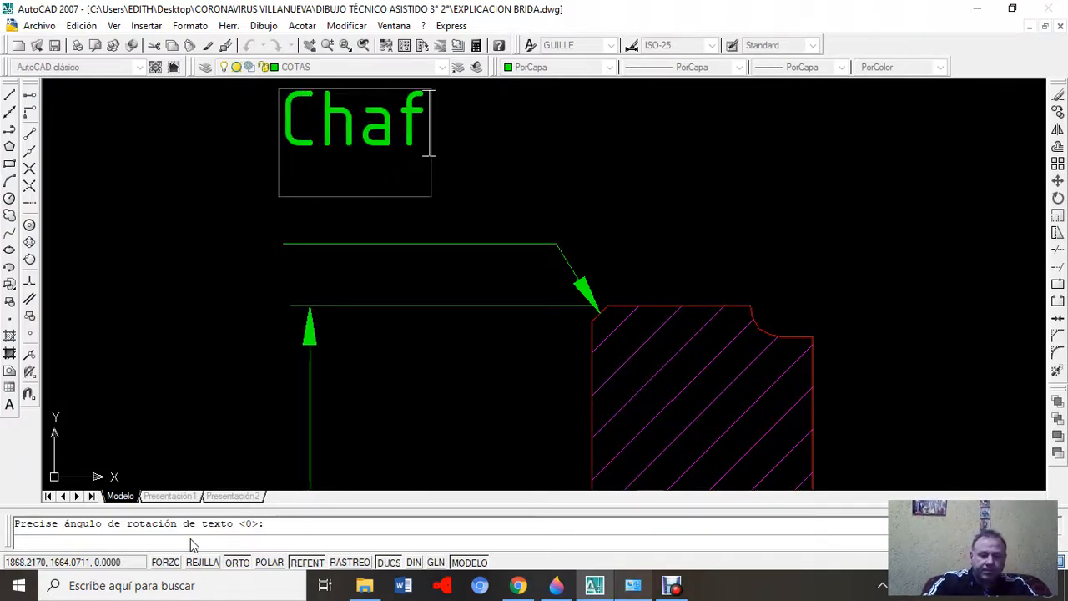
pyautogui.write('lán ')
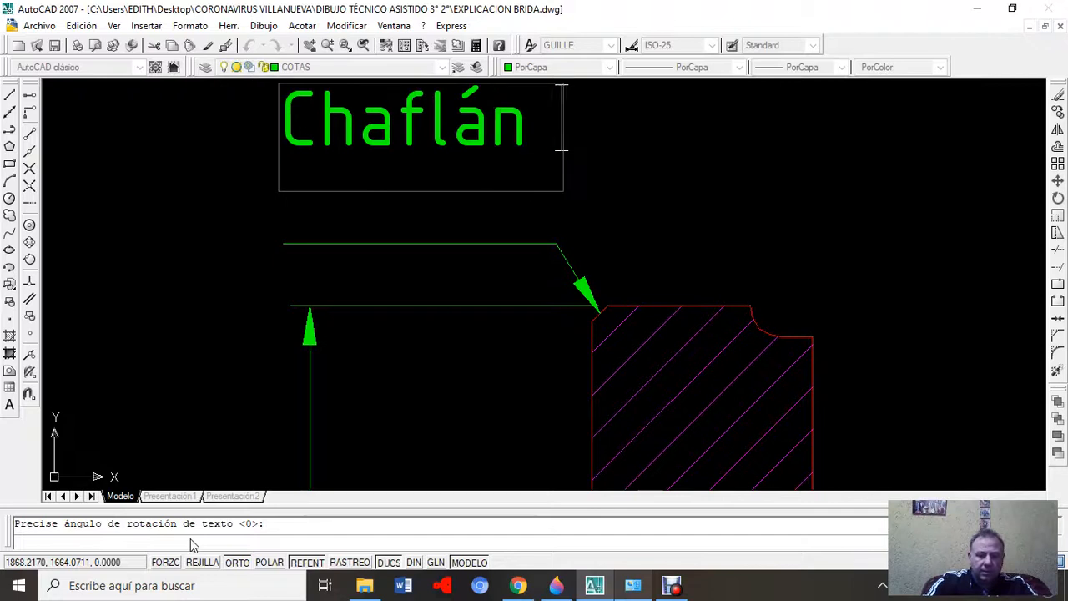
pyautogui.write('2,')
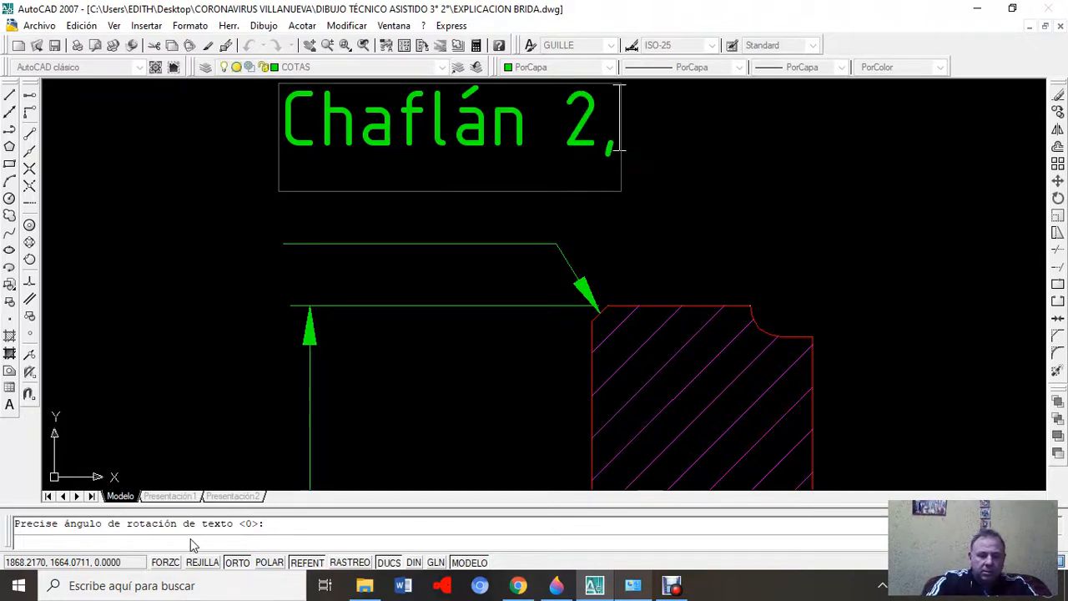
pyautogui.write('5 x')
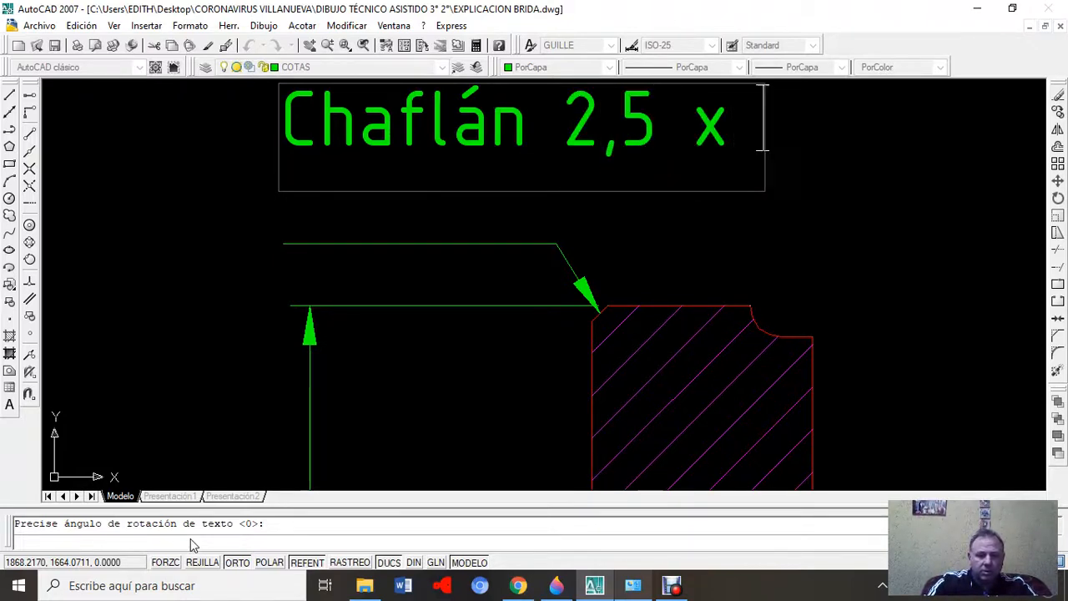
pyautogui.write(' 45')
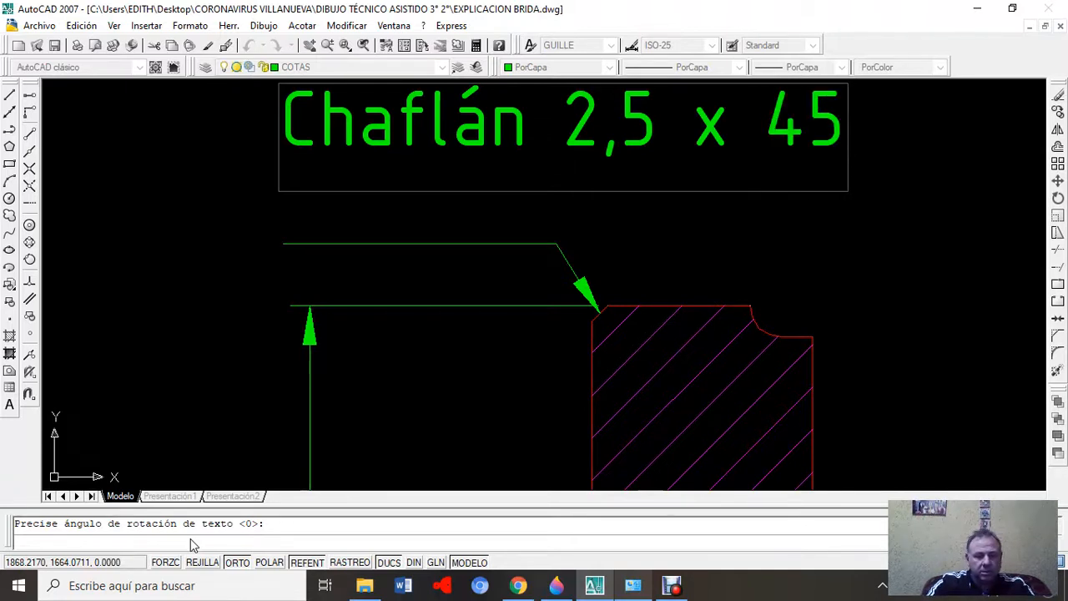
pyautogui.press('BackSpace')
pyautogui.press('BackSpace')
pyautogui.press('BackSpace')
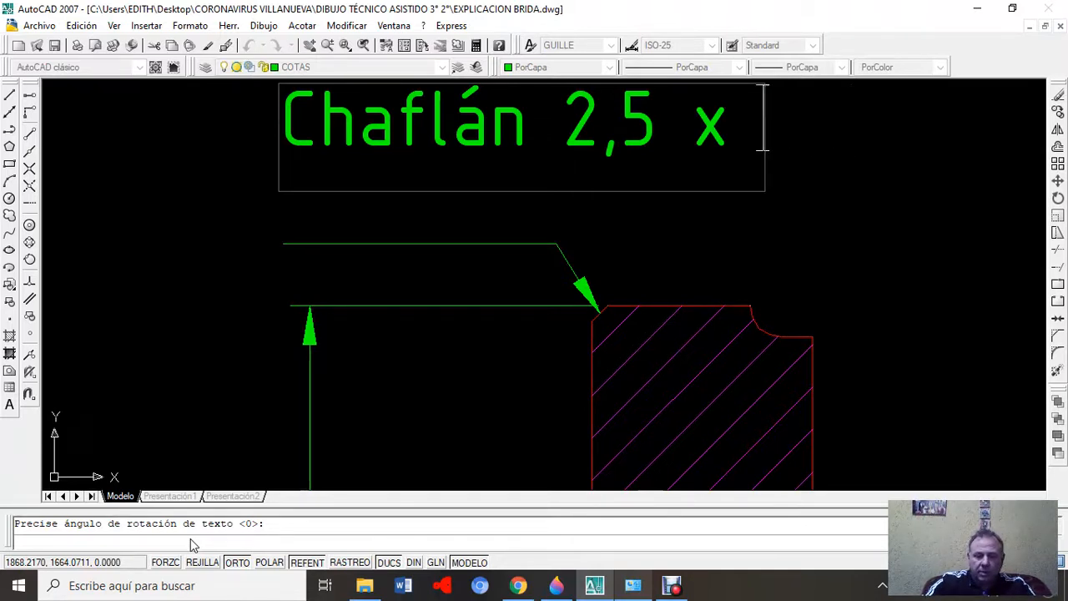
pyautogui.press('BackSpace')
pyautogui.press('BackSpace')
pyautogui.press('BackSpace')
pyautogui.press('BackSpace')
pyautogui.press('BackSpace')
pyautogui.press('BackSpace')
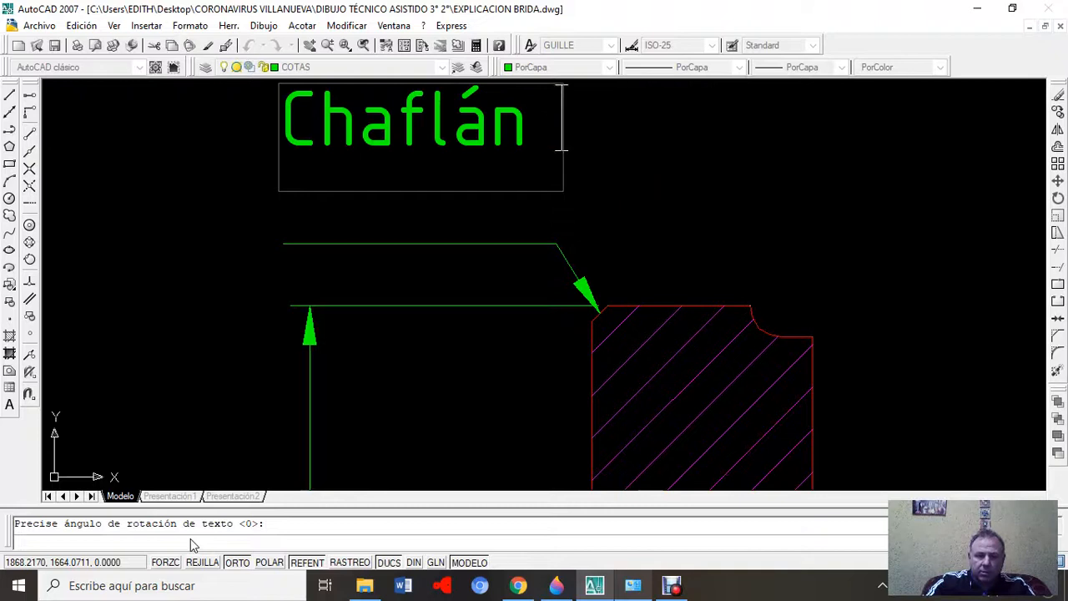
pyautogui.press('Return')
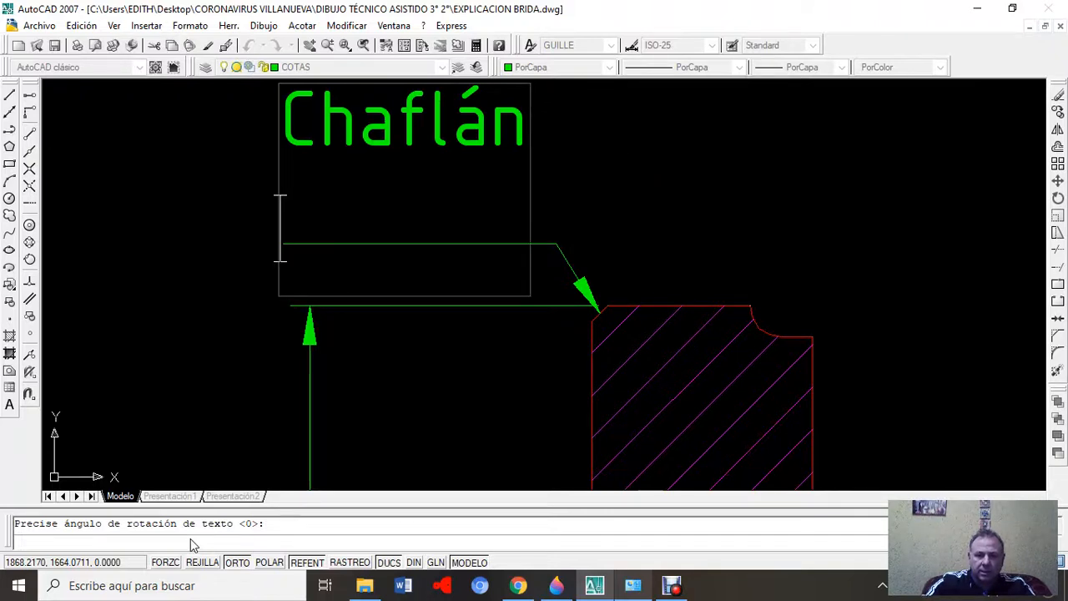
pyautogui.write('2,5')
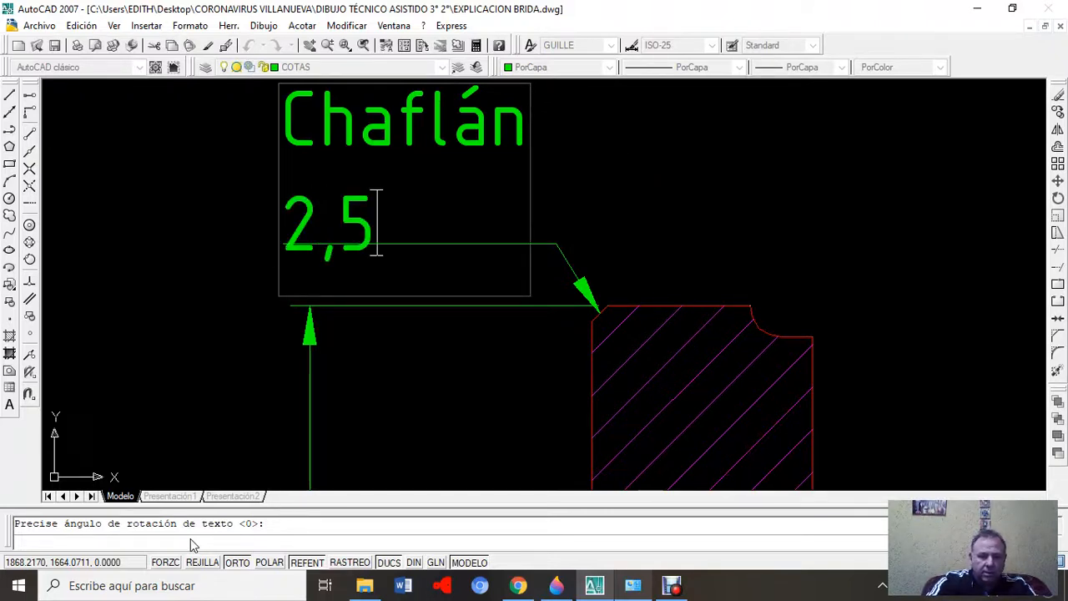
pyautogui.write(' x 45')
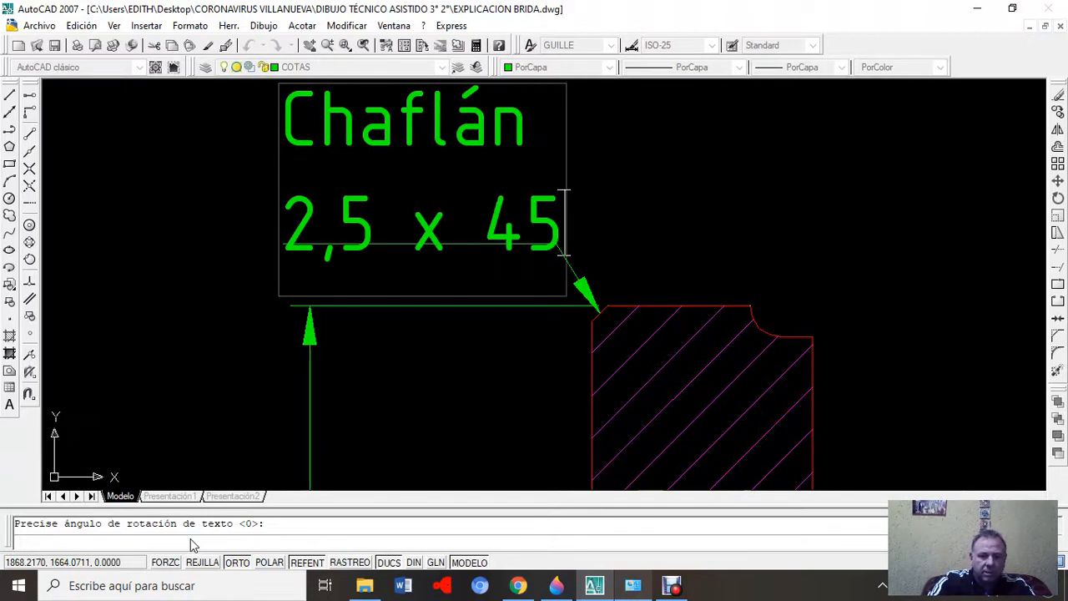
pyautogui.write('°')
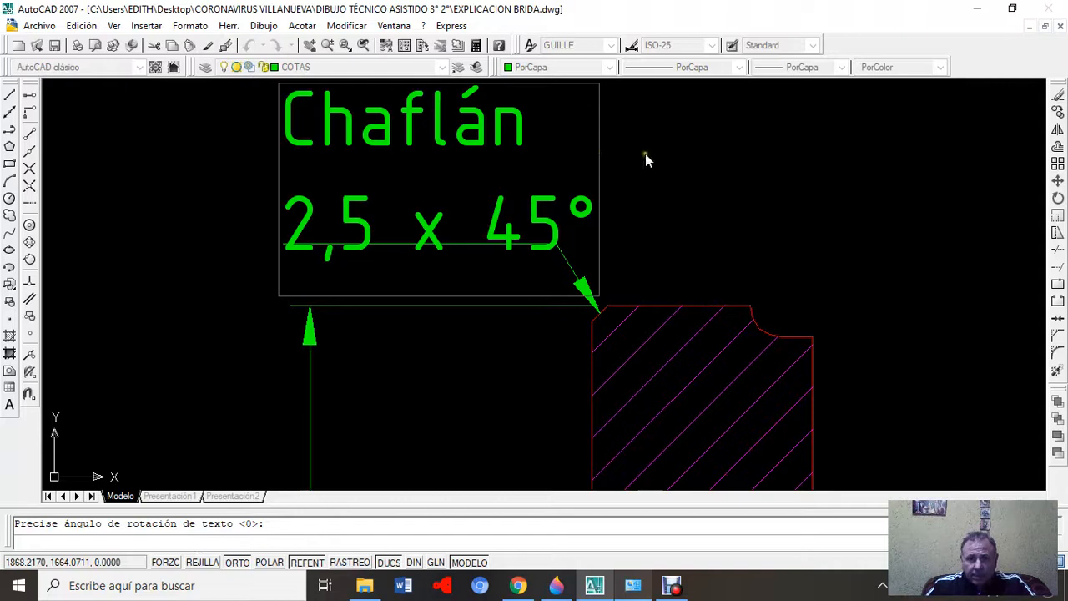
pyautogui.press('Up')
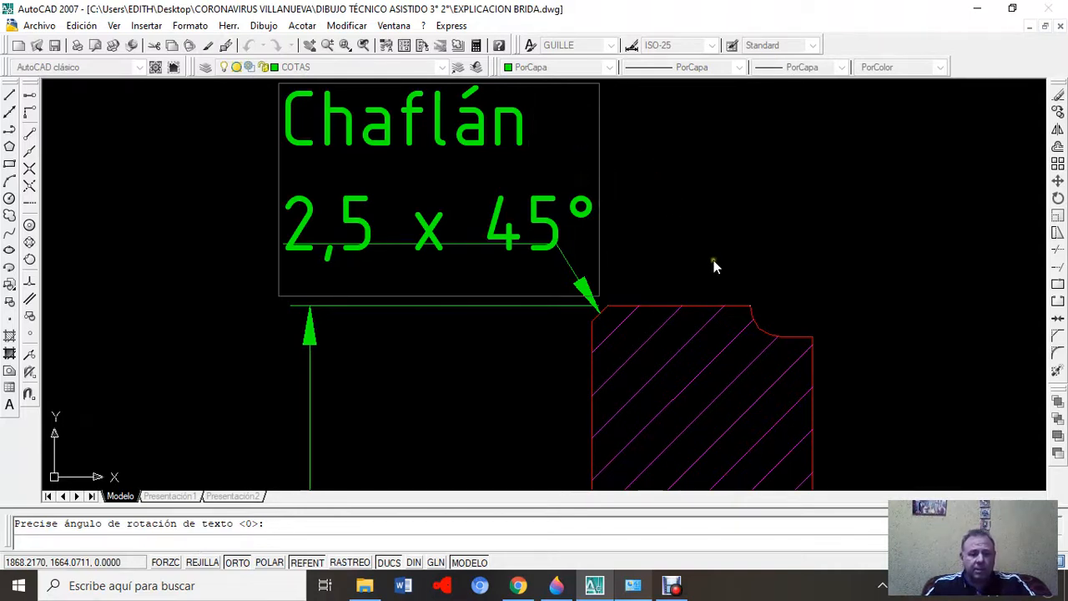
pyautogui.press('Escape')
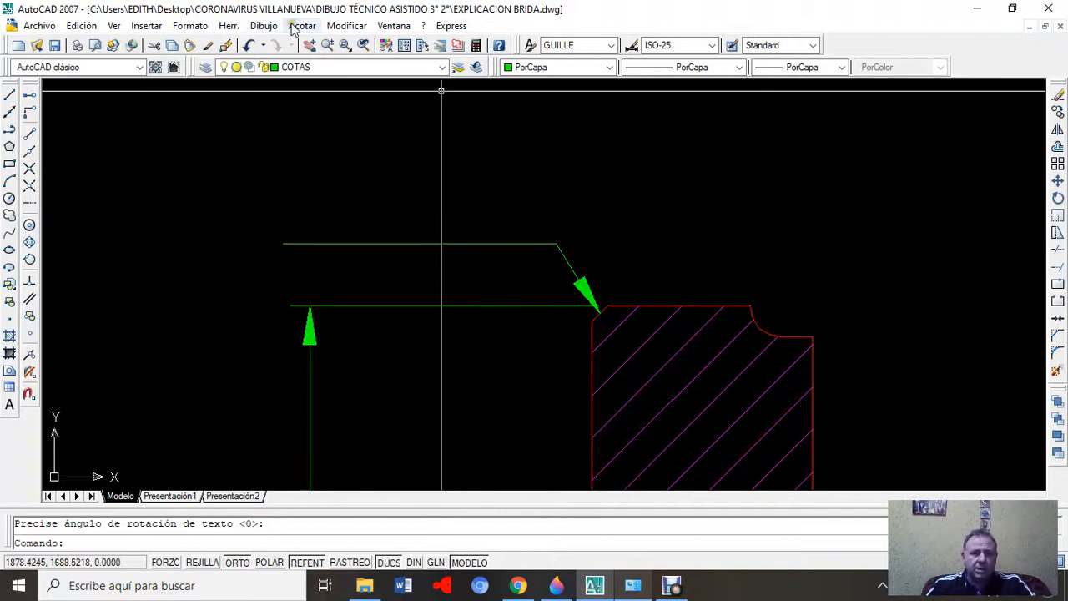
pyautogui.click(249, 47)
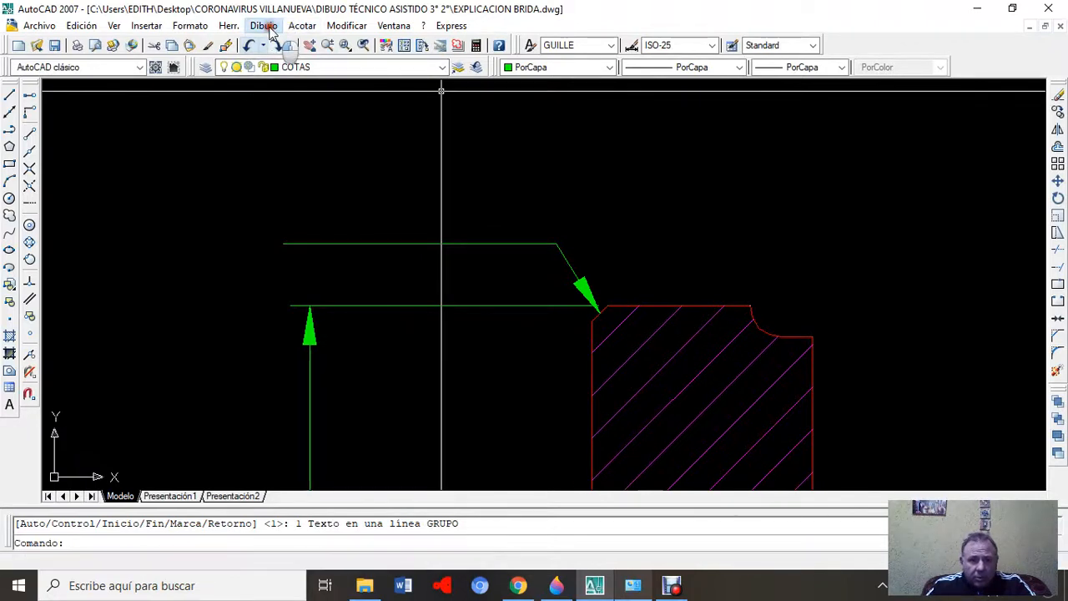
# - Write the single-line texts "Chaflán" and "2,5 x 45°" on two rows above the chamfer leader's landing, with height 3.5 and rotation 0
pyautogui.click(263, 25)
pyautogui.moveTo(350, 460)
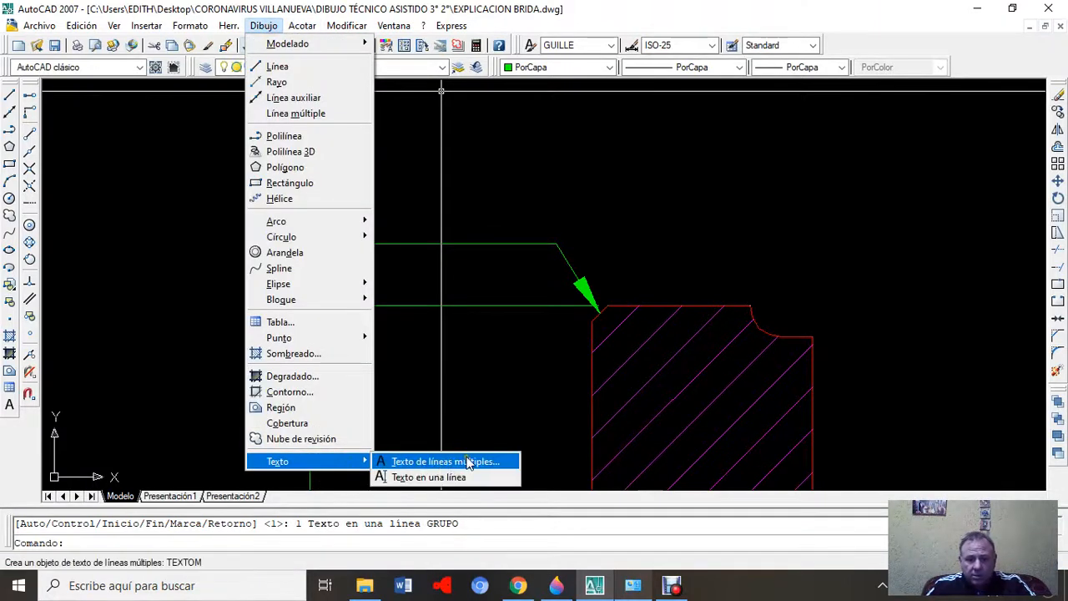
pyautogui.click(443, 479)
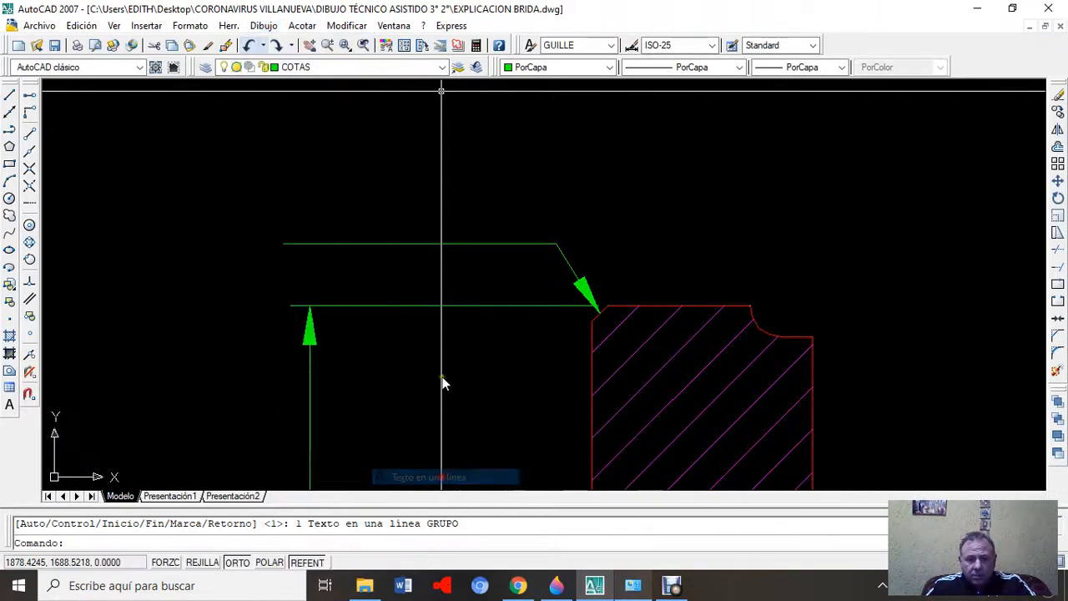
pyautogui.click(292, 120)
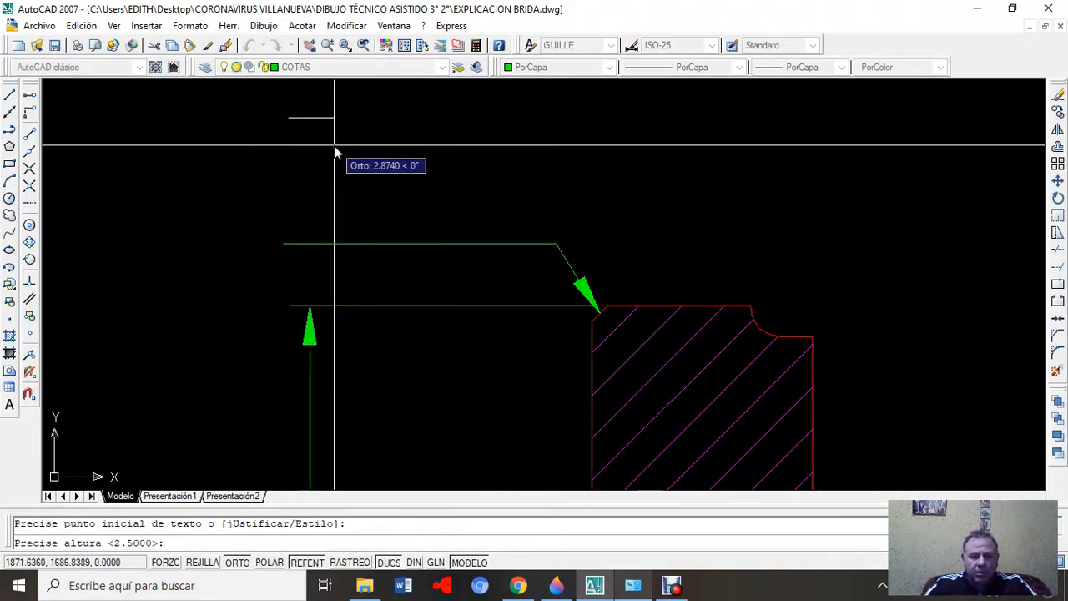
pyautogui.write('3.5')
pyautogui.press('Return')
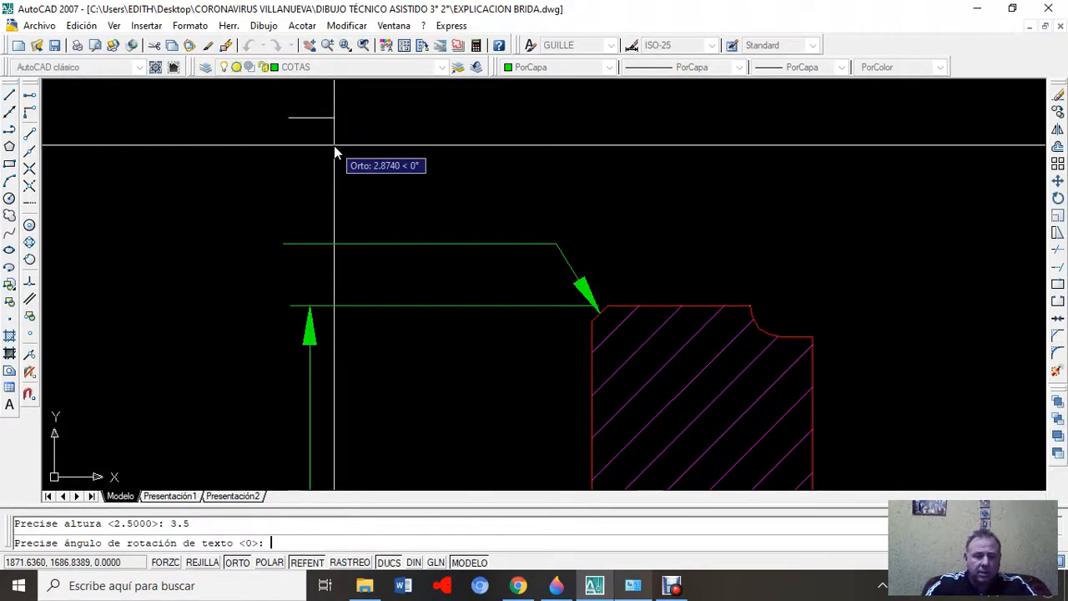
pyautogui.press('Return')
pyautogui.write('tnafal')
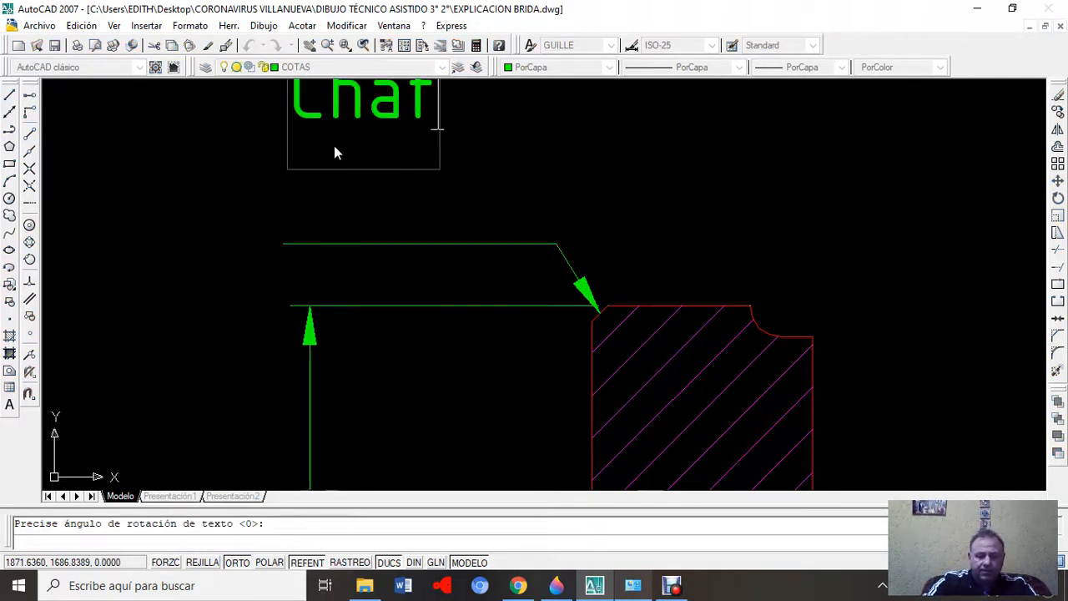
pyautogui.press('BackSpace')
pyautogui.press('BackSpace')
pyautogui.press('BackSpace')
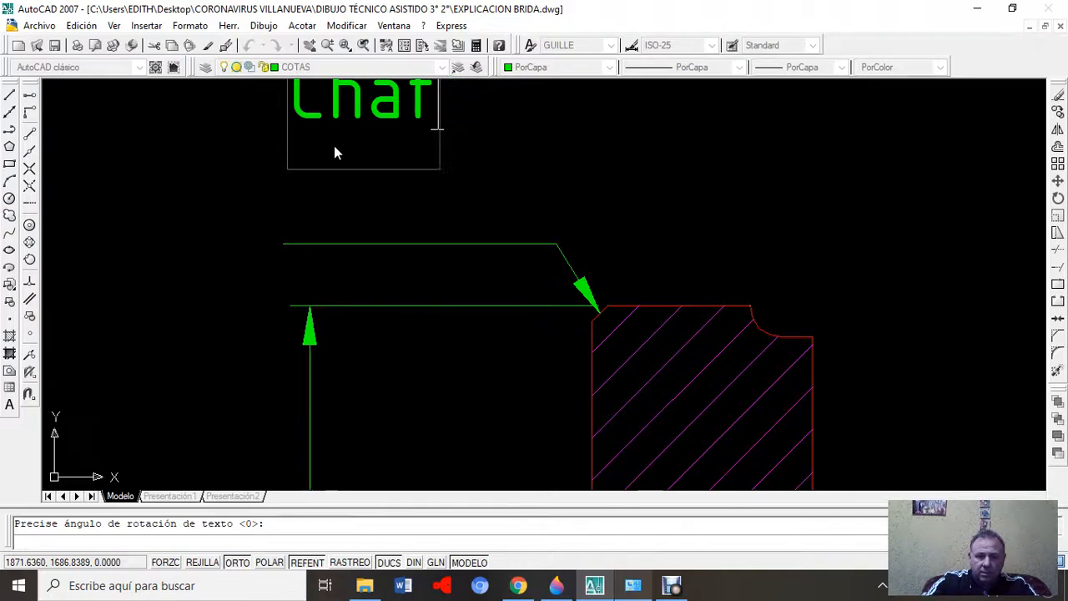
pyautogui.scroll(2, 449, 182)
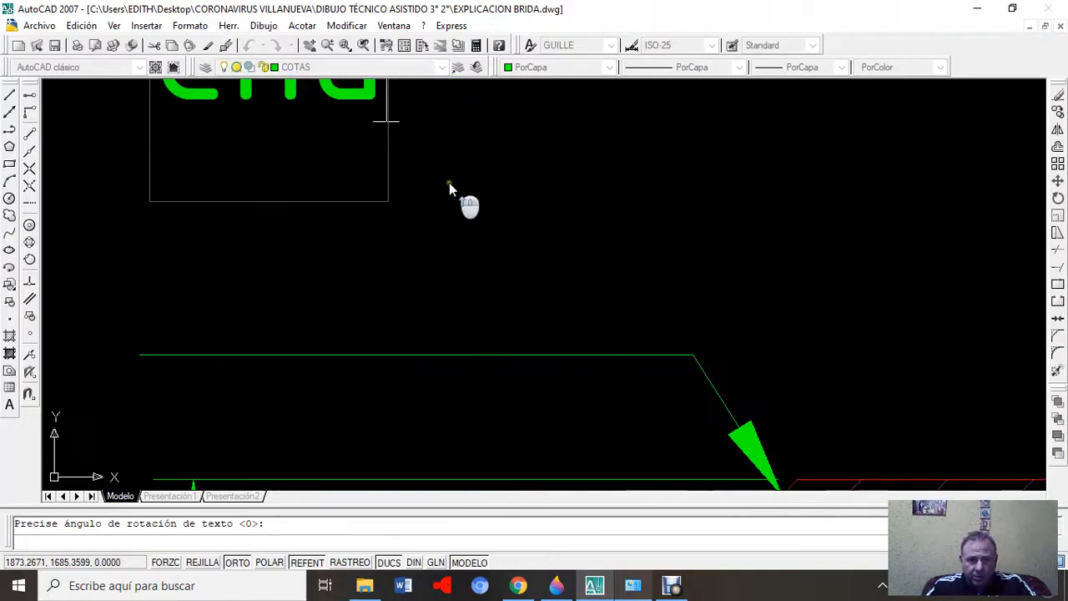
pyautogui.scroll(-3, 458, 172)
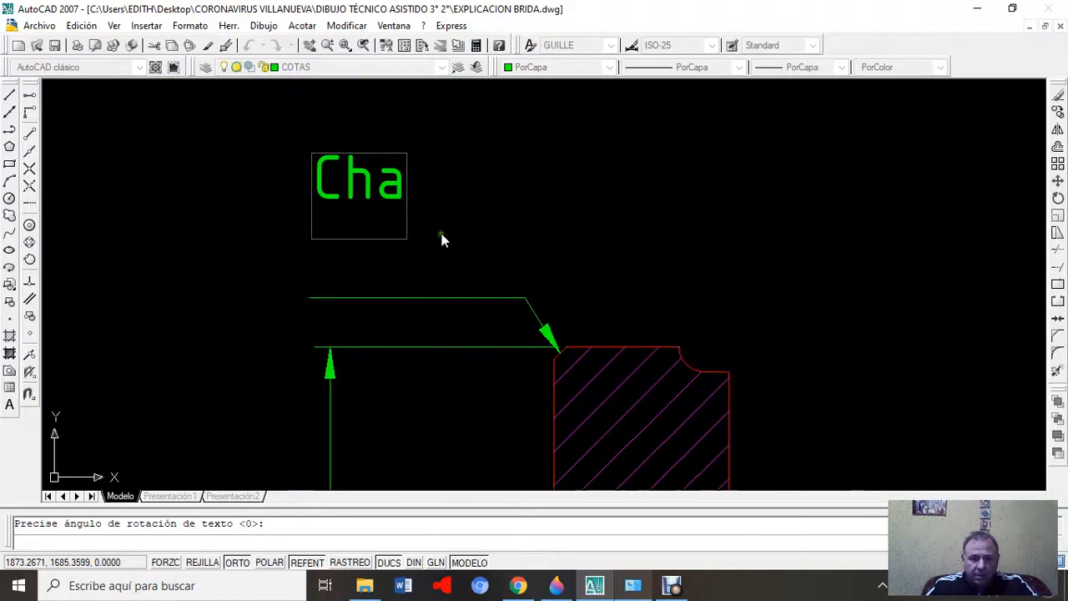
pyautogui.write('flán')
pyautogui.press('Return')
pyautogui.write('2,')
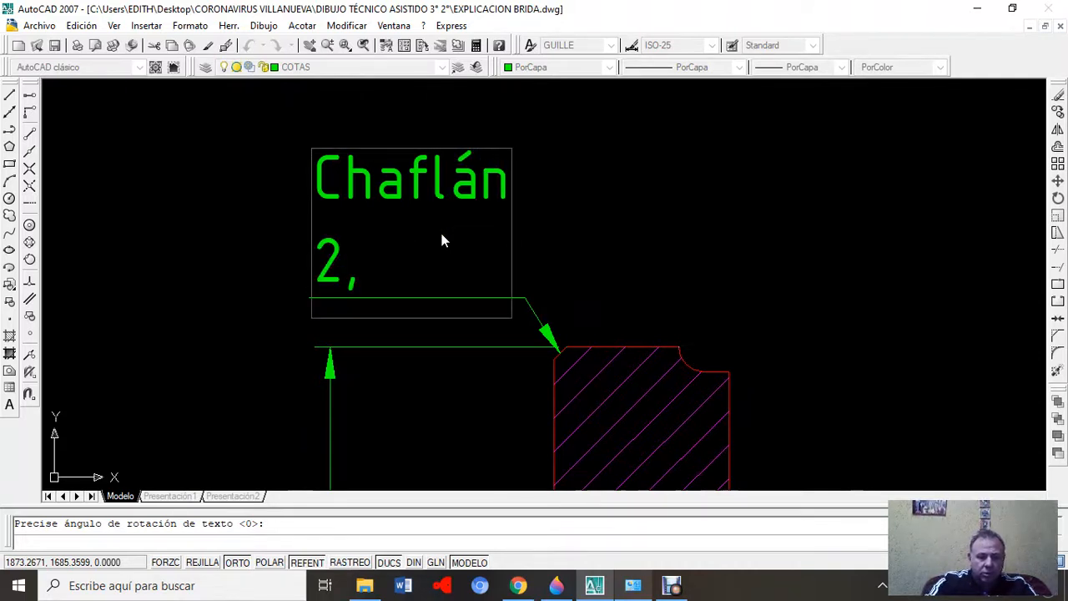
pyautogui.write('5 x 45°')
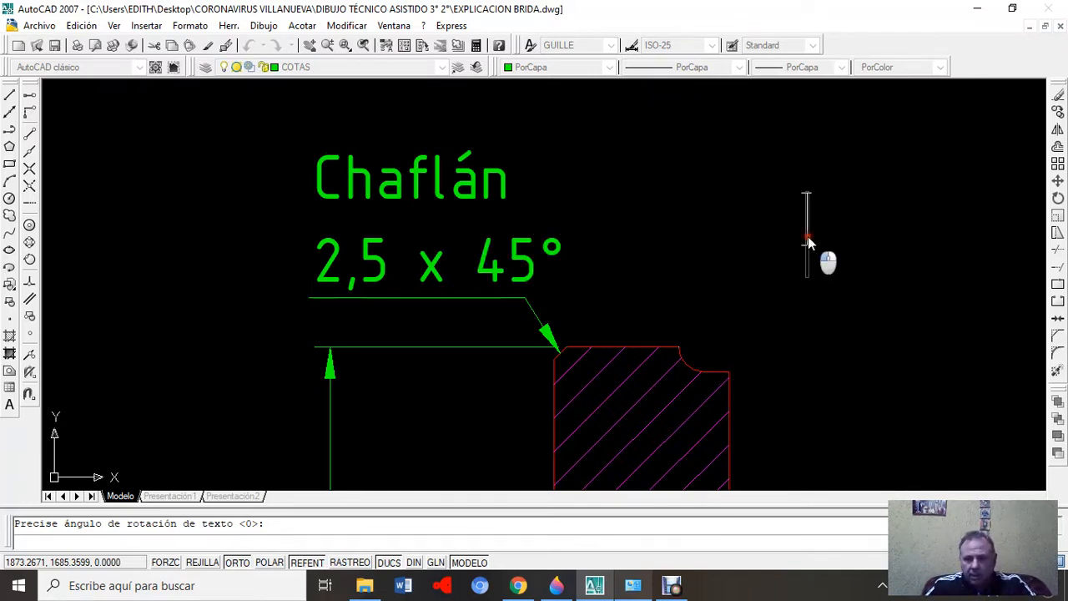
pyautogui.press('Escape')
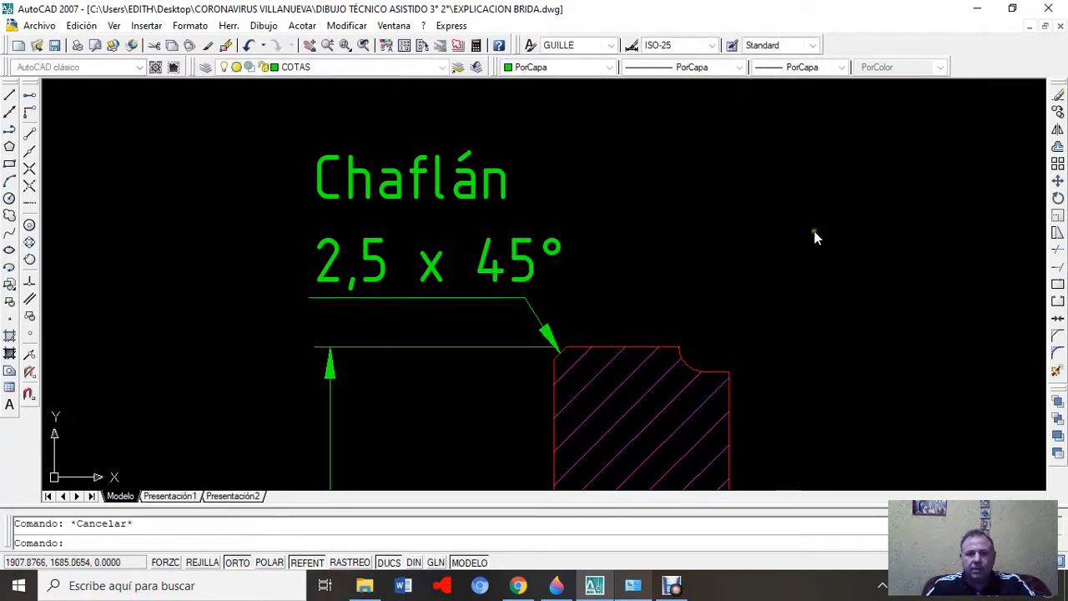
pyautogui.scroll(-2, 630, 278)
pyautogui.scroll(-2, 659, 280)
pyautogui.moveTo(638, 285)
pyautogui.mouseDown(button='middle')
pyautogui.moveTo(444, 125)
pyautogui.moveTo(460, 221)
pyautogui.mouseUp(button='middle')
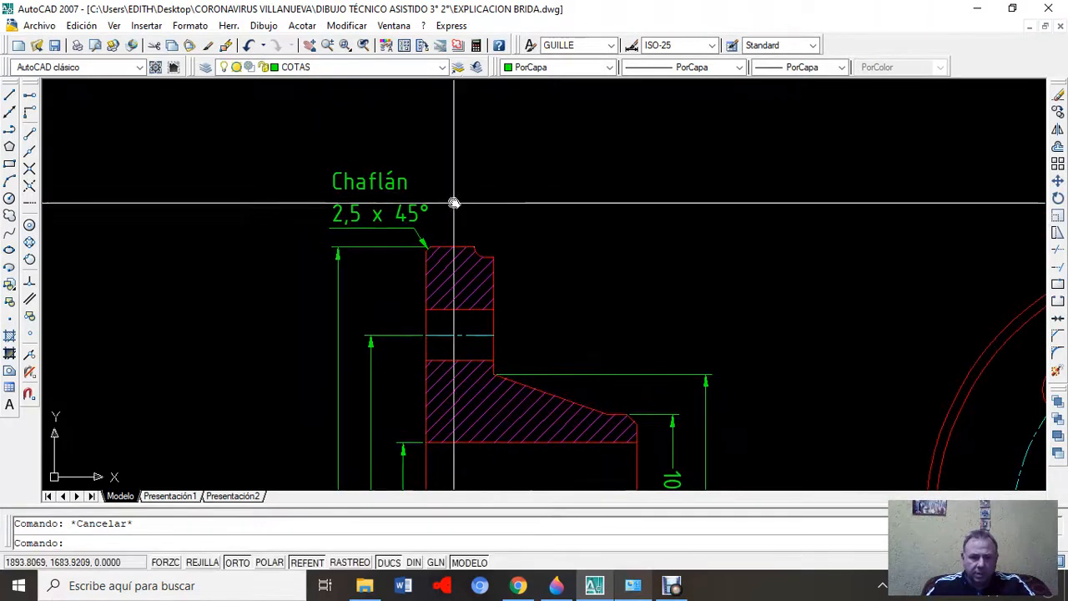
pyautogui.scroll(-1, 559, 238)
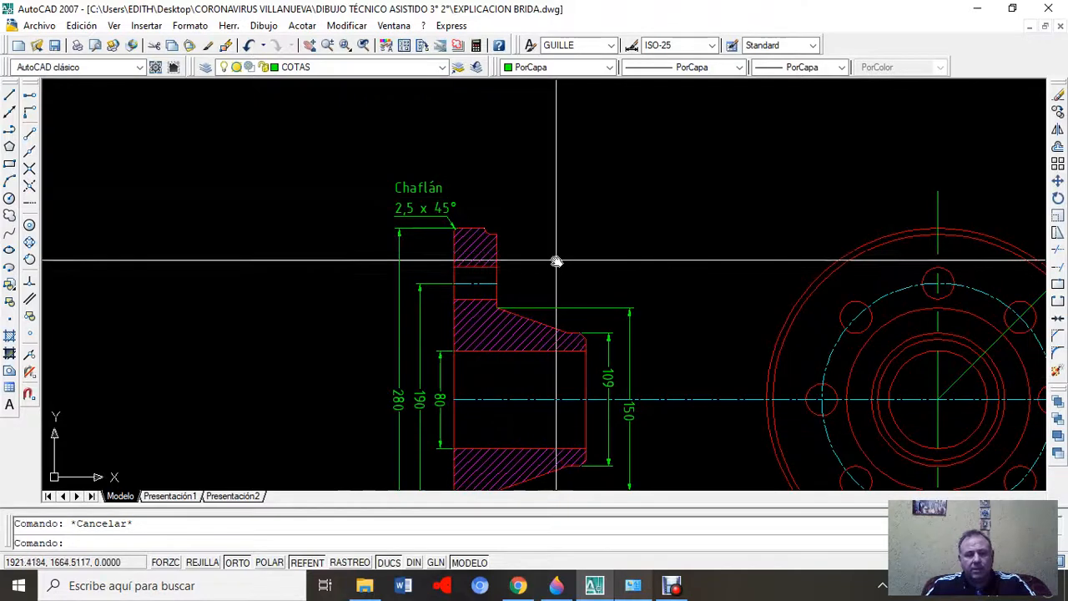
# - Examine the section and front view annotations in the reference drawing BRIDA.dwg and return to EXPLICACION BRIDA.dwg
pyautogui.moveTo(570, 257)
pyautogui.mouseDown(button='middle')
pyautogui.moveTo(503, 176)
pyautogui.moveTo(481, 194)
pyautogui.mouseUp(button='middle')
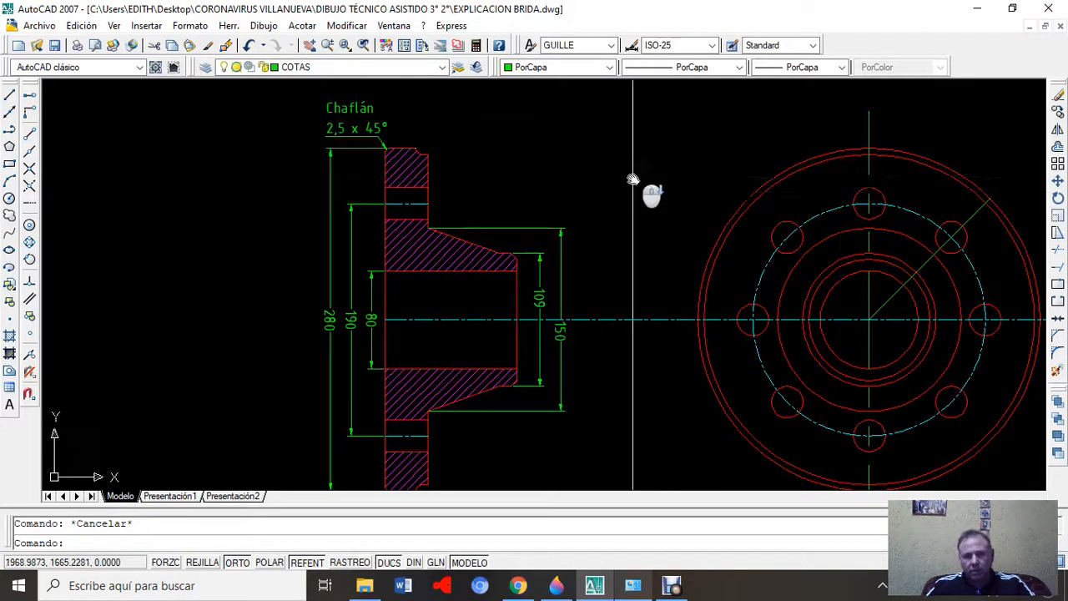
pyautogui.scroll(-2, 633, 178)
pyautogui.click(1029, 28)
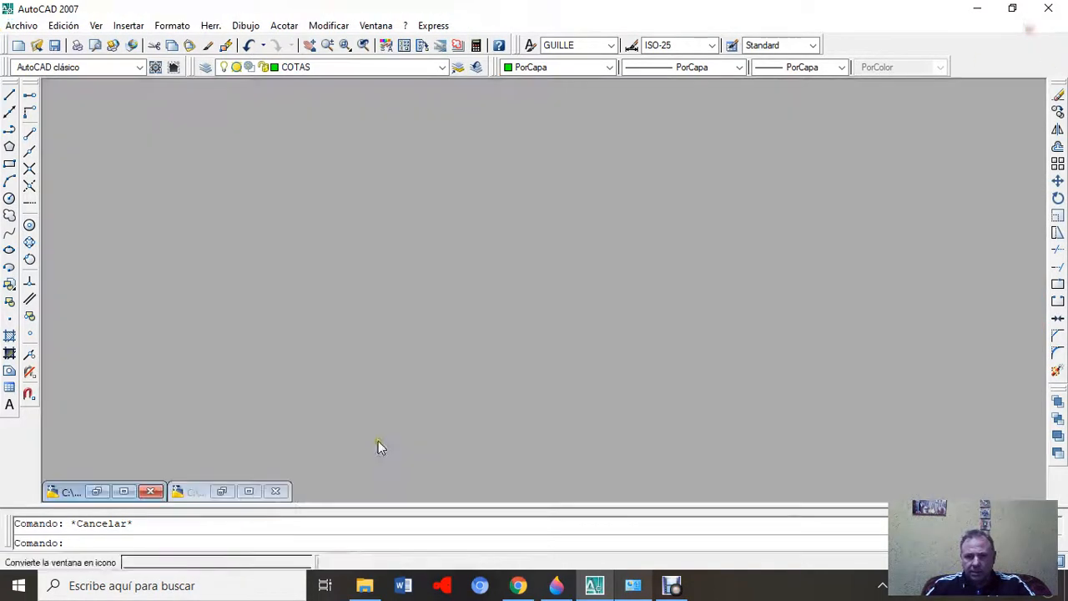
pyautogui.click(124, 491)
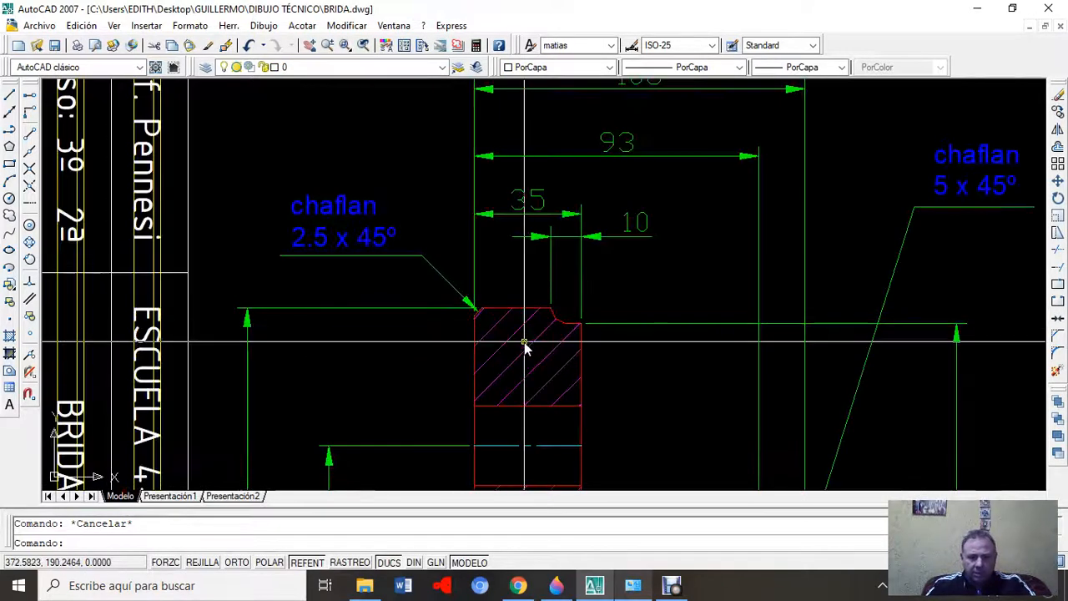
pyautogui.scroll(-2, 524, 342)
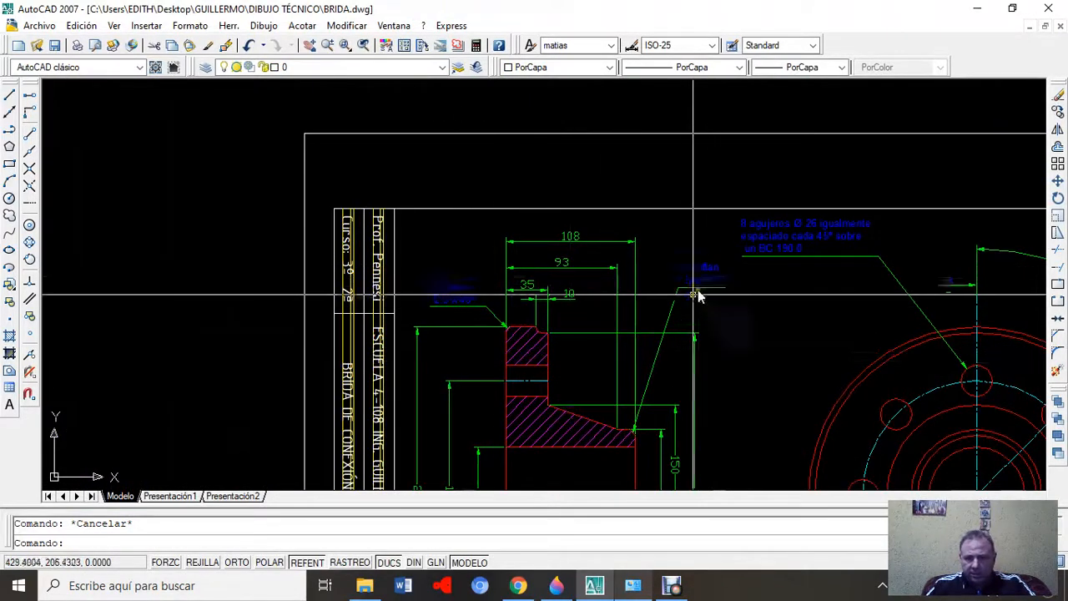
pyautogui.moveTo(775, 369); pyautogui.dragTo(539, 162, button='middle')
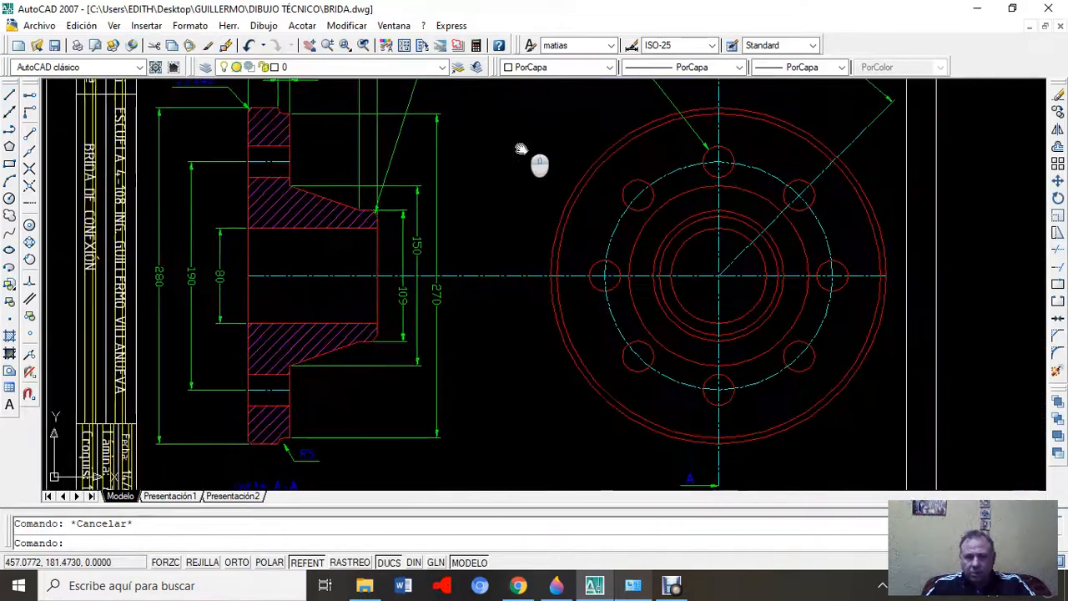
pyautogui.moveTo(753, 436)
pyautogui.mouseDown(button='middle')
pyautogui.moveTo(760, 444)
pyautogui.moveTo(728, 332)
pyautogui.mouseUp(button='middle')
pyautogui.scroll(3, 689, 368)
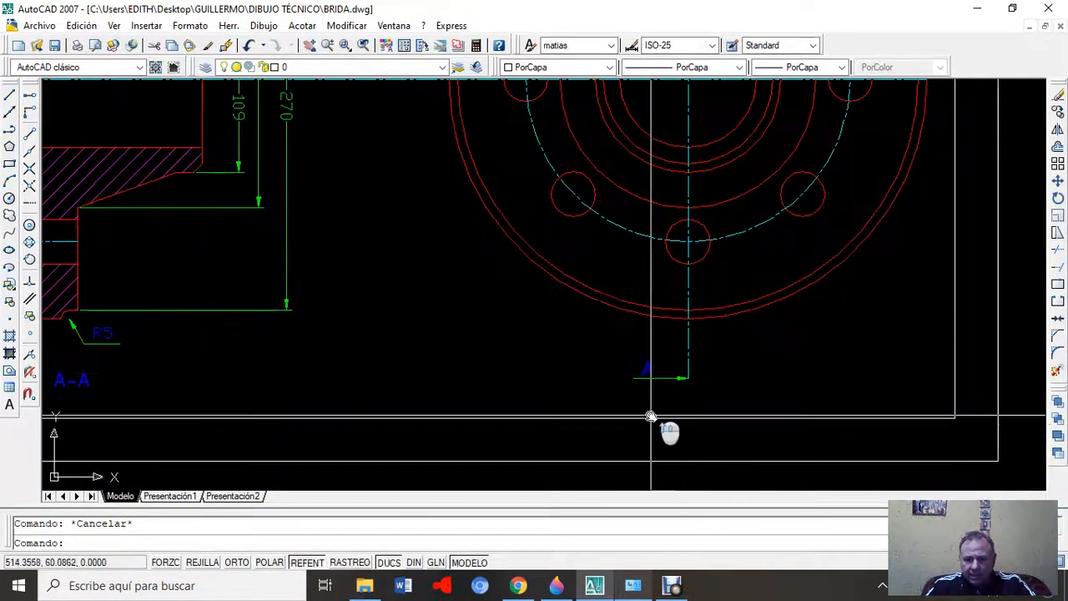
pyautogui.scroll(-4, 726, 330)
pyautogui.moveTo(690, 220); pyautogui.dragTo(722, 392, button='middle')
pyautogui.moveTo(568, 438)
pyautogui.mouseDown(button='middle')
pyautogui.moveTo(651, 281)
pyautogui.moveTo(662, 339)
pyautogui.mouseUp(button='middle')
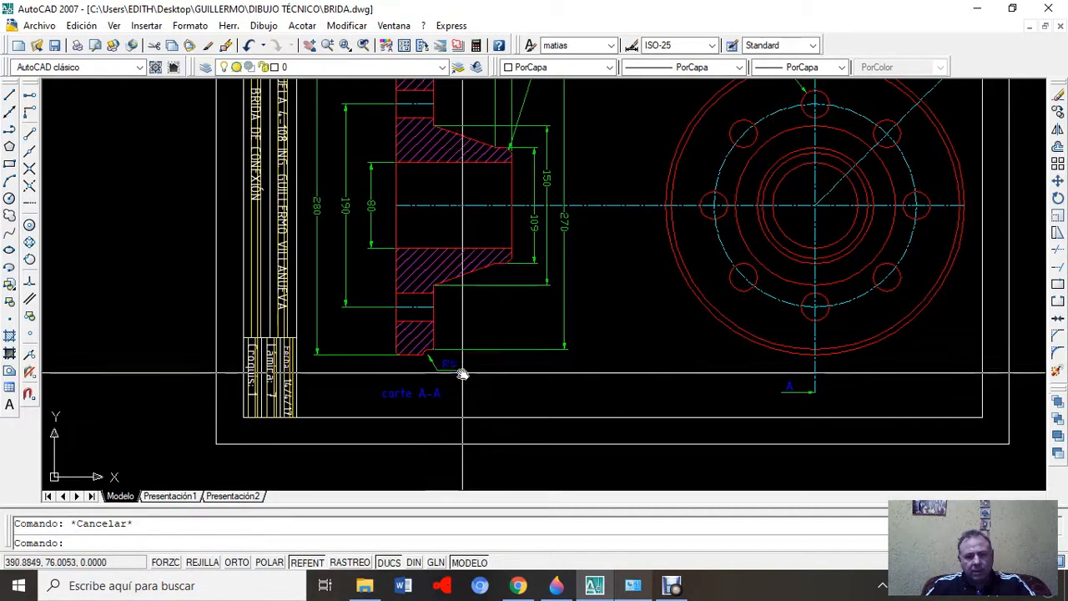
pyautogui.scroll(3, 638, 405)
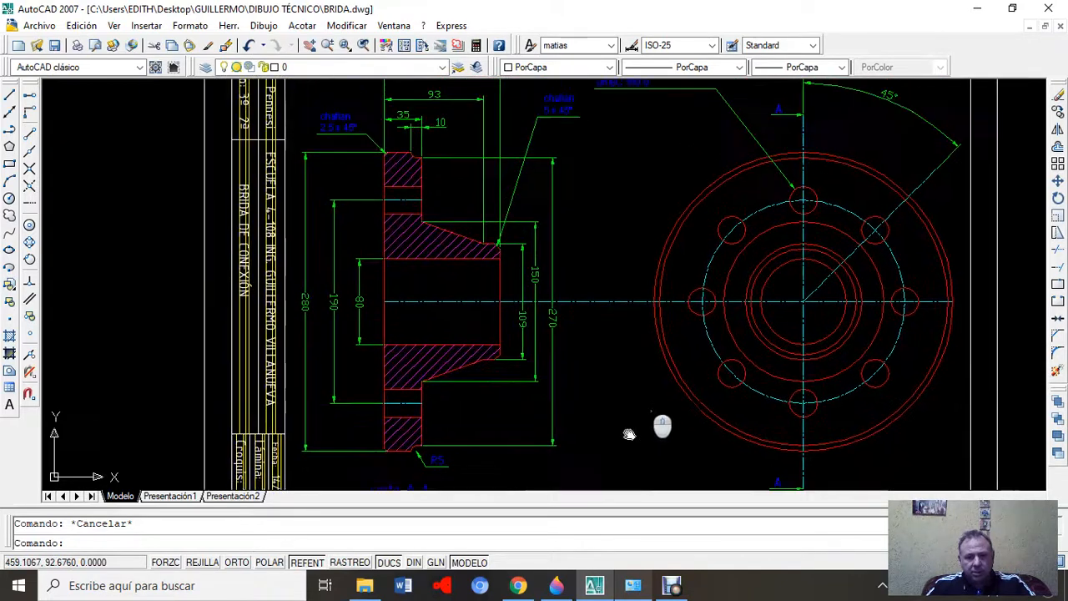
pyautogui.click(1030, 26)
pyautogui.click(249, 491)
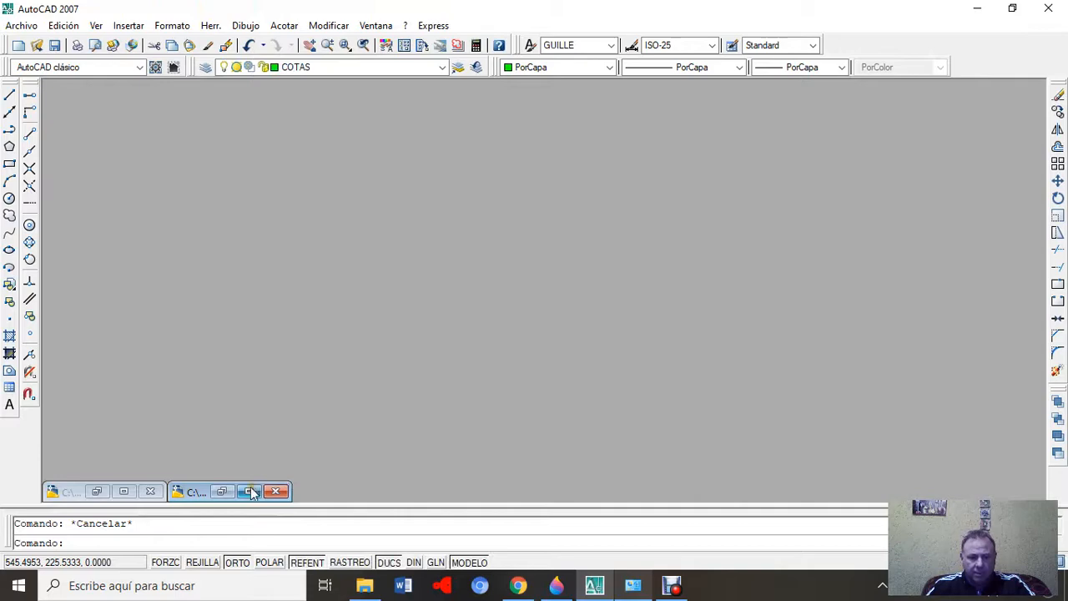
# - Add a radius dimension to the small fillet at the flange's lower-right corner in the section view, placed outside the part below the corner
pyautogui.scroll(5, 506, 384)
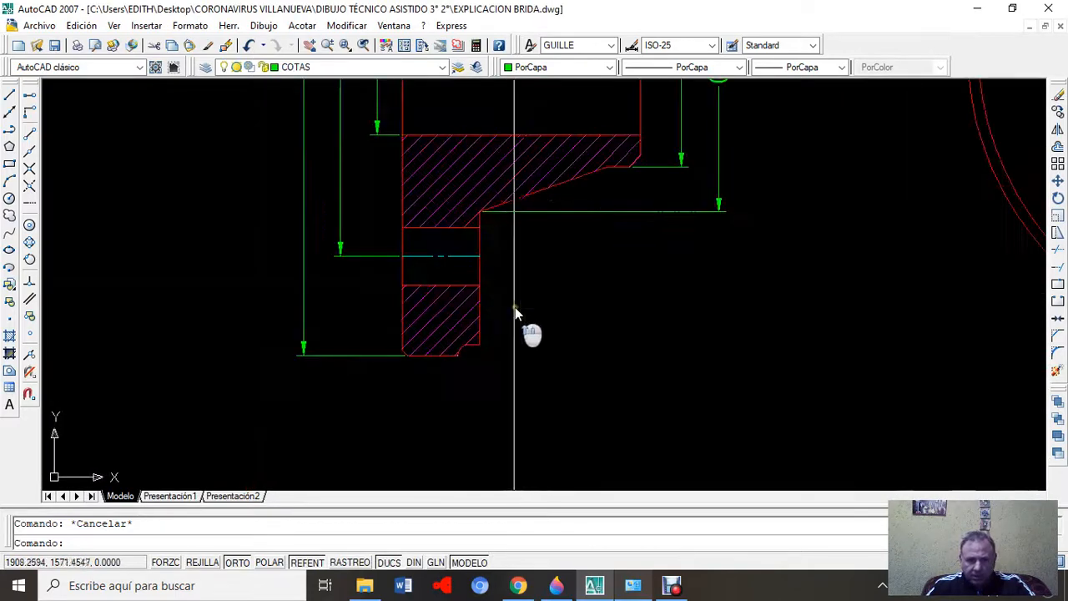
pyautogui.click(302, 26)
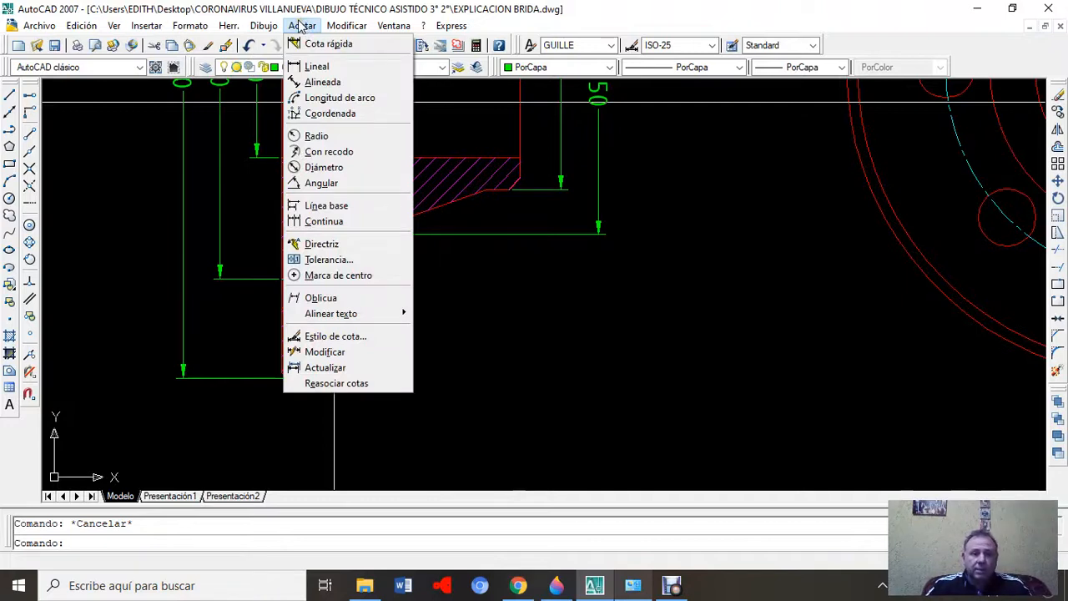
pyautogui.click(336, 135)
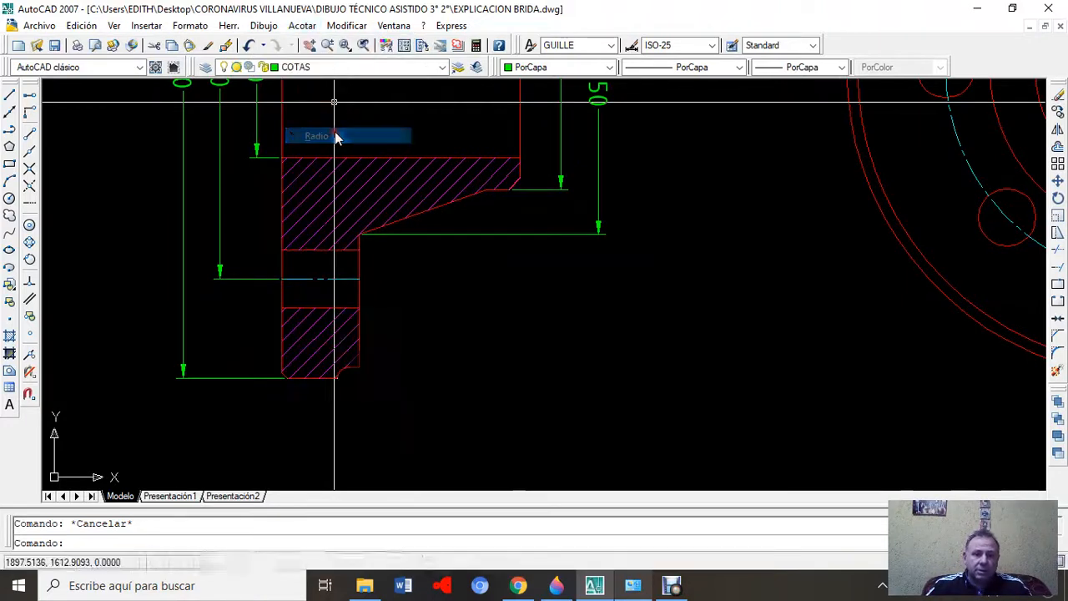
pyautogui.click(343, 371)
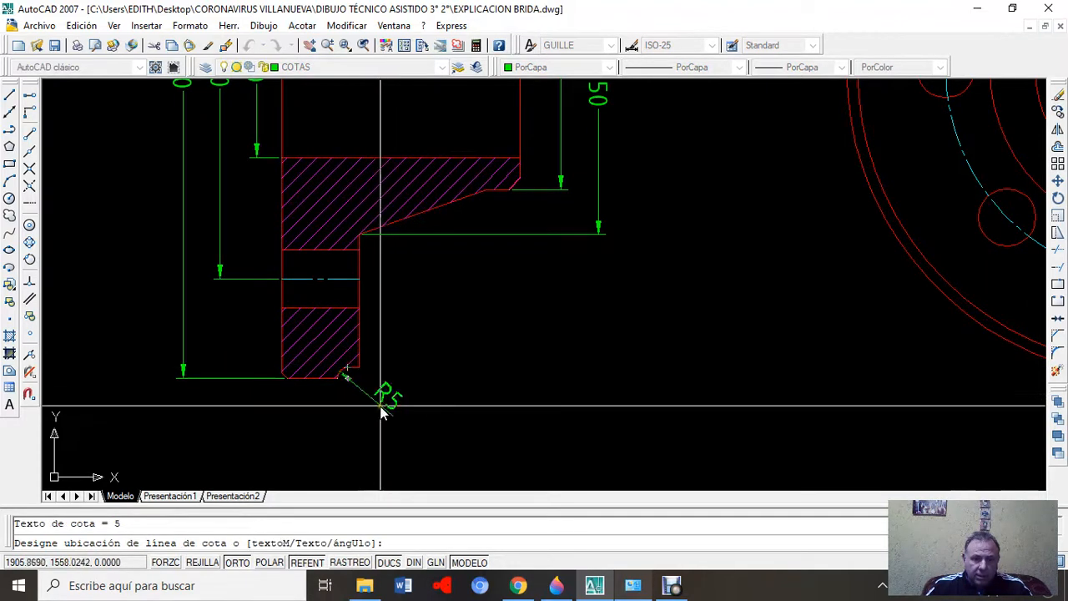
pyautogui.click(378, 411)
# - Move the "Chaflán" and "2,5 x 45°" texts above the section view to the TEXTO layer
pyautogui.scroll(-2, 601, 308)
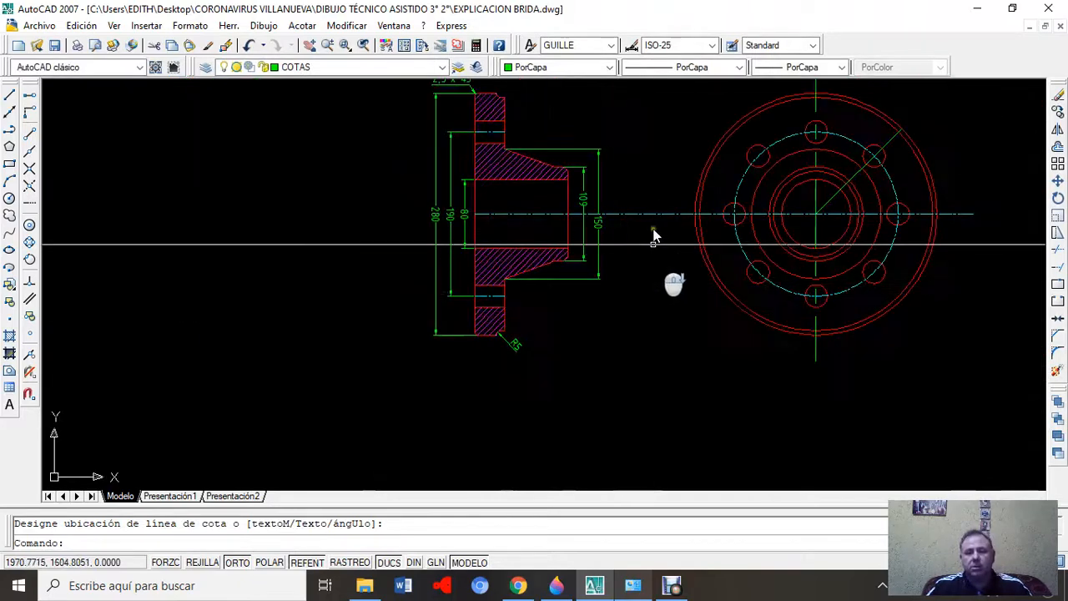
pyautogui.moveTo(645, 158)
pyautogui.mouseDown(button='middle')
pyautogui.moveTo(644, 275)
pyautogui.moveTo(631, 320)
pyautogui.mouseUp(button='middle')
pyautogui.scroll(2, 502, 233)
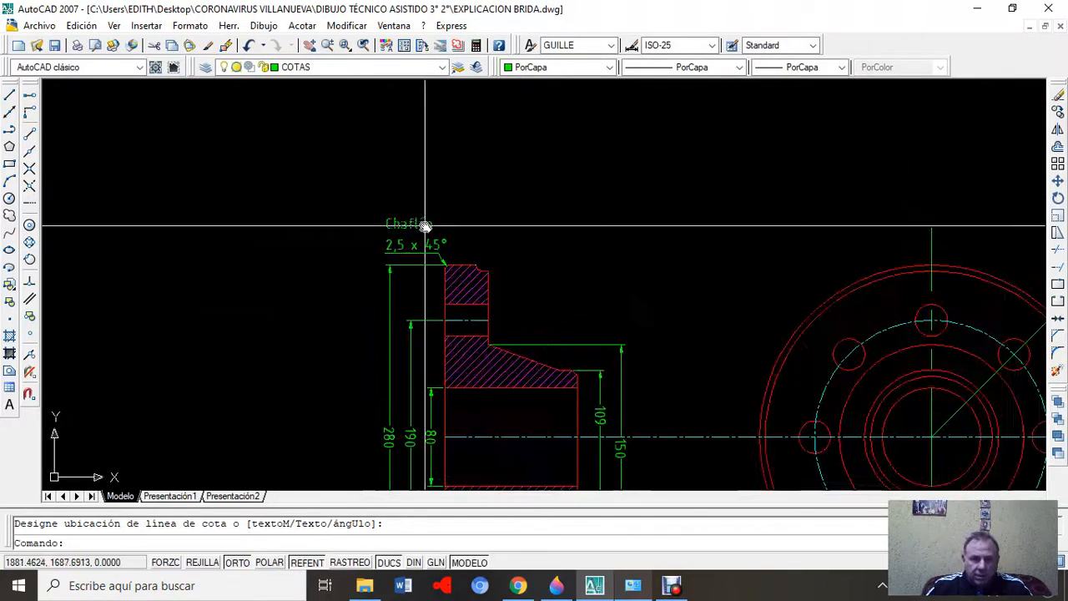
pyautogui.click(442, 65)
pyautogui.click(356, 169)
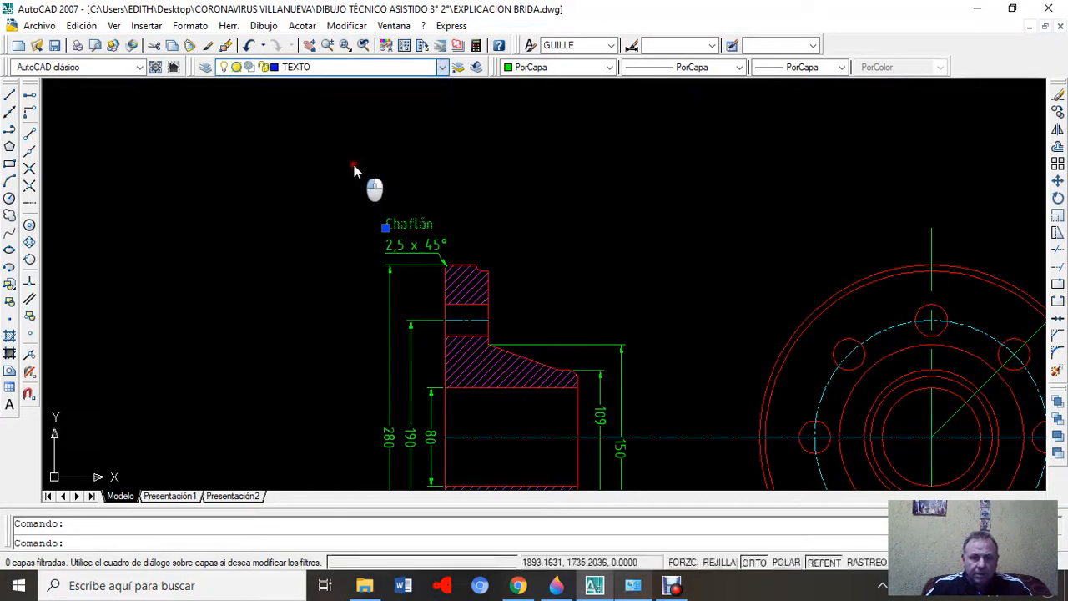
pyautogui.click(434, 245)
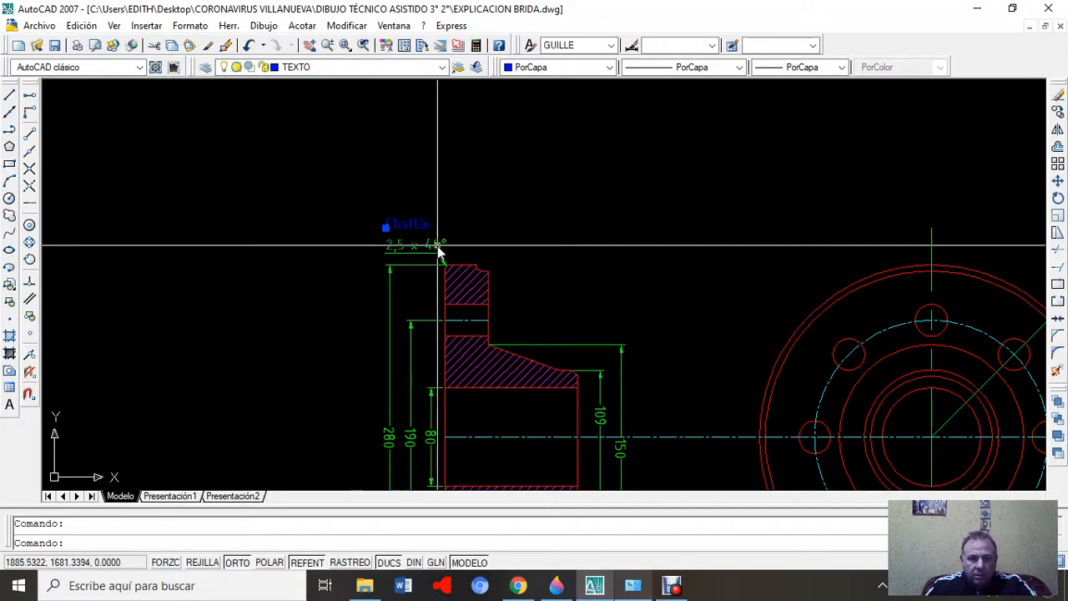
pyautogui.click(442, 67)
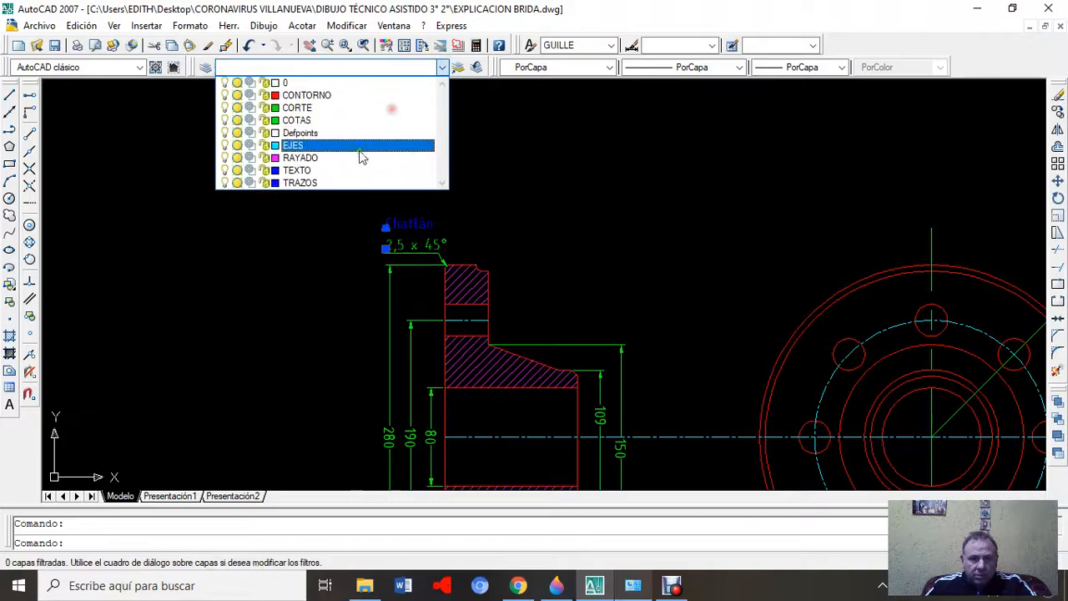
pyautogui.click(362, 170)
pyautogui.press('Escape')
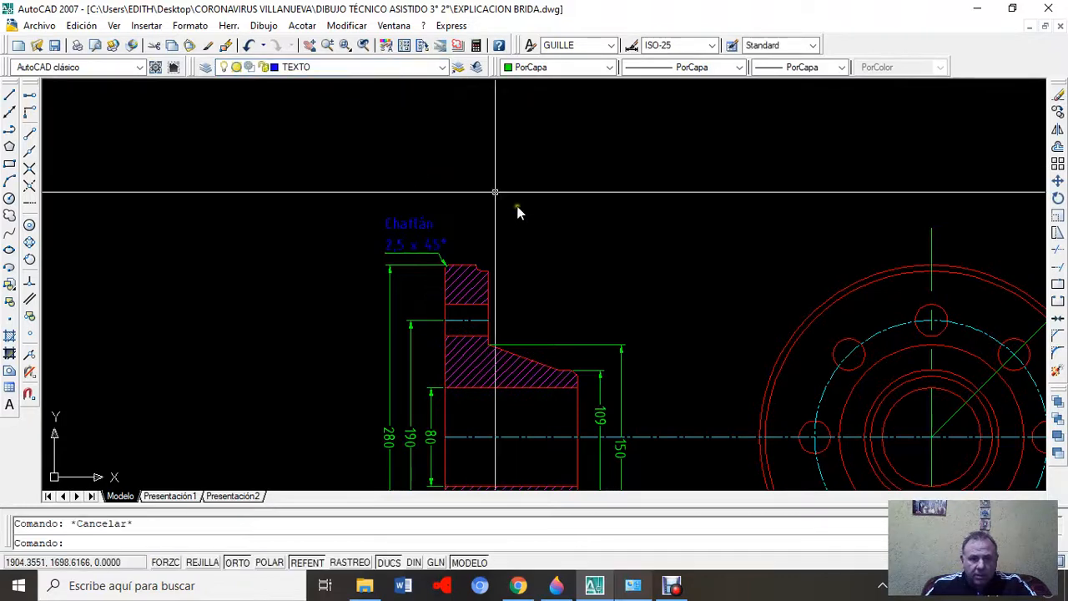
# - Write the single-line text "Corte A-A" below the section view, with height 5 and rotation 0
pyautogui.scroll(-3, 614, 317)
pyautogui.moveTo(615, 322); pyautogui.dragTo(477, 195, button='middle')
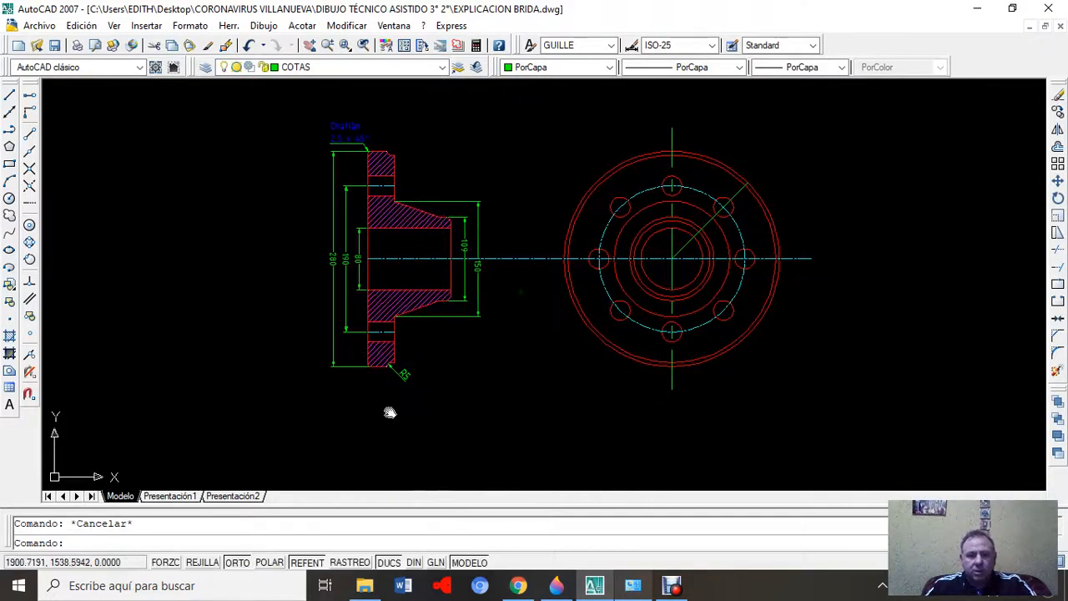
pyautogui.scroll(2, 388, 388)
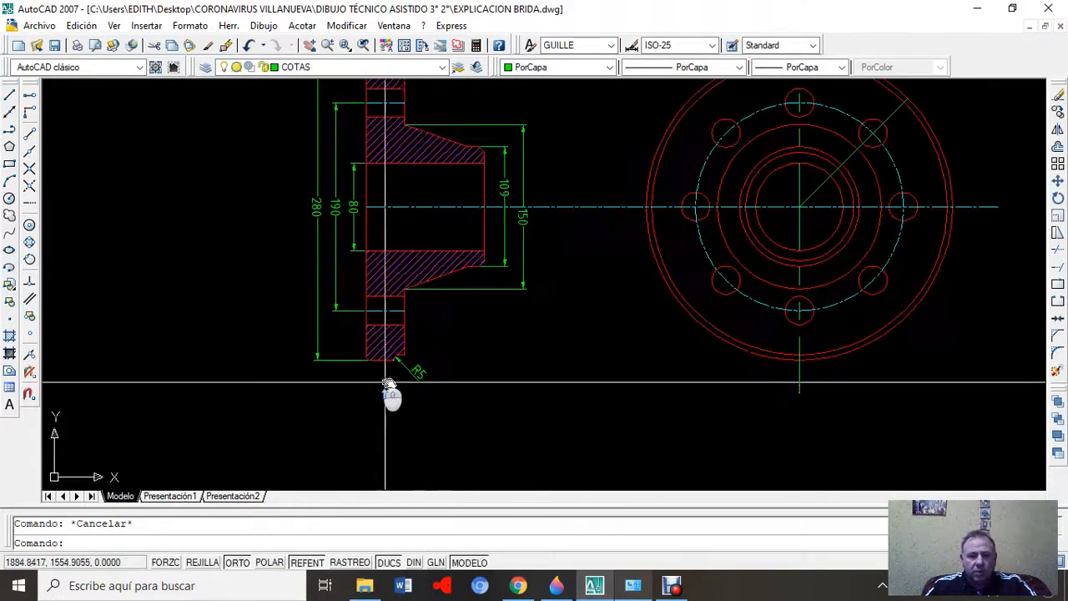
pyautogui.click(270, 25)
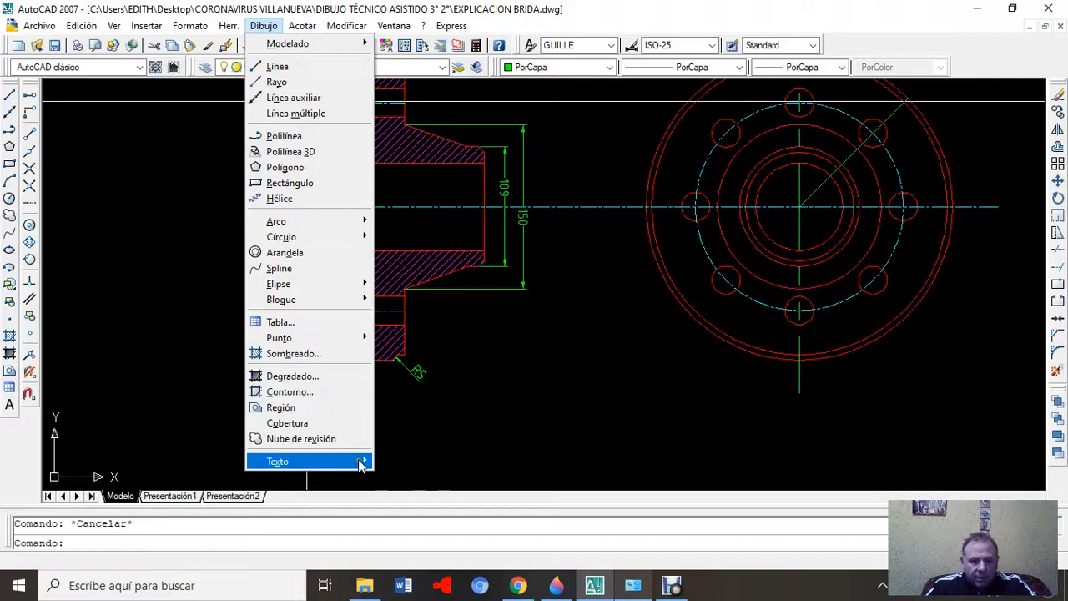
pyautogui.moveTo(359, 462)
pyautogui.click(458, 477)
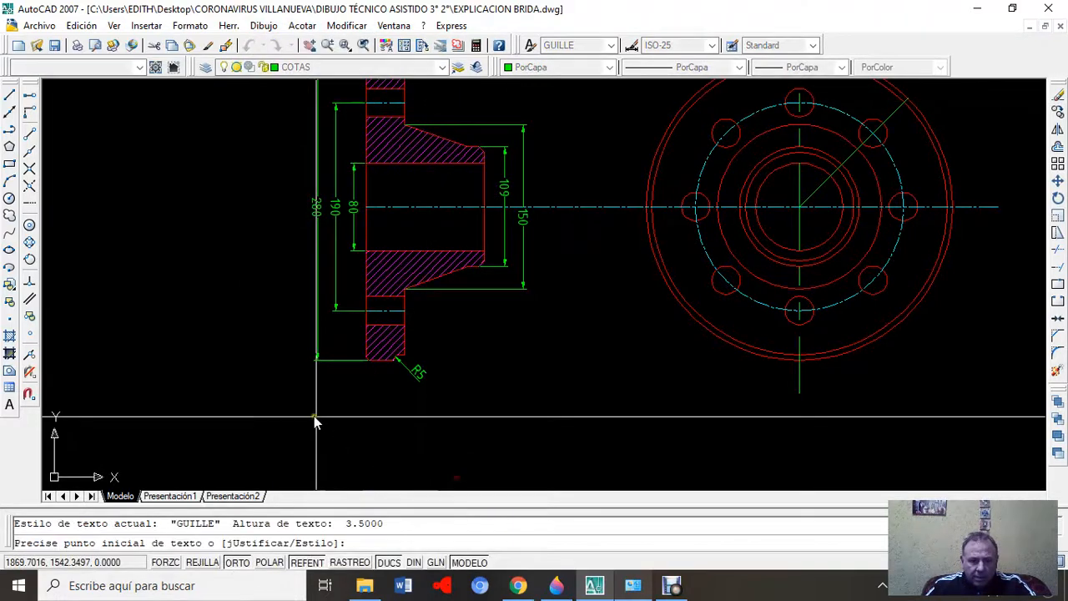
pyautogui.click(359, 408)
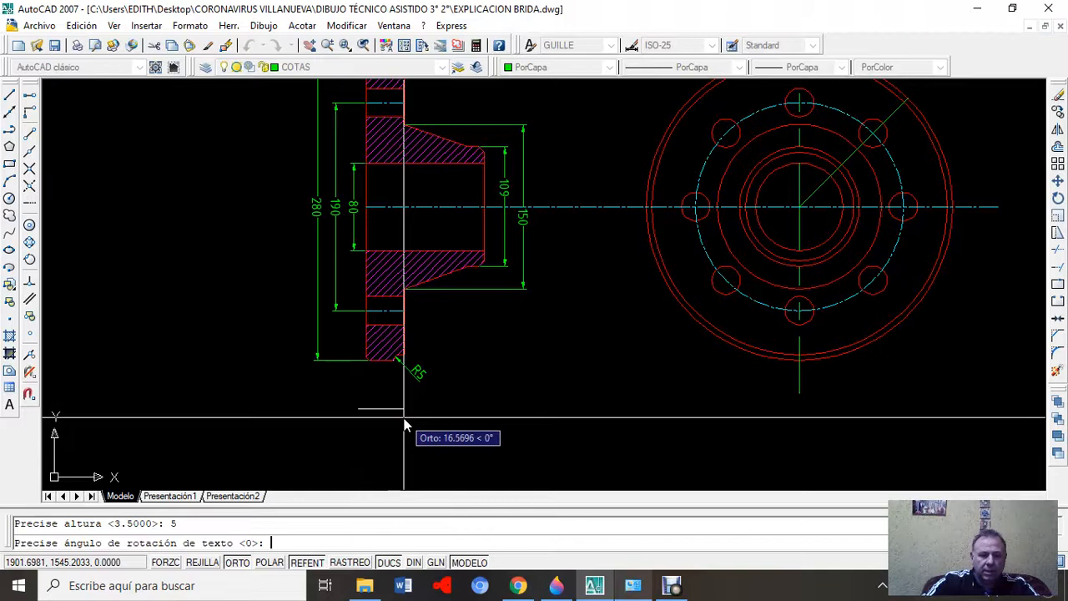
pyautogui.press('Return')
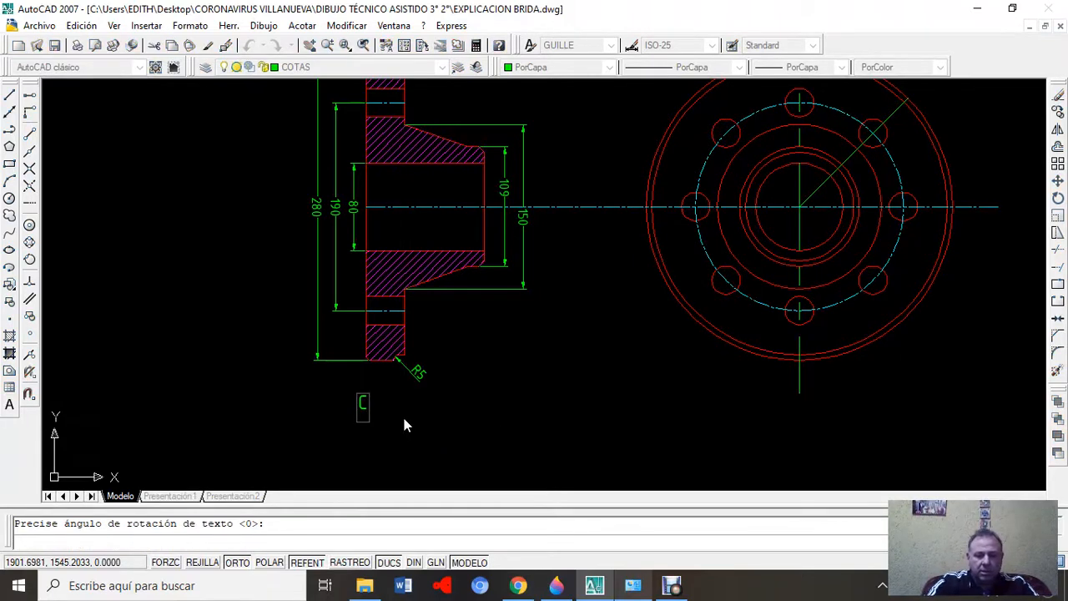
pyautogui.write('Corte A')
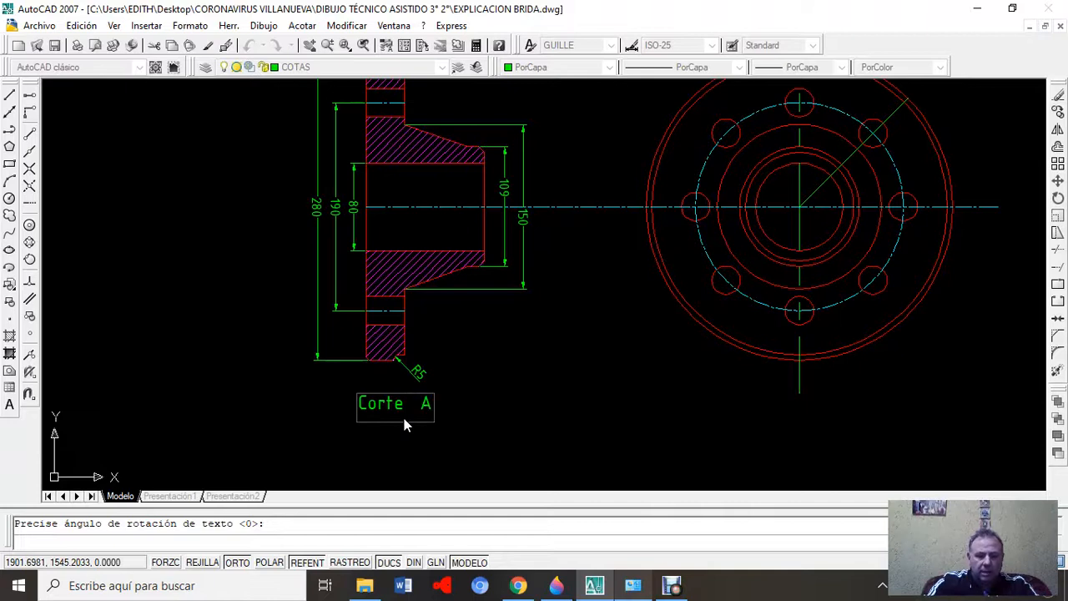
pyautogui.write('-A')
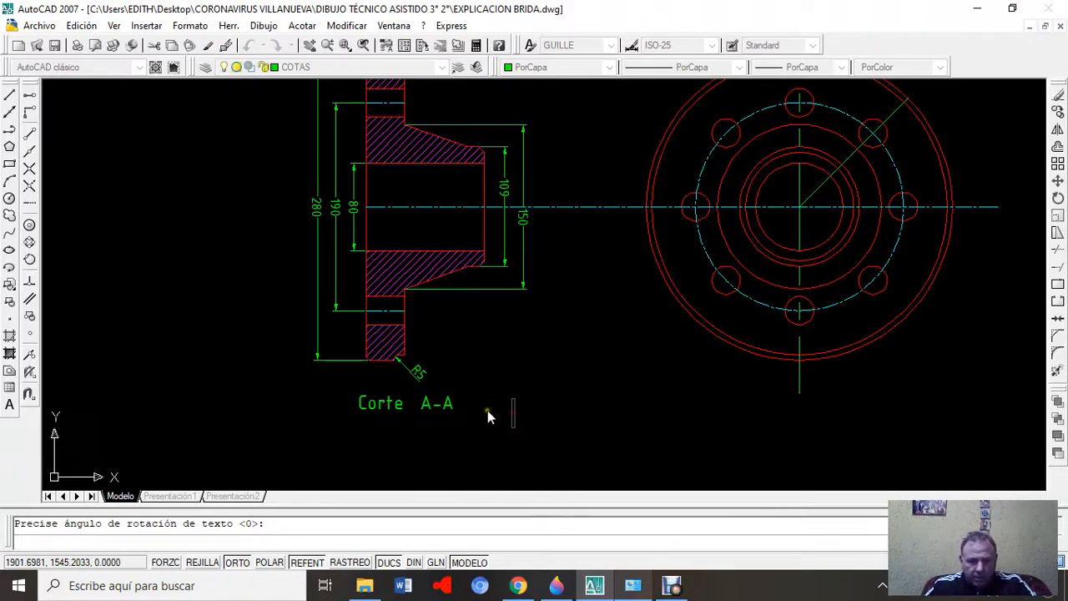
pyautogui.press('Escape')
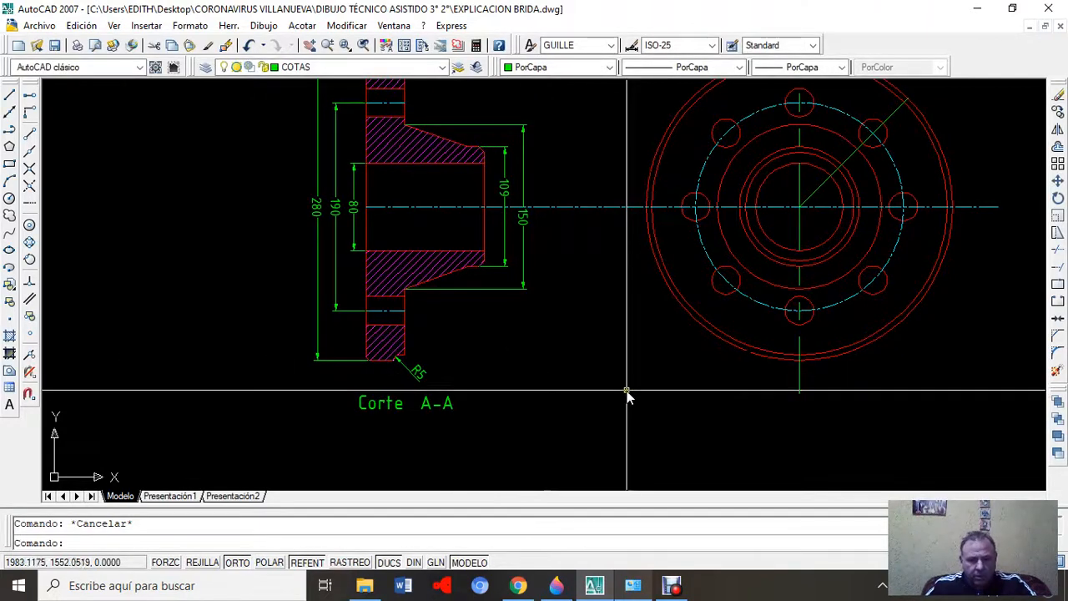
# - Move the "Corte A-A" label to the TEXTO layer
pyautogui.click(387, 404)
pyautogui.click(441, 68)
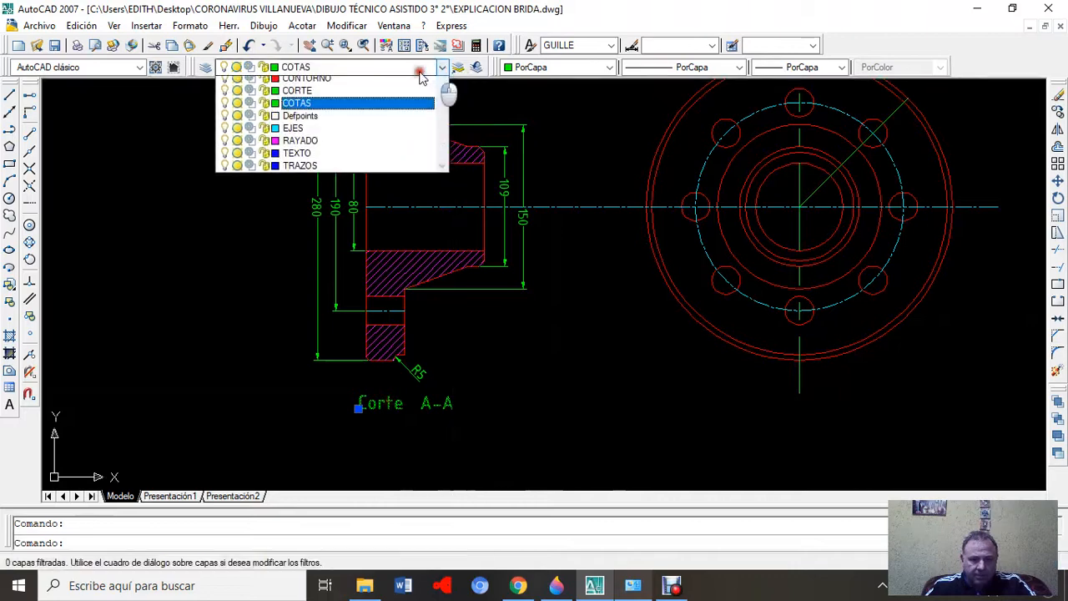
pyautogui.click(297, 171)
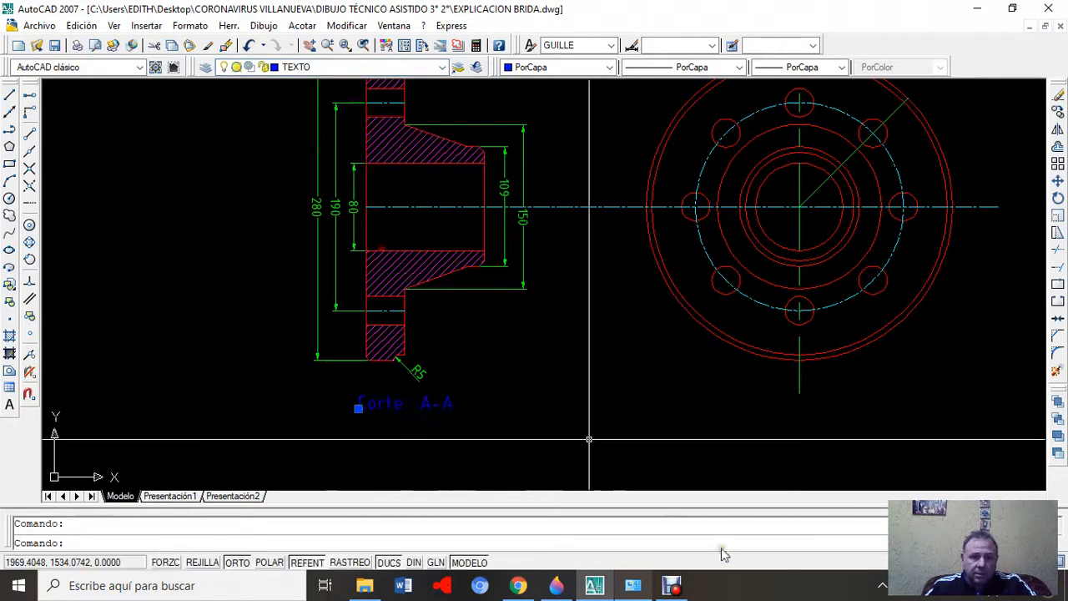
# - Add an angular dimension between the front view's vertical centreline and the oblique line through the upper-right hole, with its arc outside the flange
pyautogui.scroll(-1, 857, 436)
pyautogui.moveTo(878, 359)
pyautogui.mouseDown(button='middle')
pyautogui.moveTo(722, 374)
pyautogui.moveTo(613, 367)
pyautogui.mouseUp(button='middle')
pyautogui.scroll(3, 663, 252)
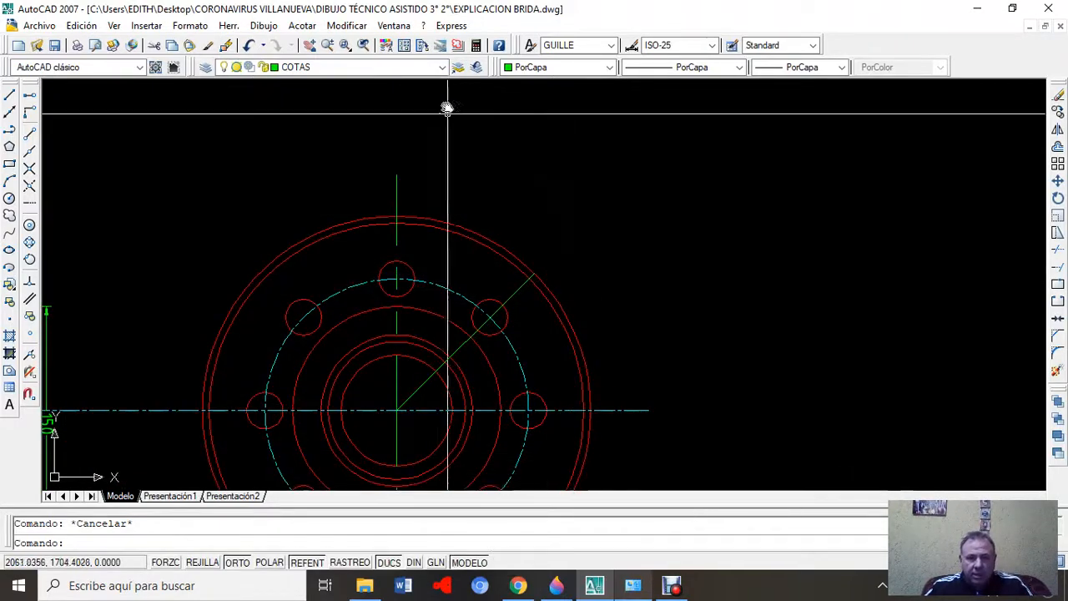
pyautogui.click(298, 26)
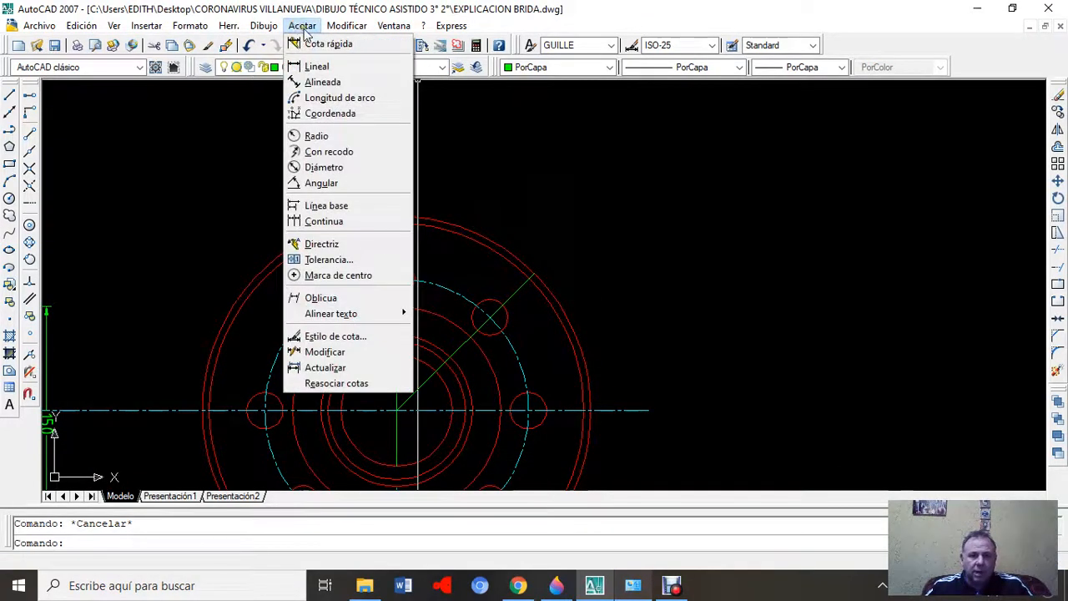
pyautogui.click(330, 183)
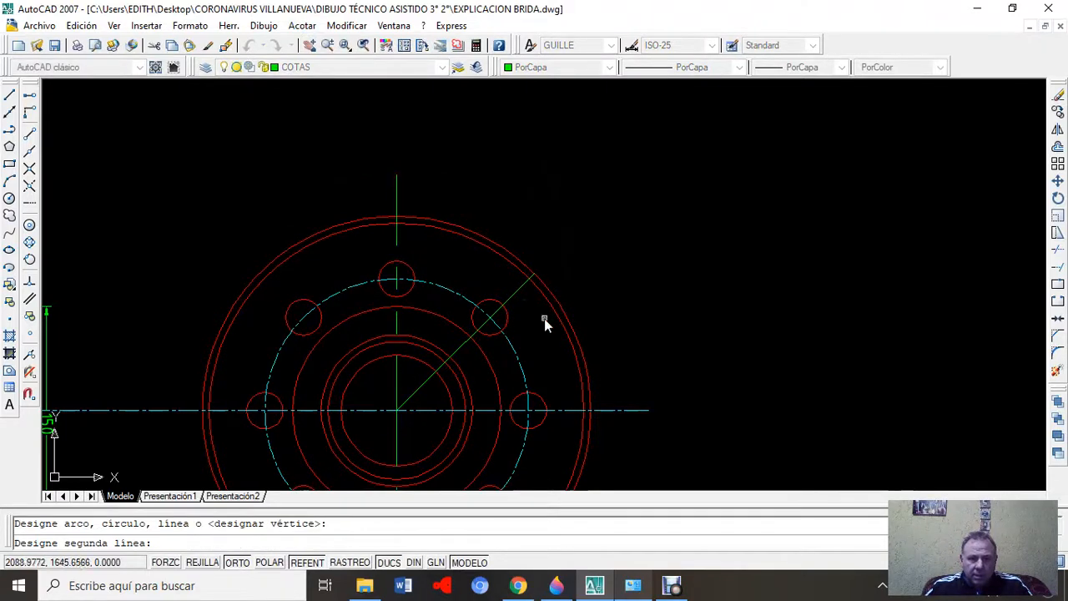
pyautogui.click(520, 292)
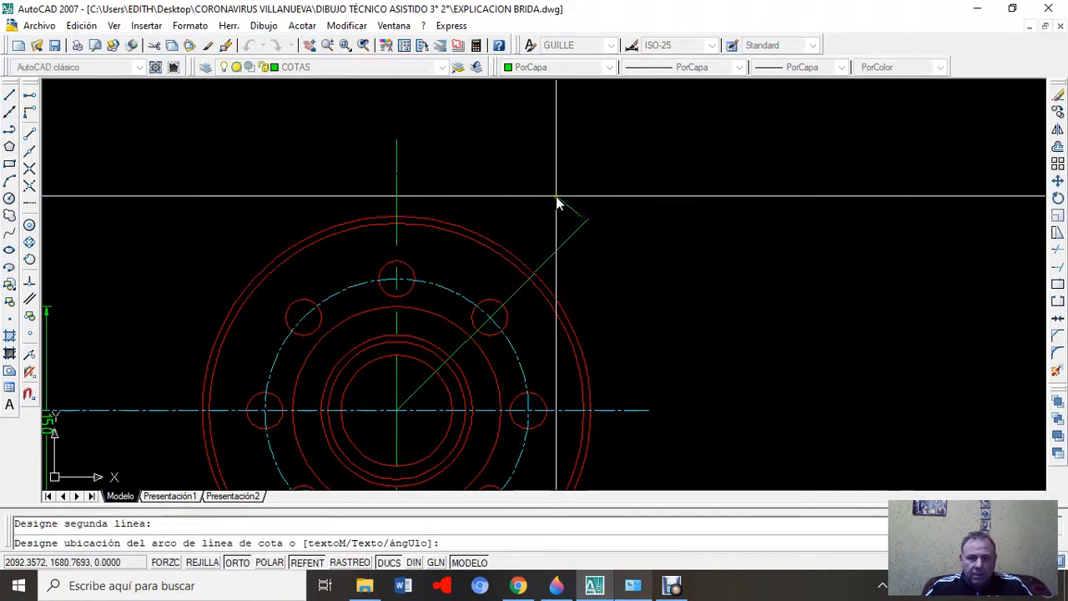
pyautogui.click(549, 244)
pyautogui.scroll(-4, 675, 284)
pyautogui.moveTo(682, 305)
pyautogui.mouseDown(button='middle')
pyautogui.moveTo(659, 233)
pyautogui.moveTo(679, 245)
pyautogui.mouseUp(button='middle')
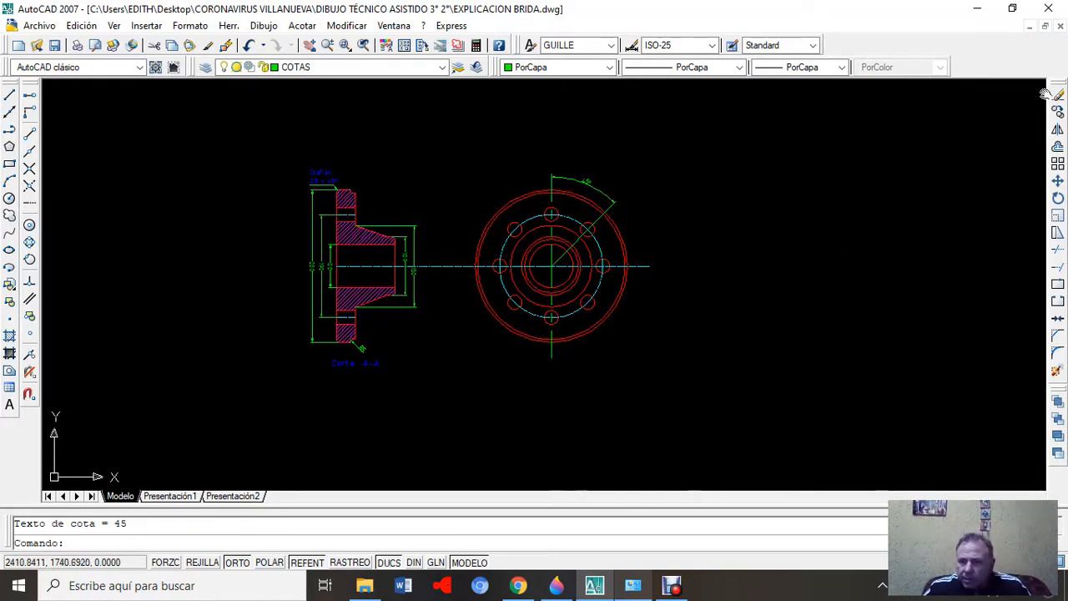
# - Switch to the reference drawing BRIDA.dwg, examine its full annotated layout, and return to EXPLICACION BRIDA.dwg
pyautogui.click(1027, 31)
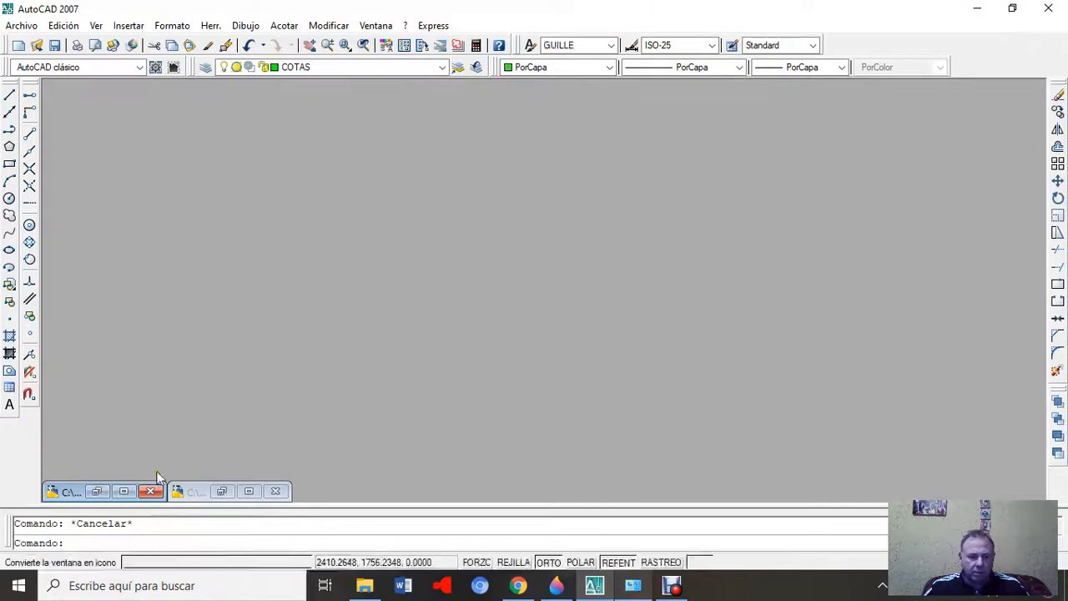
pyautogui.click(125, 491)
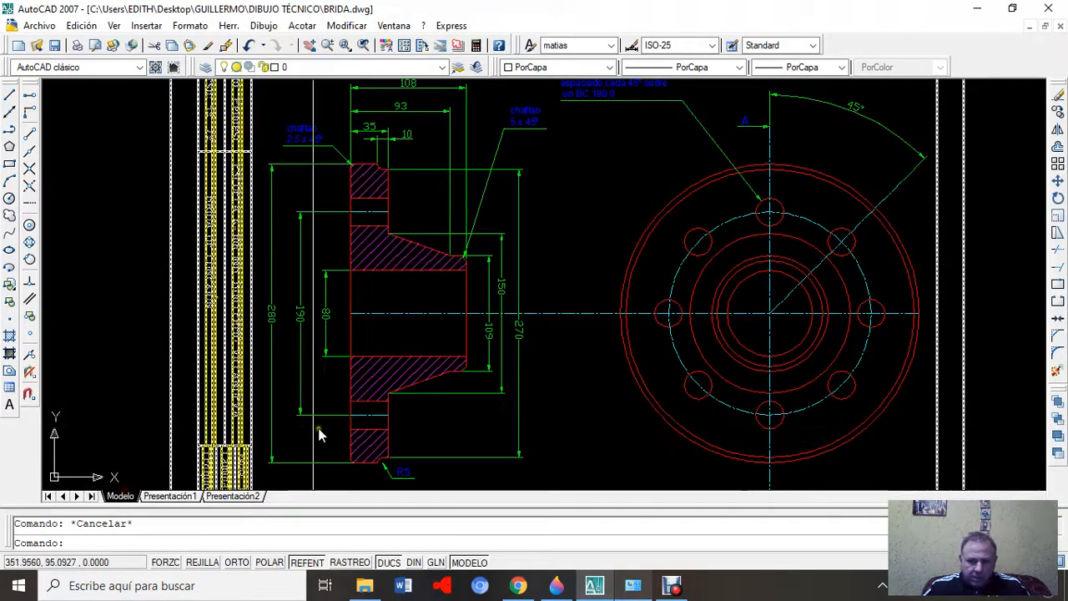
pyautogui.scroll(-2, 358, 409)
pyautogui.moveTo(478, 404); pyautogui.dragTo(469, 346, button='middle')
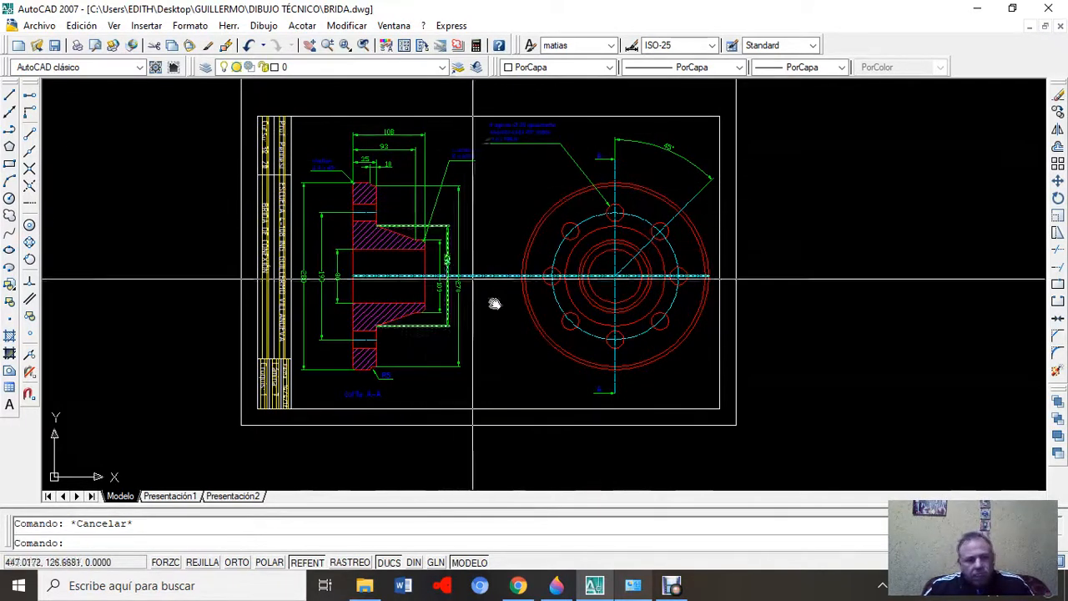
pyautogui.moveTo(507, 296); pyautogui.dragTo(499, 347, button='middle')
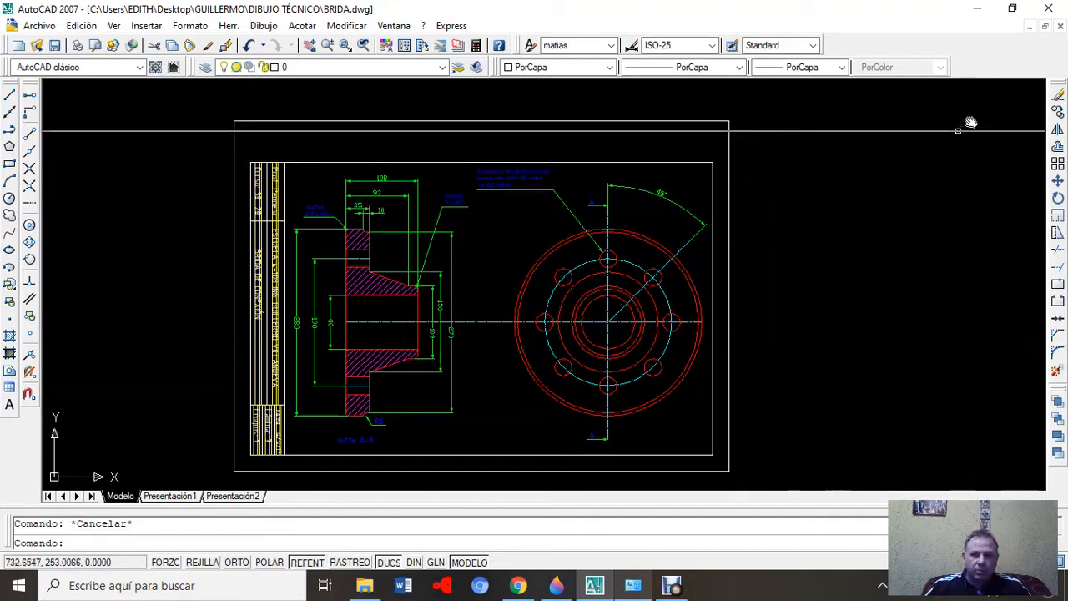
pyautogui.click(1060, 26)
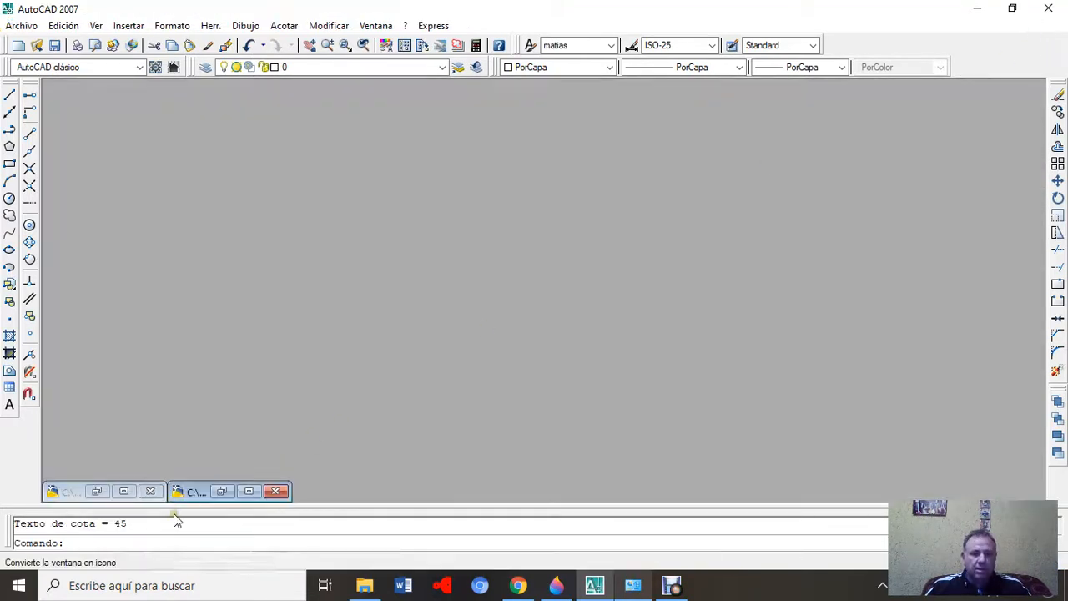
pyautogui.click(249, 491)
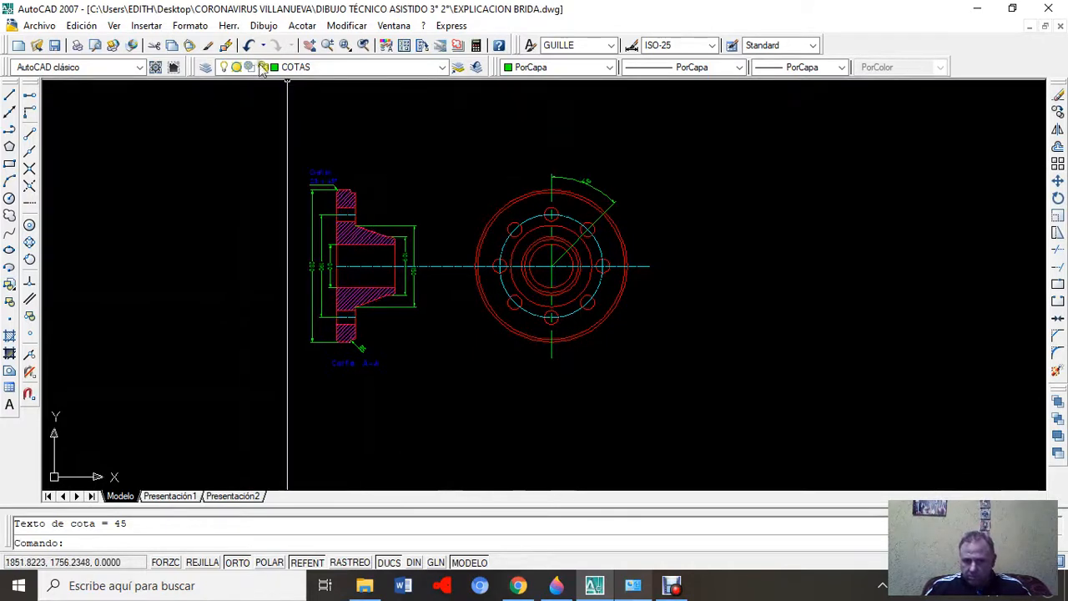
# - Review the settings of the Standard and GUILLE text styles, leaving GUILLE selected
pyautogui.click(192, 26)
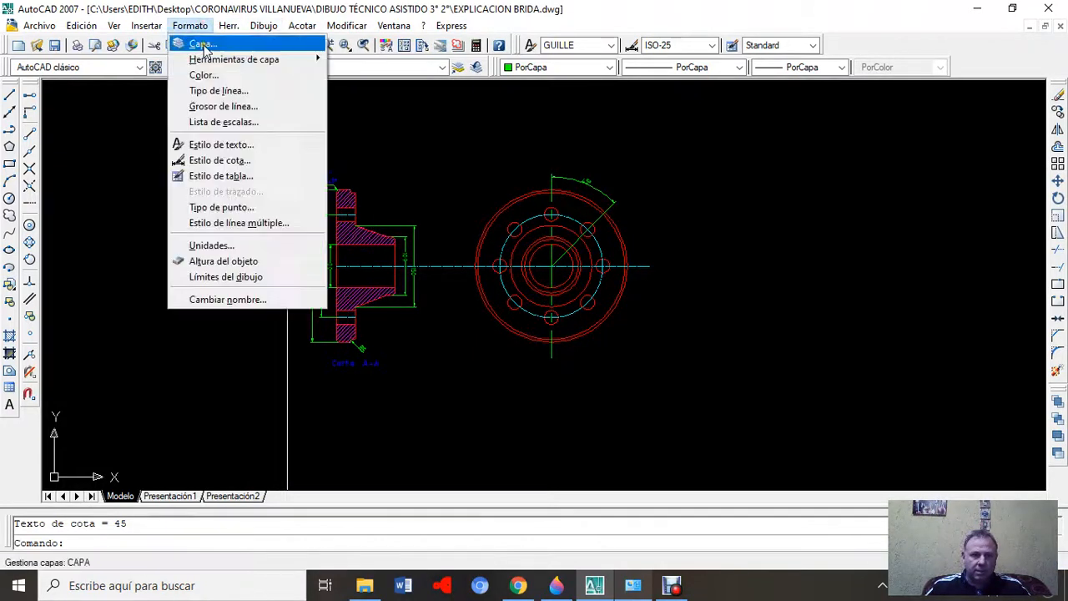
pyautogui.press('Escape')
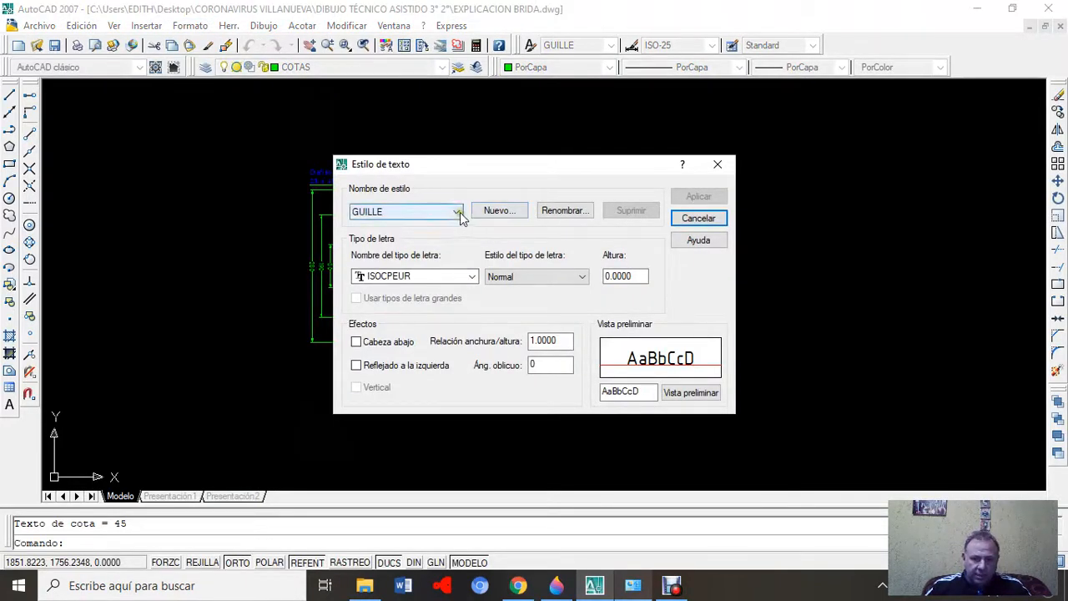
pyautogui.click(456, 212)
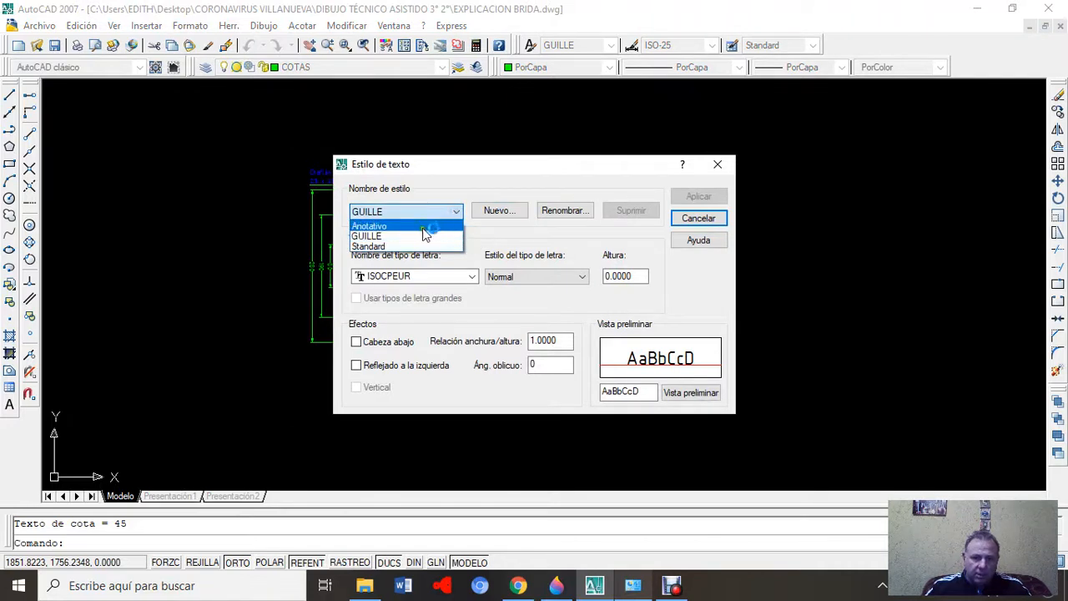
pyautogui.click(406, 247)
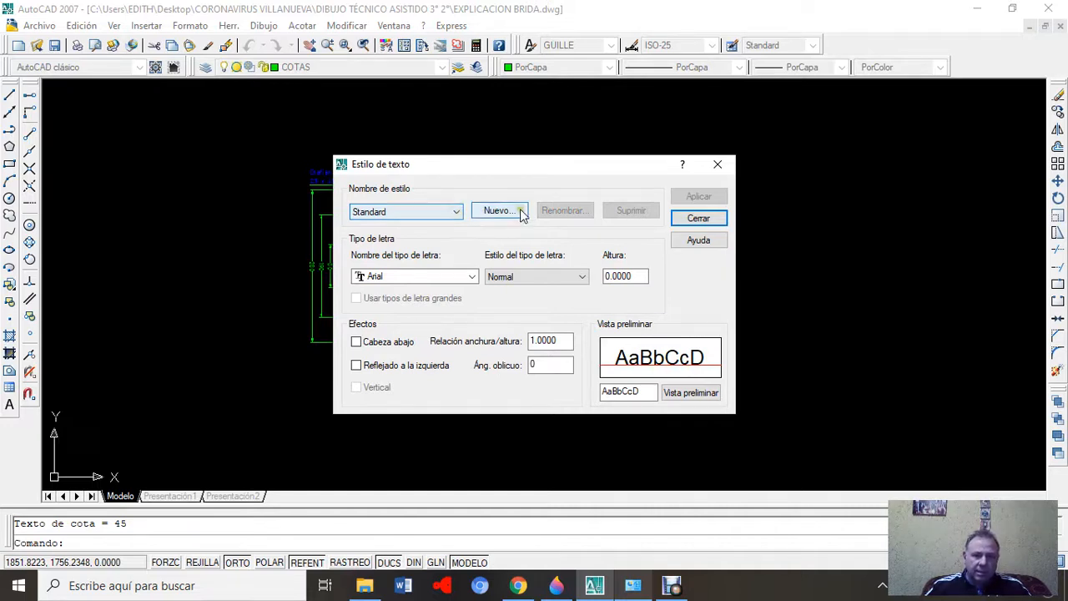
pyautogui.click(455, 212)
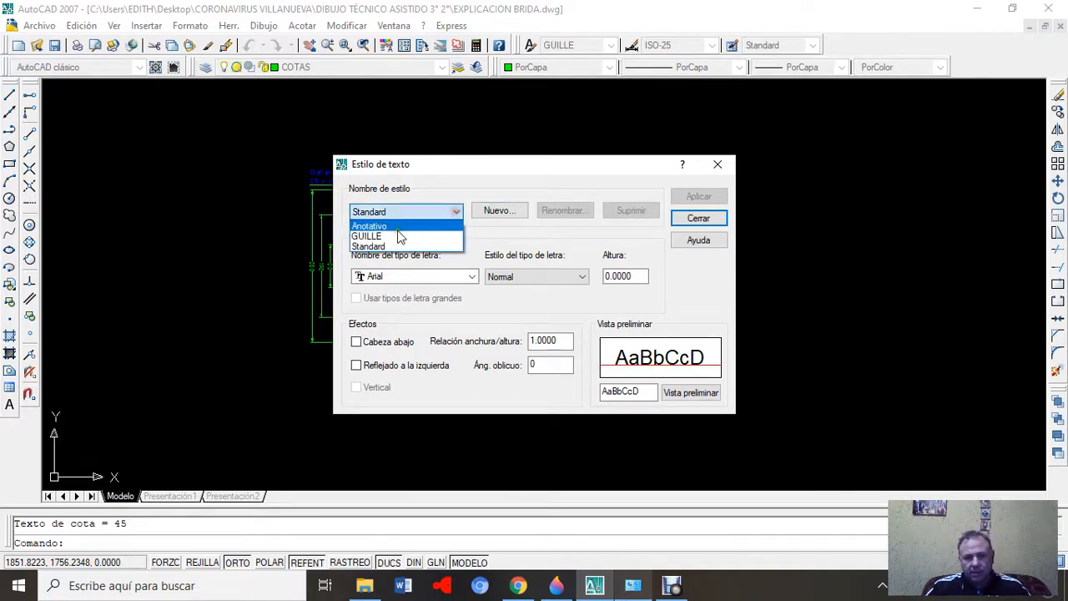
pyautogui.click(397, 235)
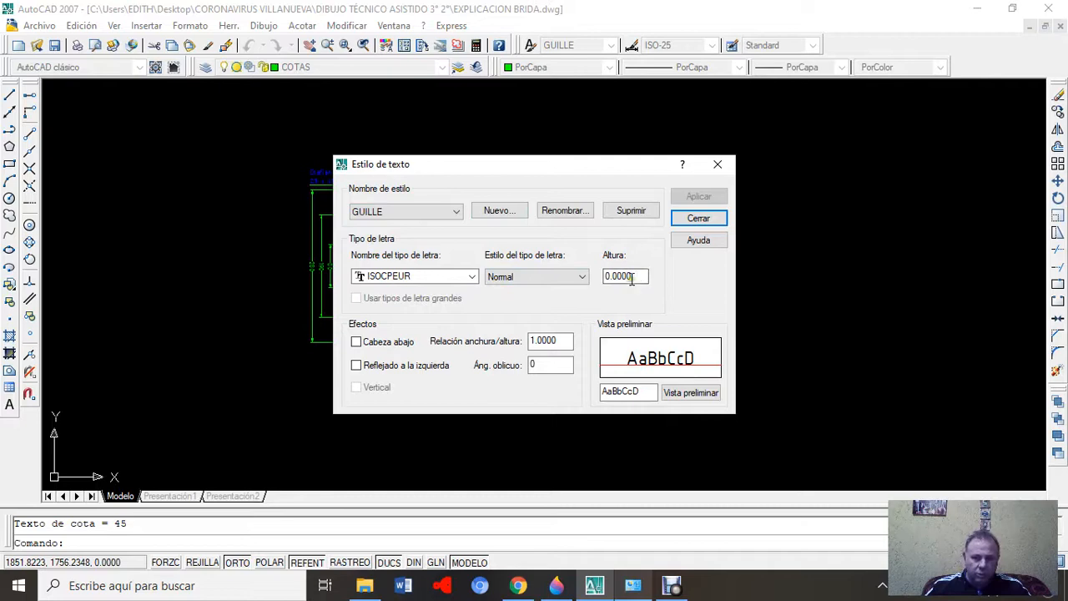
pyautogui.click(708, 223)
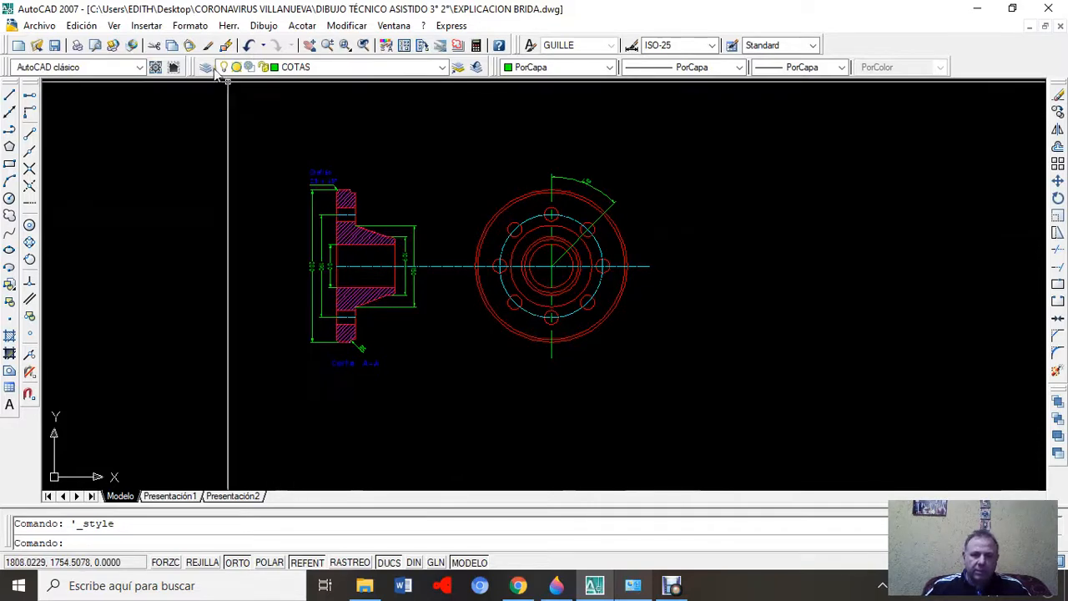
# - Inspect the text settings of the ISO-25 dimension style override and leave without changing them
pyautogui.click(190, 25)
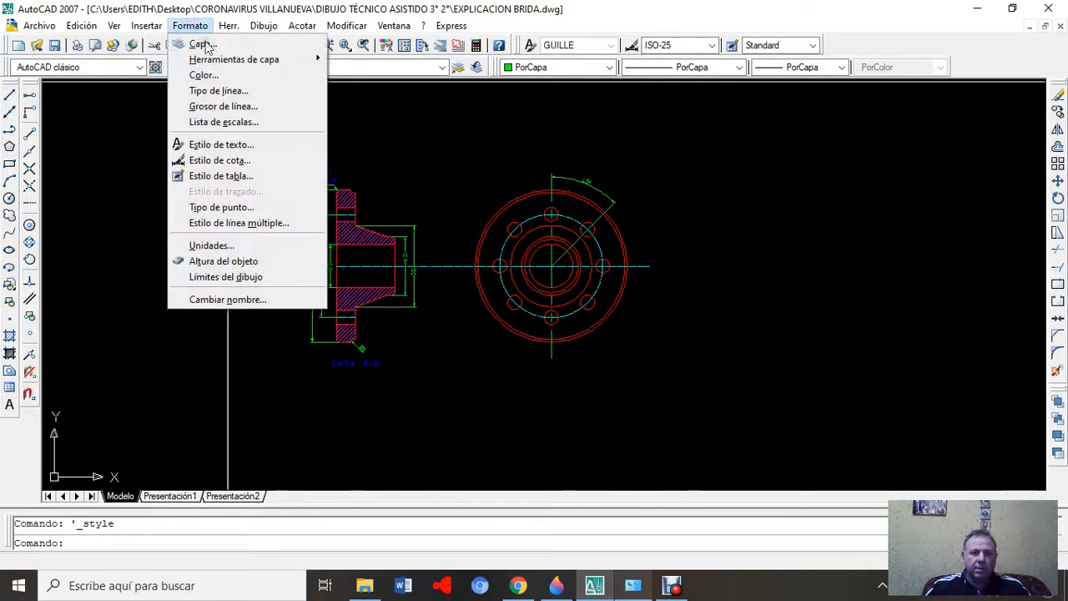
pyautogui.click(218, 160)
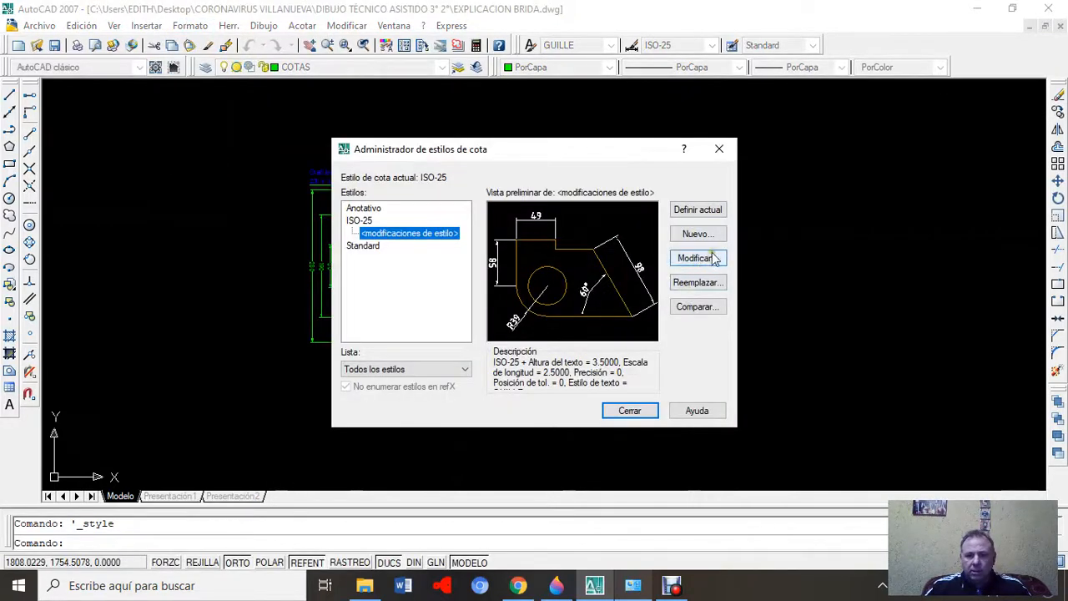
pyautogui.click(706, 260)
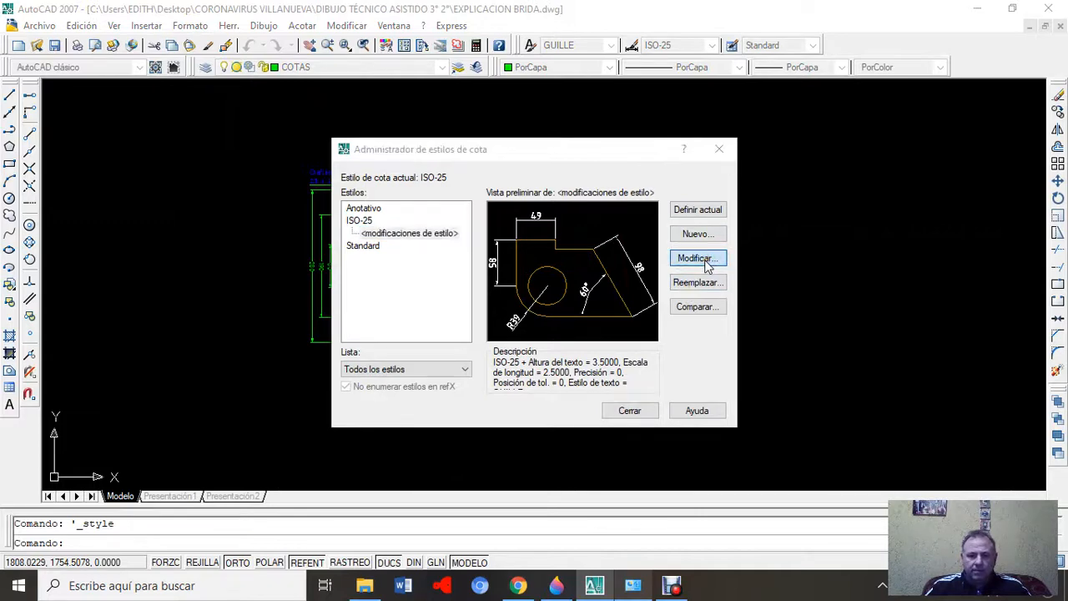
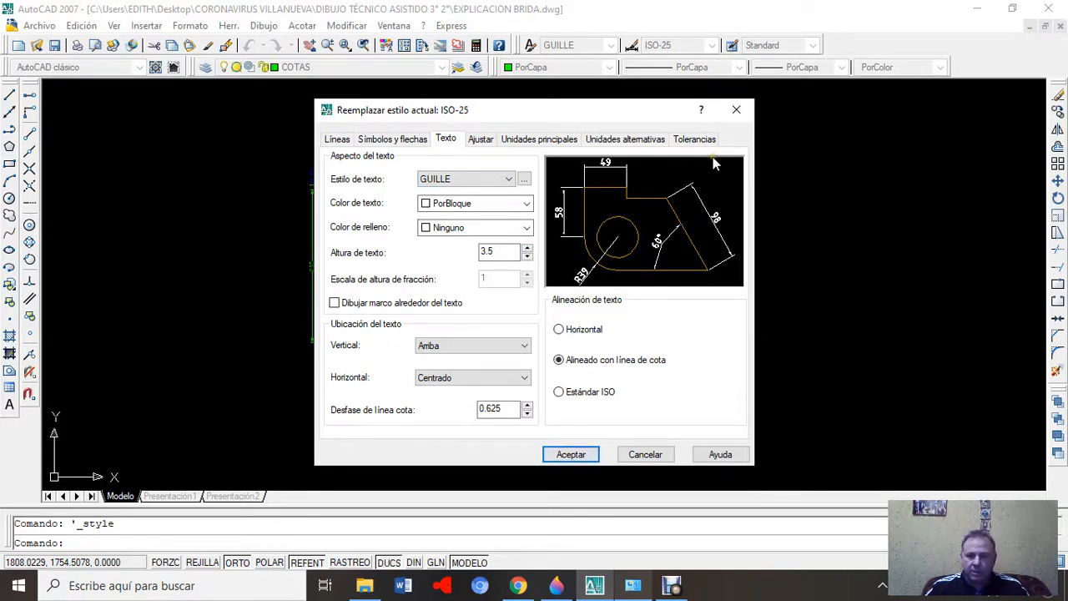
pyautogui.click(736, 112)
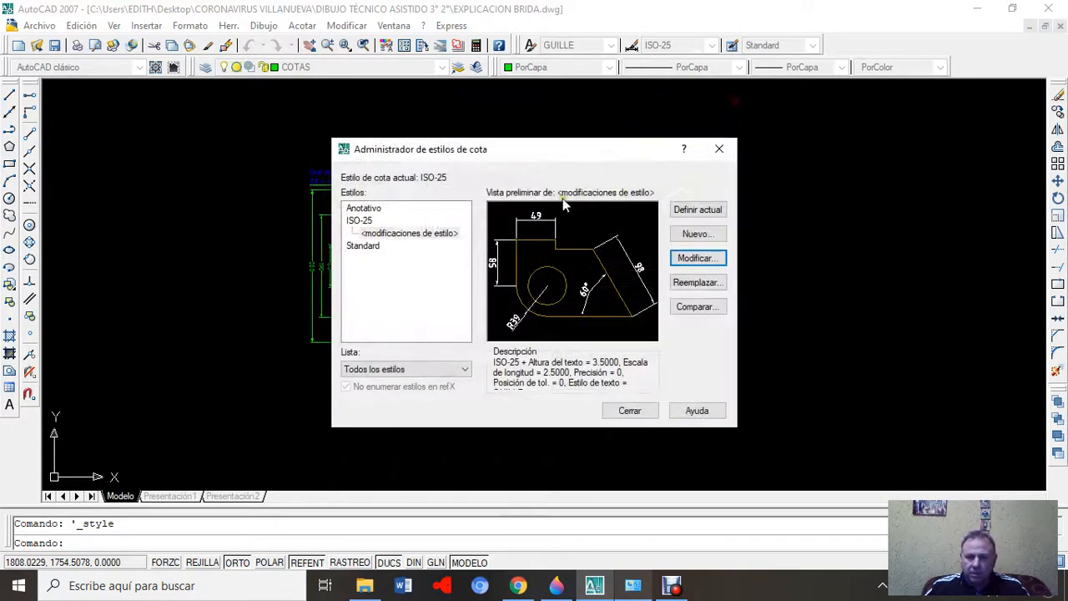
pyautogui.click(724, 150)
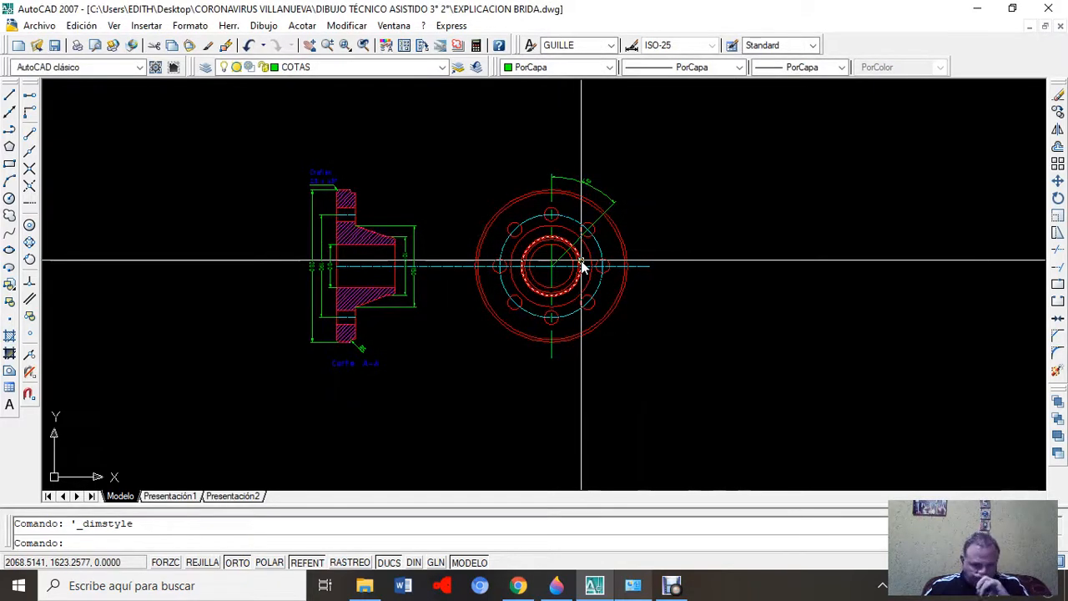
# - Turn on lineweight display and inspect the outlines of the section and front views
pyautogui.click(438, 562)
pyautogui.scroll(2, 649, 277)
pyautogui.scroll(3, 649, 277)
pyautogui.moveTo(639, 298); pyautogui.dragTo(957, 306, button='middle')
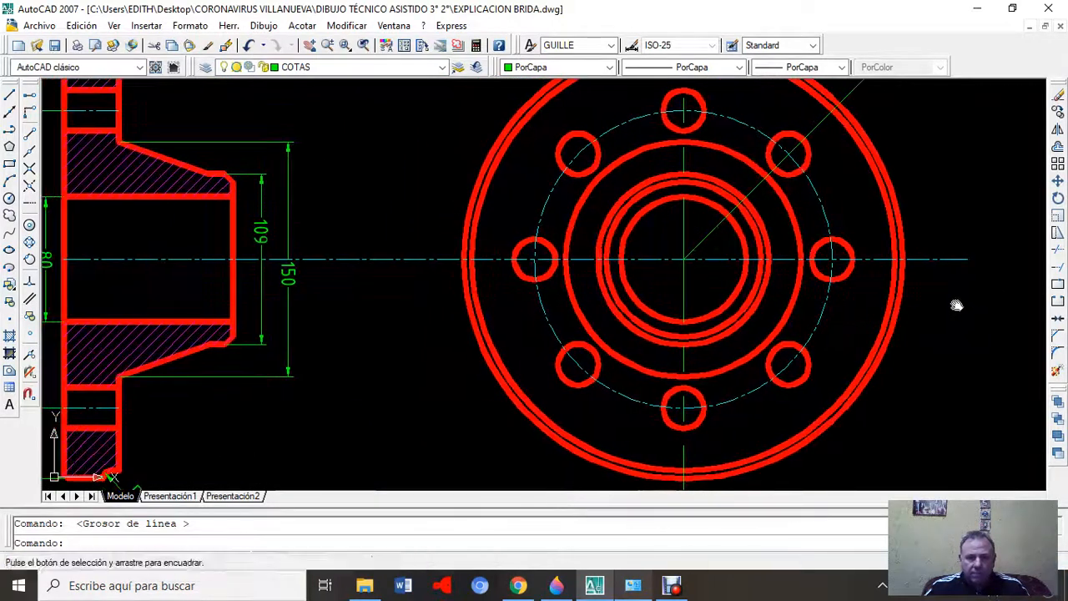
pyautogui.scroll(-4, 445, 398)
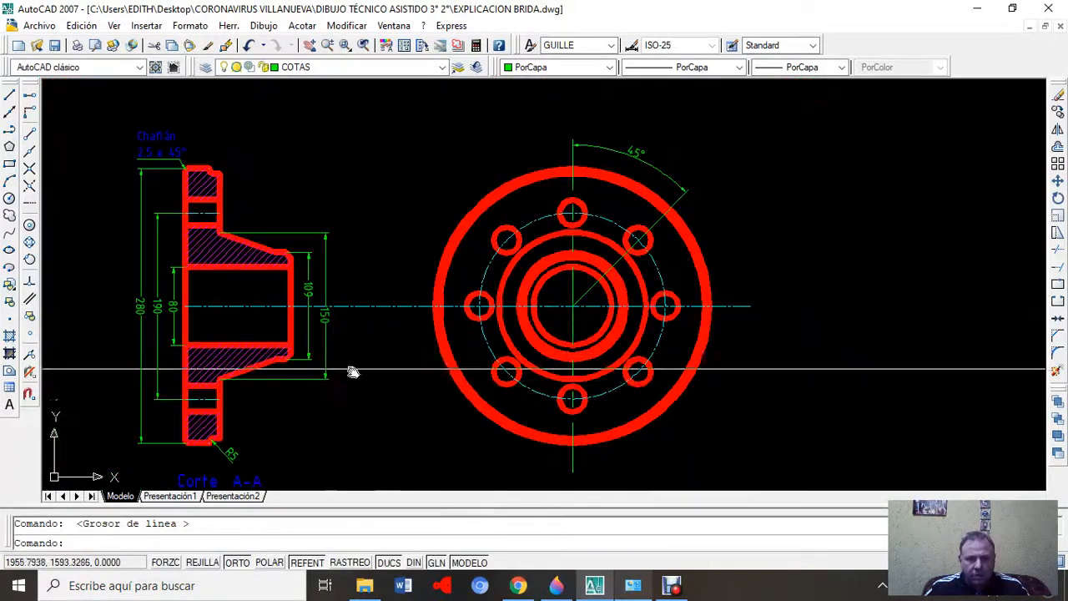
pyautogui.scroll(2, 353, 372)
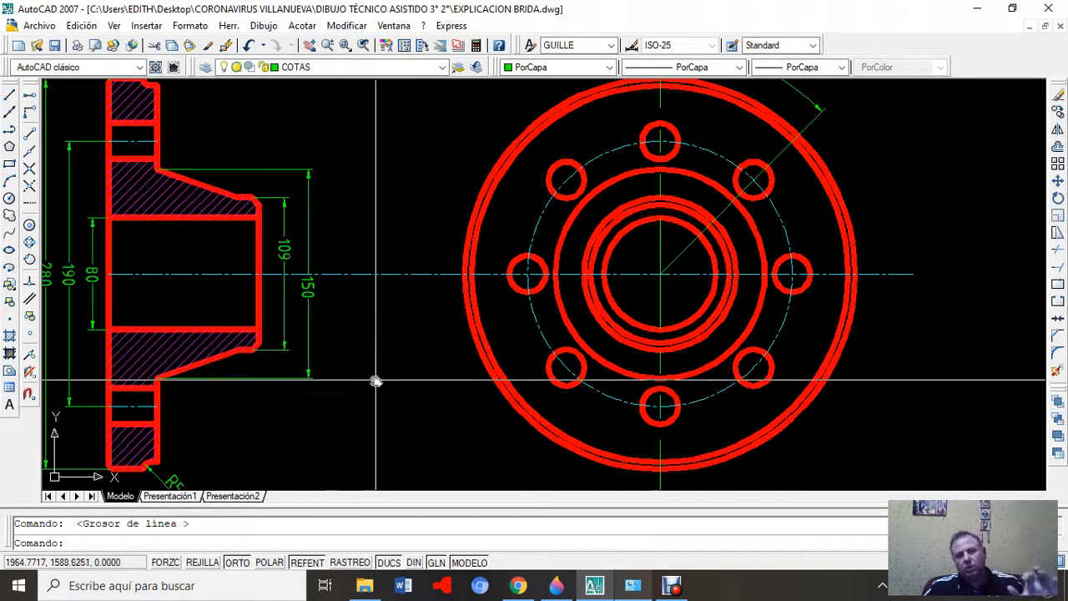
pyautogui.scroll(-2, 382, 392)
pyautogui.scroll(-3, 417, 422)
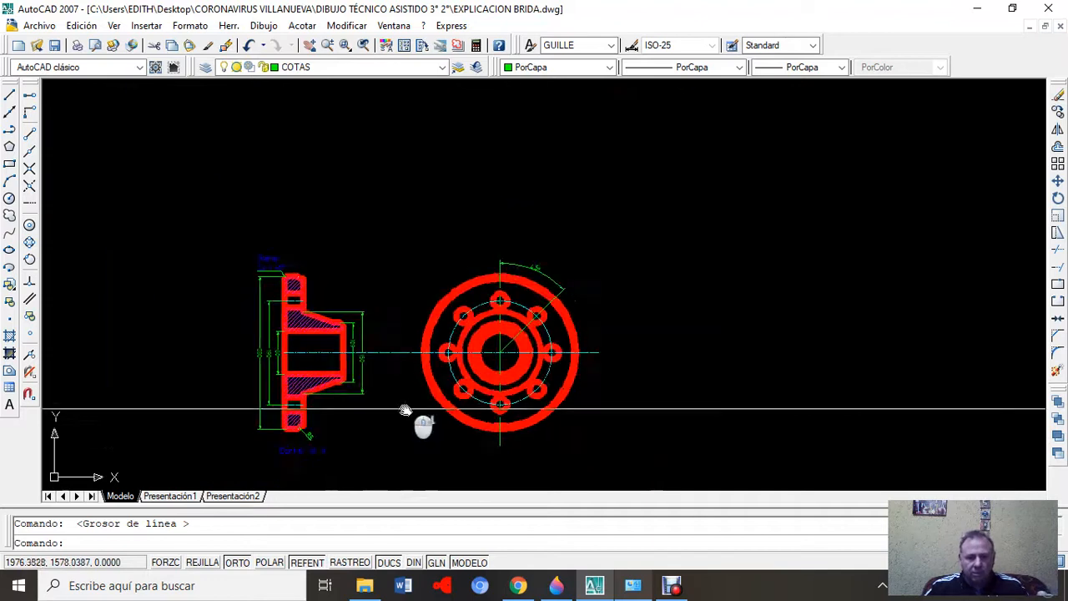
pyautogui.scroll(1, 465, 349)
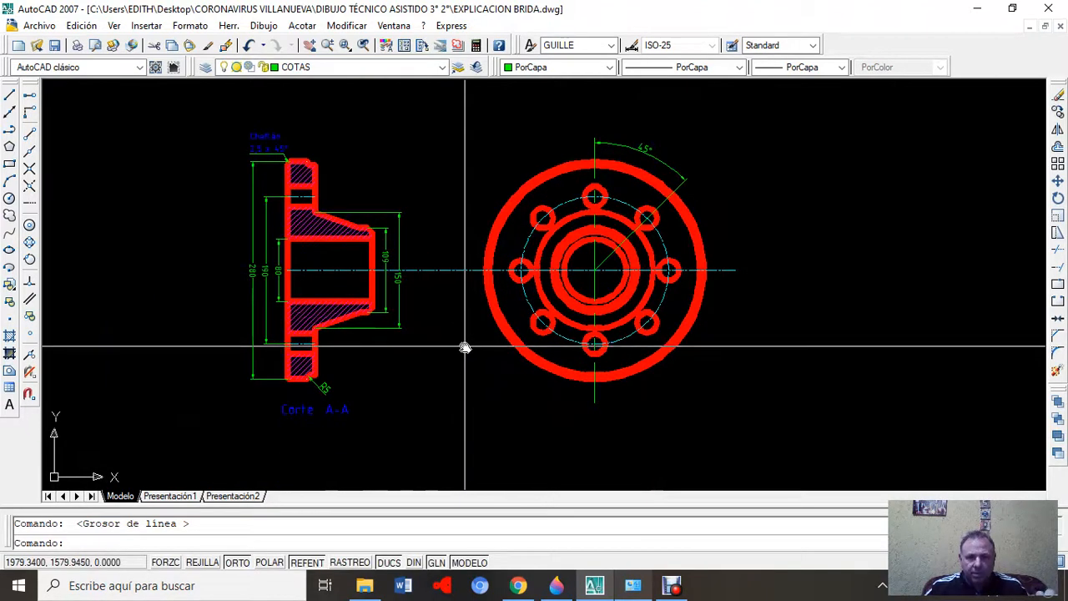
pyautogui.scroll(2, 468, 357)
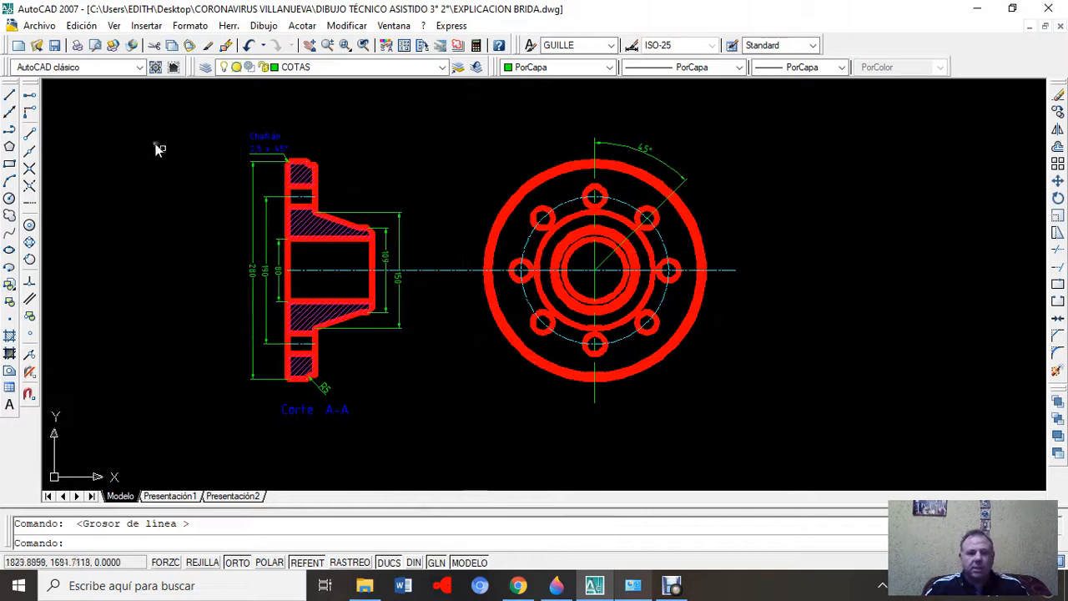
# - Open the plot settings and choose the Microsoft XPS Document Writer printer with A4 paper
pyautogui.click(39, 27)
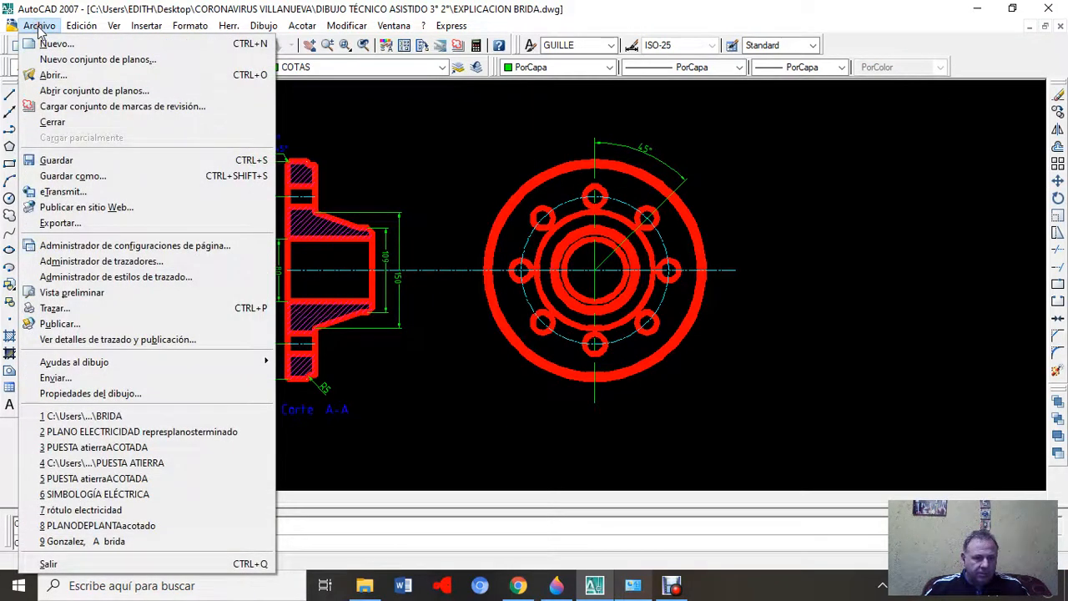
pyautogui.click(58, 309)
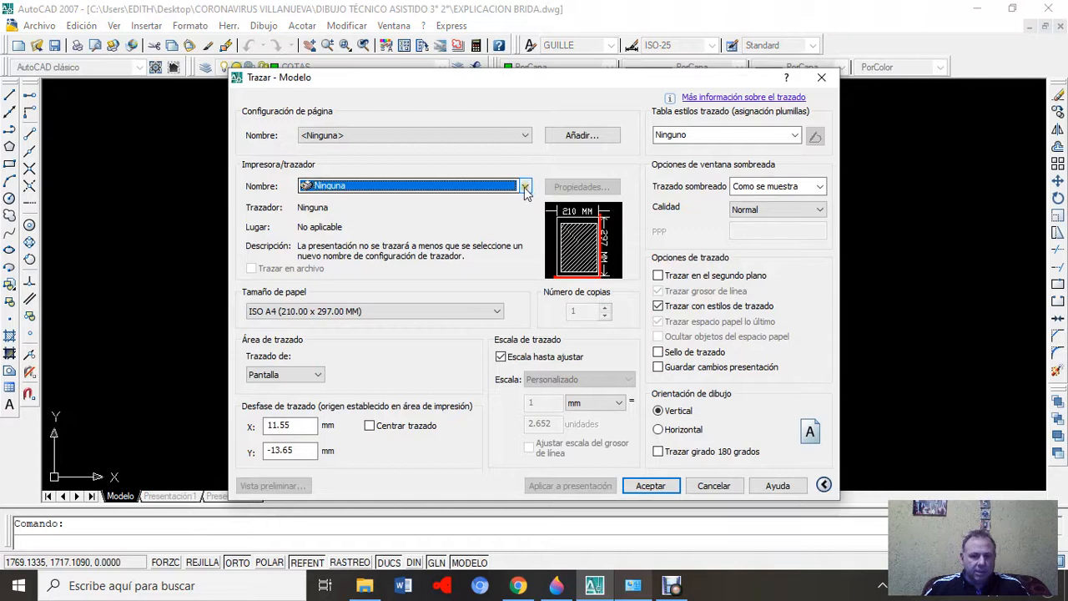
pyautogui.click(525, 188)
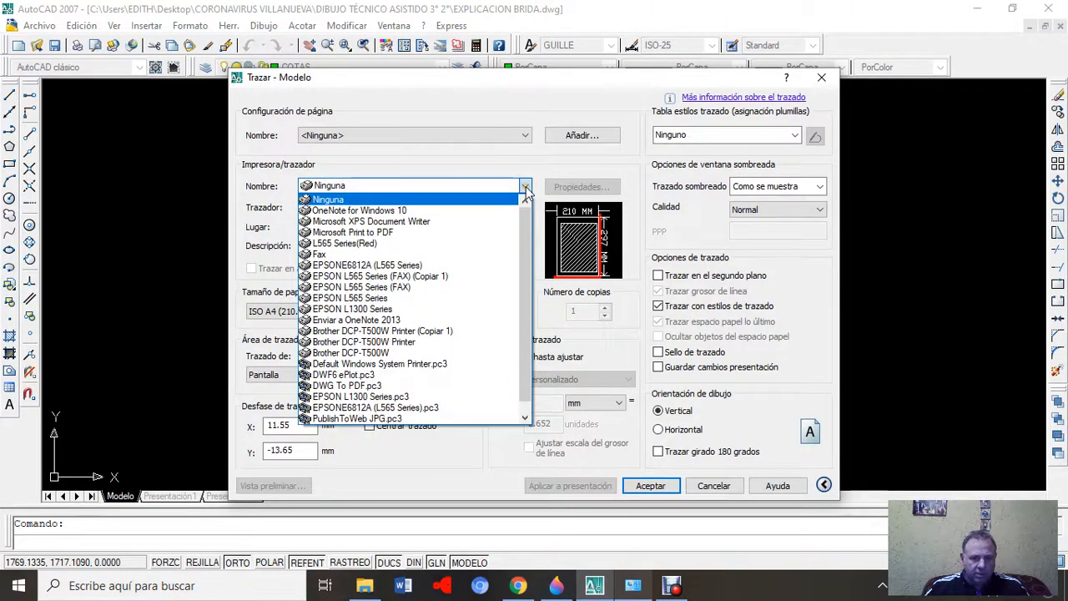
pyautogui.click(451, 222)
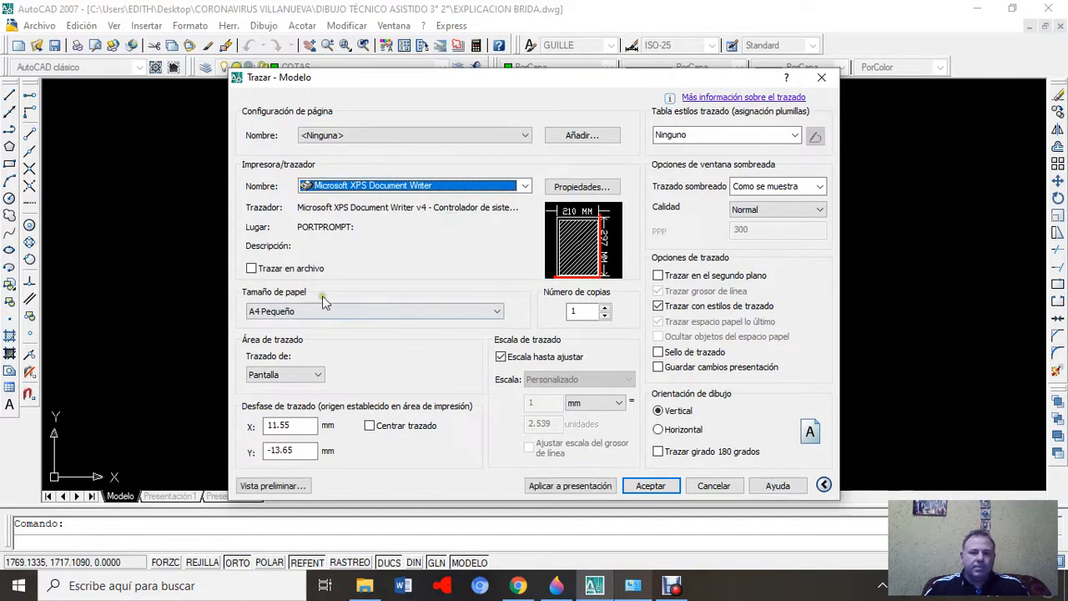
pyautogui.click(498, 313)
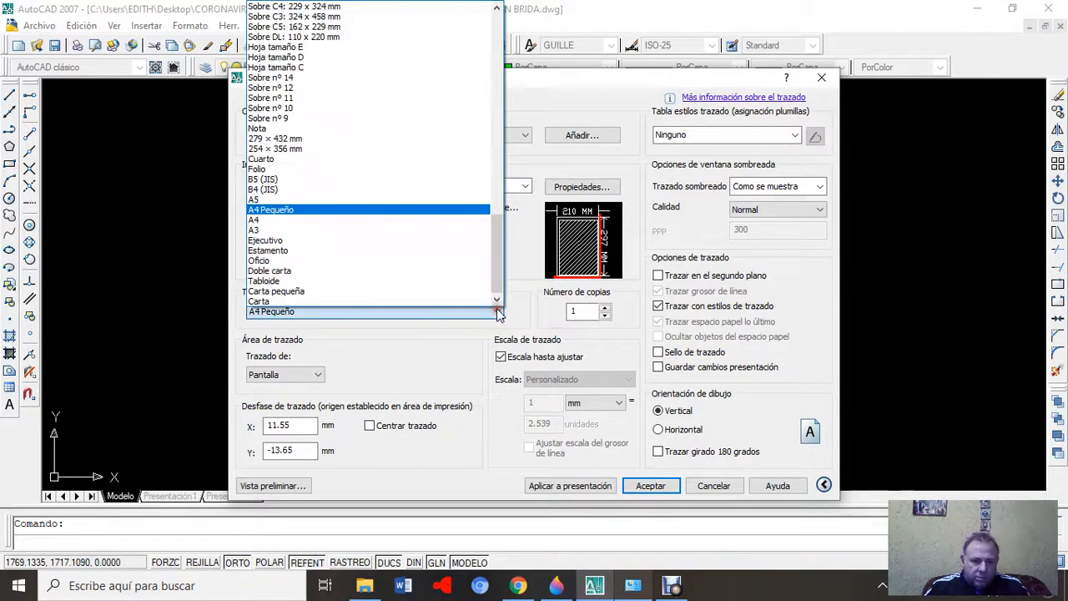
pyautogui.click(336, 221)
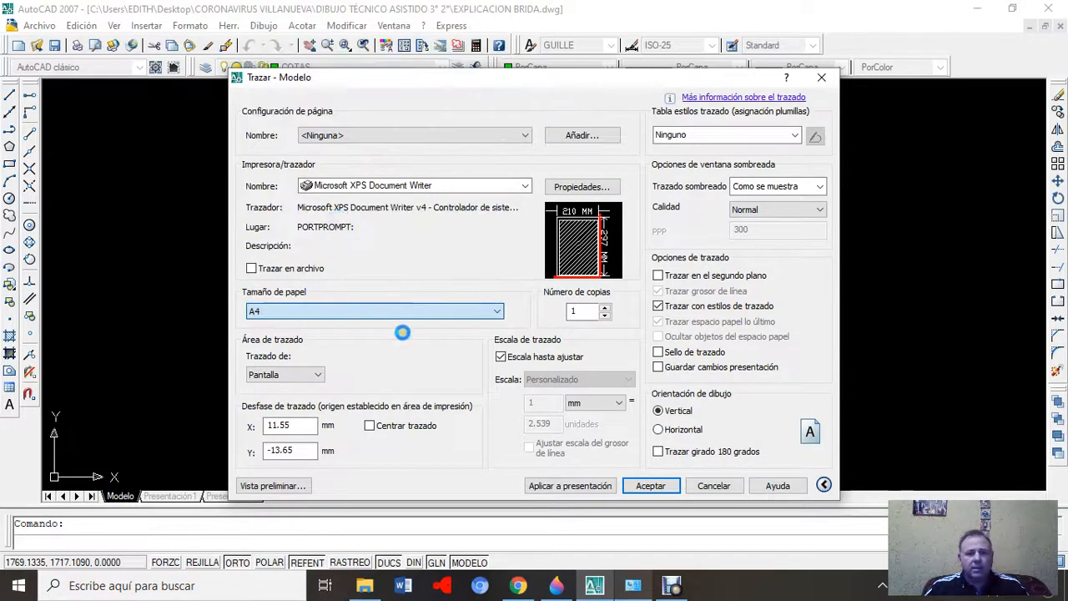
# - Set the plot area to a window enclosing both flange views with their dimensions and labels
pyautogui.click(321, 378)
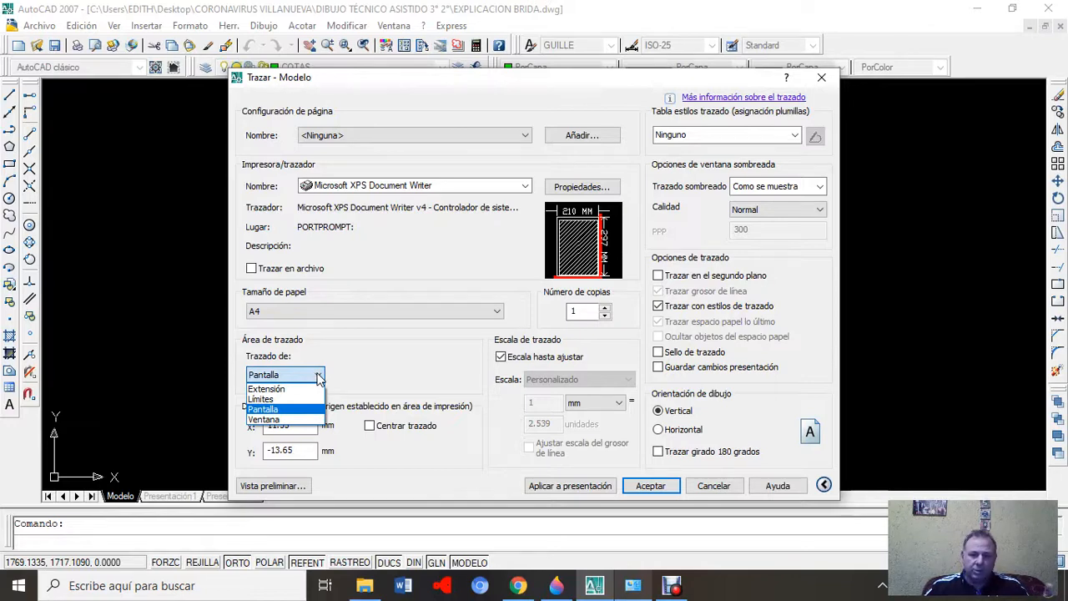
pyautogui.click(302, 420)
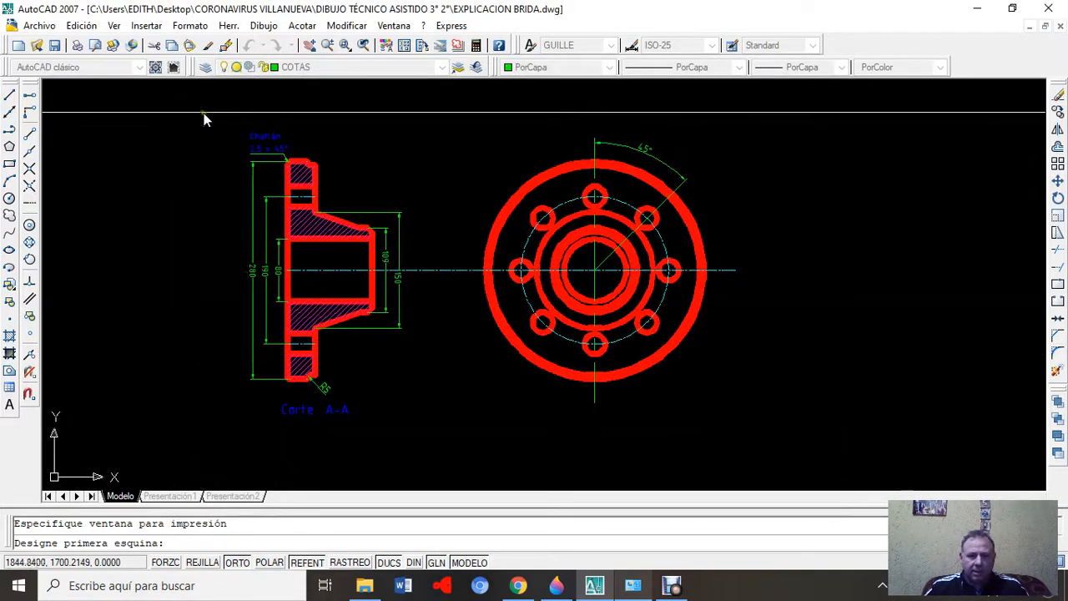
pyautogui.click(211, 108)
pyautogui.click(731, 288)
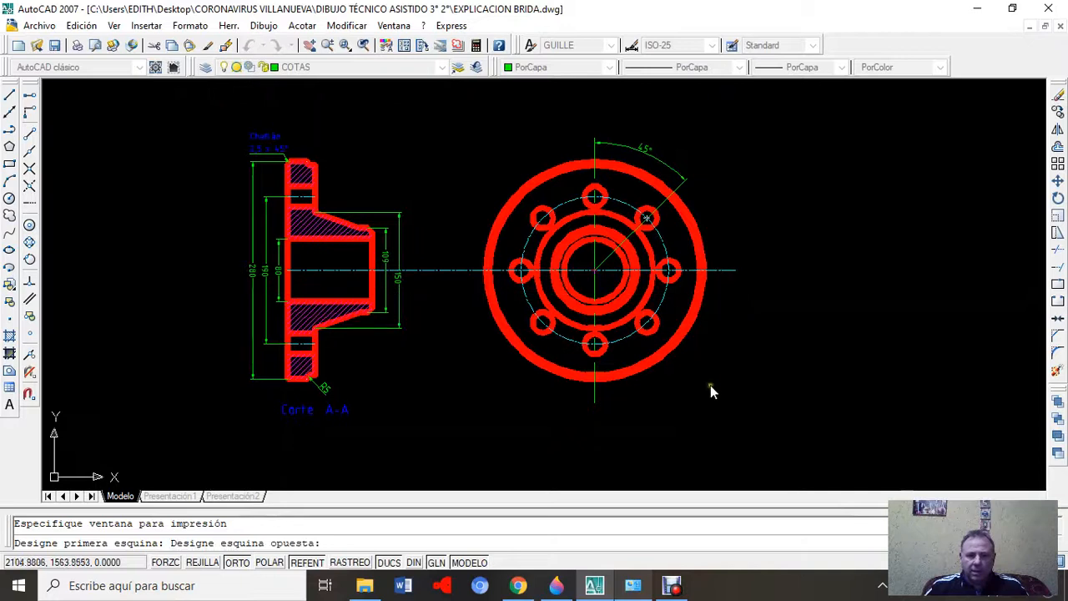
pyautogui.click(756, 451)
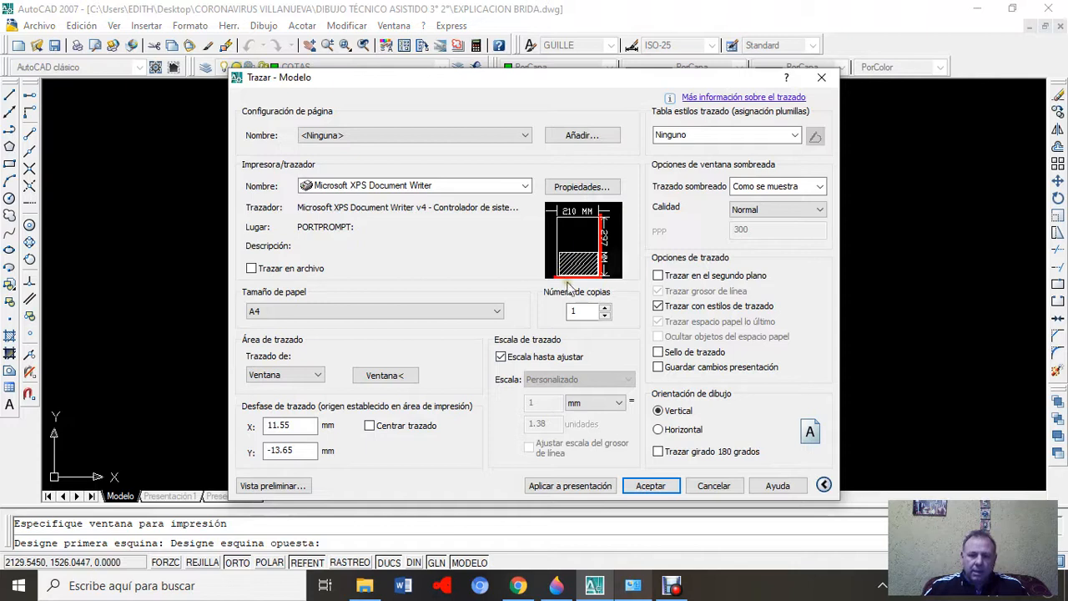
# - Turn off fitting the plot to the paper and set the plot scale to 1:1
pyautogui.click(570, 357)
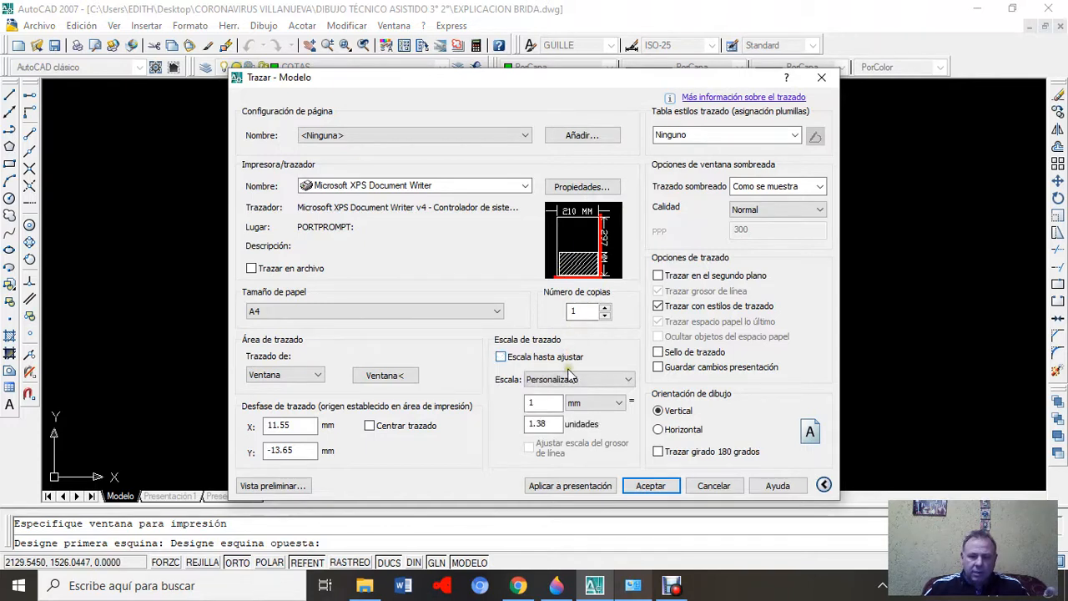
pyautogui.click(539, 356)
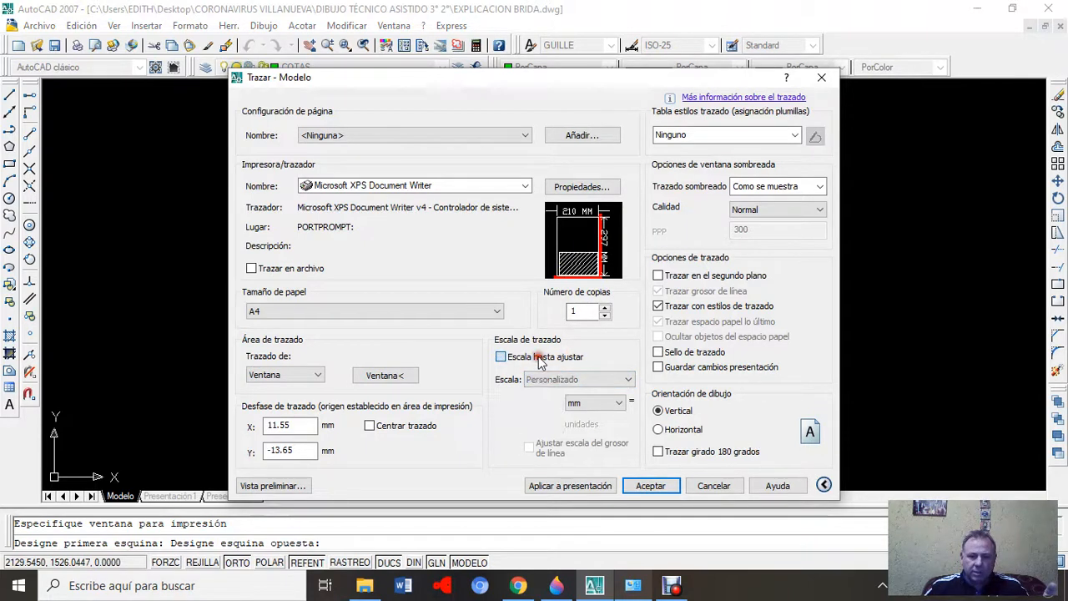
pyautogui.click(542, 356)
pyautogui.click(627, 380)
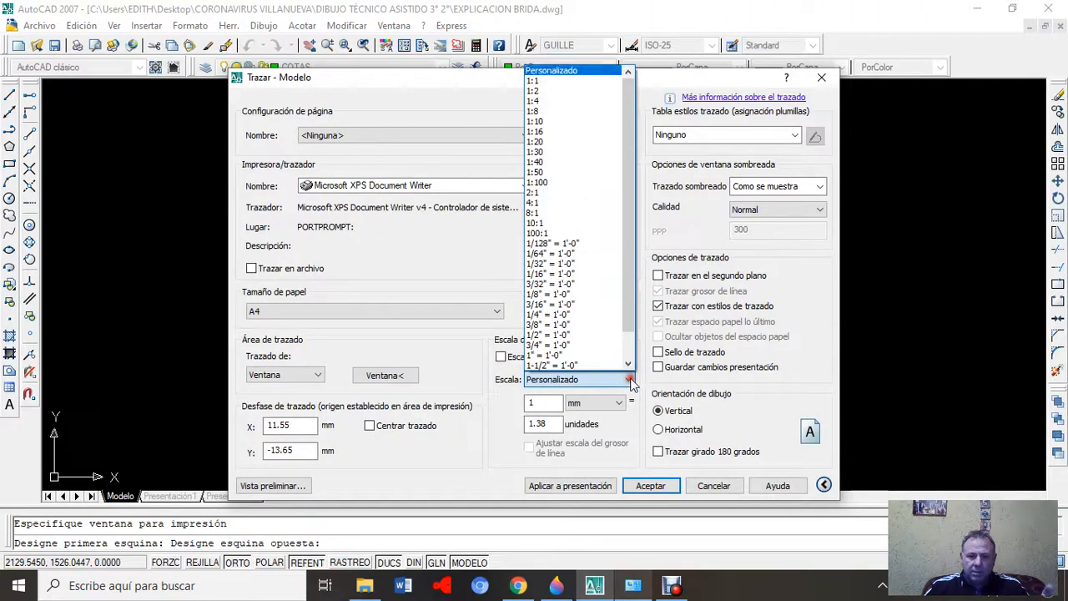
pyautogui.click(565, 83)
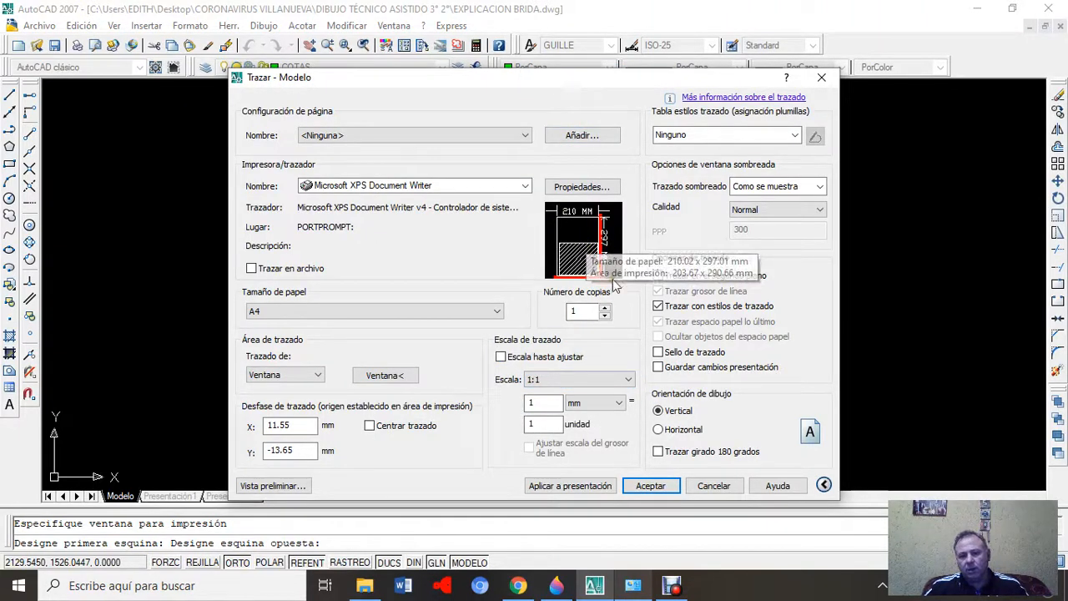
# - Set the drawing orientation to horizontal and centre the plot on the sheet
pyautogui.click(685, 430)
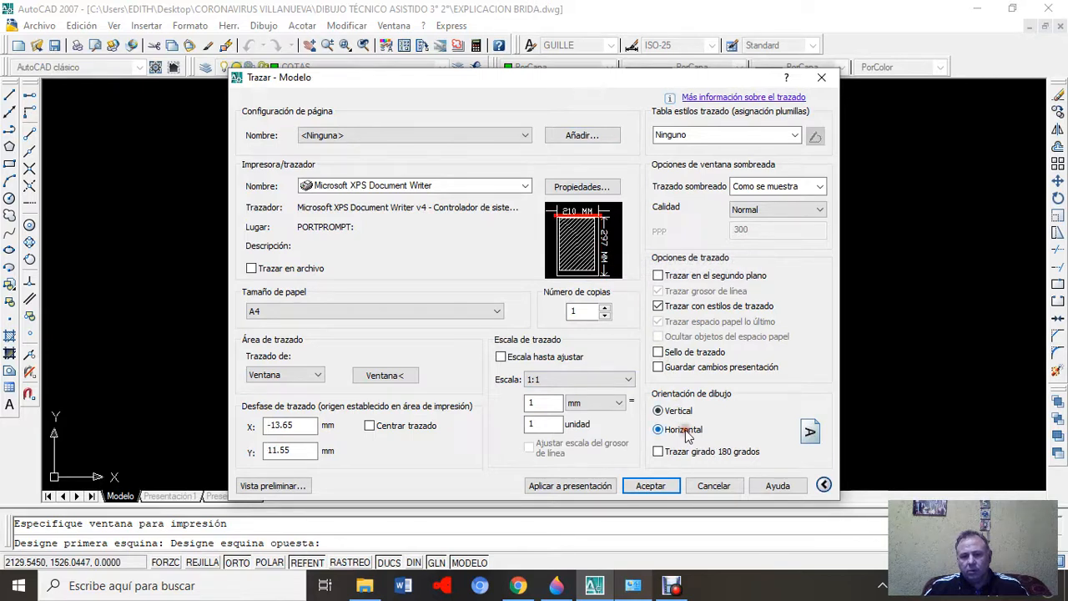
pyautogui.click(434, 428)
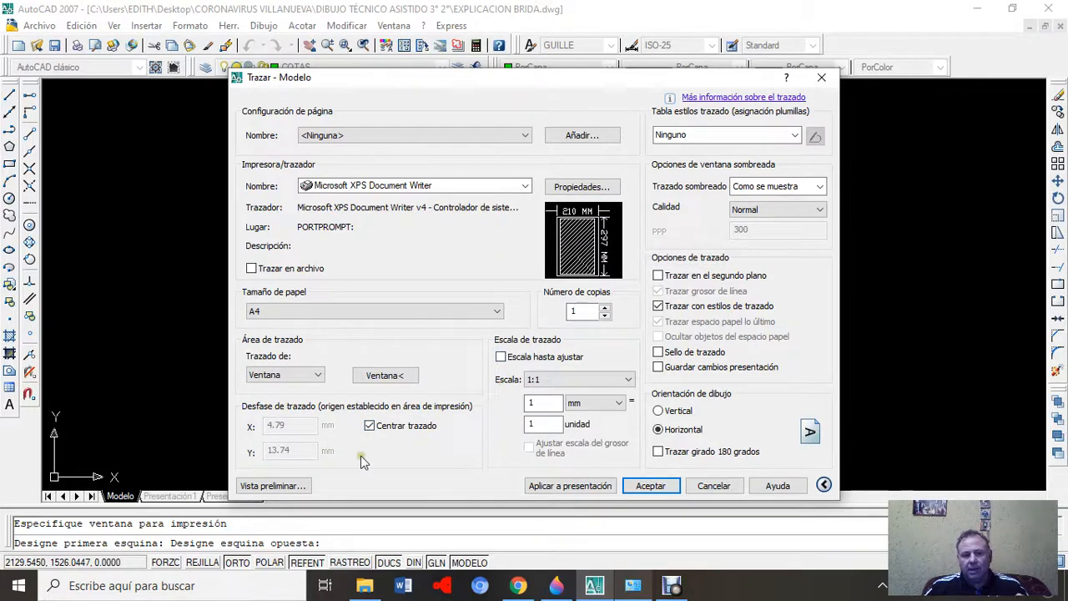
# - Preview the plot, examine both flange views on the sheet, and return to the plot settings
pyautogui.click(294, 485)
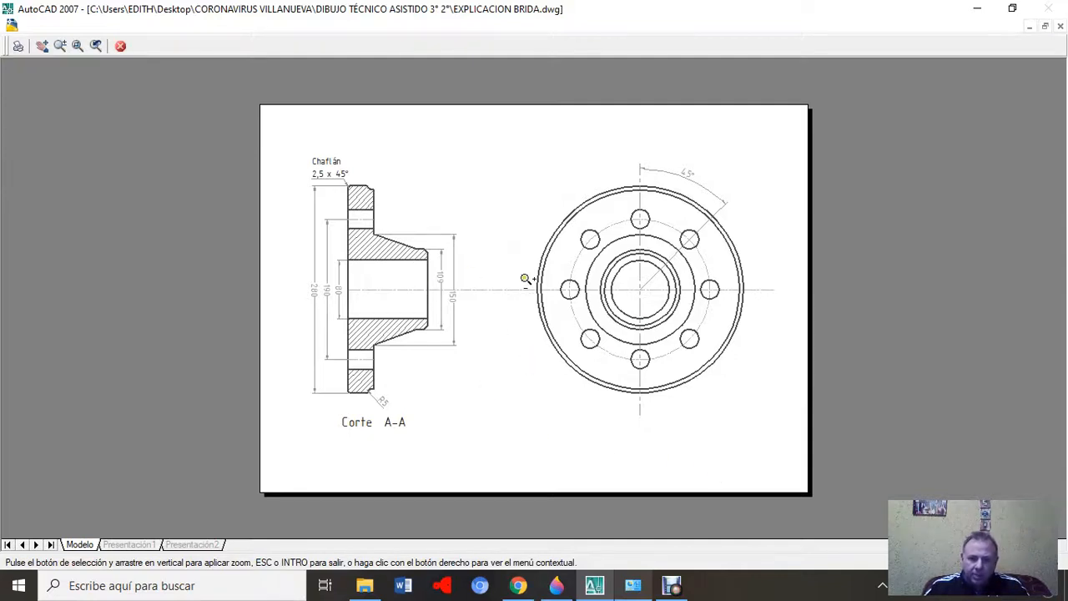
pyautogui.scroll(2, 565, 279)
pyautogui.scroll(1, 467, 308)
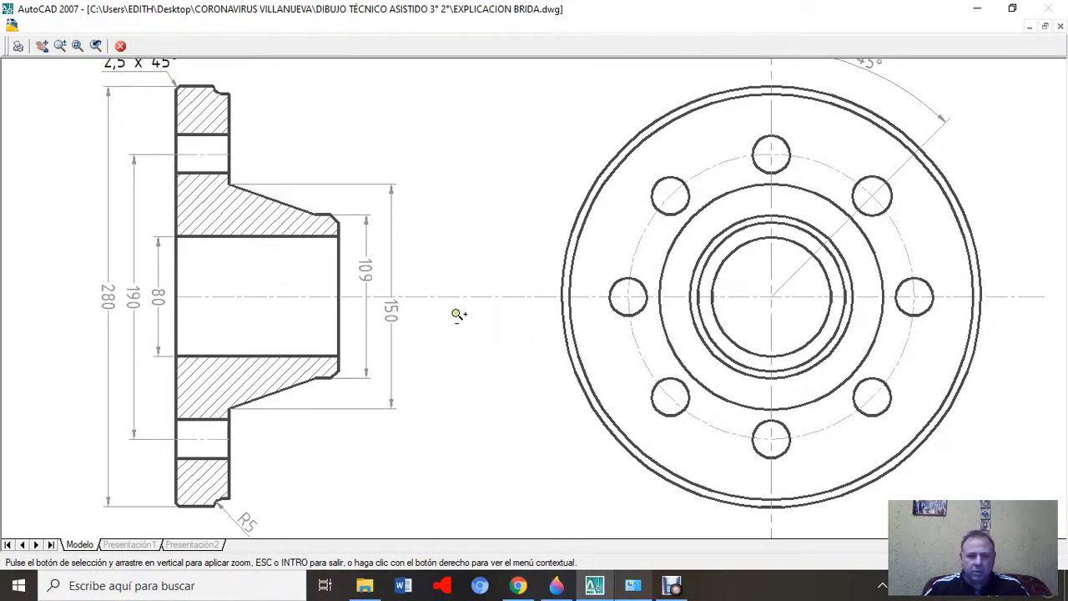
pyautogui.scroll(-3, 459, 315)
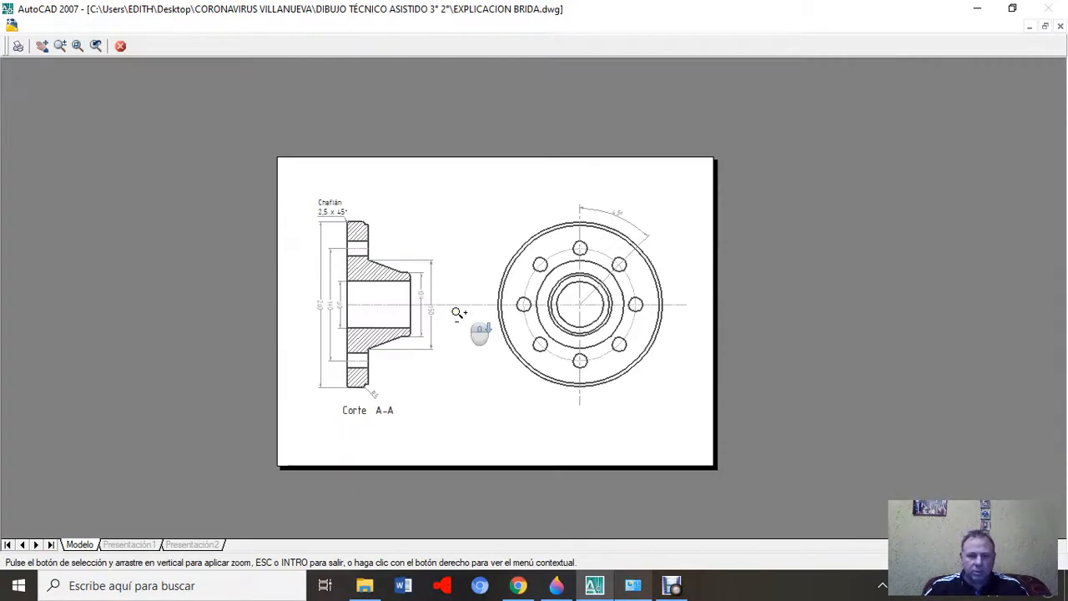
pyautogui.click(122, 46)
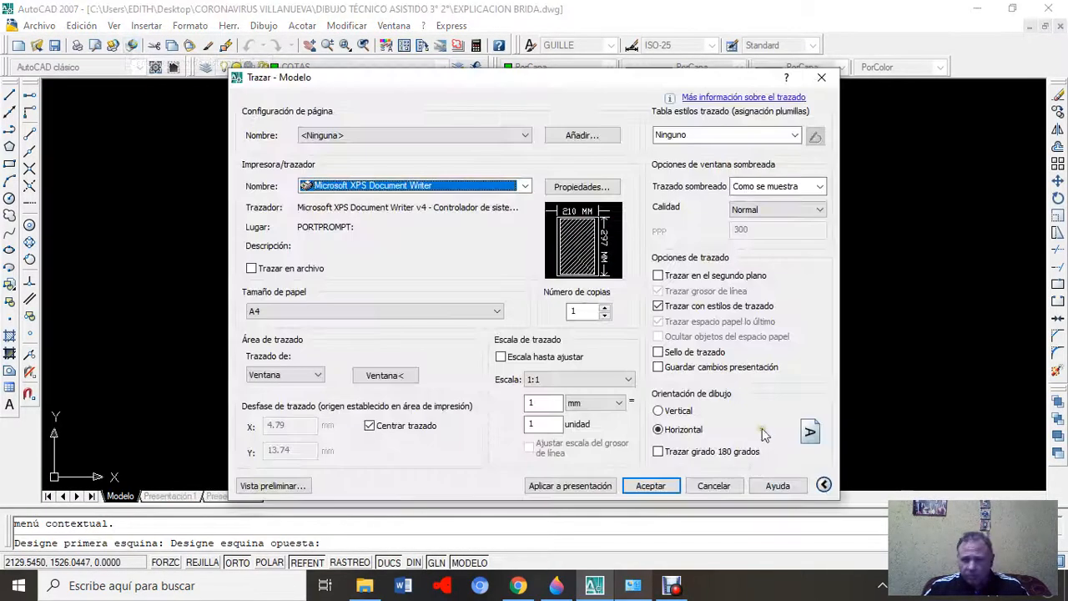
# - Review the shaded plot, quality and plot style table options, and leave the plot settings without plotting
pyautogui.moveTo(577, 84); pyautogui.dragTo(587, 66)
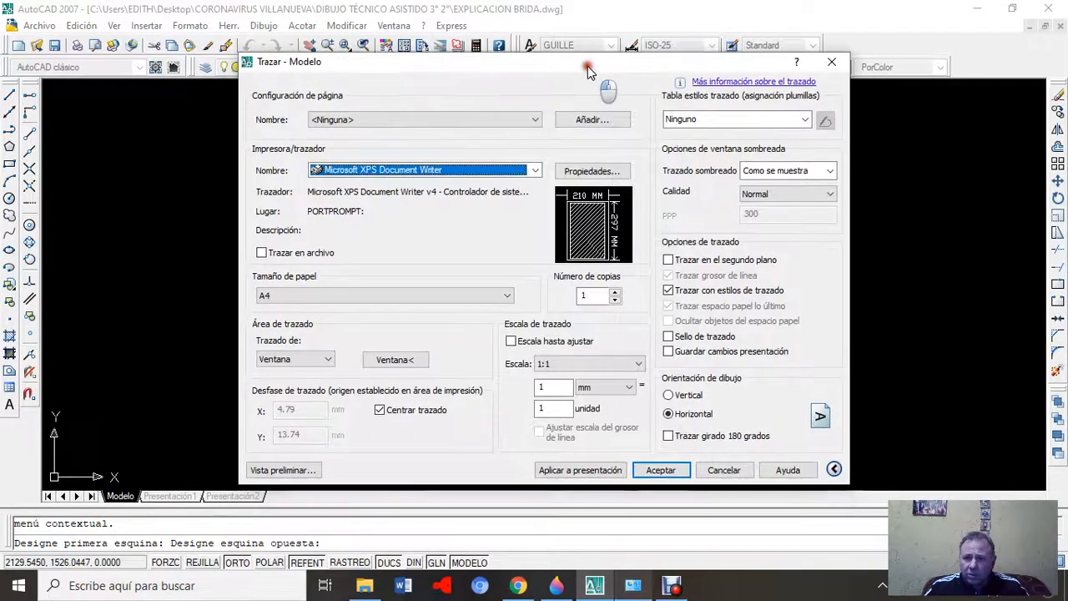
pyautogui.click(830, 165)
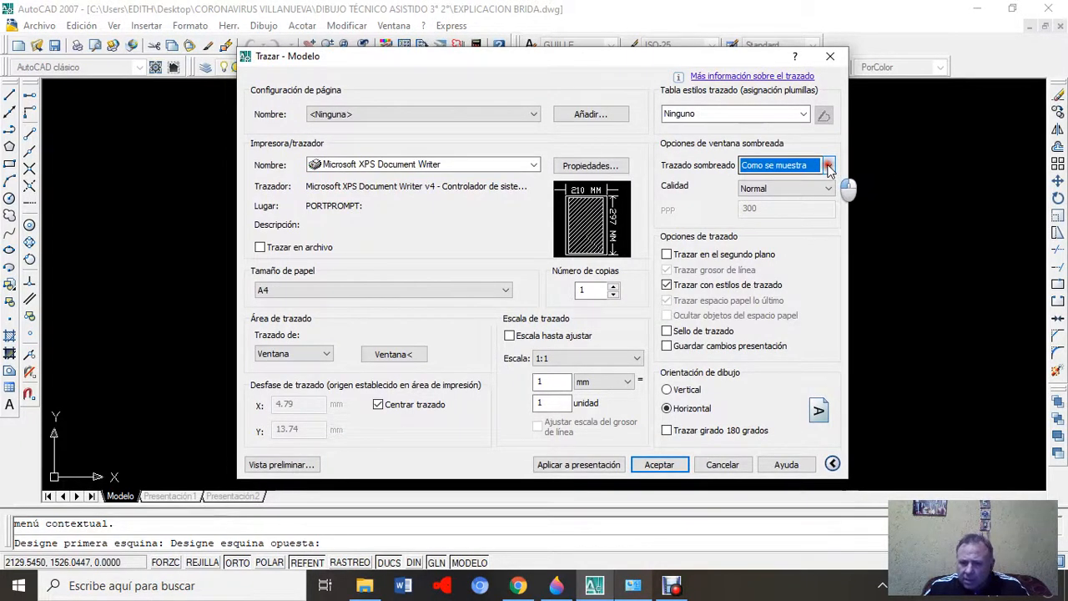
pyautogui.click(829, 166)
pyautogui.click(828, 166)
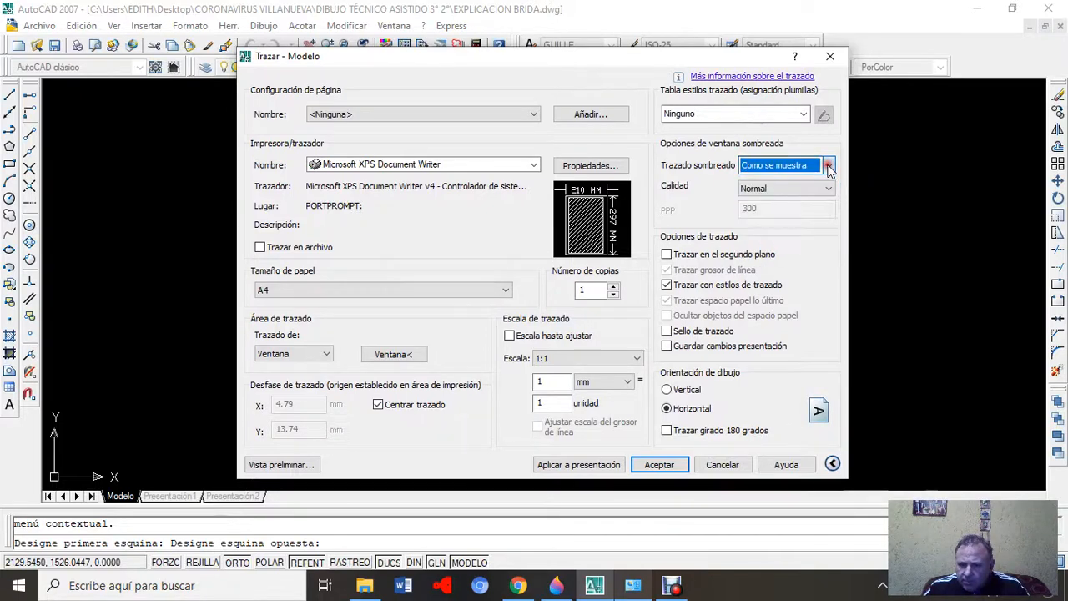
pyautogui.click(830, 188)
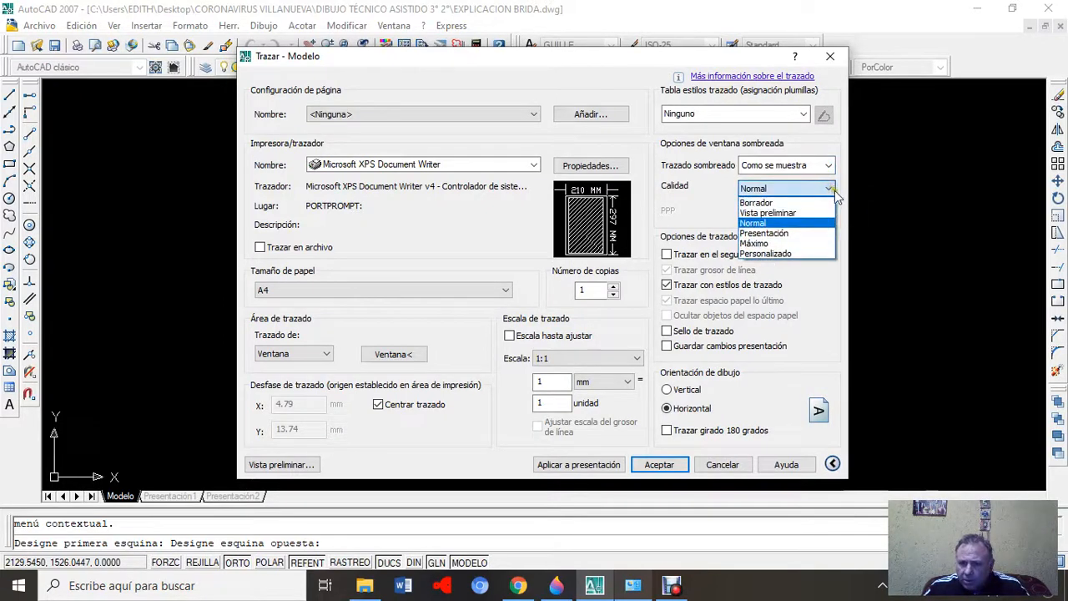
pyautogui.click(829, 190)
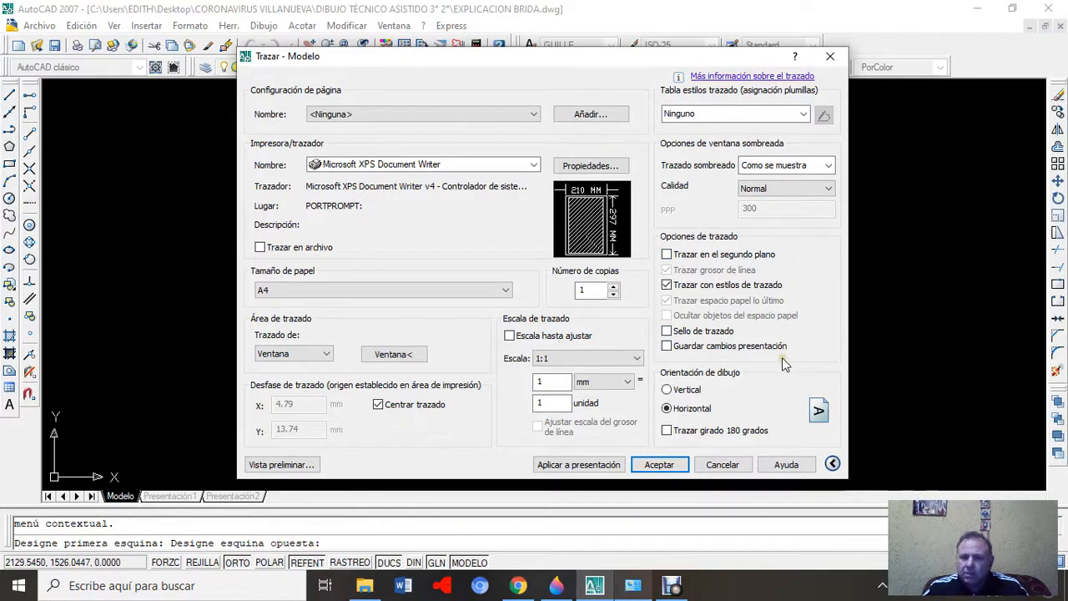
pyautogui.click(803, 116)
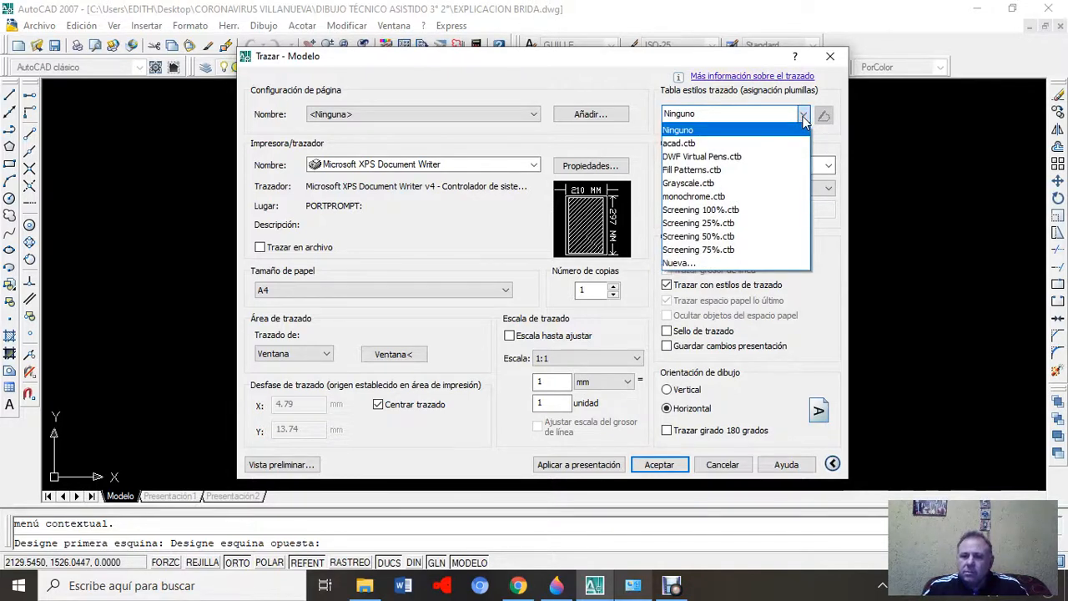
pyautogui.click(802, 118)
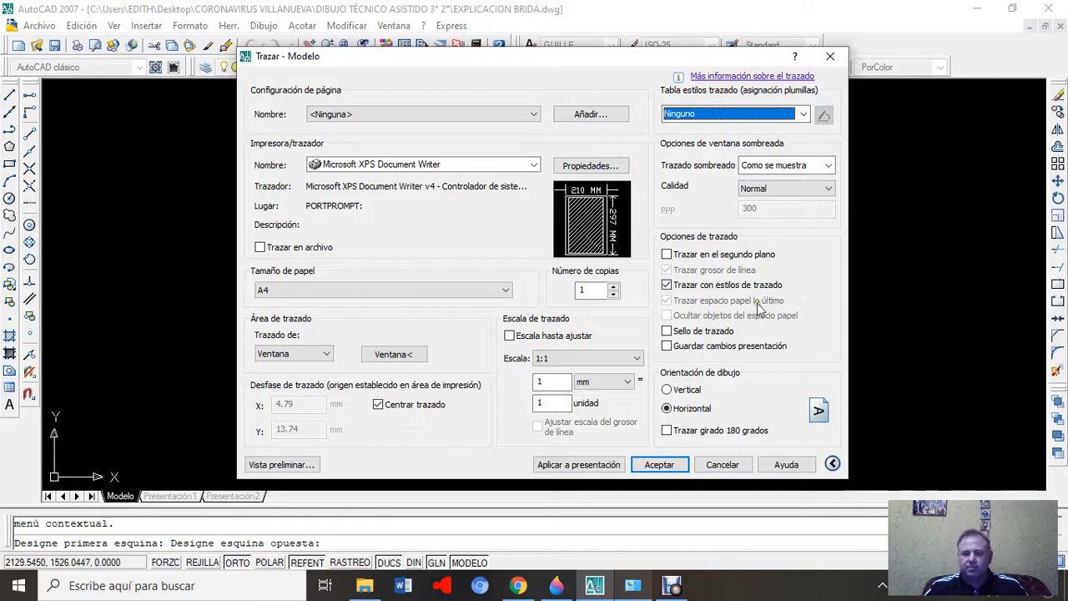
pyautogui.click(830, 56)
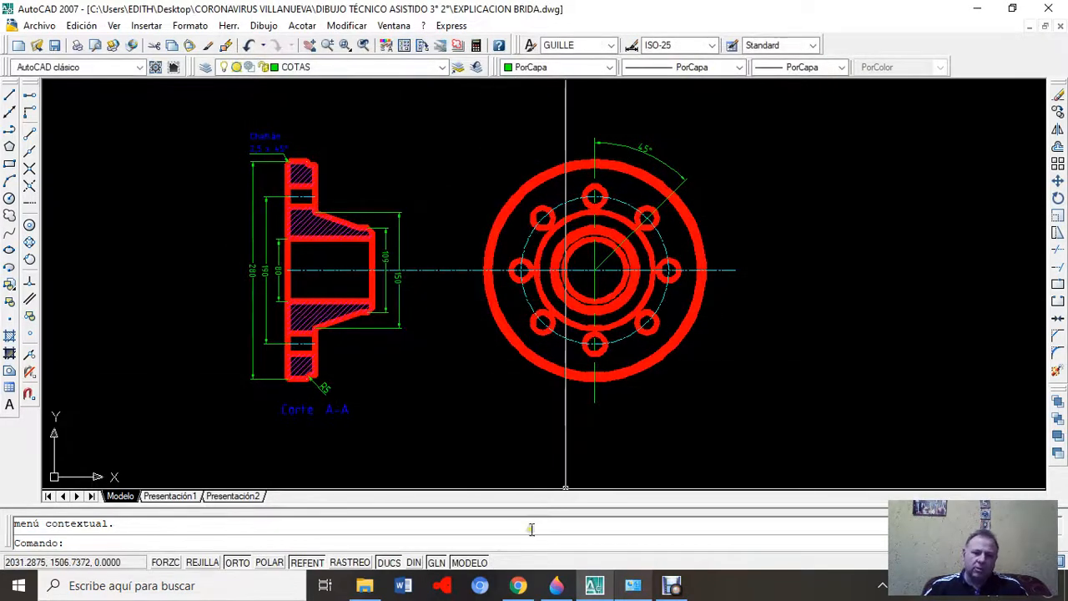
# - Turn off lineweight display and switch to the BRIDA.dwg drawing
pyautogui.click(436, 563)
pyautogui.moveTo(456, 353); pyautogui.dragTo(545, 359, button='middle')
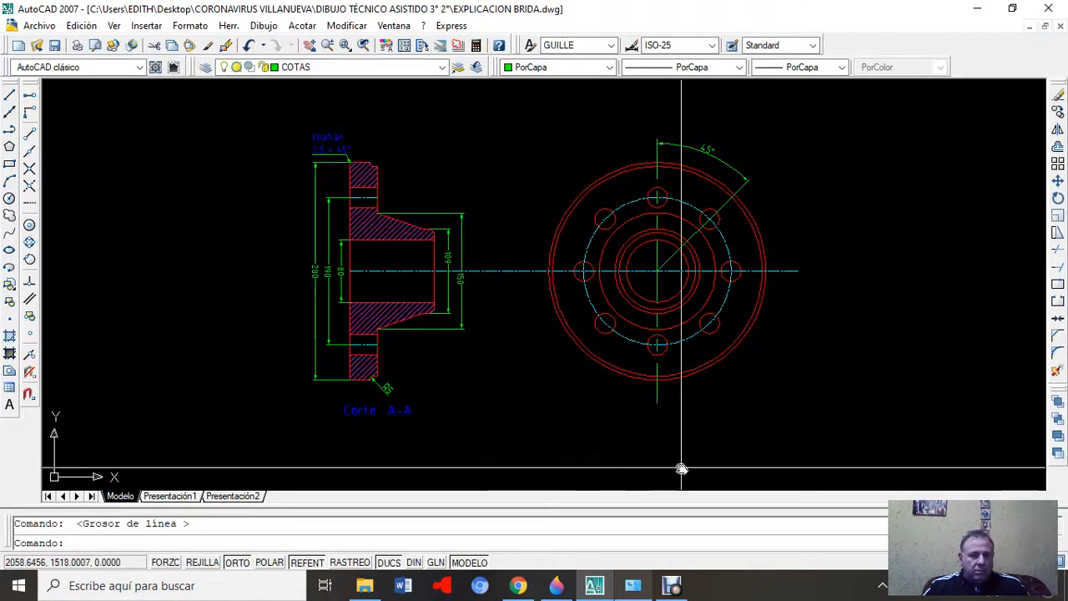
pyautogui.click(1032, 26)
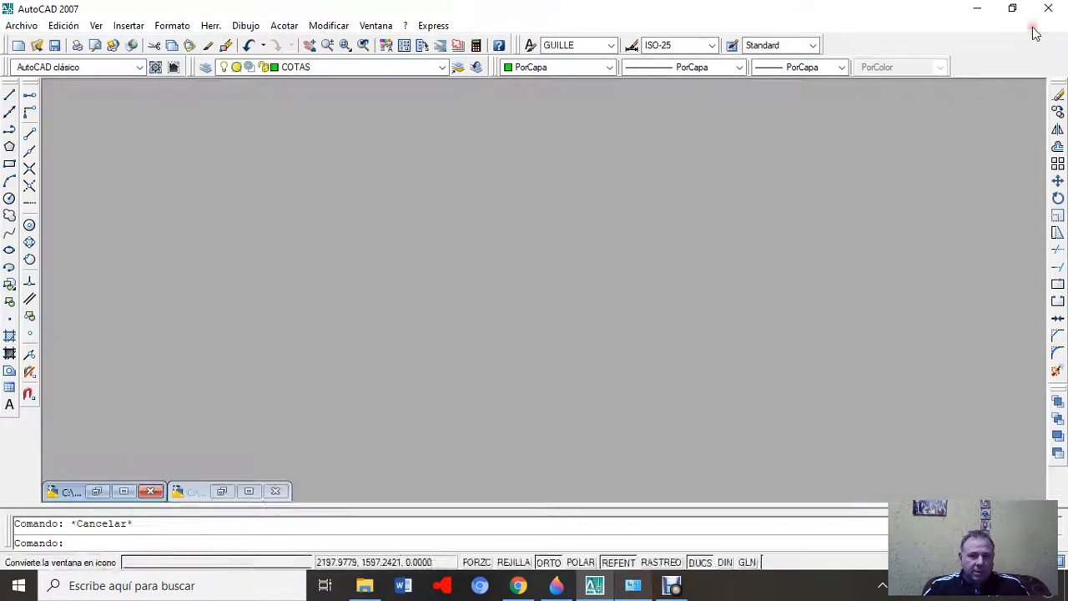
pyautogui.click(123, 490)
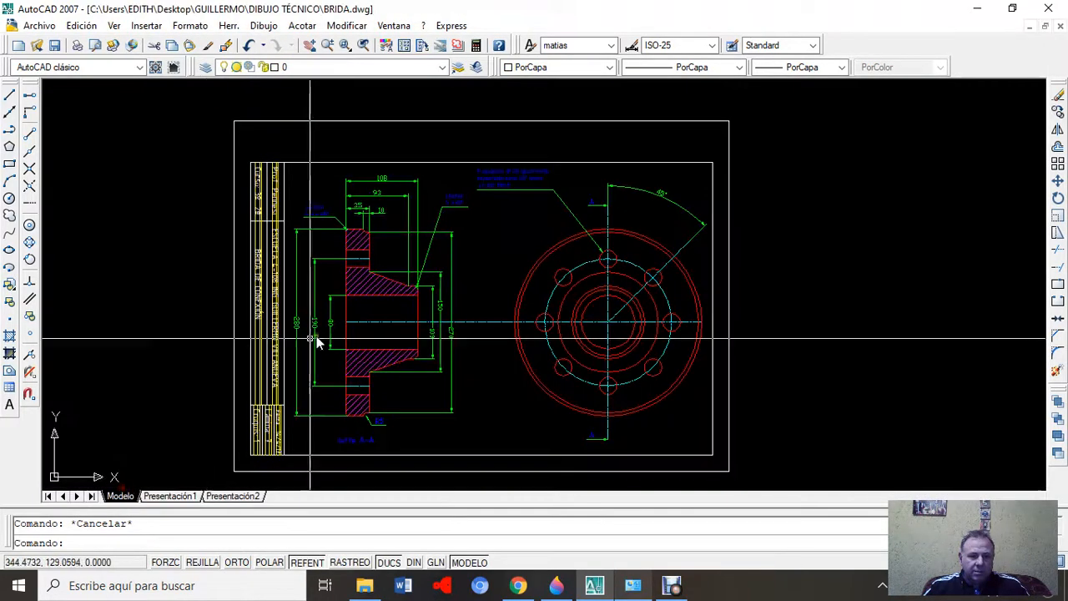
pyautogui.moveTo(775, 425)
pyautogui.mouseDown(button='middle')
pyautogui.moveTo(809, 427)
pyautogui.moveTo(793, 419)
pyautogui.mouseUp(button='middle')
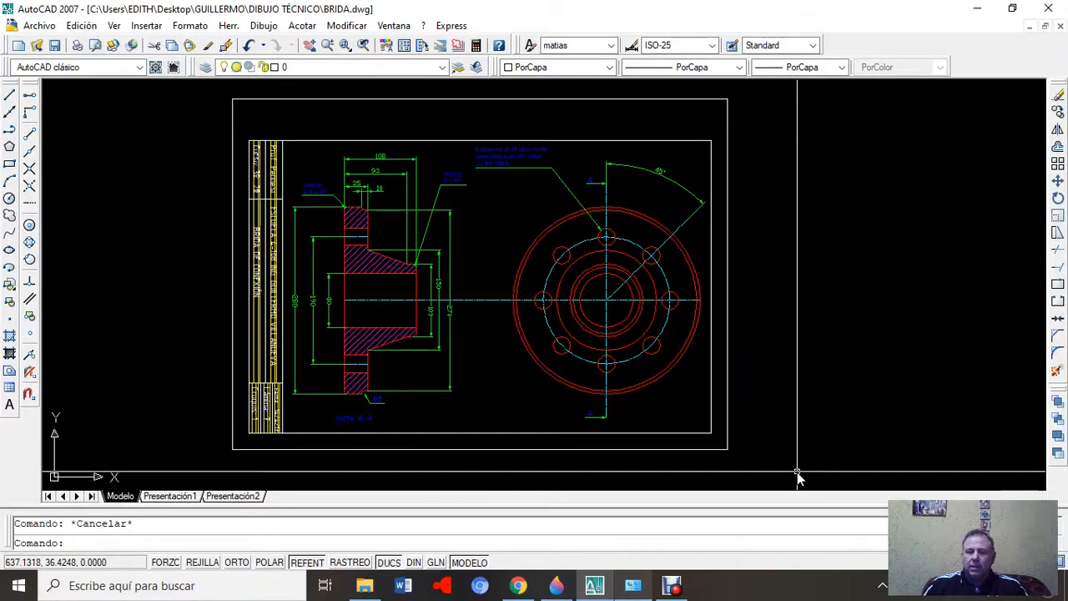
# - Examine the title block texts along the frame of the sheet and the section view beside it
pyautogui.scroll(5, 314, 180)
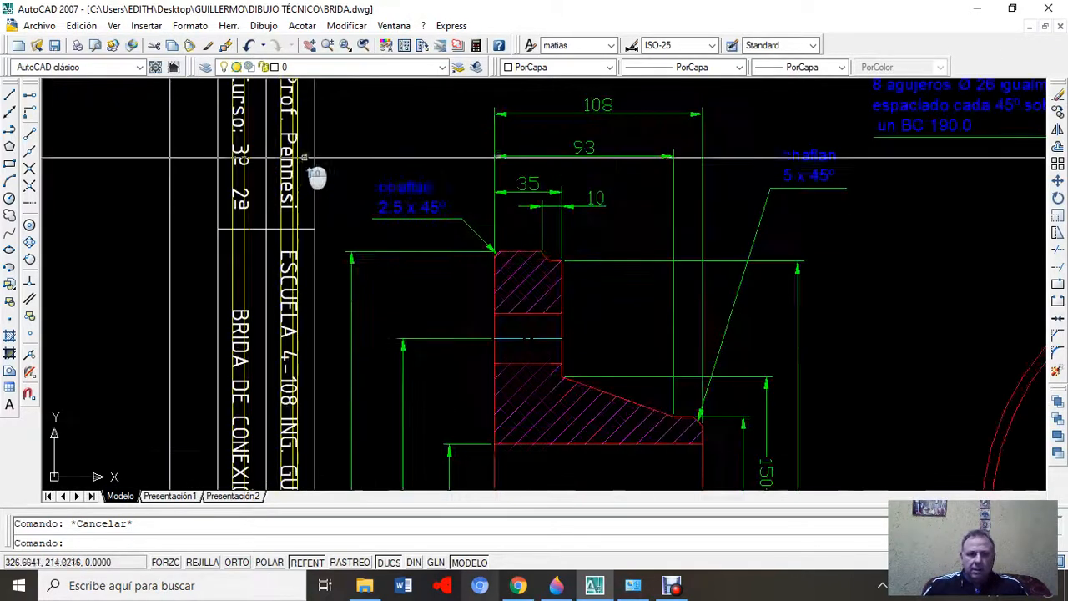
pyautogui.scroll(2, 334, 178)
pyautogui.scroll(-2, 362, 200)
pyautogui.scroll(1, 434, 250)
pyautogui.moveTo(426, 243)
pyautogui.mouseDown(button='middle')
pyautogui.moveTo(409, 239)
pyautogui.moveTo(393, 171)
pyautogui.mouseUp(button='middle')
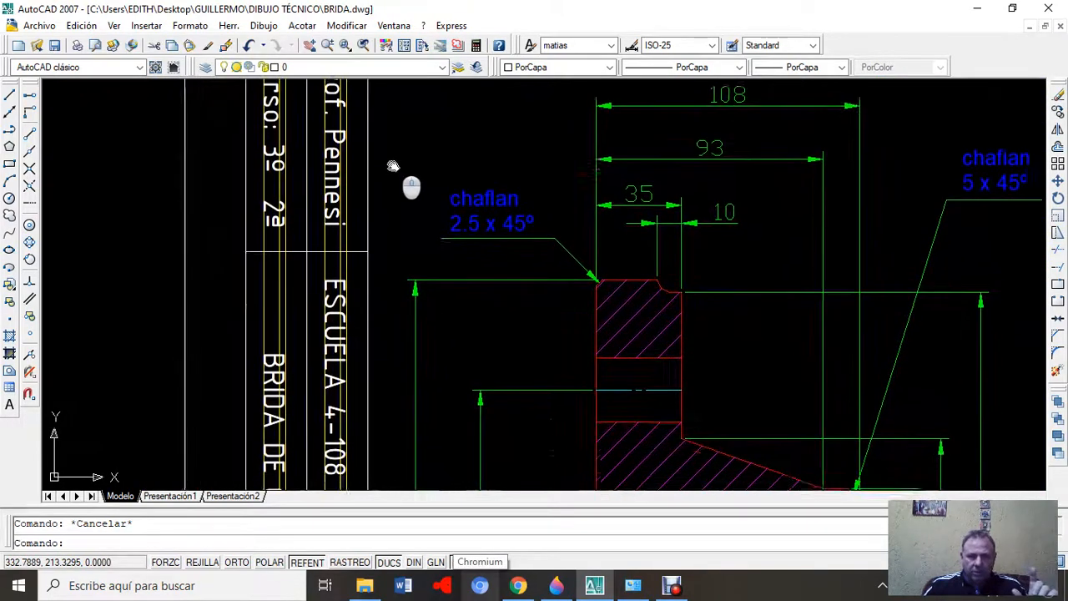
pyautogui.moveTo(395, 322)
pyautogui.mouseDown(button='middle')
pyautogui.moveTo(431, 183)
pyautogui.moveTo(419, 192)
pyautogui.mouseUp(button='middle')
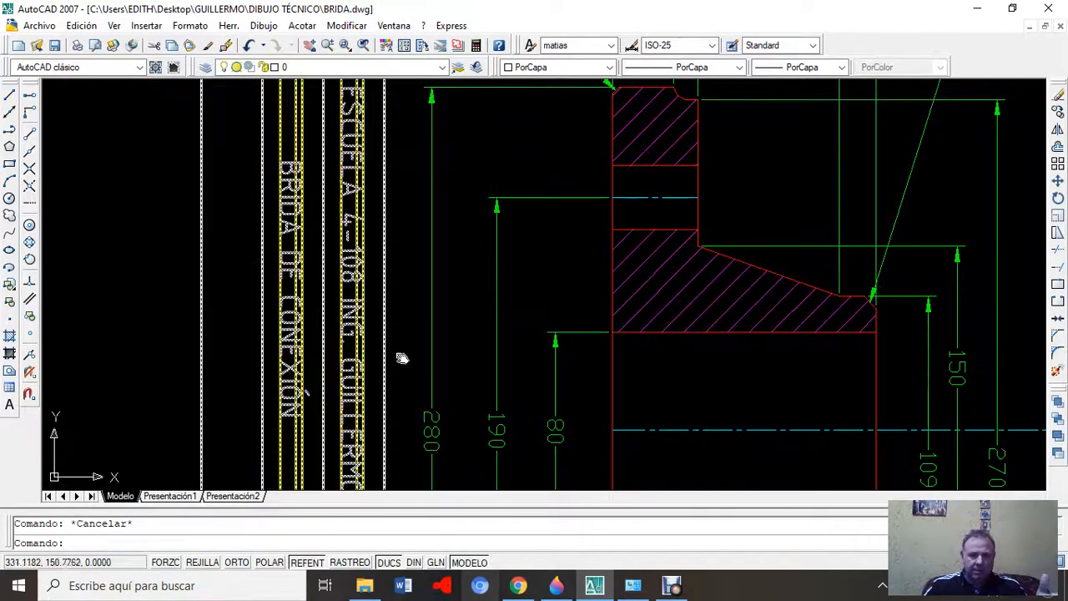
pyautogui.moveTo(465, 350); pyautogui.dragTo(488, 167, button='middle')
pyautogui.moveTo(453, 350); pyautogui.dragTo(432, 95, button='middle')
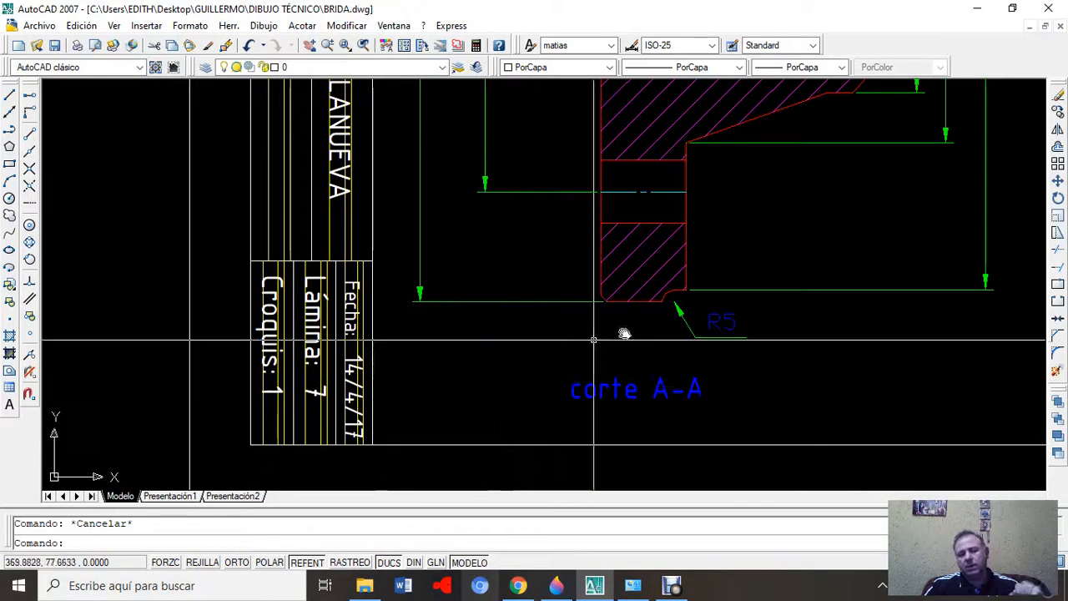
pyautogui.scroll(-5, 801, 238)
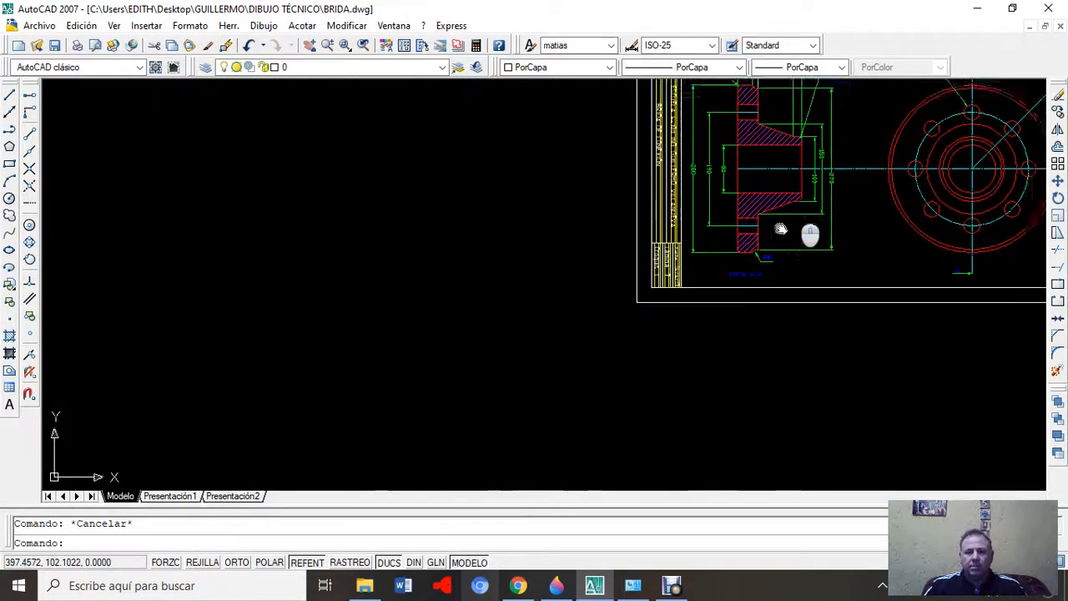
pyautogui.moveTo(781, 229); pyautogui.dragTo(410, 363, button='middle')
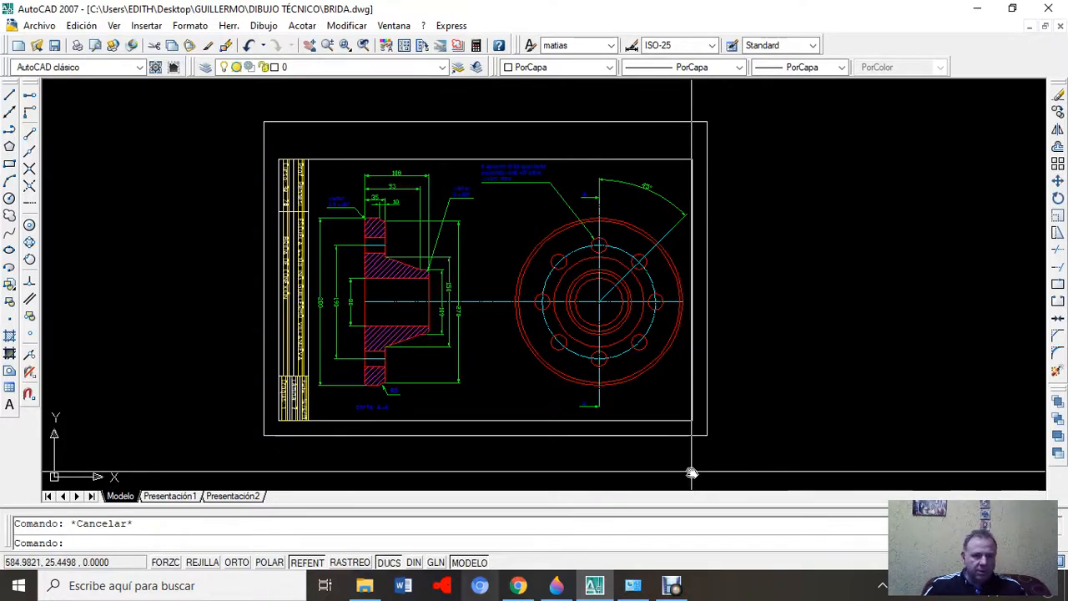
# - Open the plot settings for BRIDA.dwg and choose the EPSONE6812A (L565 Series) printer with A4 (210 x 297 mm) paper
pyautogui.click(37, 26)
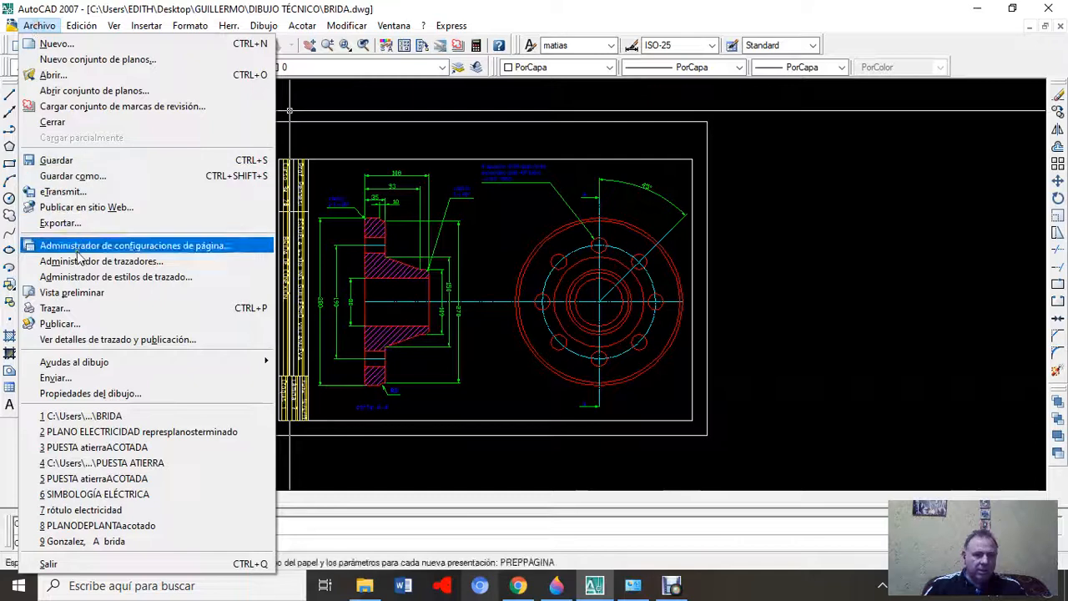
pyautogui.press('Escape')
pyautogui.hotkey('ctrl', 'p')
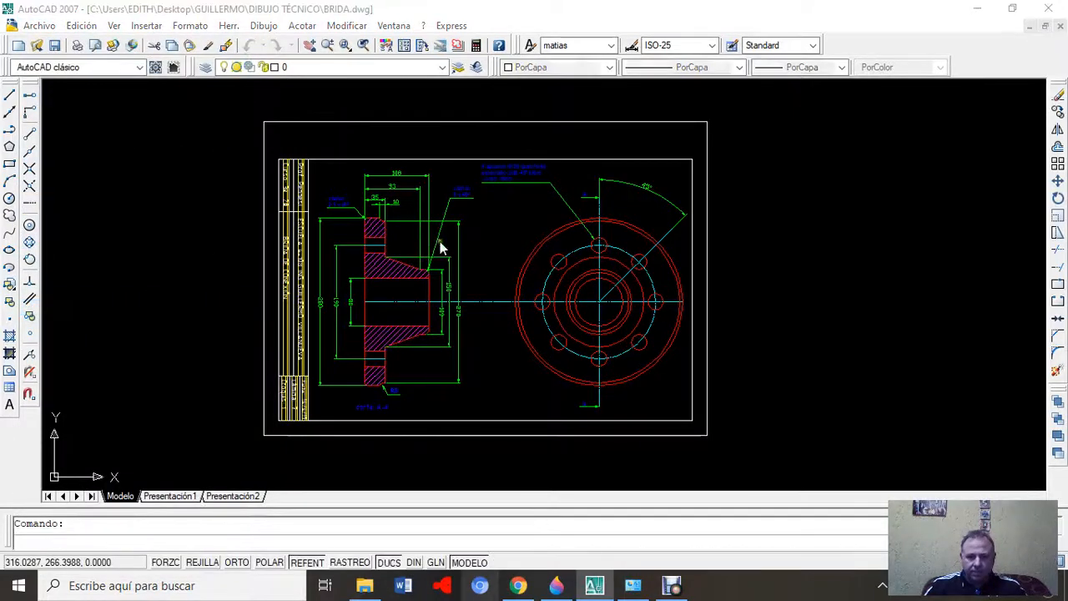
pyautogui.click(526, 186)
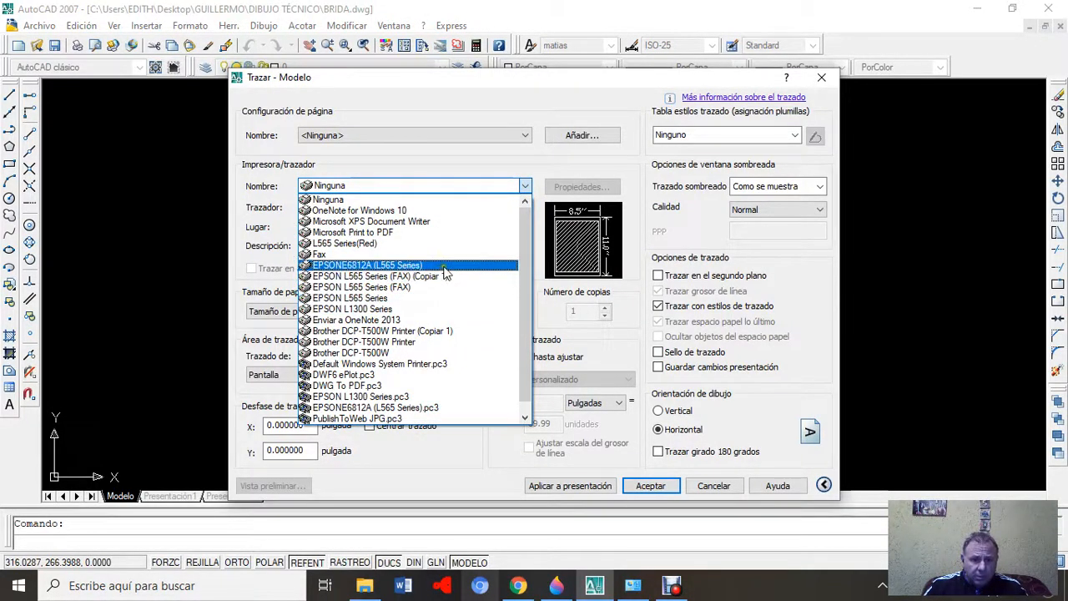
pyautogui.click(444, 266)
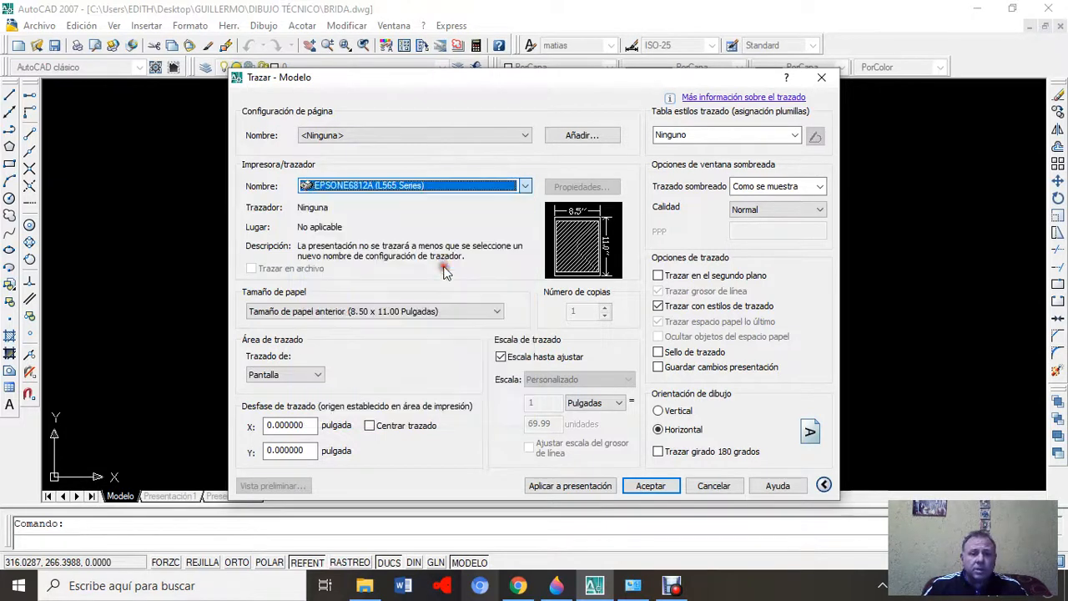
pyautogui.click(495, 315)
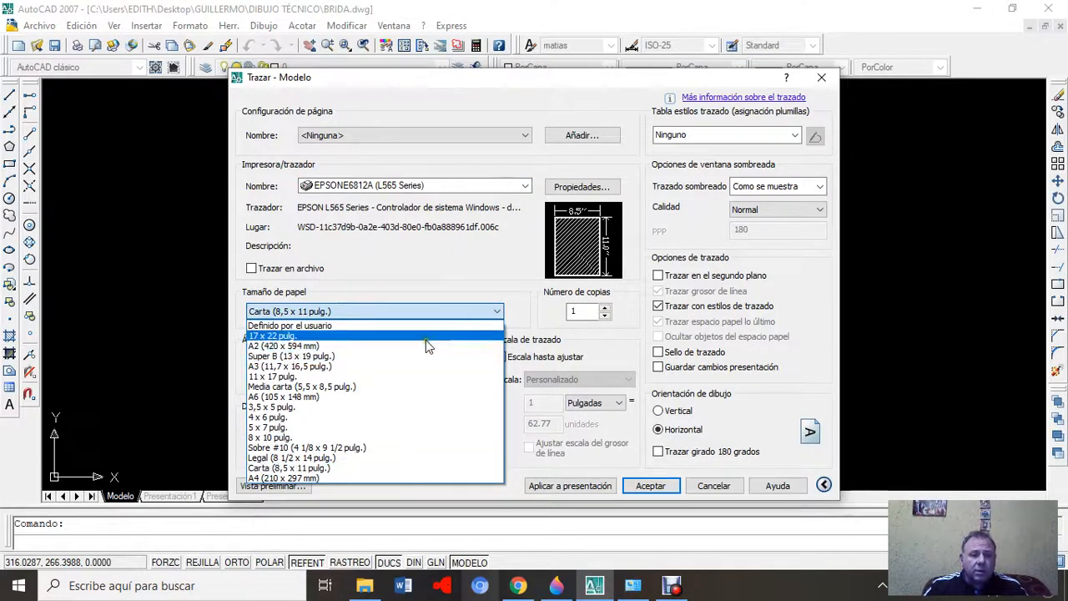
pyautogui.click(380, 478)
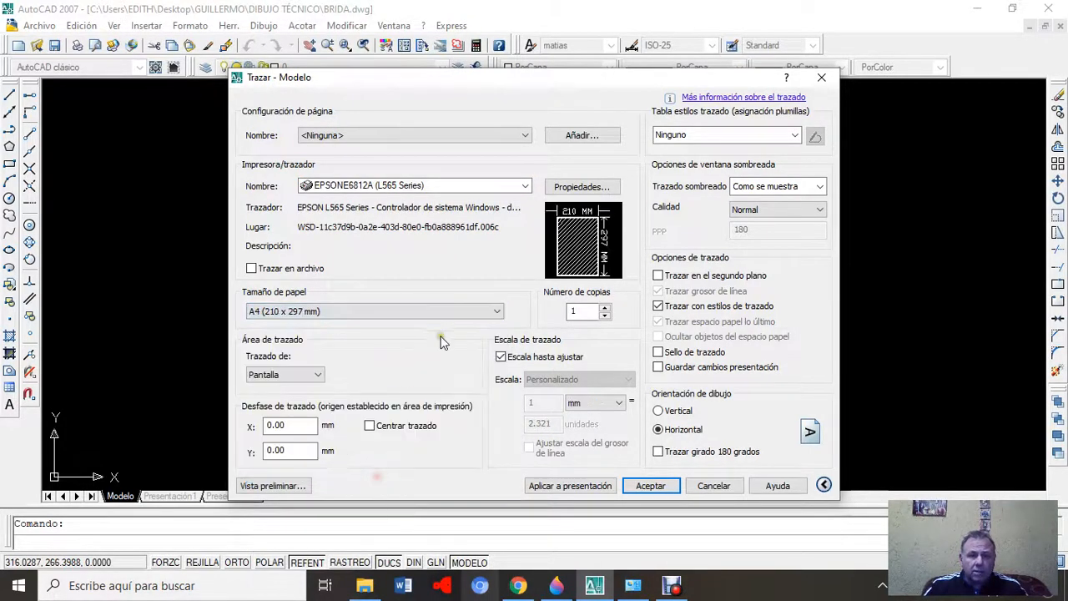
# - Define the plot area as a window enclosing the outer frame of the BRIDA.dwg sheet
pyautogui.click(316, 377)
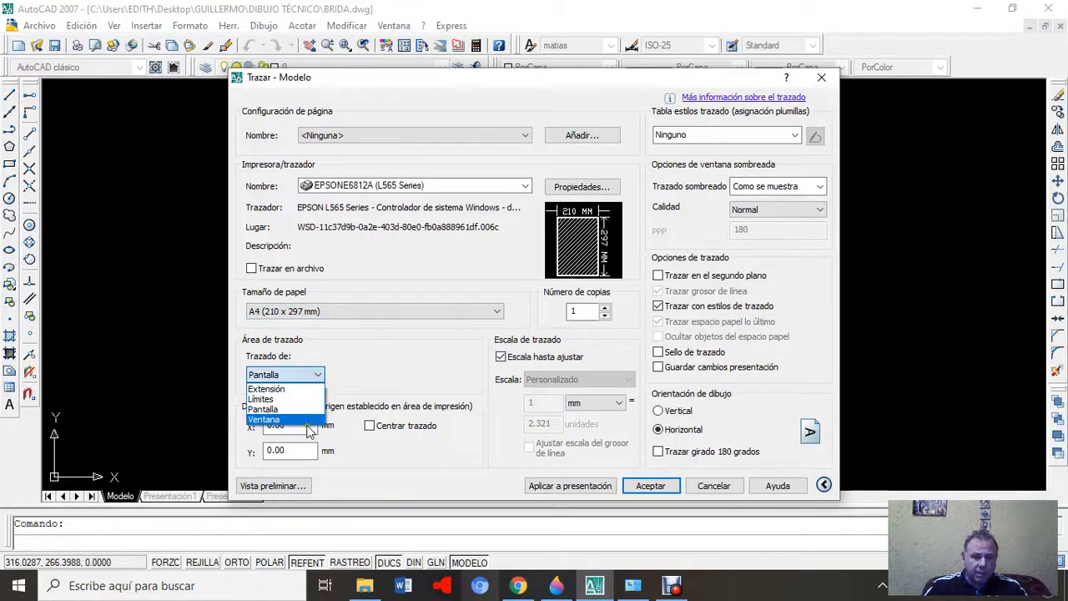
pyautogui.click(309, 419)
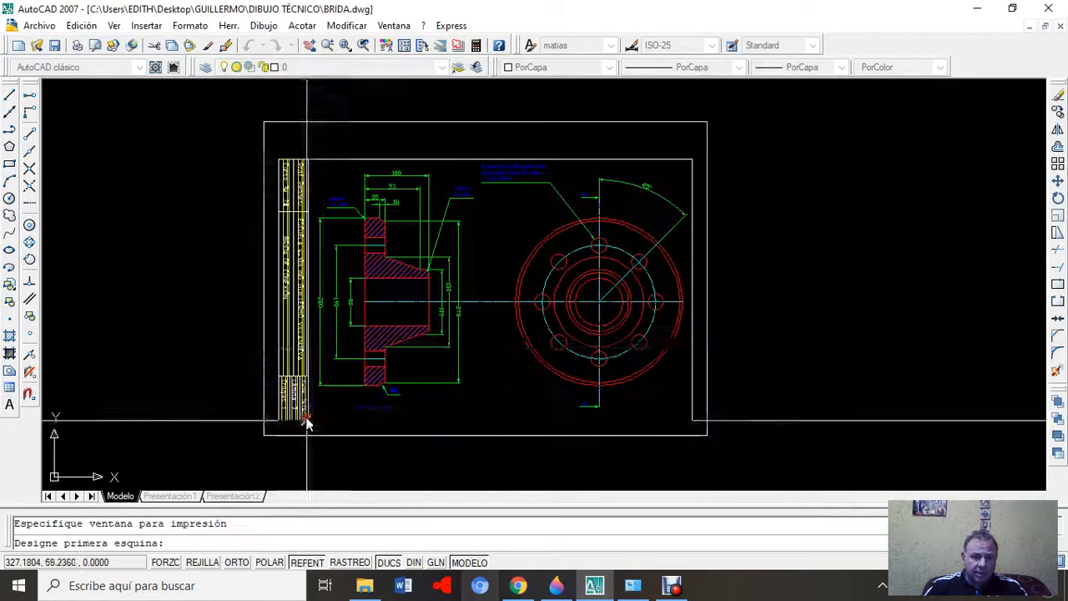
pyautogui.click(263, 122)
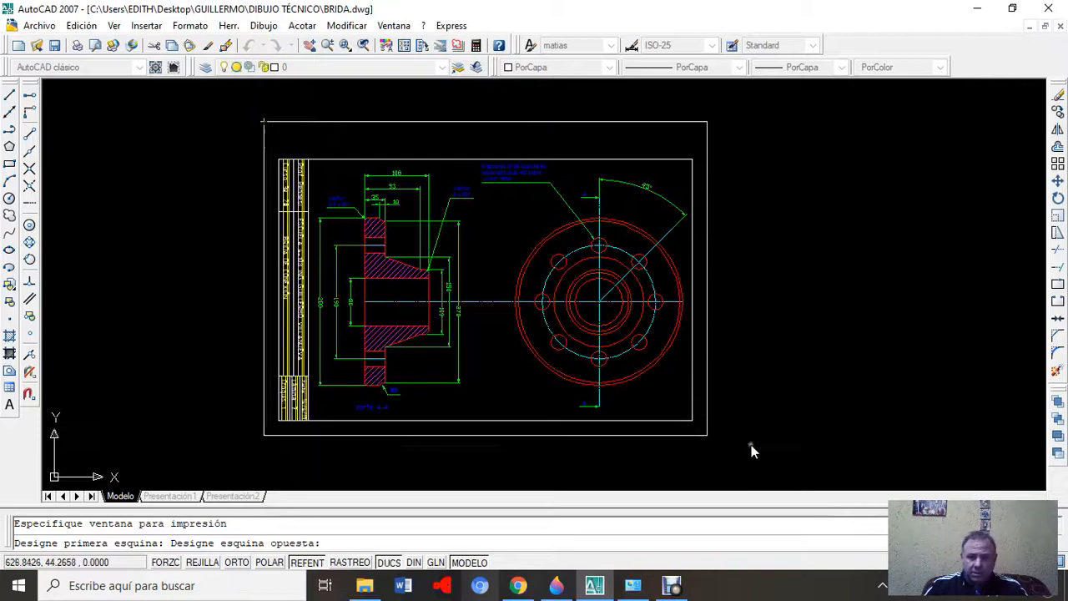
pyautogui.click(708, 443)
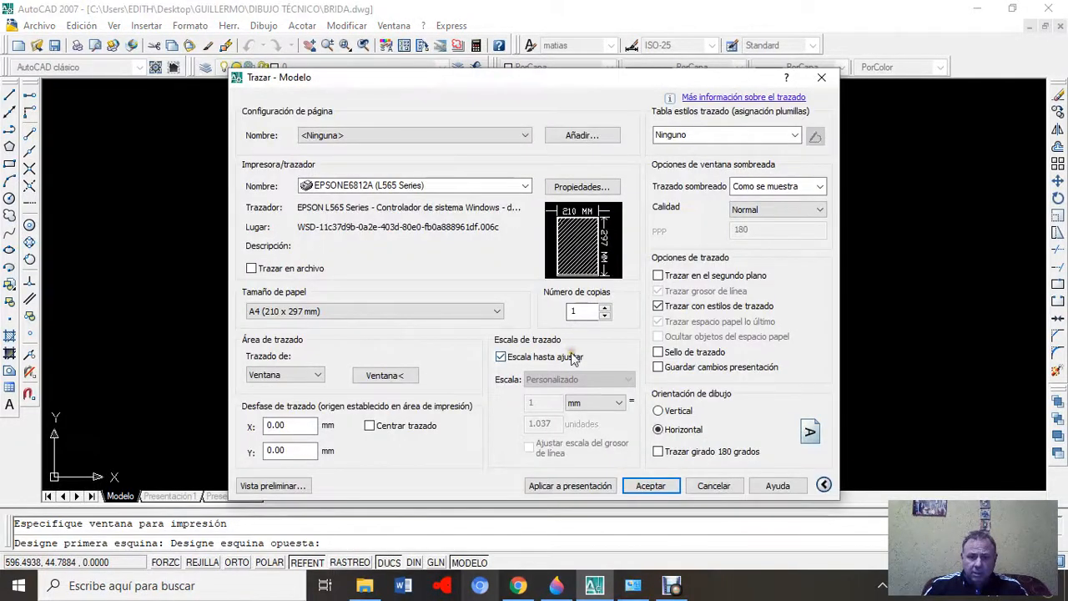
# - Disable fit-to-paper scaling, set the plot scale to 1:1 and centre the plot on the paper
pyautogui.click(572, 357)
pyautogui.click(625, 379)
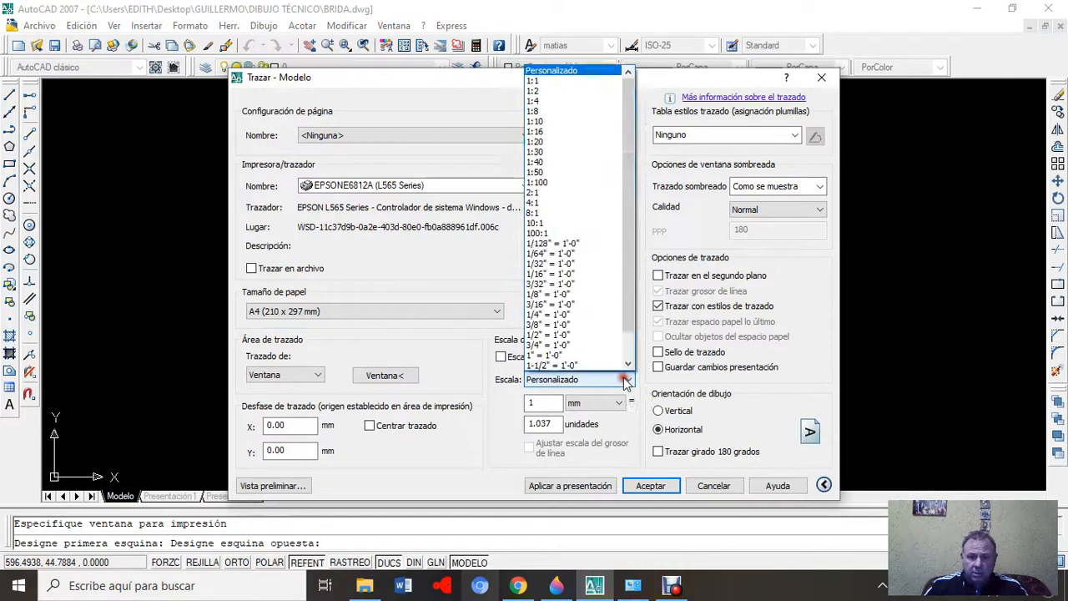
pyautogui.click(582, 81)
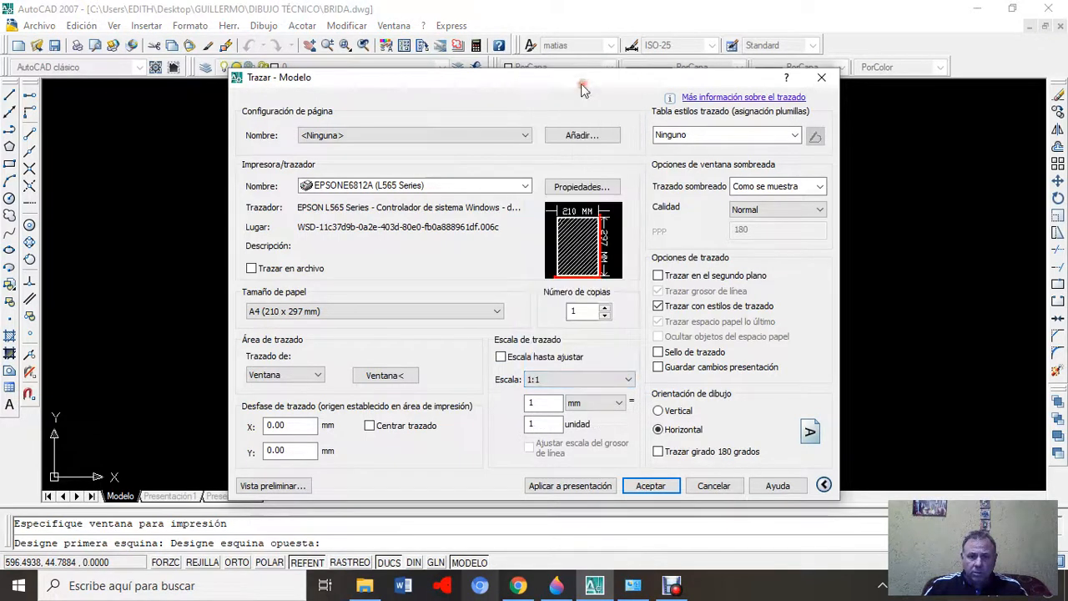
pyautogui.click(434, 427)
# - Preview the framed sheet's plot, inspect the section and front views up close, and leave the plot settings without plotting
pyautogui.click(280, 485)
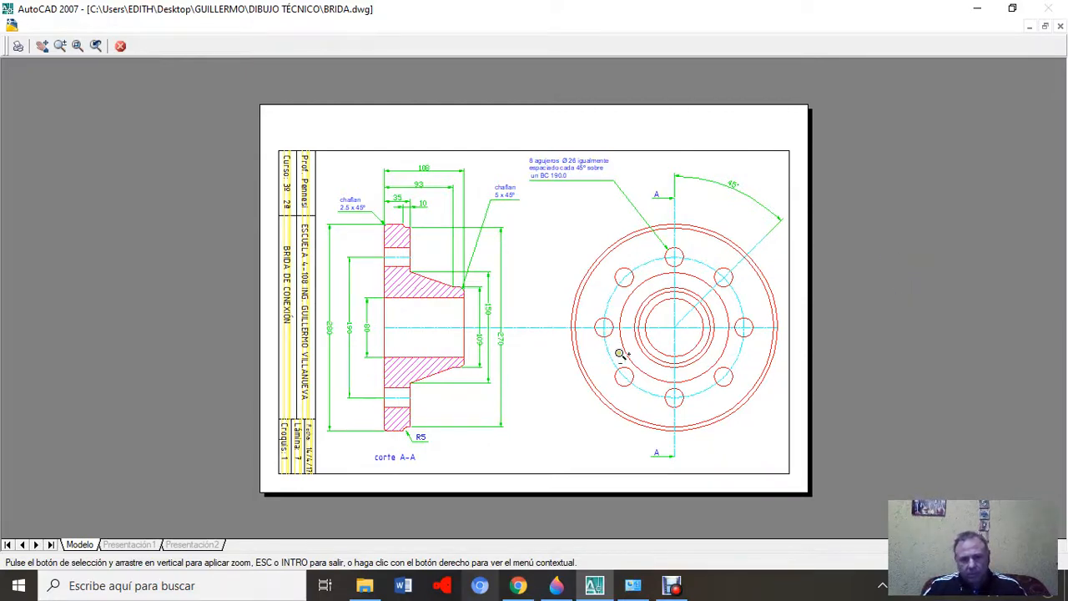
pyautogui.scroll(5, 568, 350)
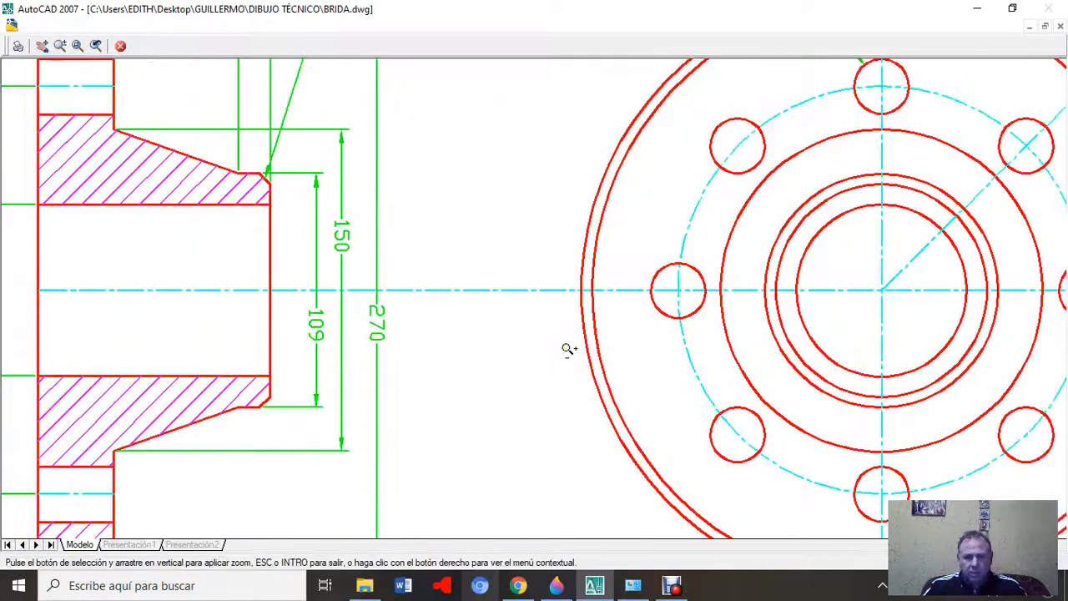
pyautogui.scroll(-5, 530, 357)
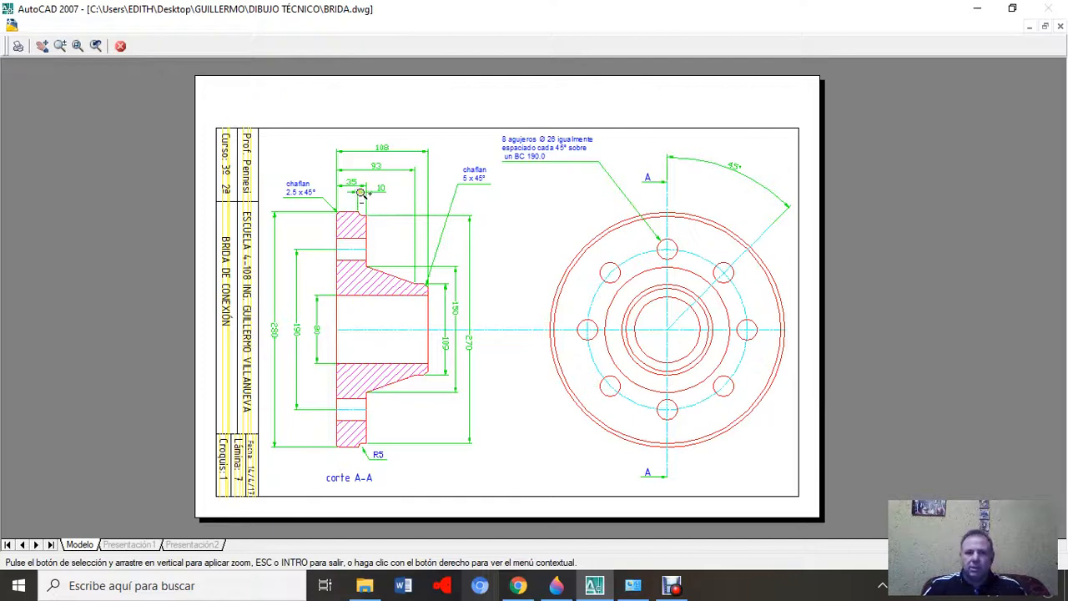
pyautogui.click(121, 46)
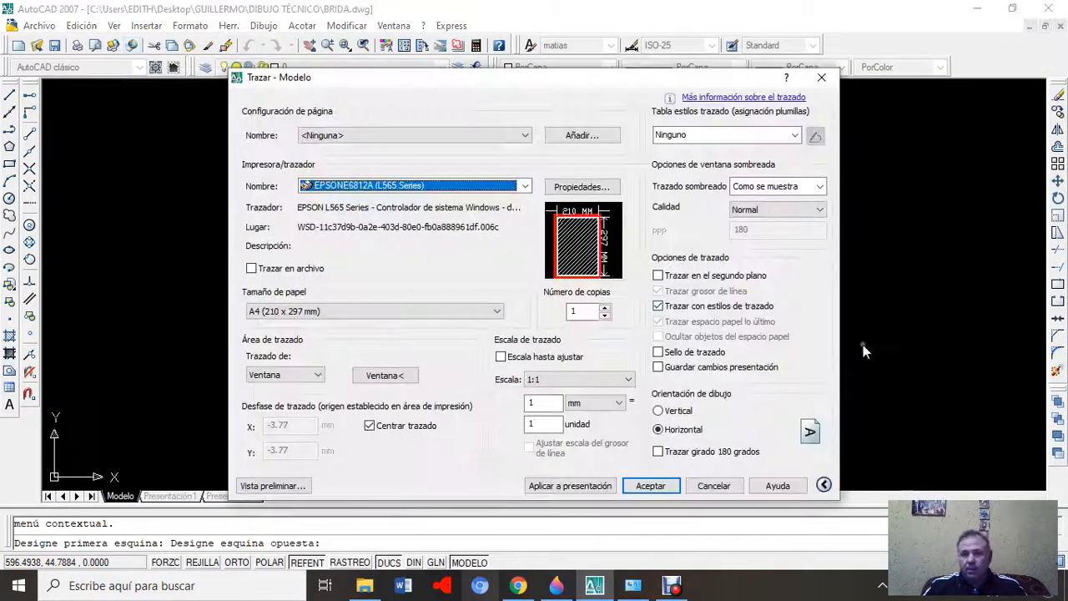
pyautogui.click(823, 77)
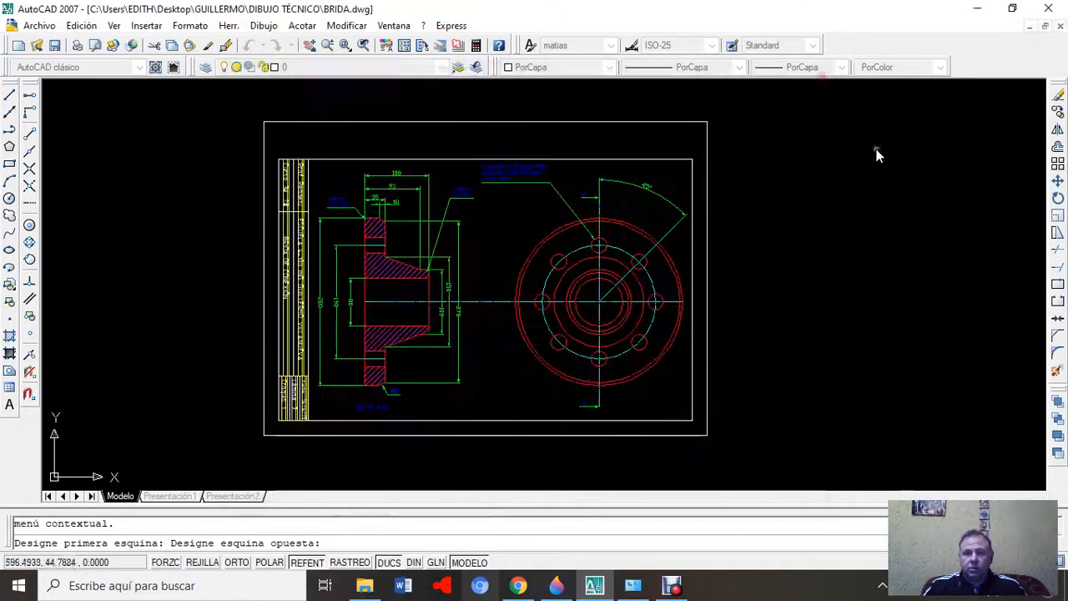
# - Minimize the BRIDA.dwg drawing and bring EXPLICACION BRIDA.dwg back to full size with both flange views in sight
pyautogui.click(1032, 27)
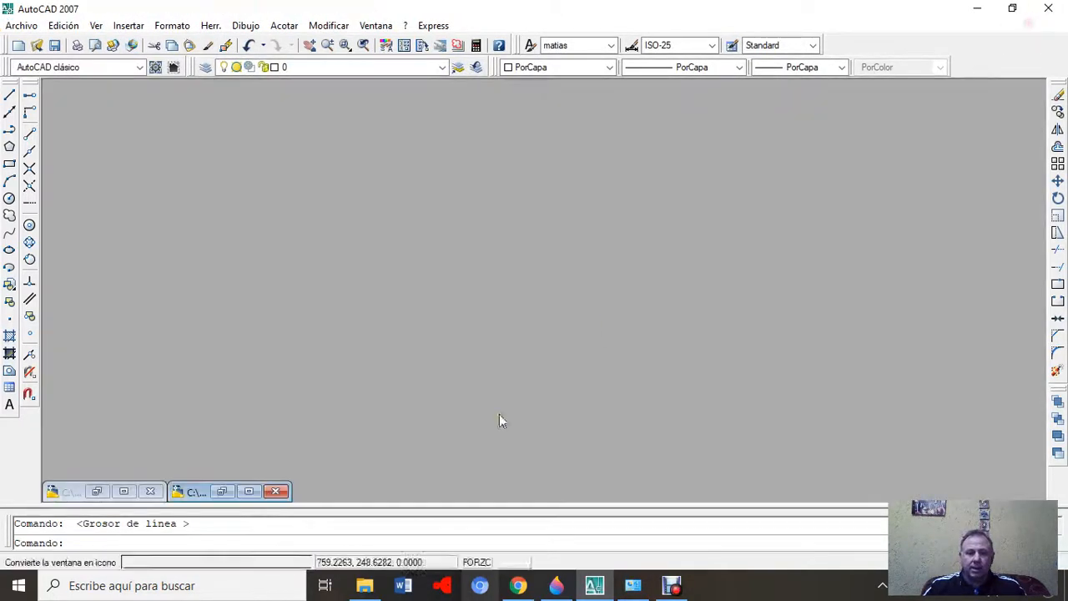
pyautogui.click(251, 492)
pyautogui.doubleClick(256, 493)
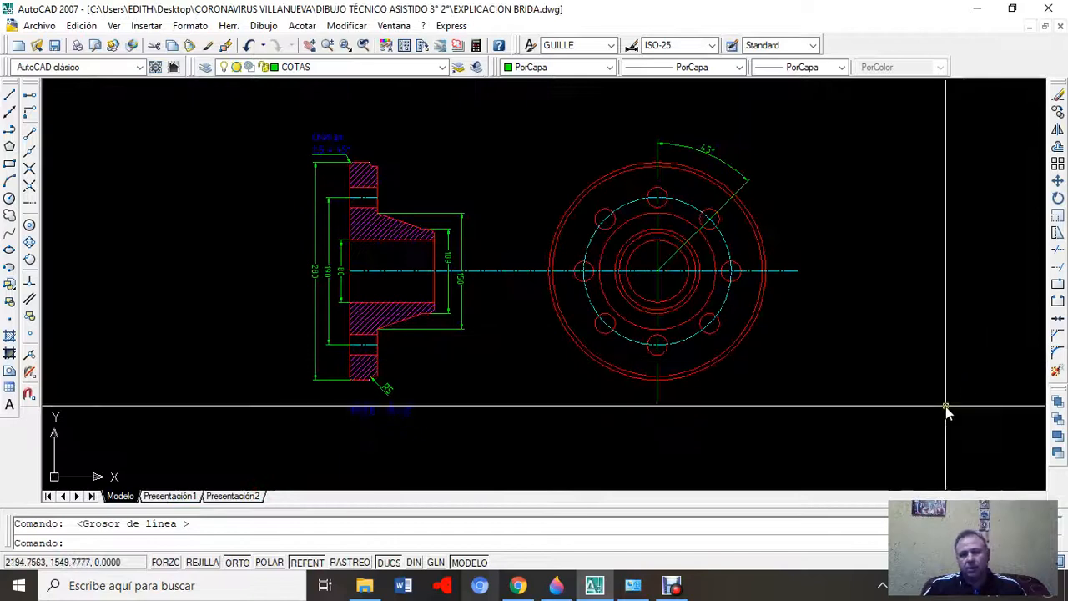
pyautogui.scroll(-5, 948, 97)
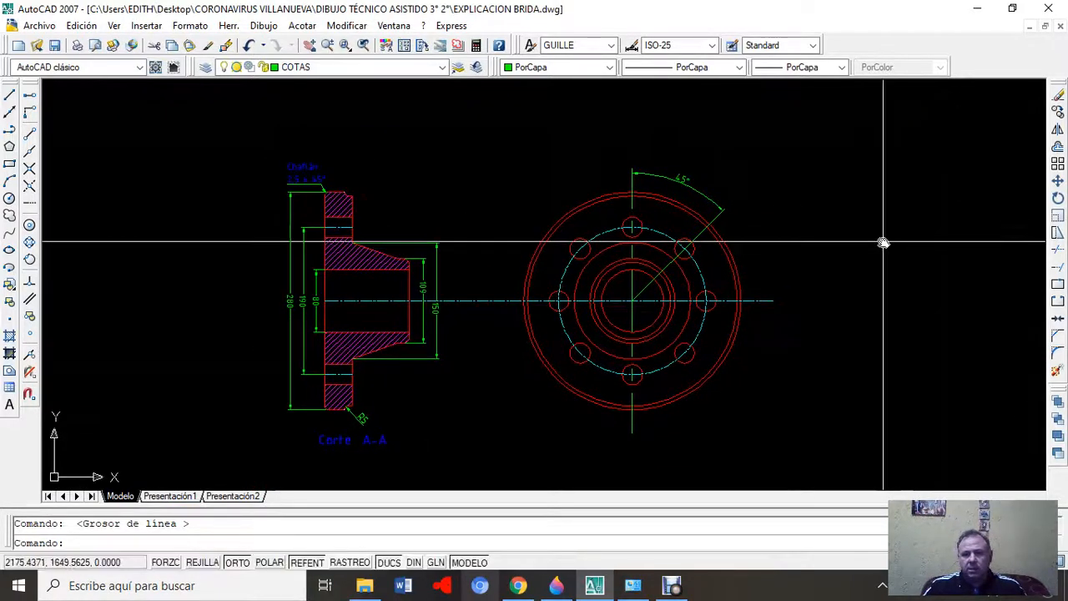
pyautogui.scroll(2, 865, 254)
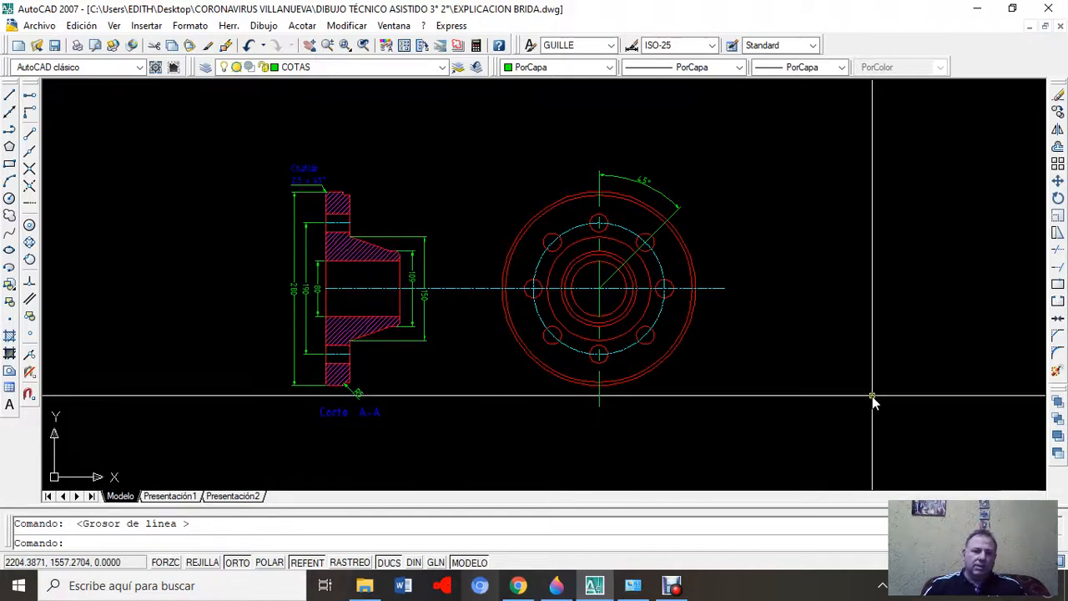
pyautogui.click(674, 587)
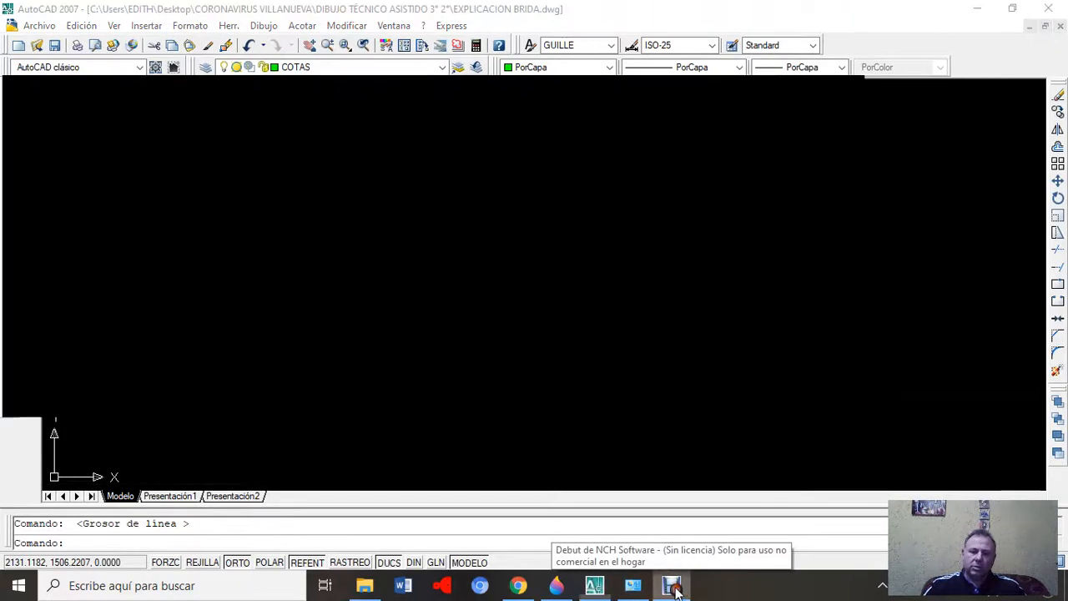